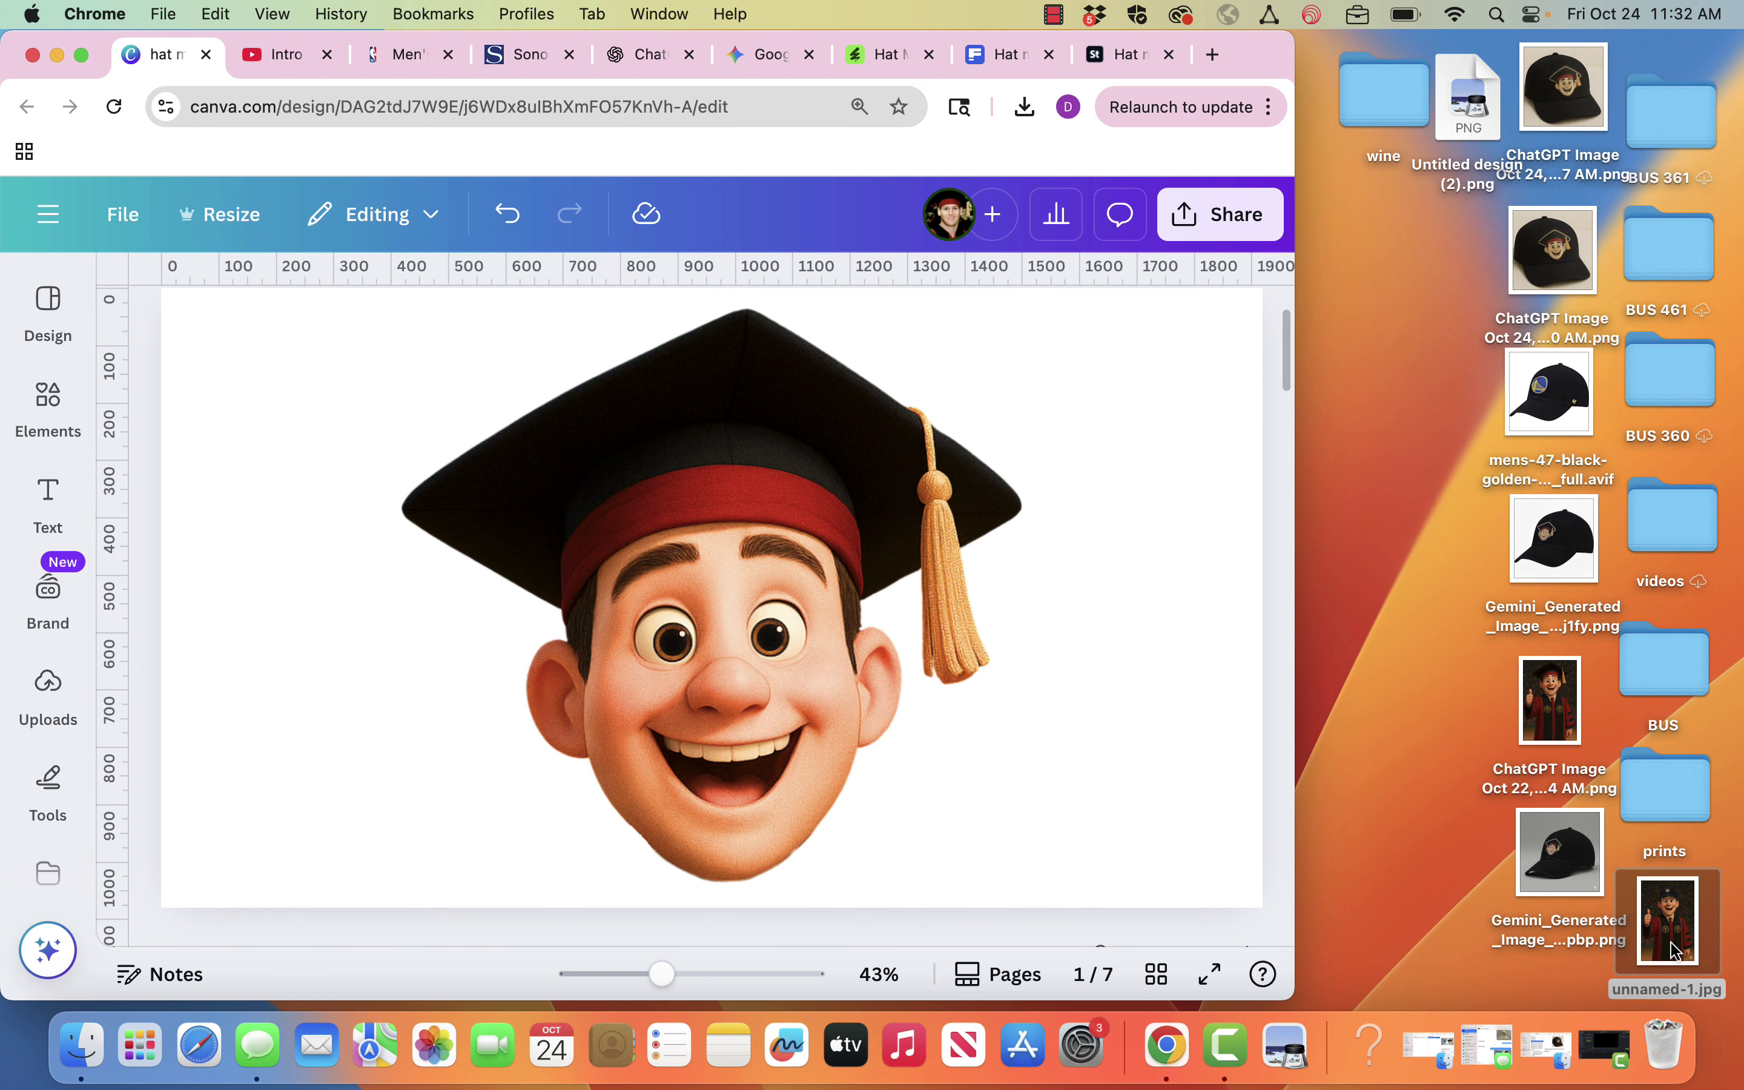
- Open the desktop image of the cartoon graduate giving a thumbs-up in Preview, view it, and close it
click(1551, 718)
double_click(1551, 717)
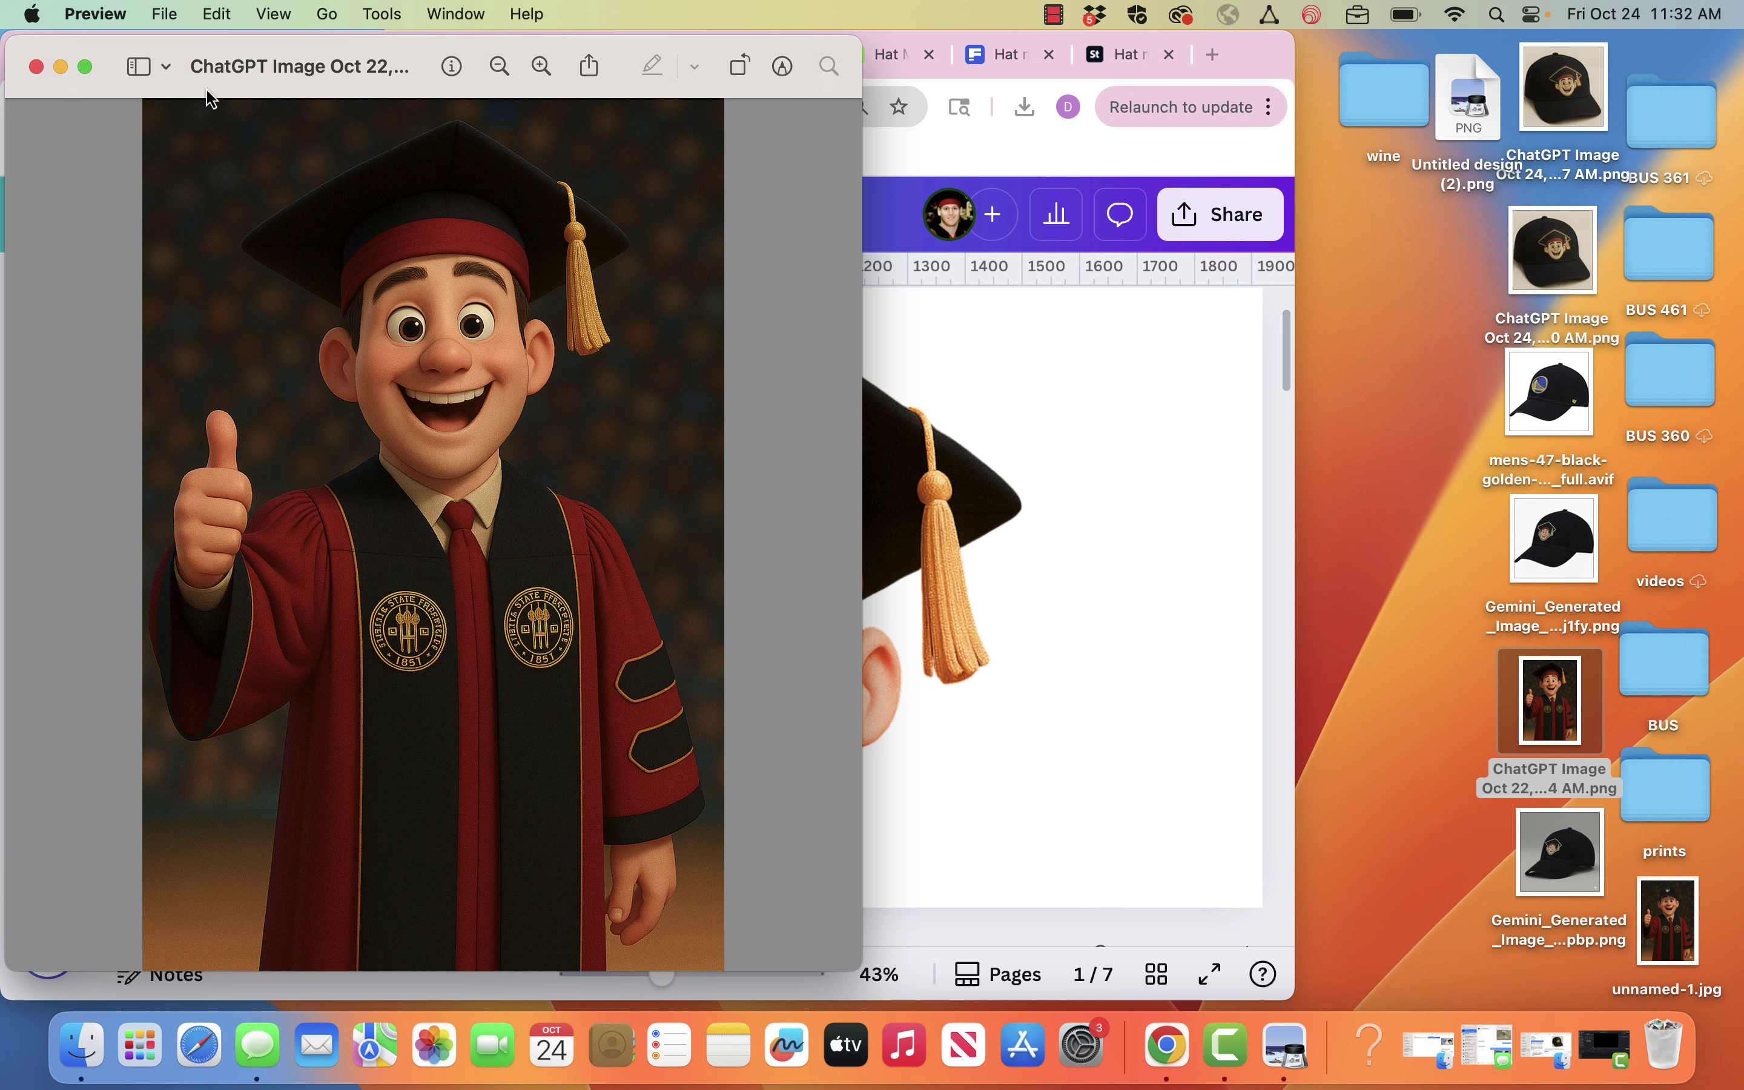
click(37, 67)
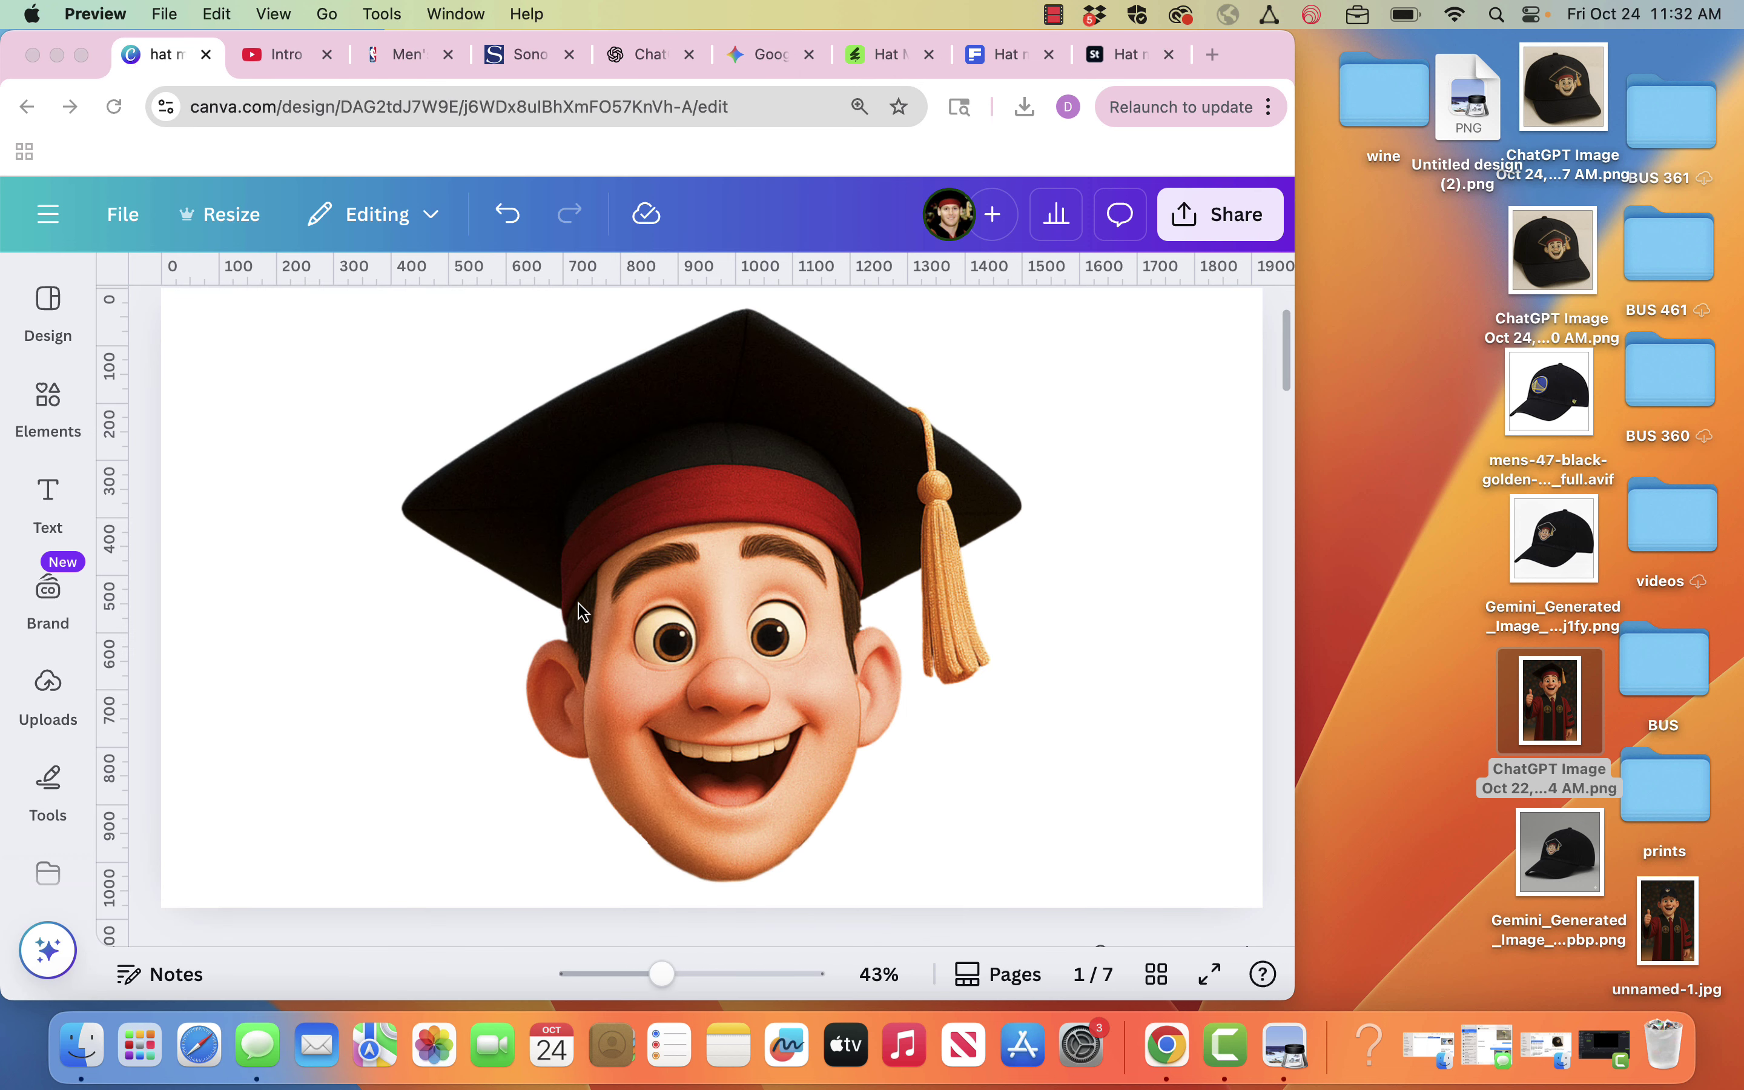
- Look through the hat mockup design from page 1 to page 4, examining the cap mockups and the character wearing the cap
scroll(809, 889, down, 3)
scroll(810, 894, down, 8)
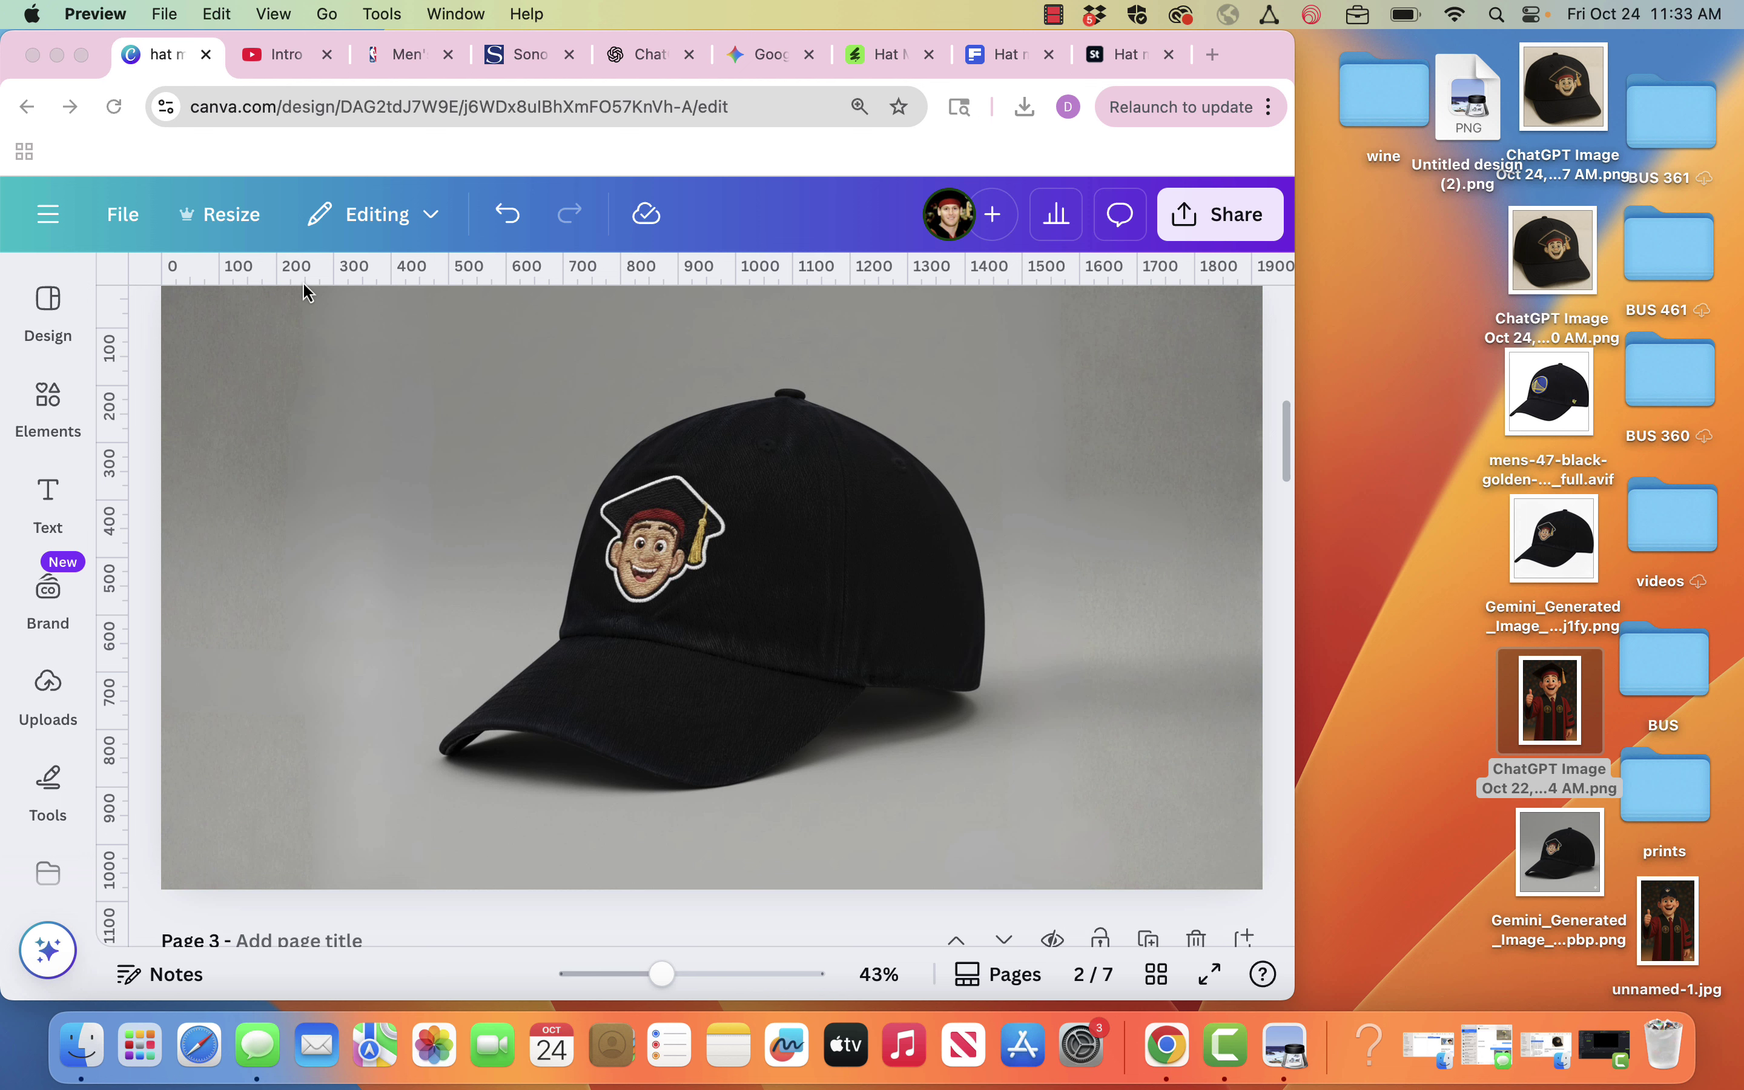
scroll(1018, 613, down, 10)
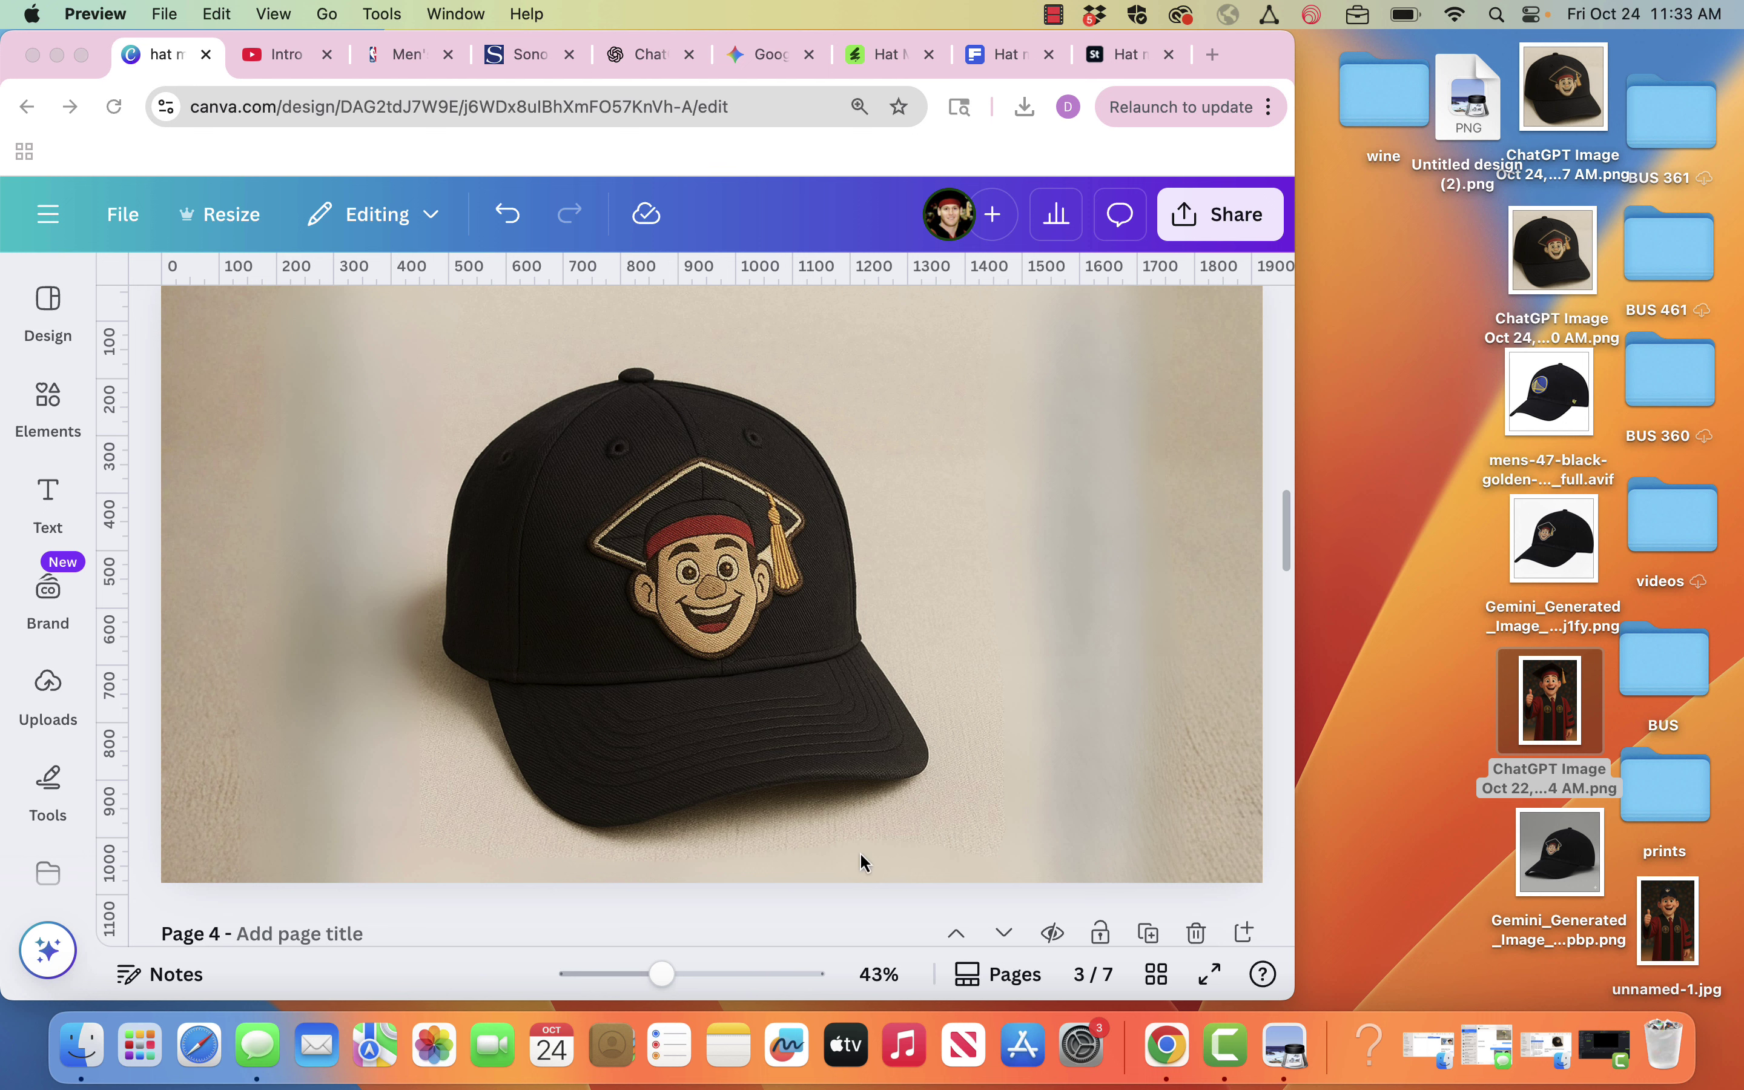
scroll(1042, 885, down, 3)
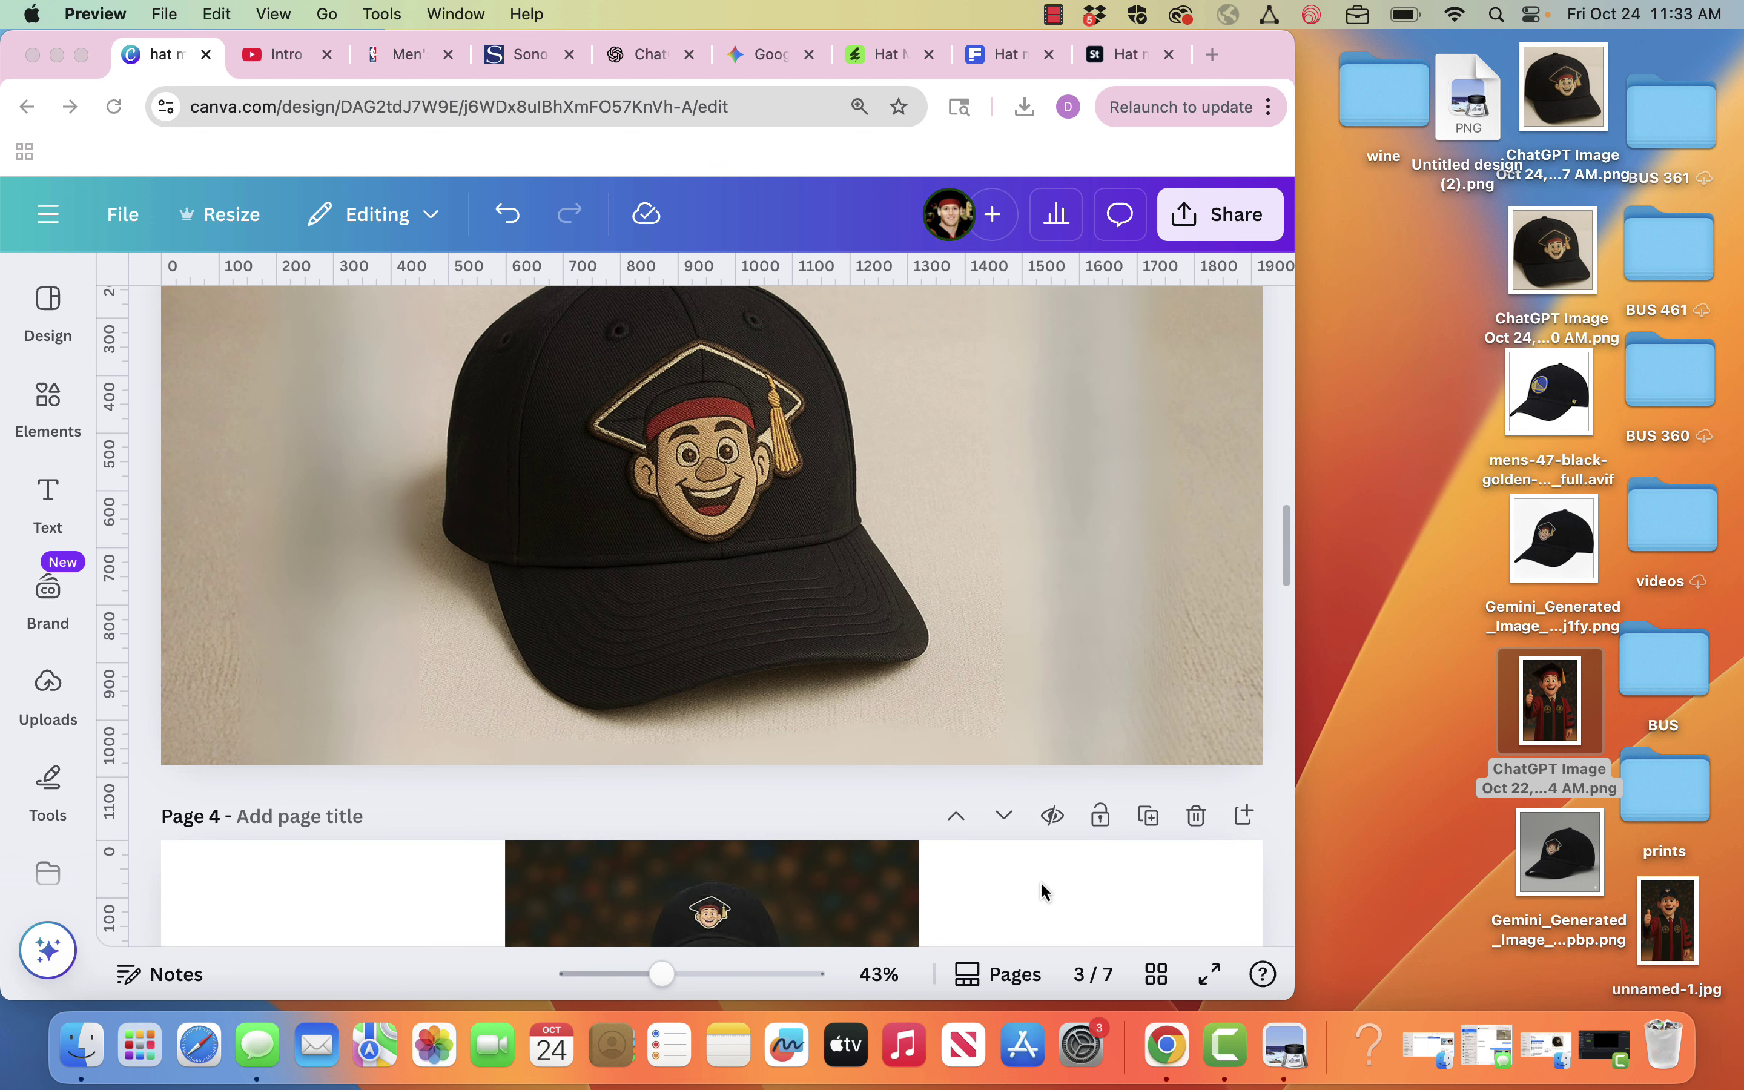
scroll(1043, 892, down, 9)
scroll(1043, 892, up, 8)
scroll(1042, 892, down, 6)
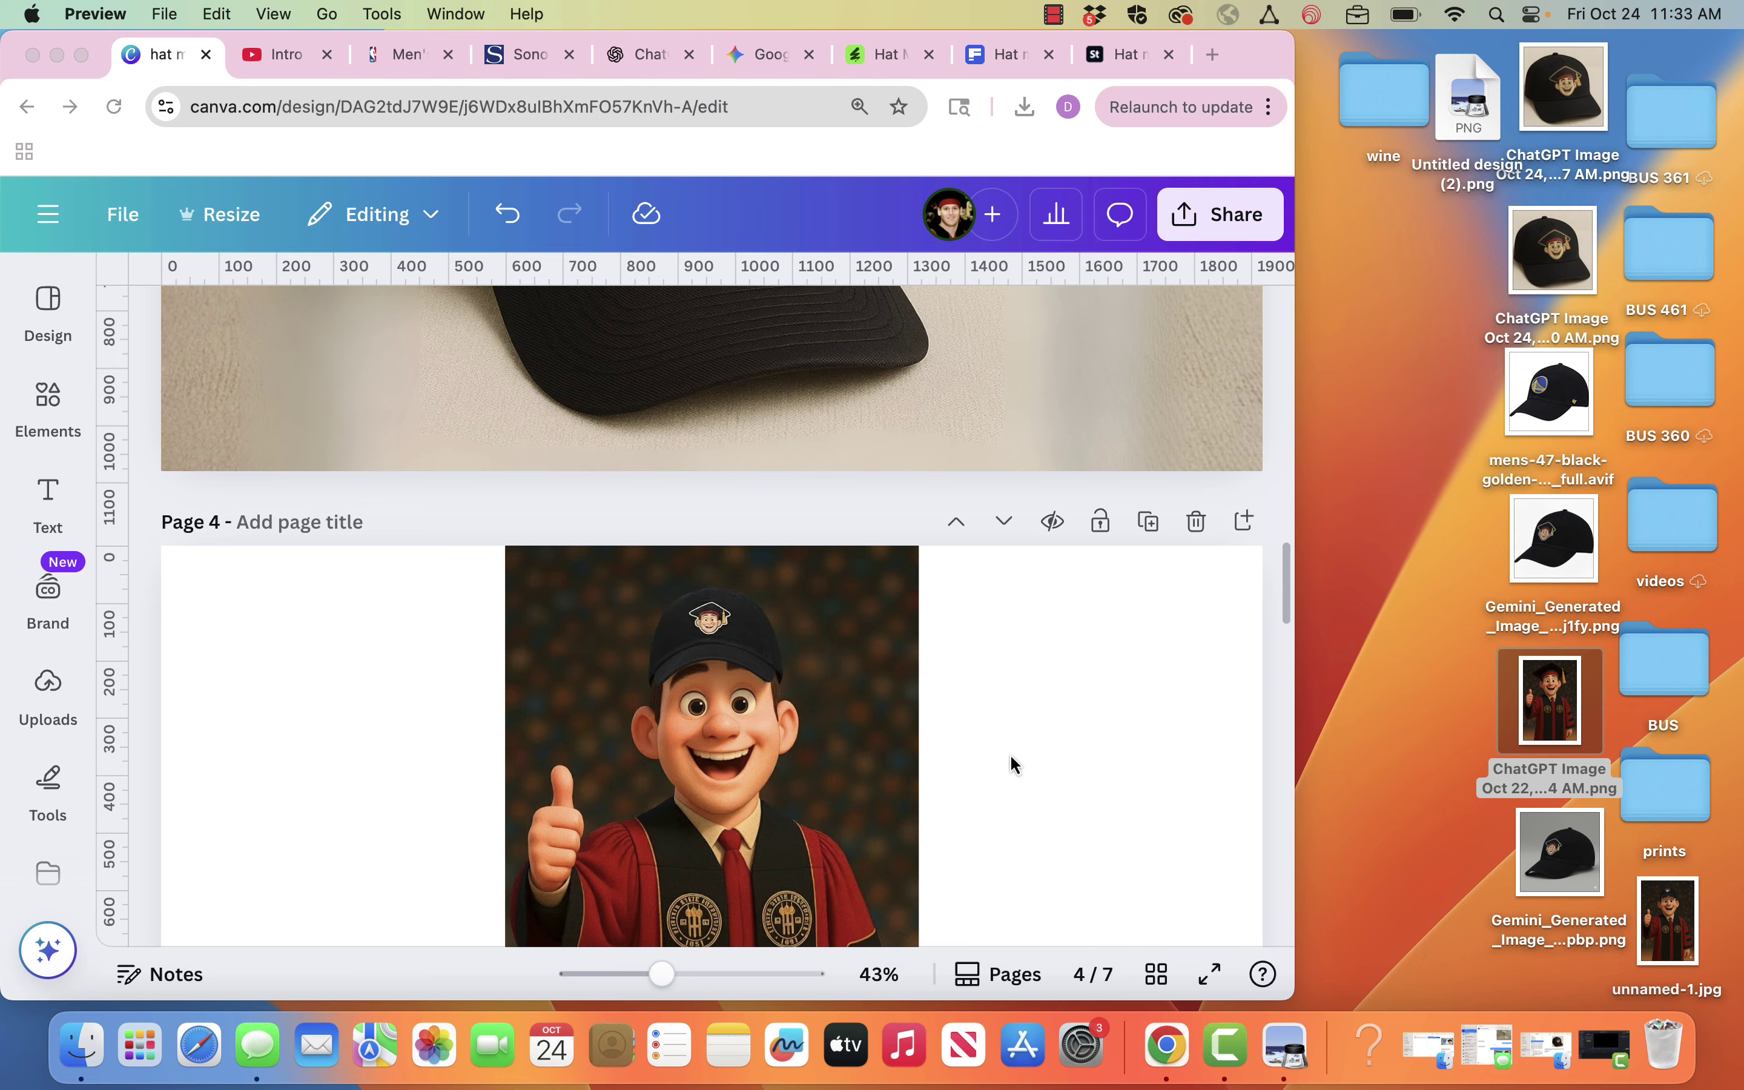
scroll(1010, 757, down, 6)
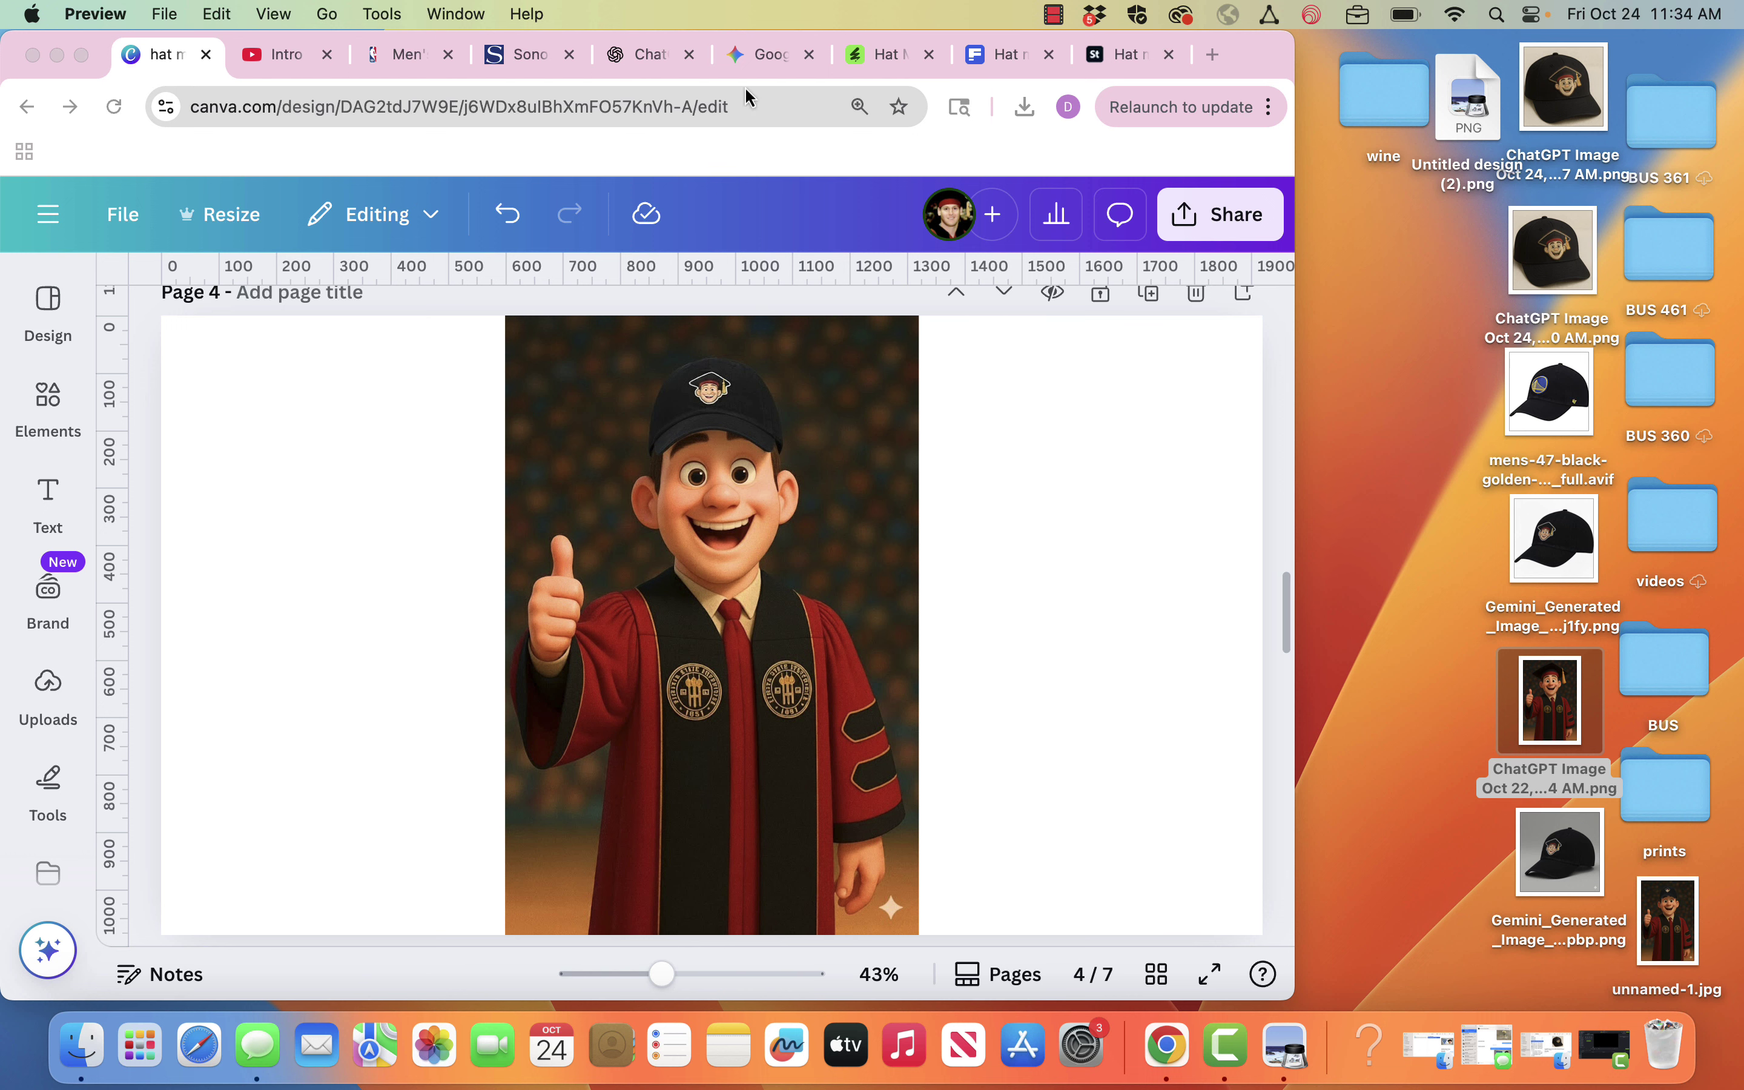
- Look over the hat mockup search results on GraphicRiver, Freepik and Adobe Stock
click(863, 66)
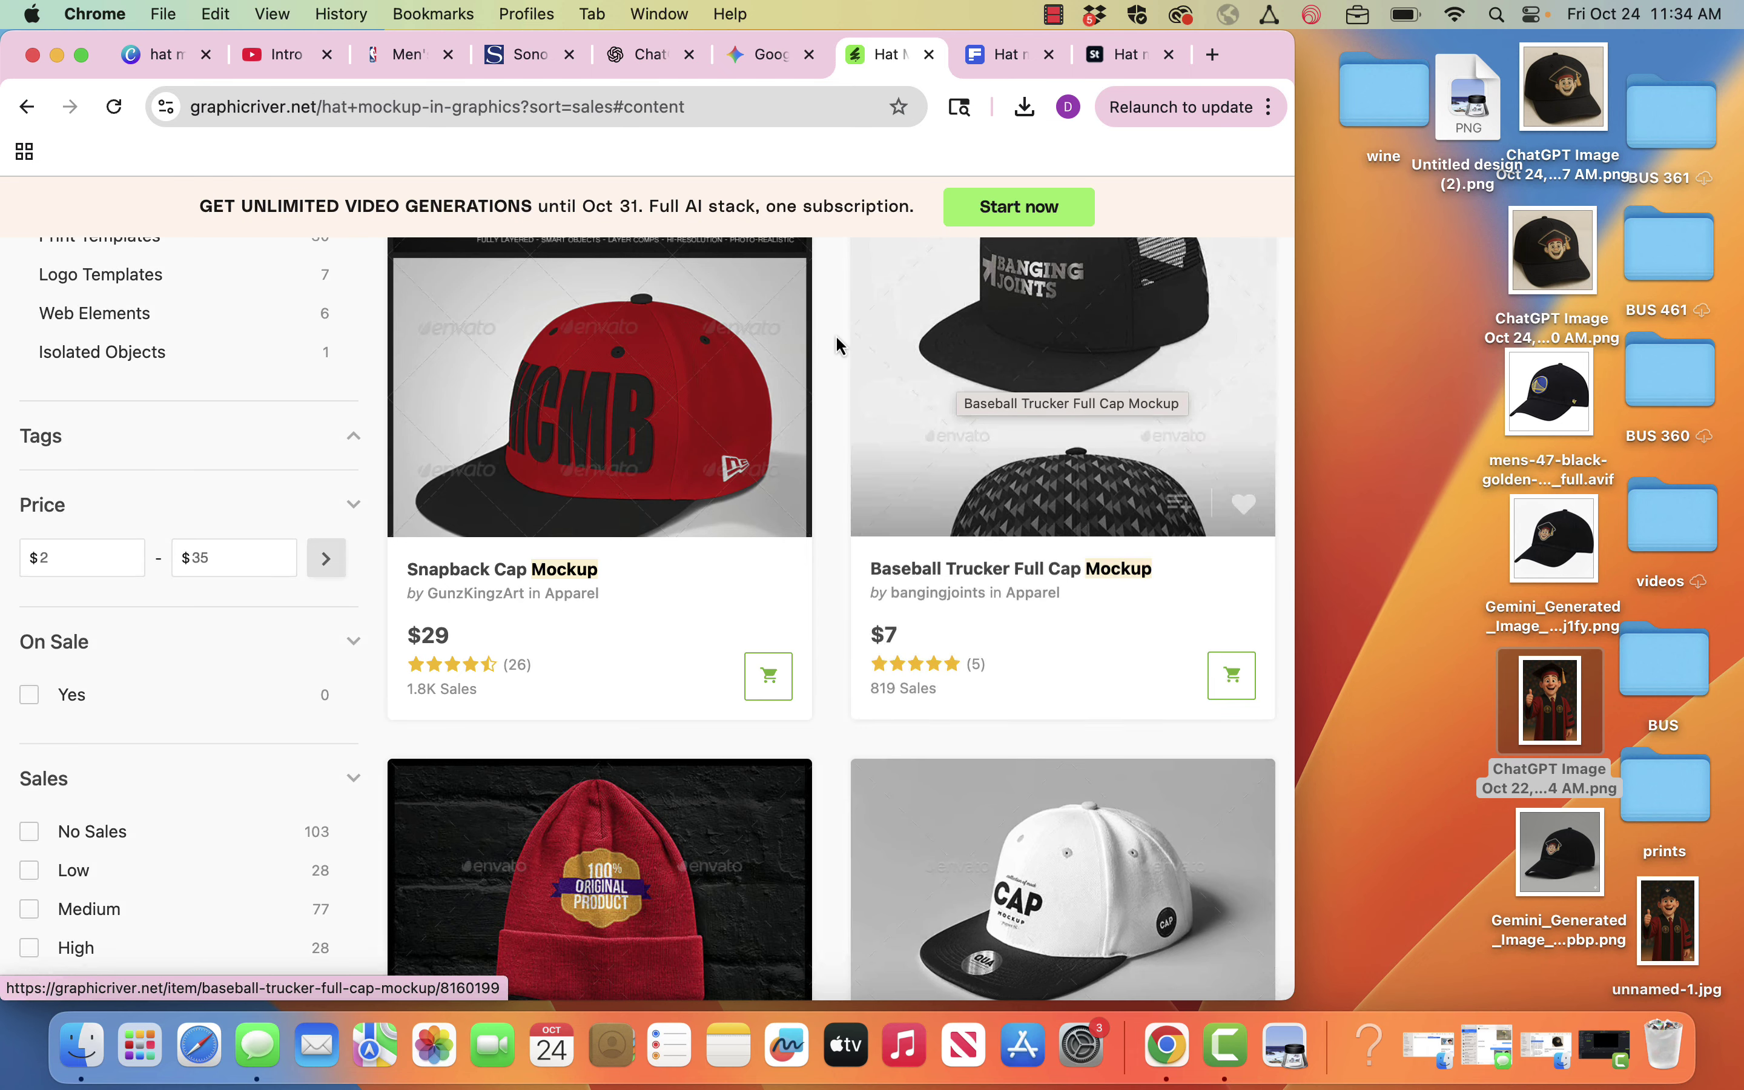
click(992, 65)
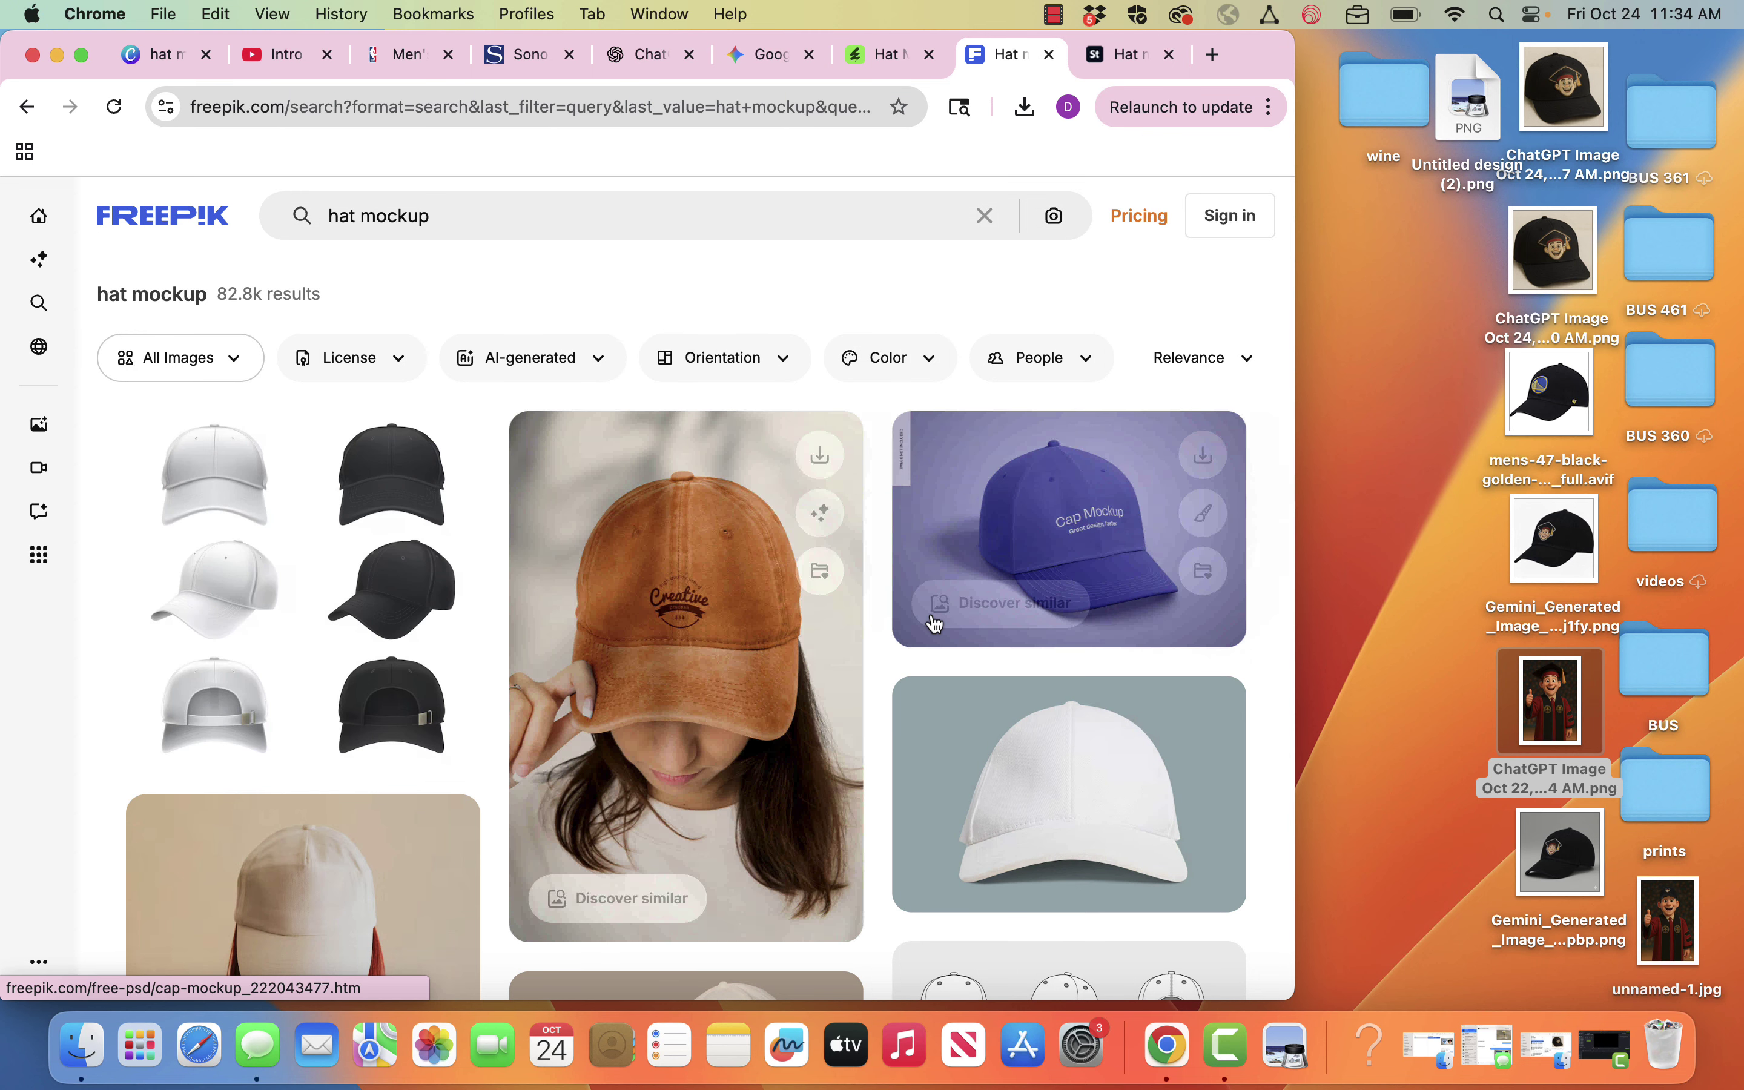
click(1128, 57)
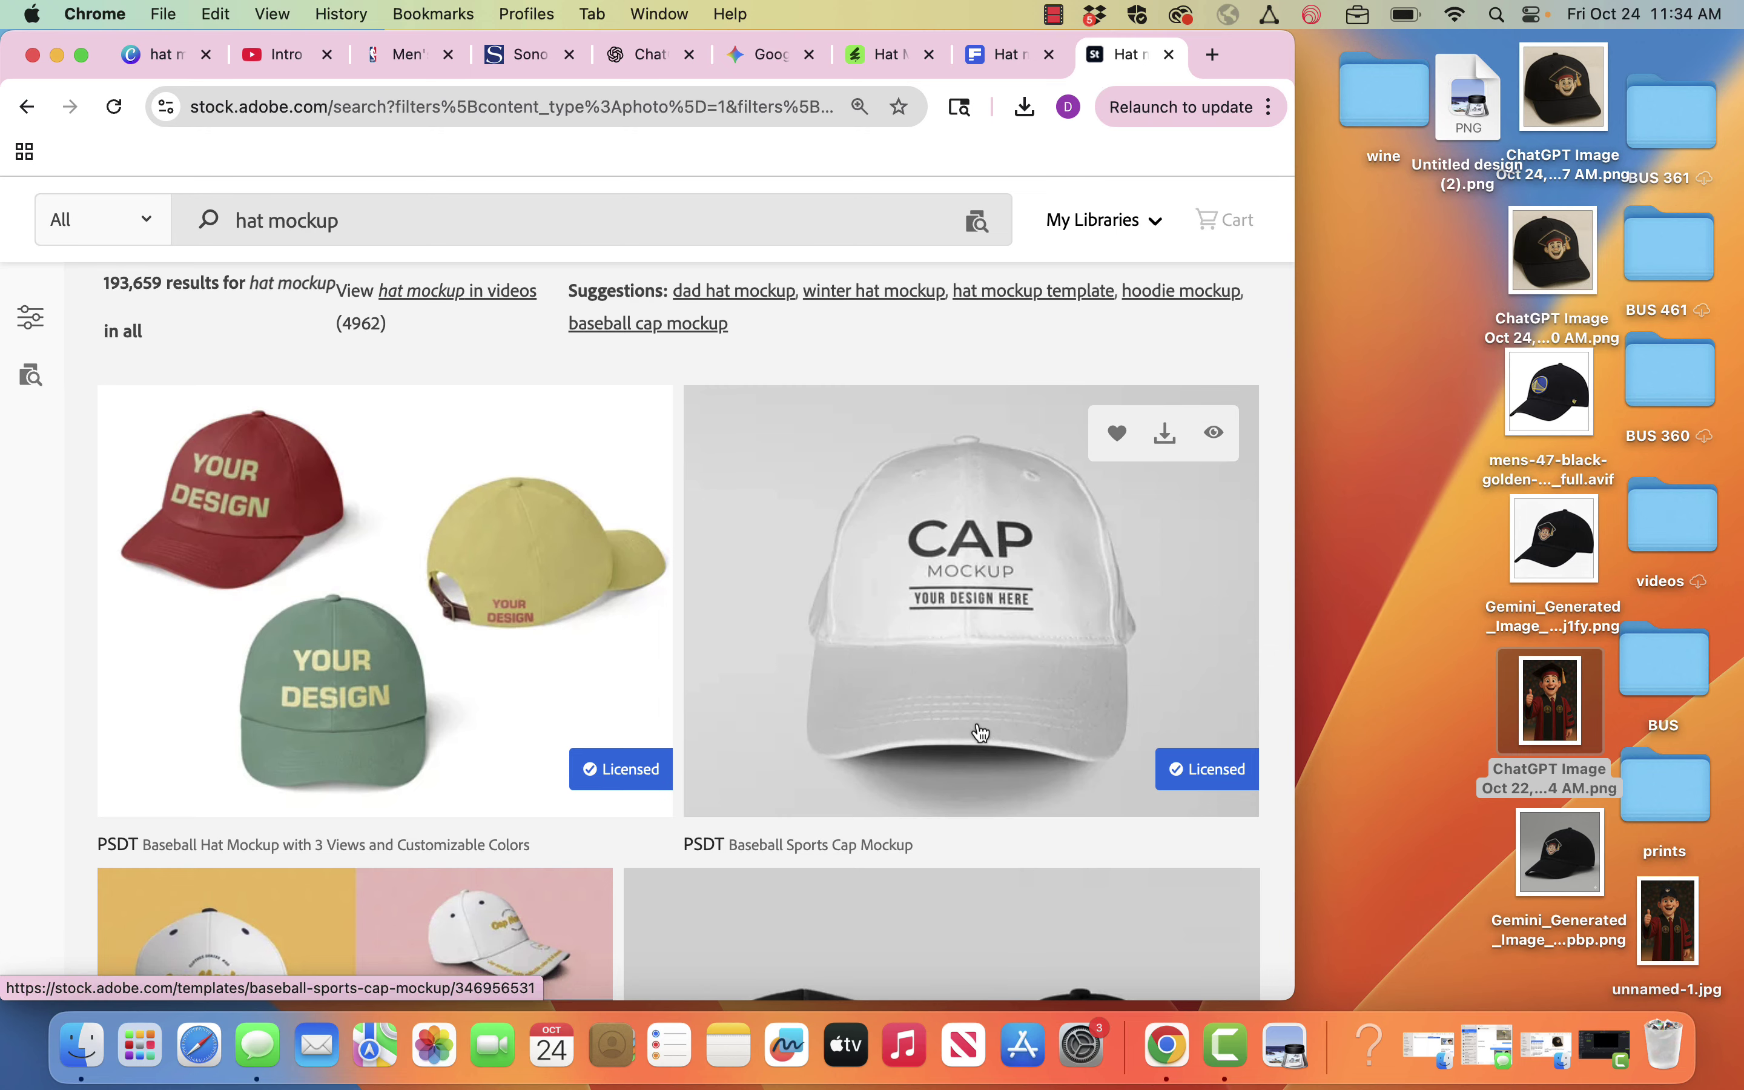
scroll(982, 732, down, 1)
scroll(981, 733, down, 4)
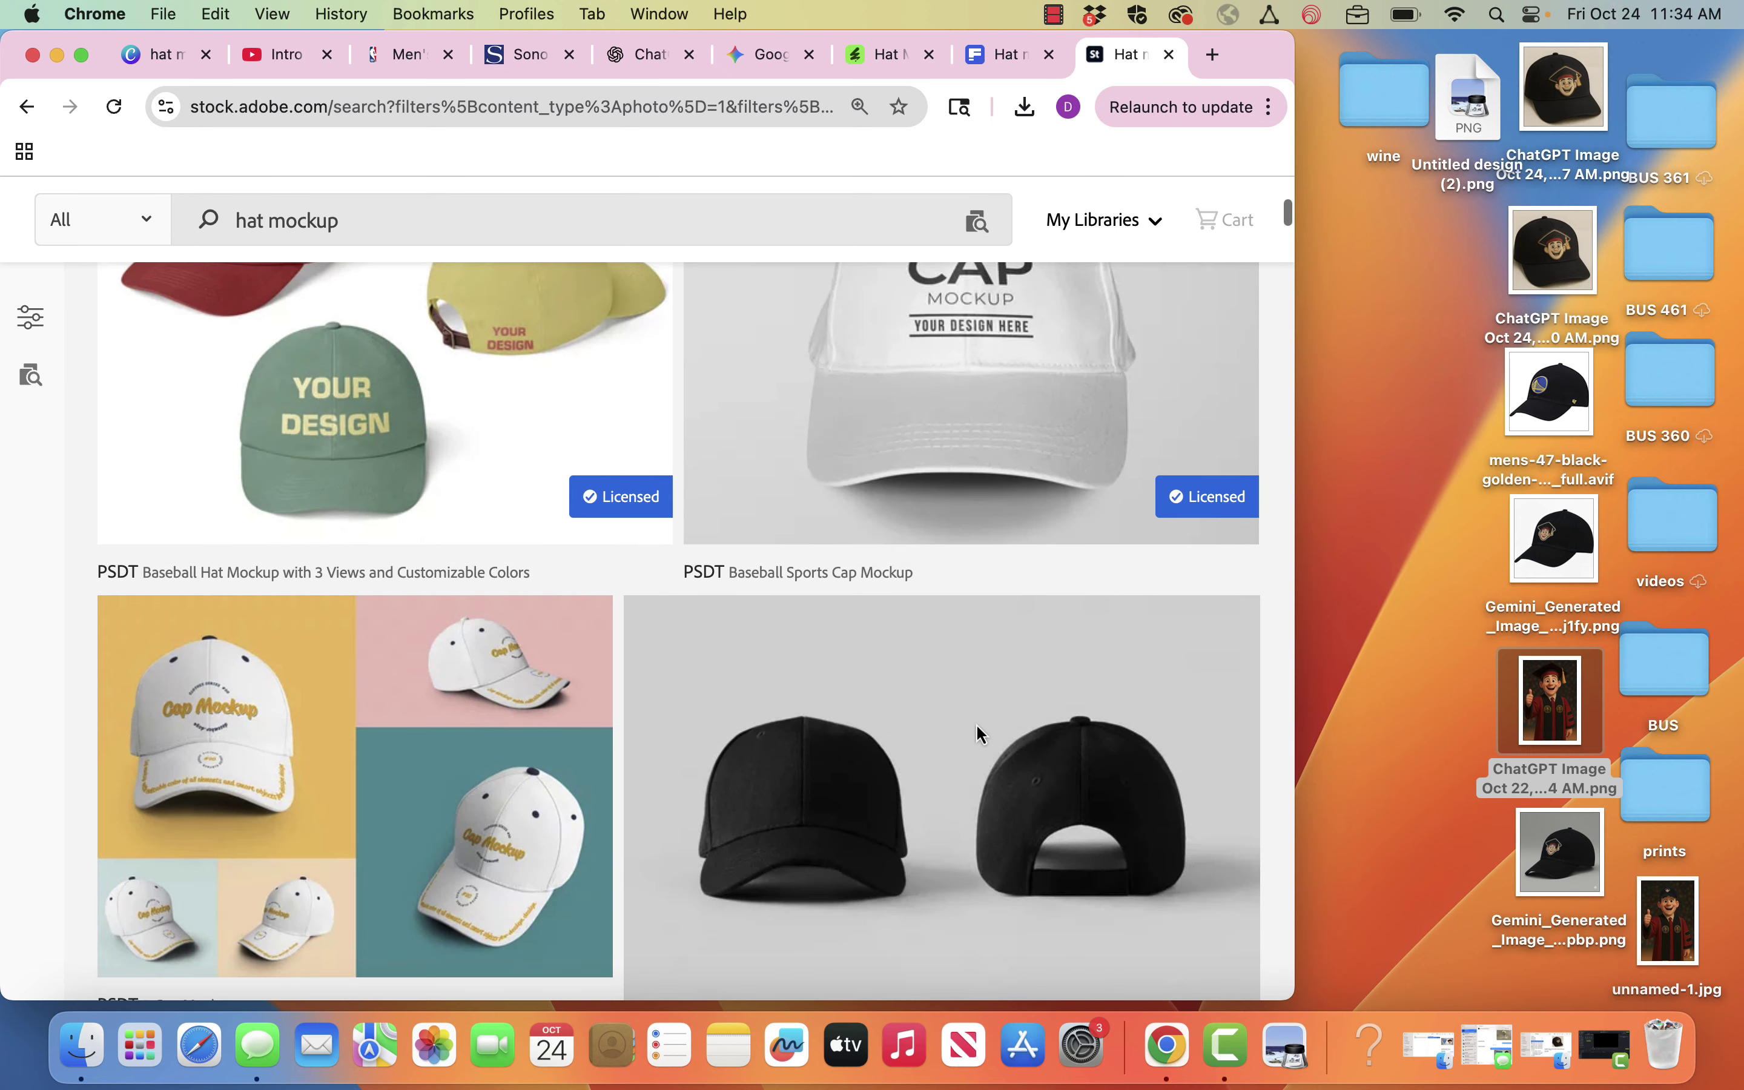
mouse_move(977, 726)
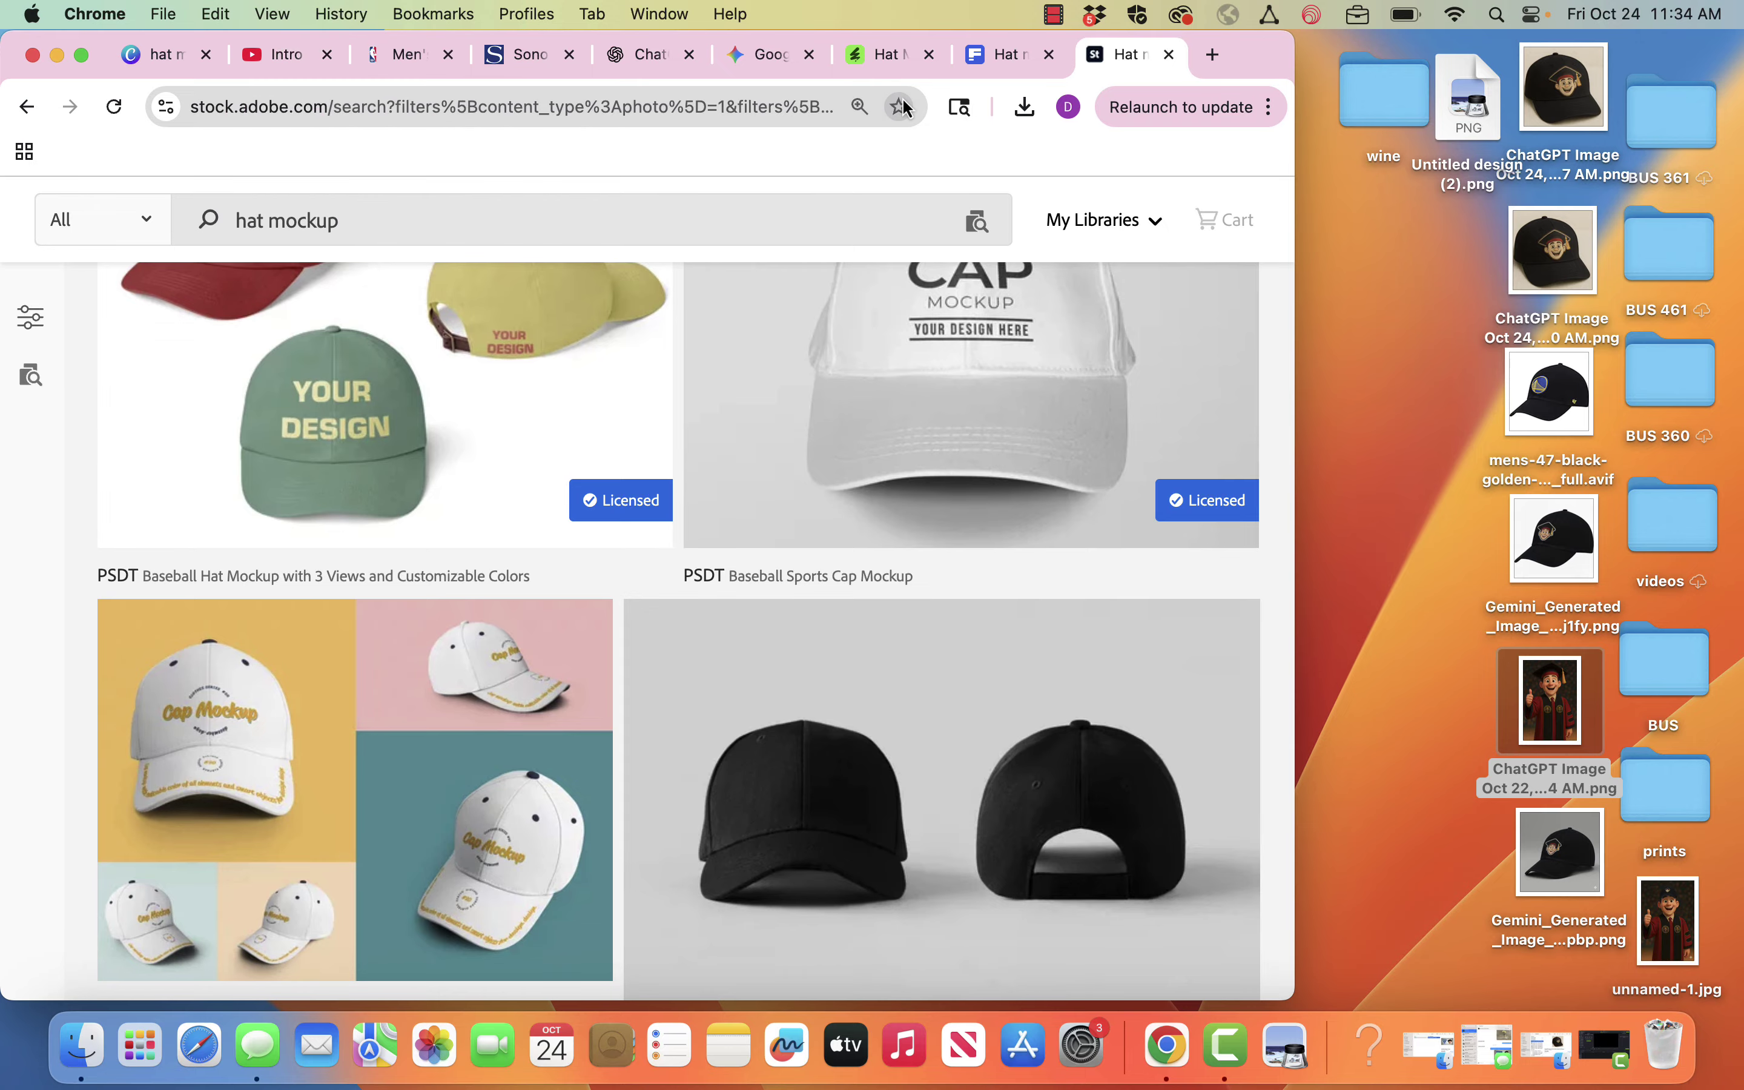
- Switch to the YouTube playlist and look over its Canva and ChatGPT mockup tutorials
click(163, 57)
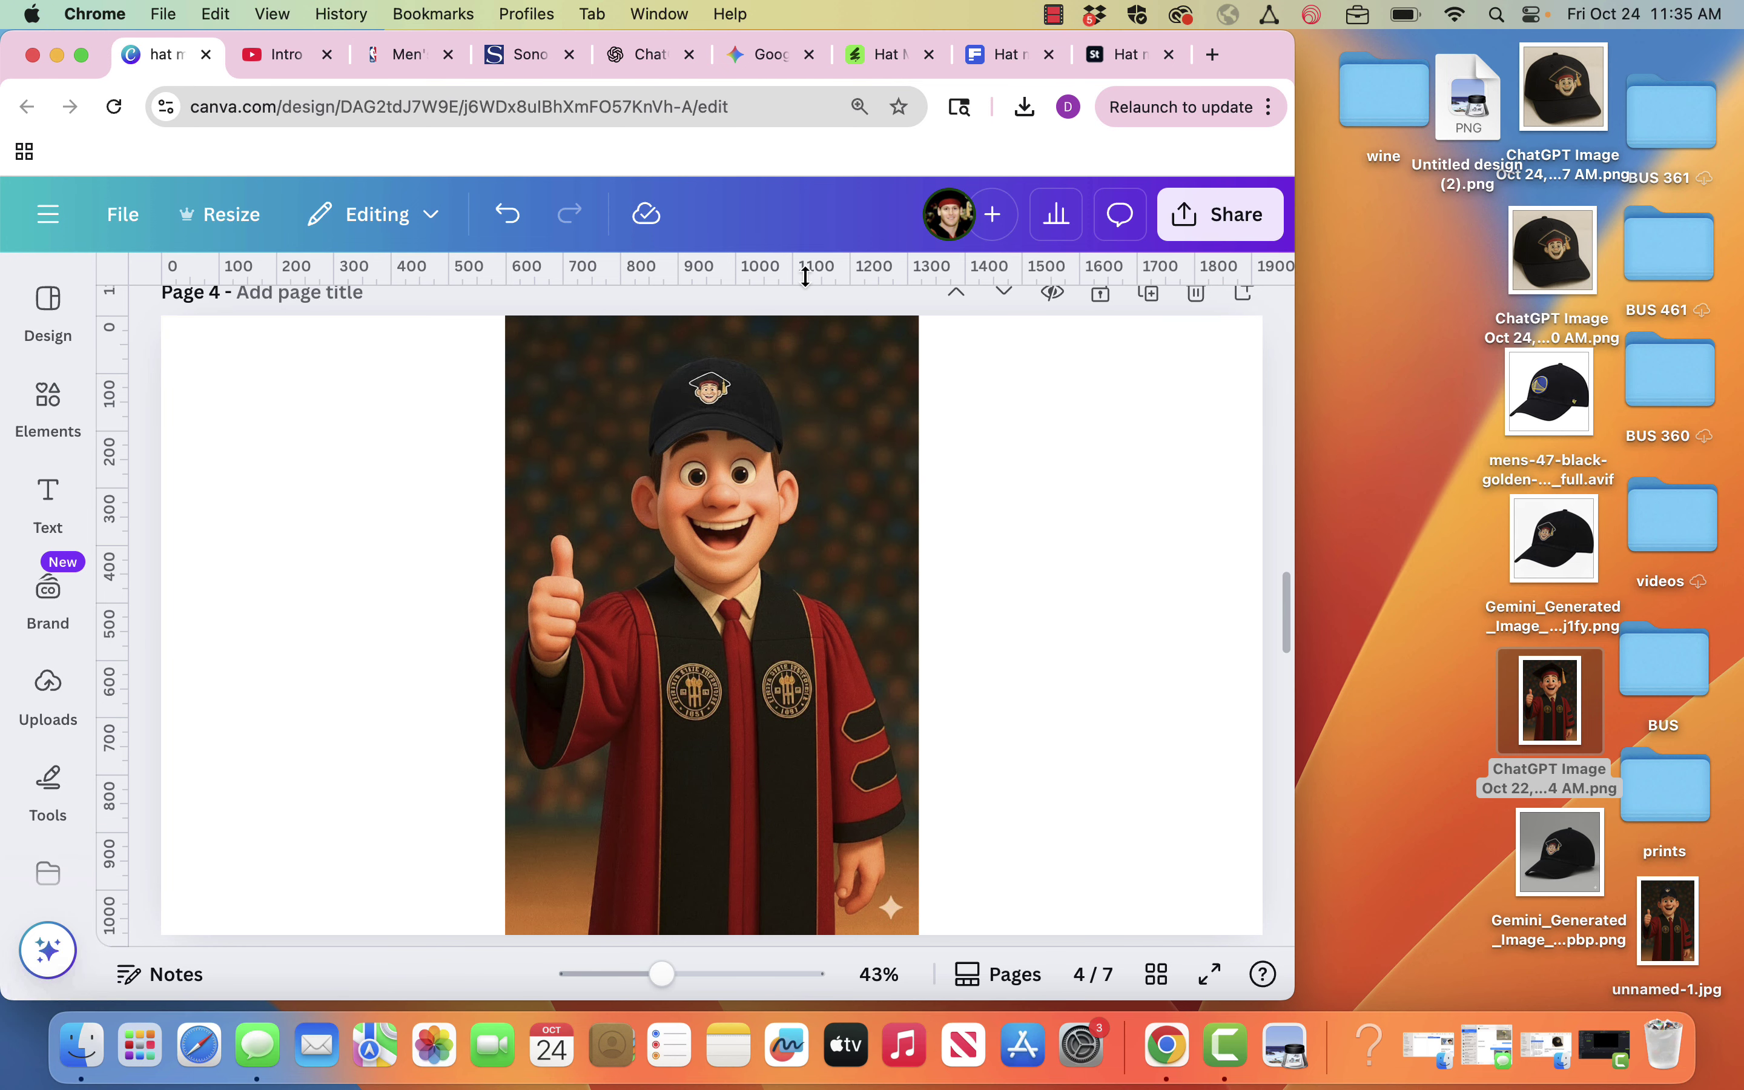
click(281, 59)
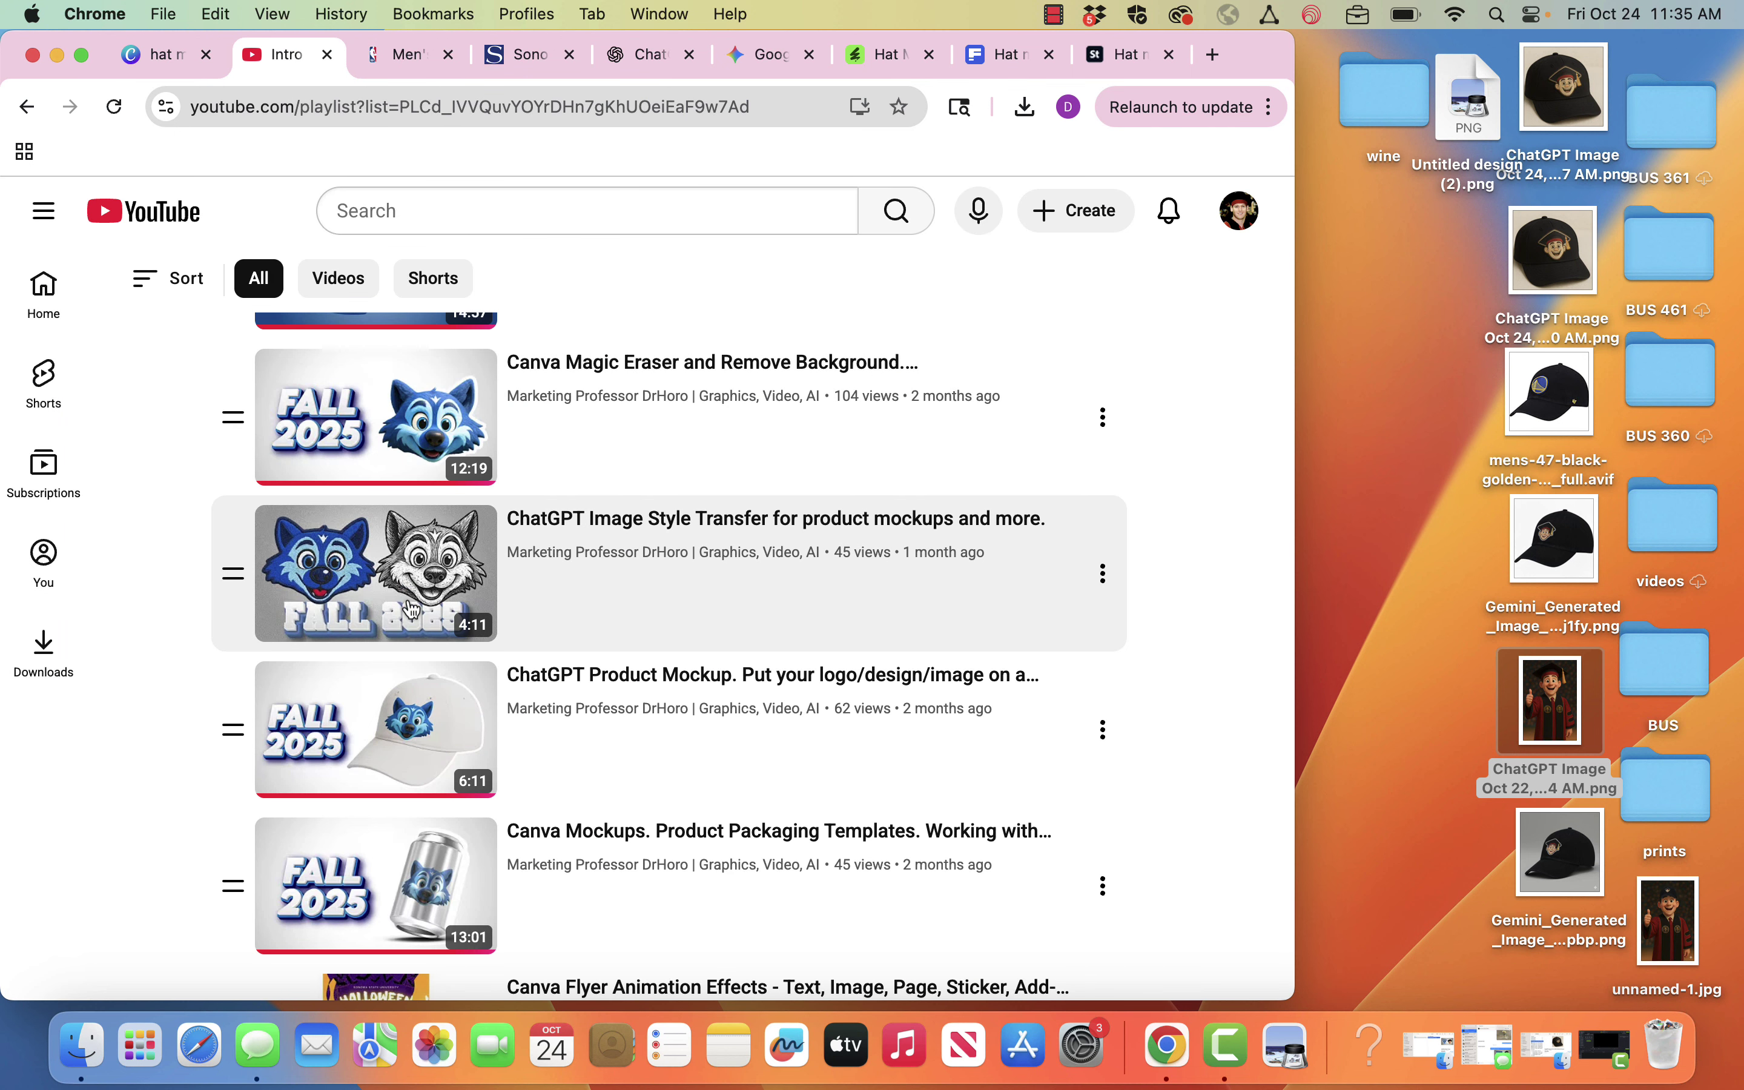
scroll(411, 610, down, 1)
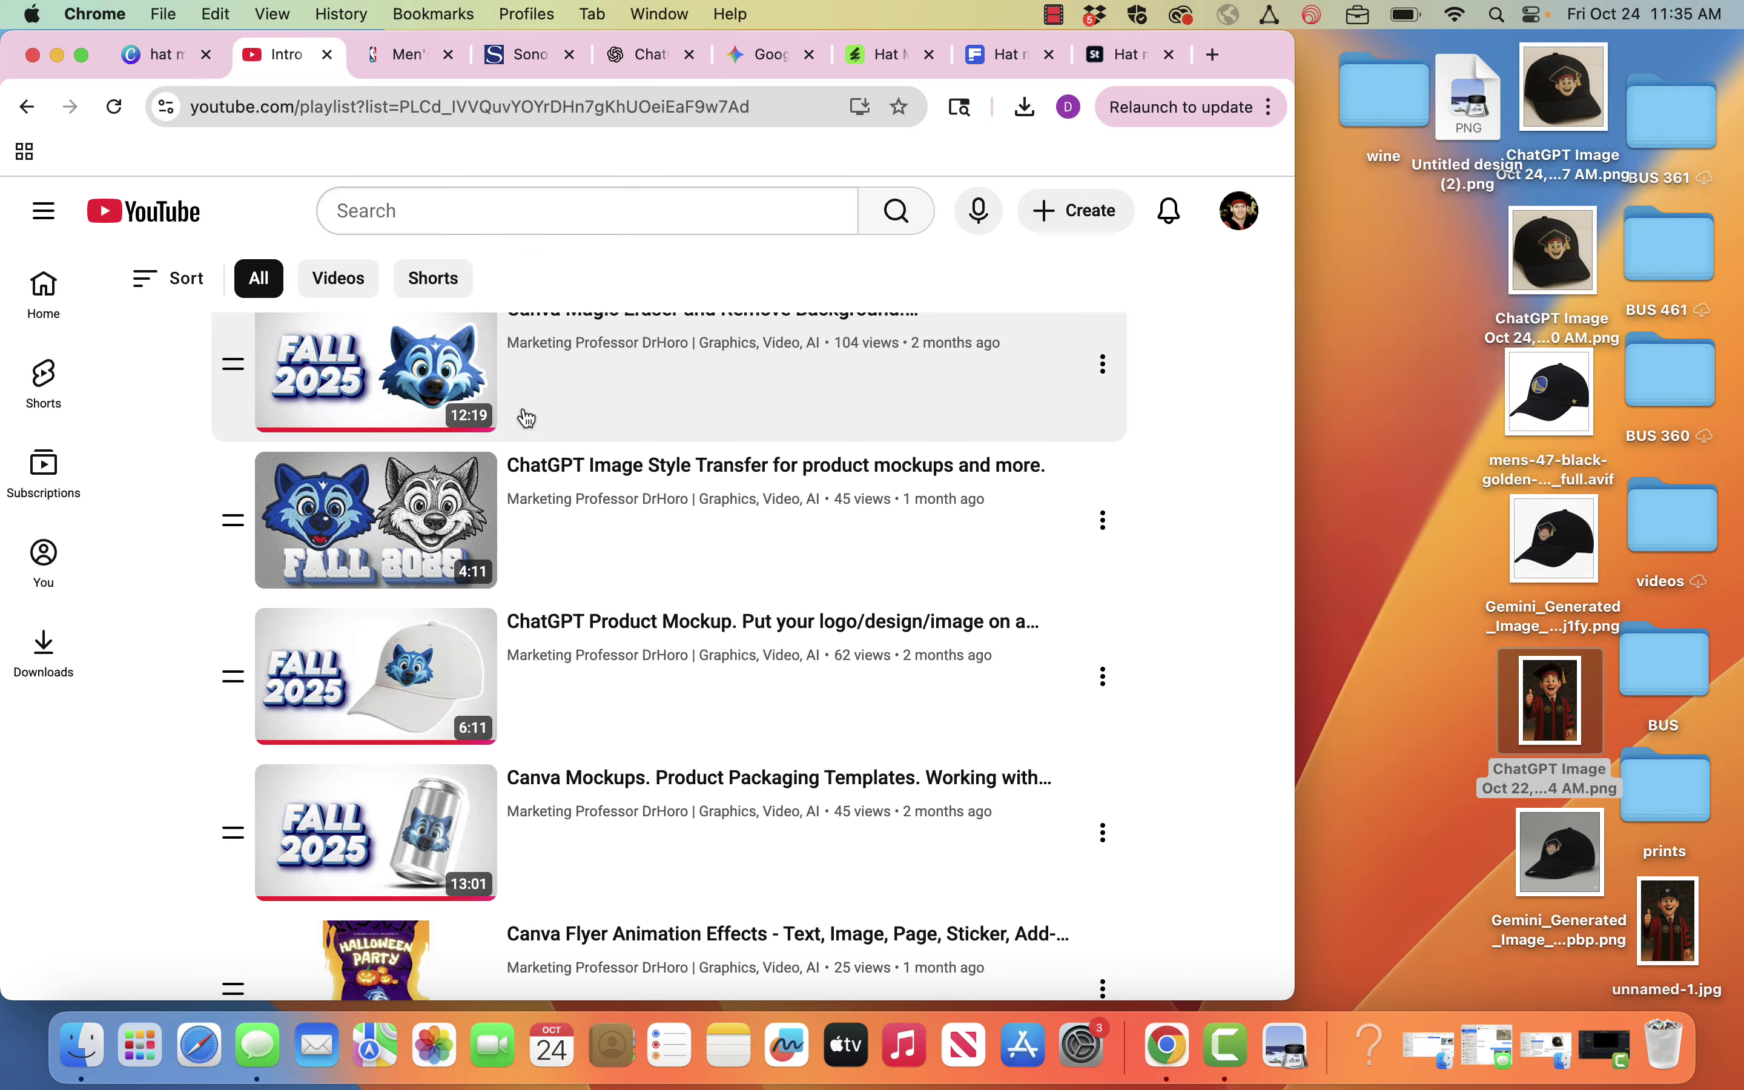
scroll(527, 418, down, 1)
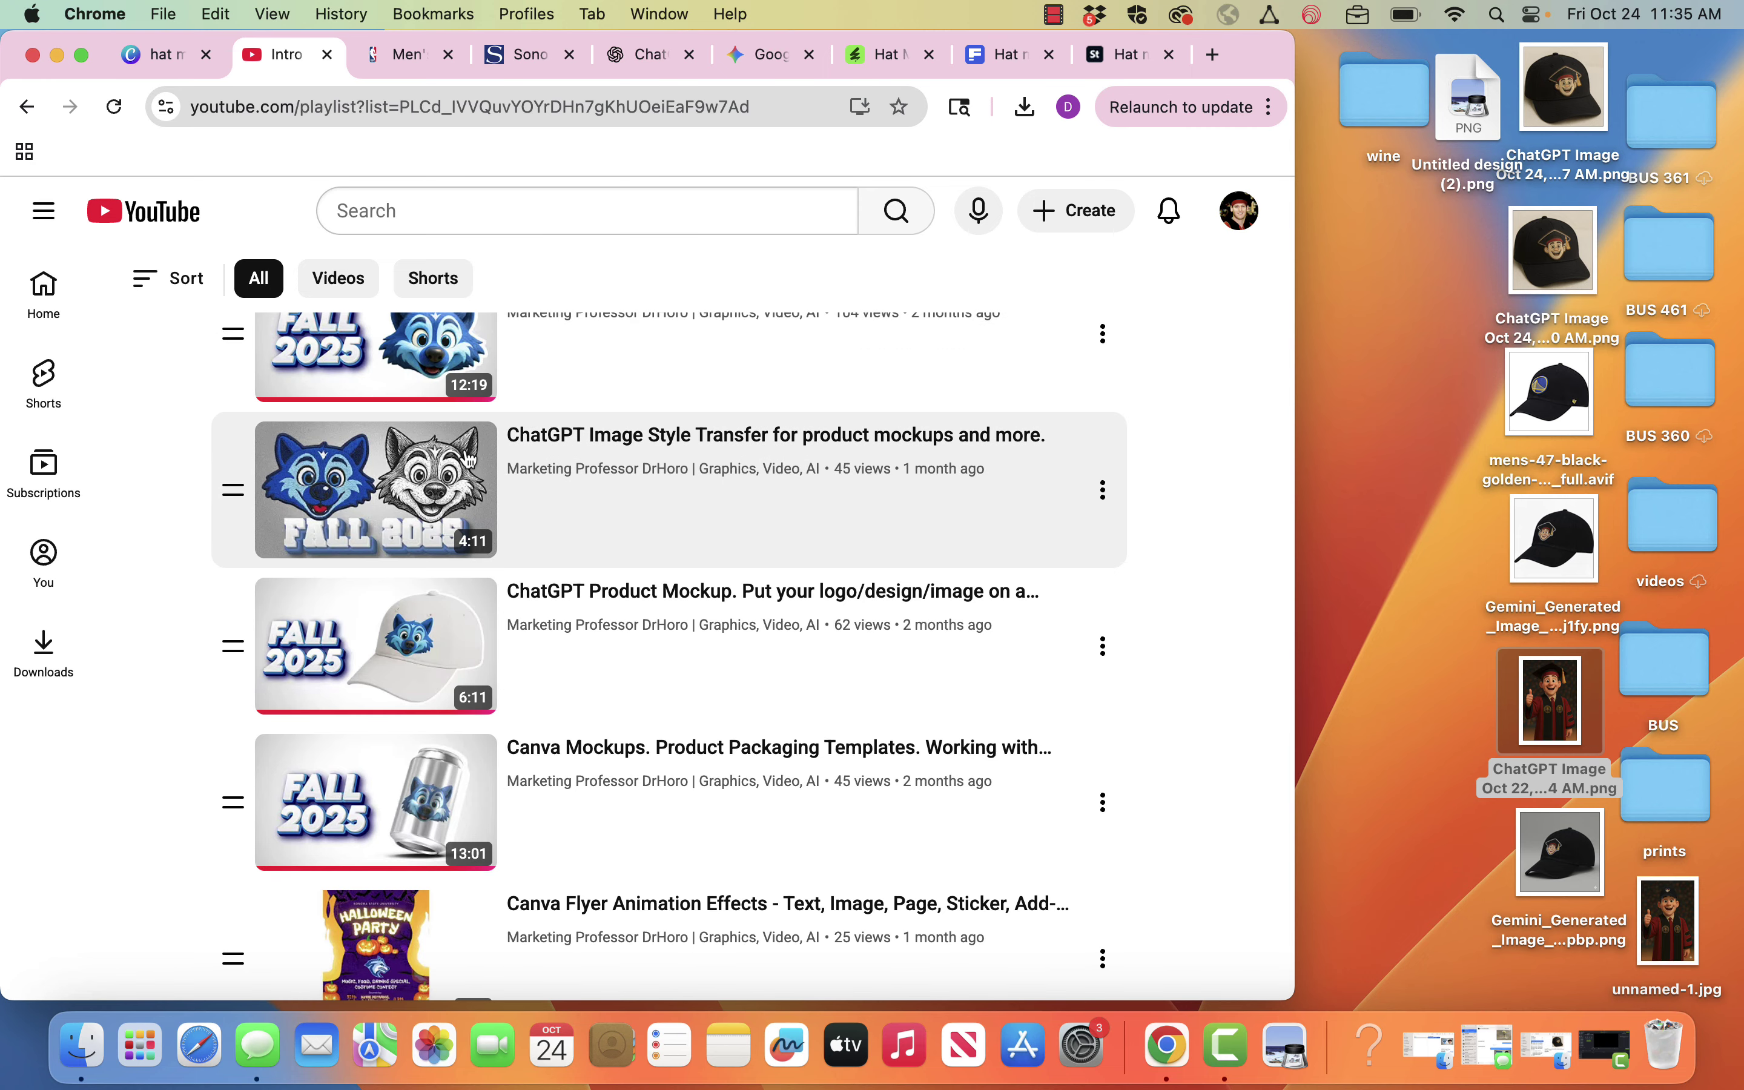
scroll(512, 554, down, 1)
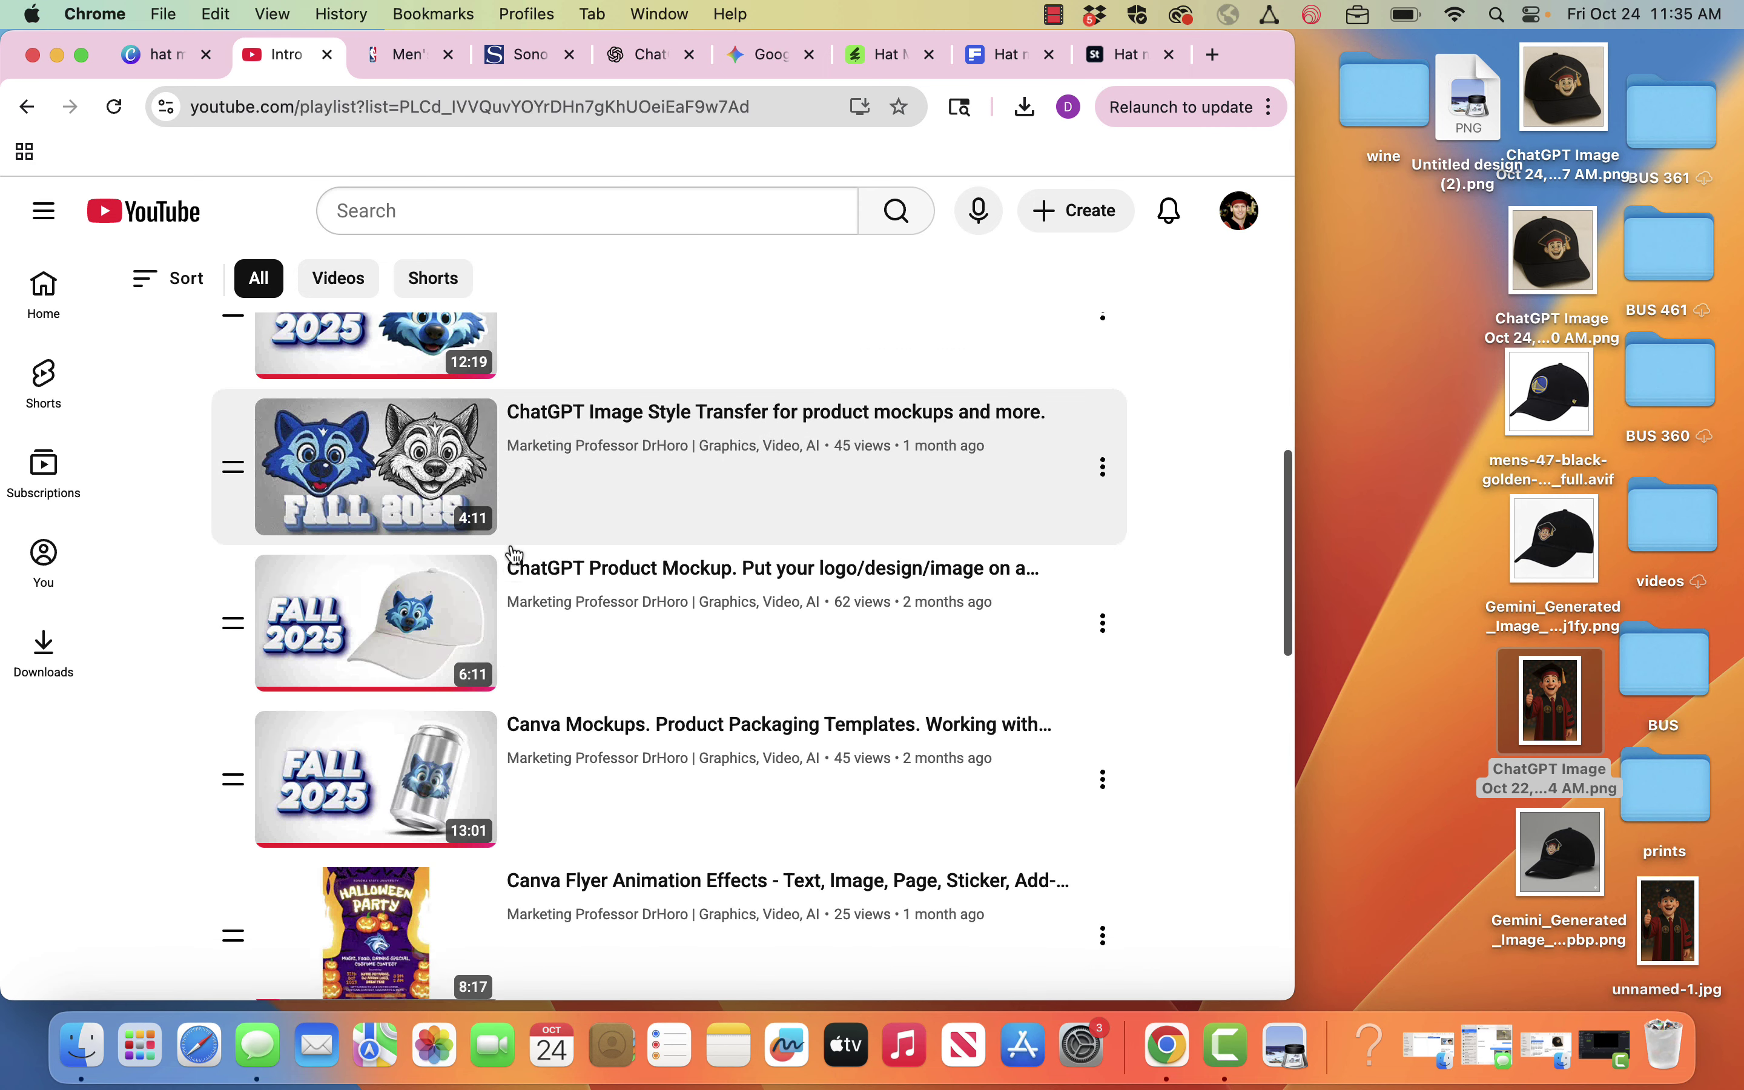
scroll(514, 554, down, 3)
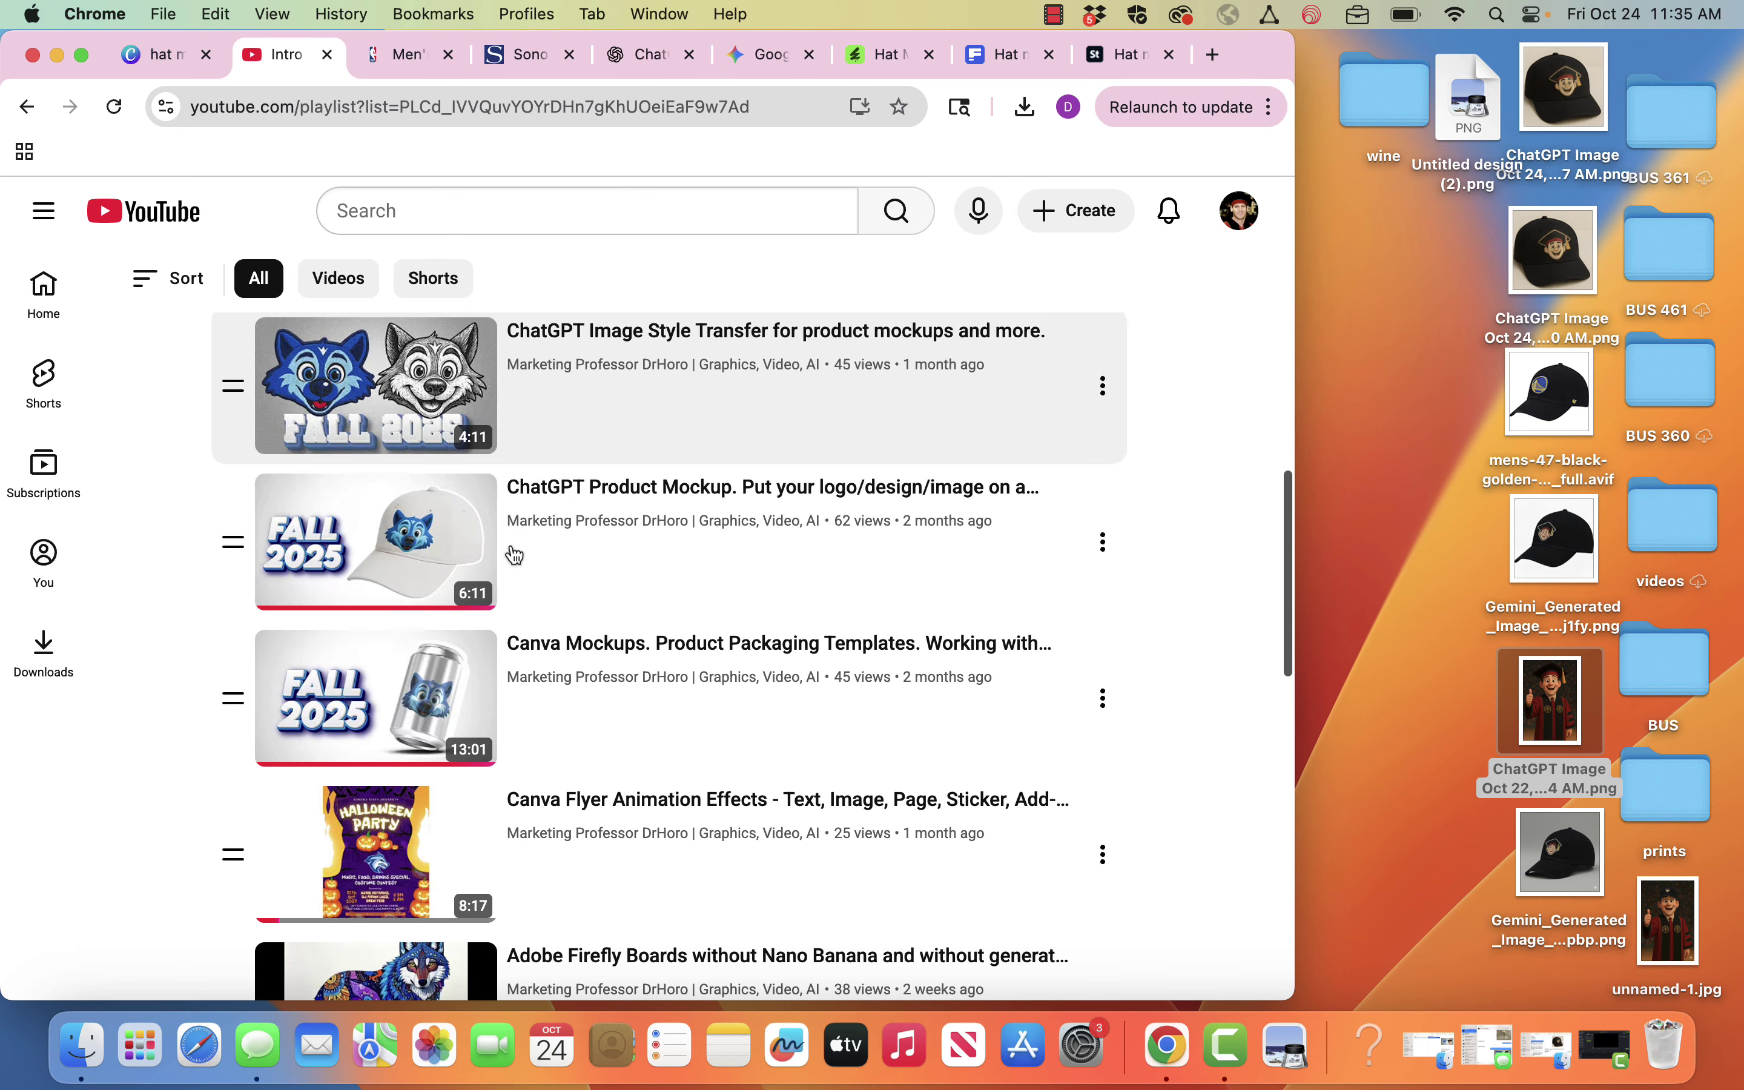
scroll(516, 555, down, 1)
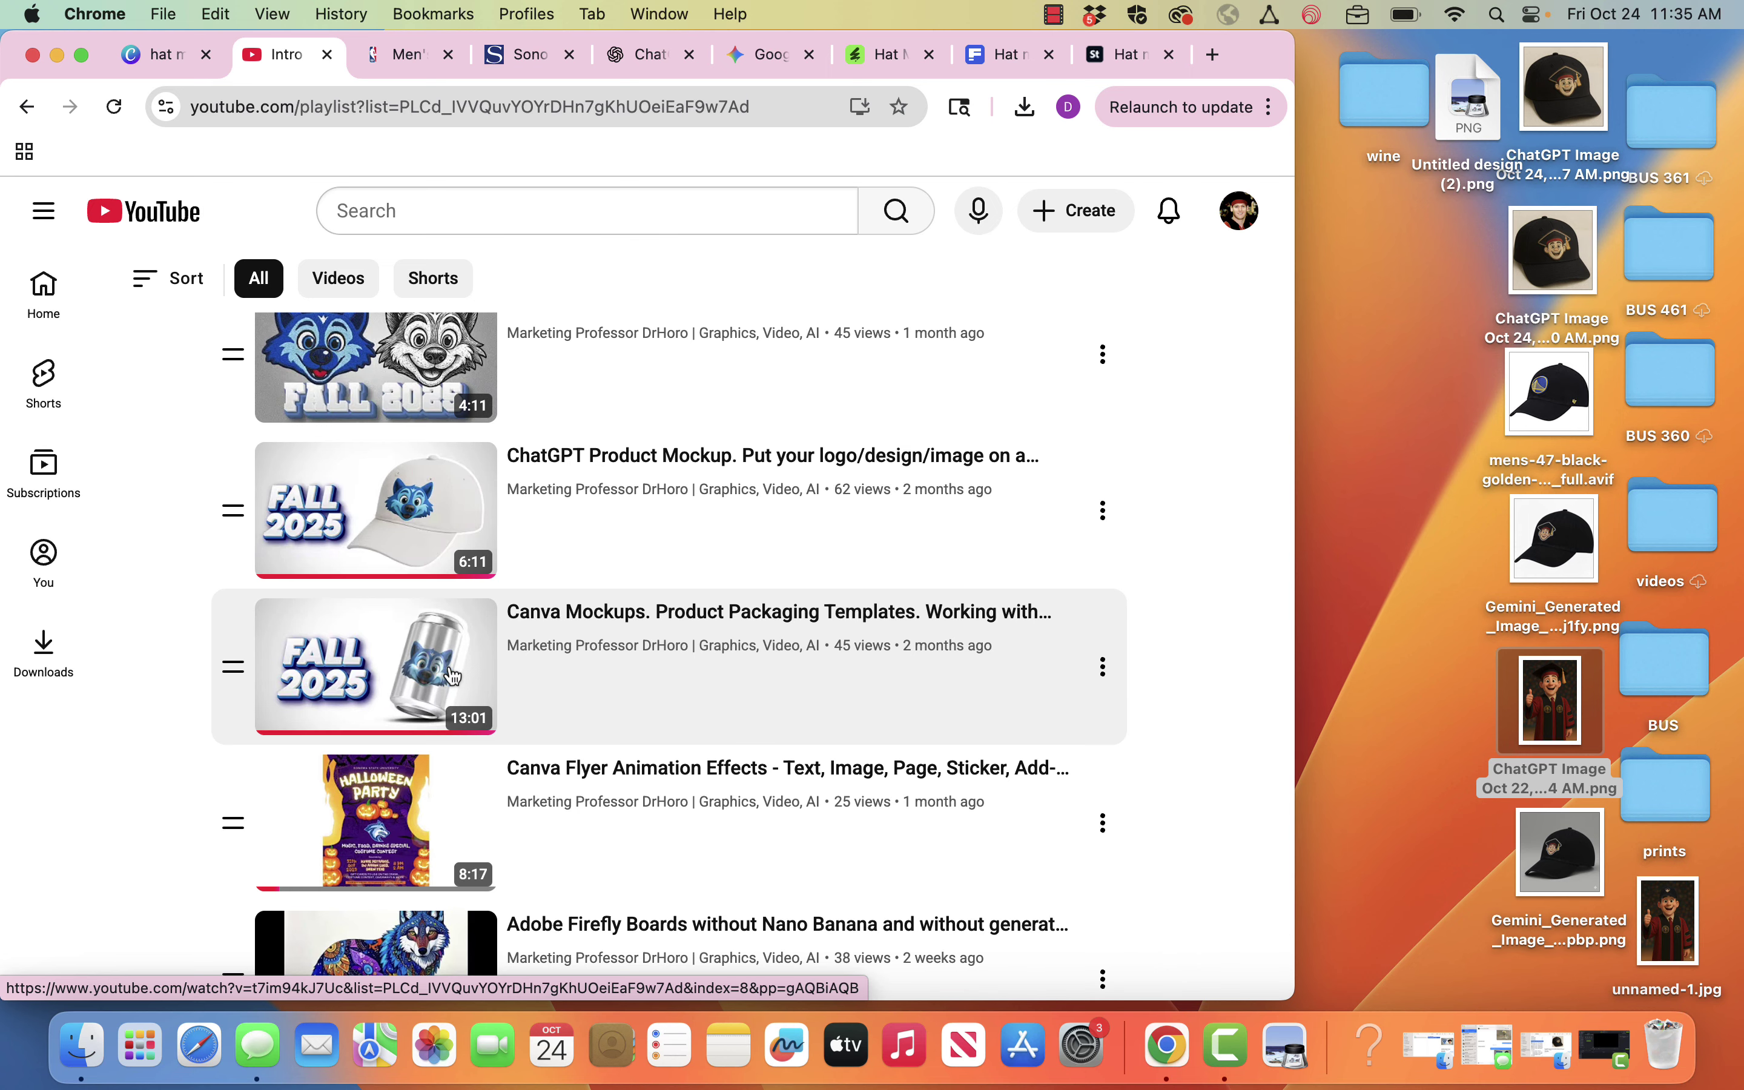
scroll(453, 675, up, 1)
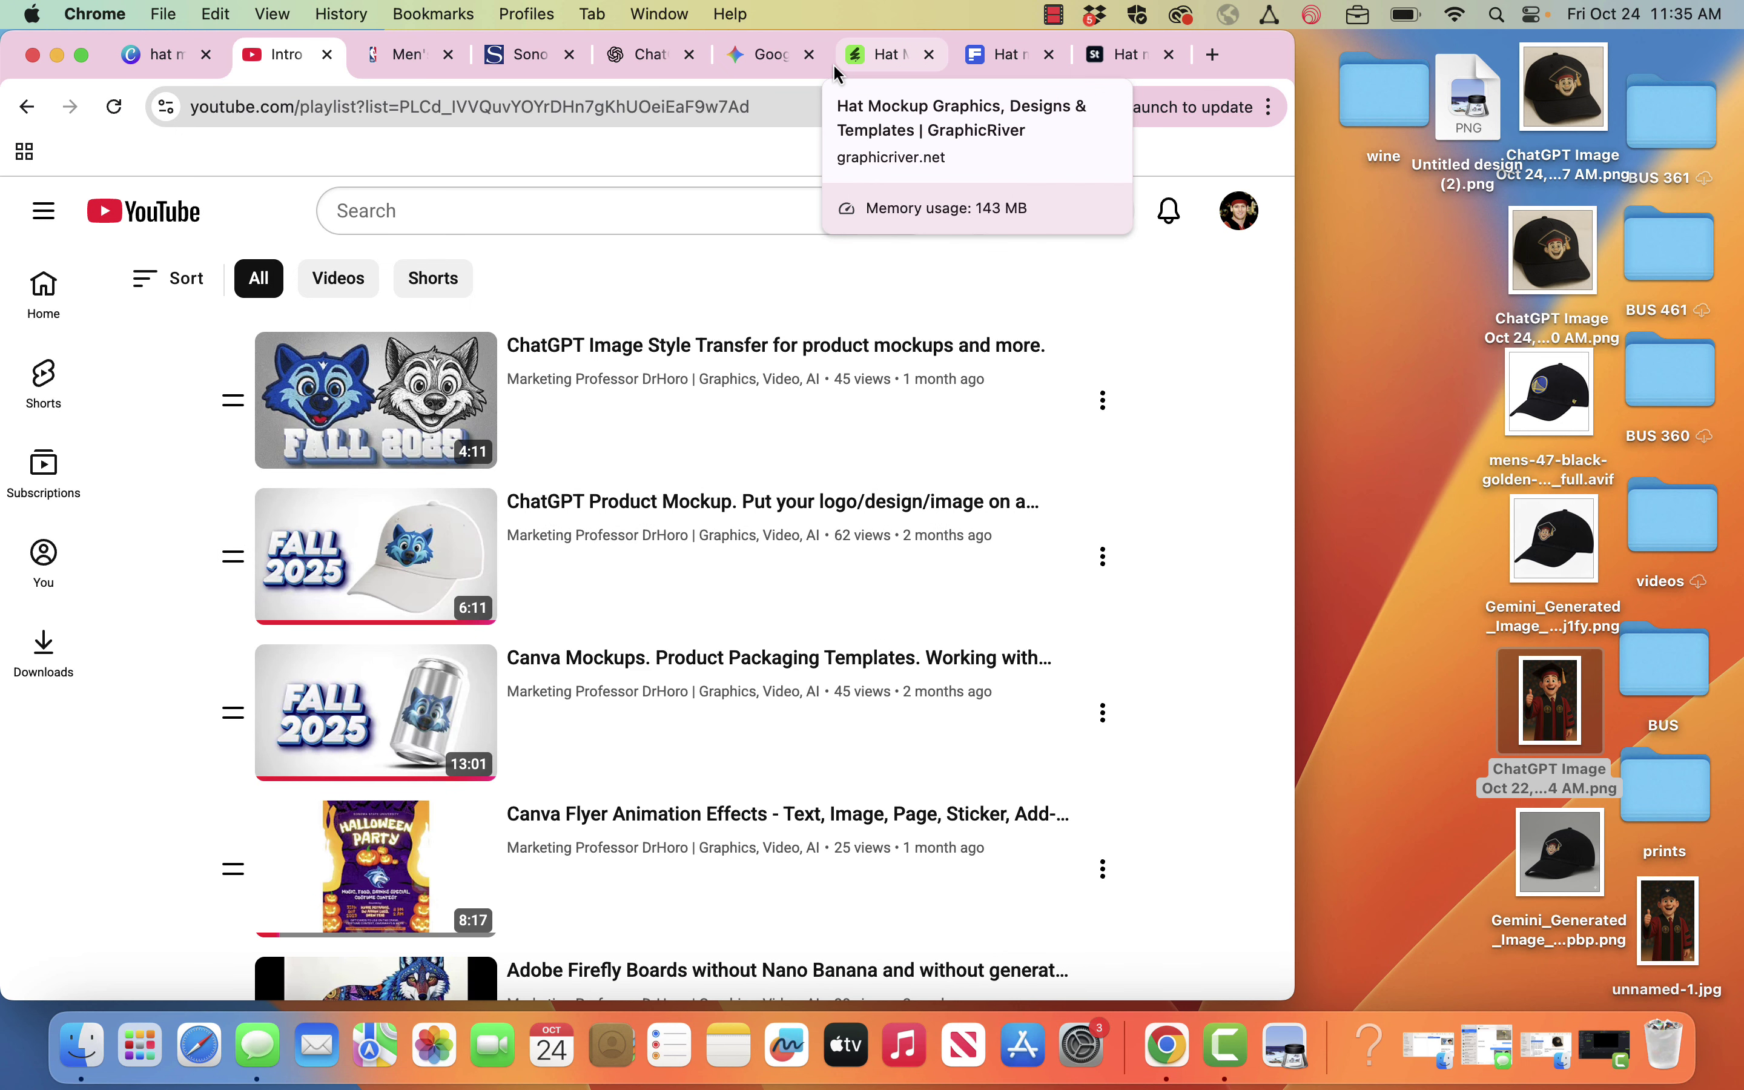
- Return to the Canva hat mockup design and create a new blank custom-size design of 1920 × 1080 px
click(178, 55)
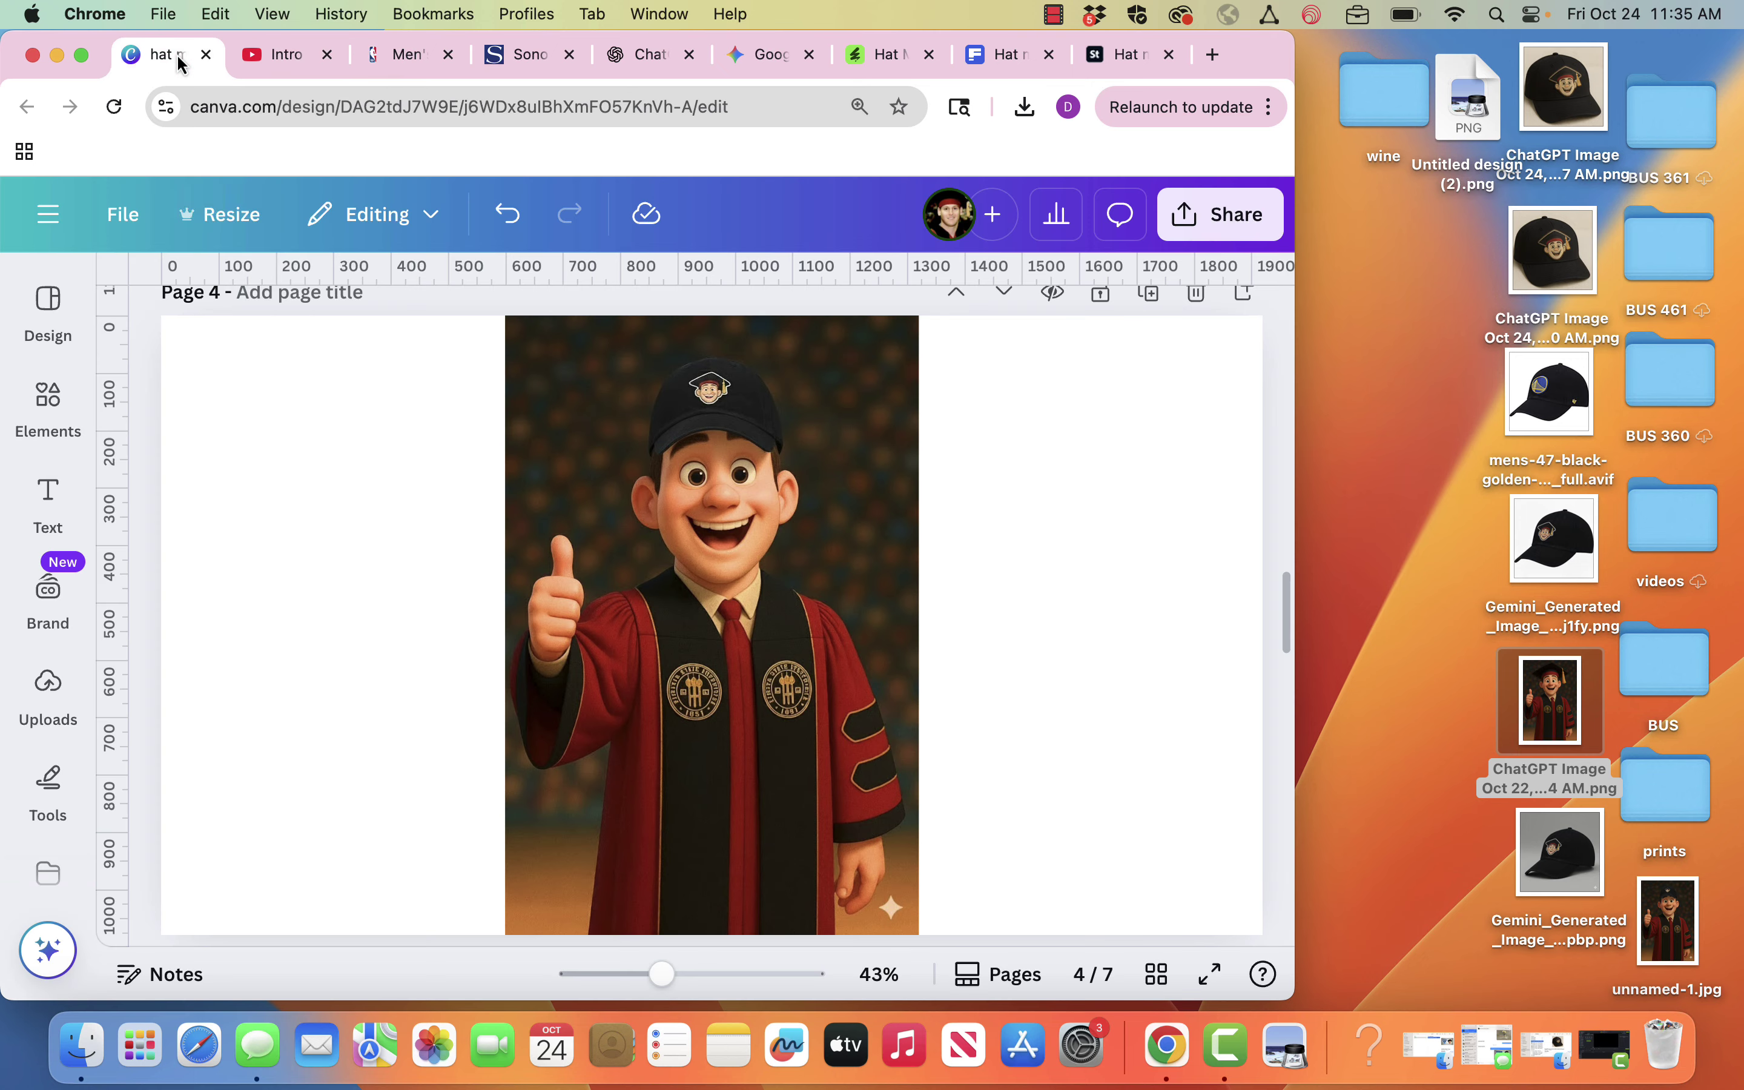
click(49, 299)
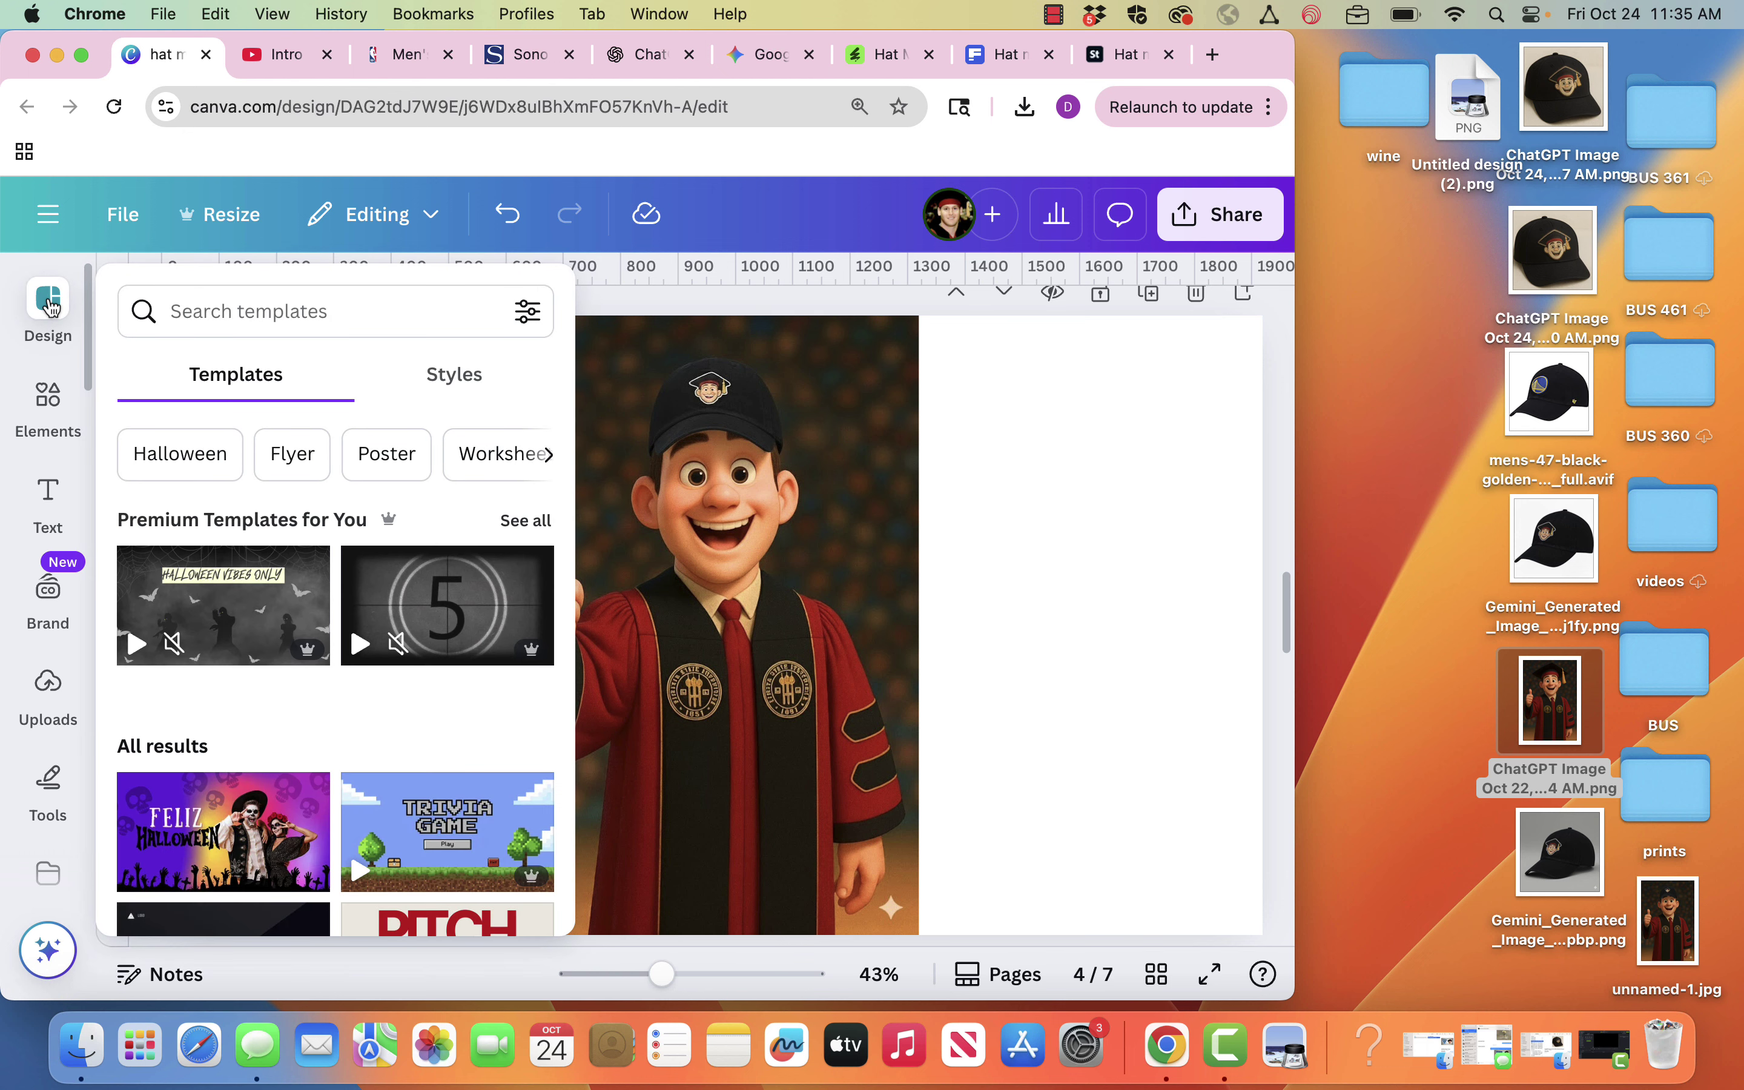
click(48, 214)
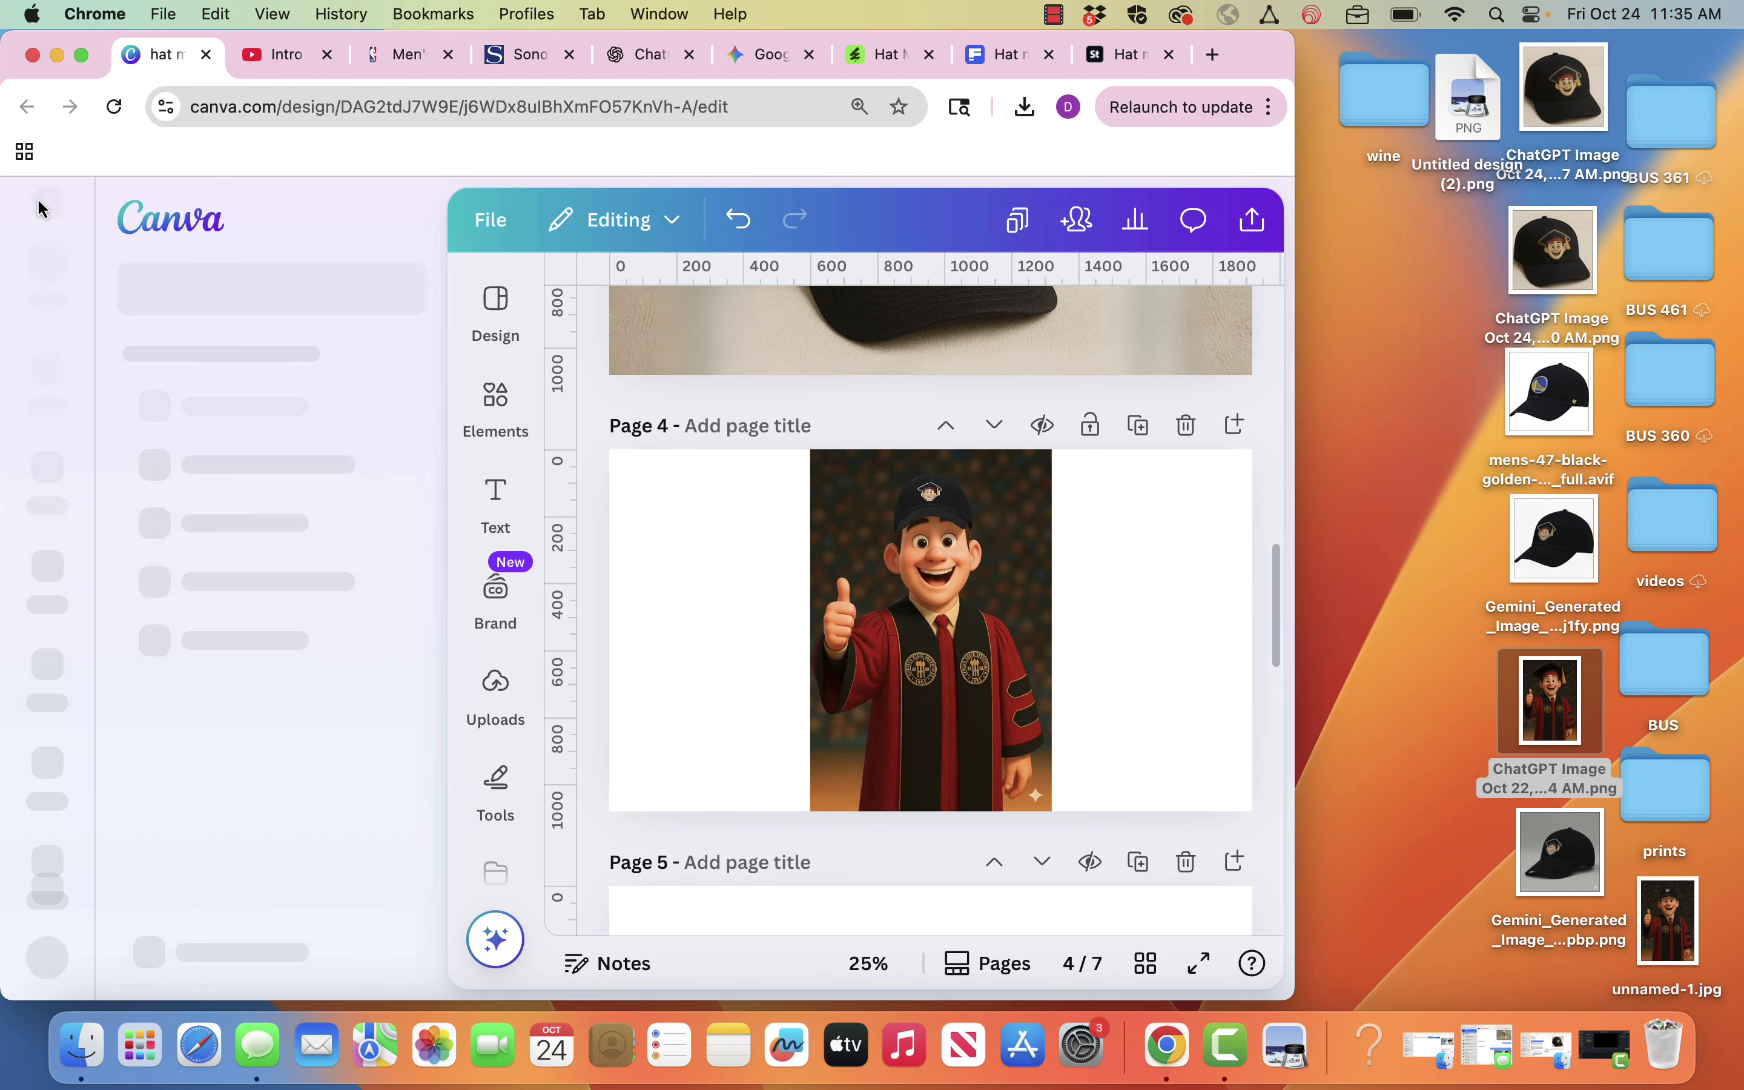
click(50, 277)
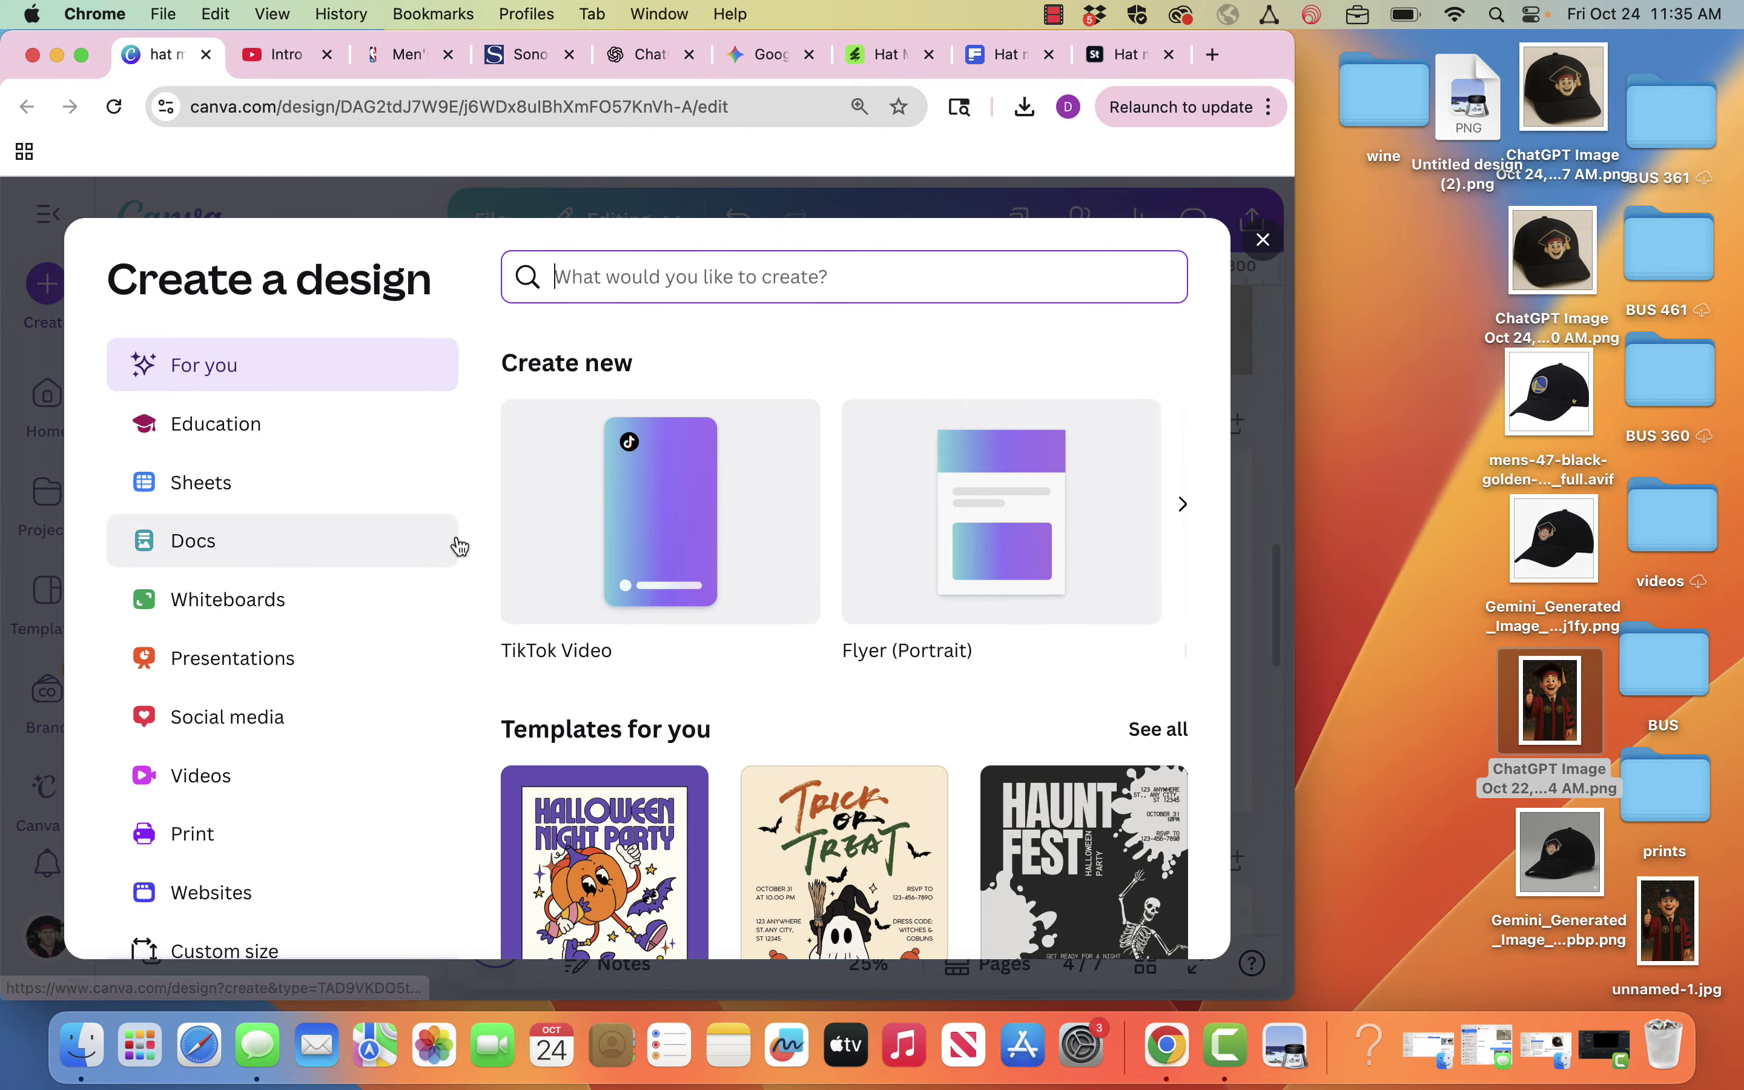
scroll(432, 598, down, 3)
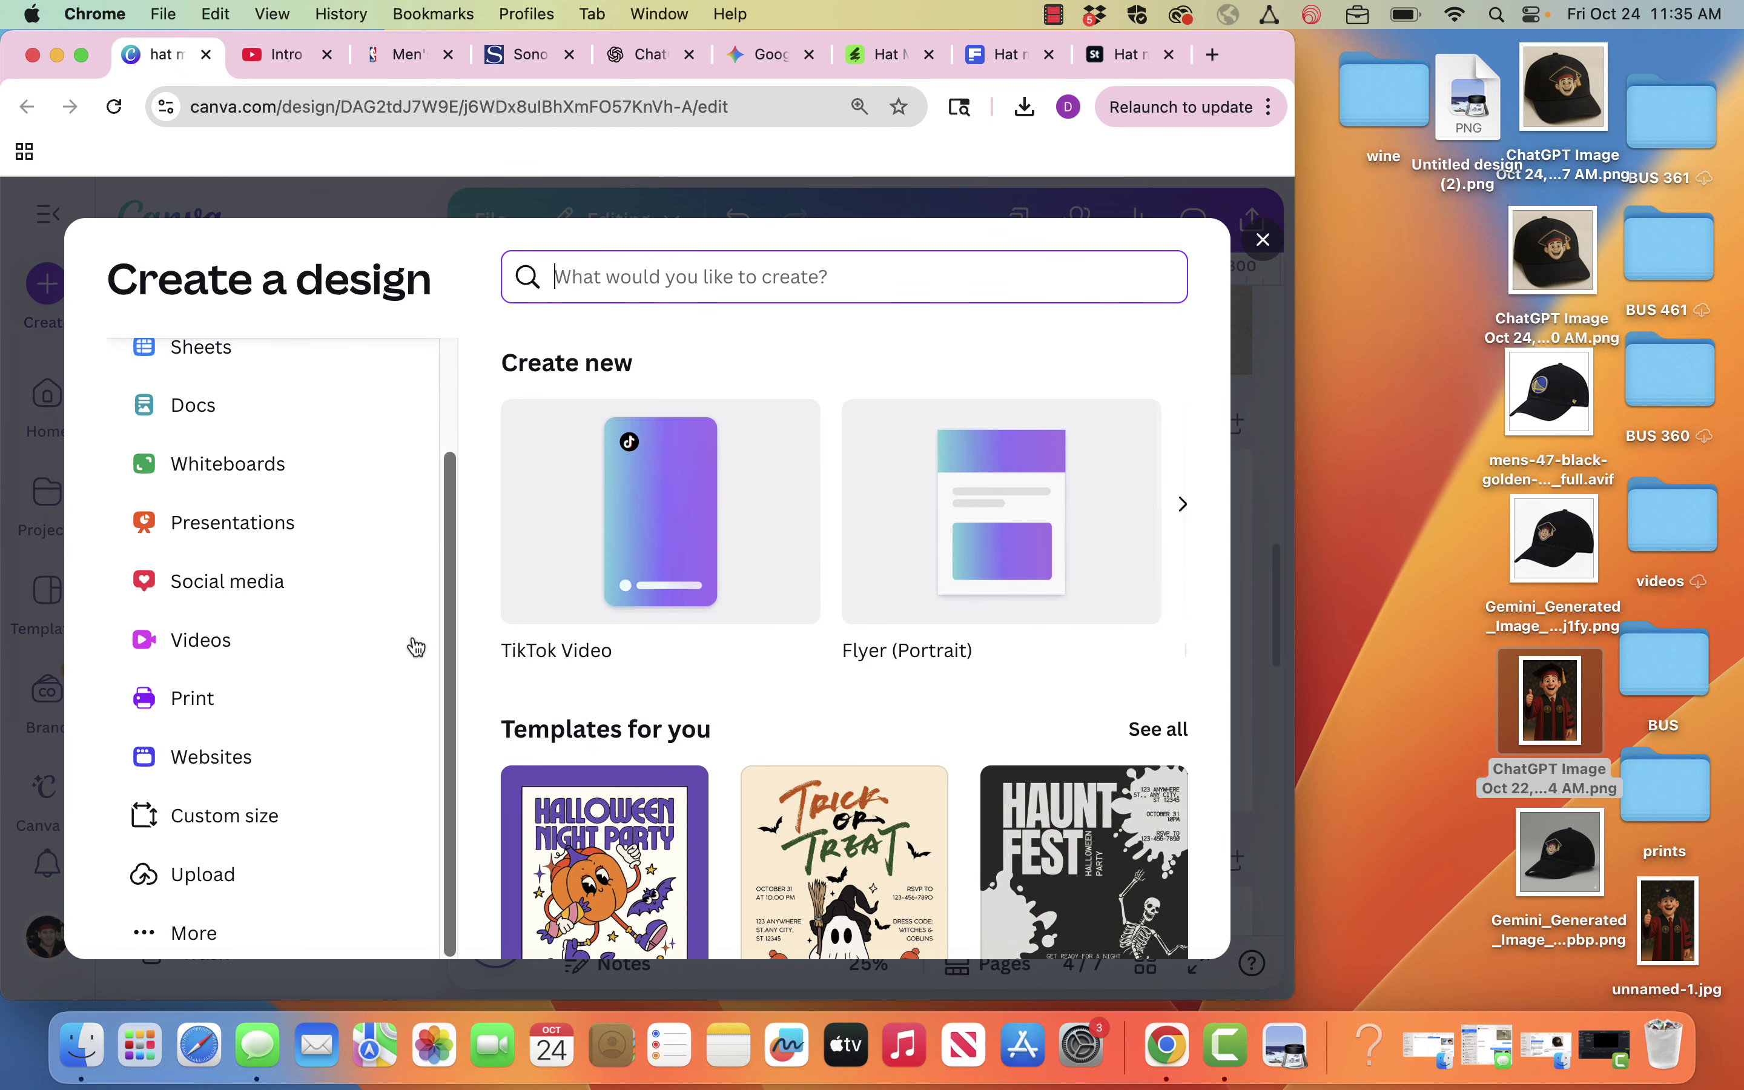
click(219, 815)
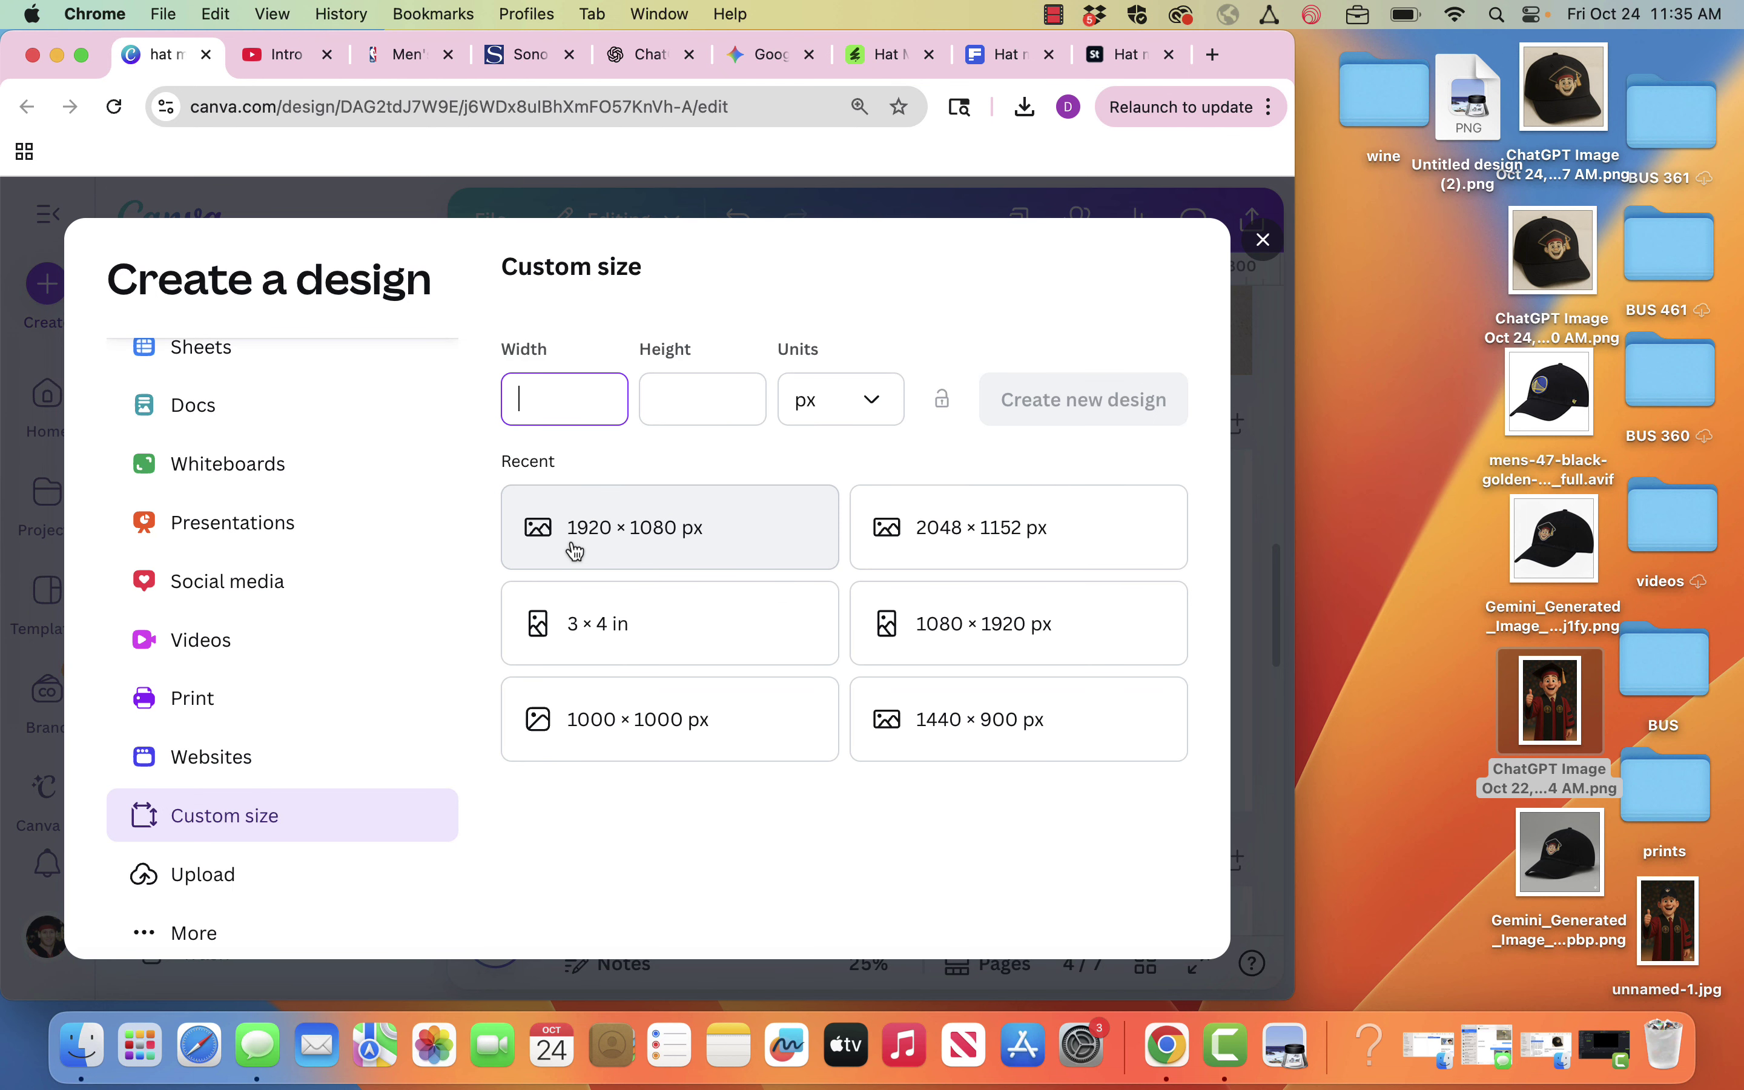
click(548, 397)
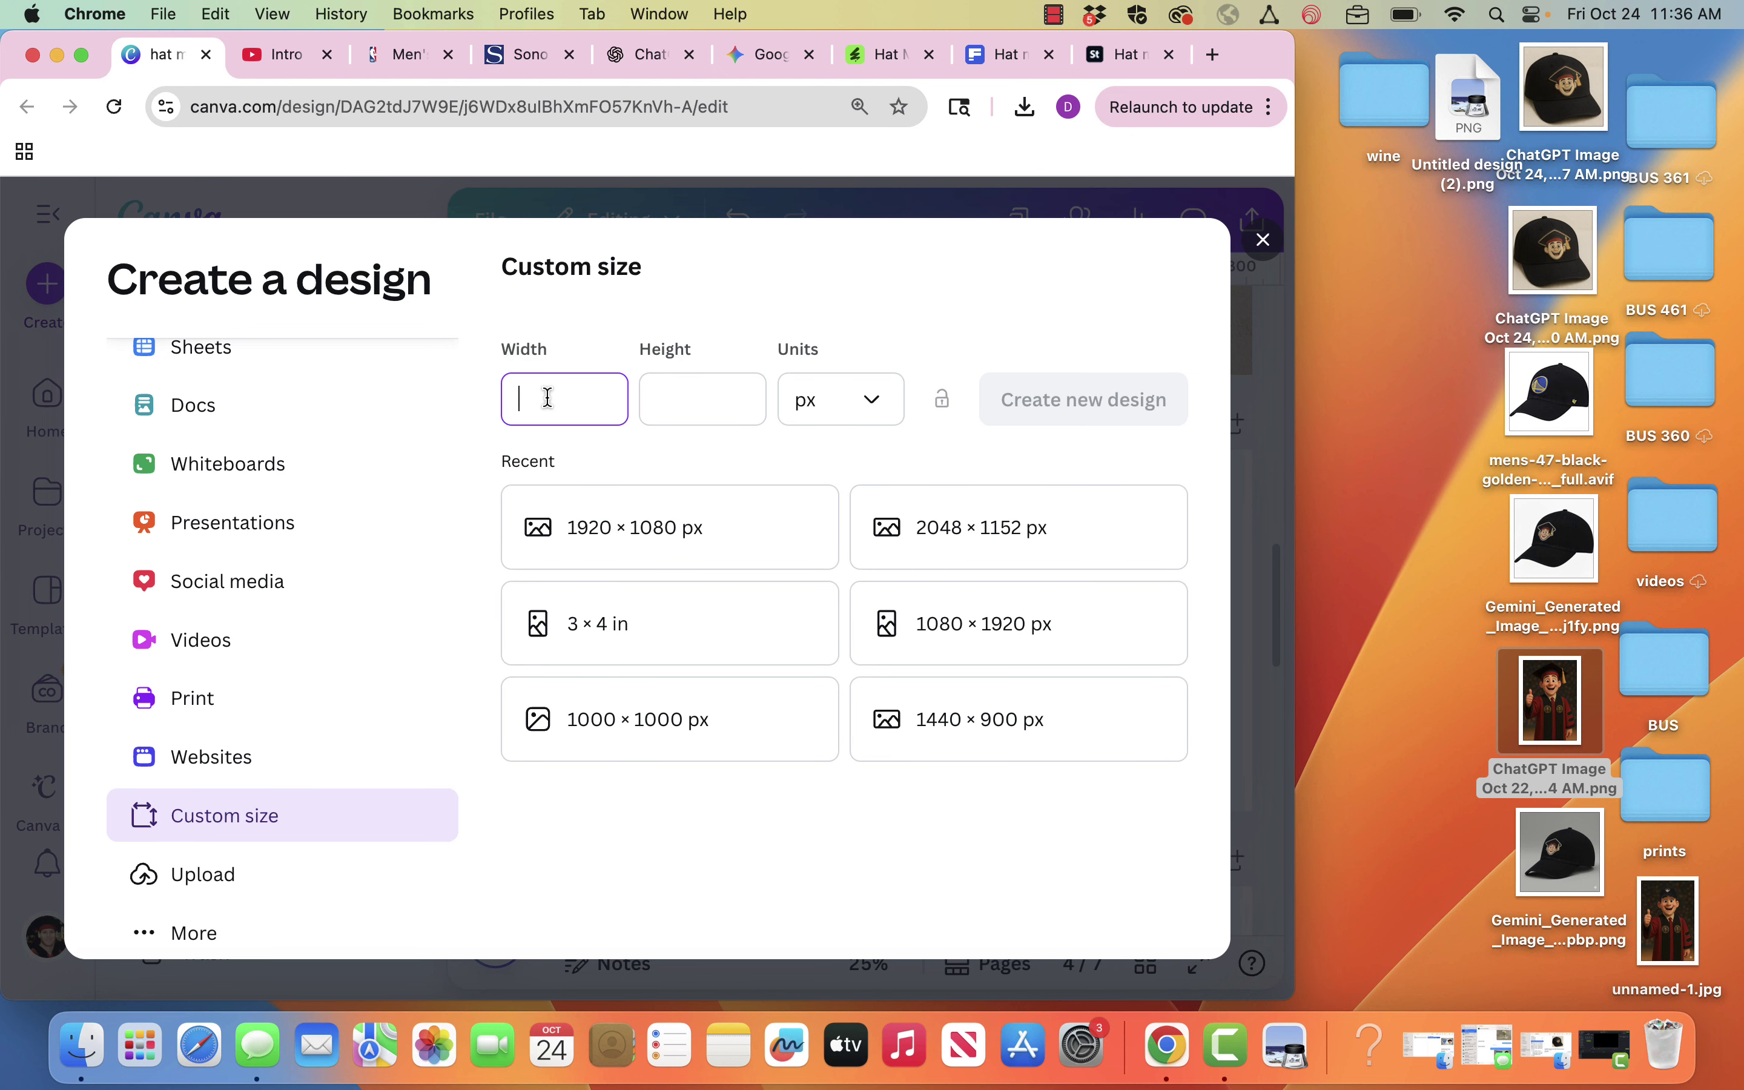
click(594, 525)
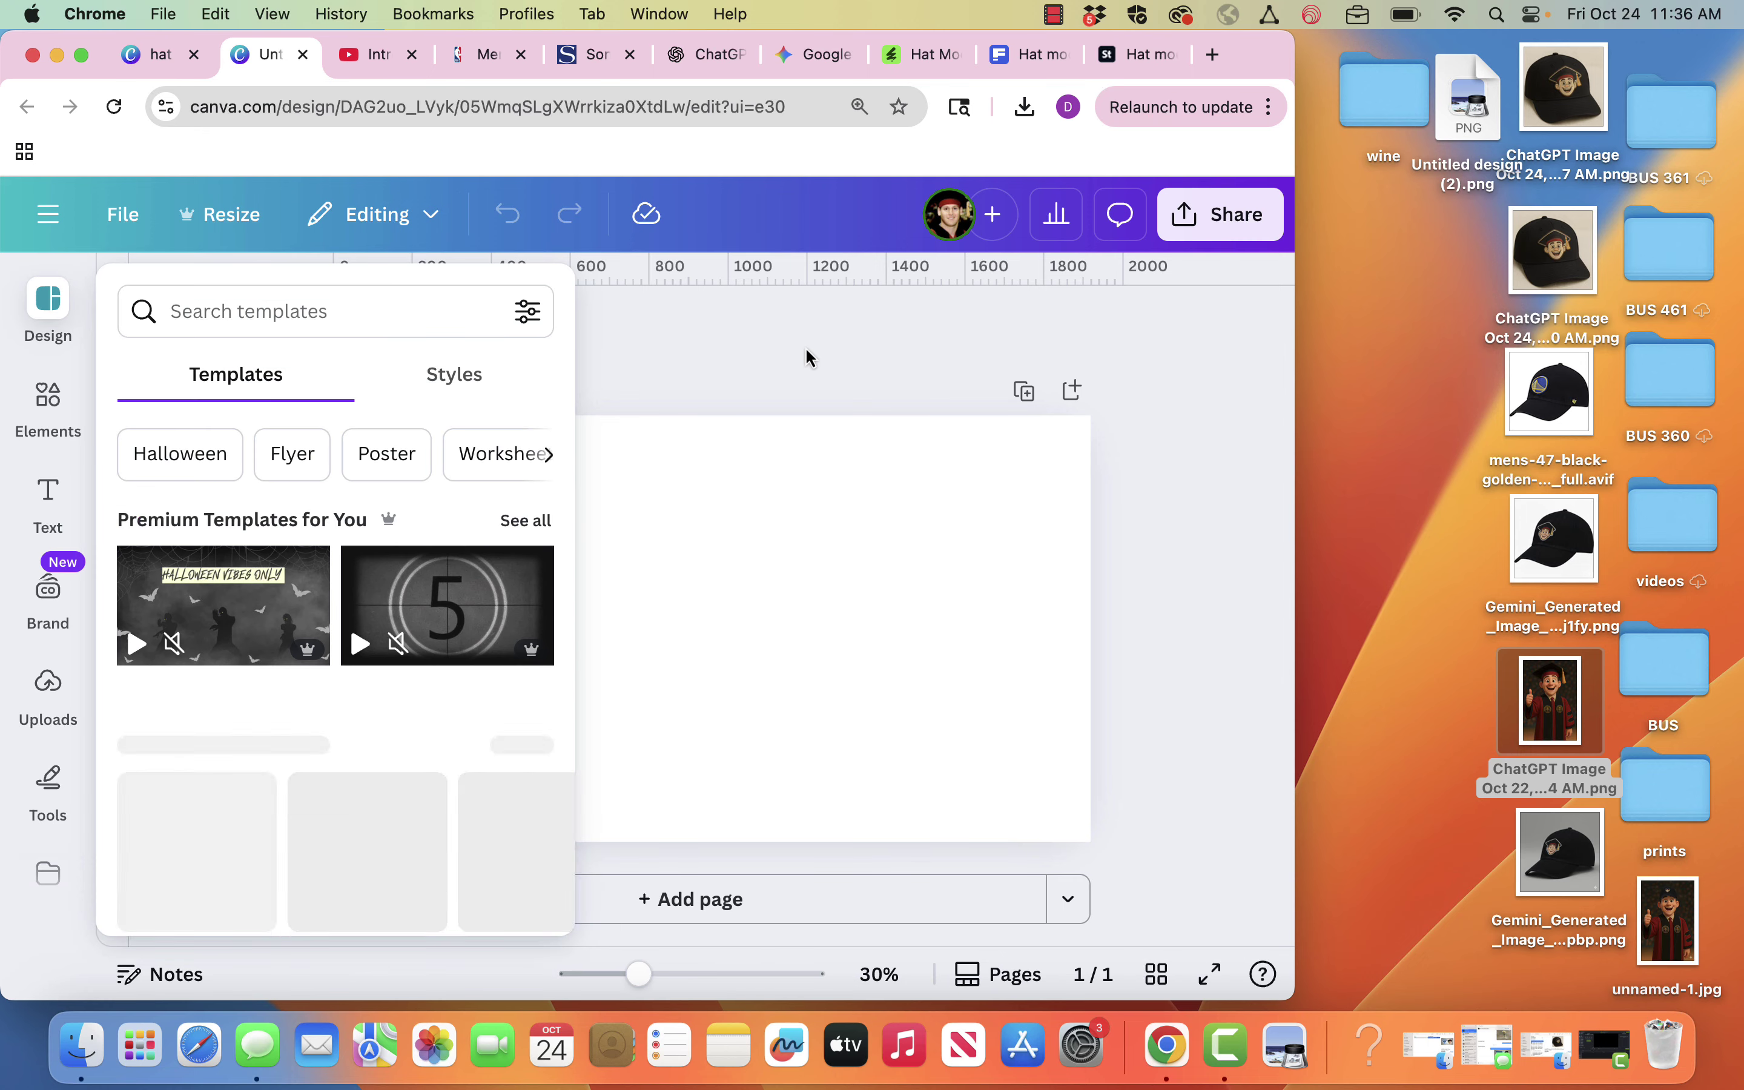
click(630, 330)
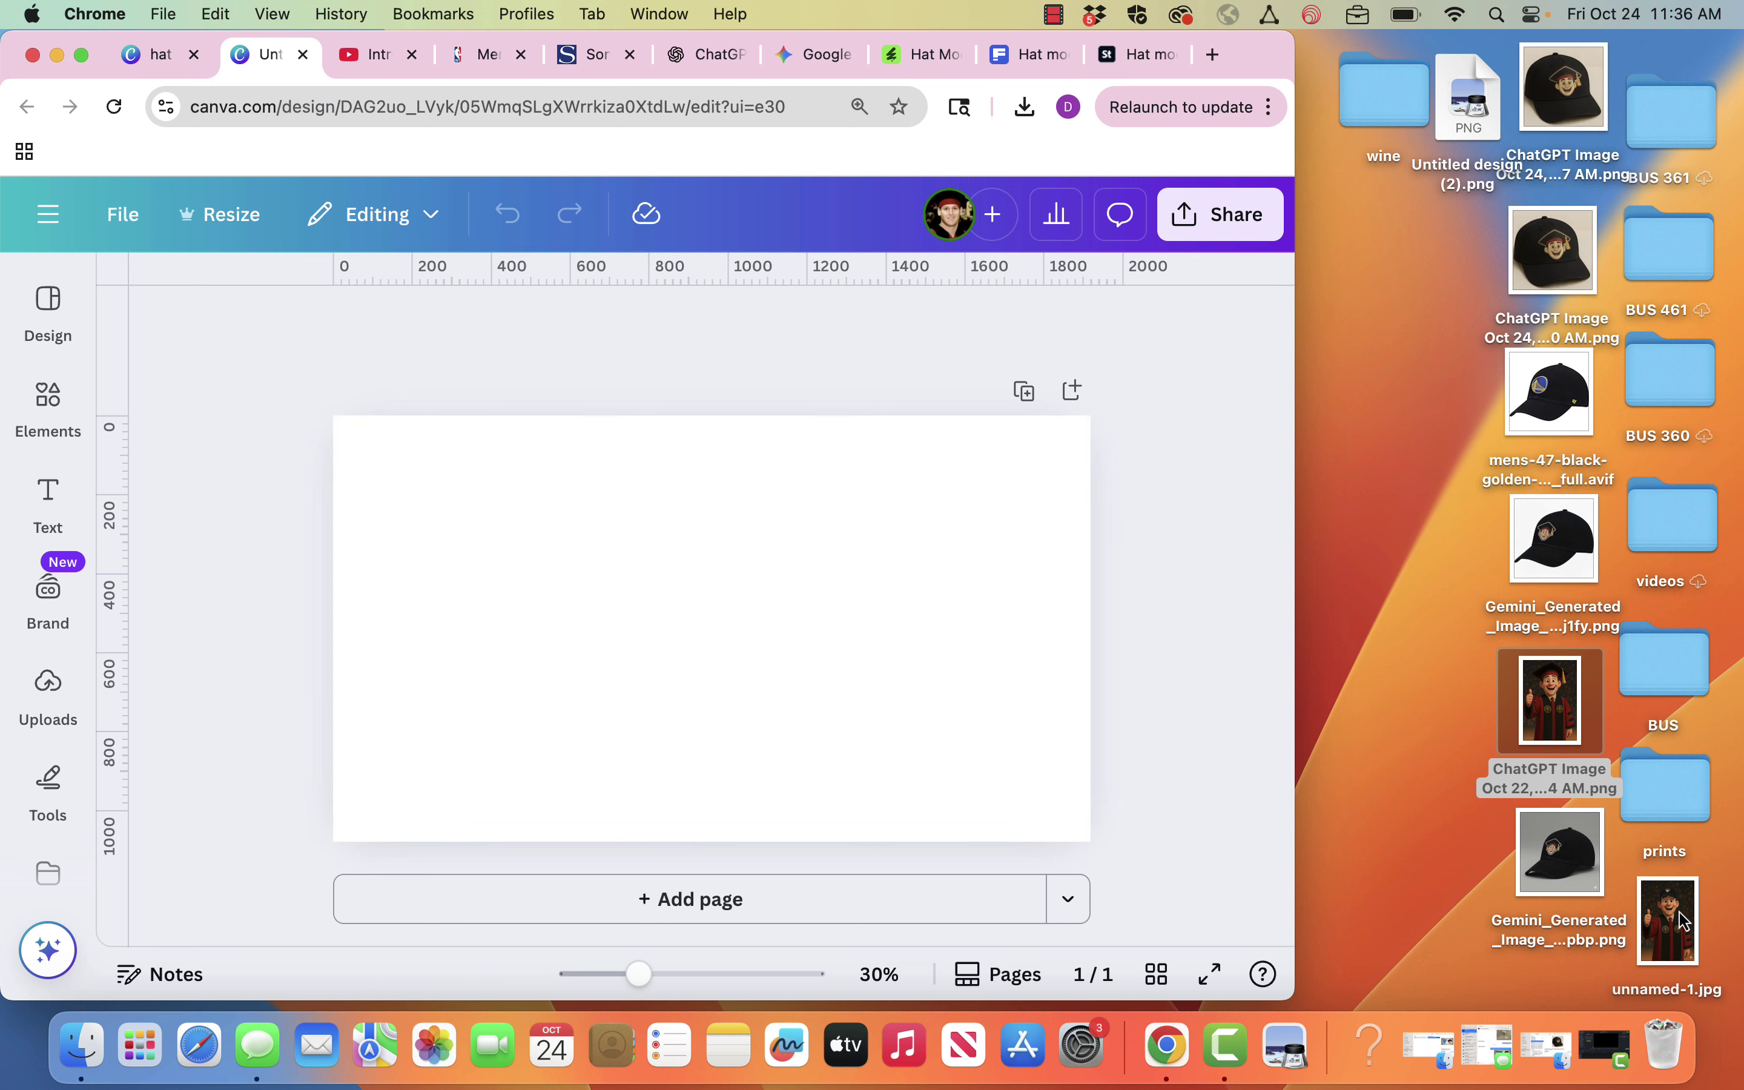
drag(1684, 921, 1194, 711)
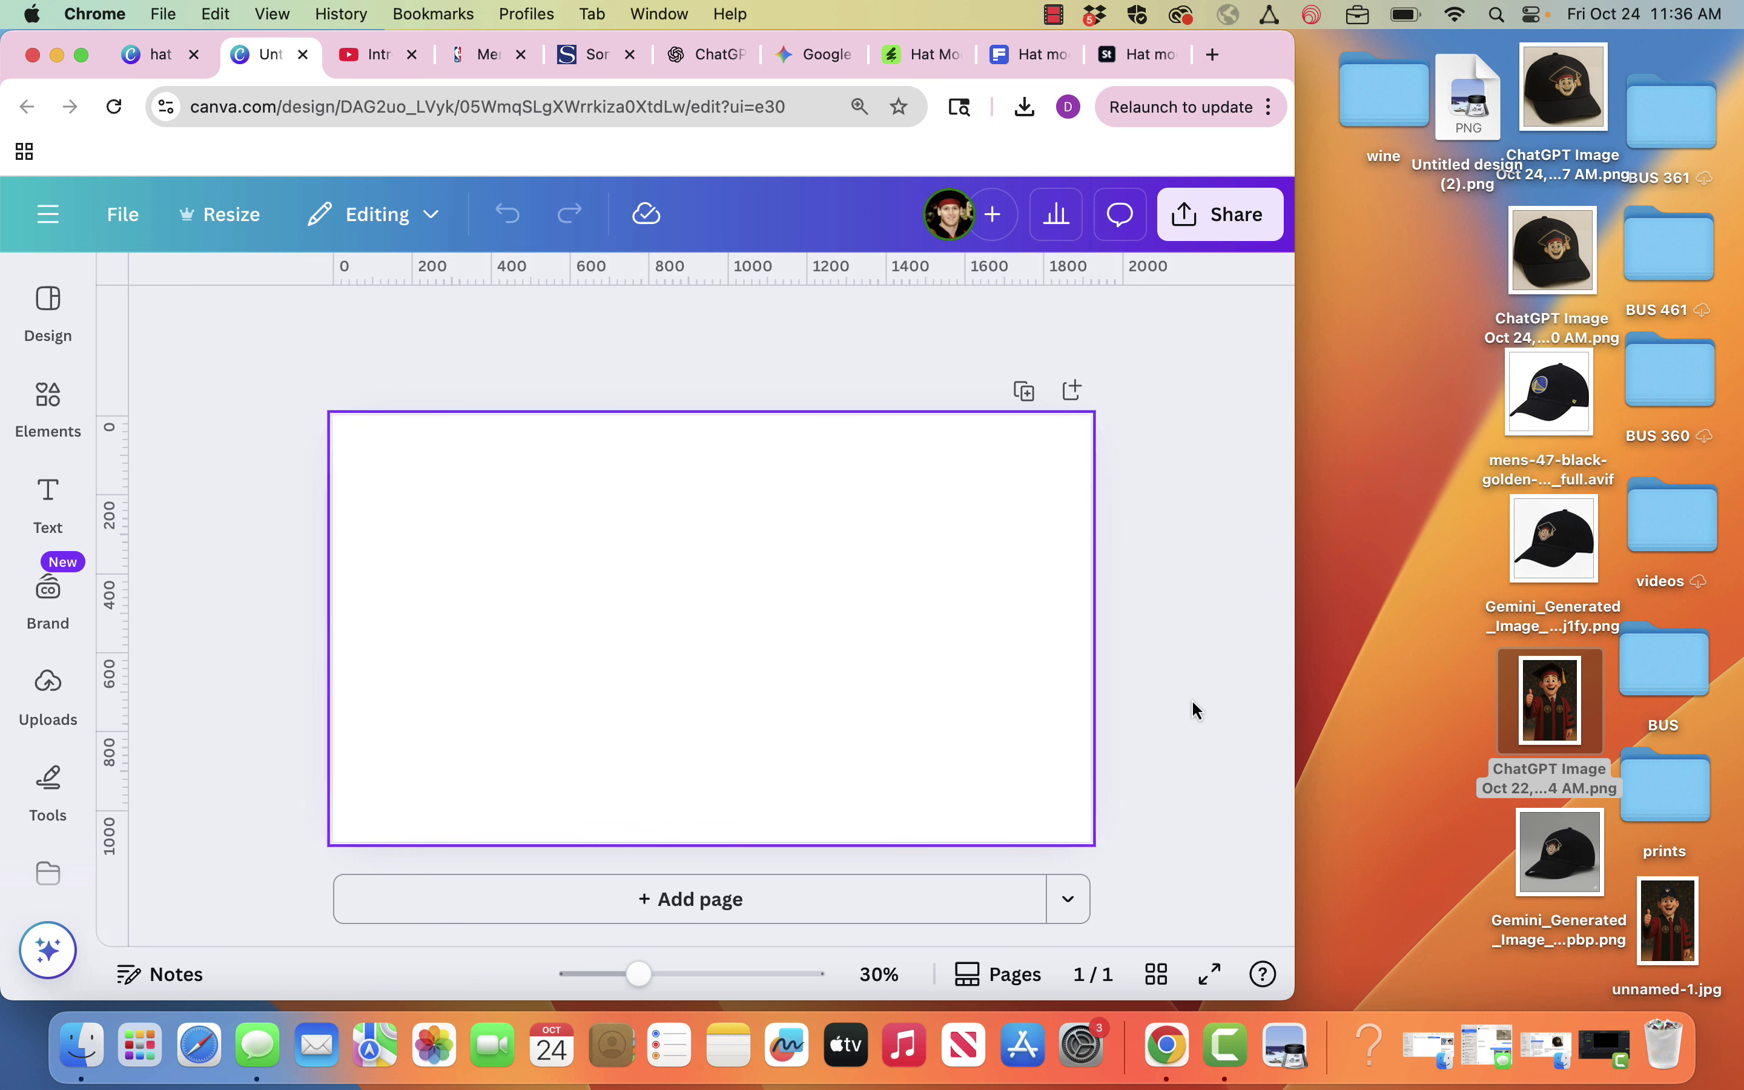
- Switch to YouTube and show the courses on the signed-in account's own channel
click(370, 52)
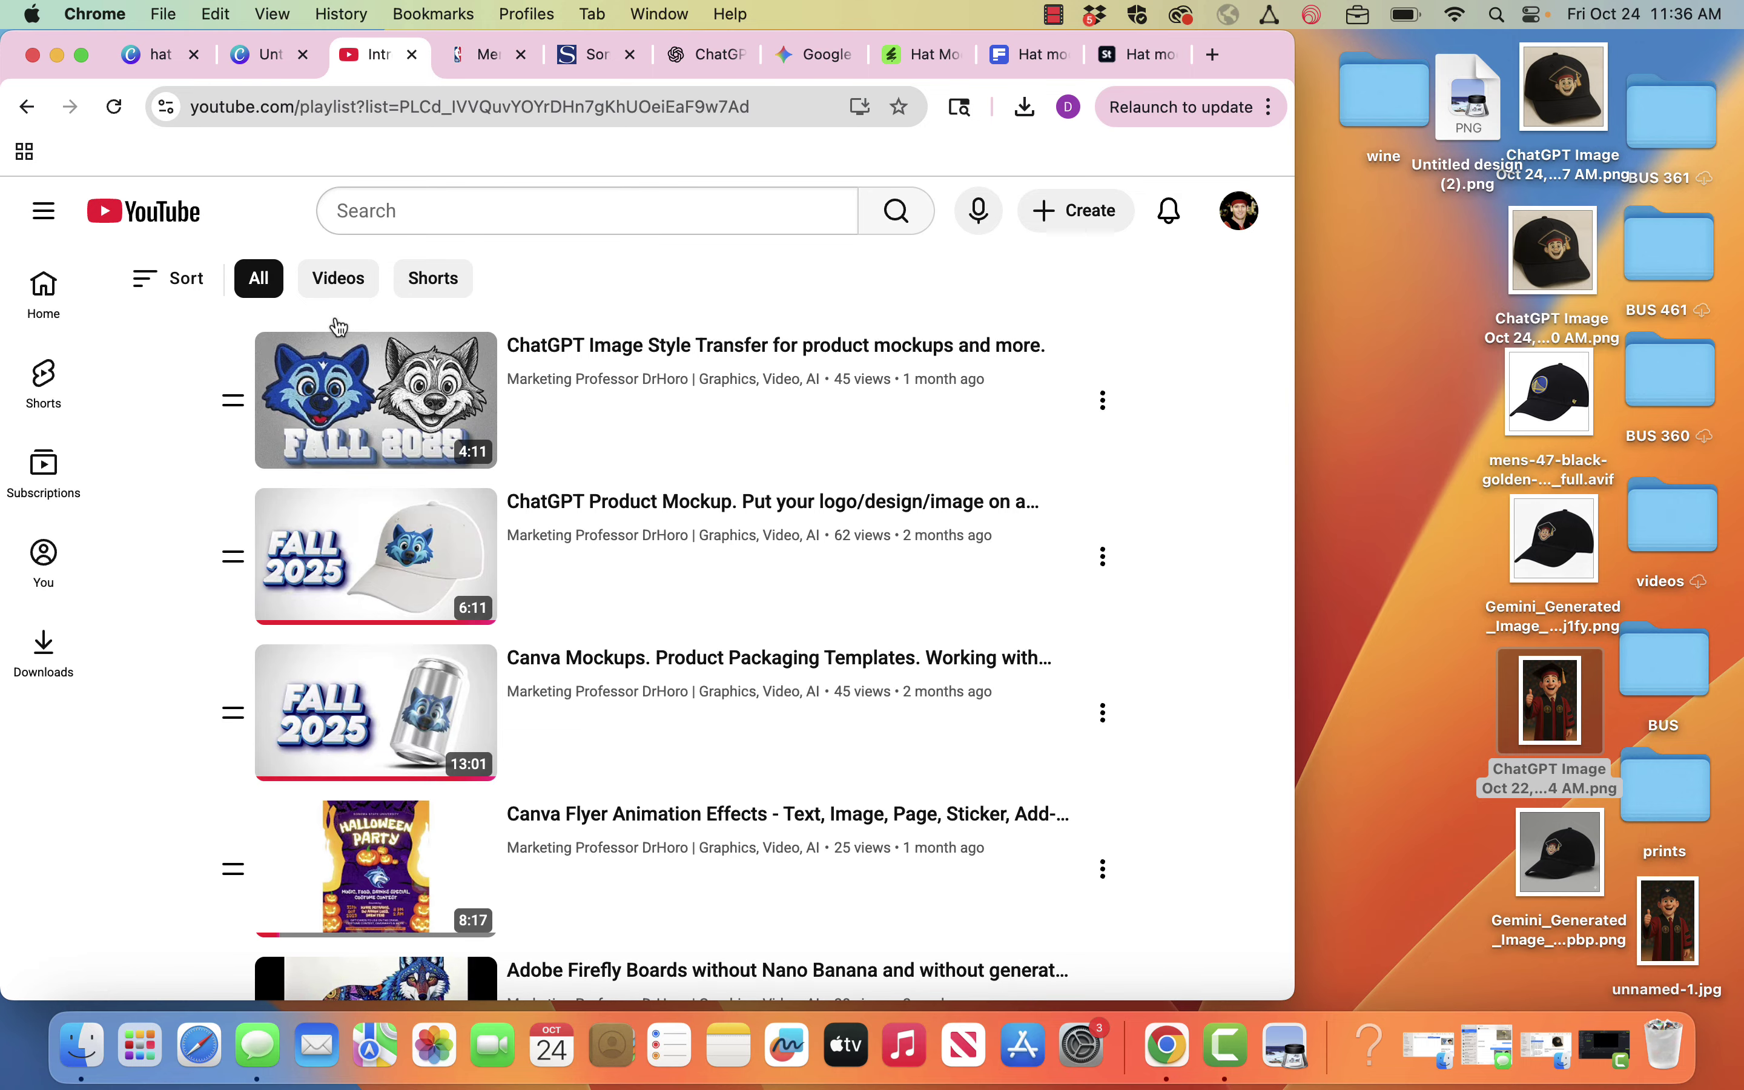
click(45, 285)
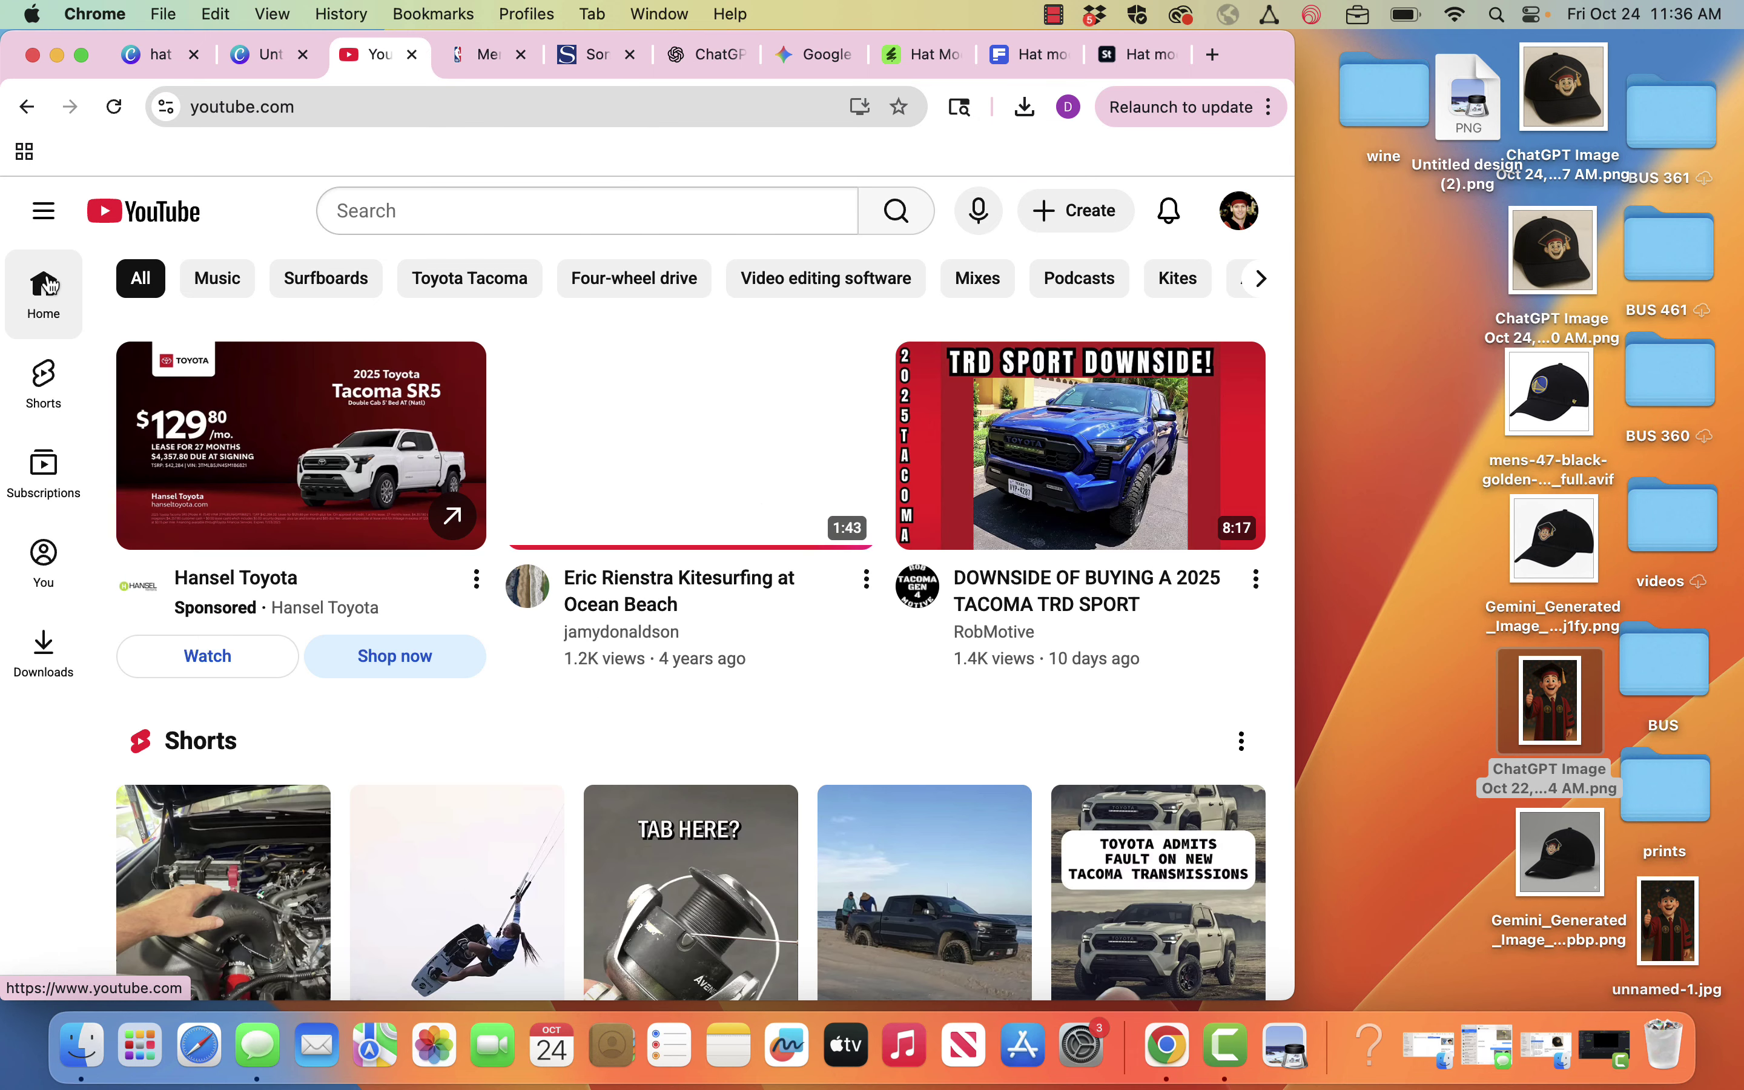
click(1239, 211)
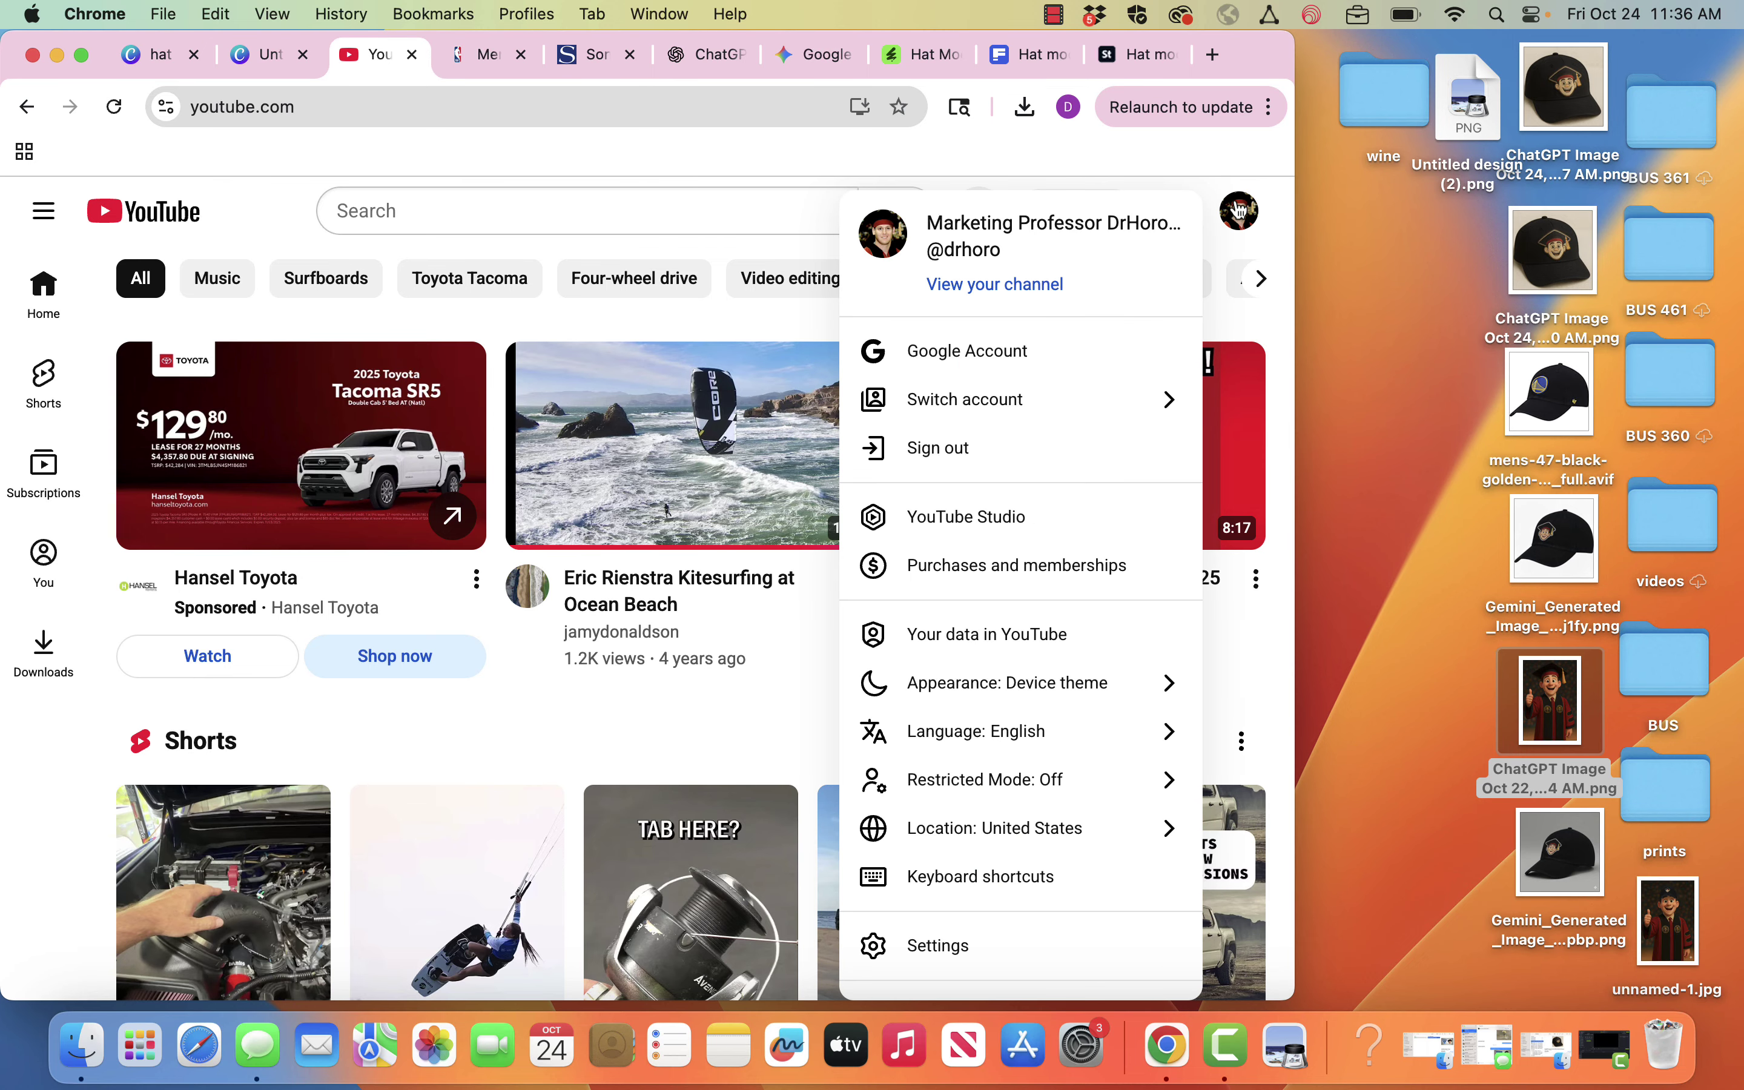
click(1002, 295)
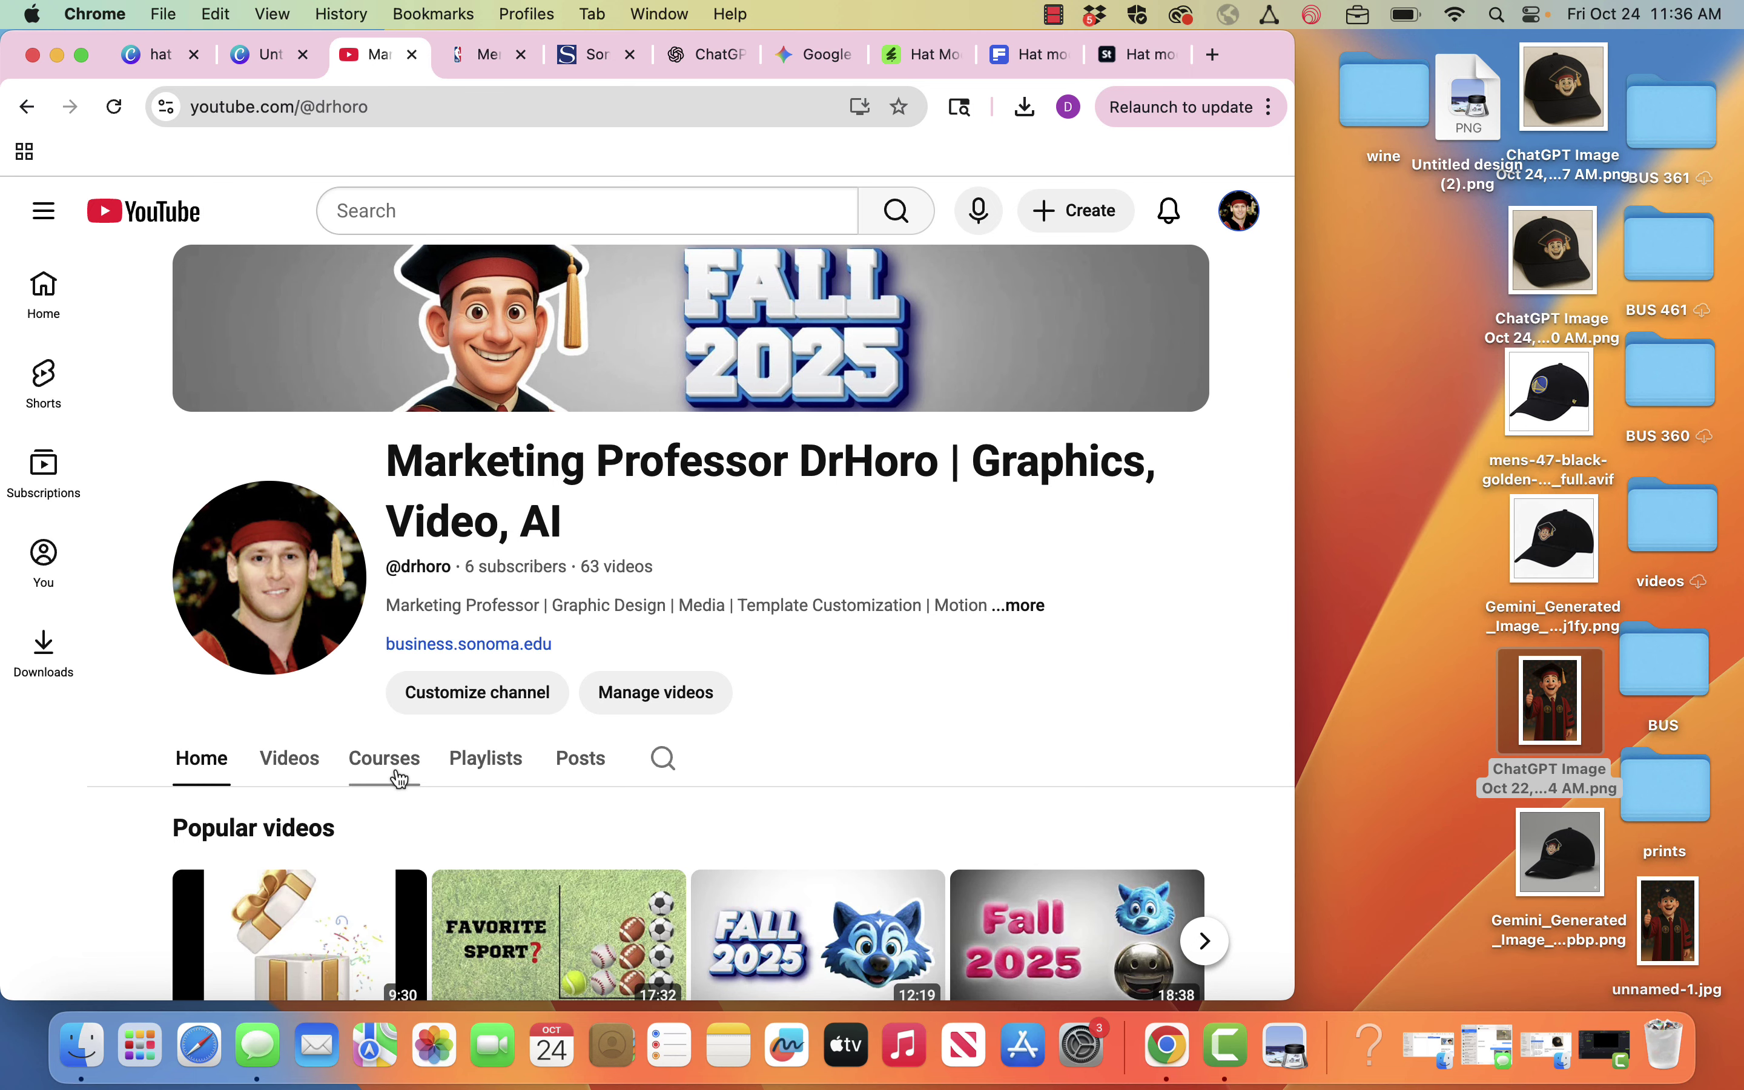
click(379, 764)
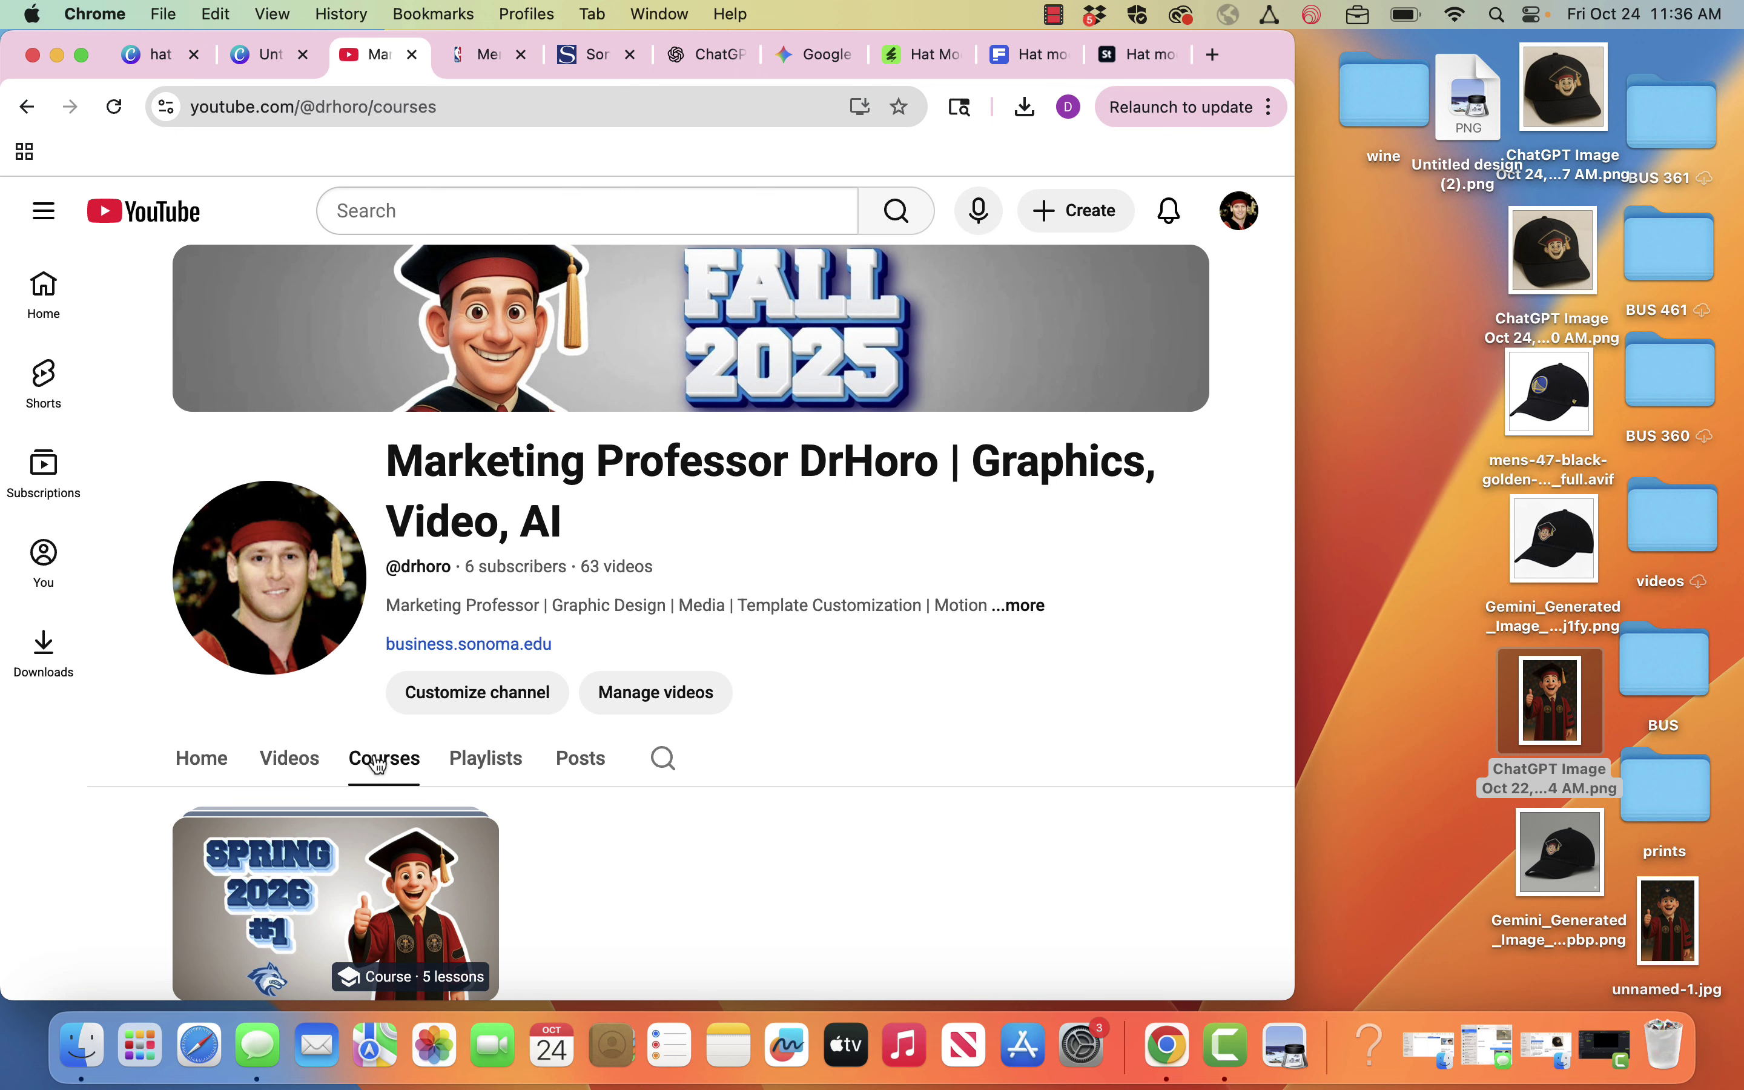
- Open the full Canva/Adobe Express Marketing Media course and look over its Spring 2026 lesson videos
scroll(378, 764, down, 3)
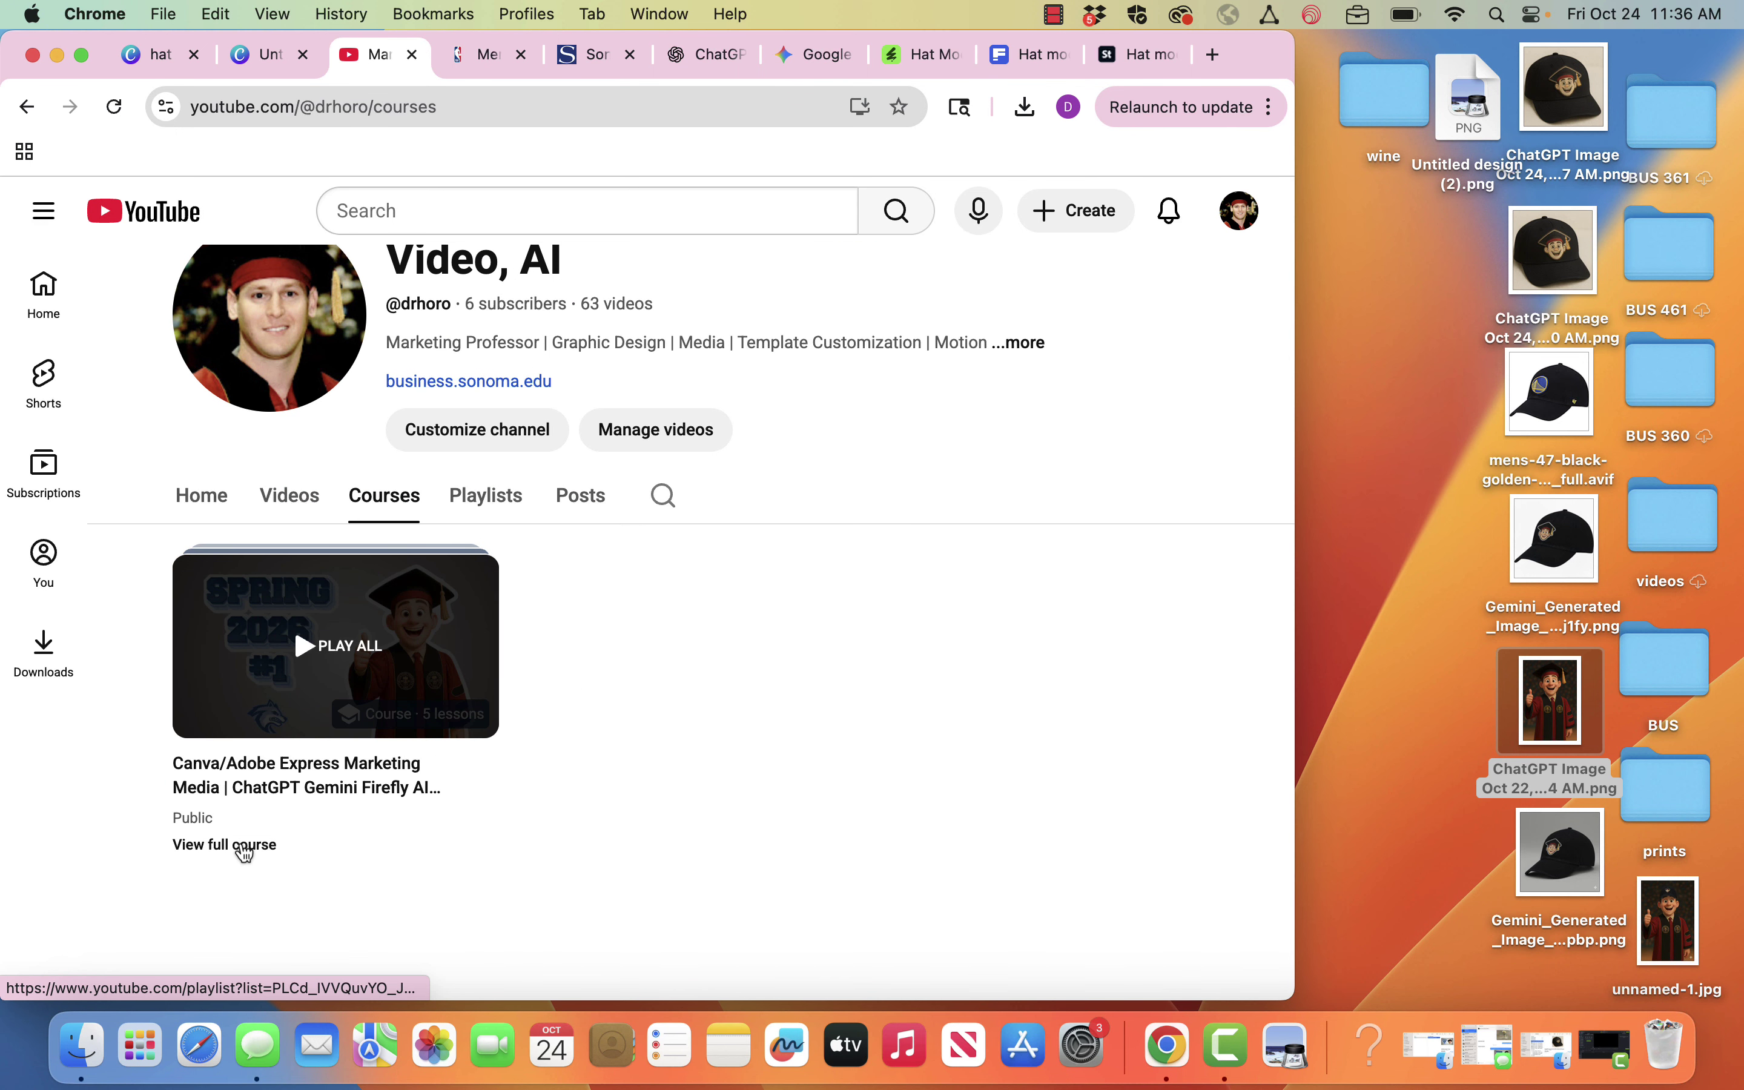
click(240, 842)
scroll(577, 692, down, 6)
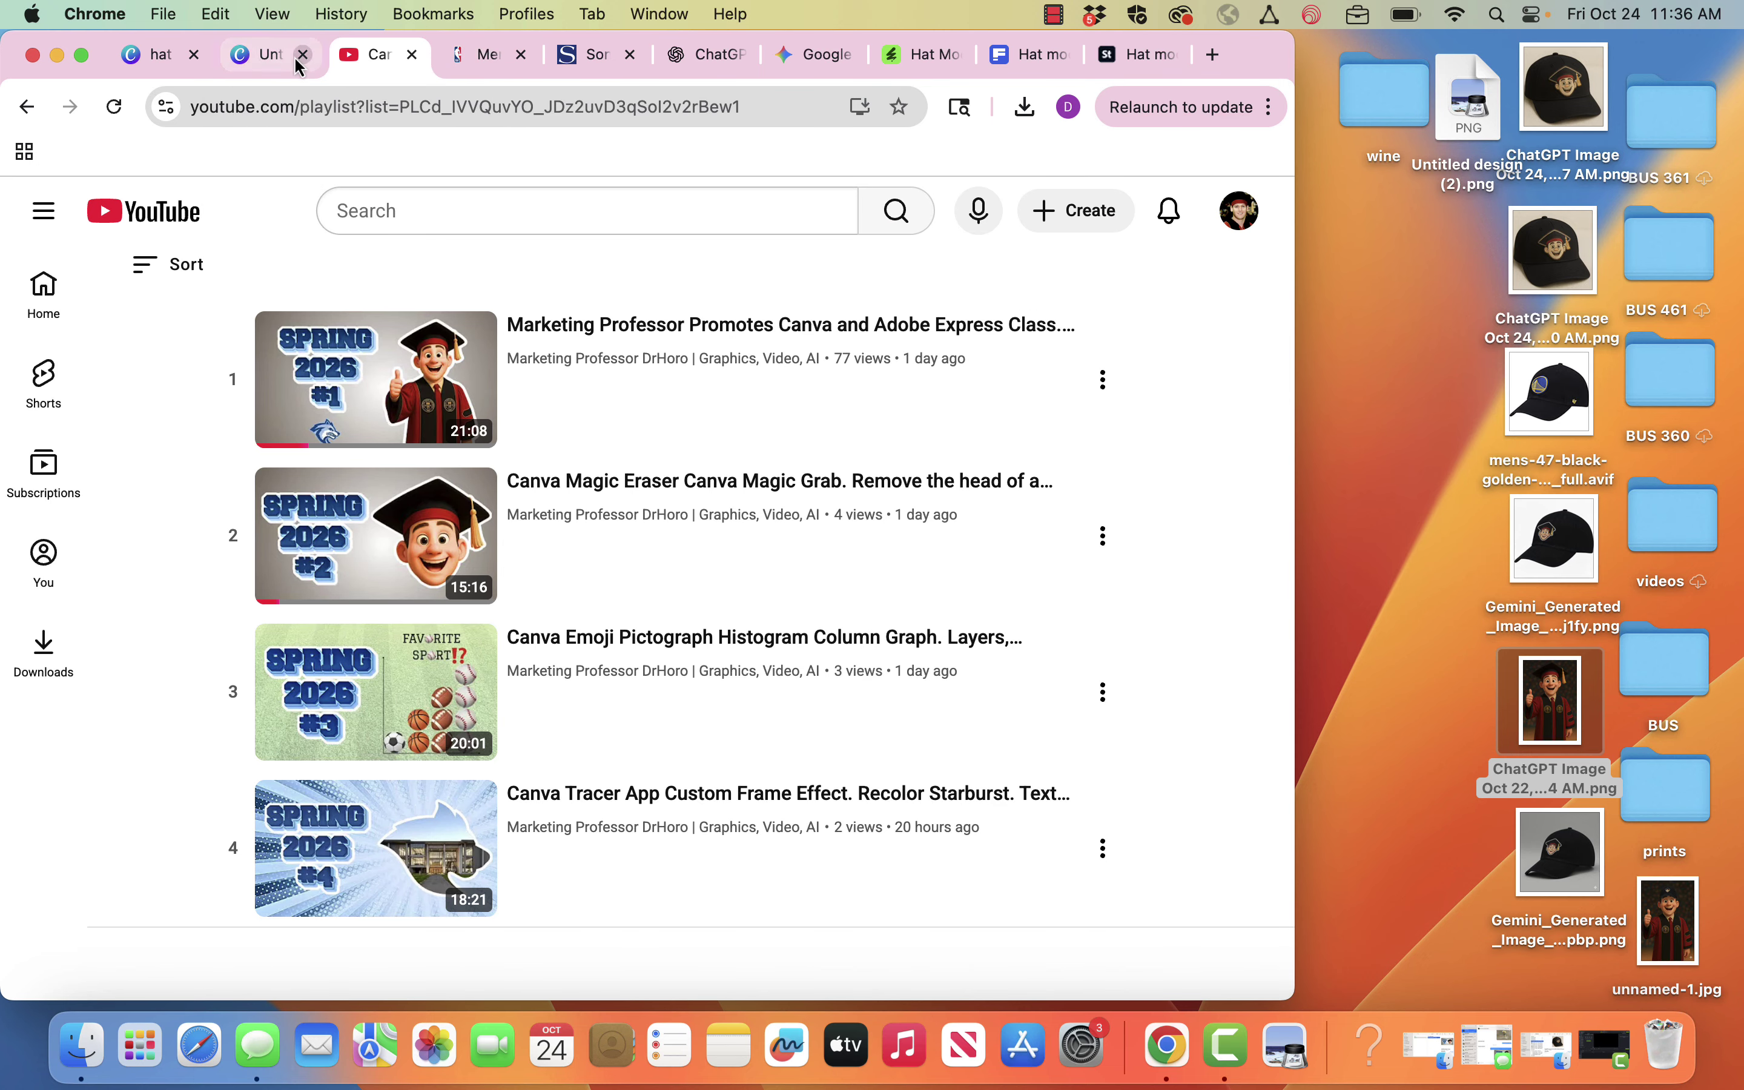
- Return to the blank Canva design, place the desktop's ChatGPT Image Oct 22 graduate picture on page 1 and enlarge it around the head
click(269, 57)
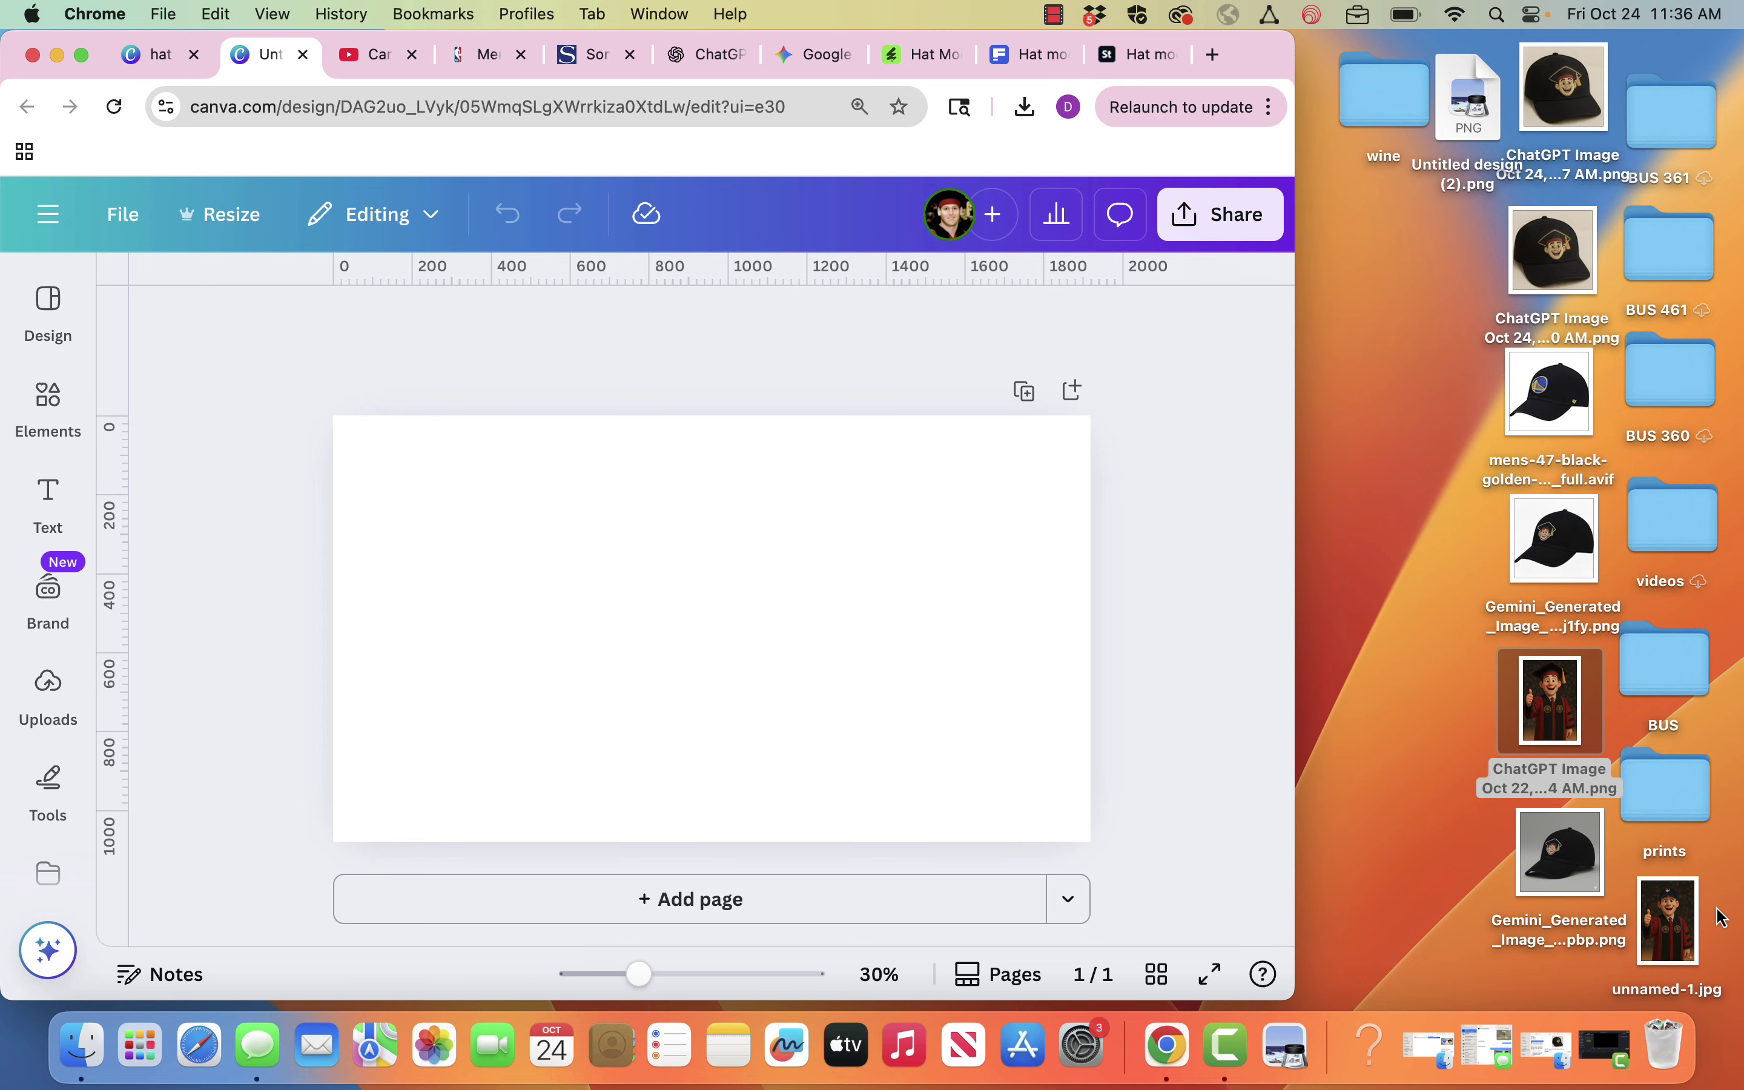
drag(1697, 934, 800, 581)
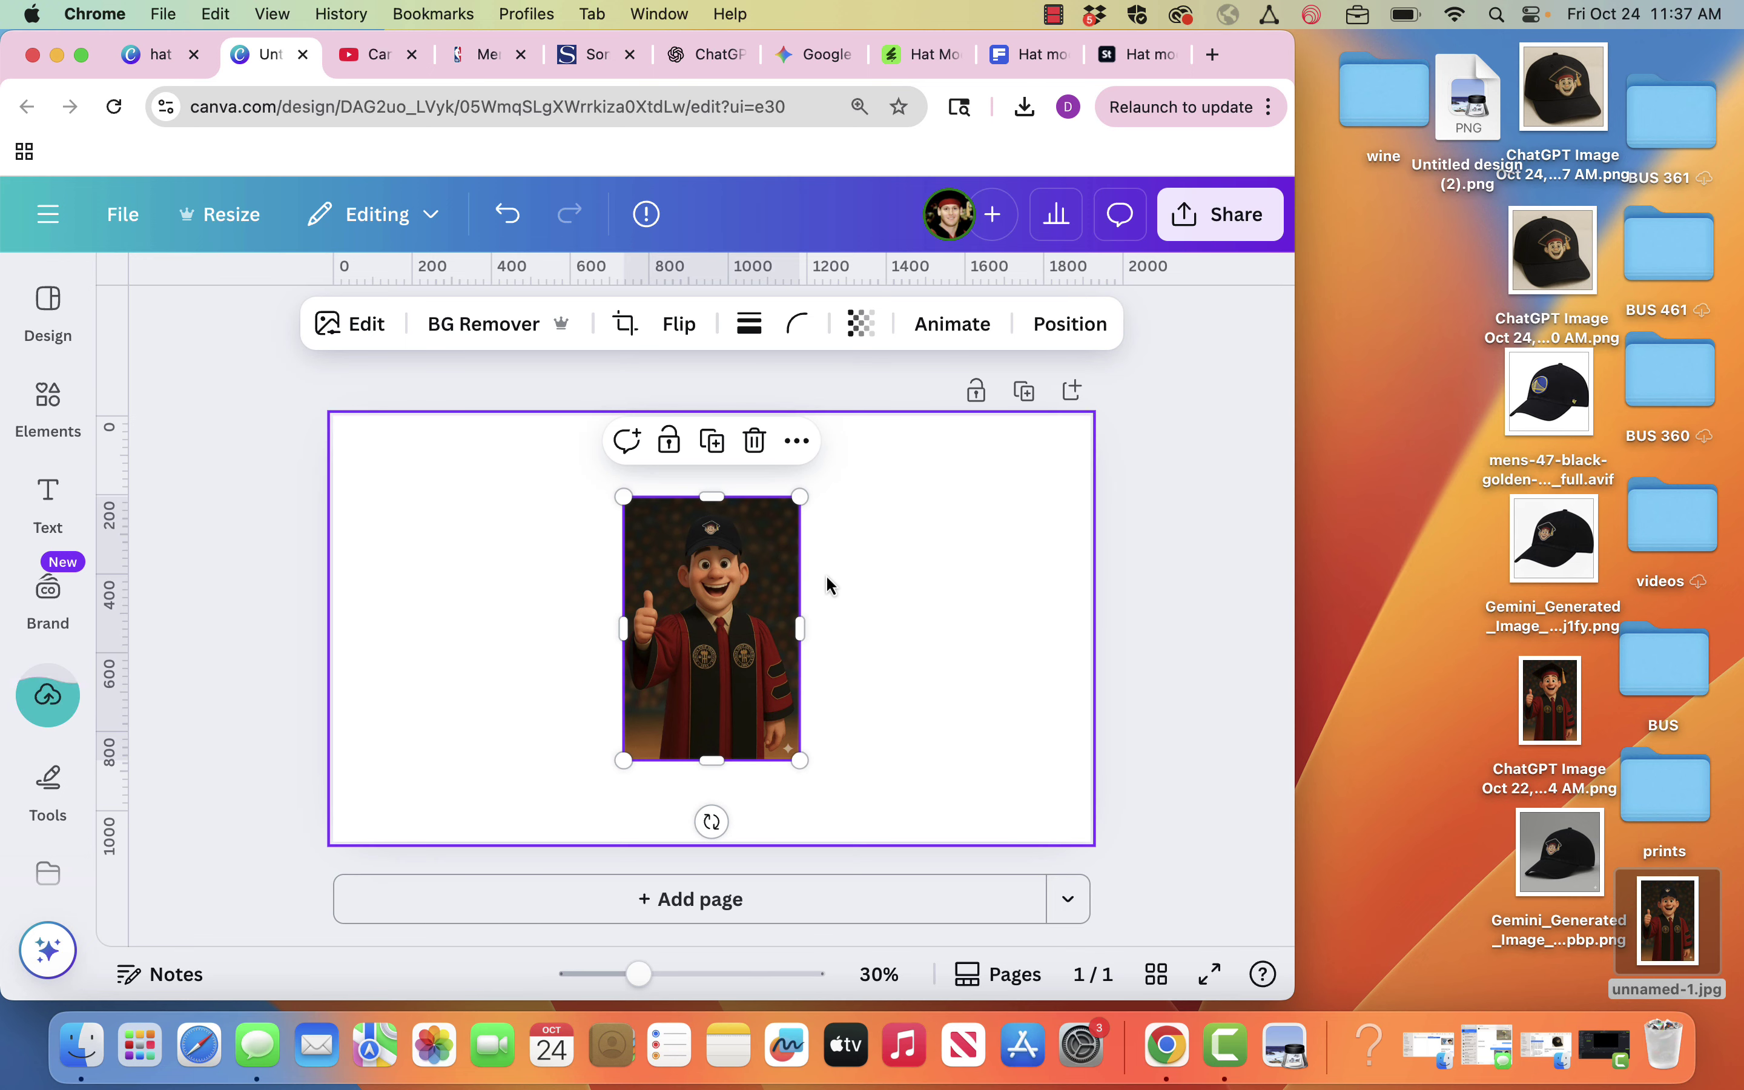
key(super+z)
drag(1510, 724, 613, 609)
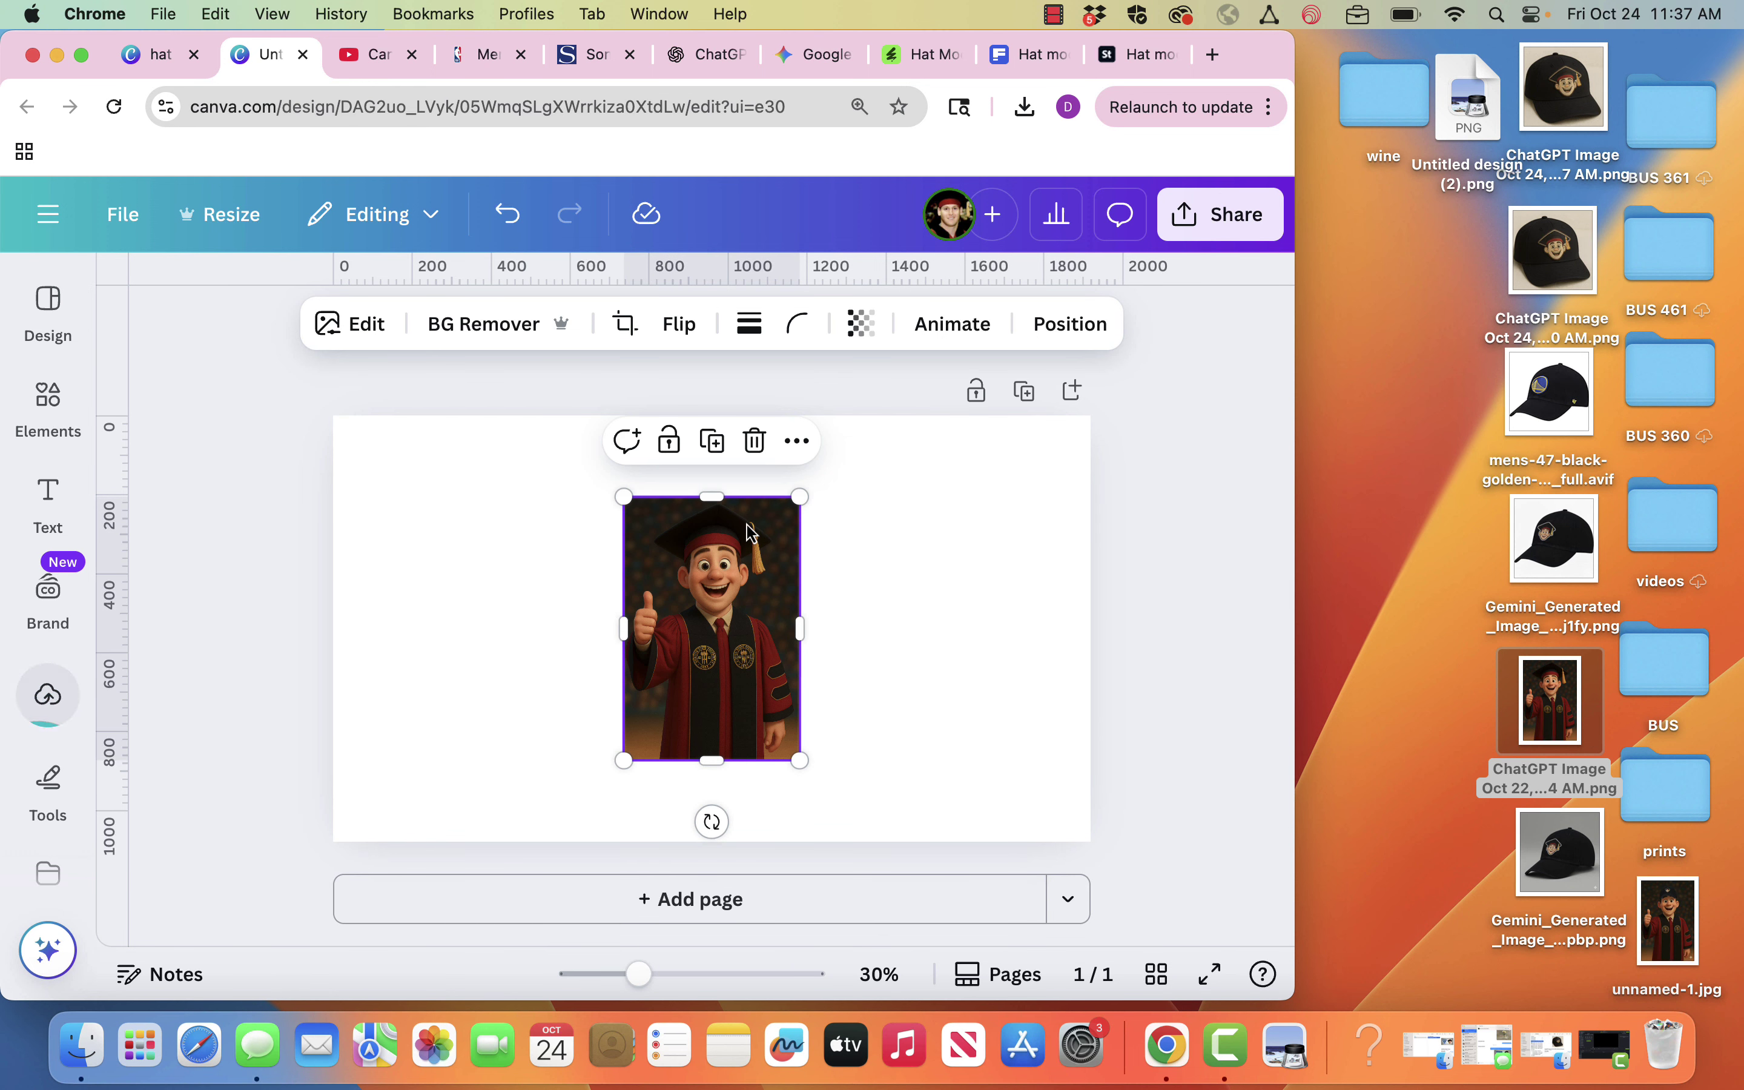
drag(792, 499, 956, 366)
drag(808, 559, 789, 738)
- Add a second page and place a copy of the enlarged graduate image on it with the whole graduation cap in view
scroll(1006, 683, down, 3)
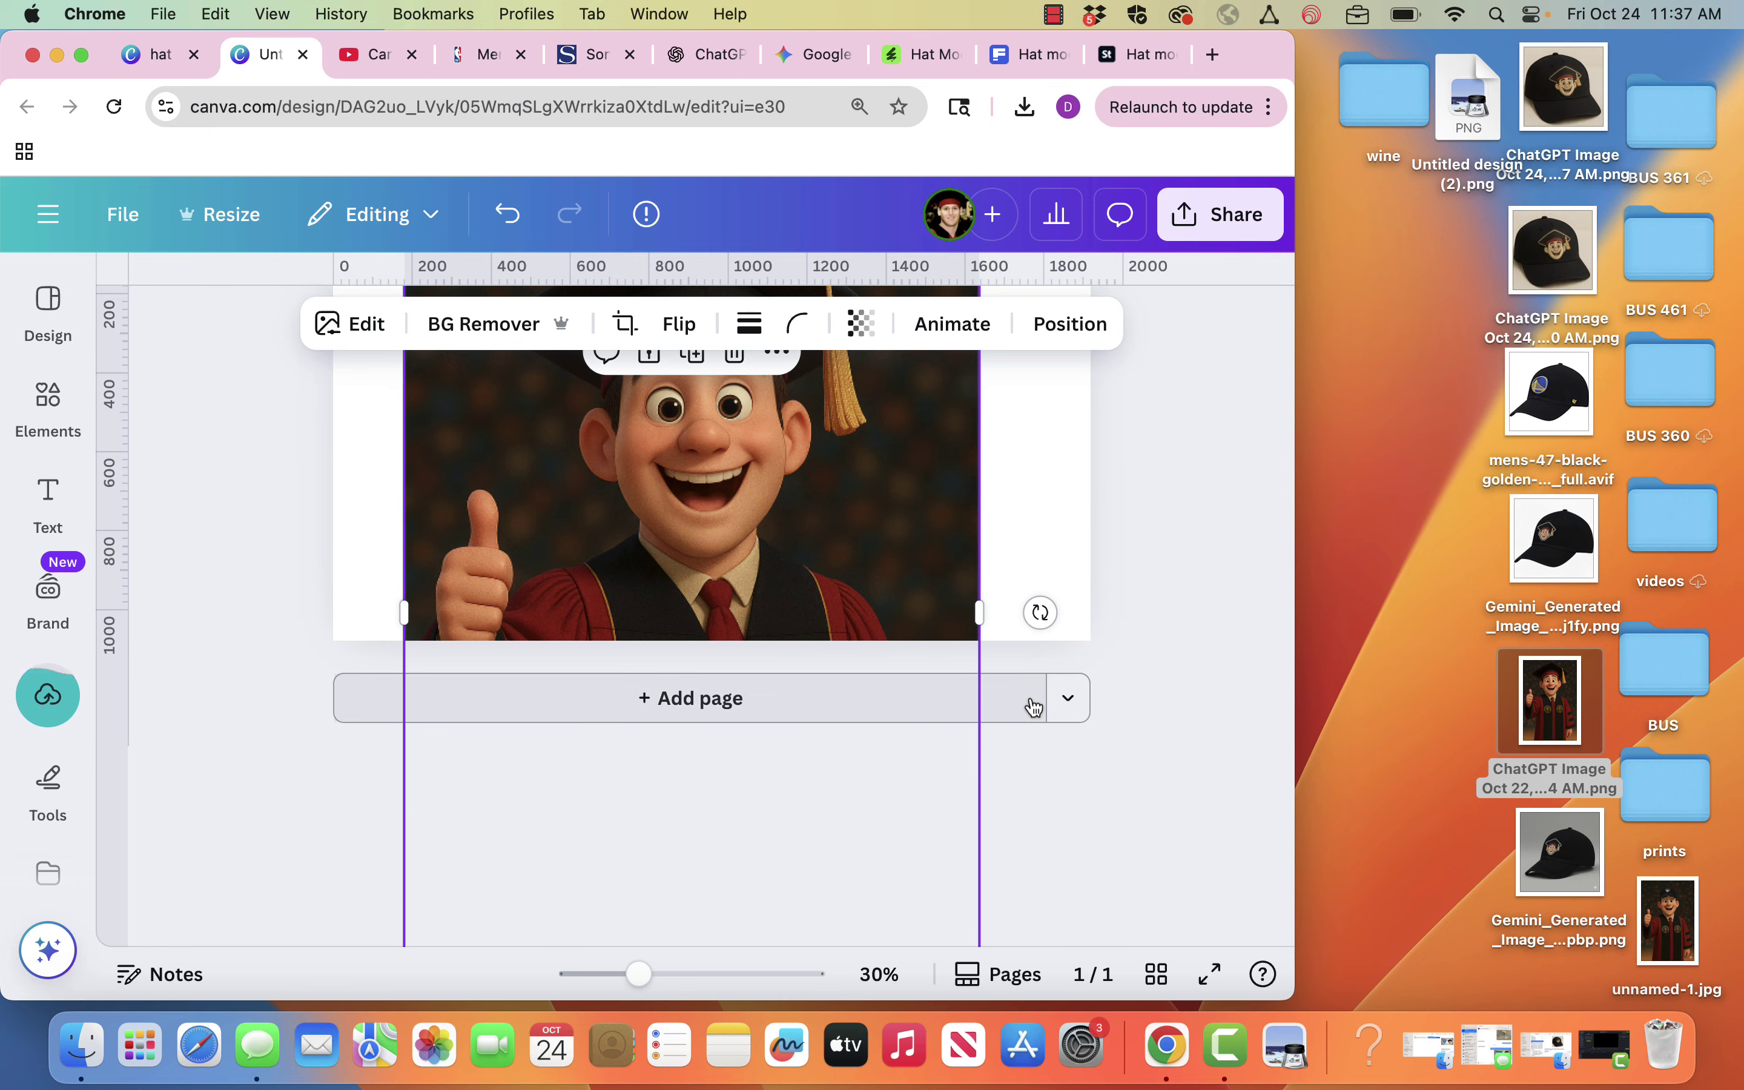
click(998, 708)
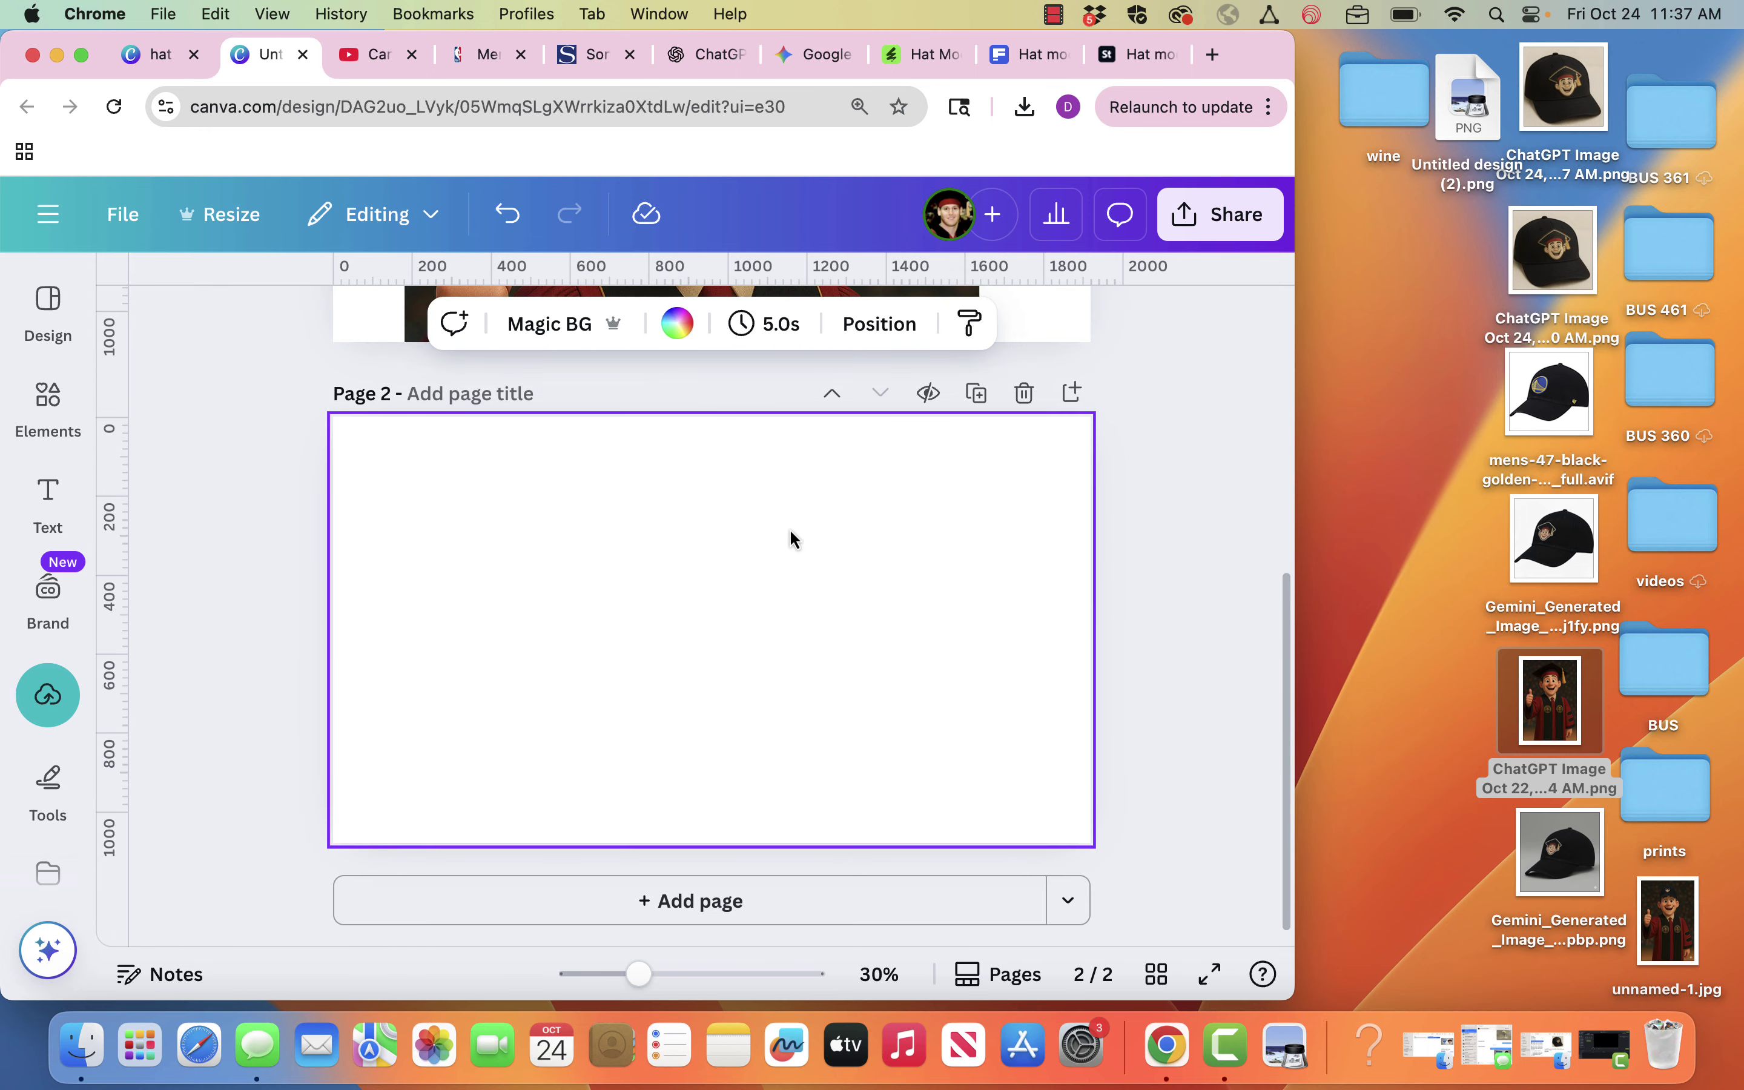
scroll(791, 537, up, 3)
click(795, 539)
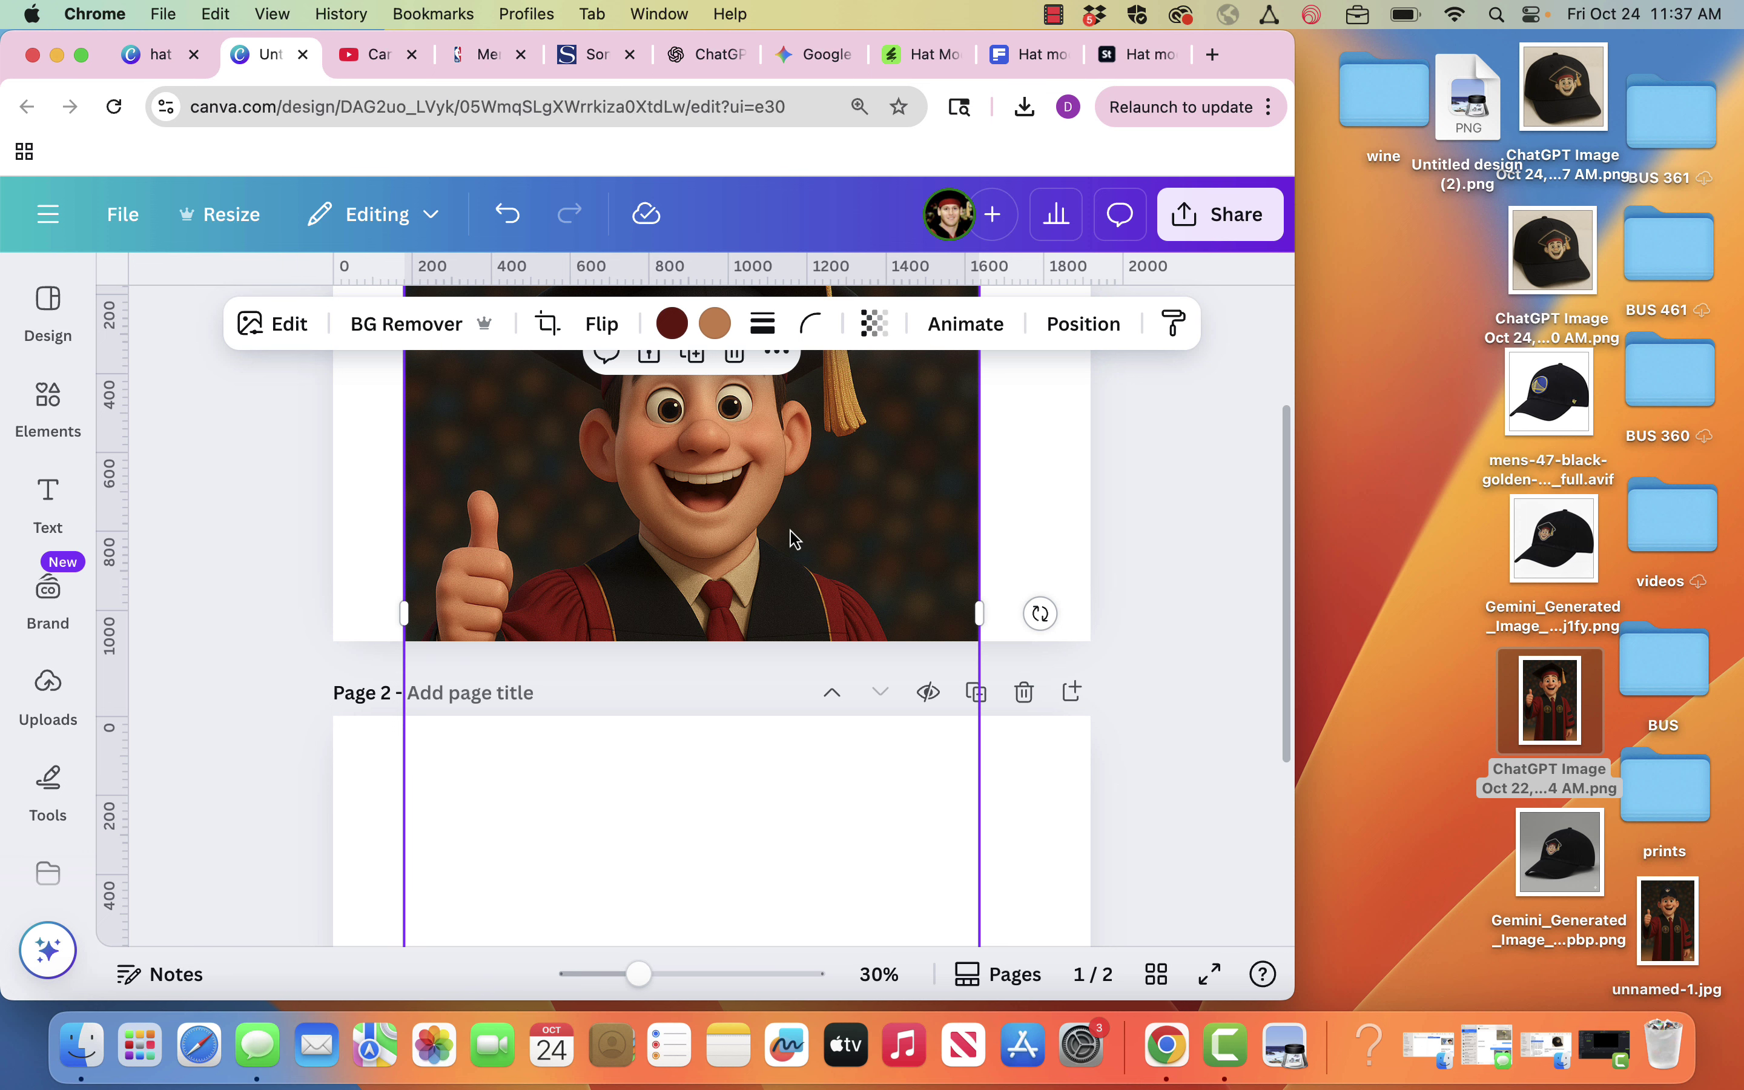
drag(795, 539, 762, 773)
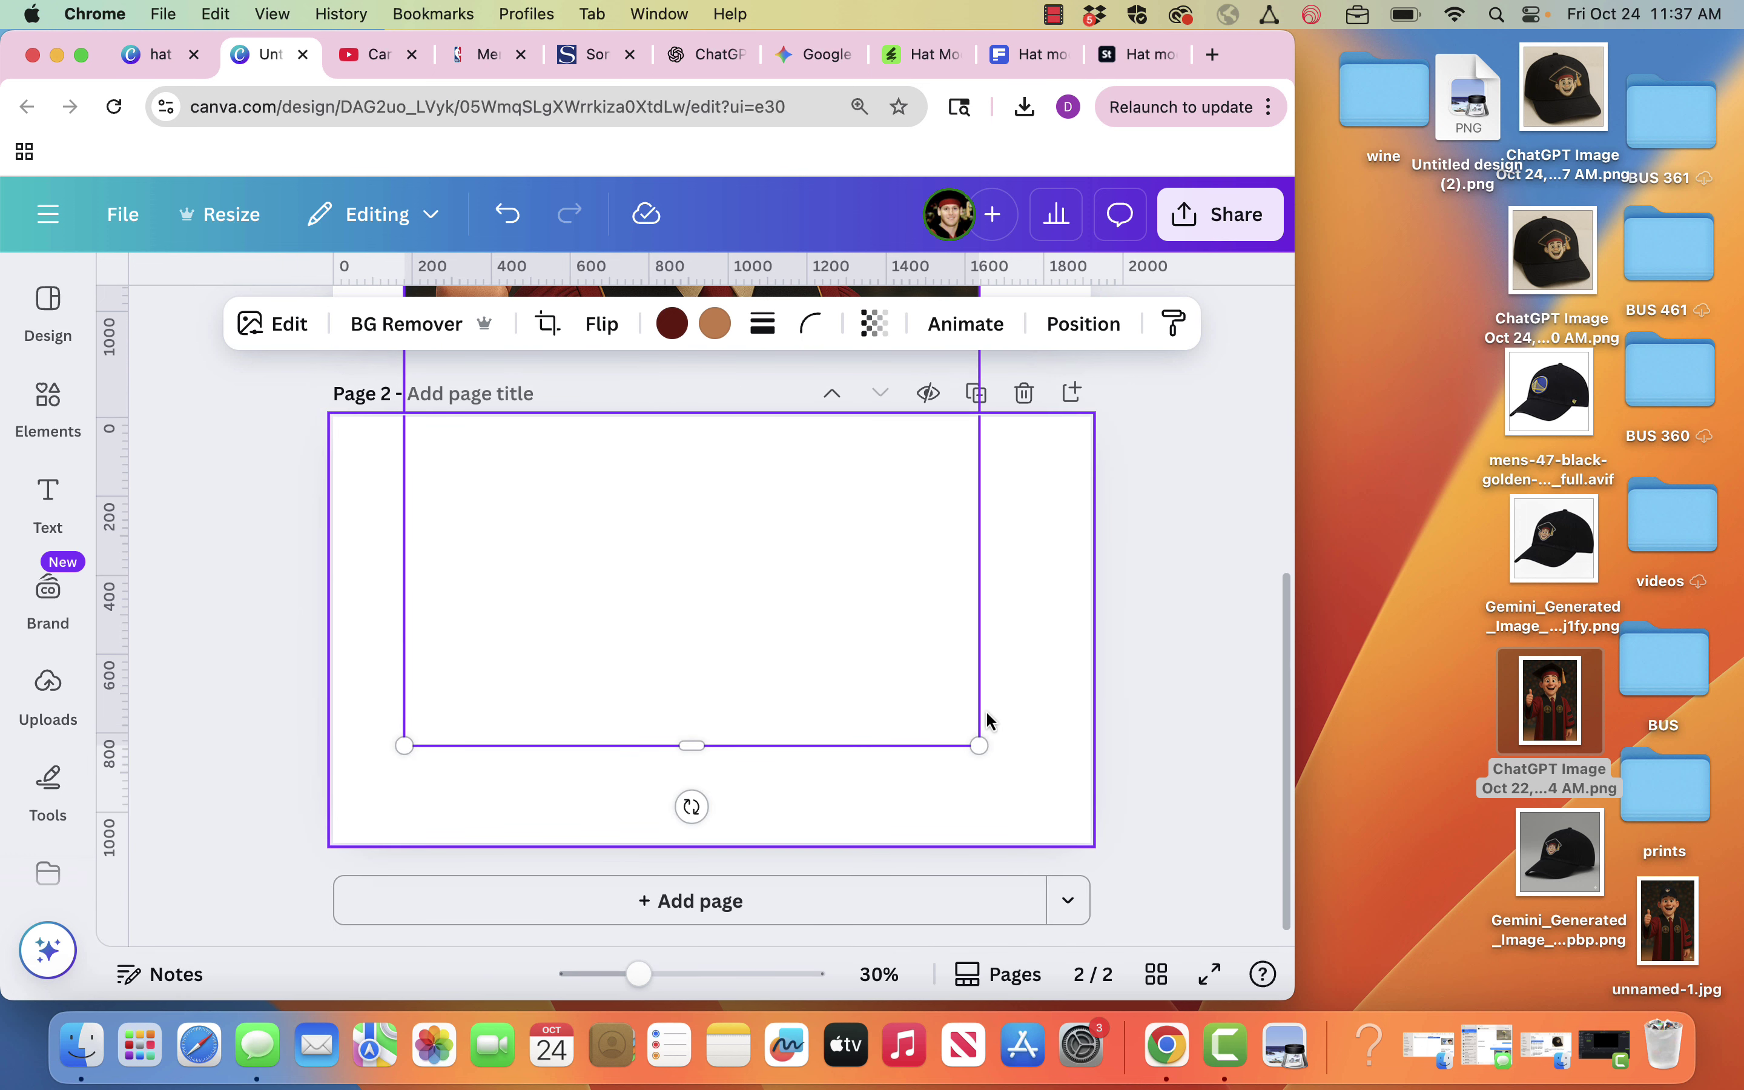
drag(792, 612, 794, 667)
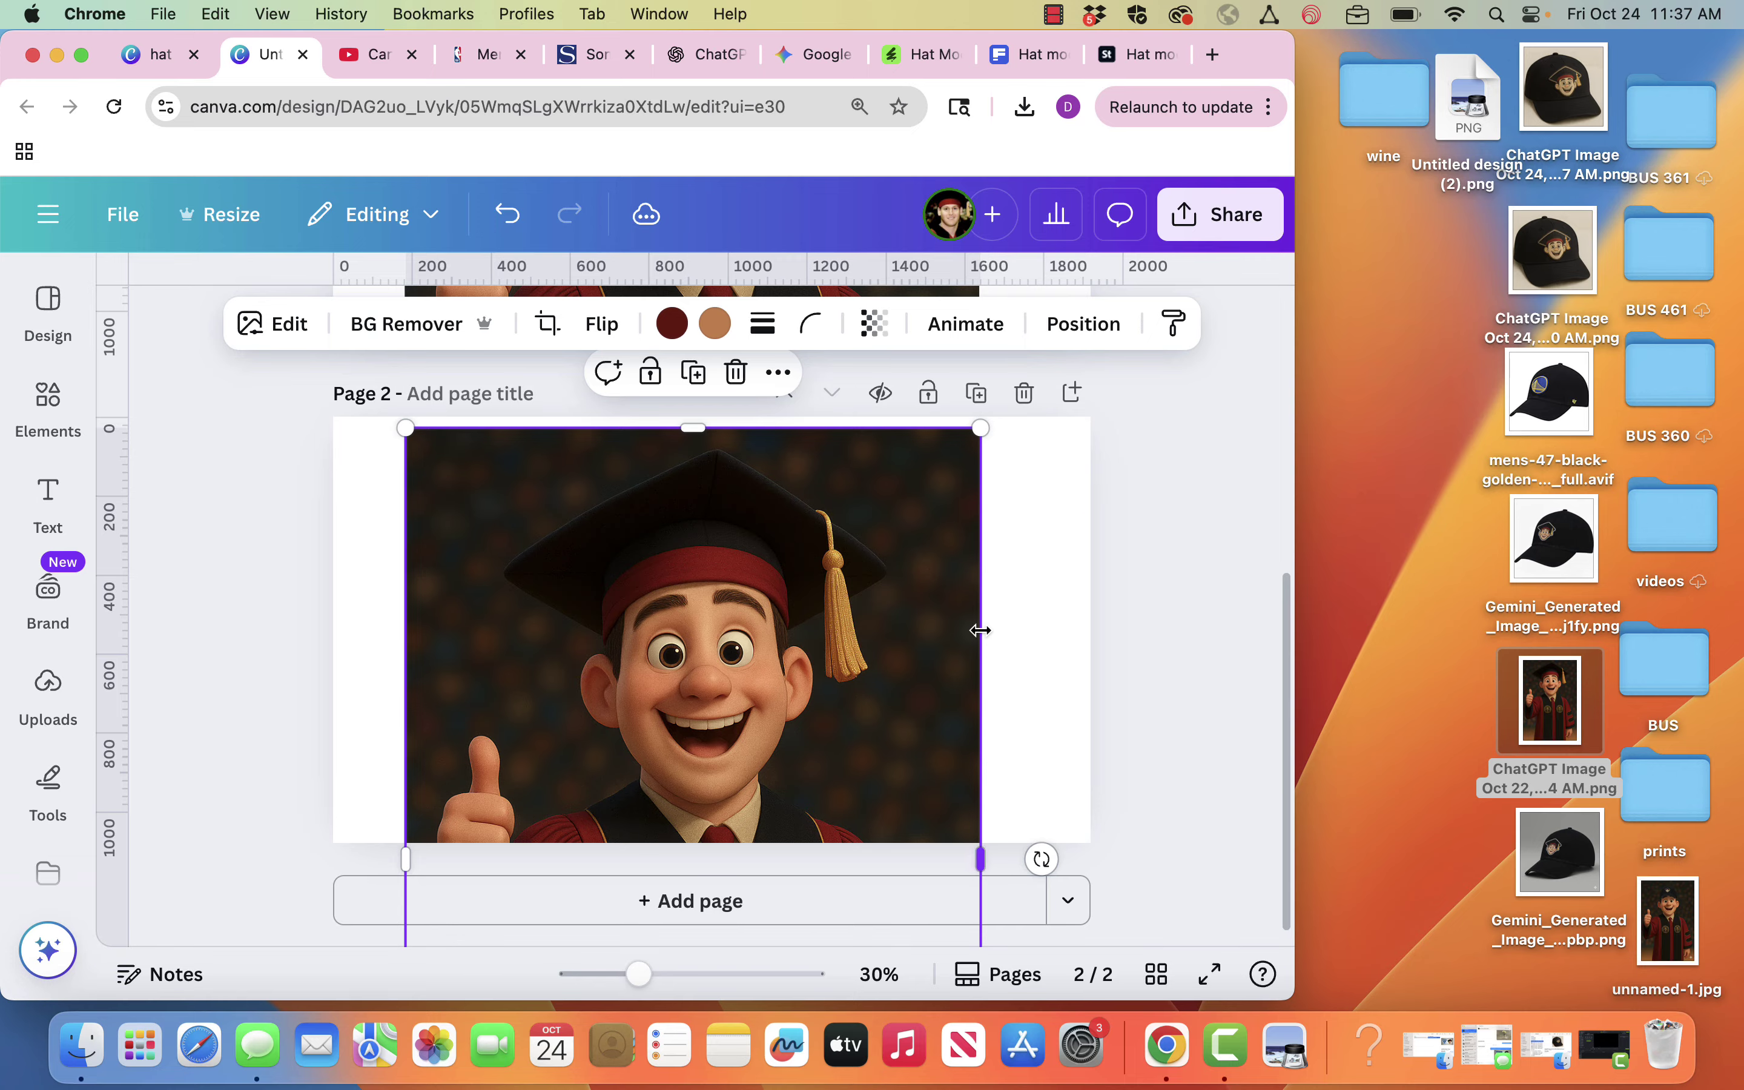
- Remove the background of page 2's image and separate the head with its graduation cap using Magic Grab and a size 100 brush
click(395, 324)
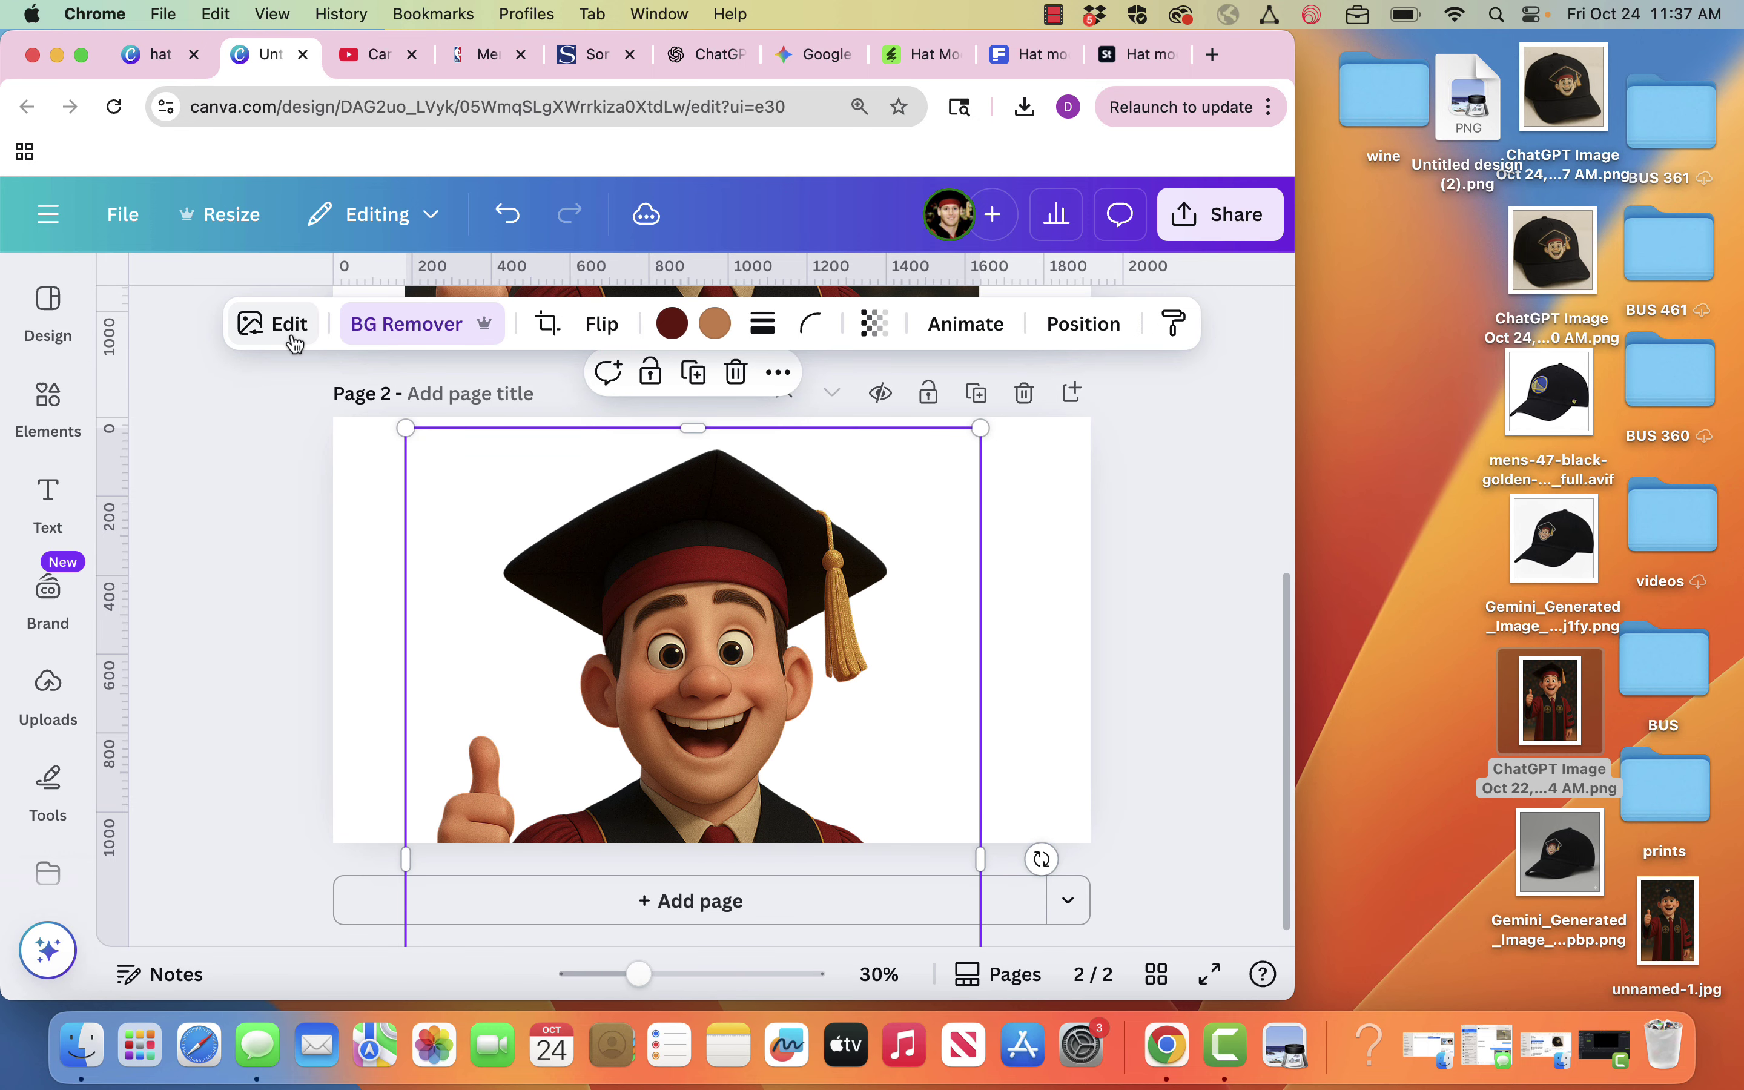
click(293, 341)
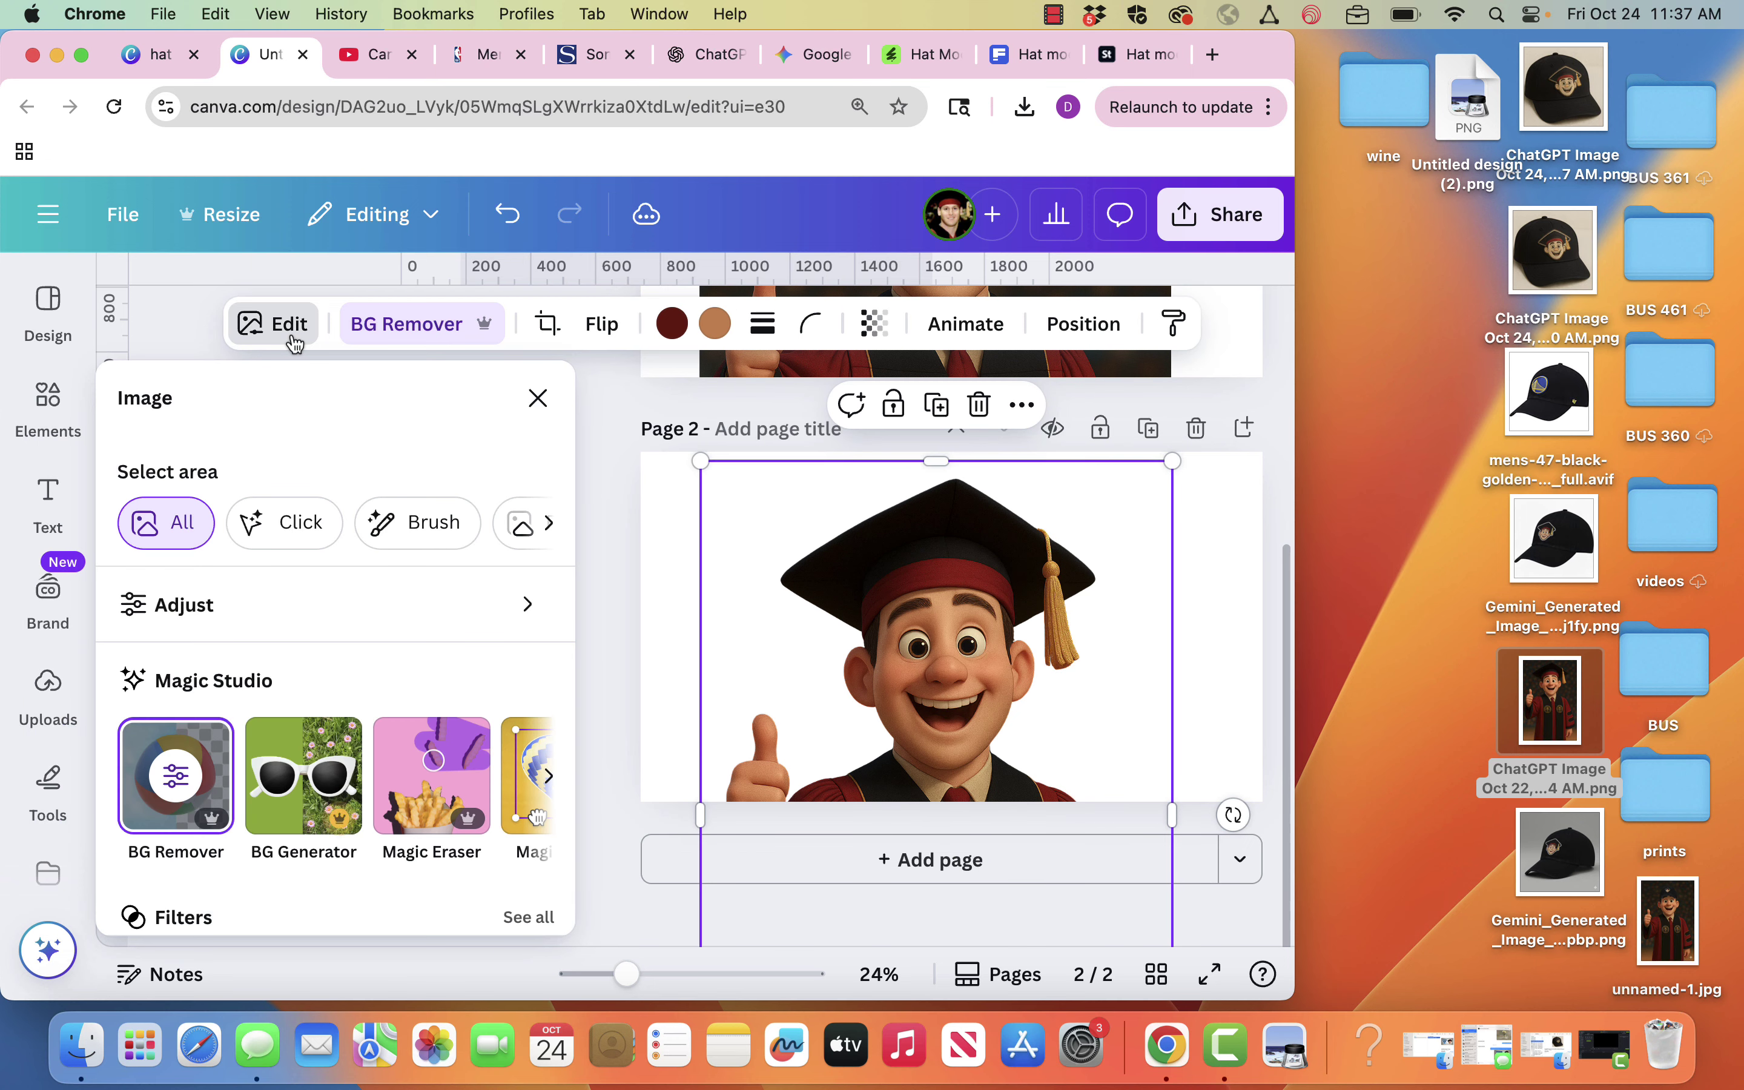
scroll(425, 800, right, 3)
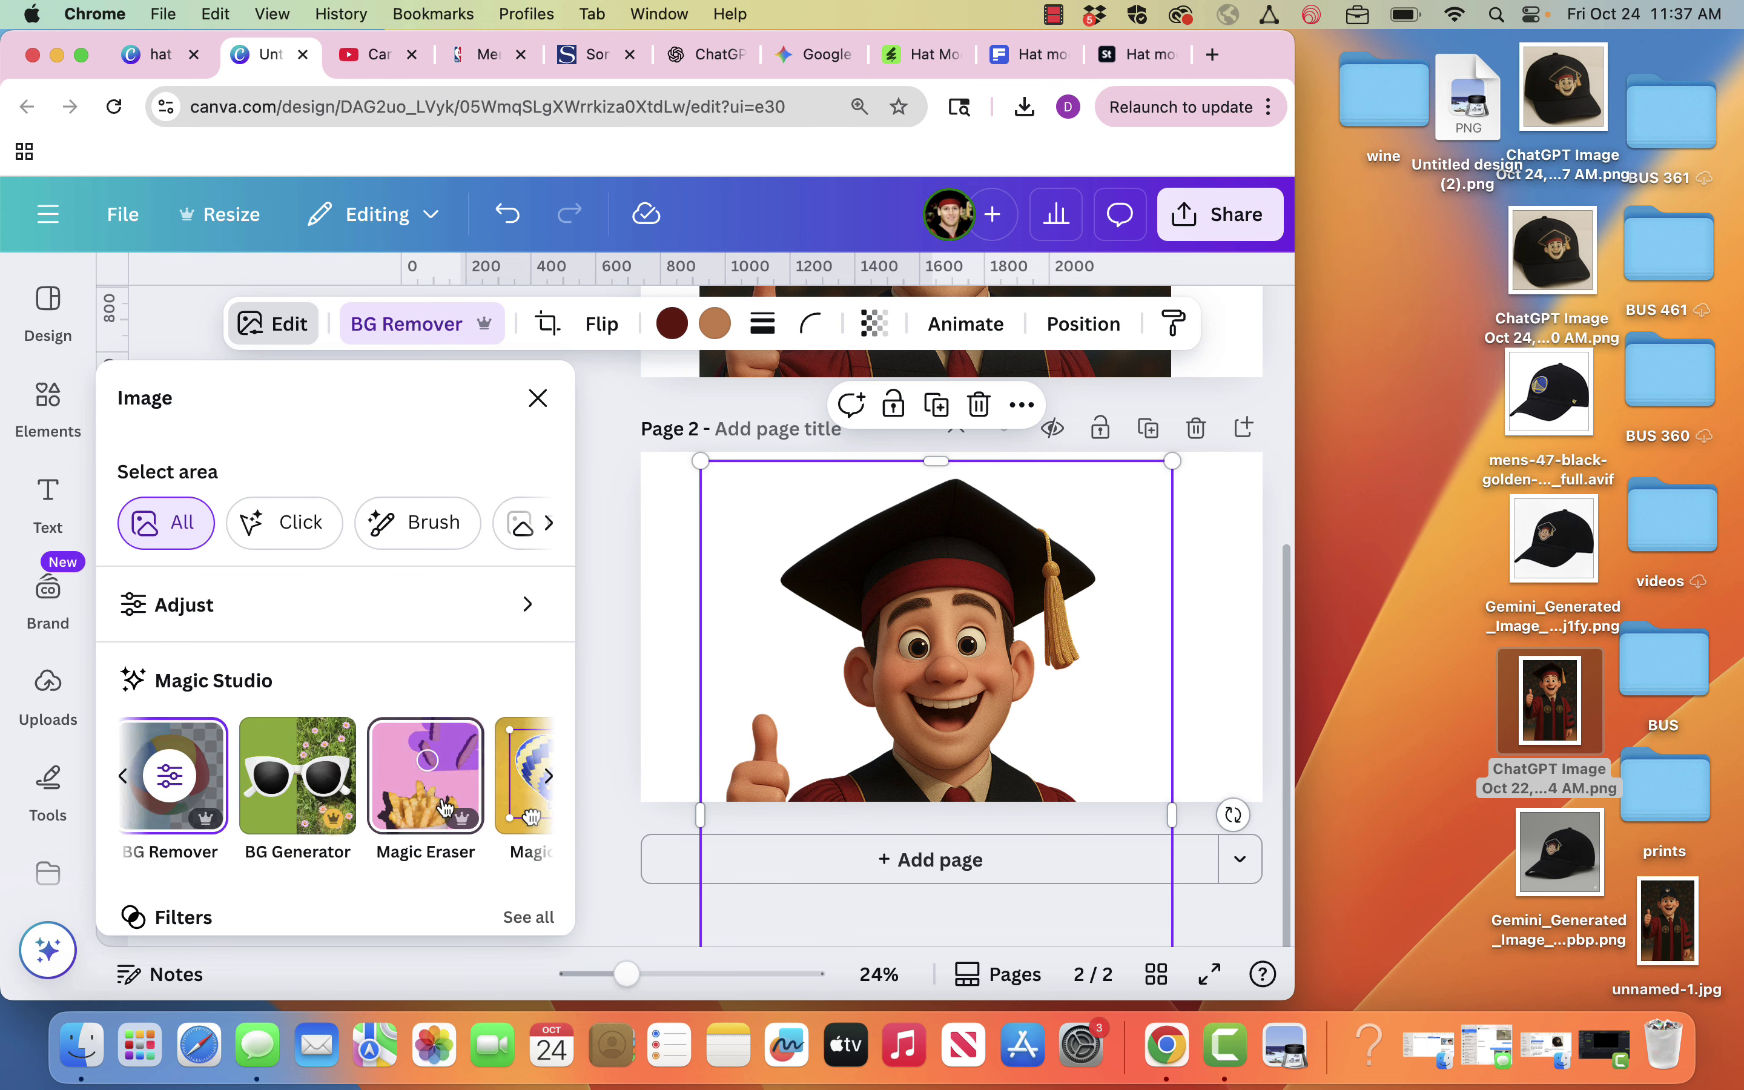
click(406, 790)
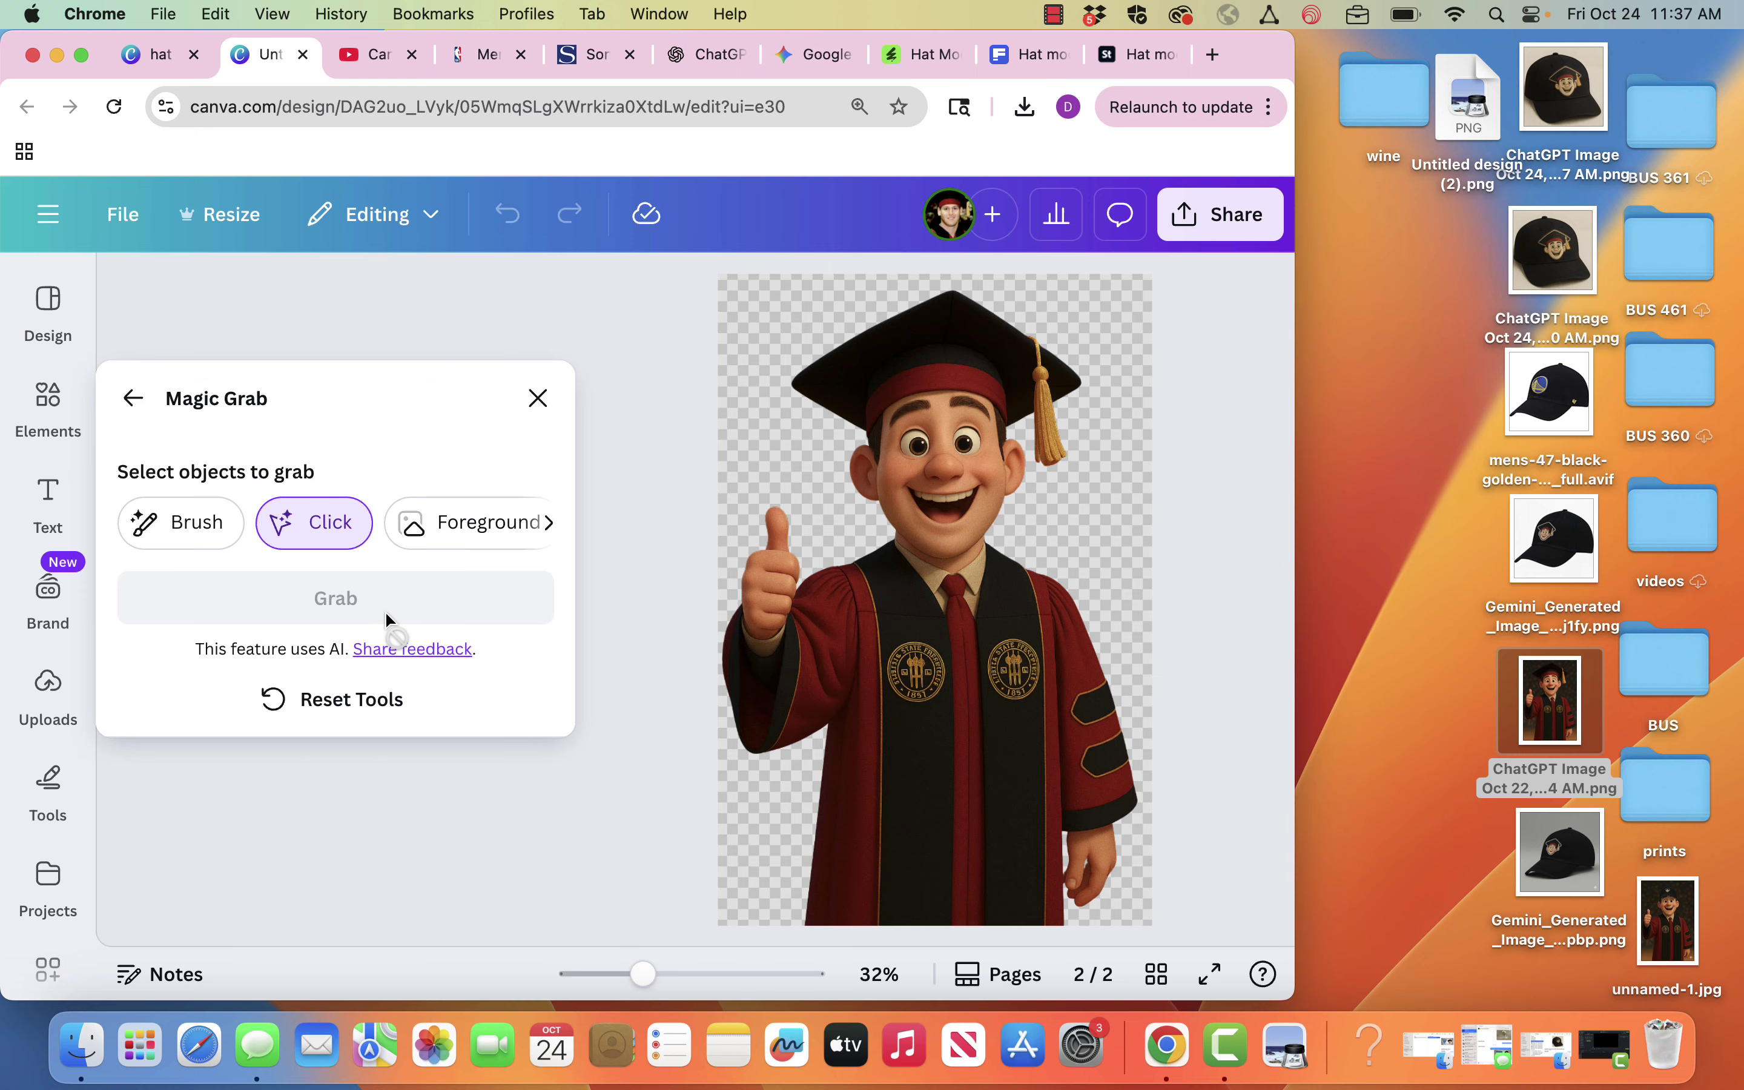
click(191, 517)
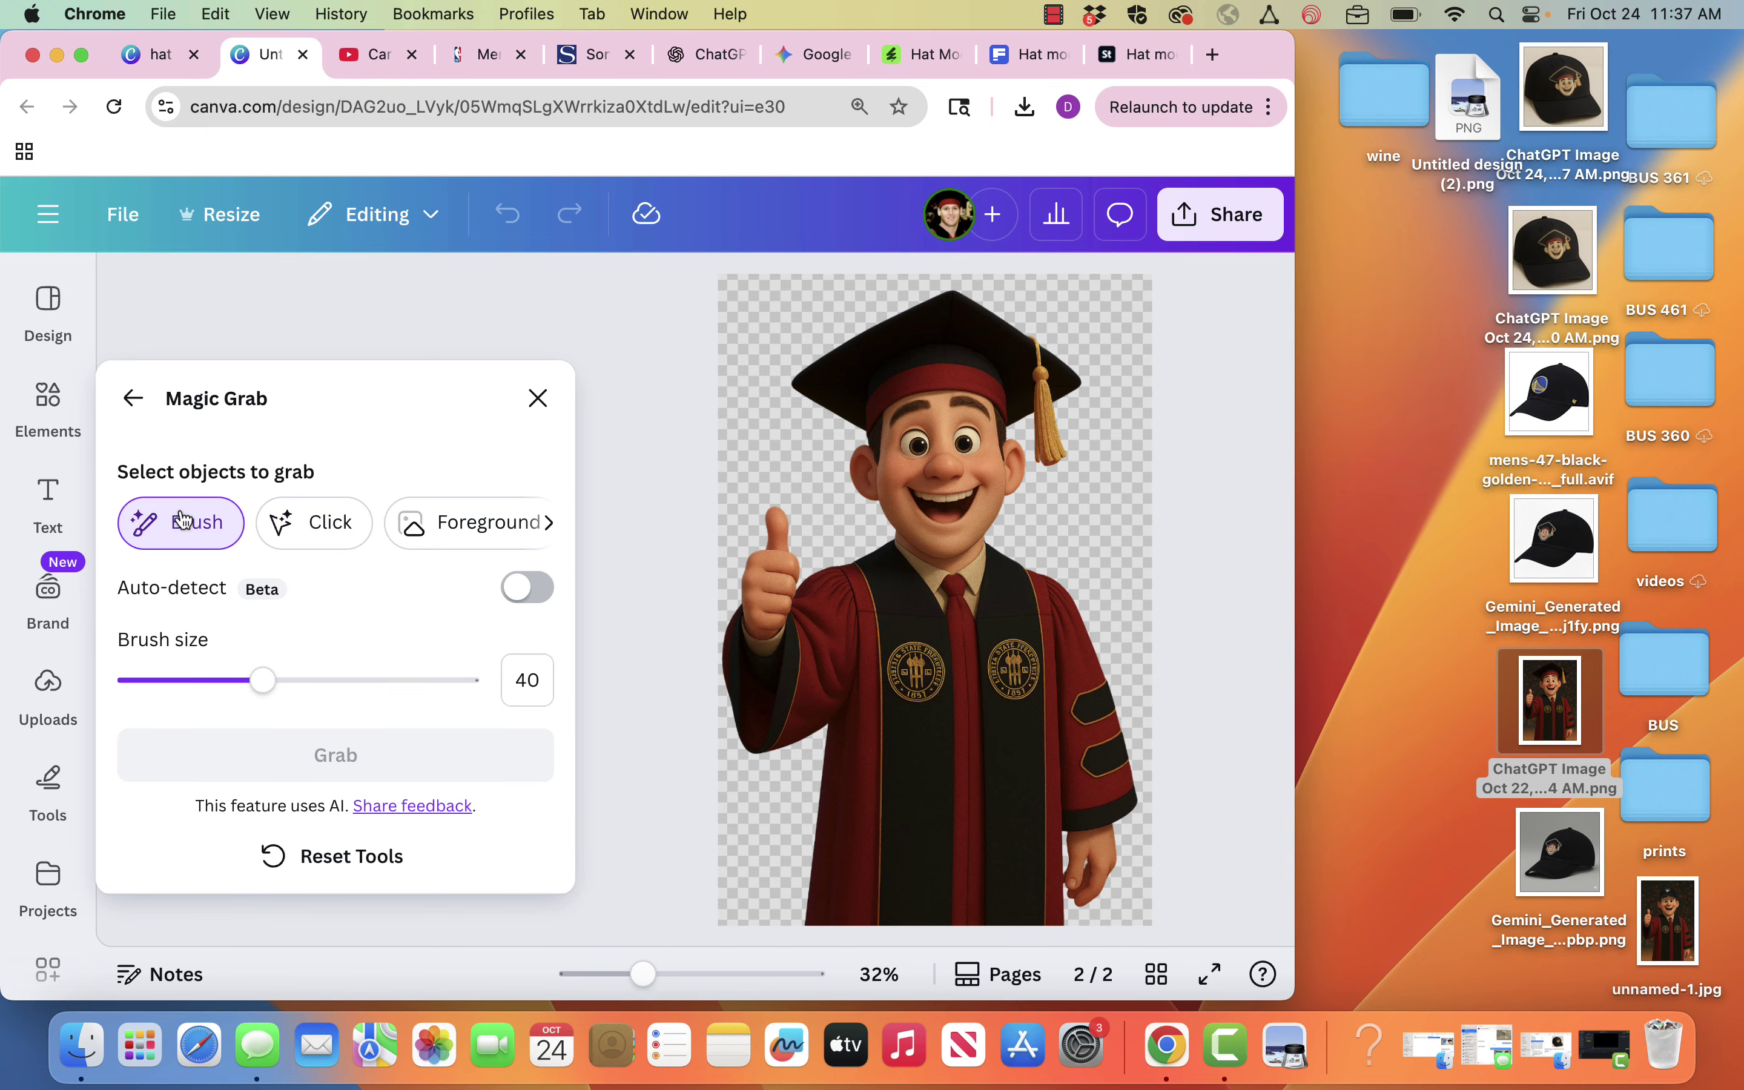
drag(262, 680, 469, 680)
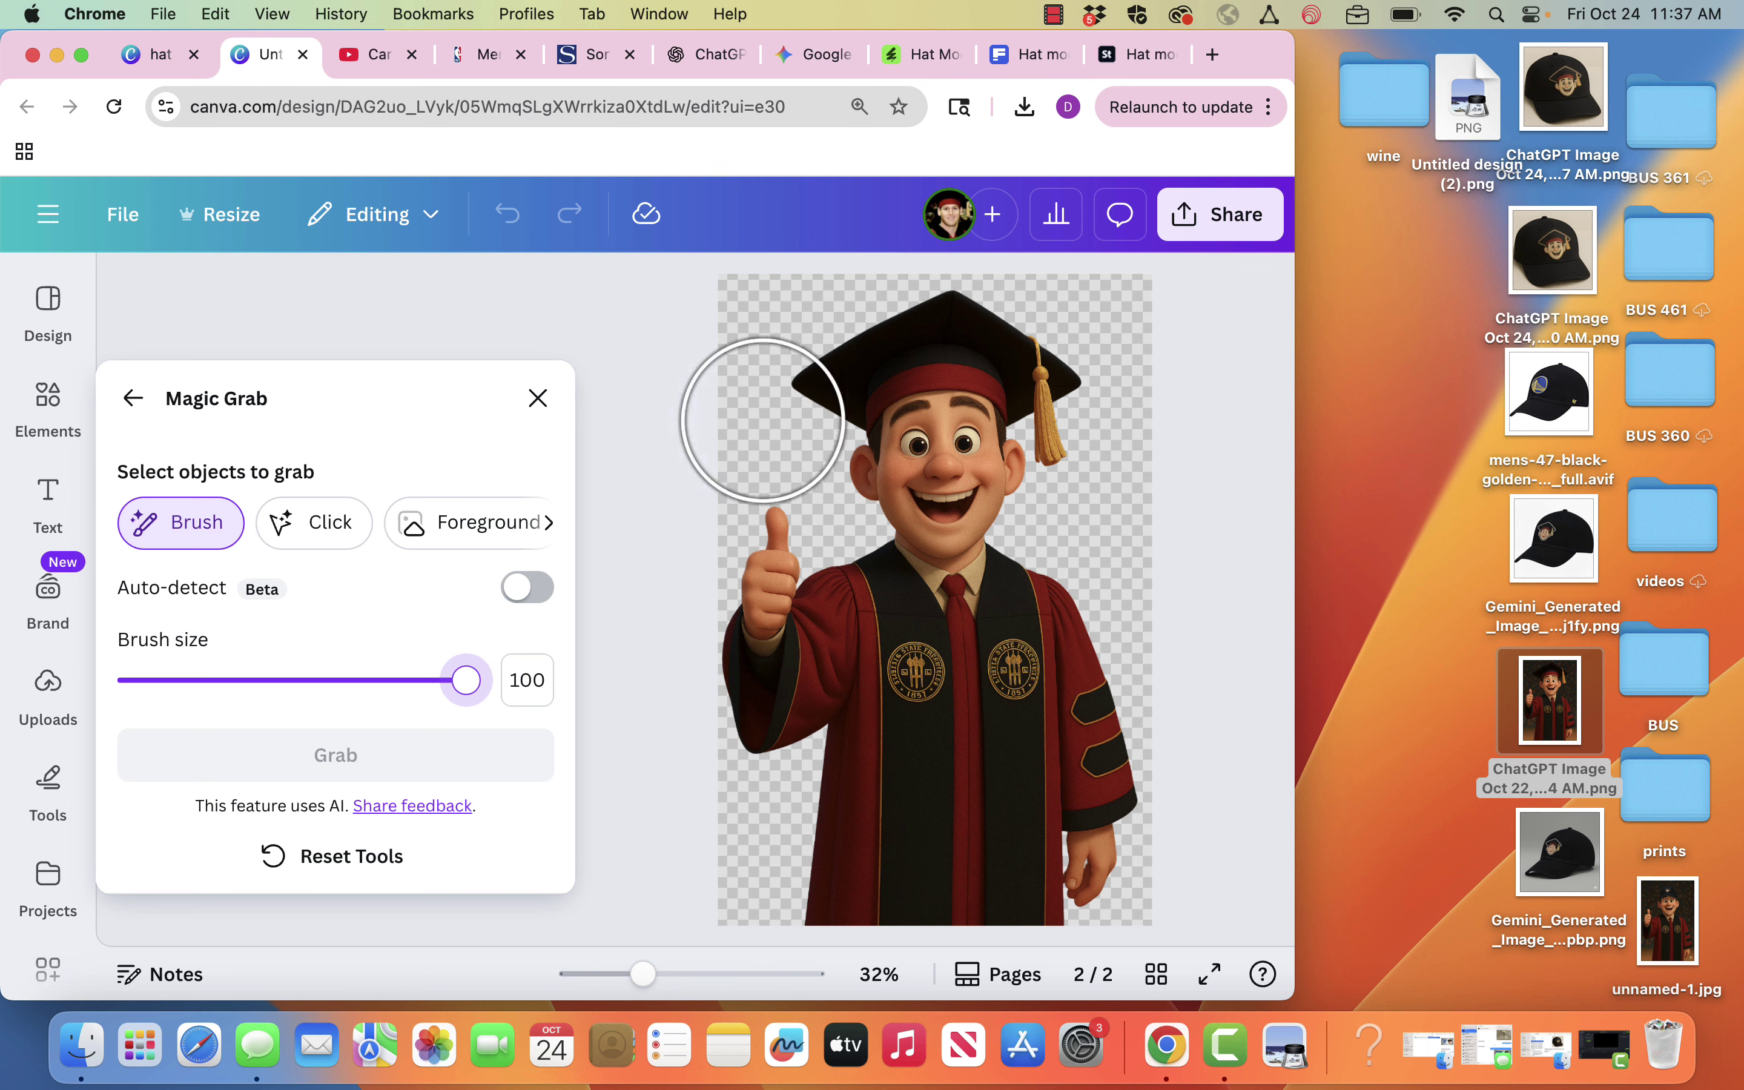
mouse_move(810, 377)
mouse_down()
mouse_move(958, 342)
mouse_move(985, 401)
mouse_move(899, 401)
mouse_move(937, 476)
mouse_move(944, 432)
mouse_up()
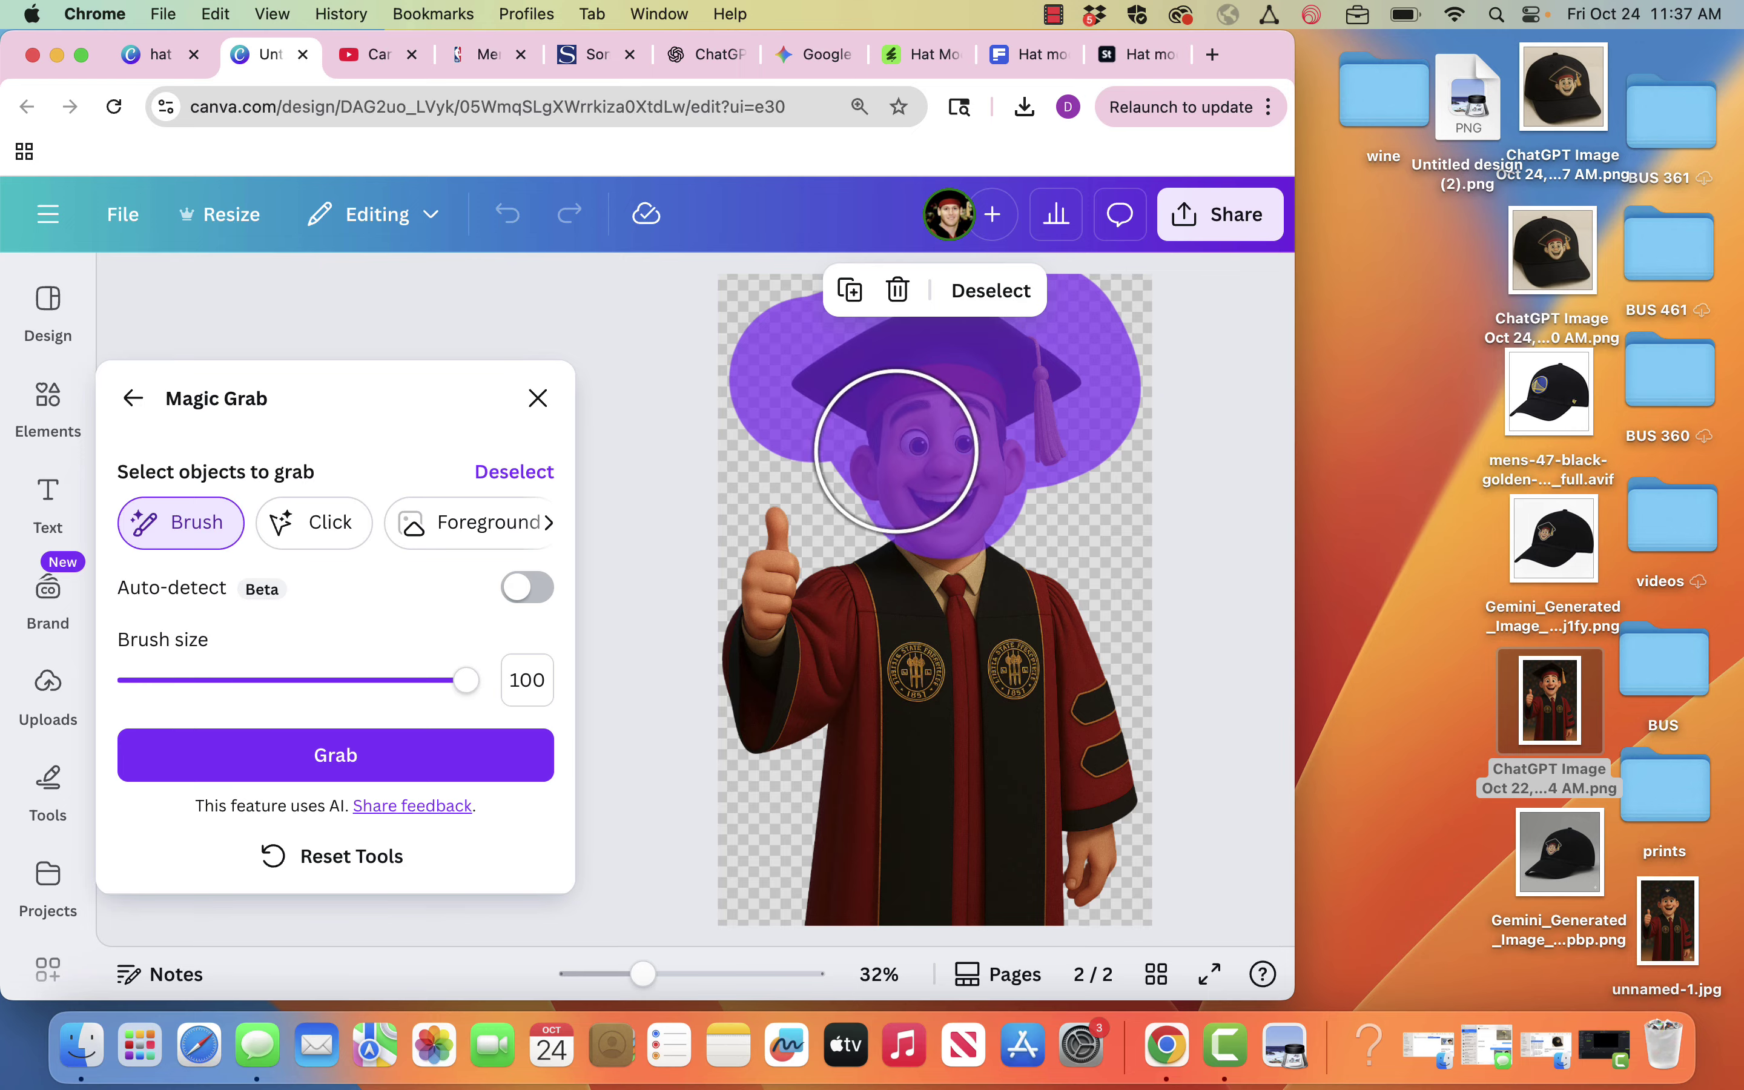
click(490, 754)
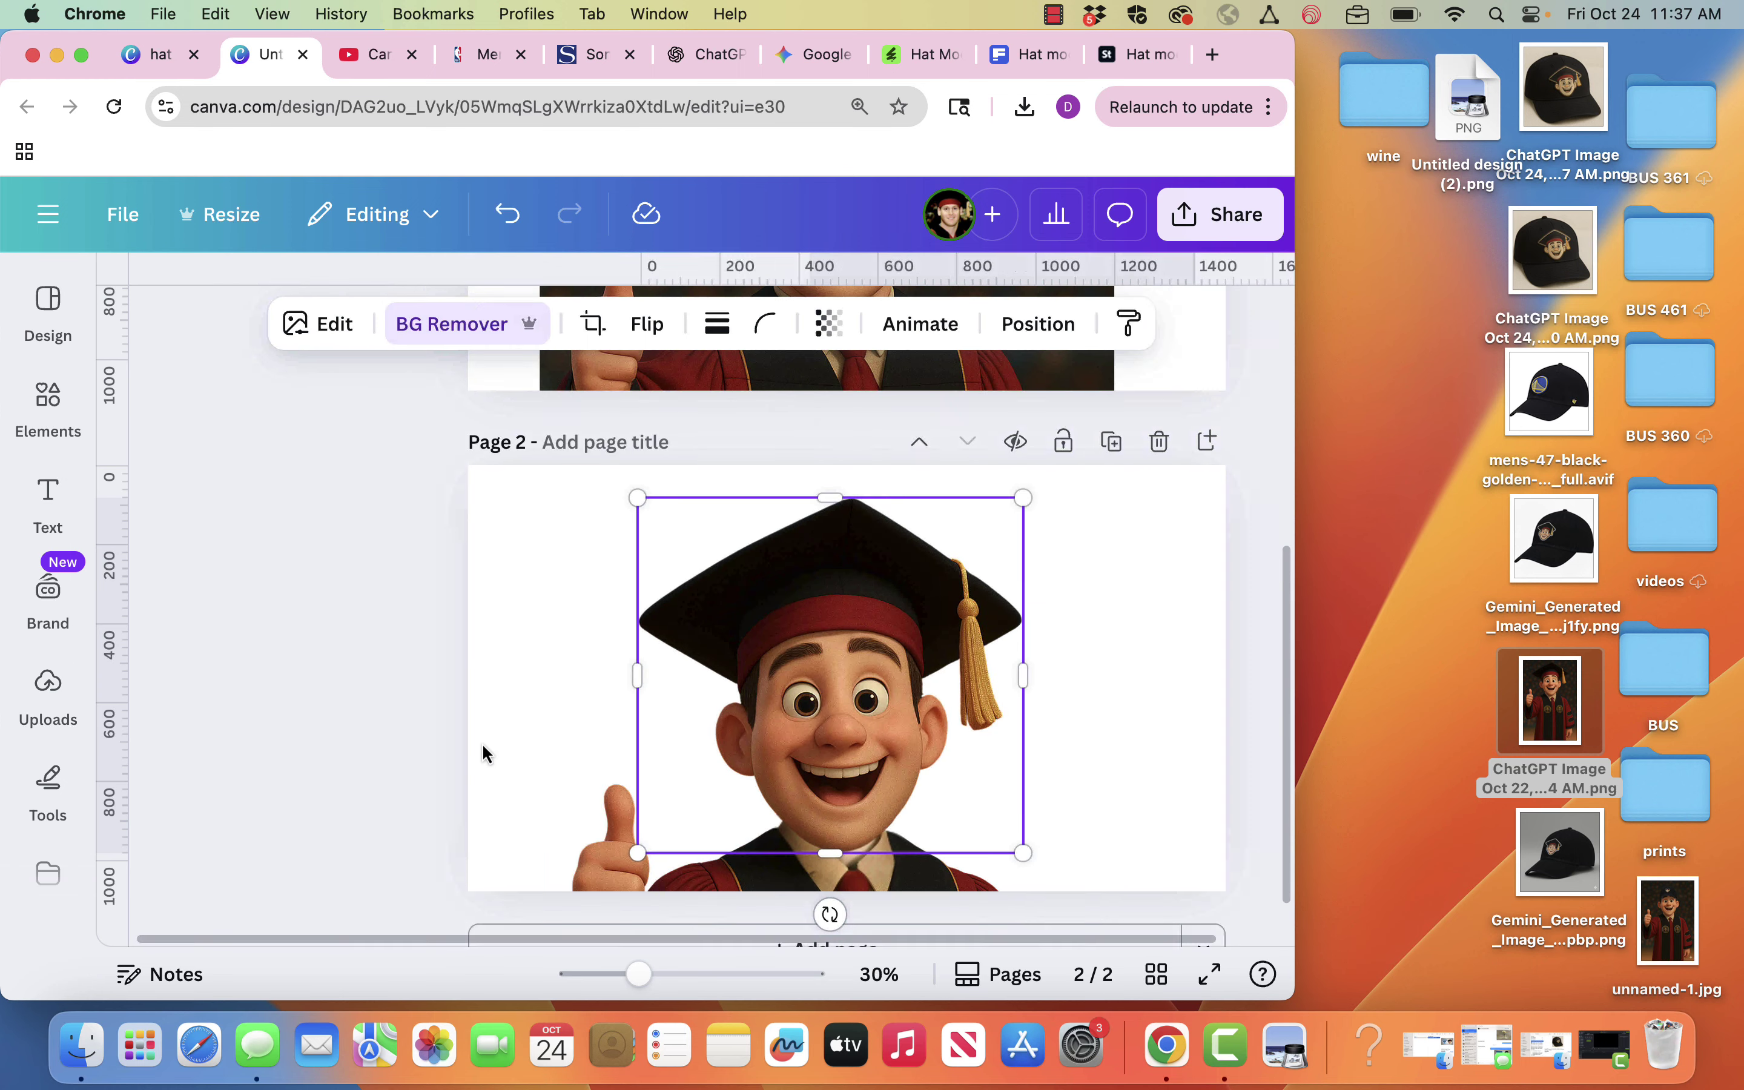
- Move the grabbed head away from the body and delete the headless body from page 2
drag(702, 649, 932, 618)
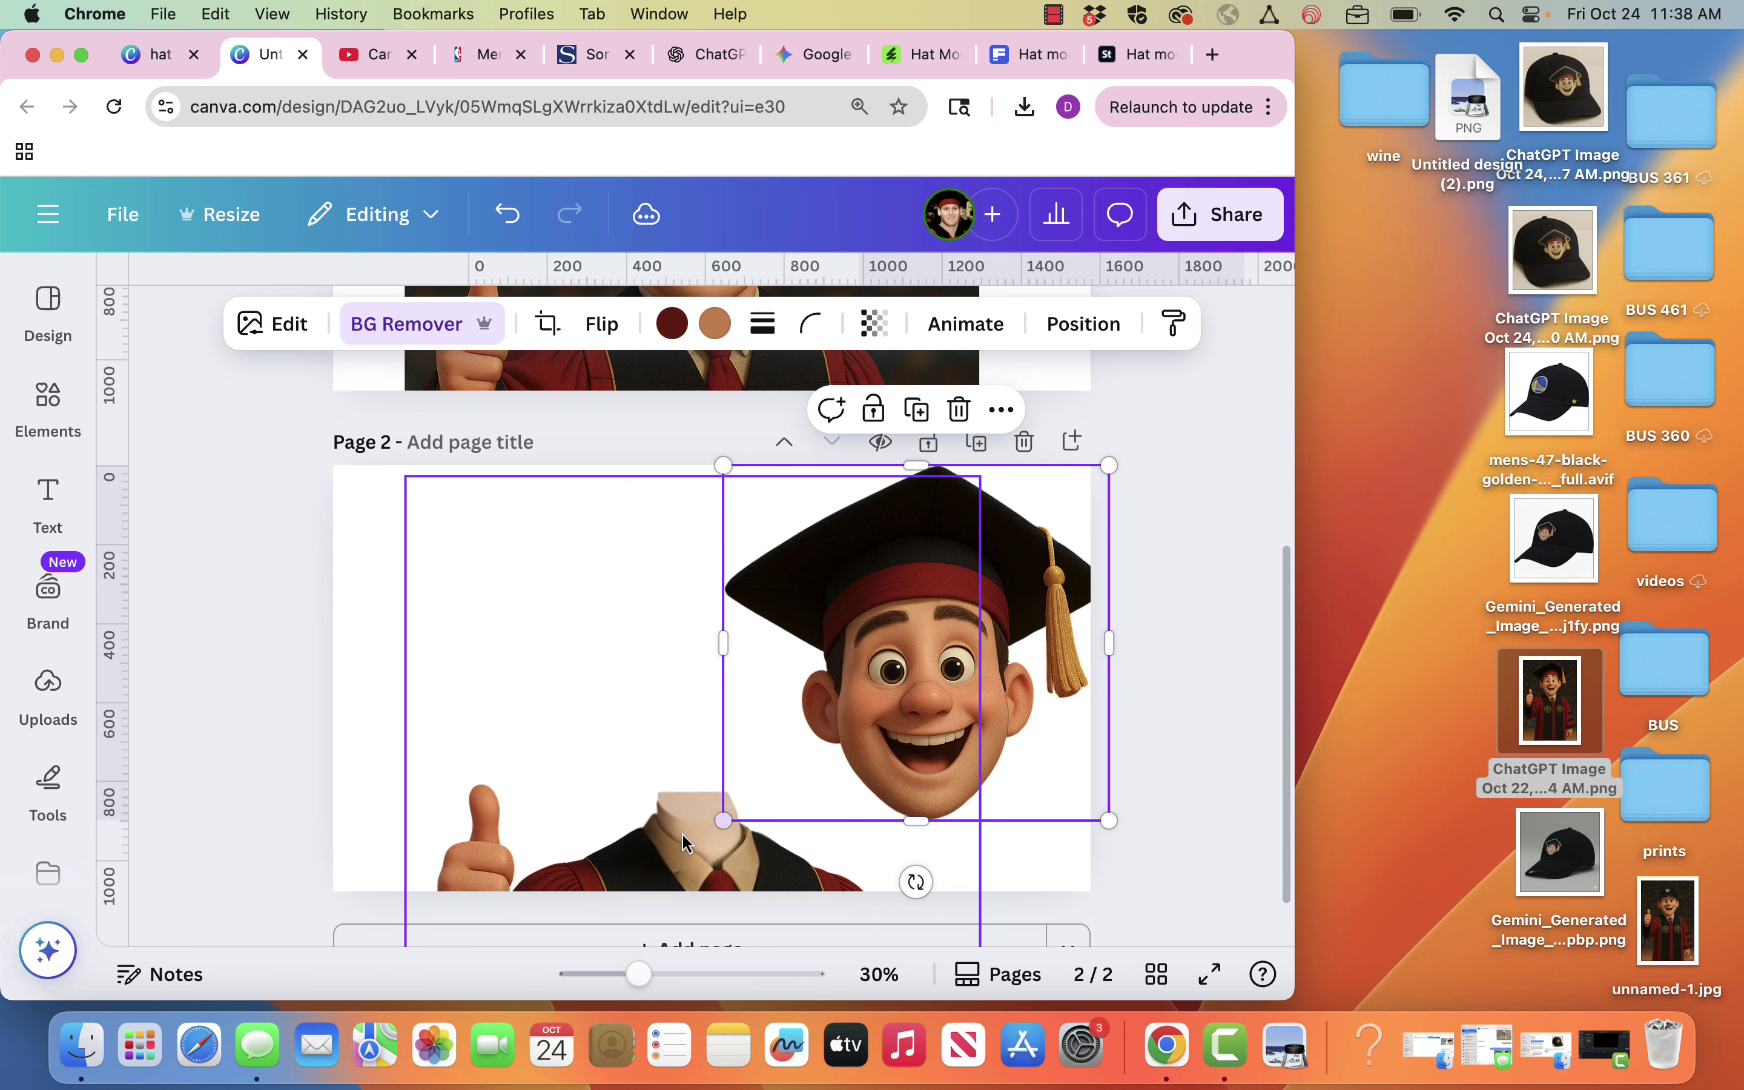
click(671, 849)
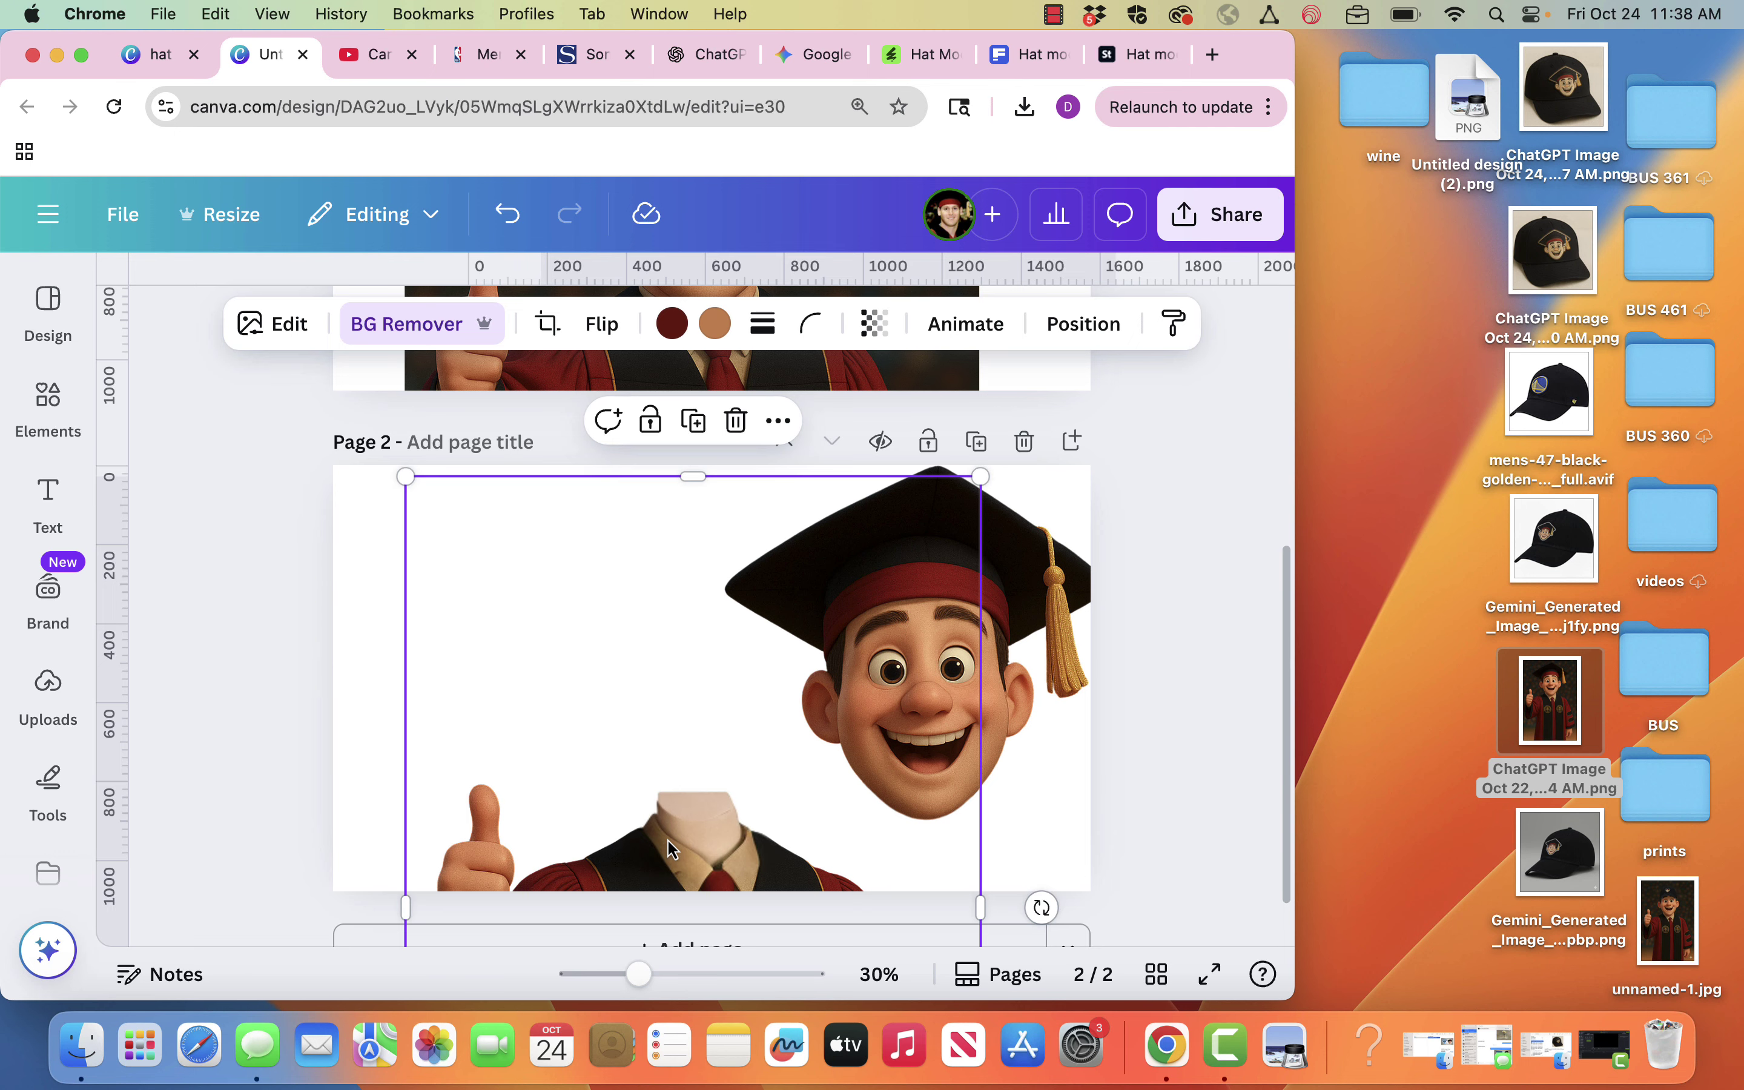
key(Delete)
- Centre the graduate's head on page 2 and enlarge it to nearly fill the page height
drag(993, 675, 786, 714)
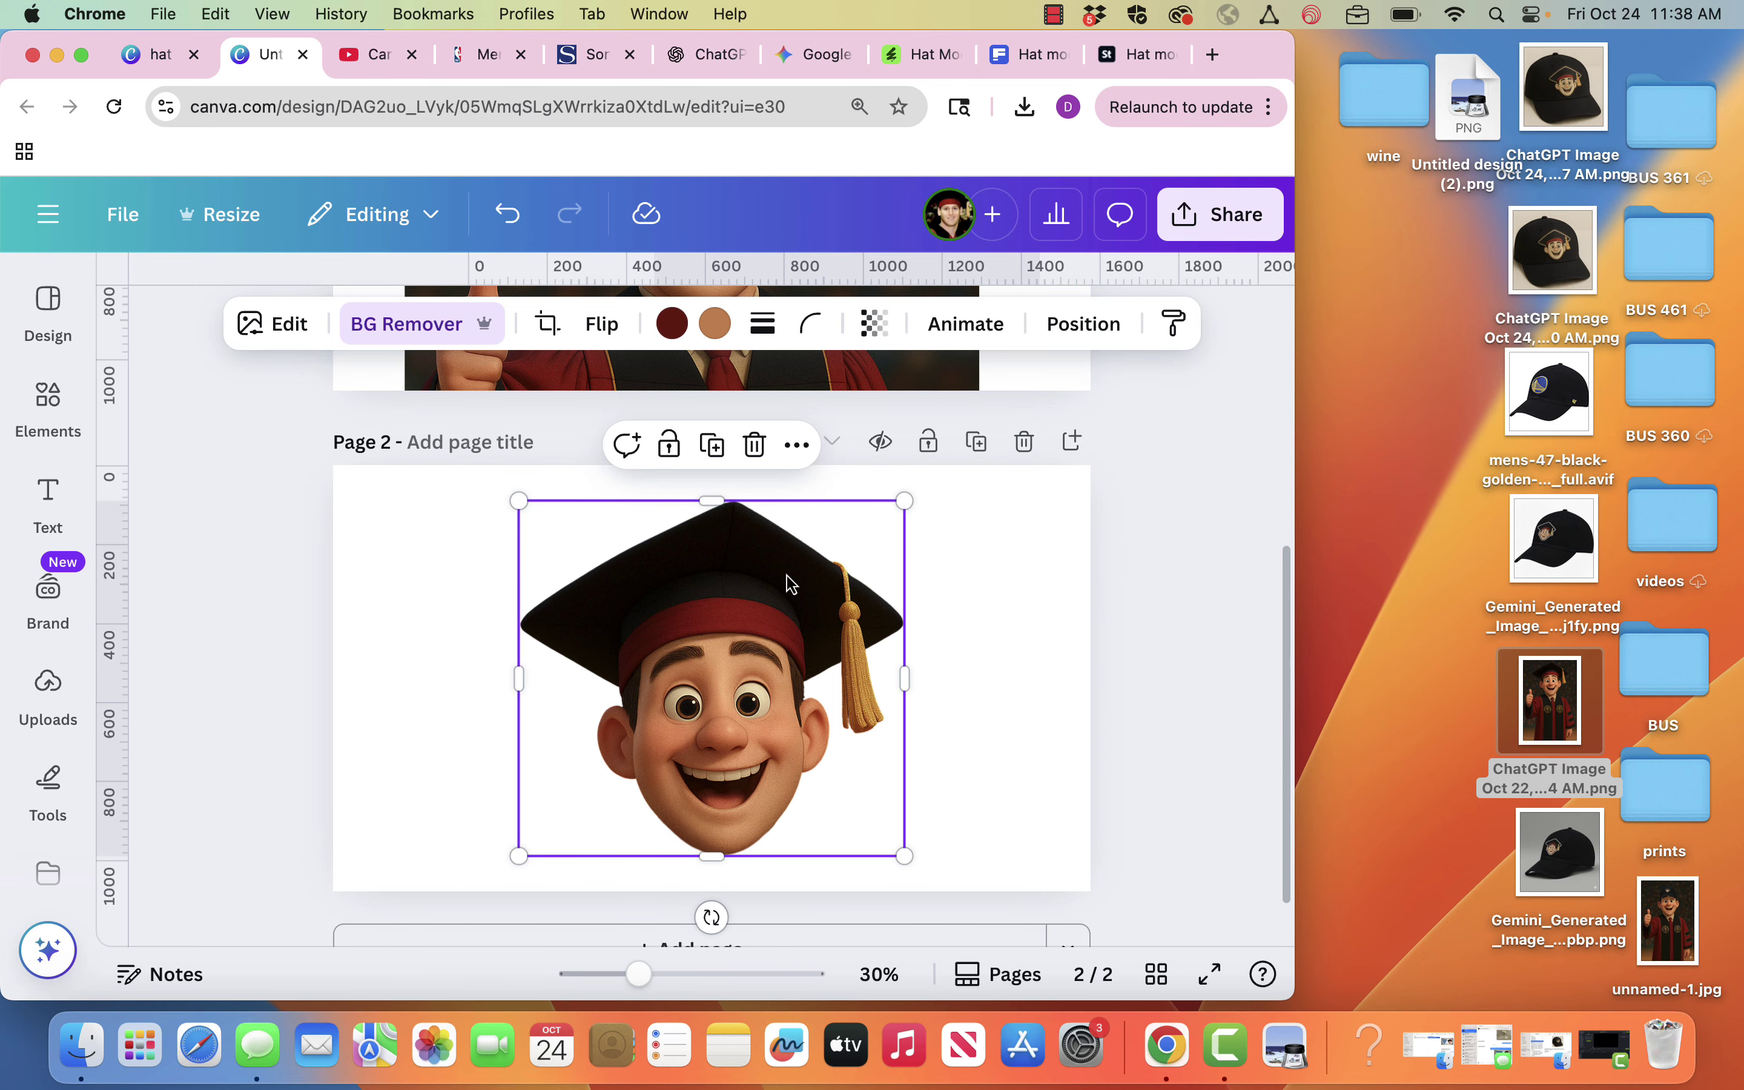
drag(909, 499, 928, 481)
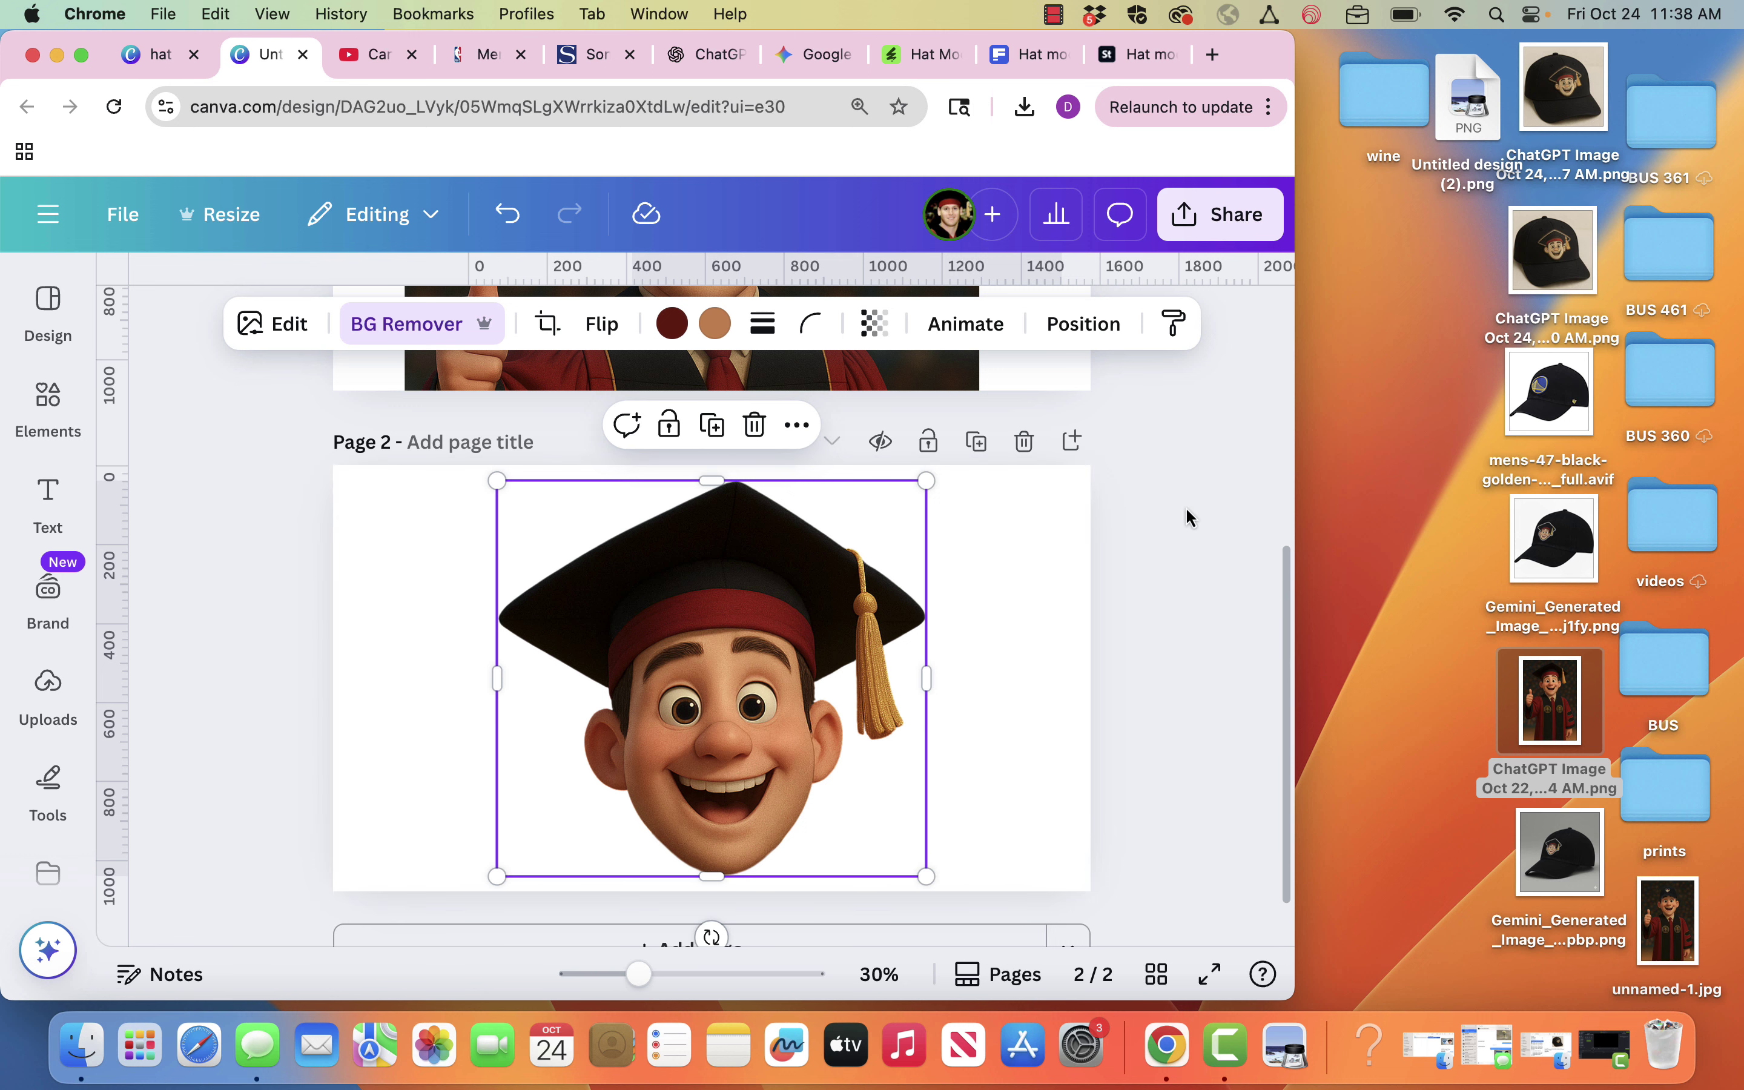
click(1145, 583)
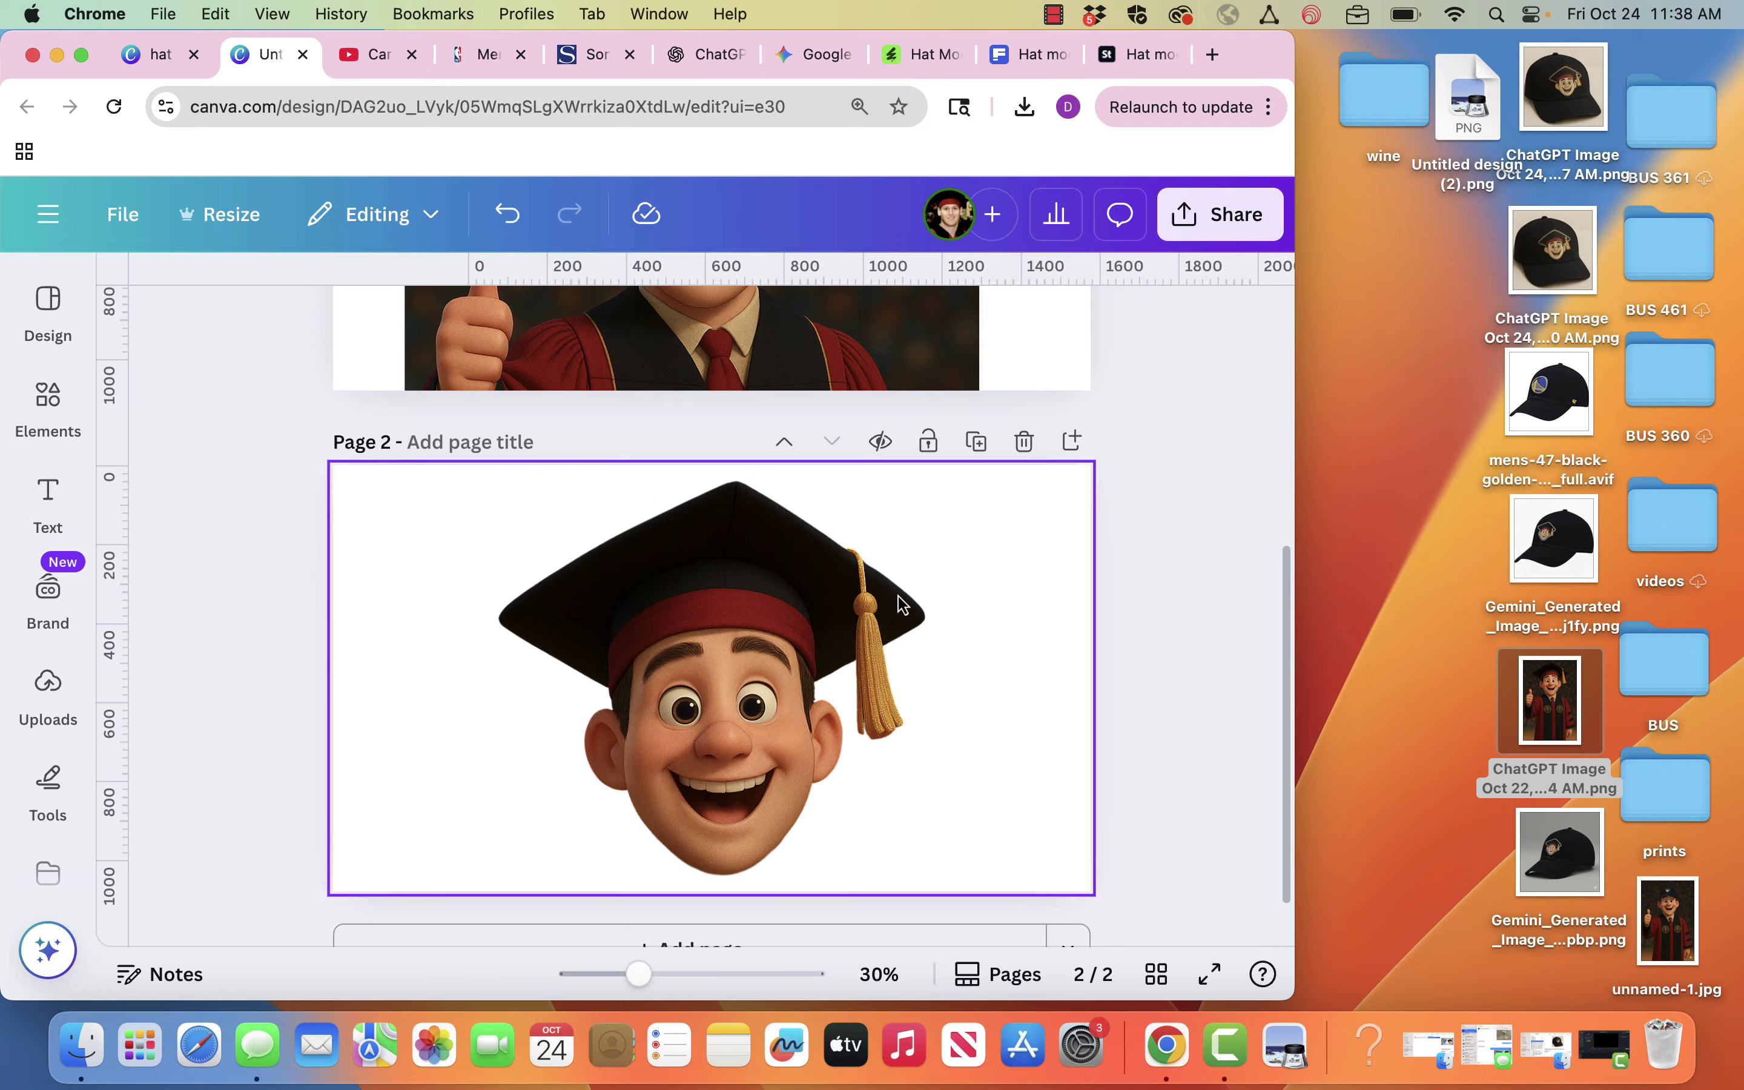
click(1223, 218)
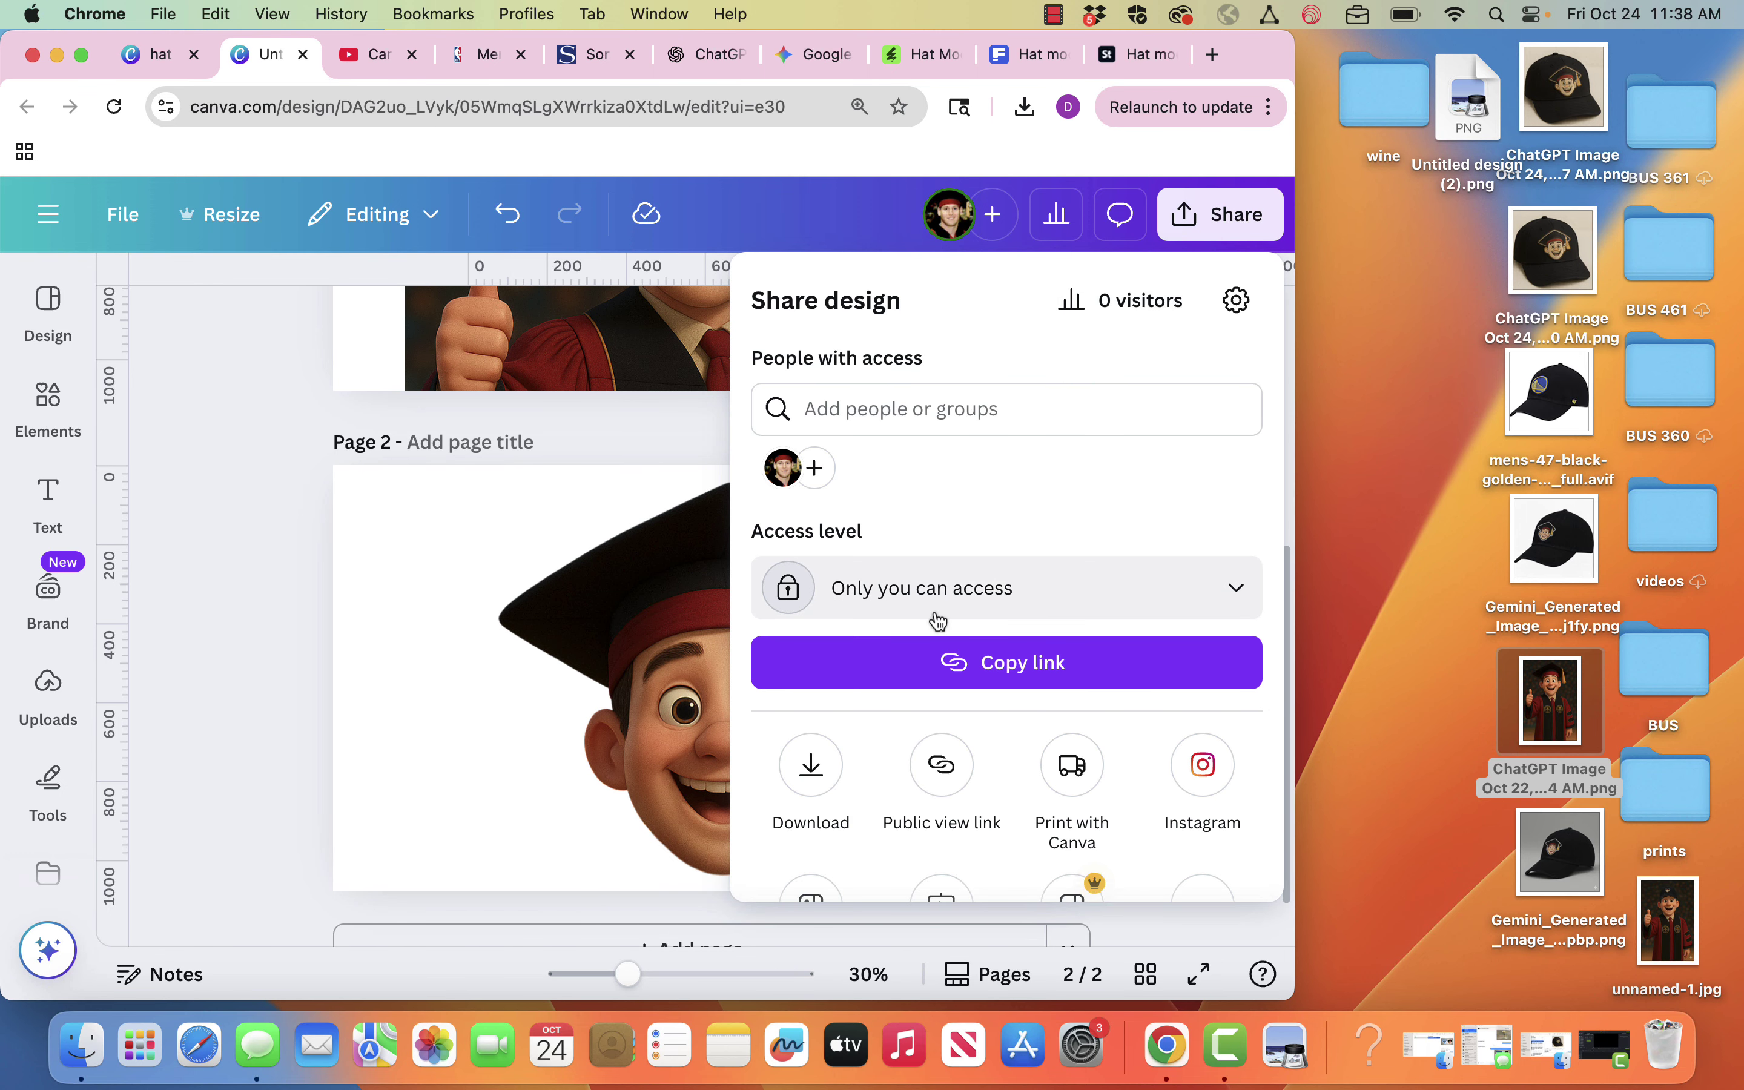
click(918, 663)
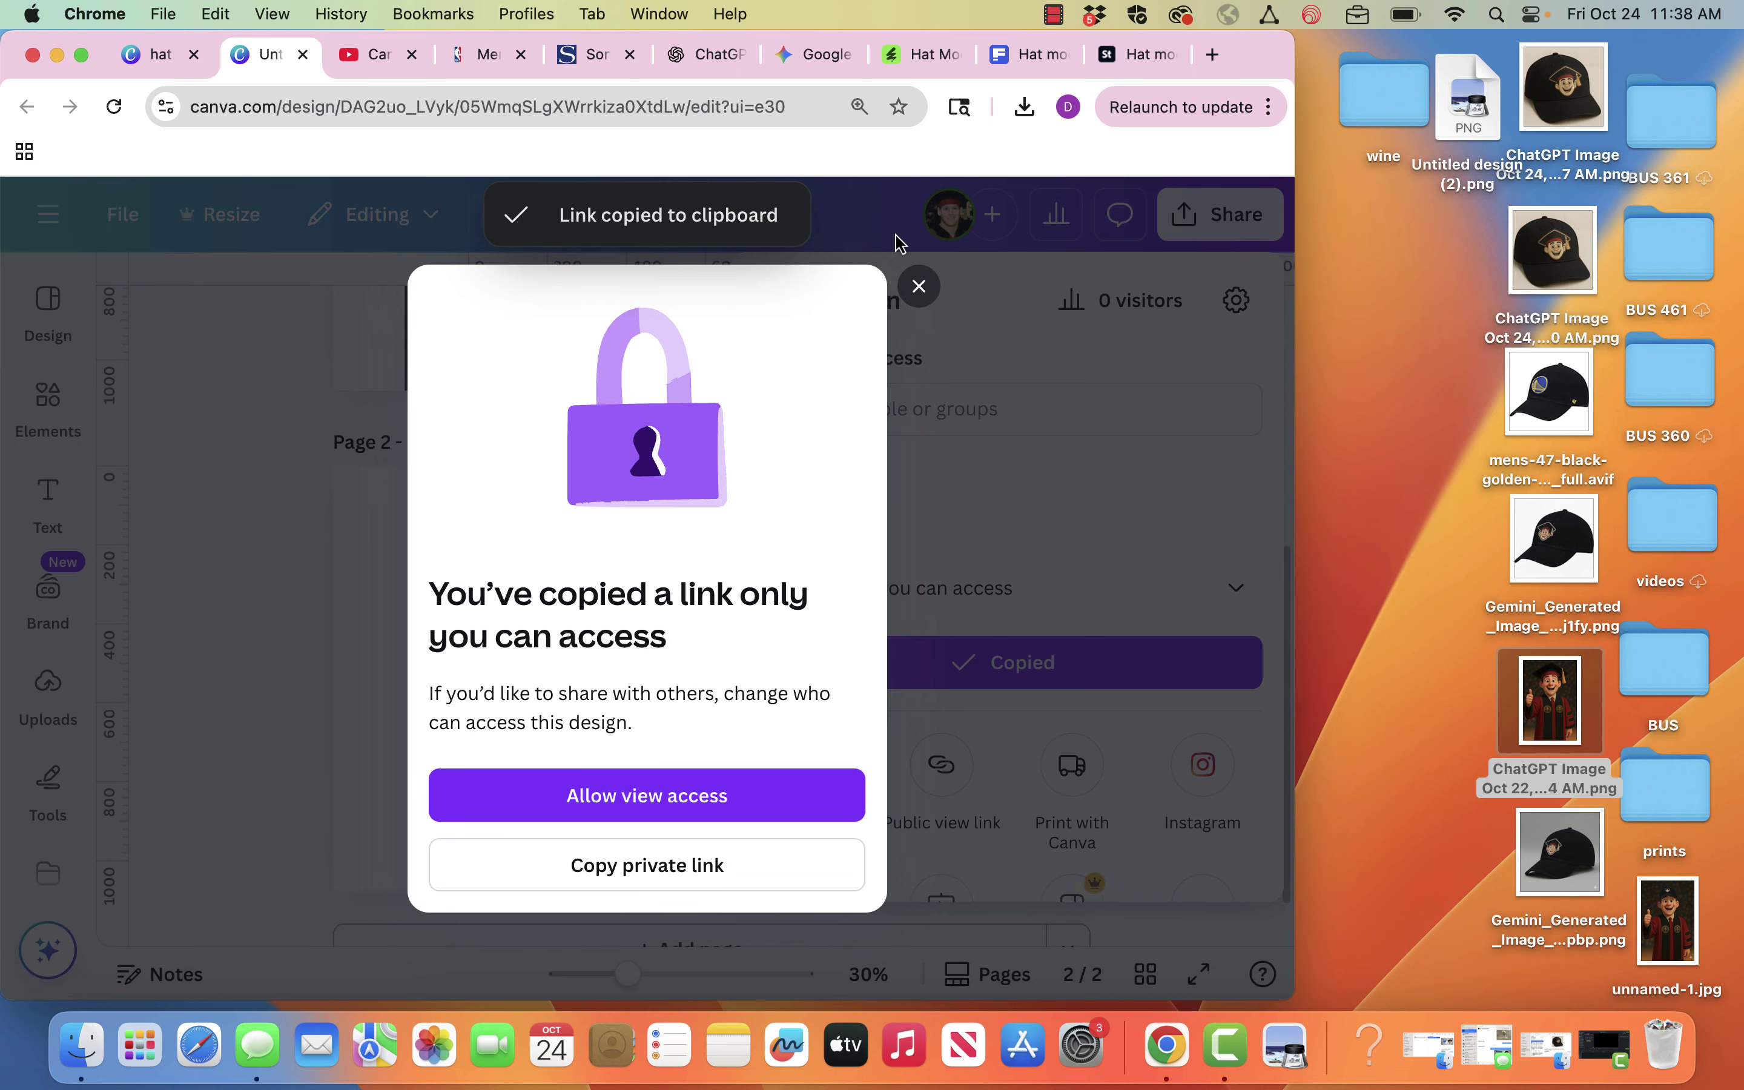
click(918, 287)
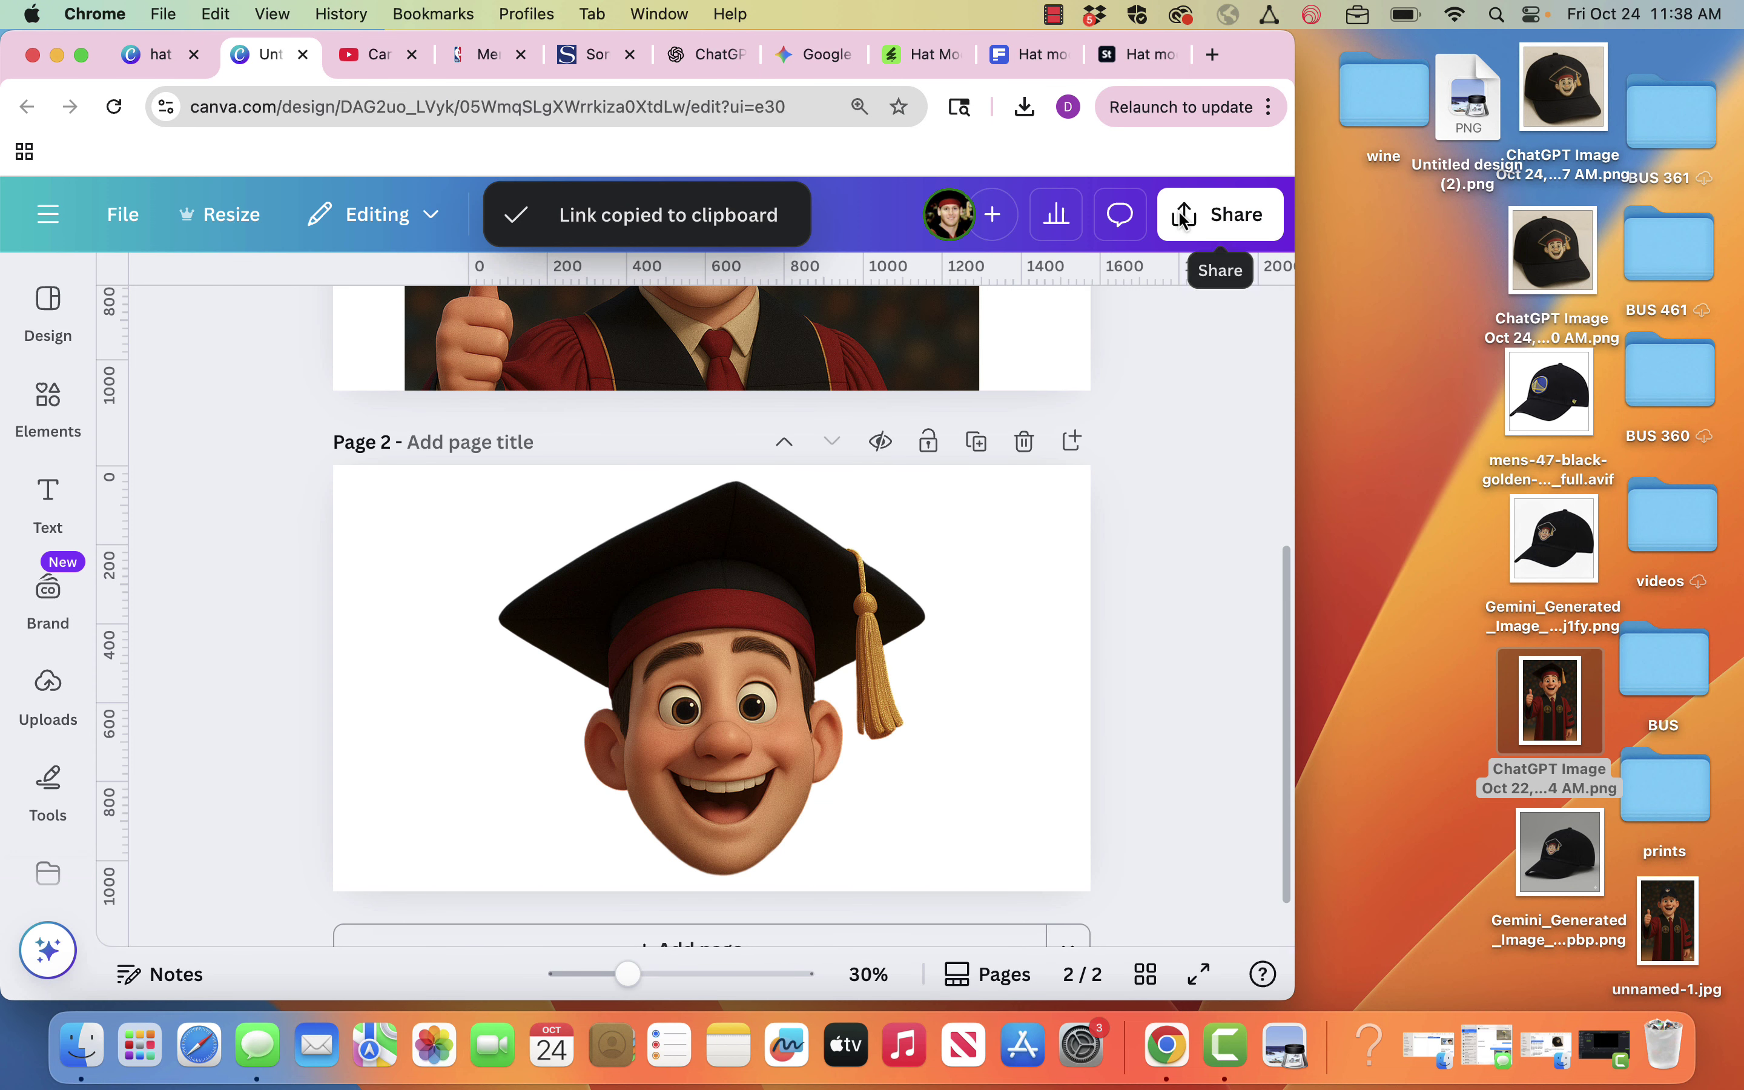
- Download only the current page, page 2, as a PNG with a transparent background
click(1220, 215)
click(810, 765)
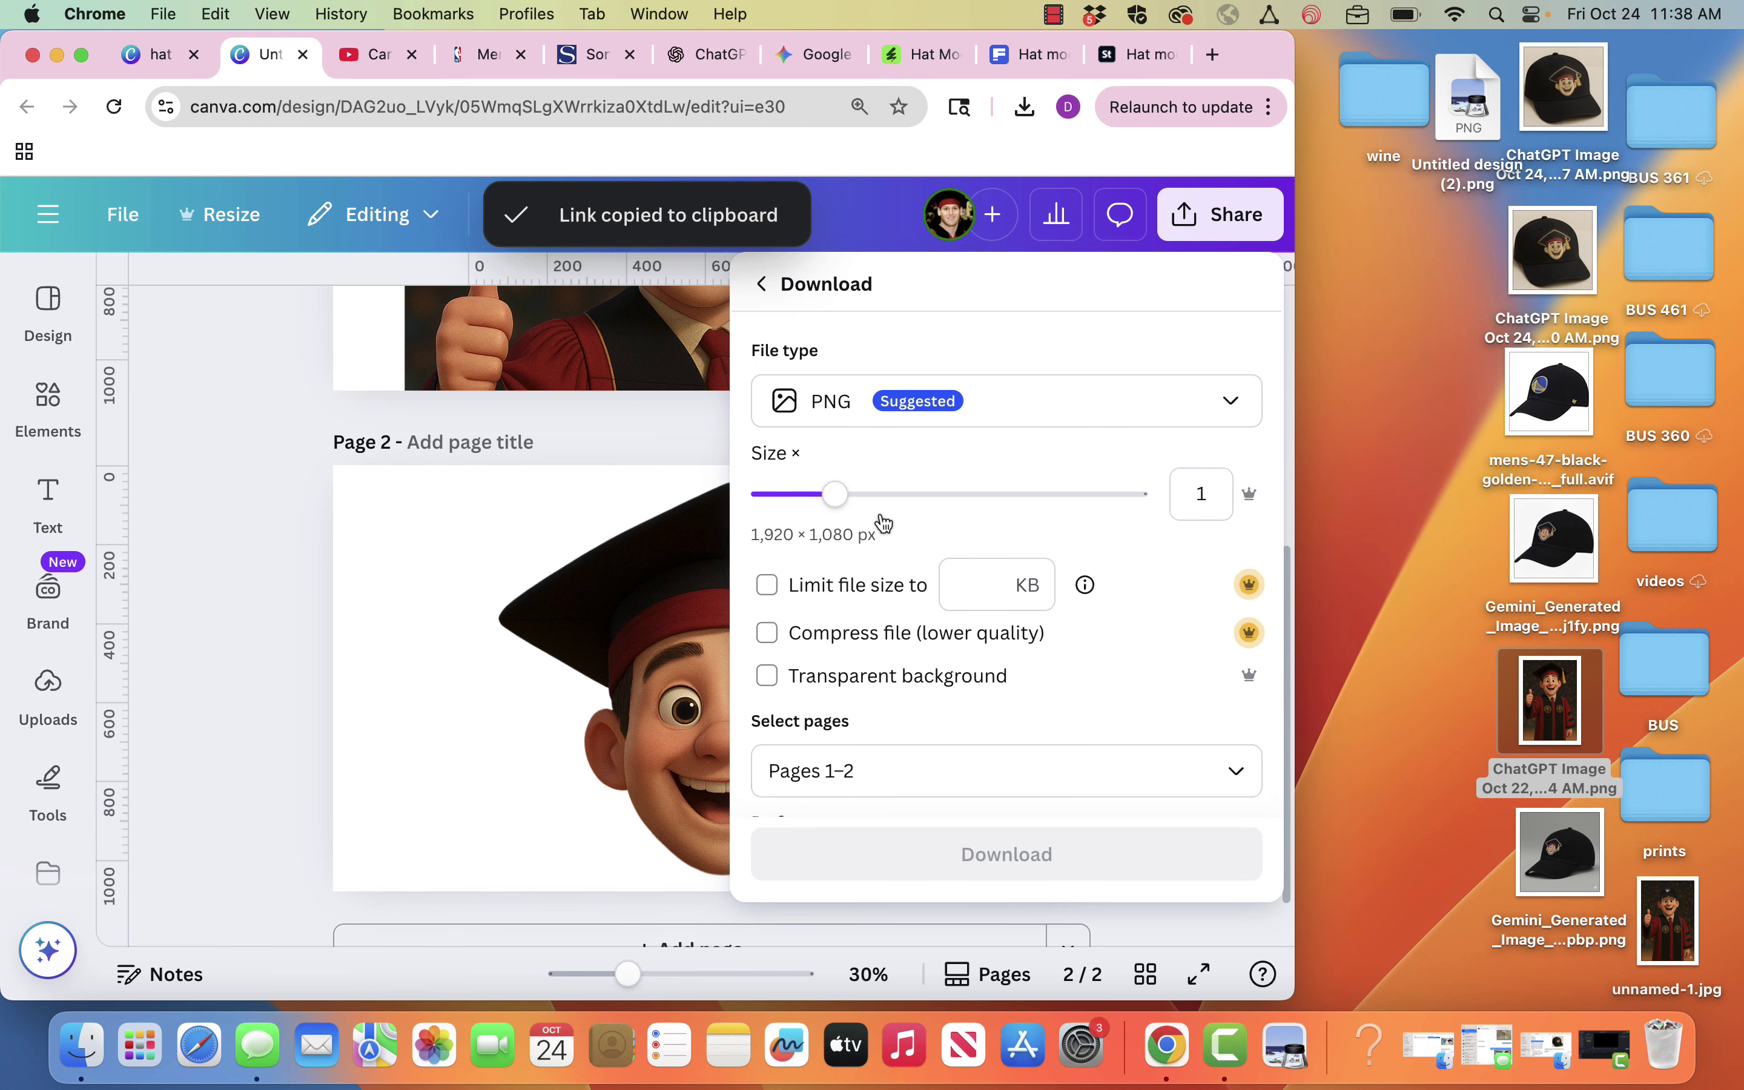
click(767, 675)
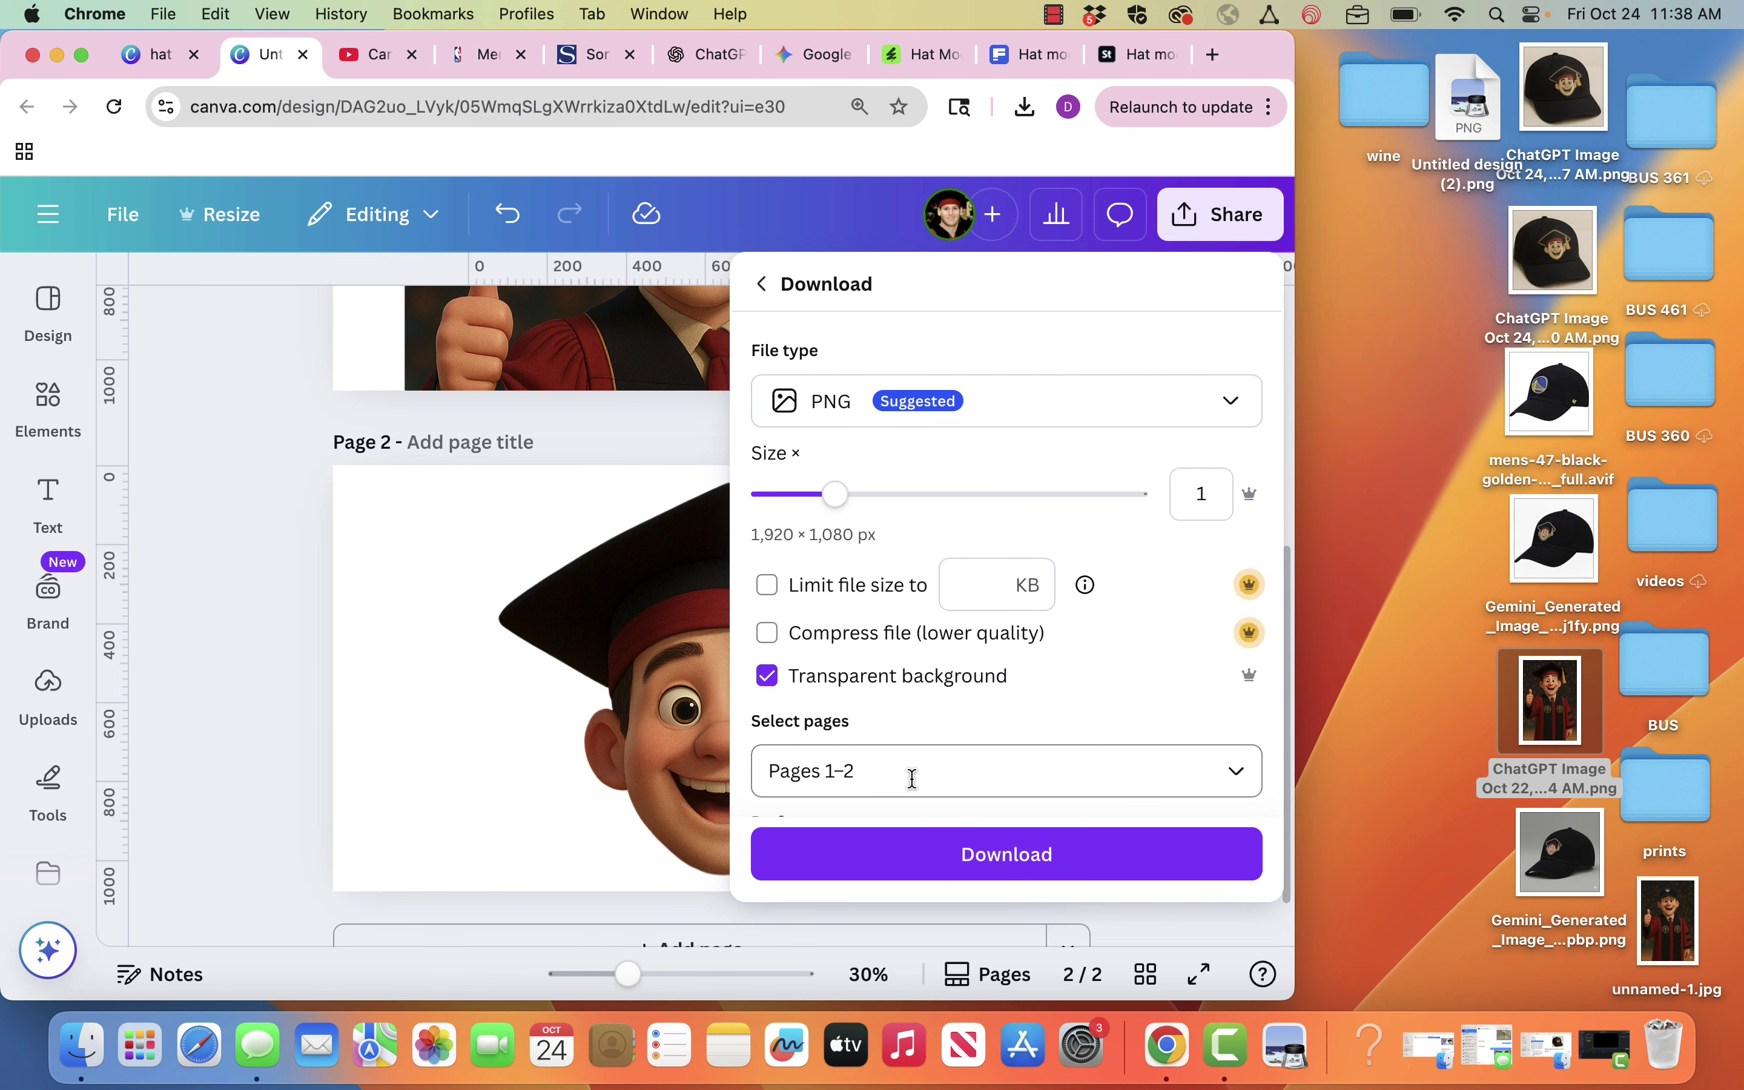
click(911, 785)
click(792, 417)
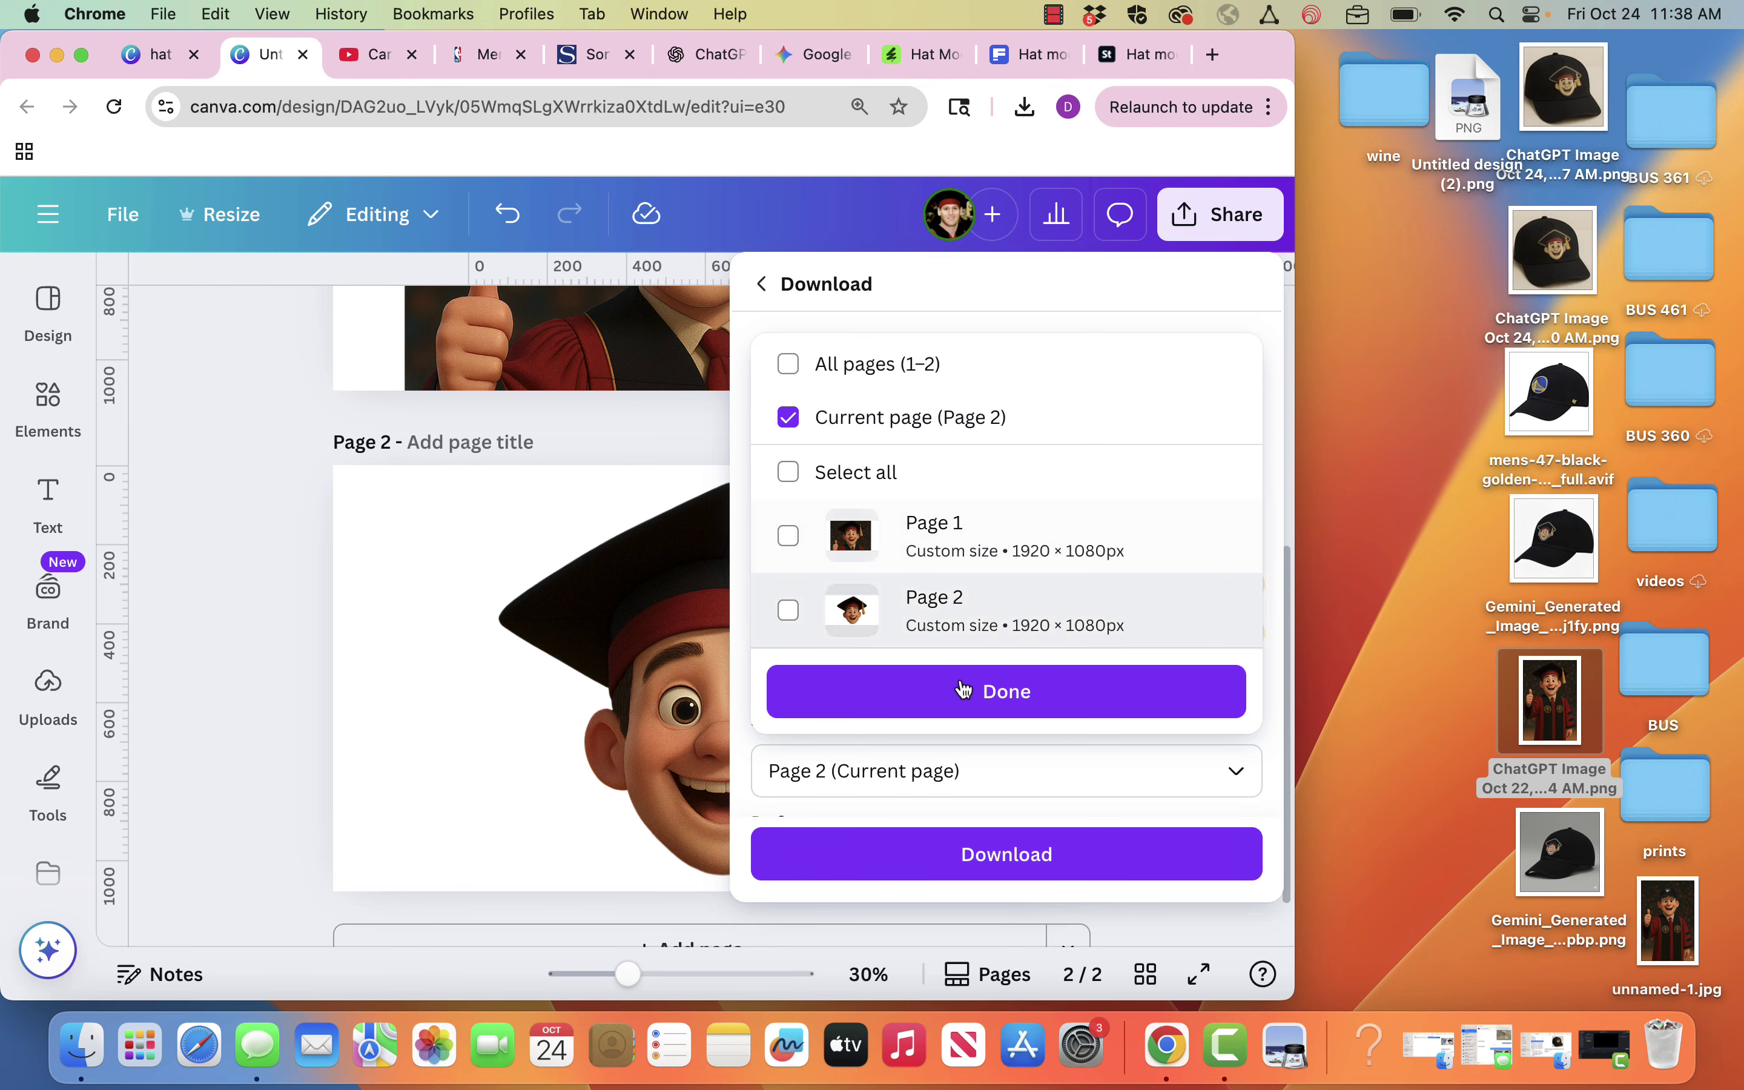
click(982, 698)
click(1007, 854)
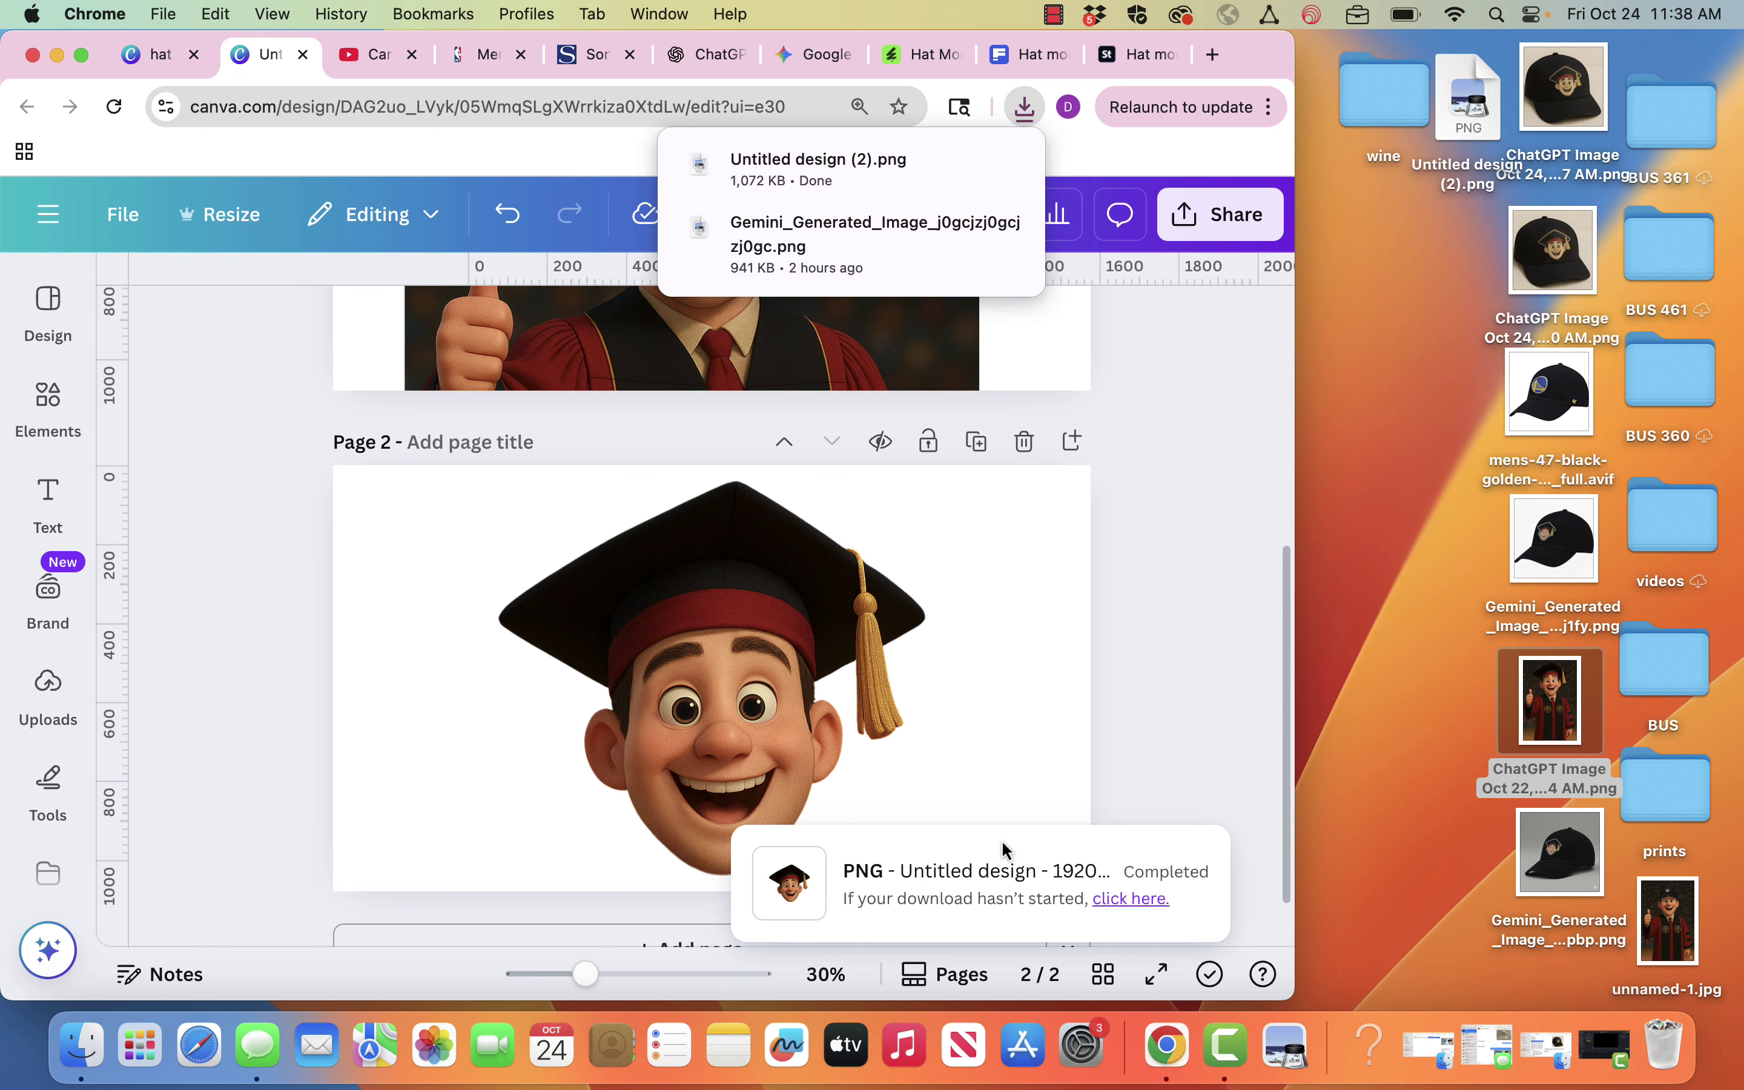
- Put the downloaded head PNG on the desktop, keeping both files, and place it below the wine folder
drag(1311, 301, 1352, 302)
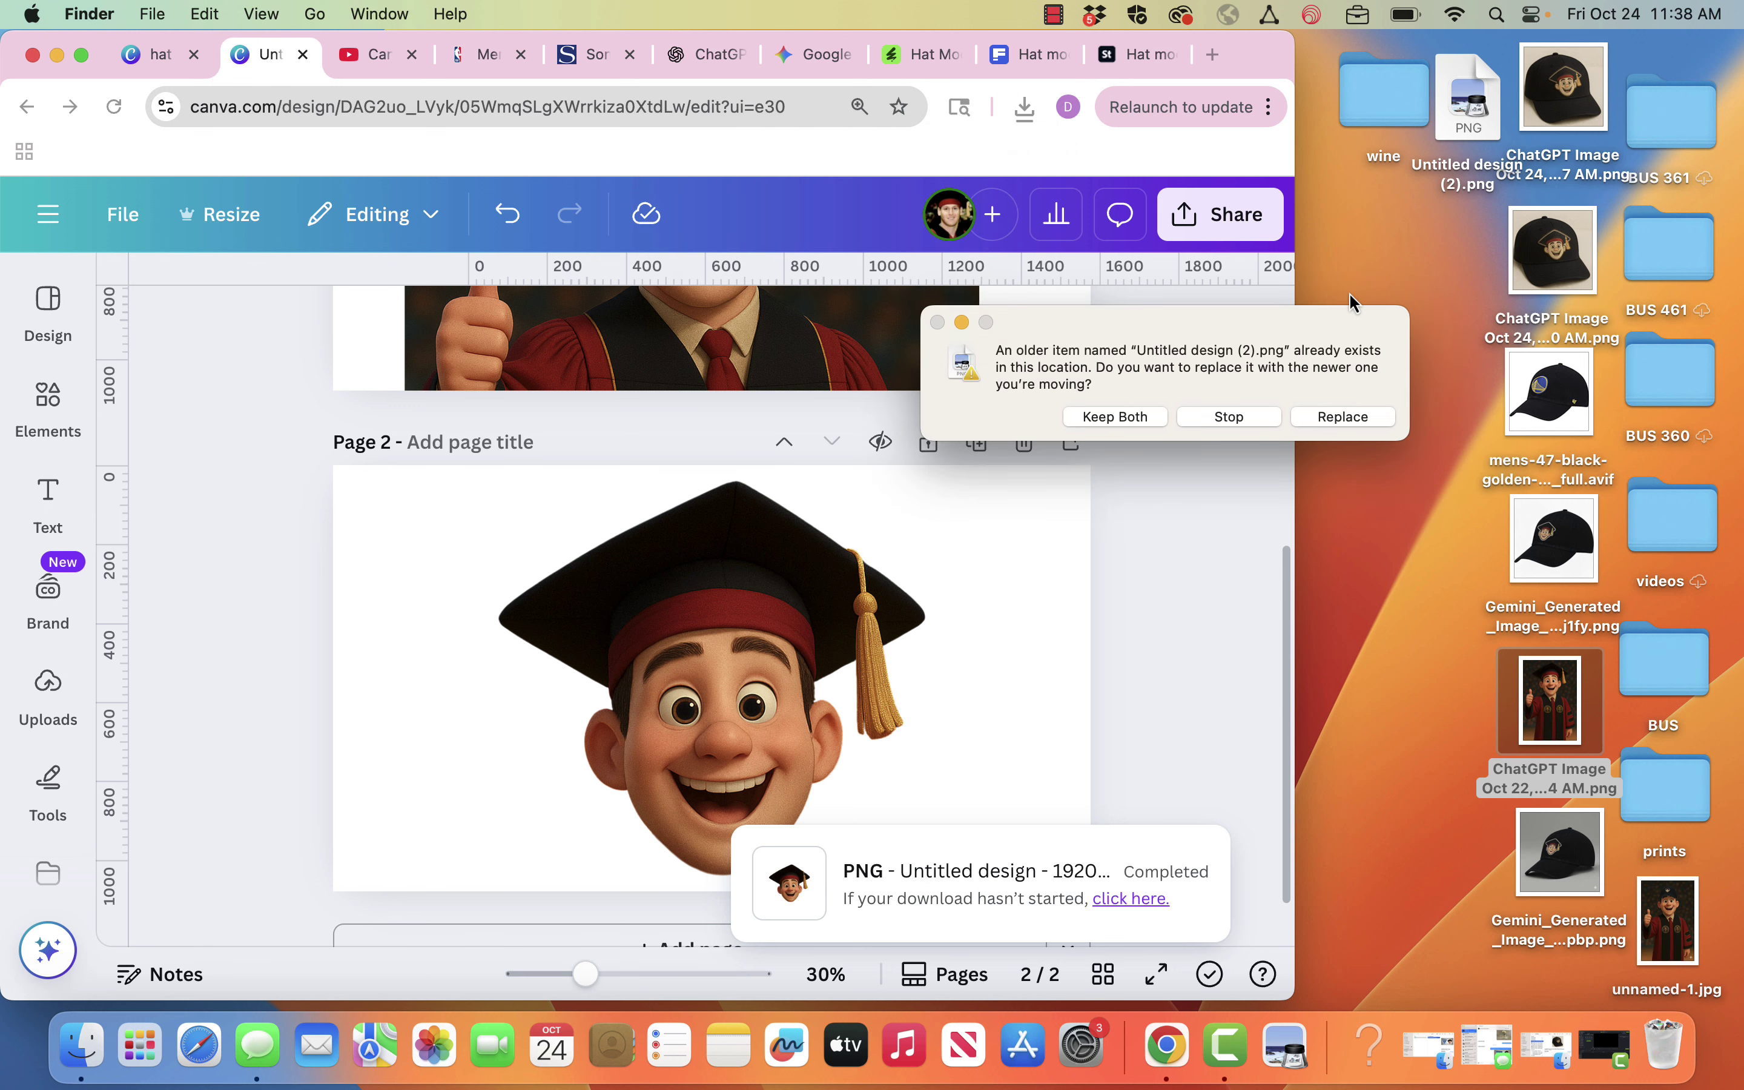
click(1150, 417)
drag(1331, 302, 1373, 257)
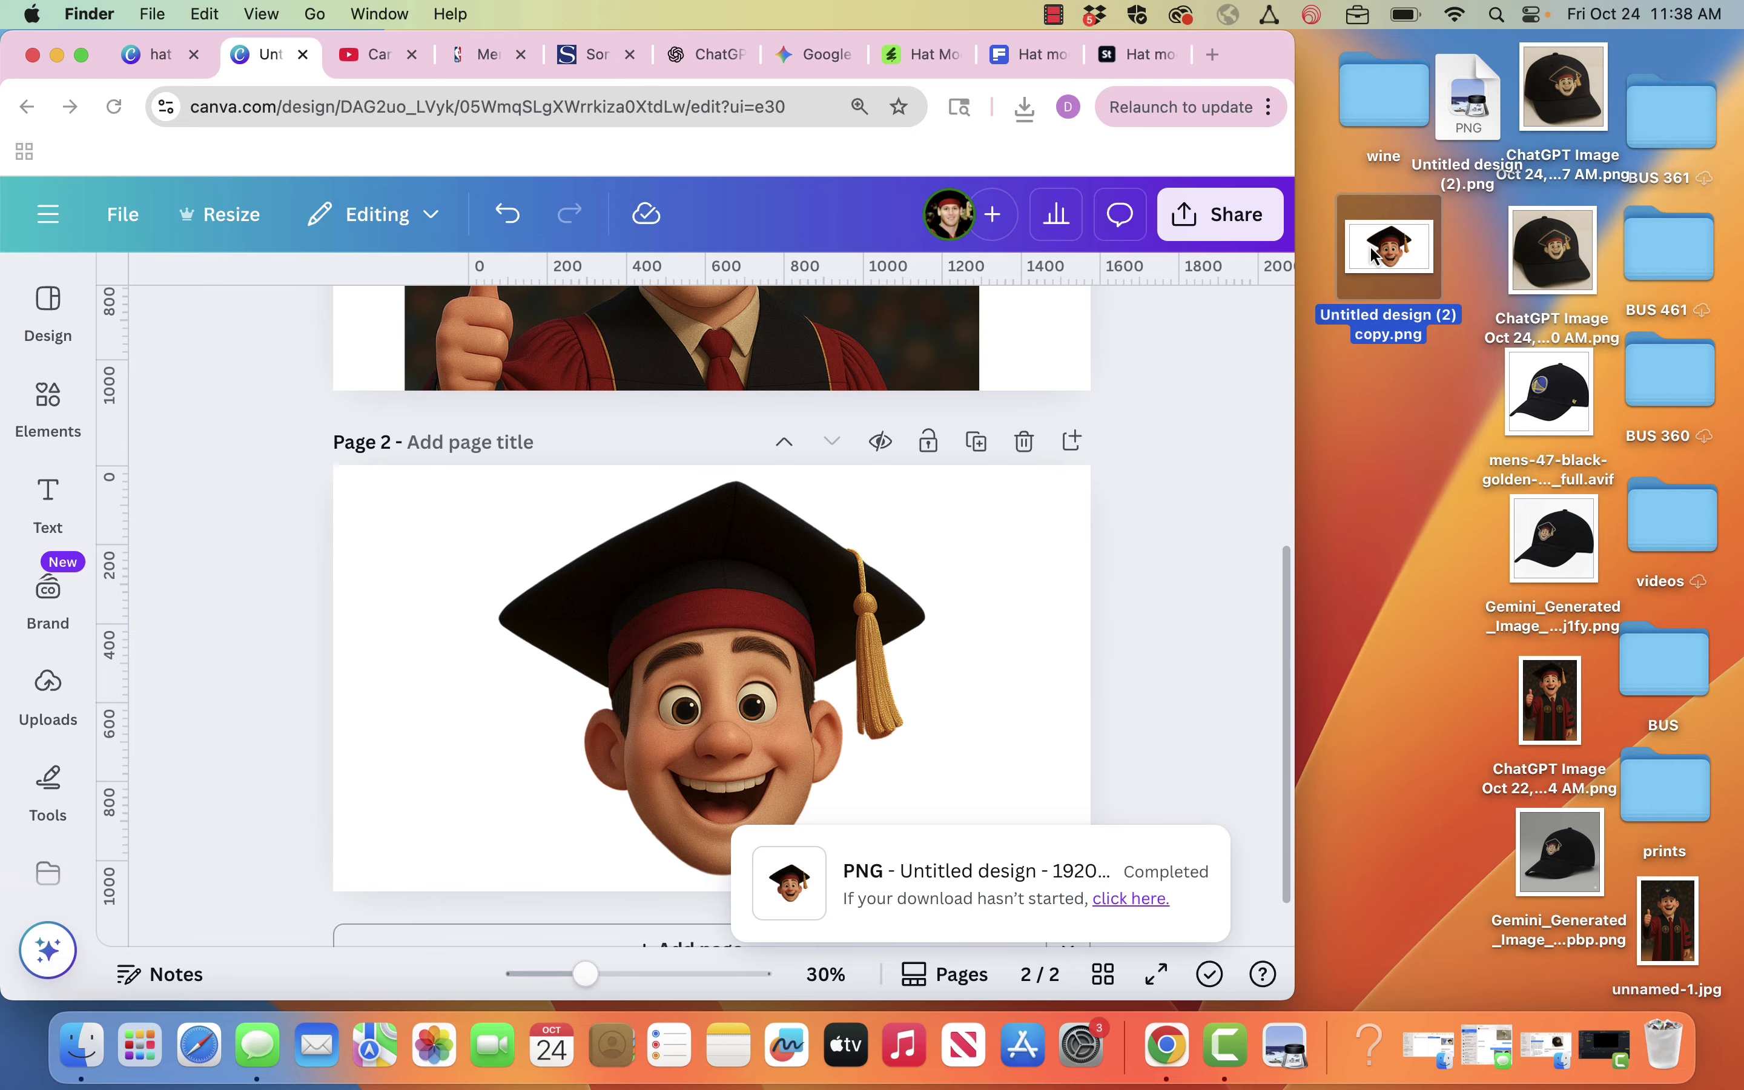
- Switch to the NBA store page and look over the black Golden State Warriors '47 hat
click(485, 55)
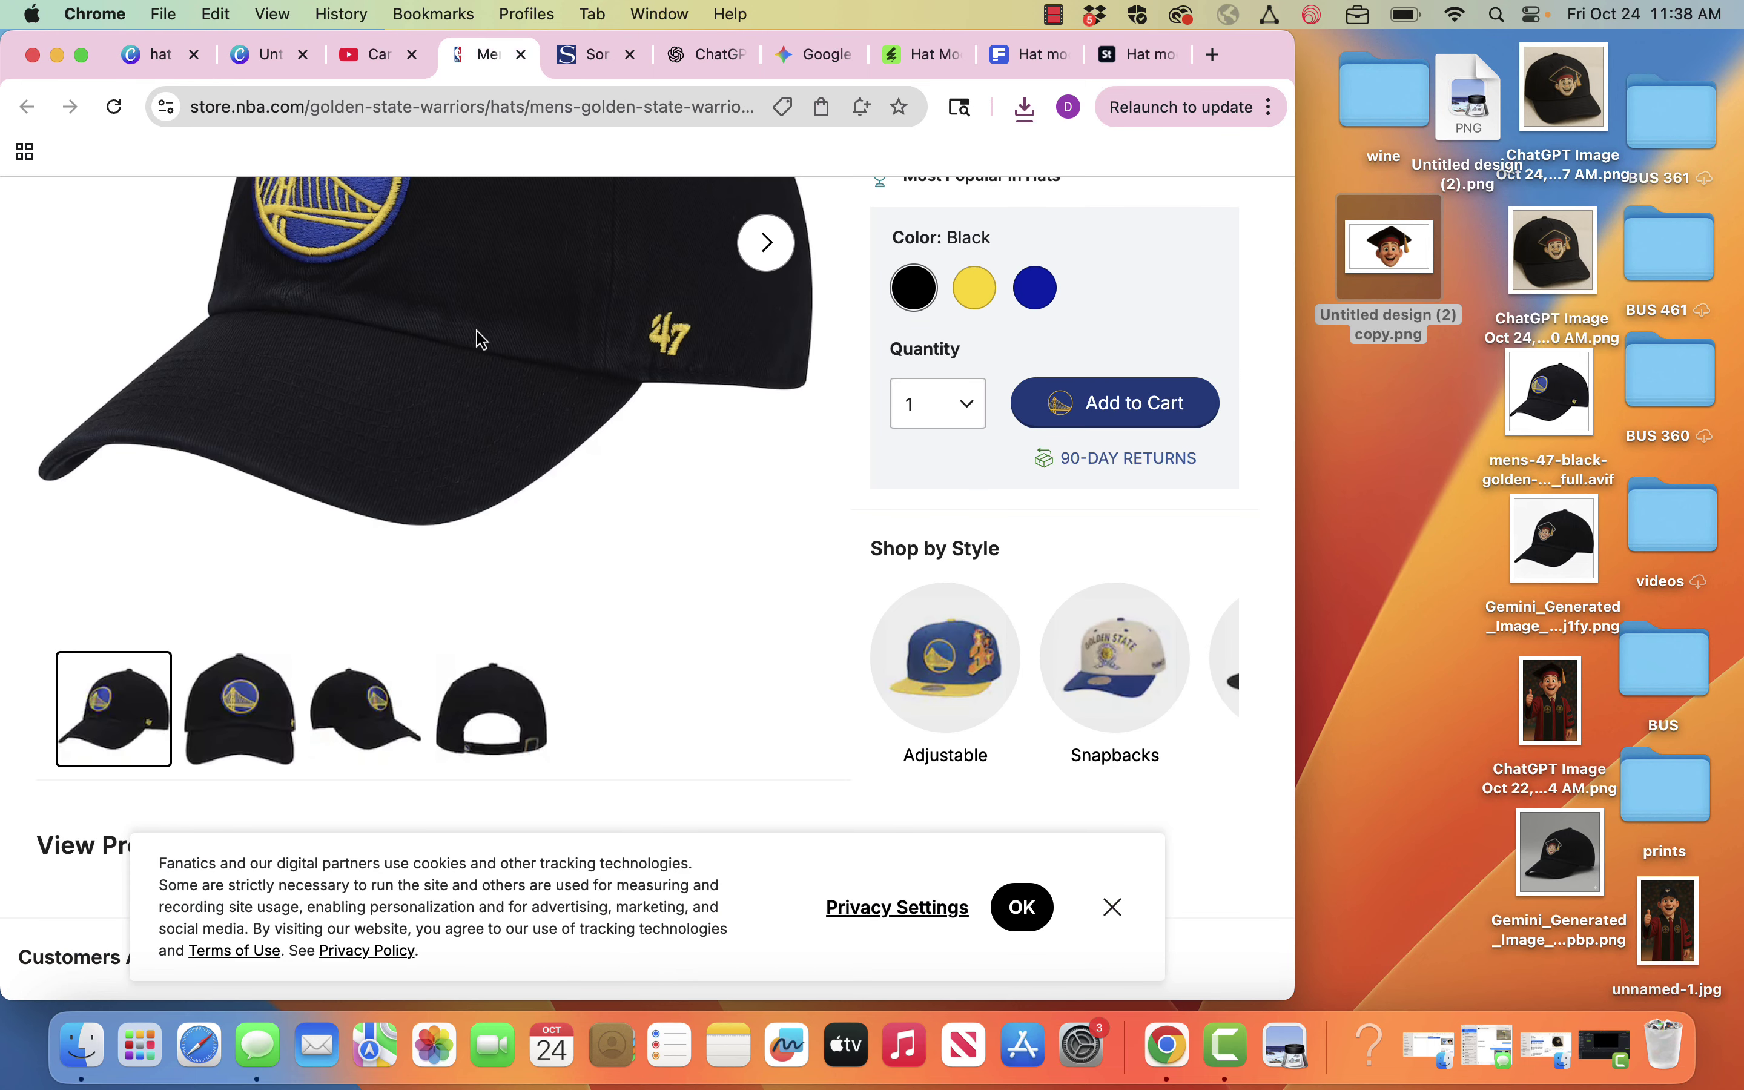
scroll(486, 378, up, 5)
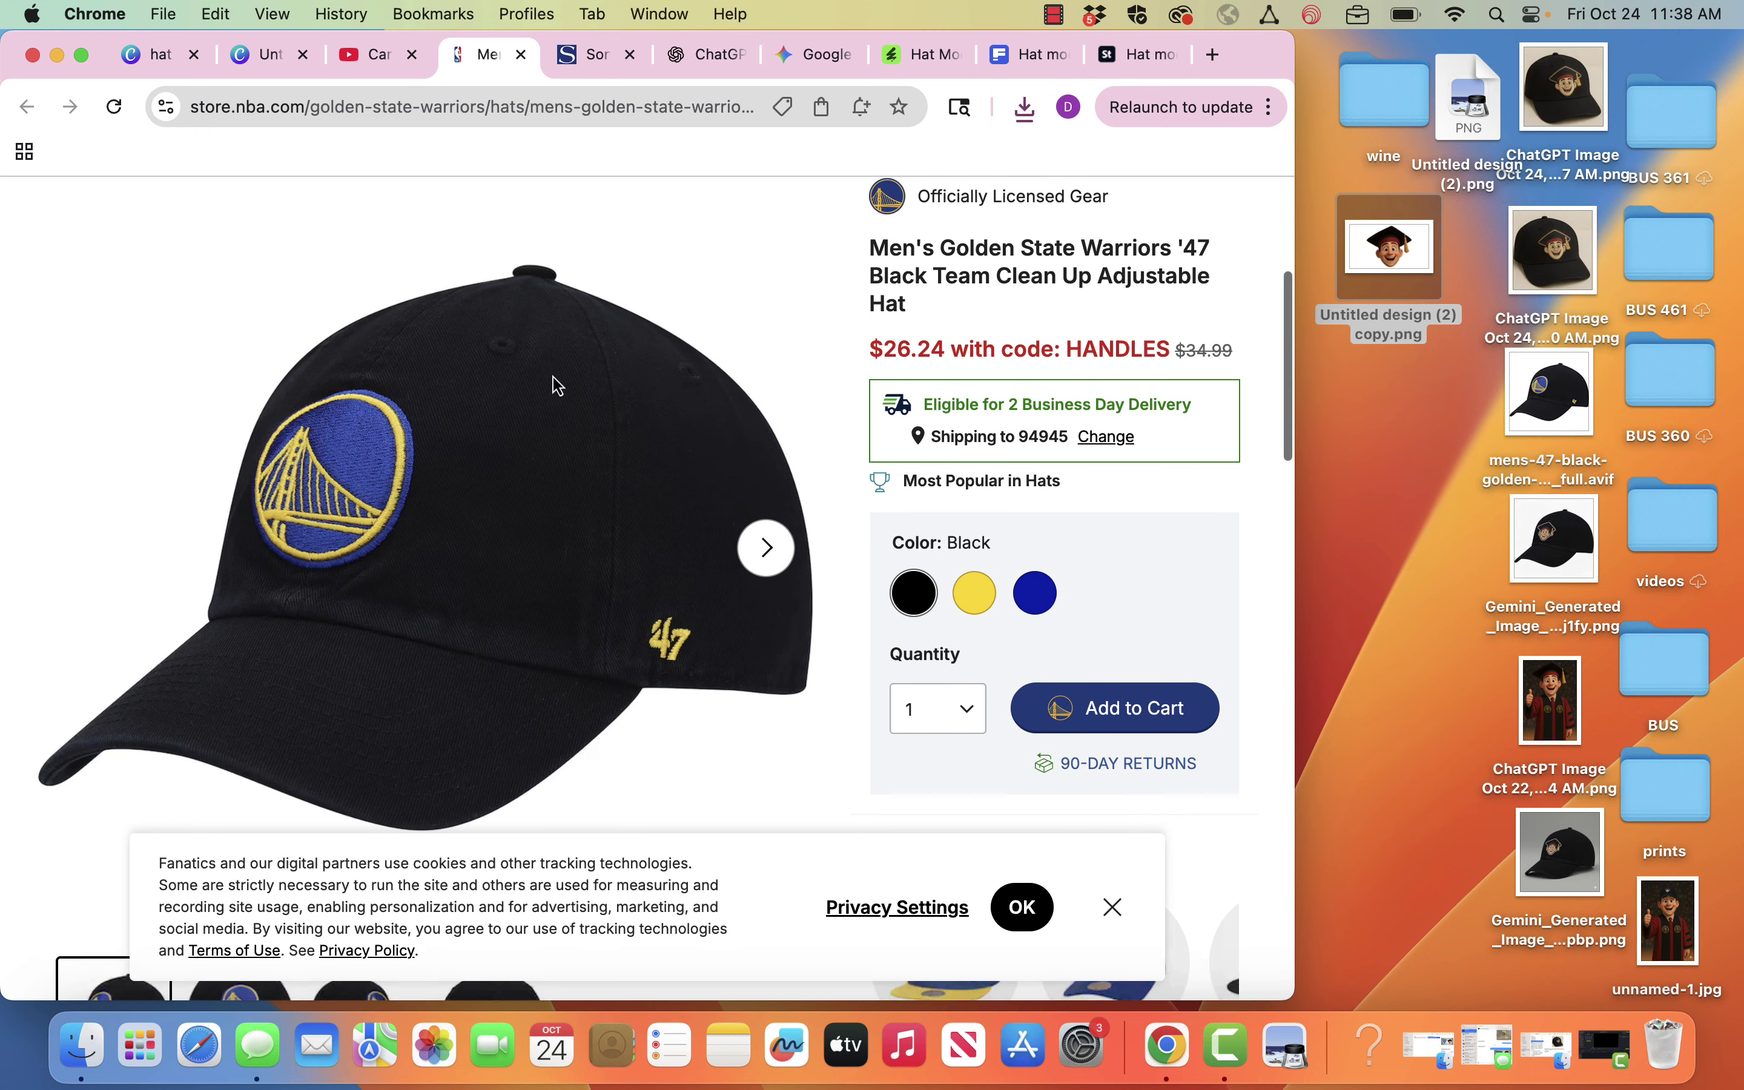
scroll(620, 296, up, 3)
scroll(619, 296, down, 4)
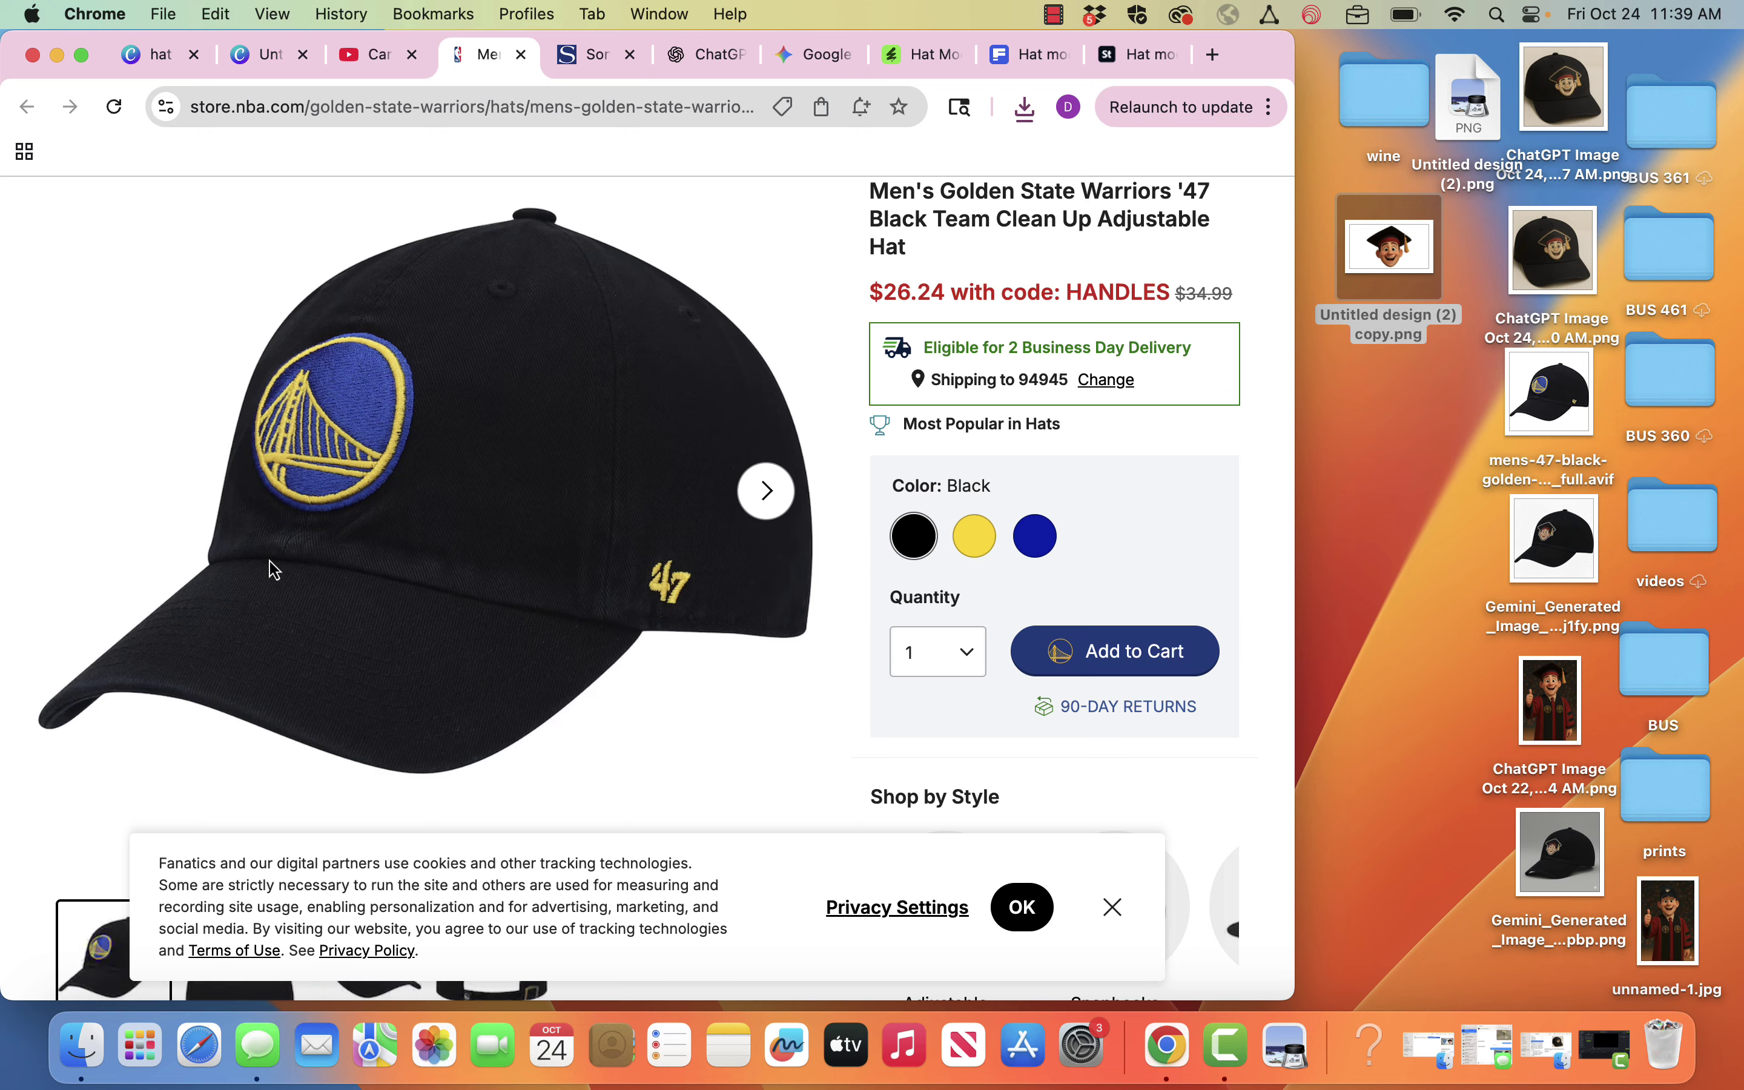
- Save the black Warriors hat product image to the desktop, directly below the head PNG
drag(530, 315, 1394, 488)
drag(1391, 496, 1413, 427)
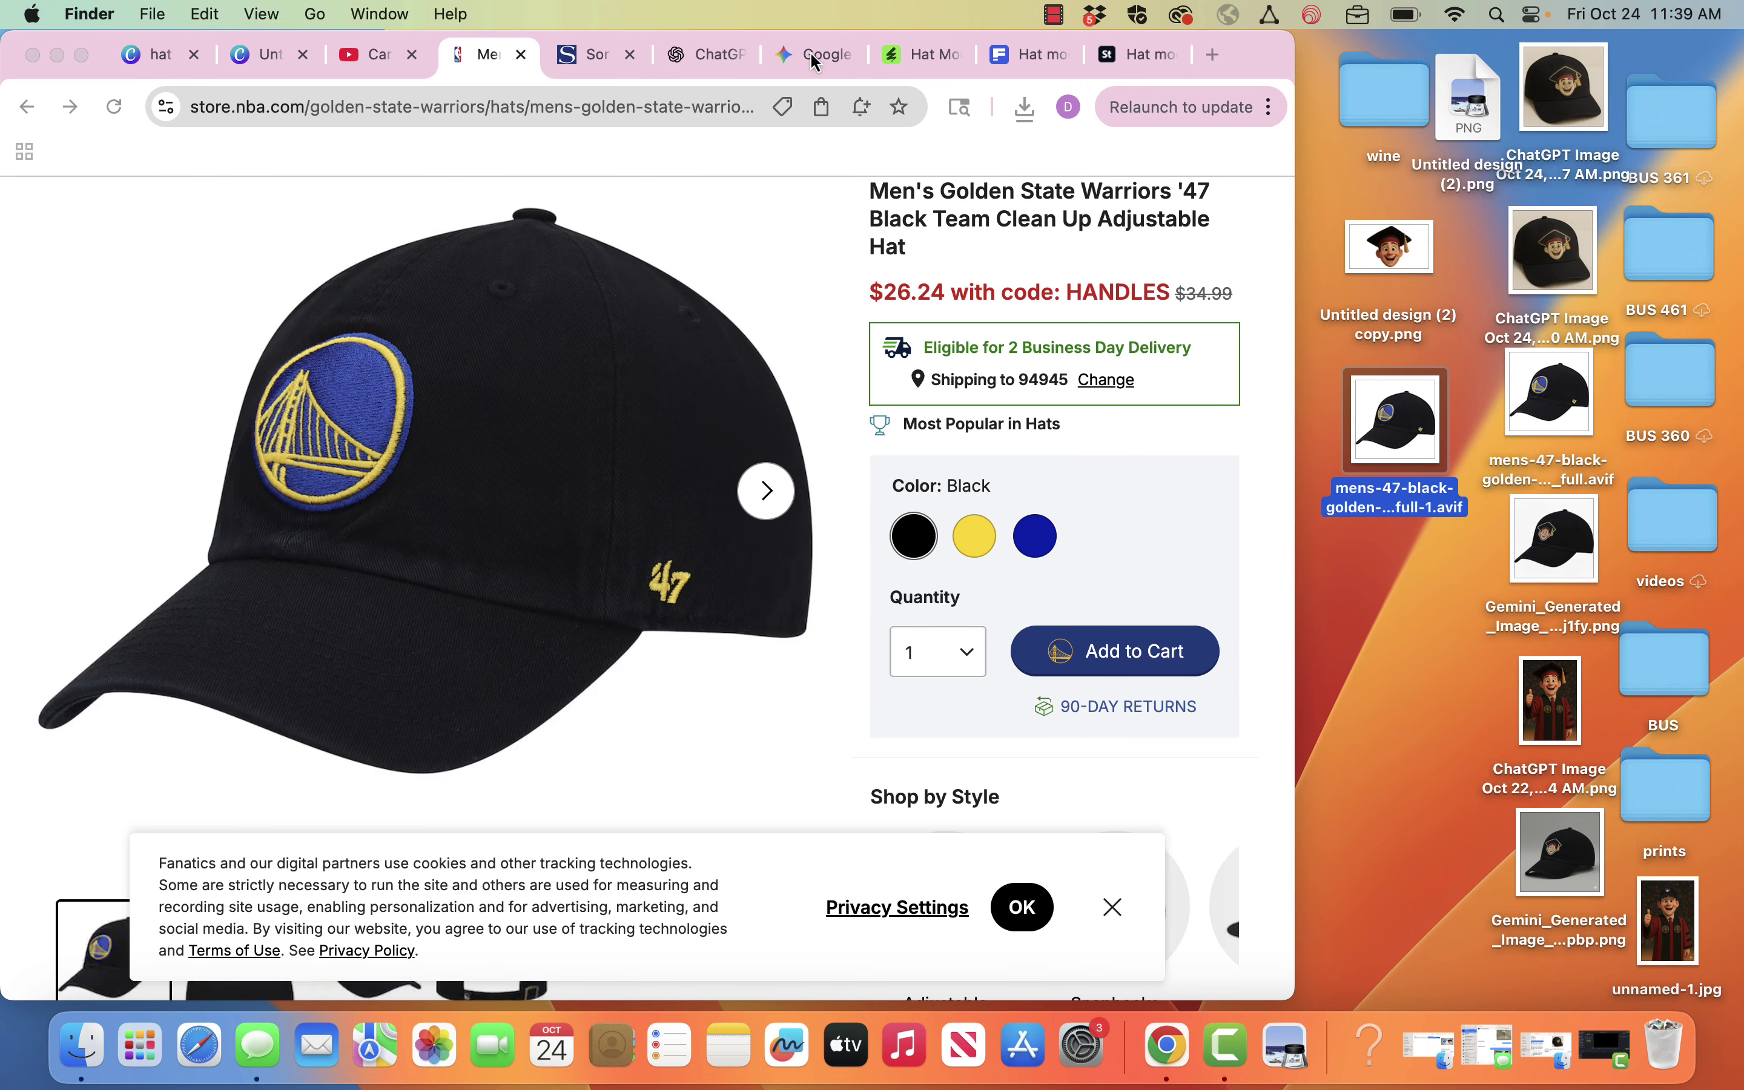
- Switch to ChatGPT, attach the head PNG from the desktop and submit the prompt "create hand sewn stitched patch"
click(702, 68)
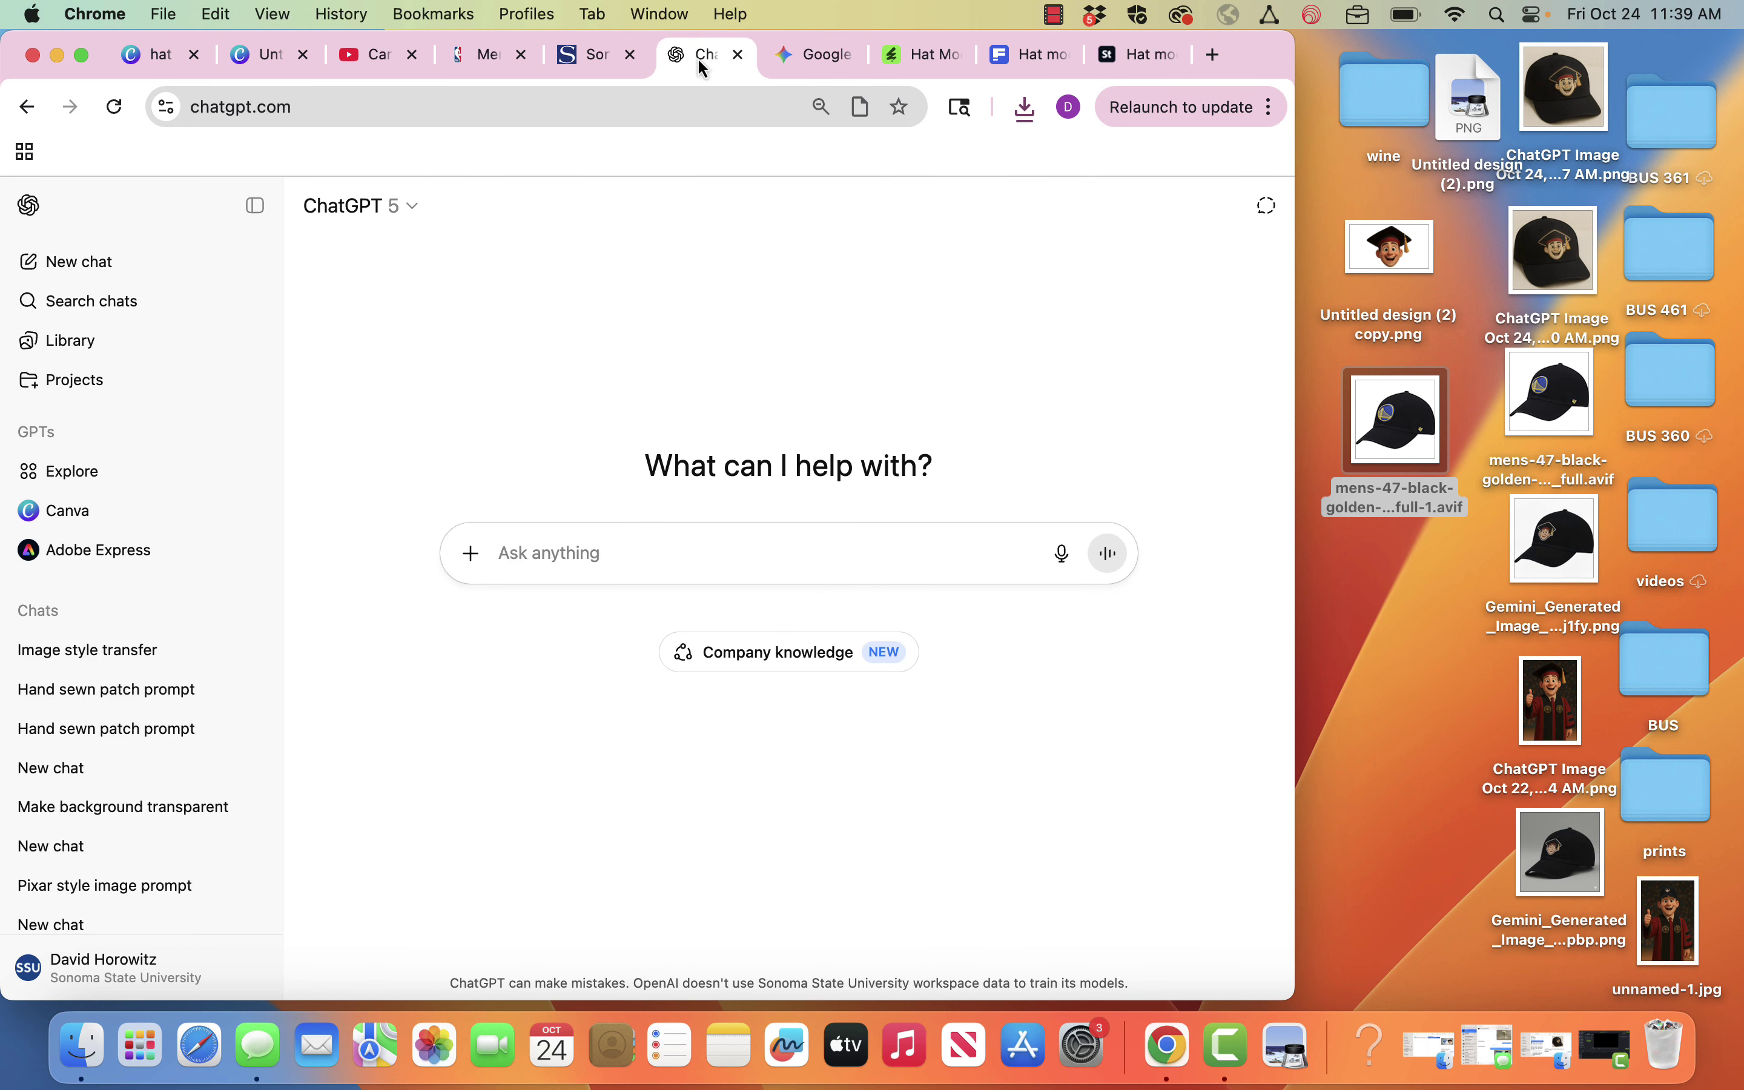
click(1385, 253)
drag(1384, 254, 786, 525)
click(601, 731)
text(create )
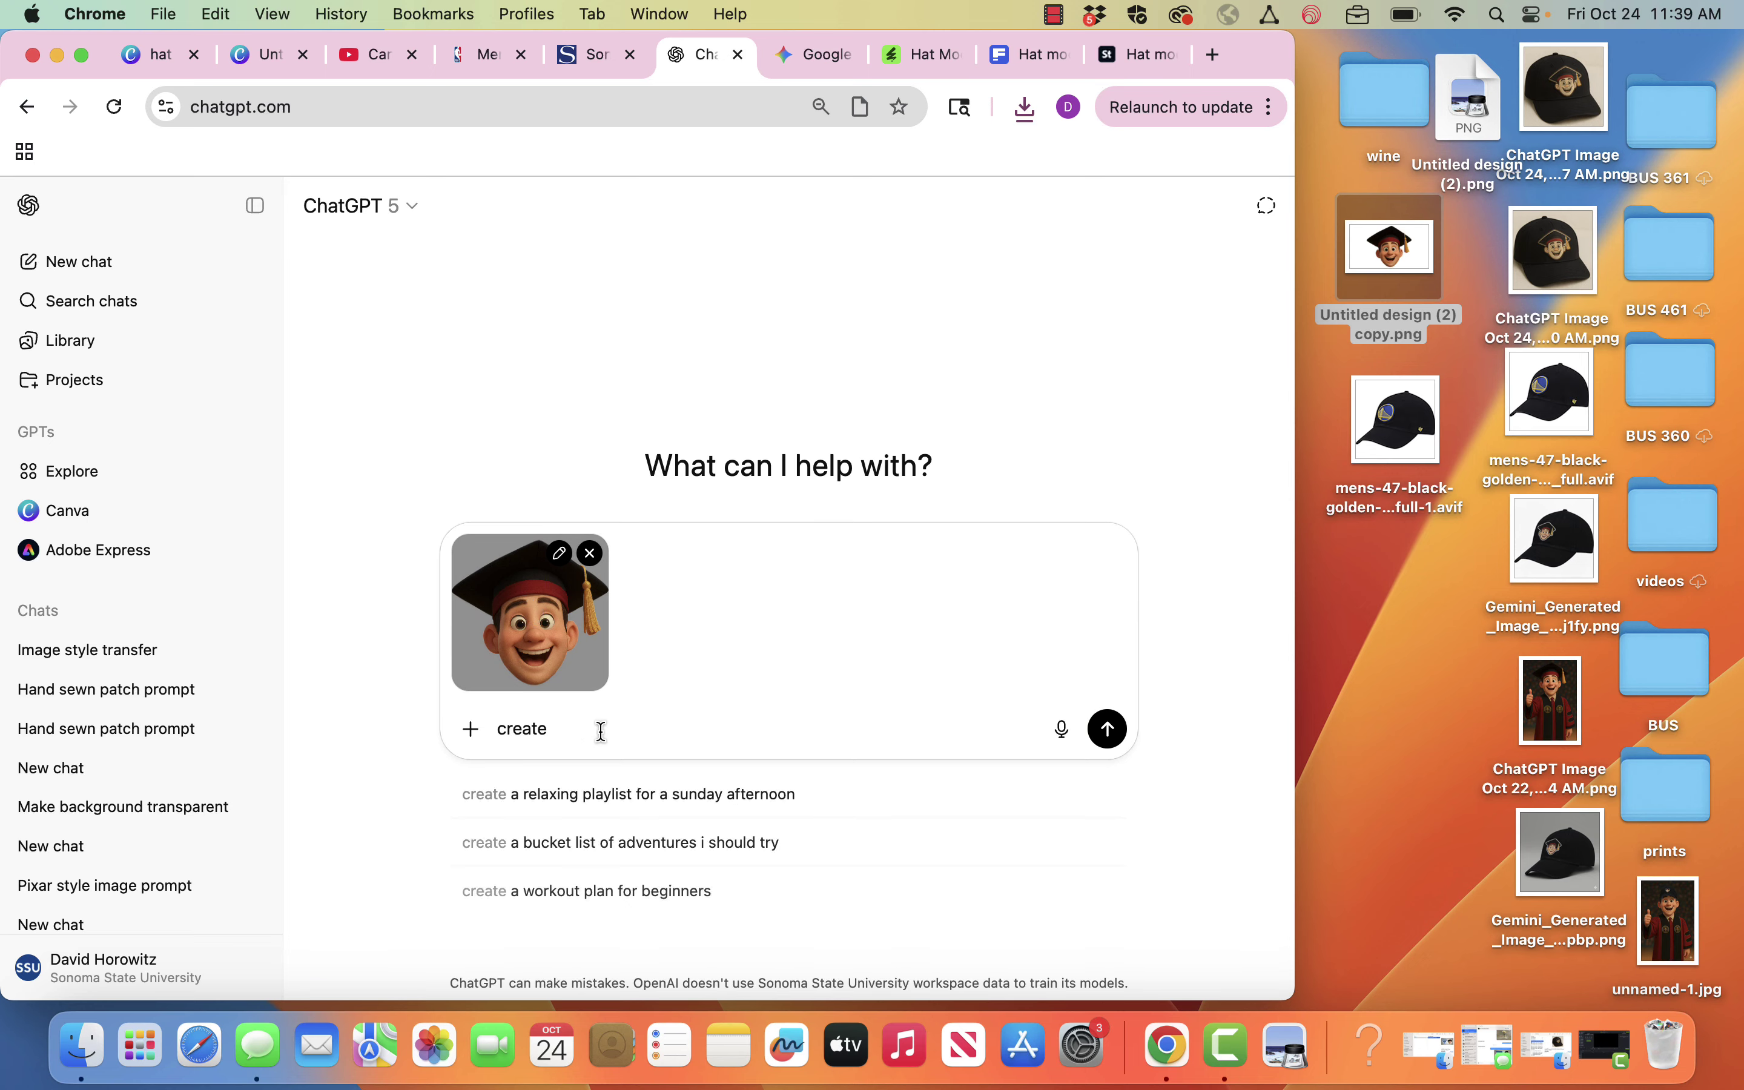
text(hand se)
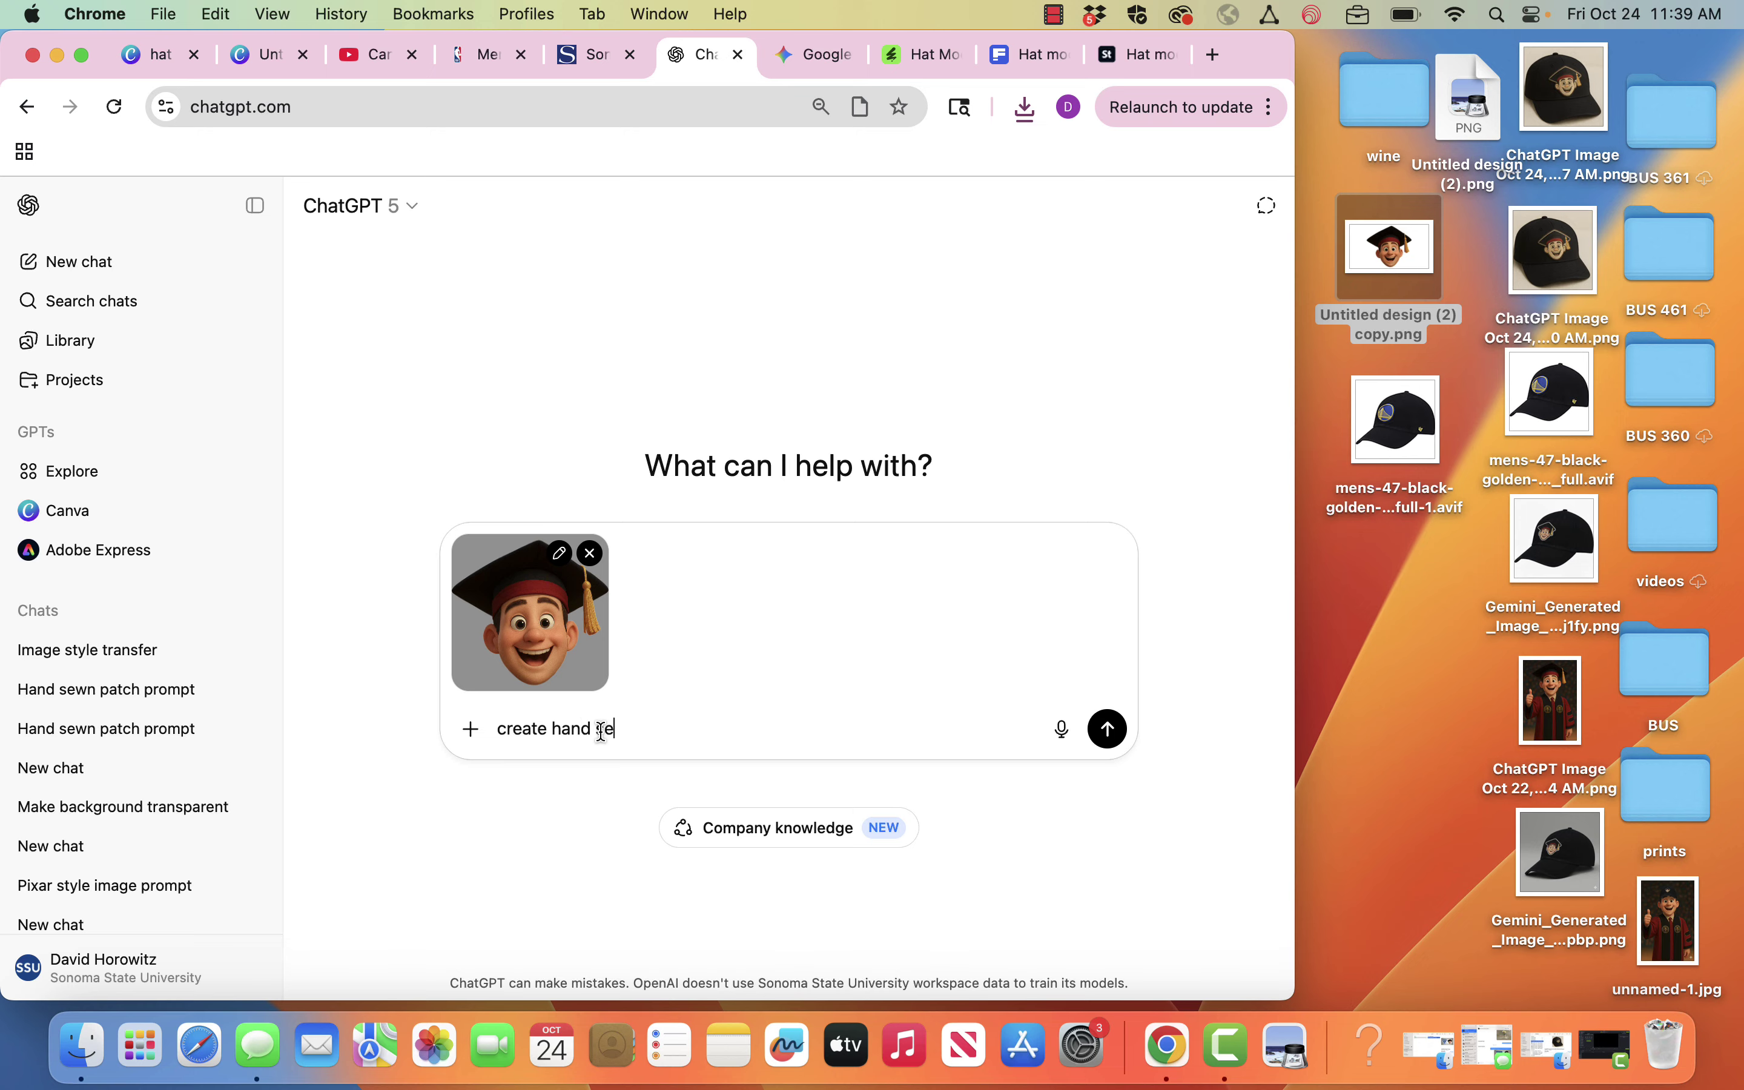
text(wn stitched patch)
key(Return)
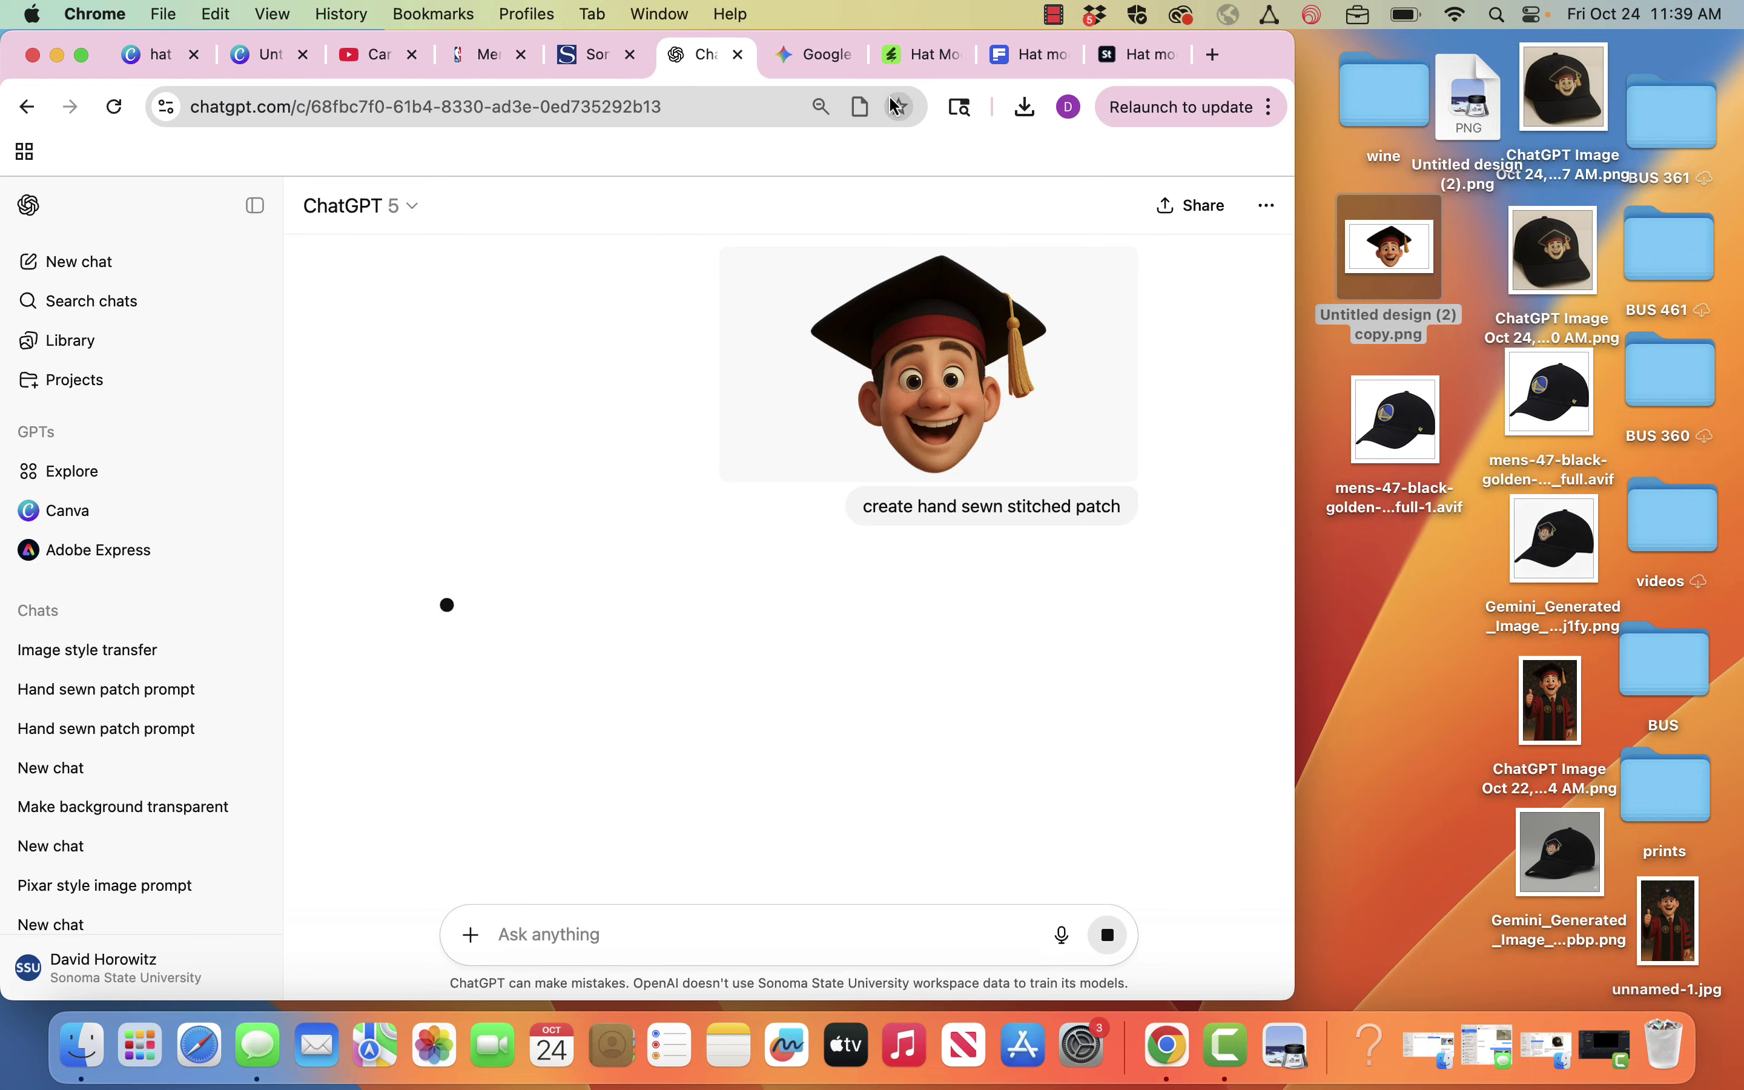
- Switch to Gemini, attach the same head PNG and submit the prompt "create hand sewn stitched patch"
click(804, 65)
drag(1393, 245, 635, 502)
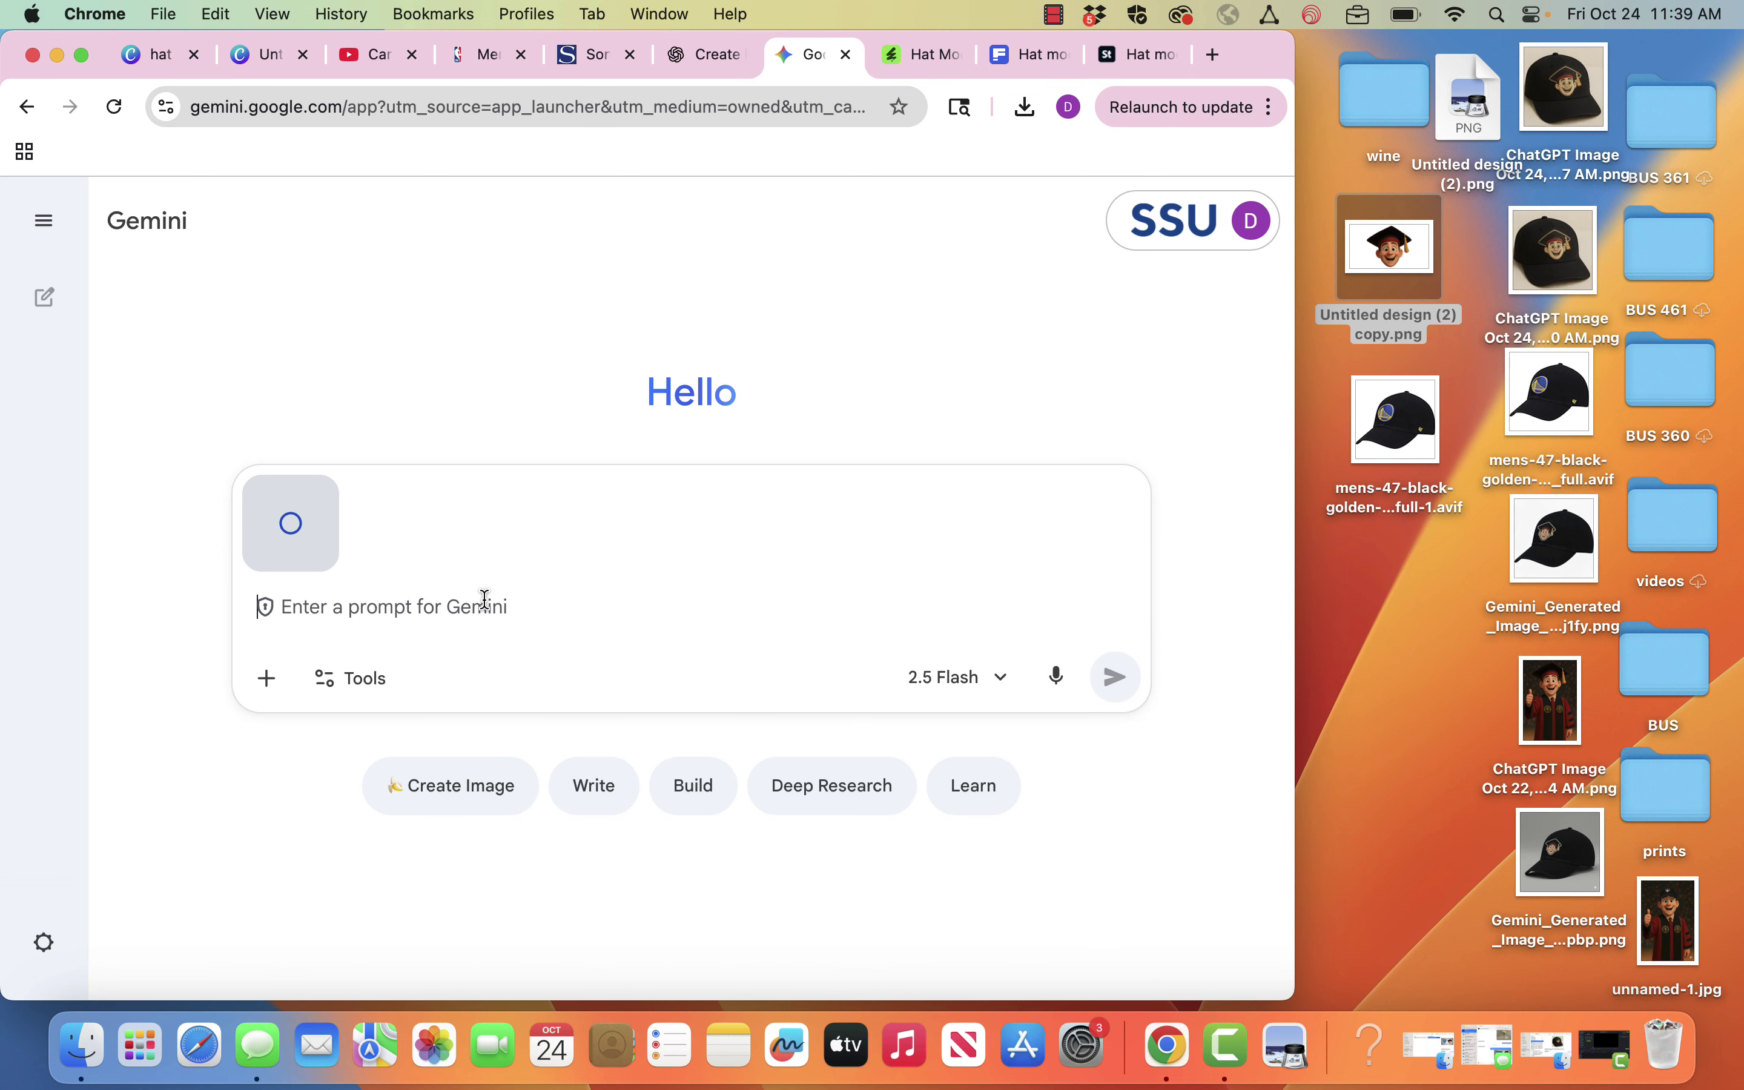
text(create )
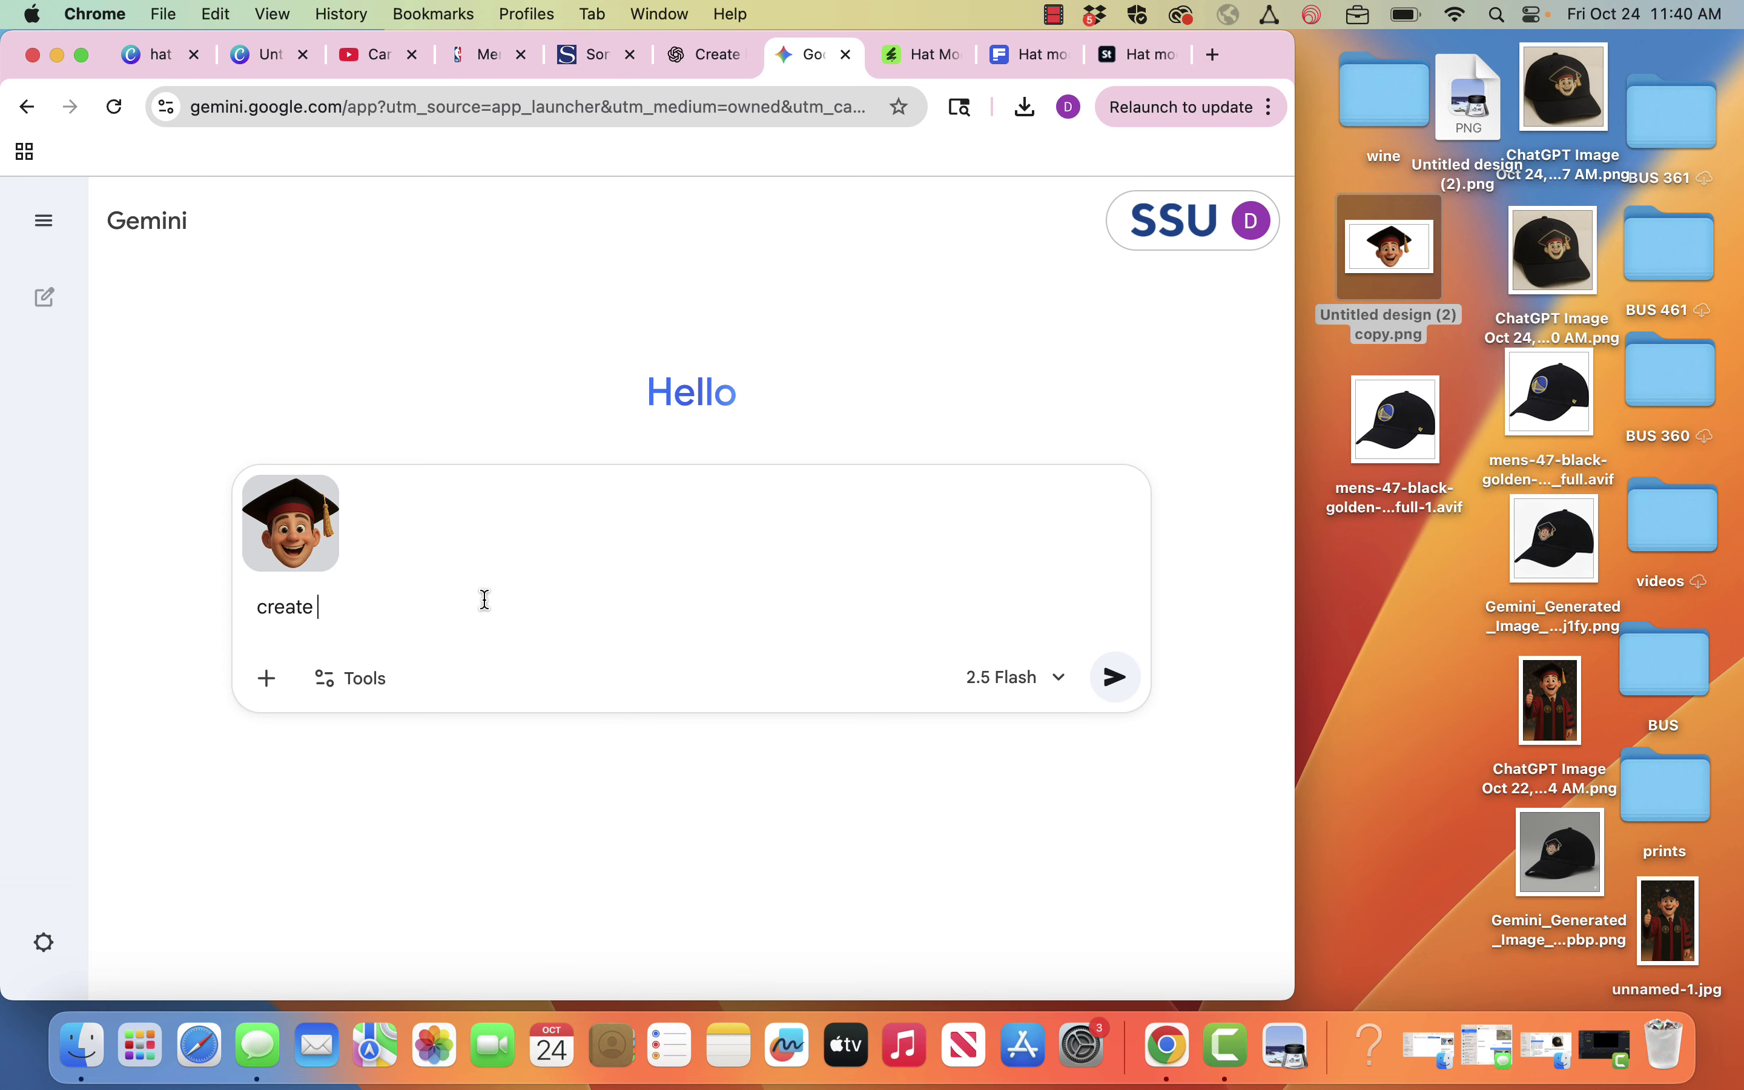
text(hand swe)
key(BackSpace)
key(BackSpace)
text(ewn stitched patch)
key(Return)
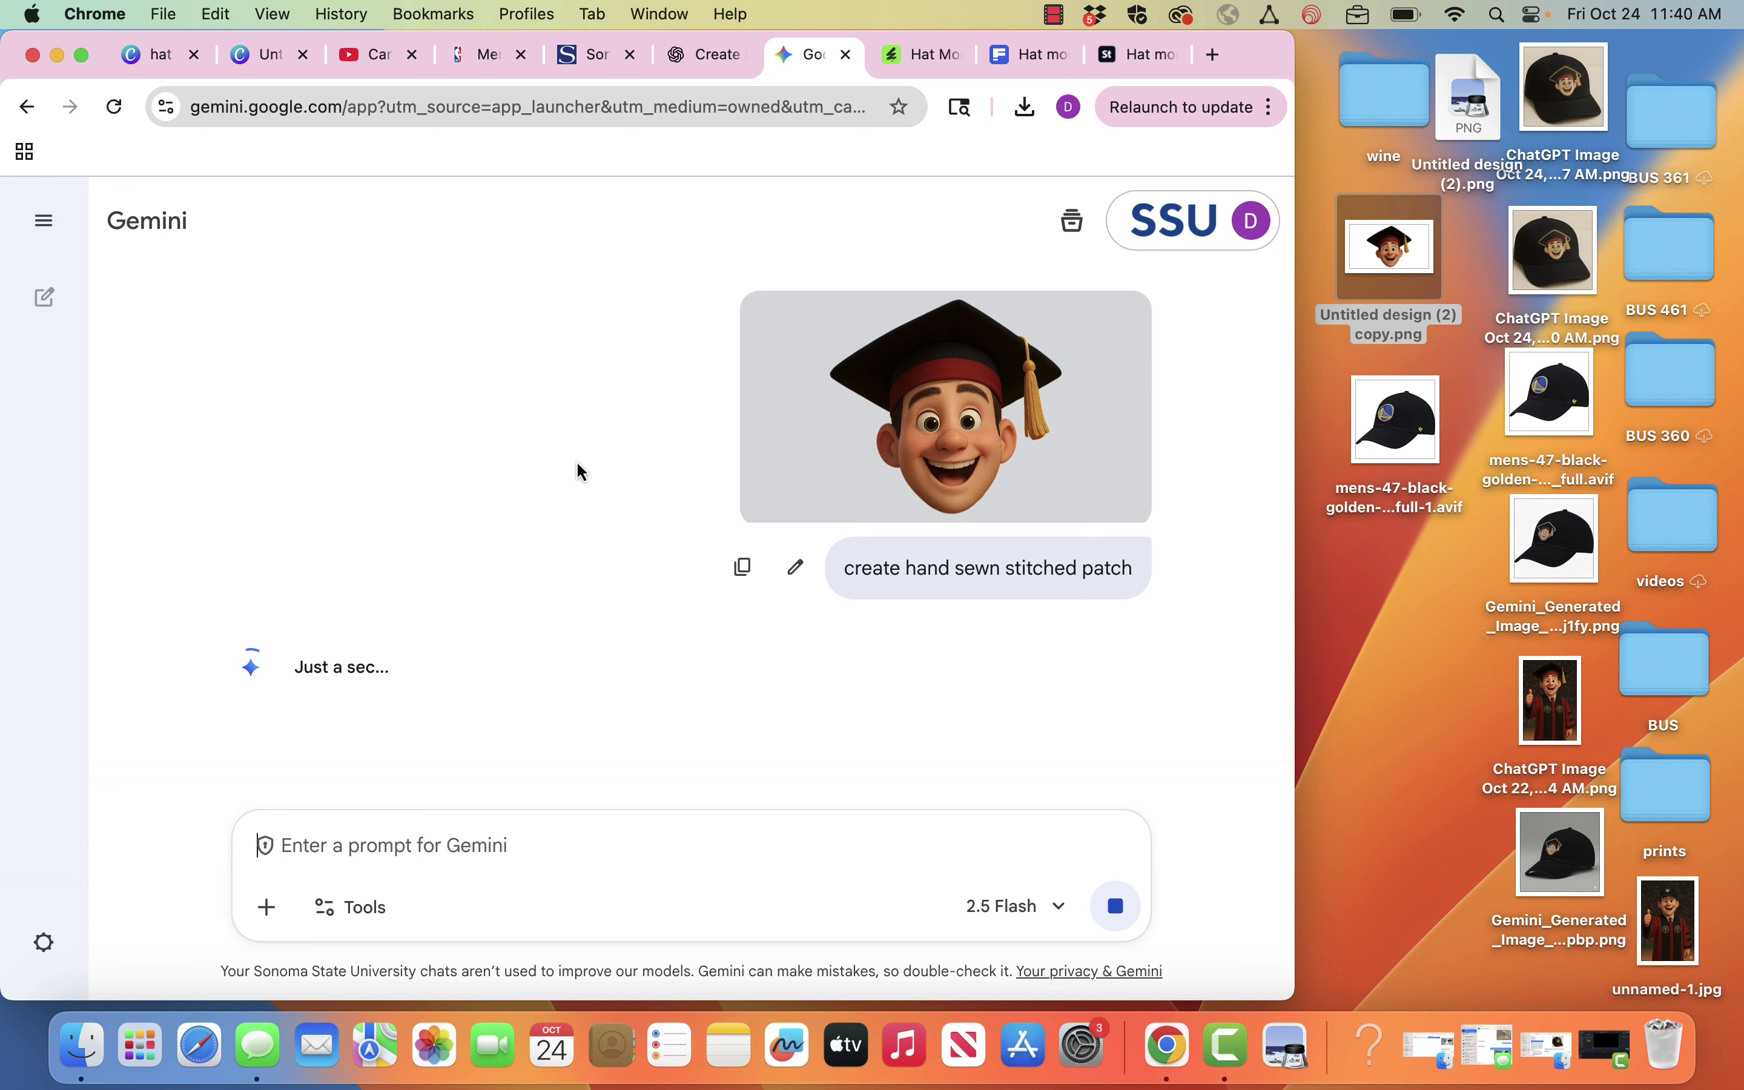
- Compare the stitched patch images generated by ChatGPT and Gemini
click(703, 56)
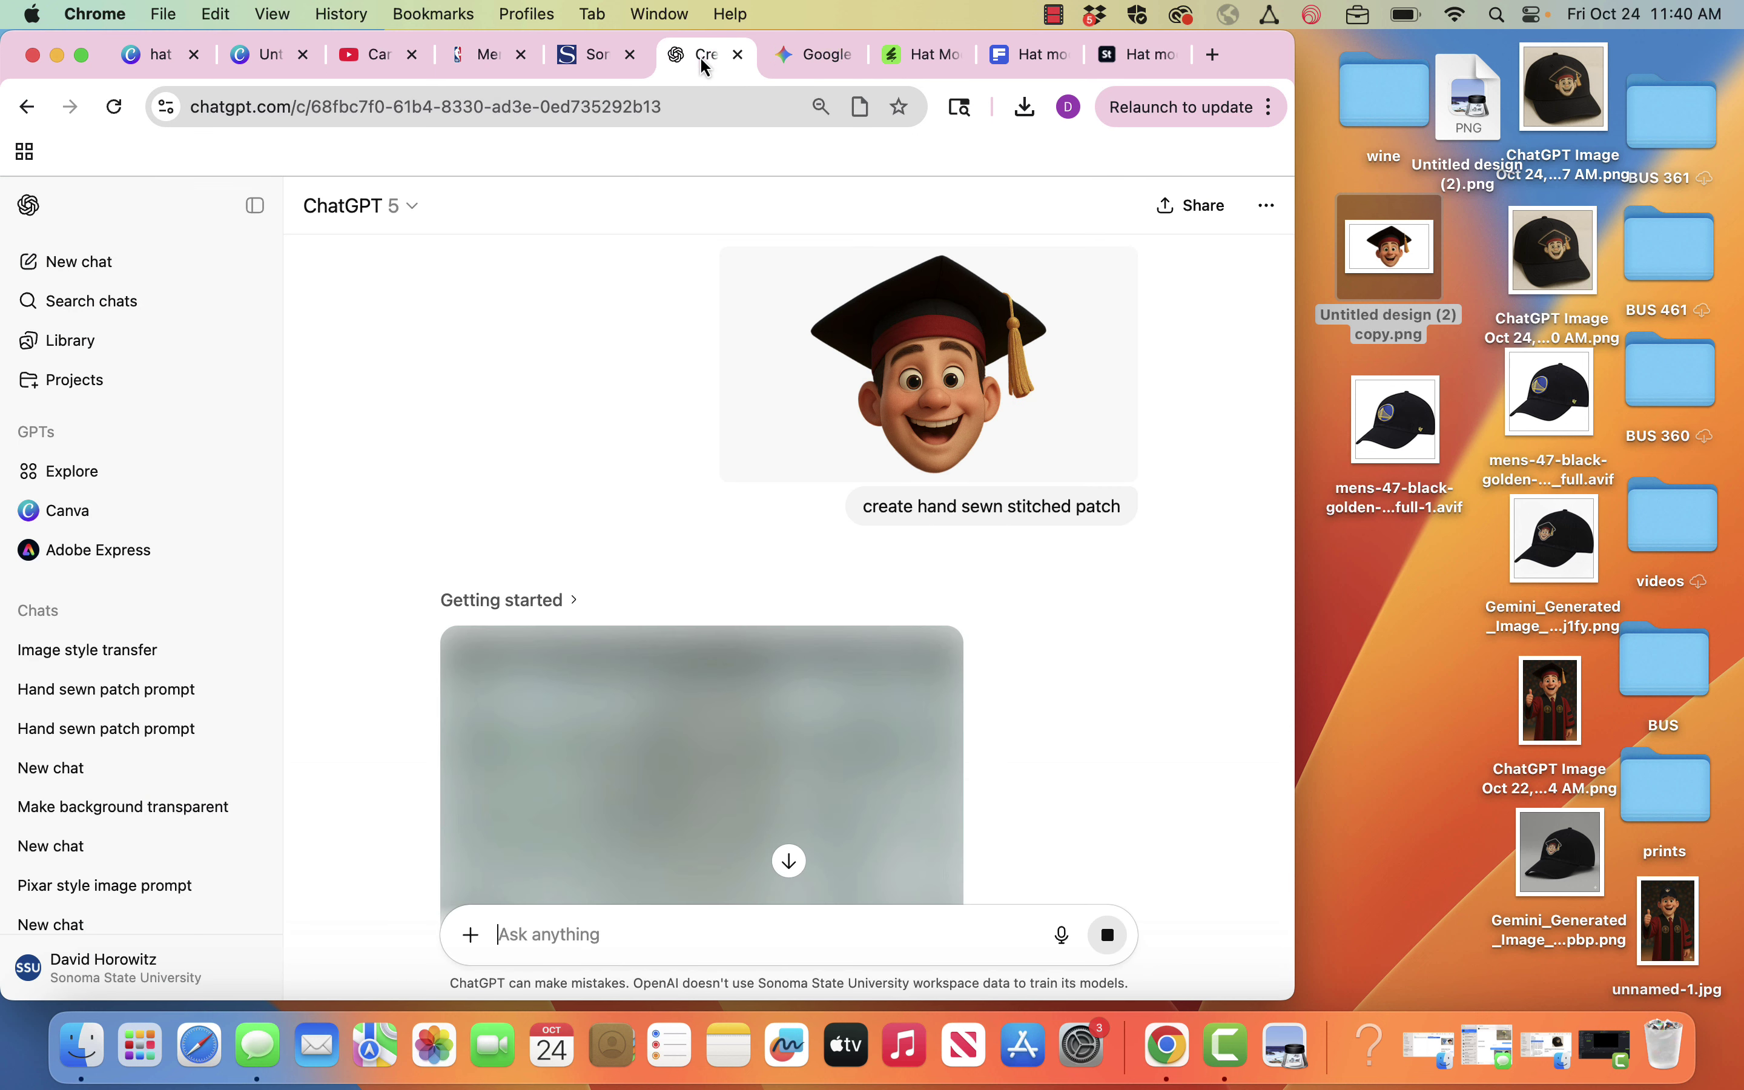
click(818, 65)
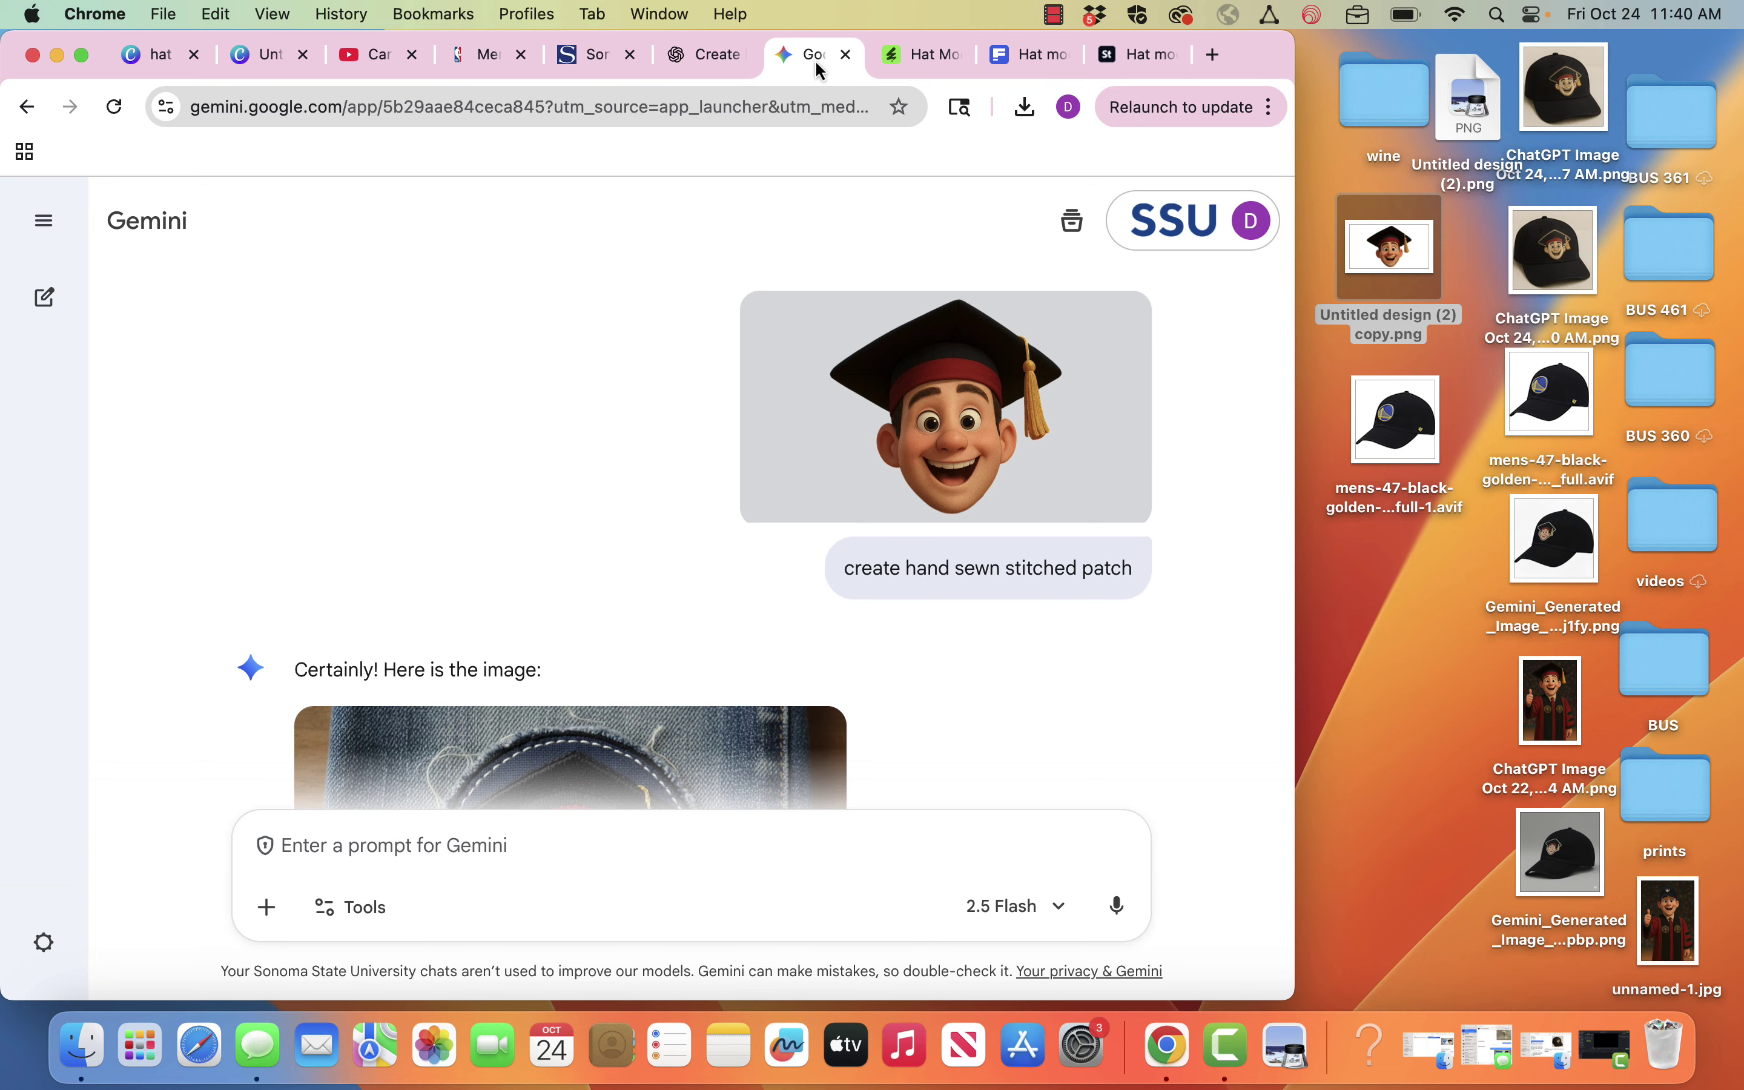
scroll(793, 291, down, 5)
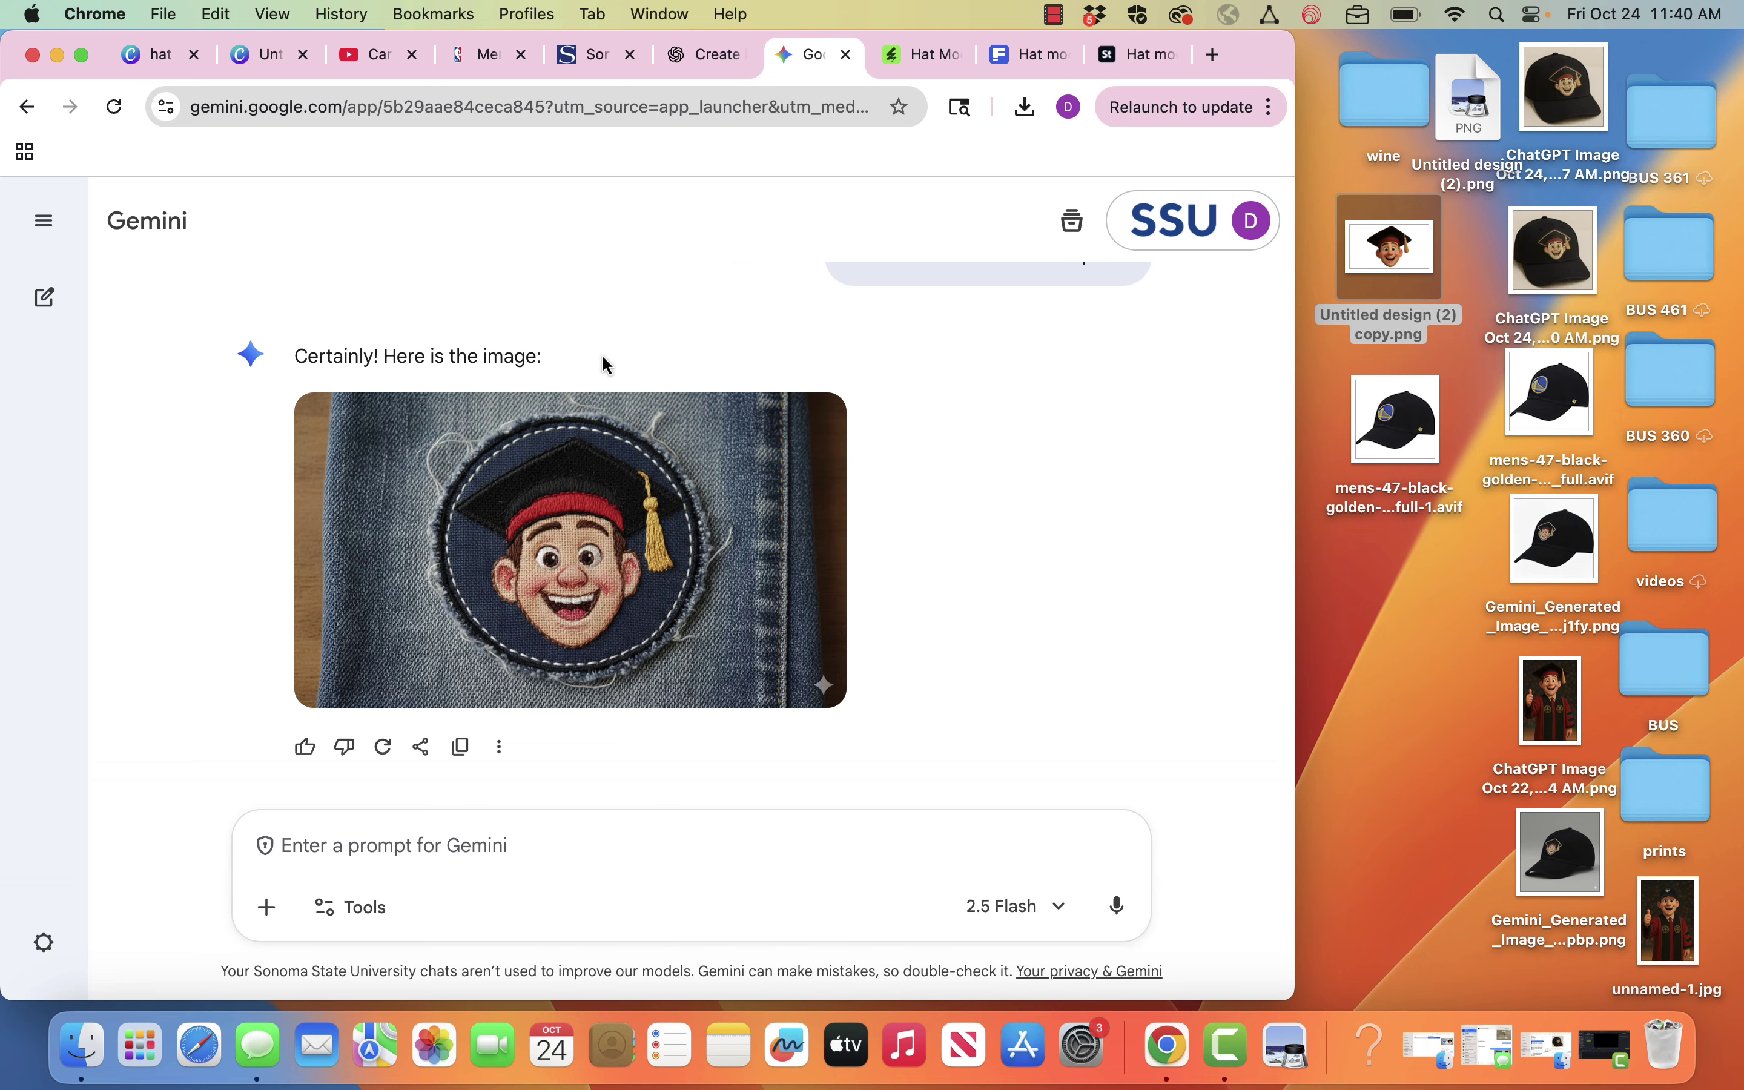
click(719, 60)
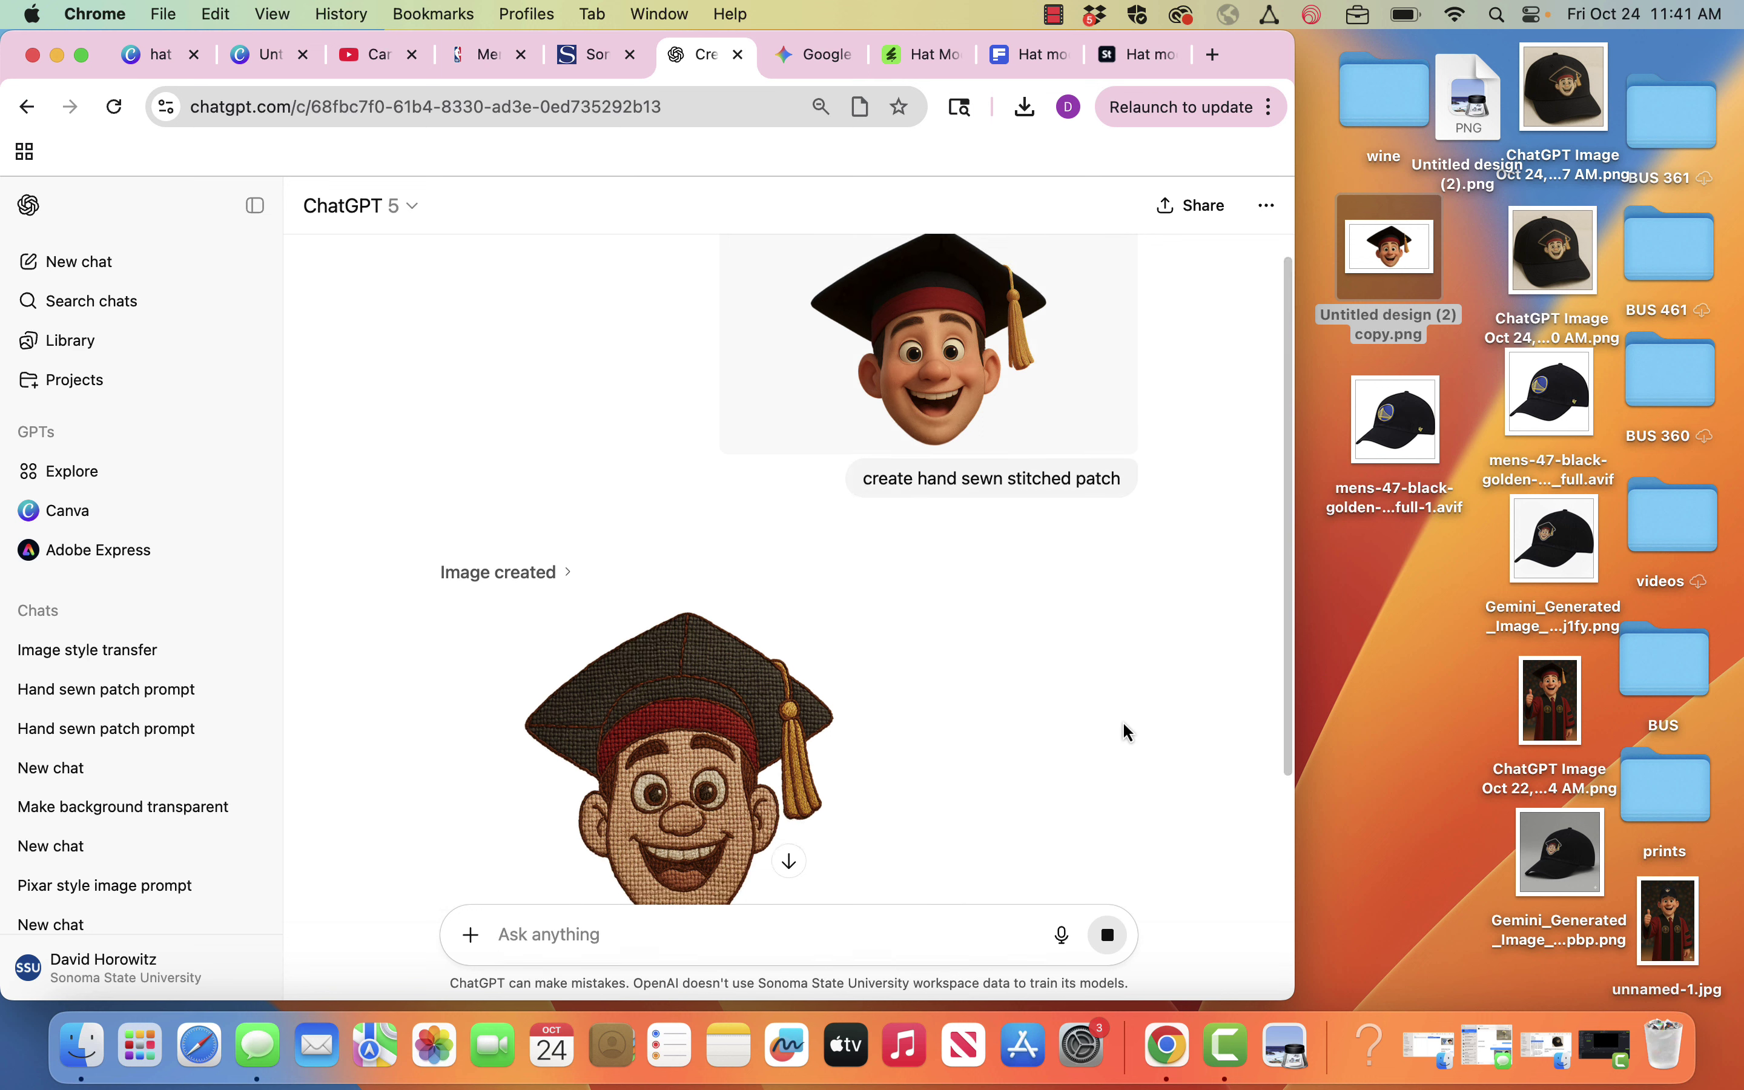
mouse_move(720, 674)
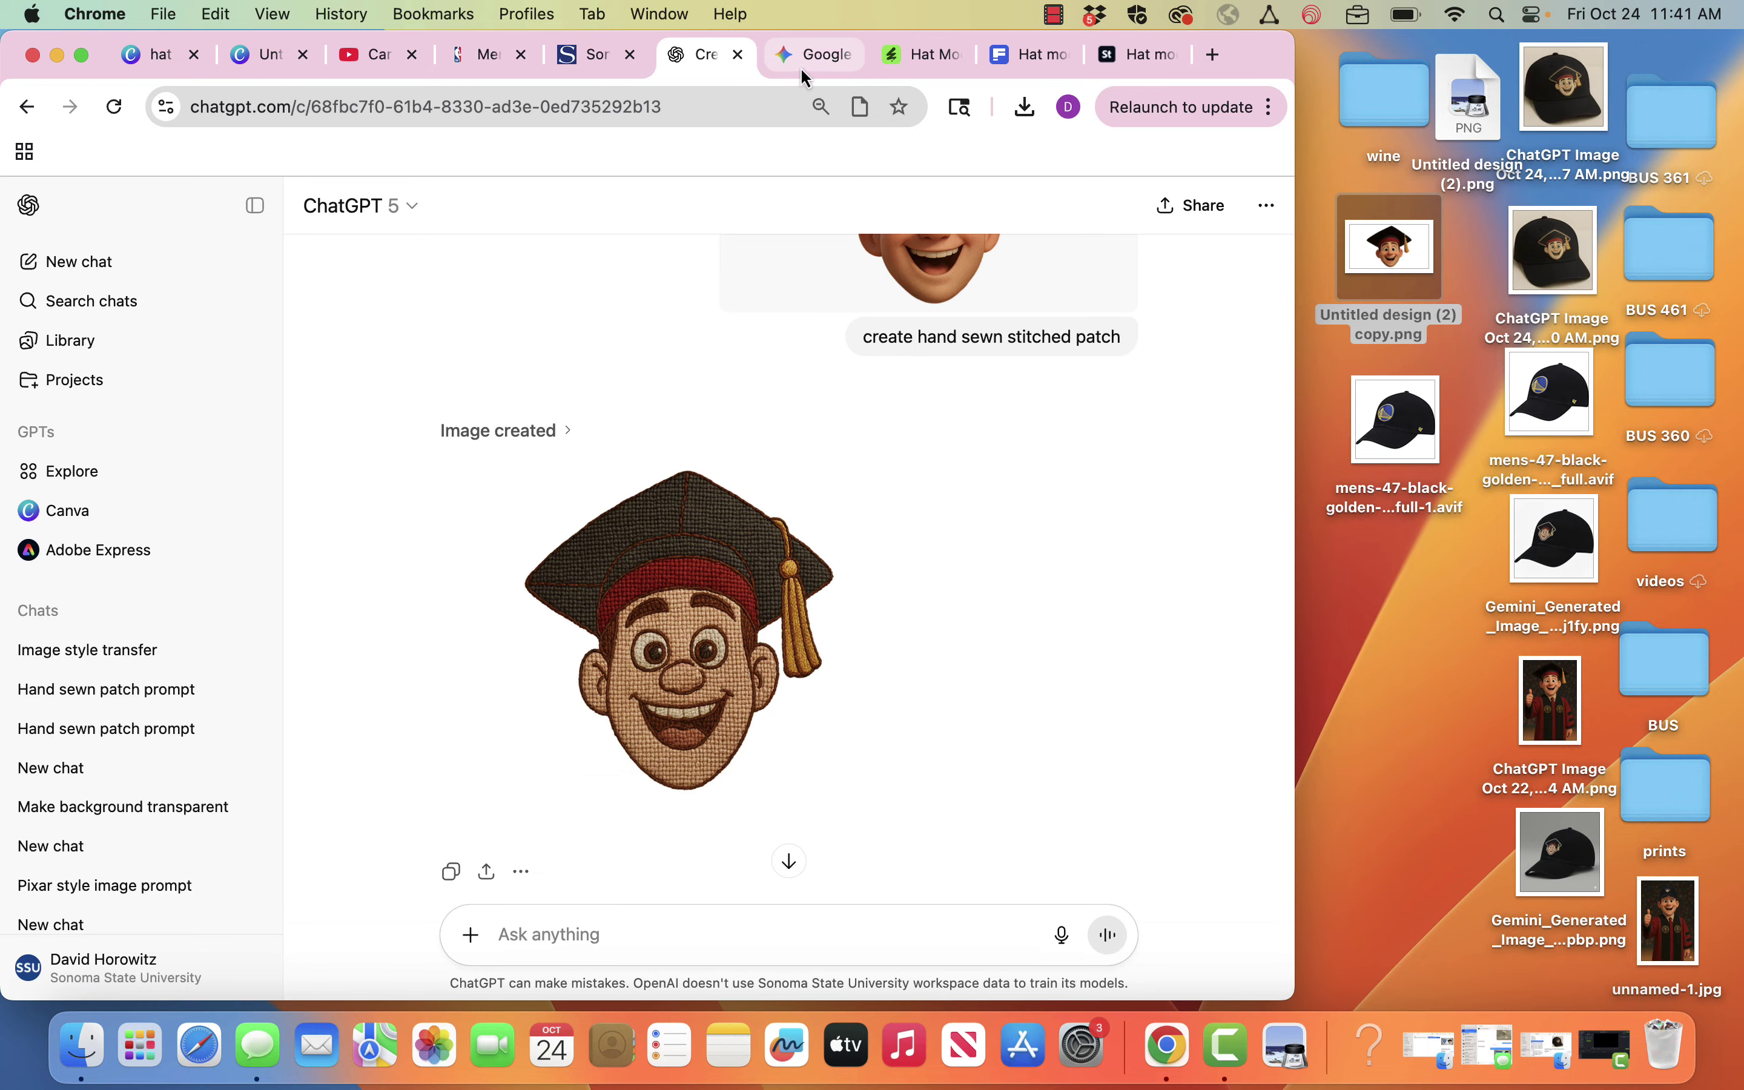
click(811, 60)
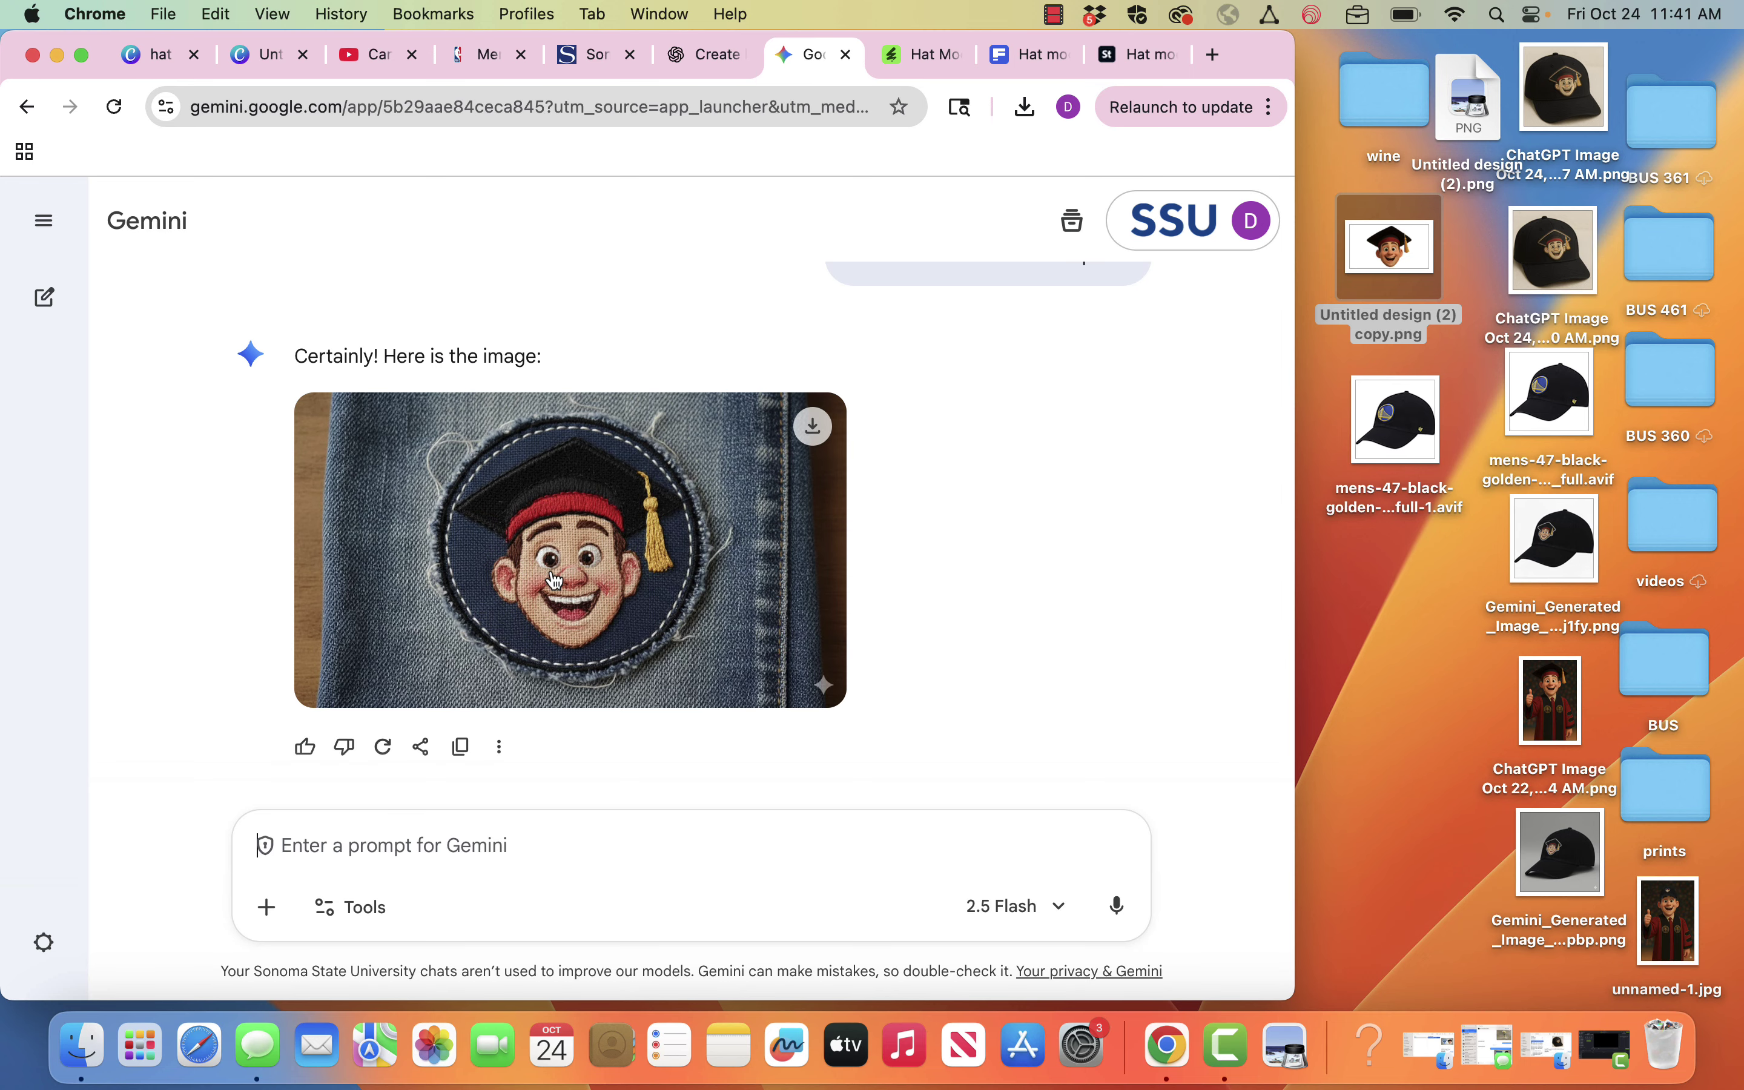
scroll(574, 462, up, 3)
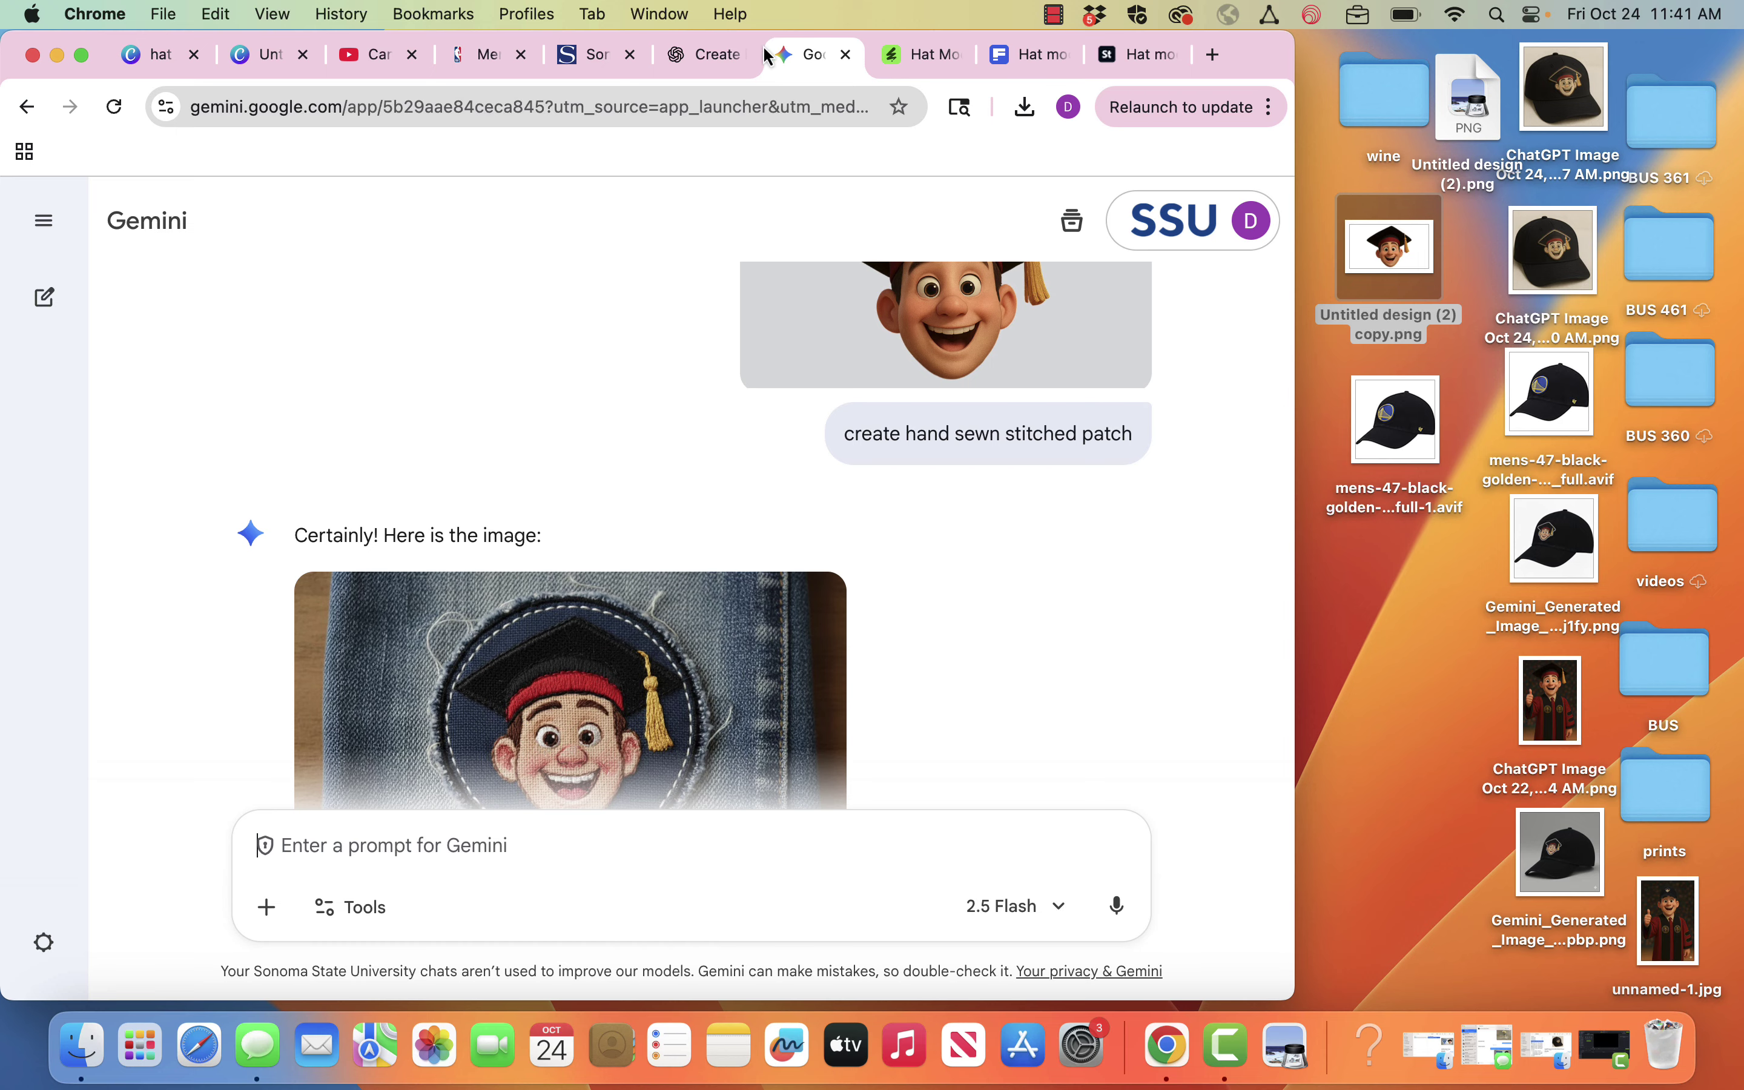
scroll(710, 555, down, 3)
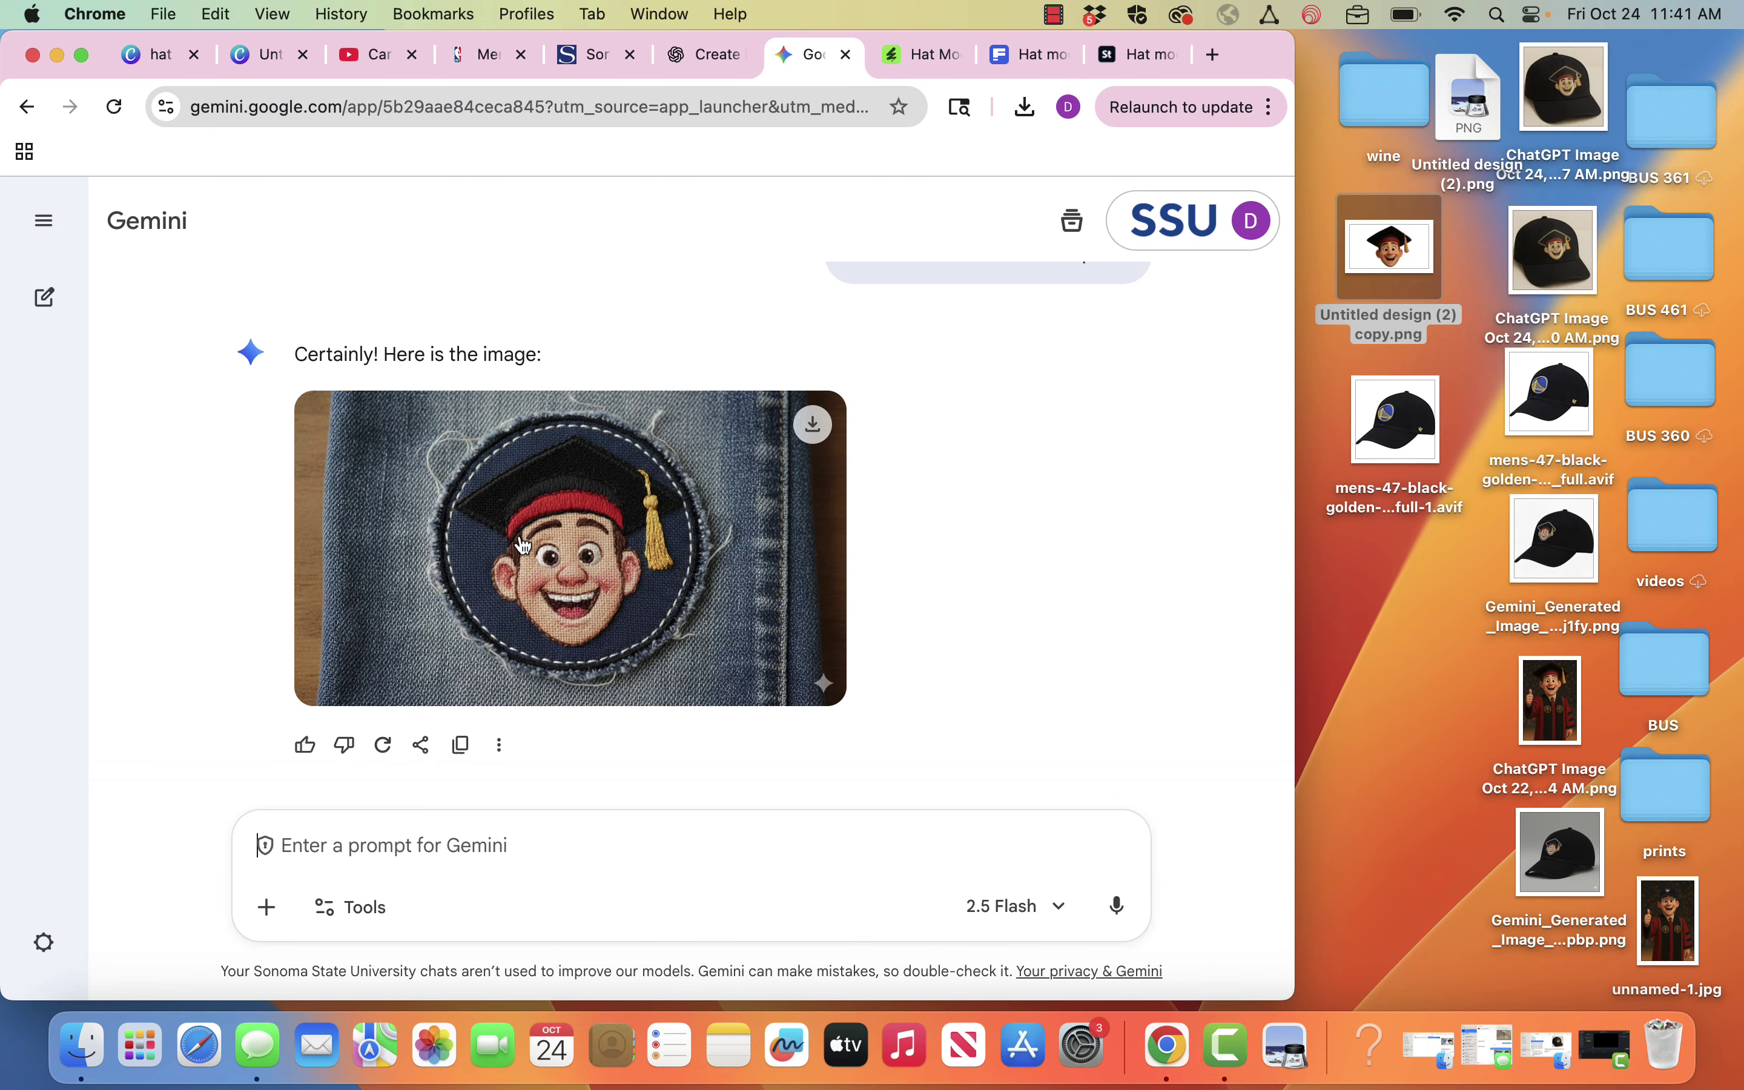
- Download ChatGPT's stitched head image and place the file on the desktop below the hat image
click(710, 52)
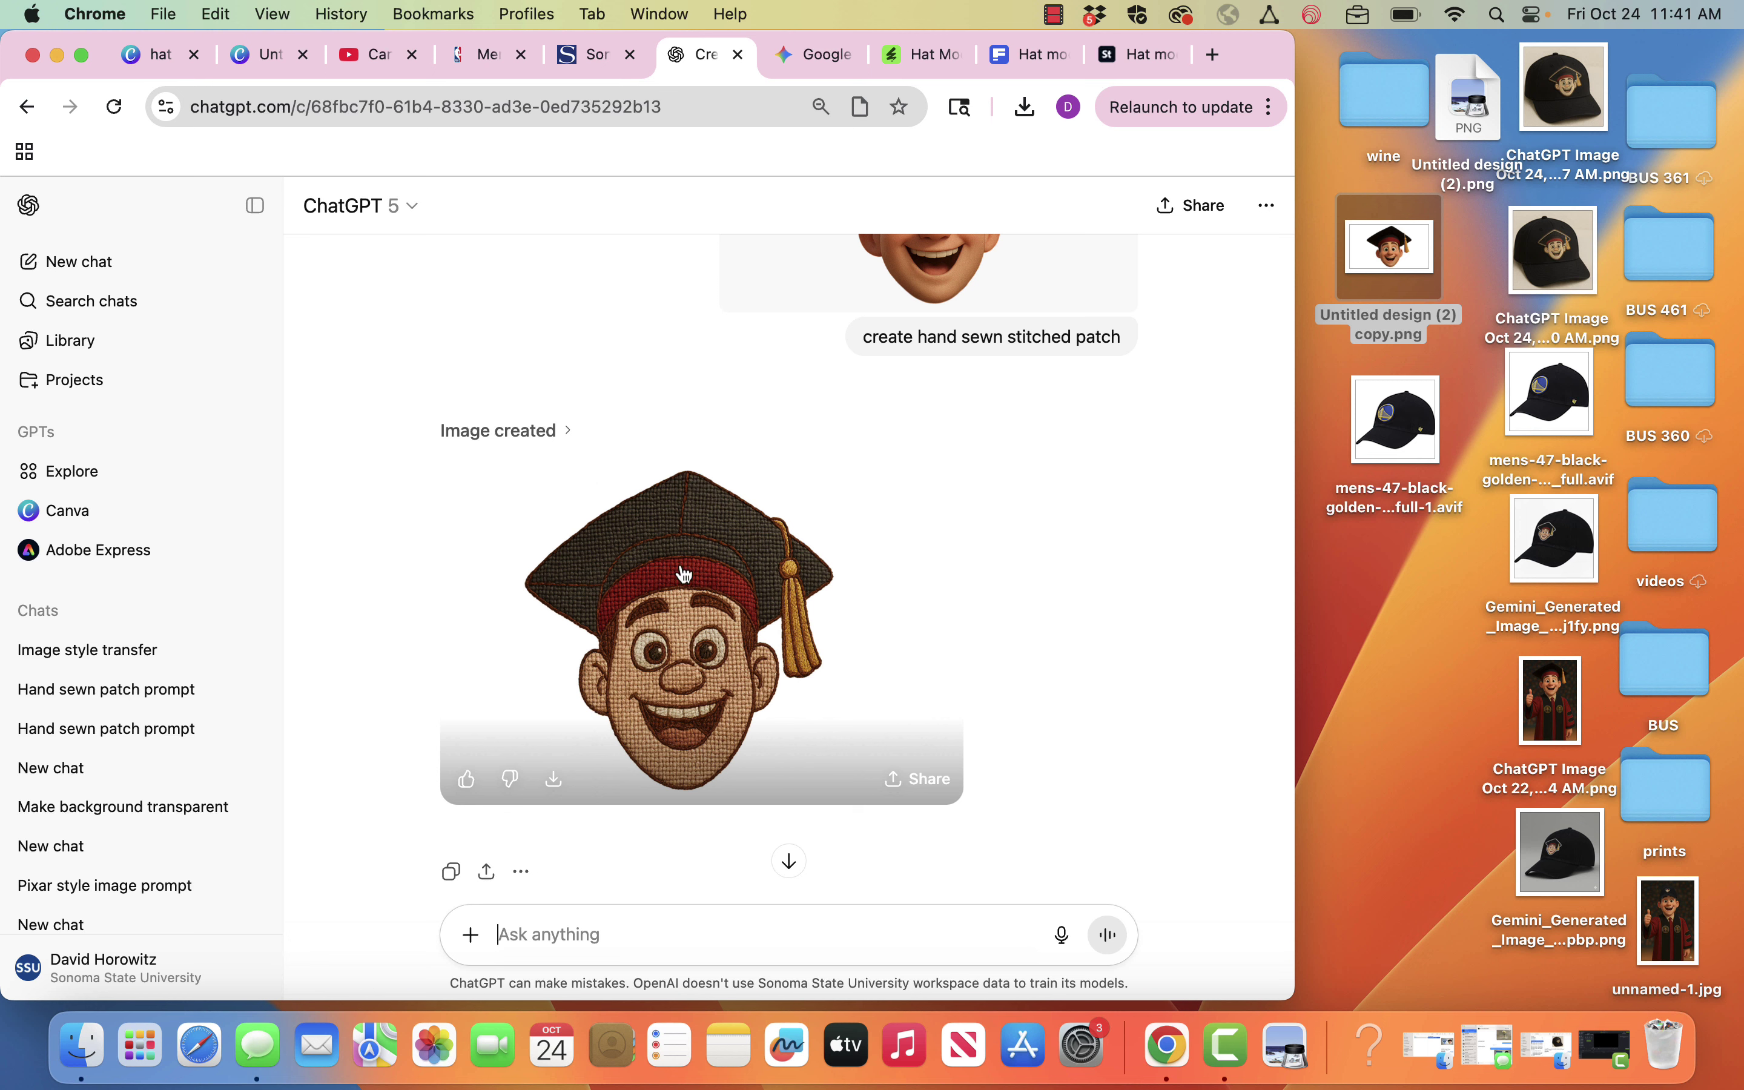
click(570, 778)
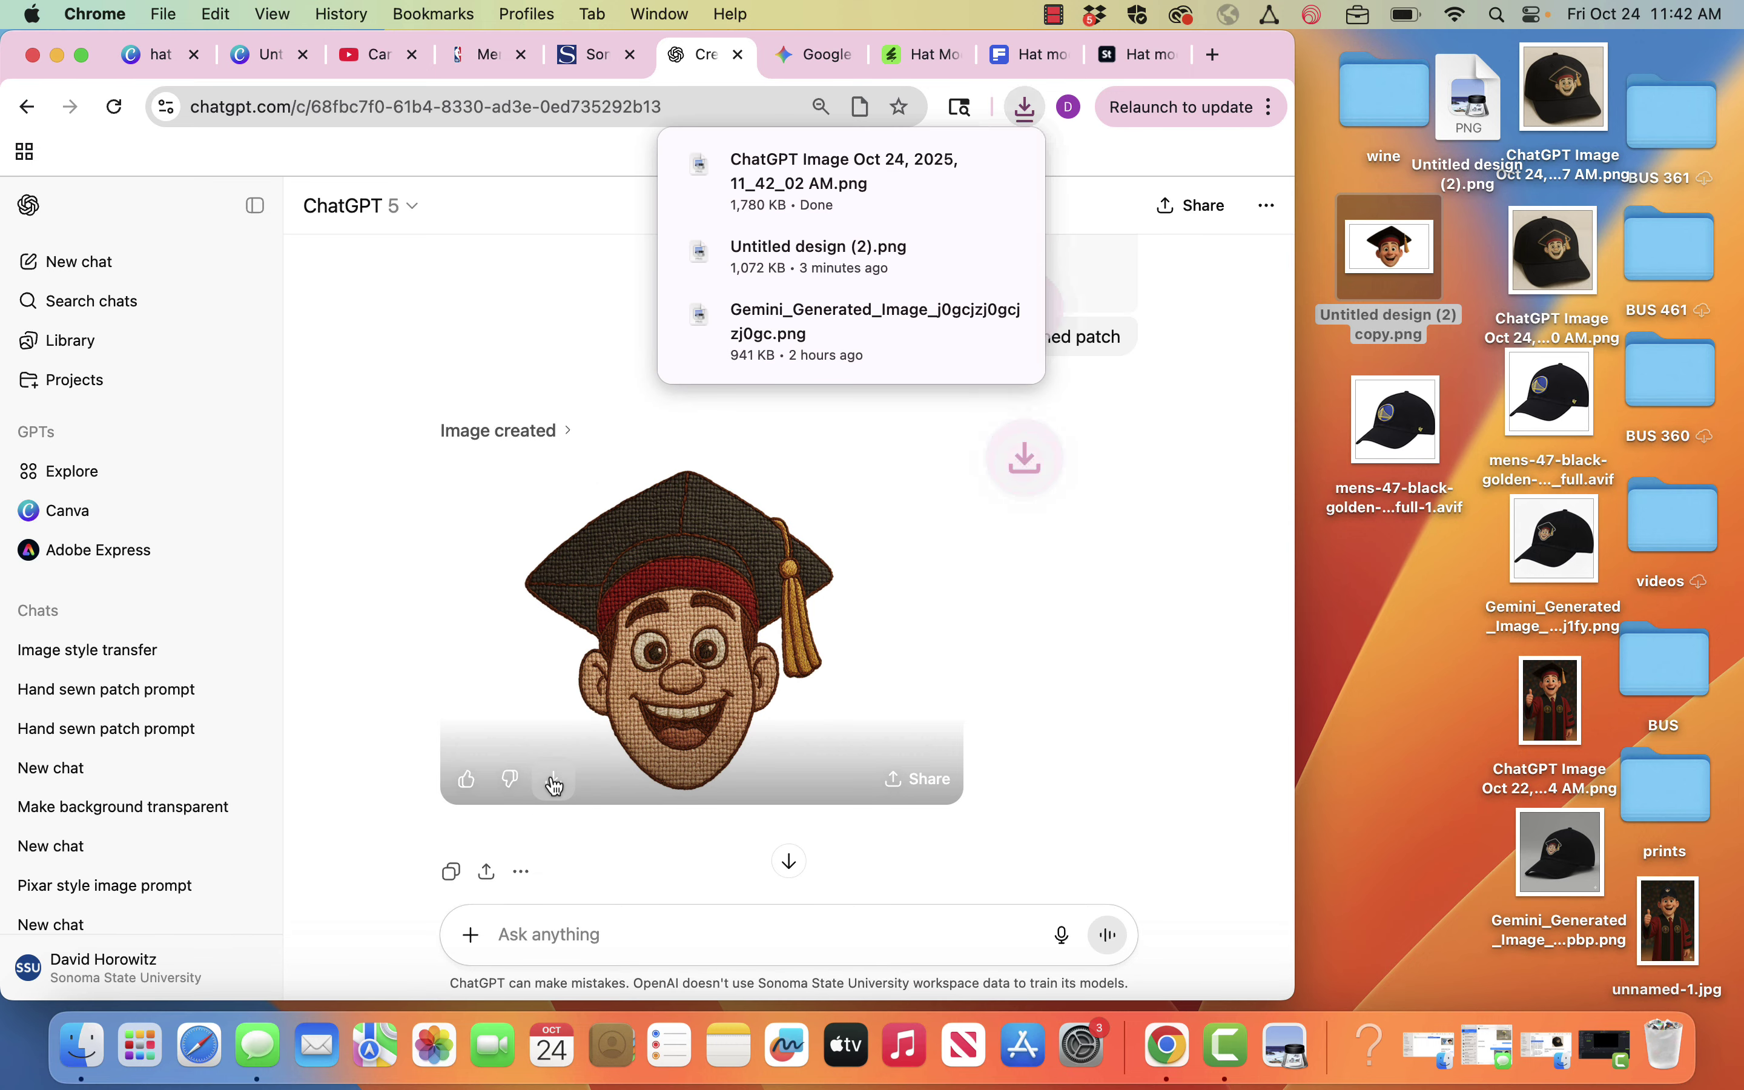
drag(794, 182, 1425, 624)
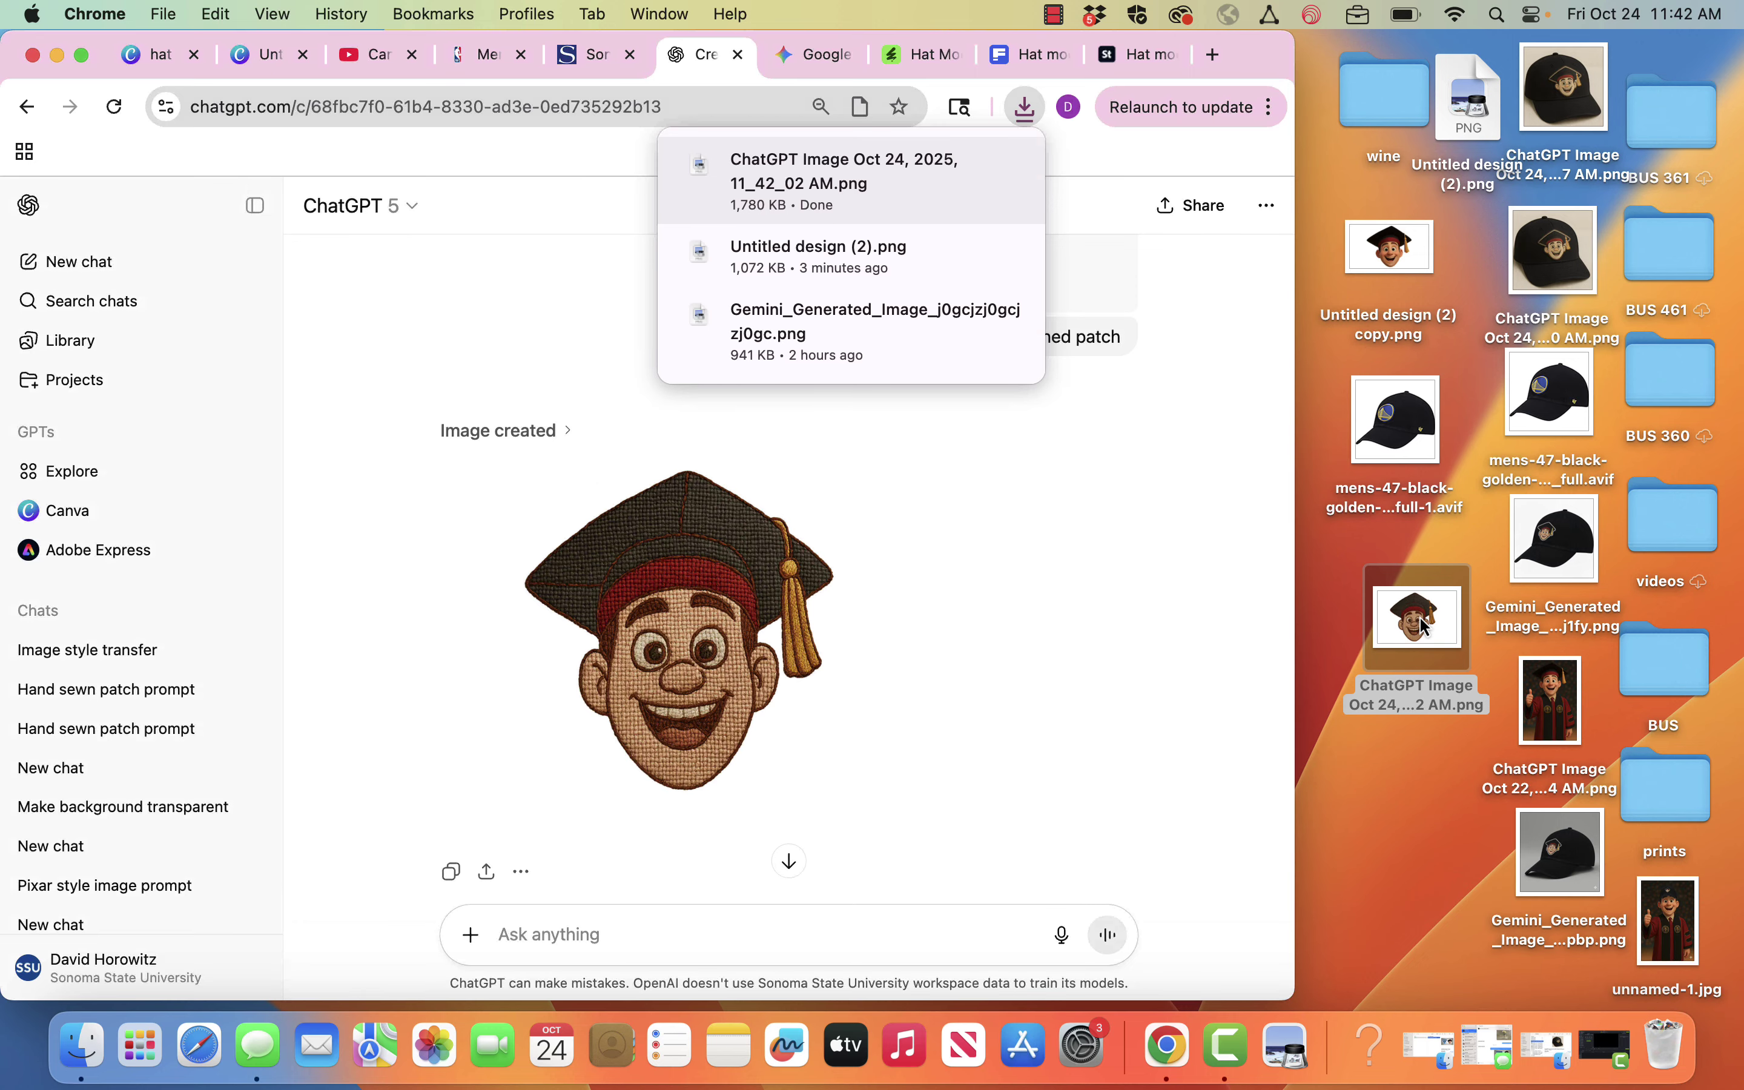
- In Gemini, attach the original head and hat images and submit "put the head on the hat where the blue patch is and redraw the head as a stiched patch"
click(811, 55)
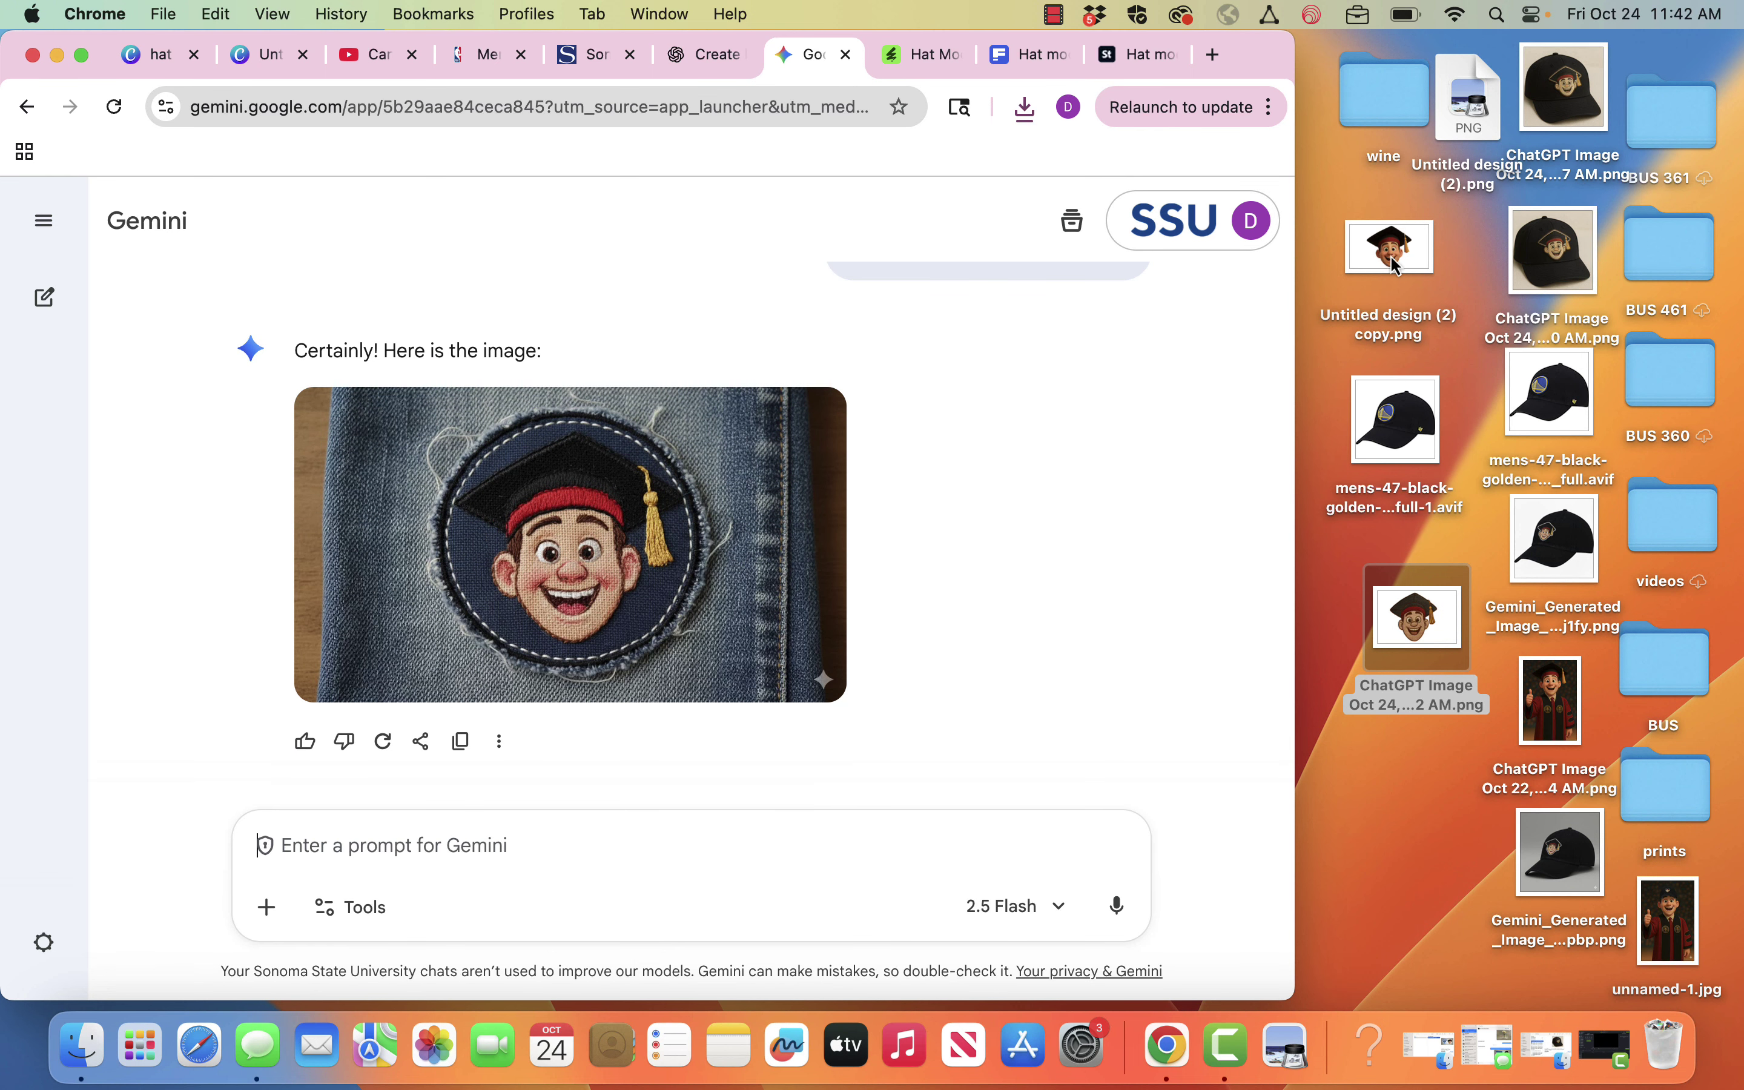
drag(1389, 255, 569, 793)
drag(1369, 424, 497, 767)
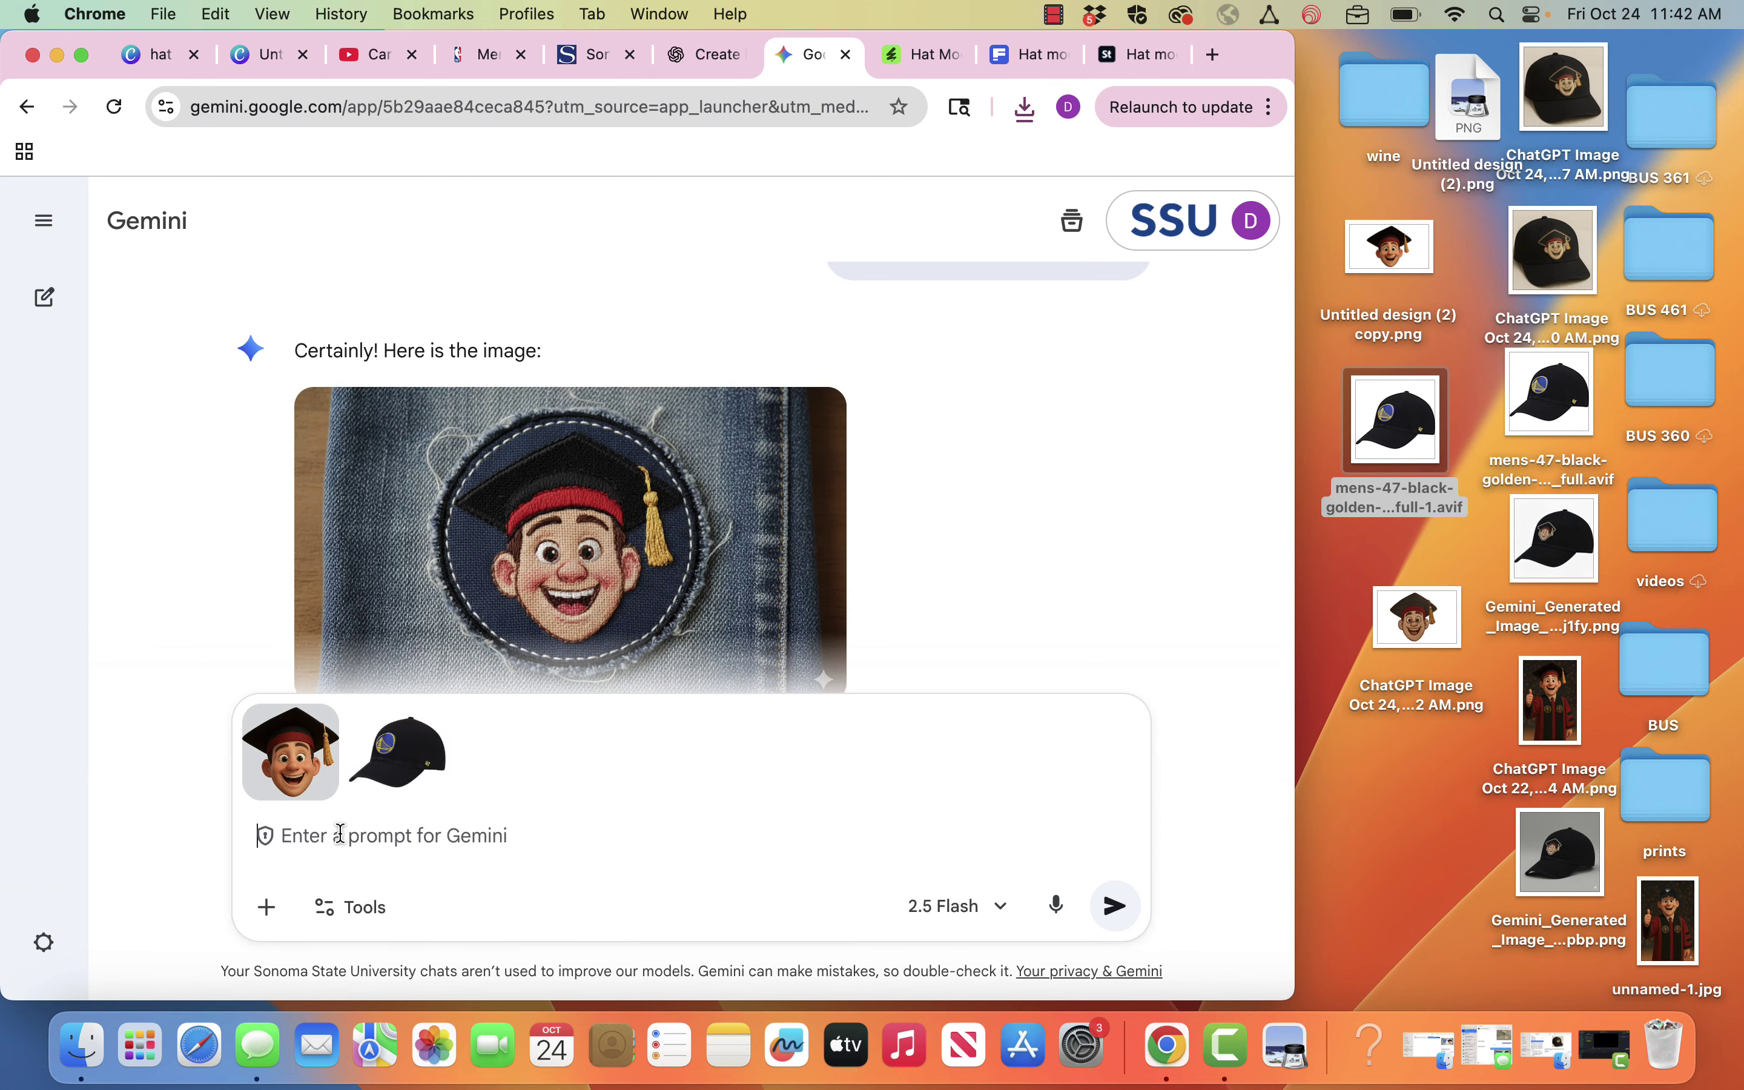
text(put the haad on the hat where the blue patch is)
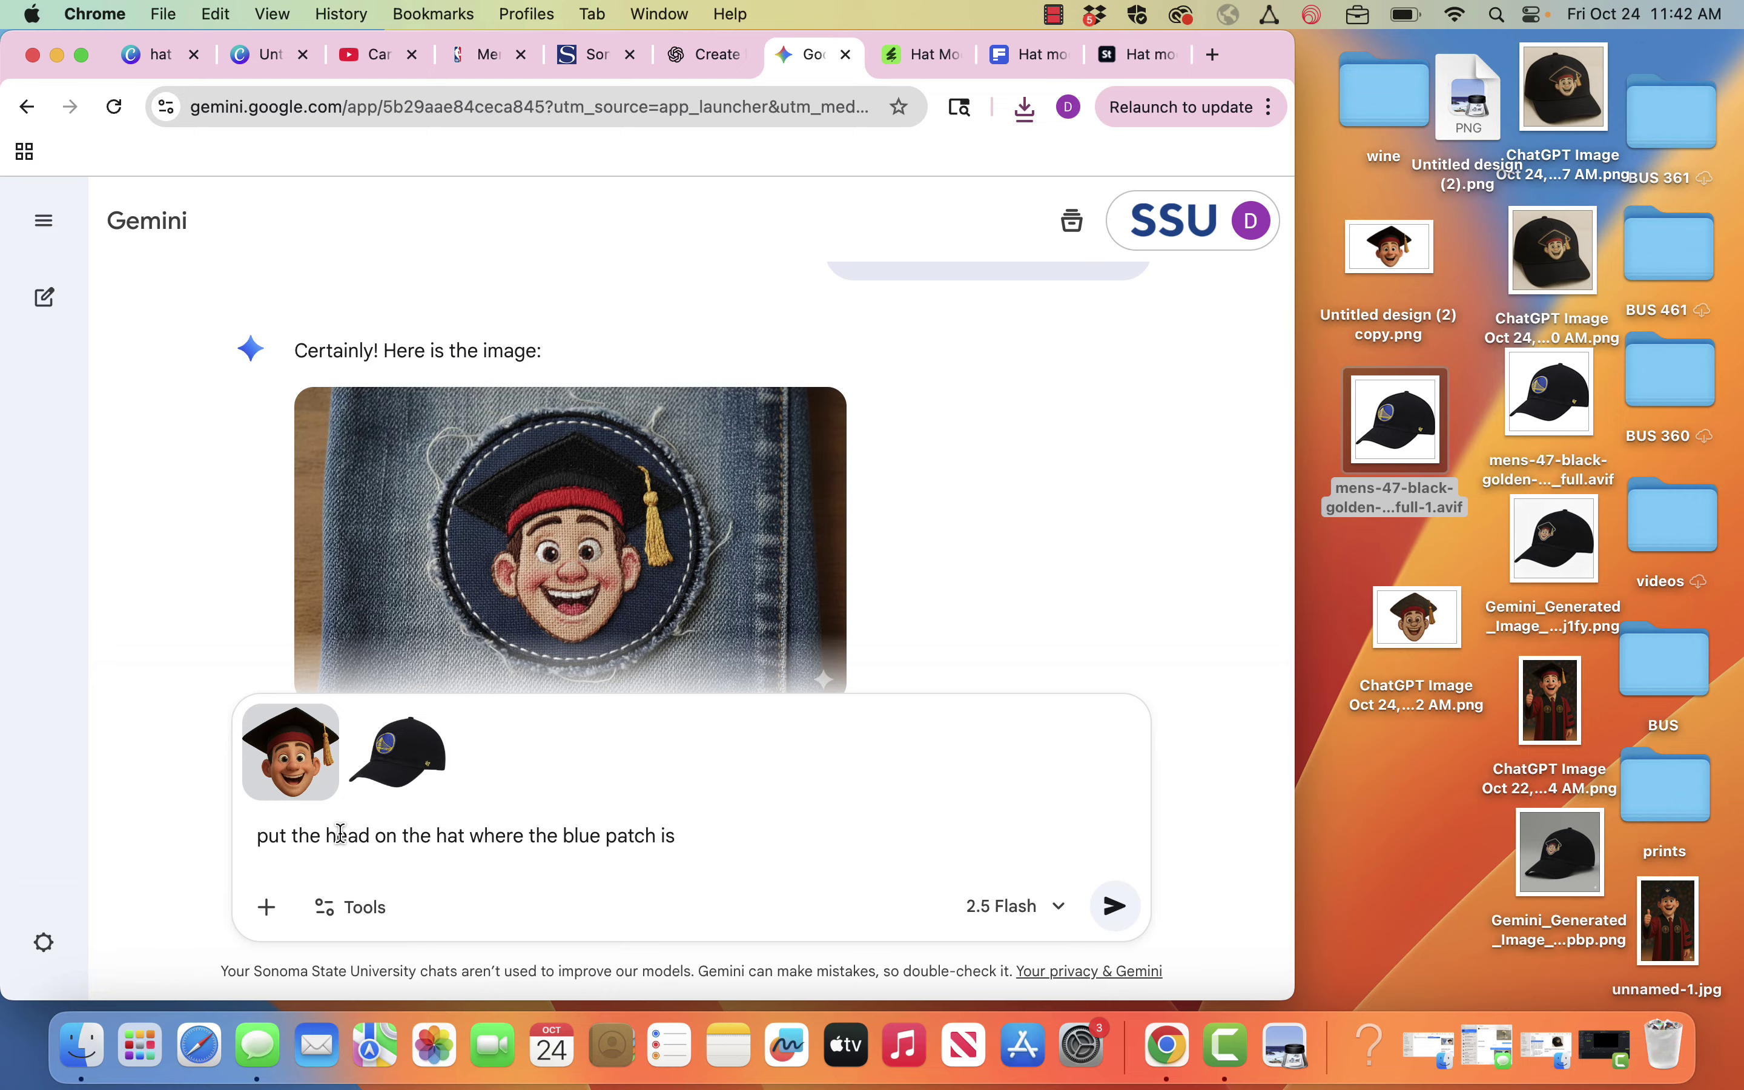
text( and redw)
text(rw)
text(w the he)
text(ad as a stiched patch)
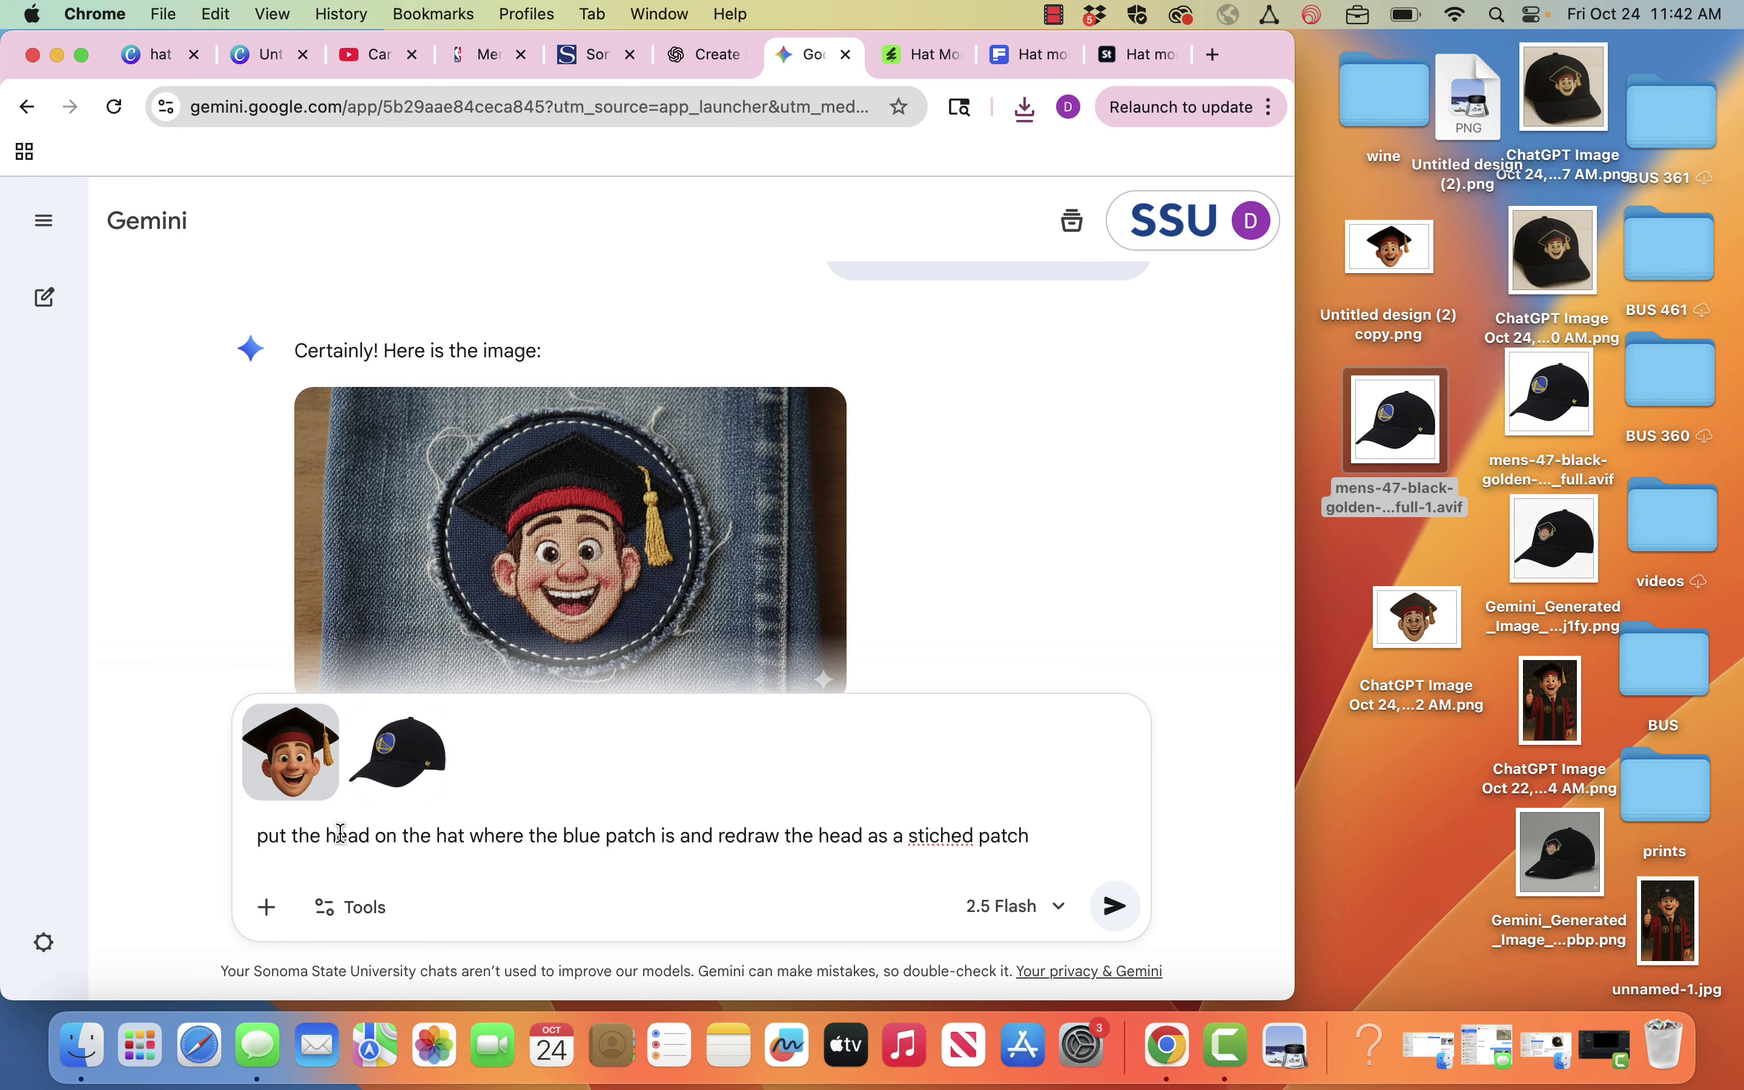
key(Return)
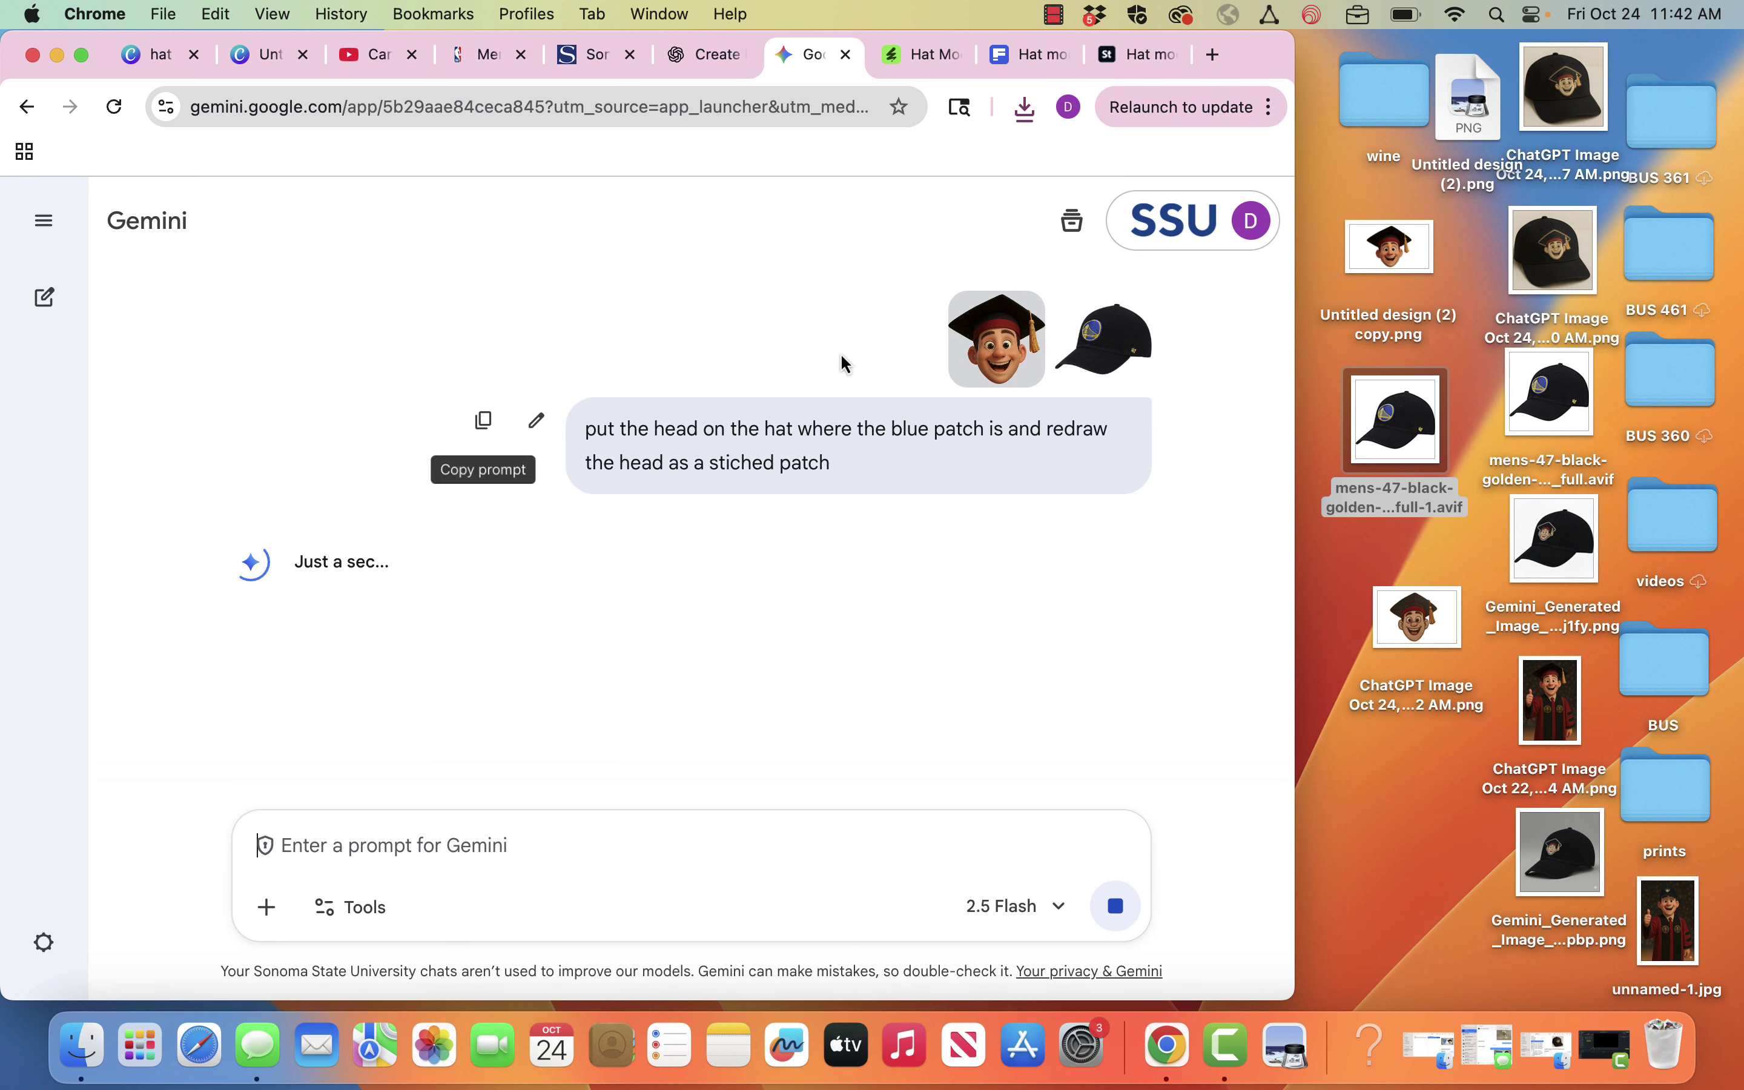
- In ChatGPT, attach the stitched head and the hat image and submit "put the head on the hat where the blue patch is"
click(716, 54)
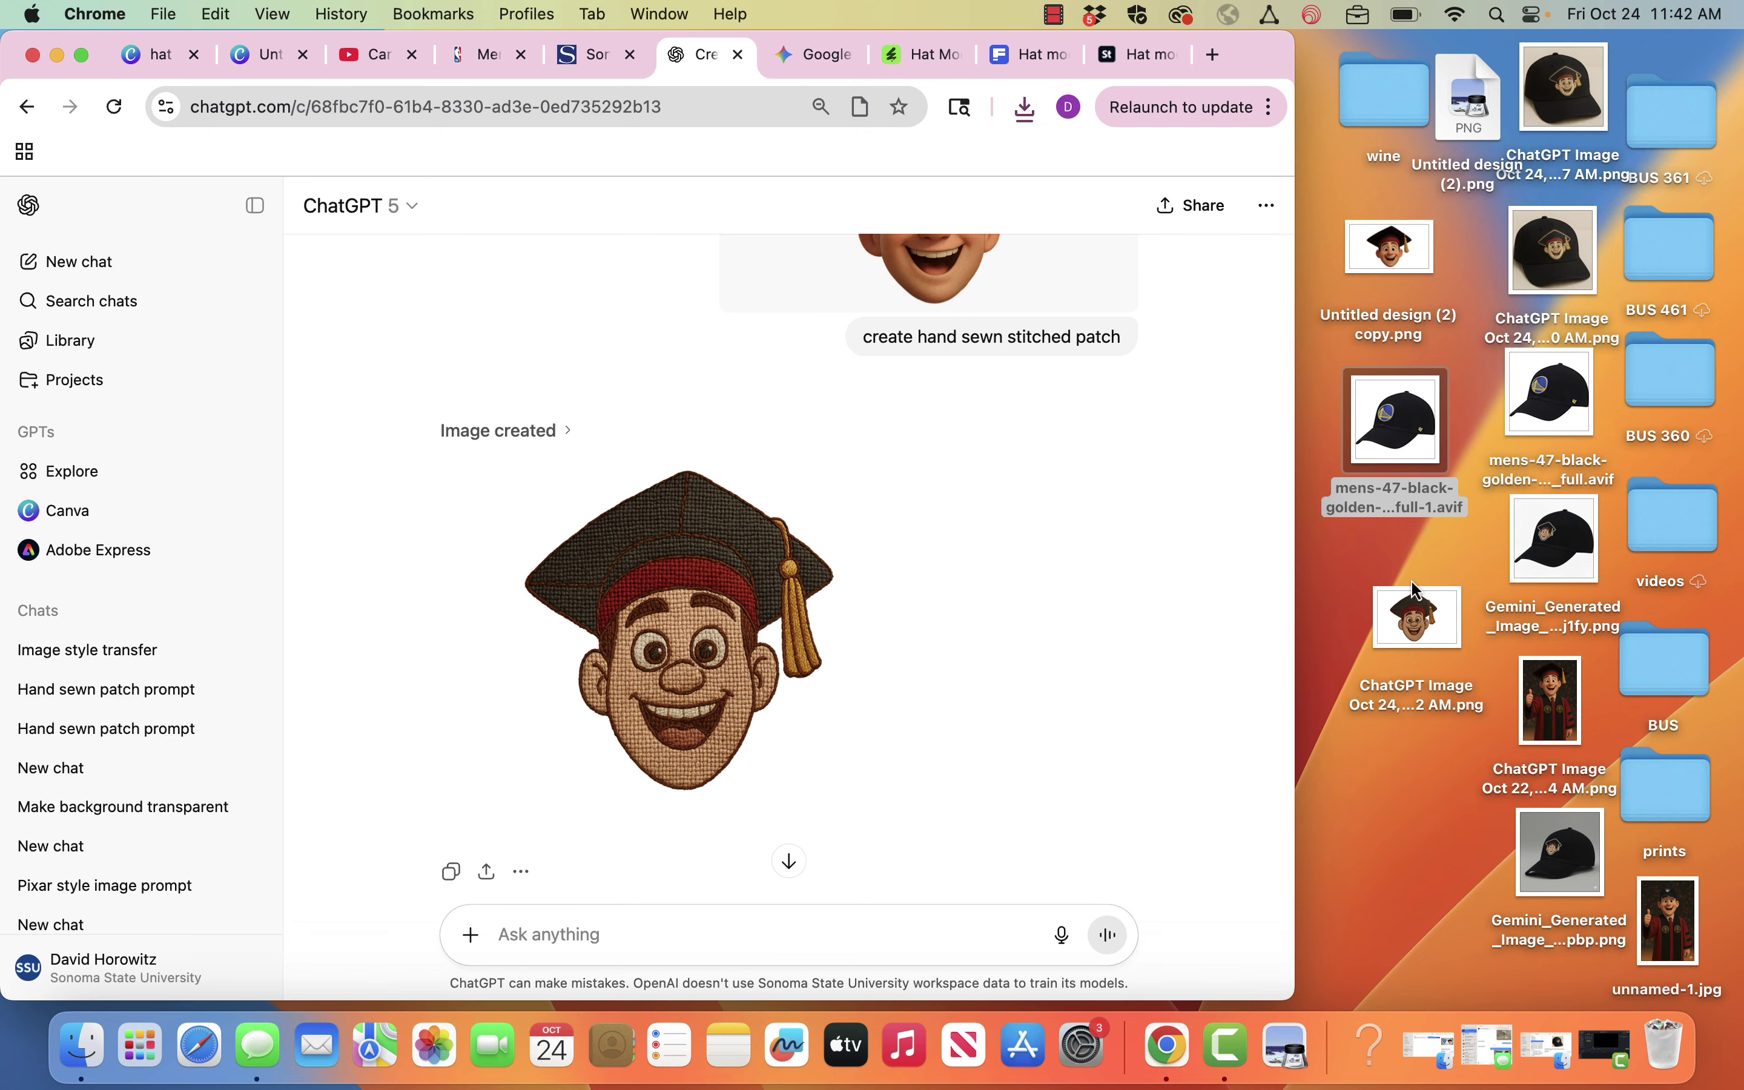
drag(1418, 617, 691, 947)
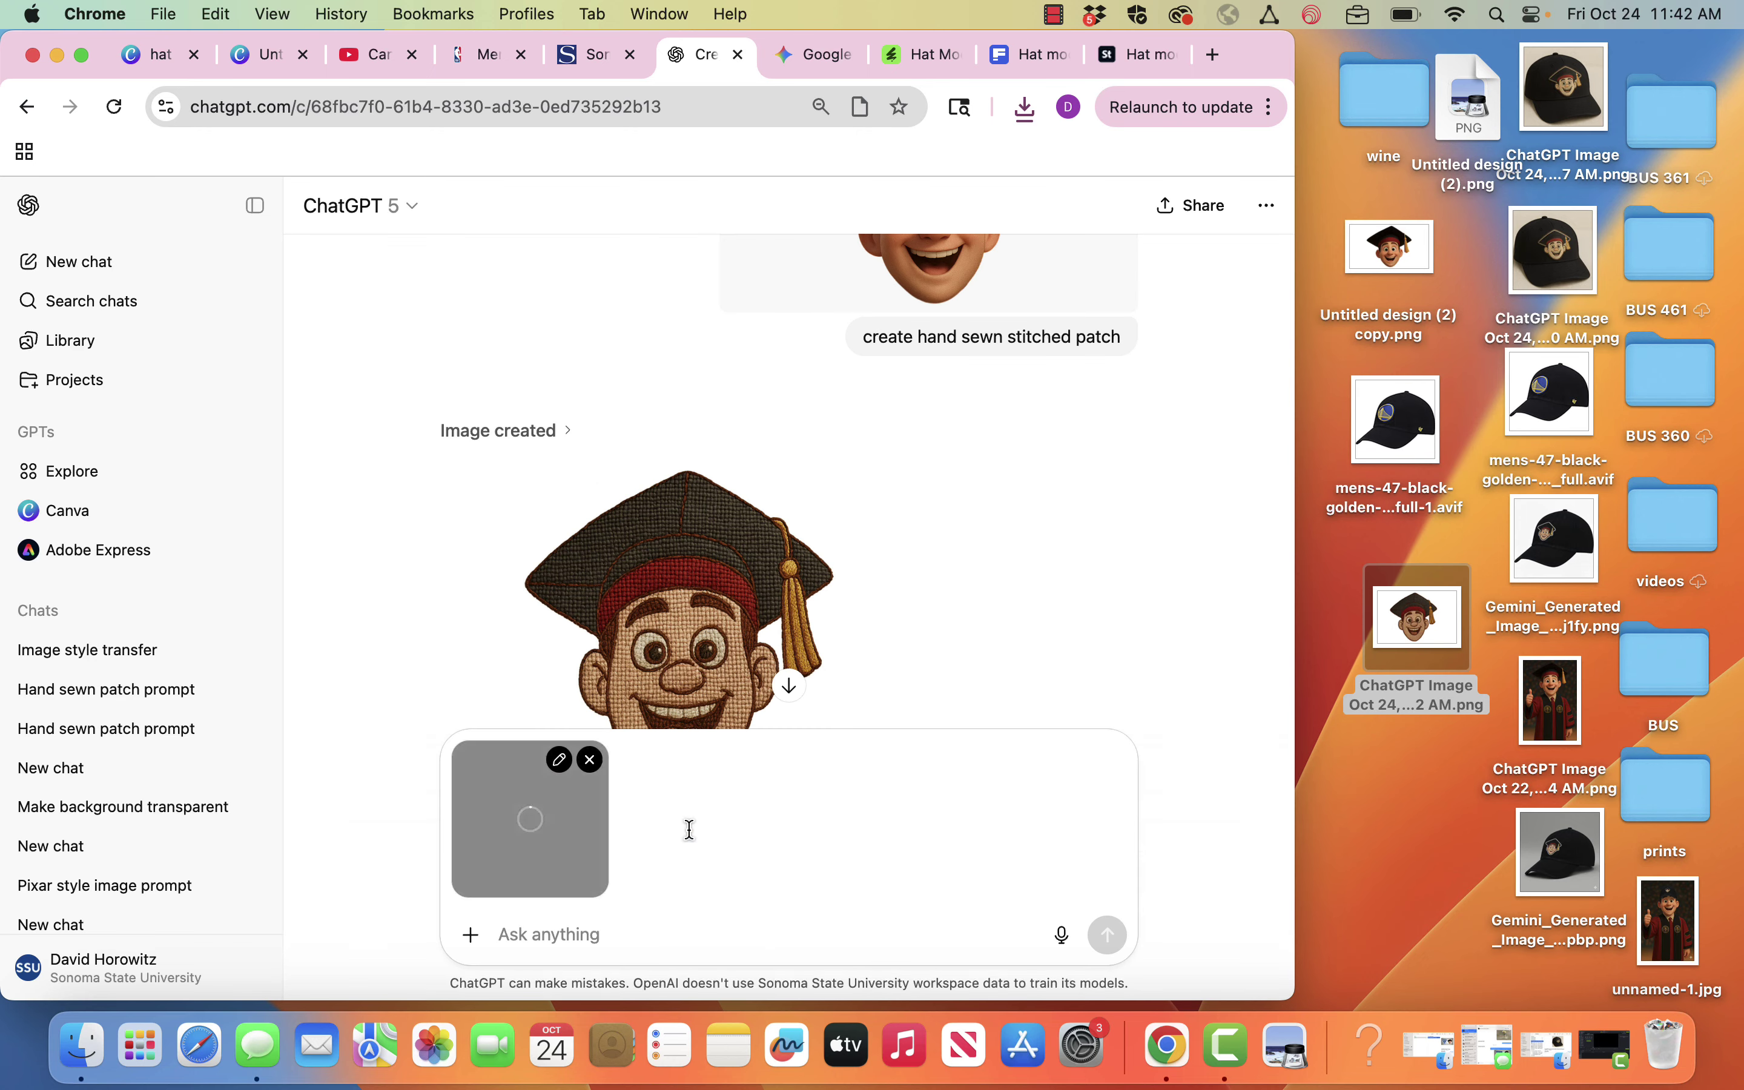
click(1387, 456)
drag(1388, 456, 790, 780)
text(put the head)
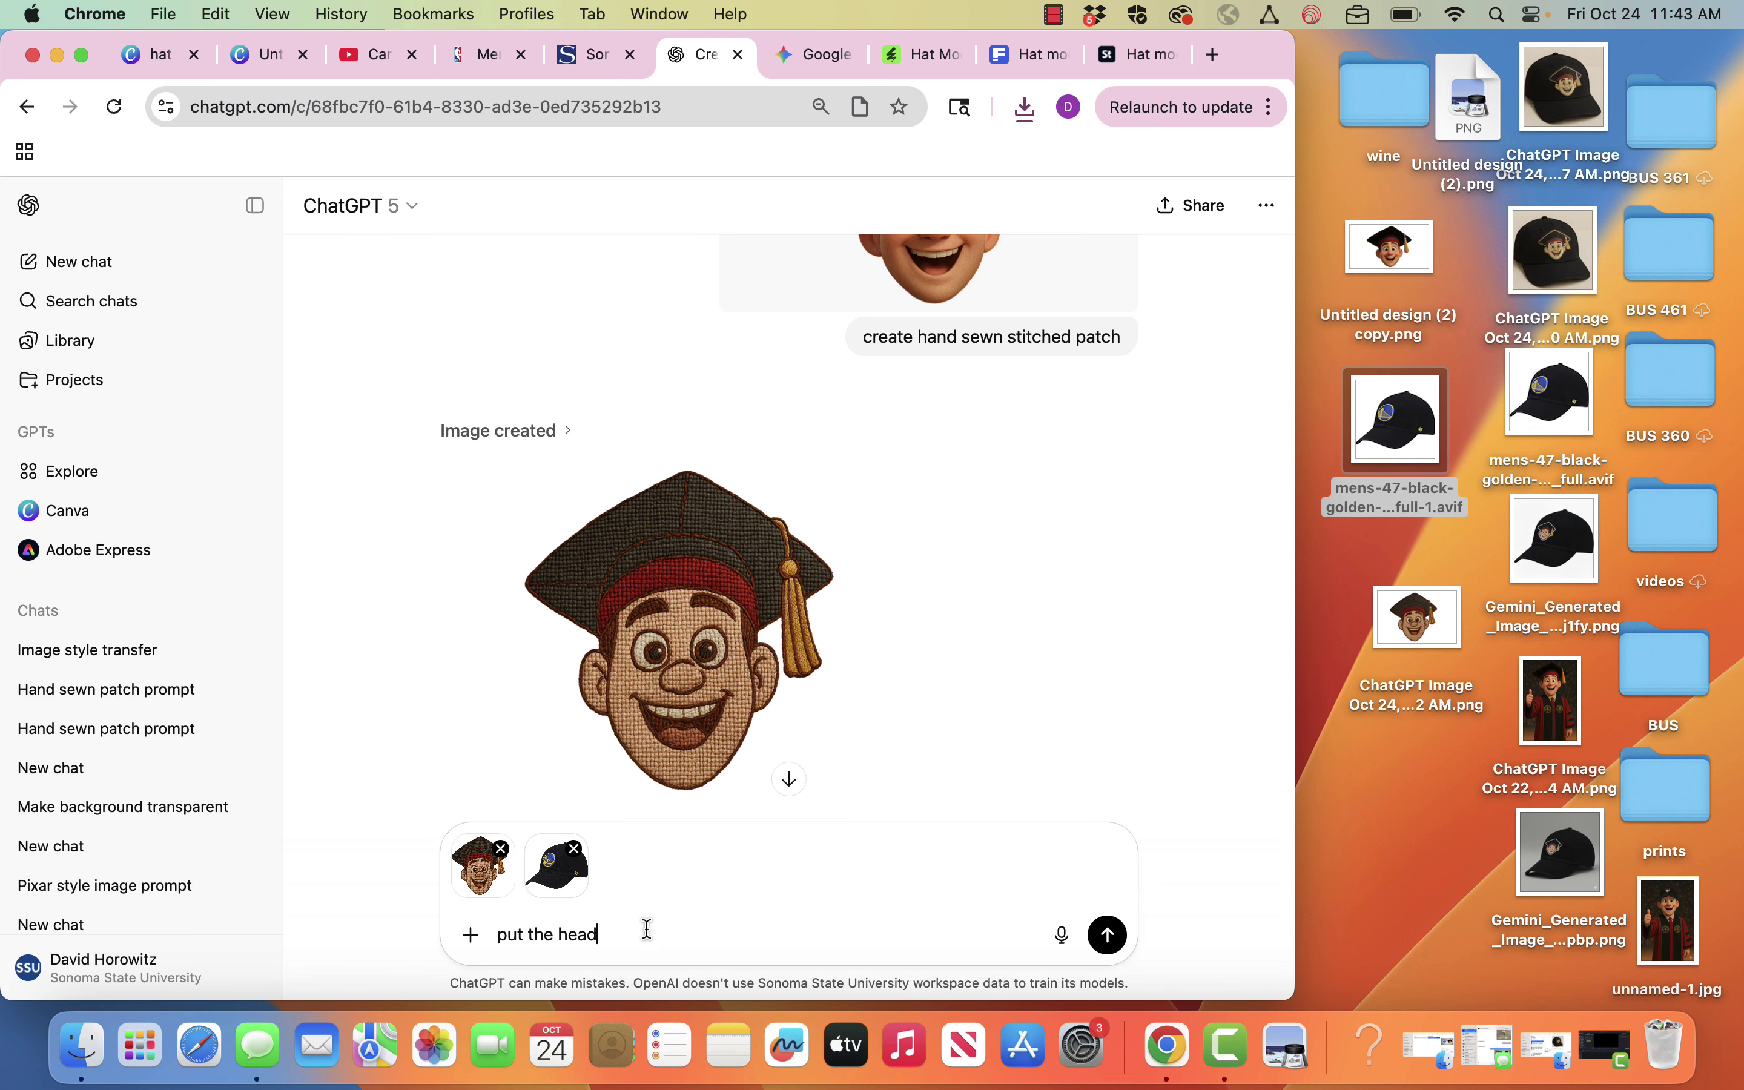
text( on the hat where the blue)
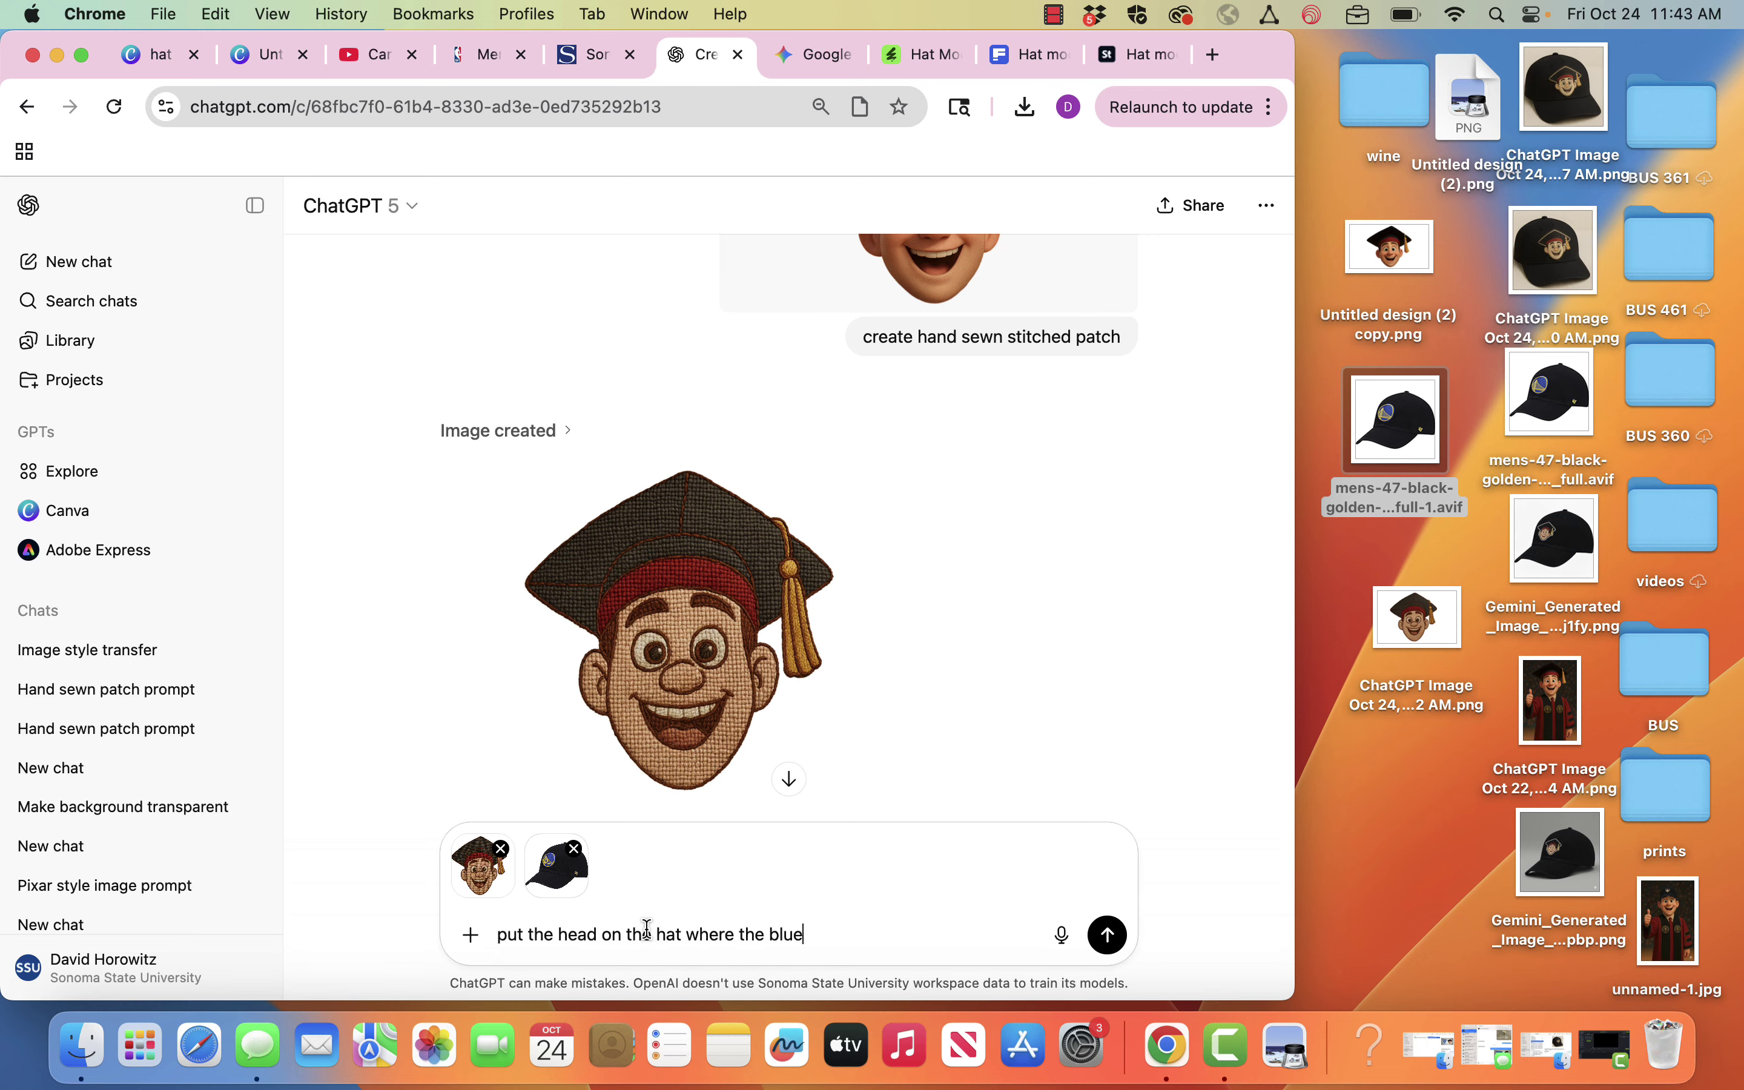
text( patch)
key(Return)
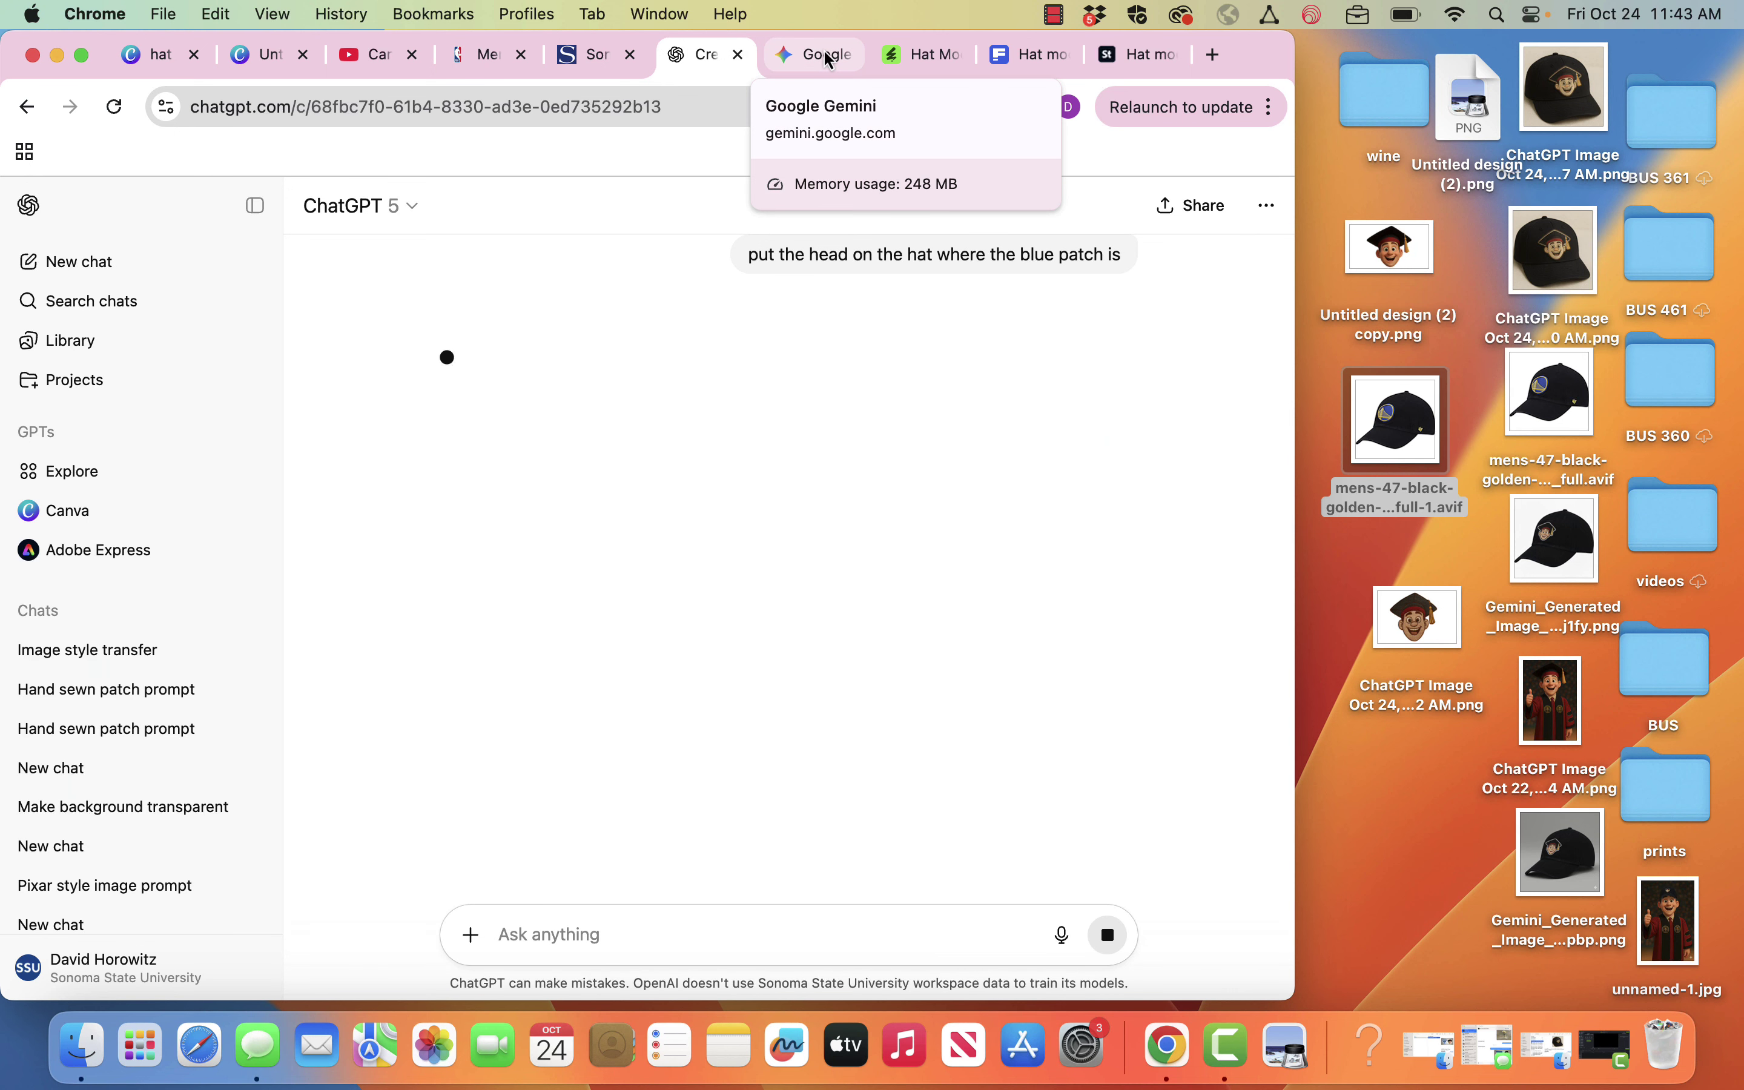
- Review Gemini's hat mockup and submit the follow-up prompt "get rid of the text "'47""
click(830, 60)
scroll(833, 483, down, 3)
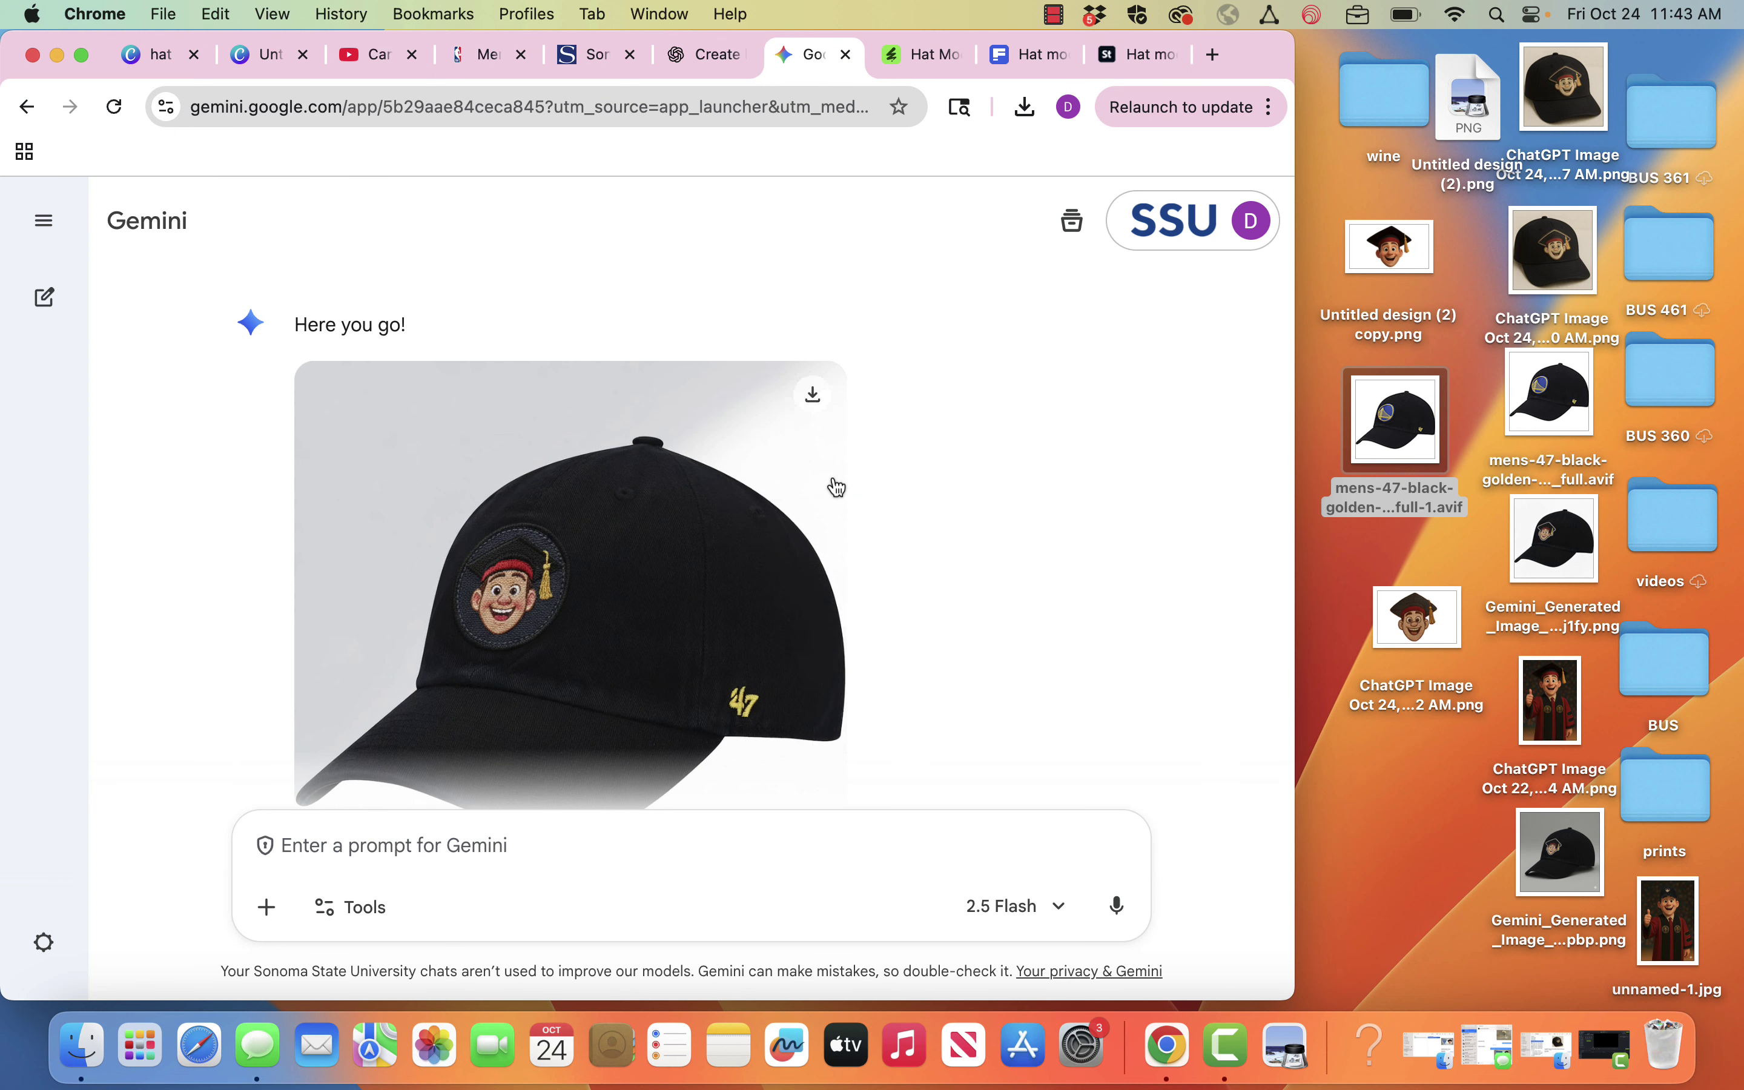
scroll(838, 488, down, 2)
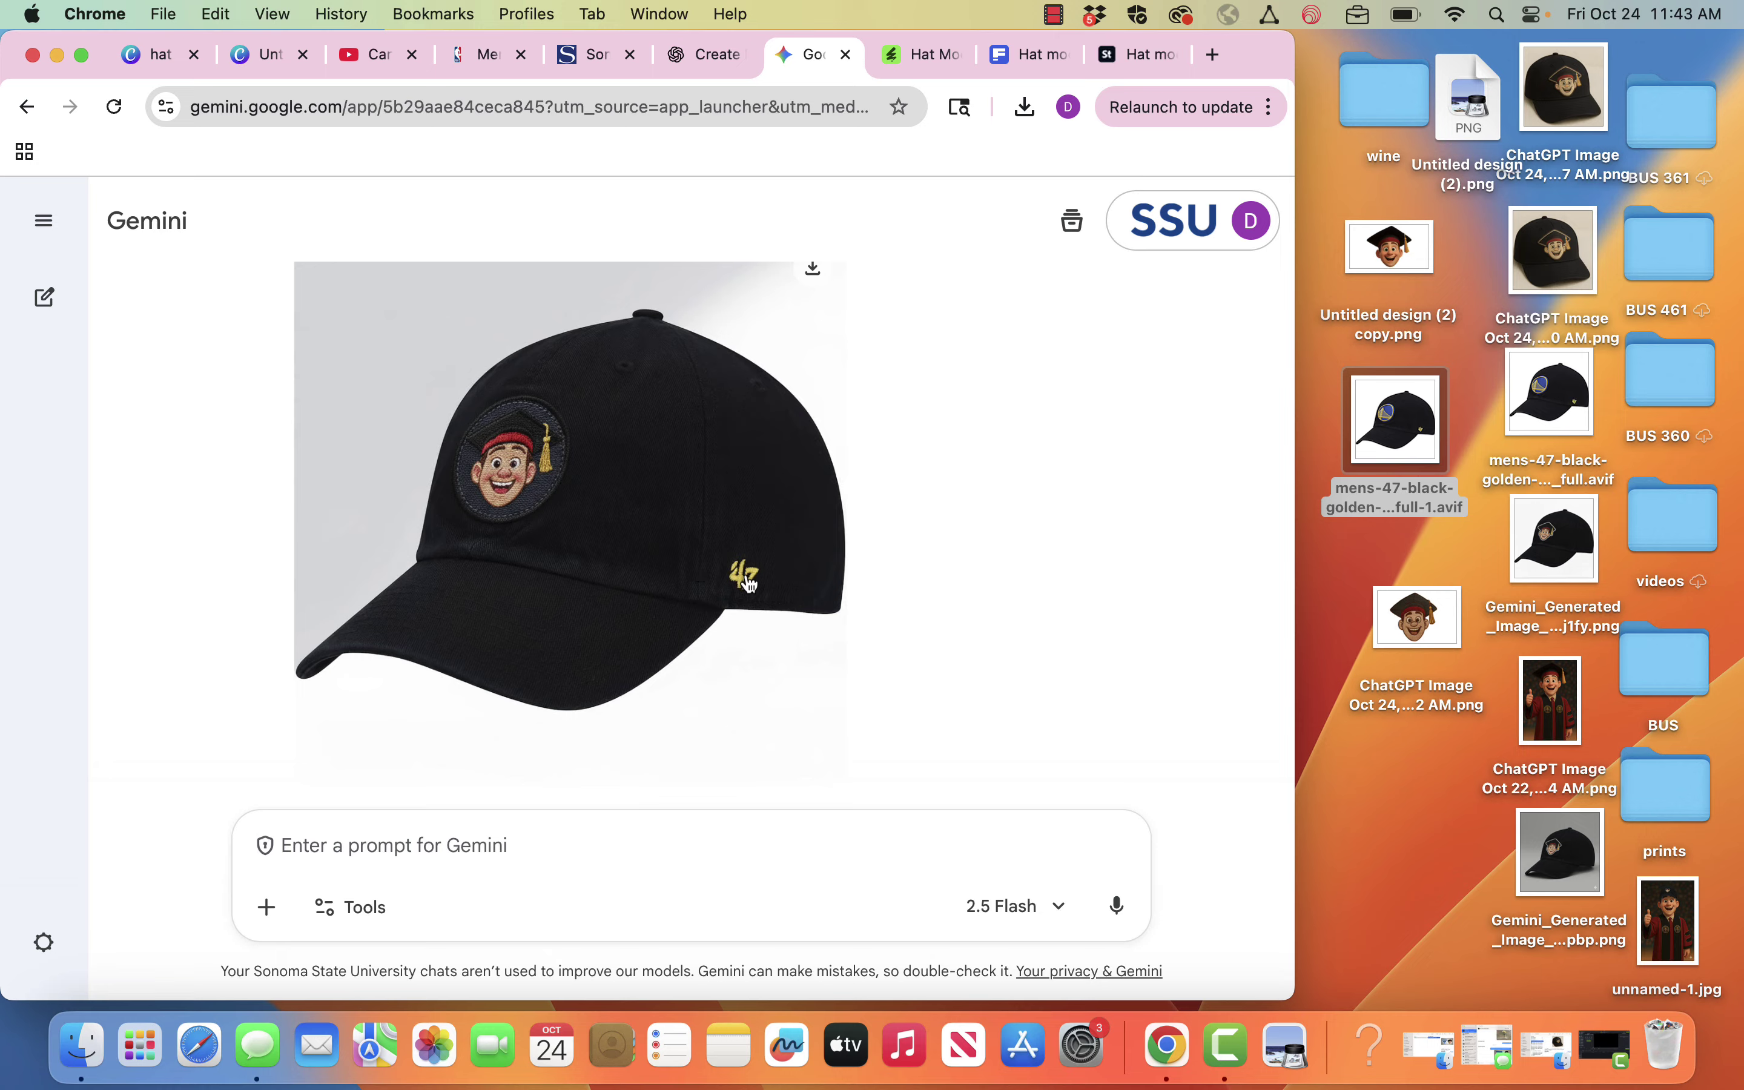
text(get ri)
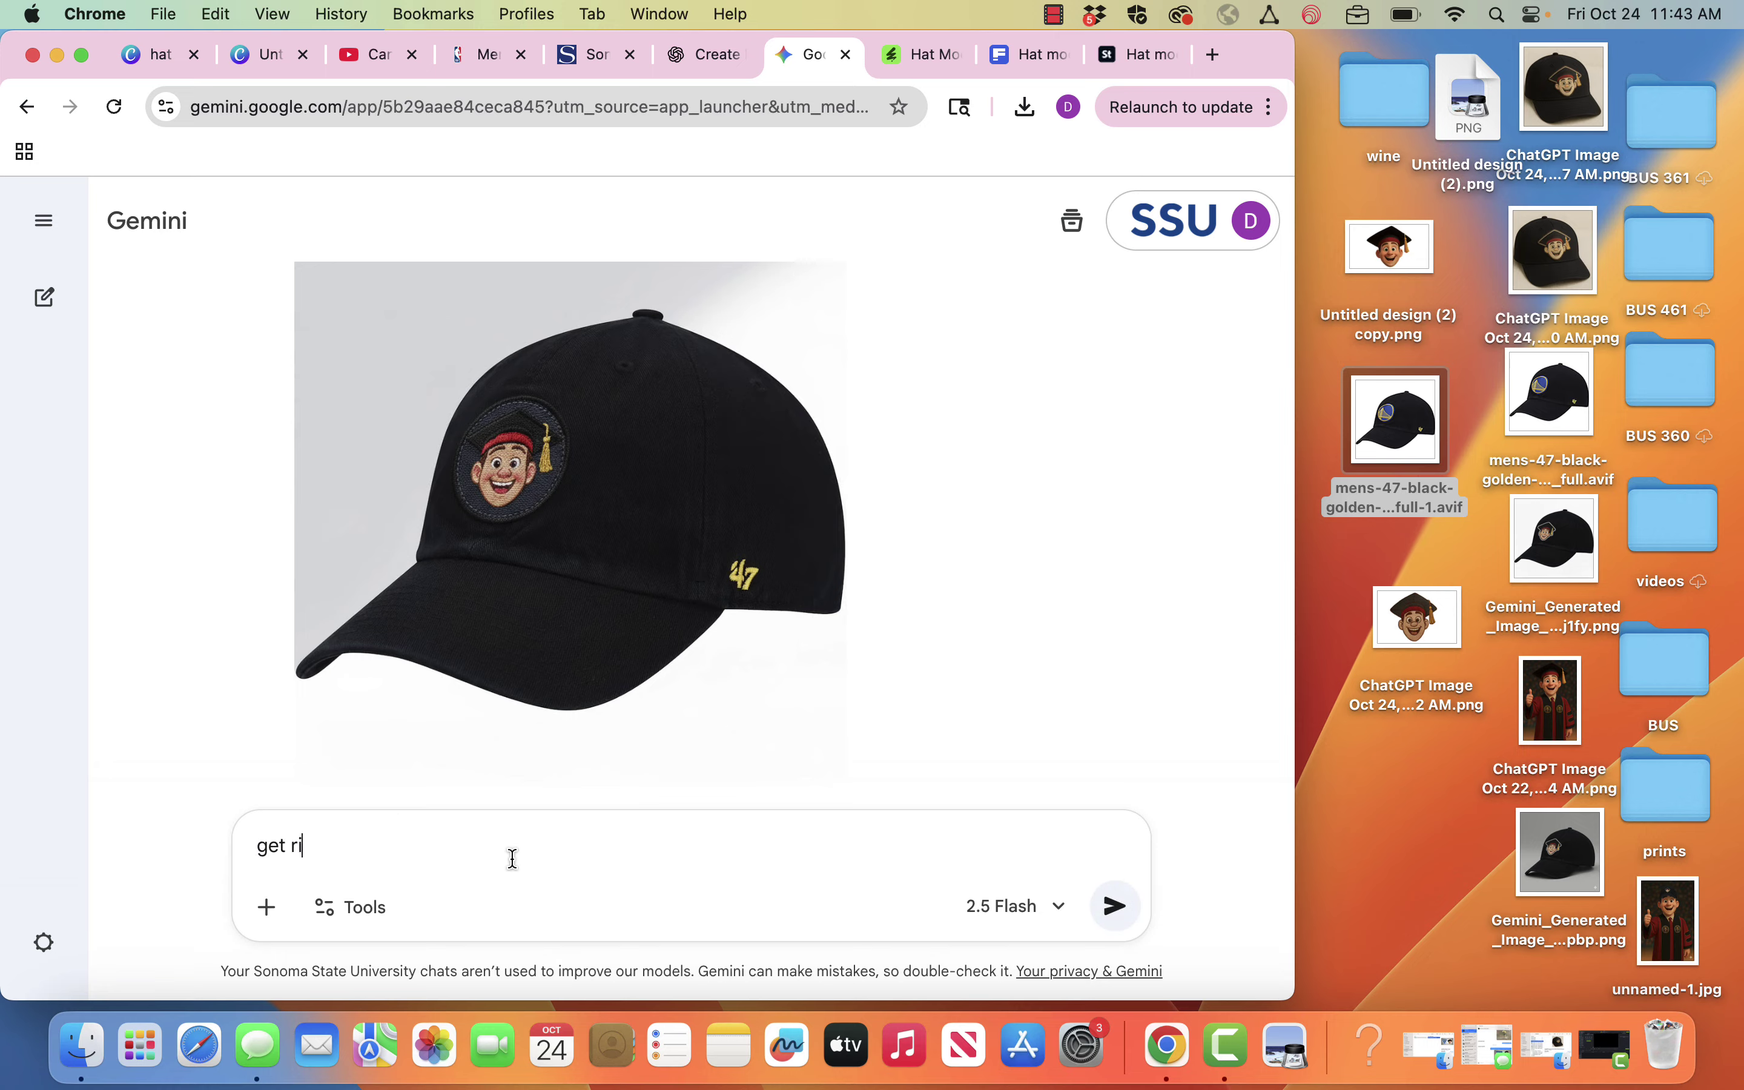
text(d of the text "'47)
key(Return)
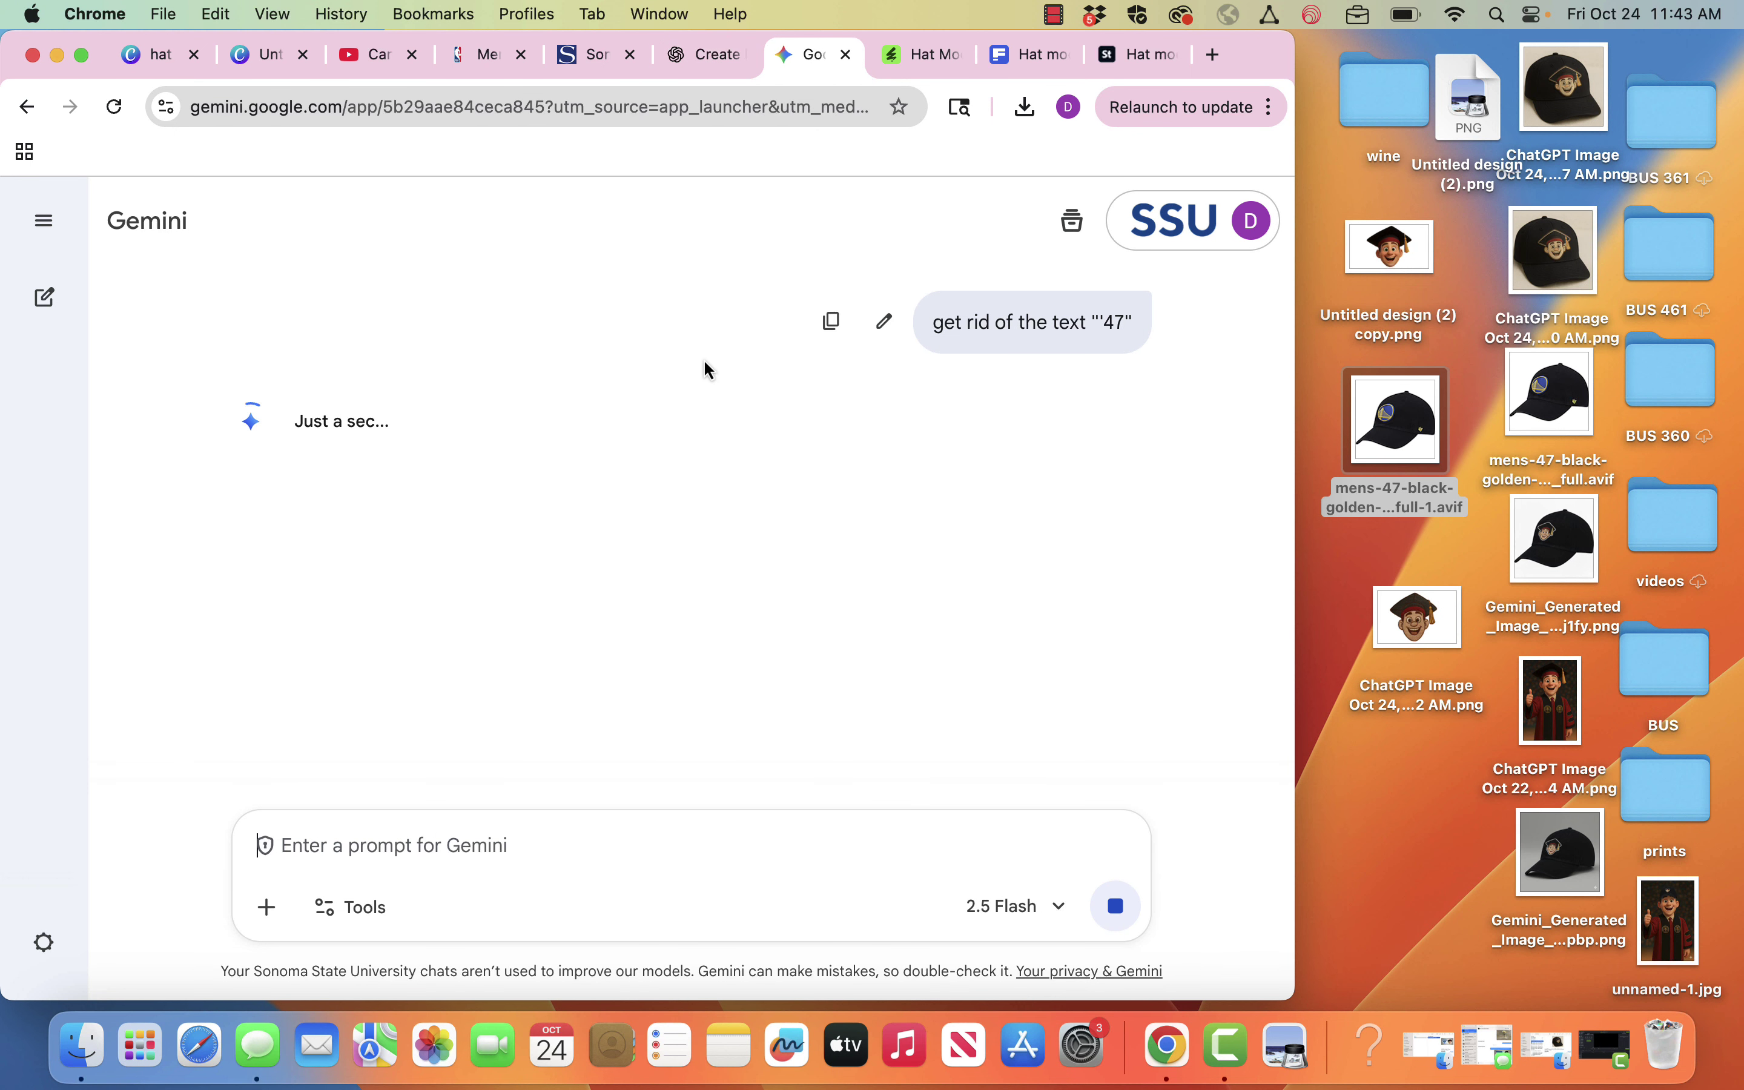
- Check the progress of ChatGPT's hat image and return to Gemini for its updated hat
click(723, 58)
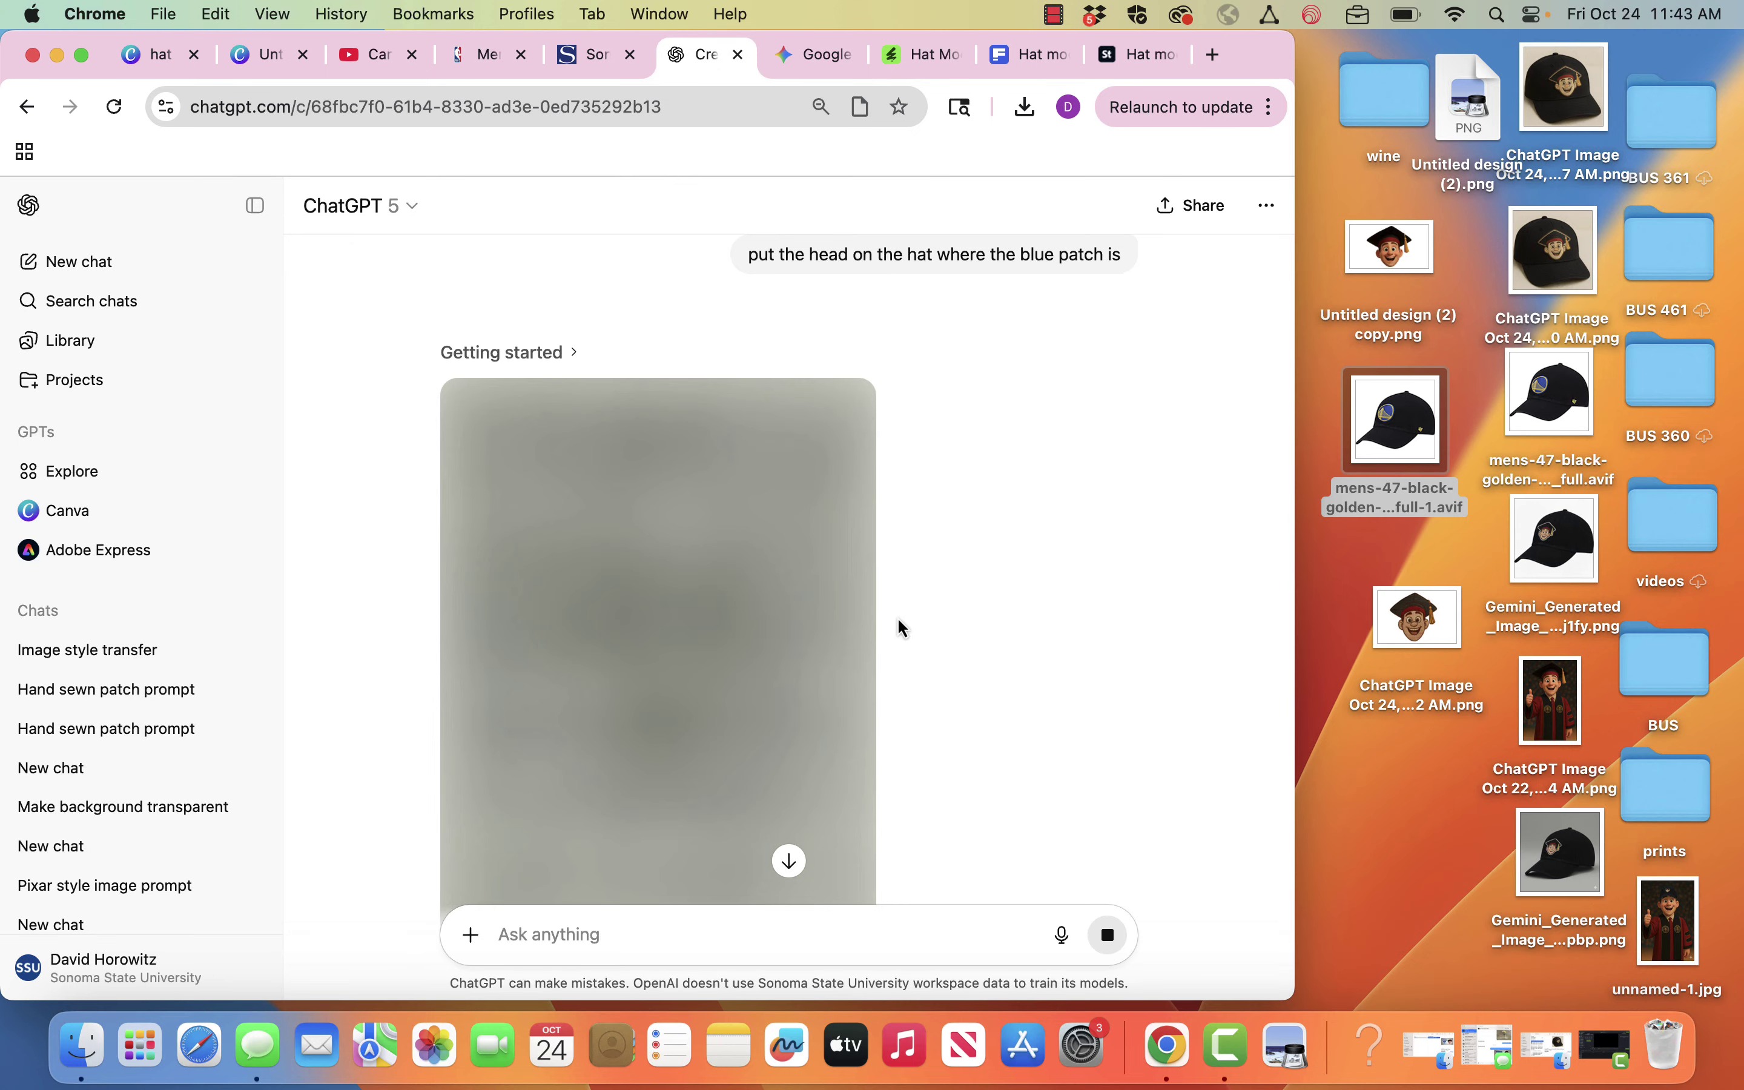
click(831, 62)
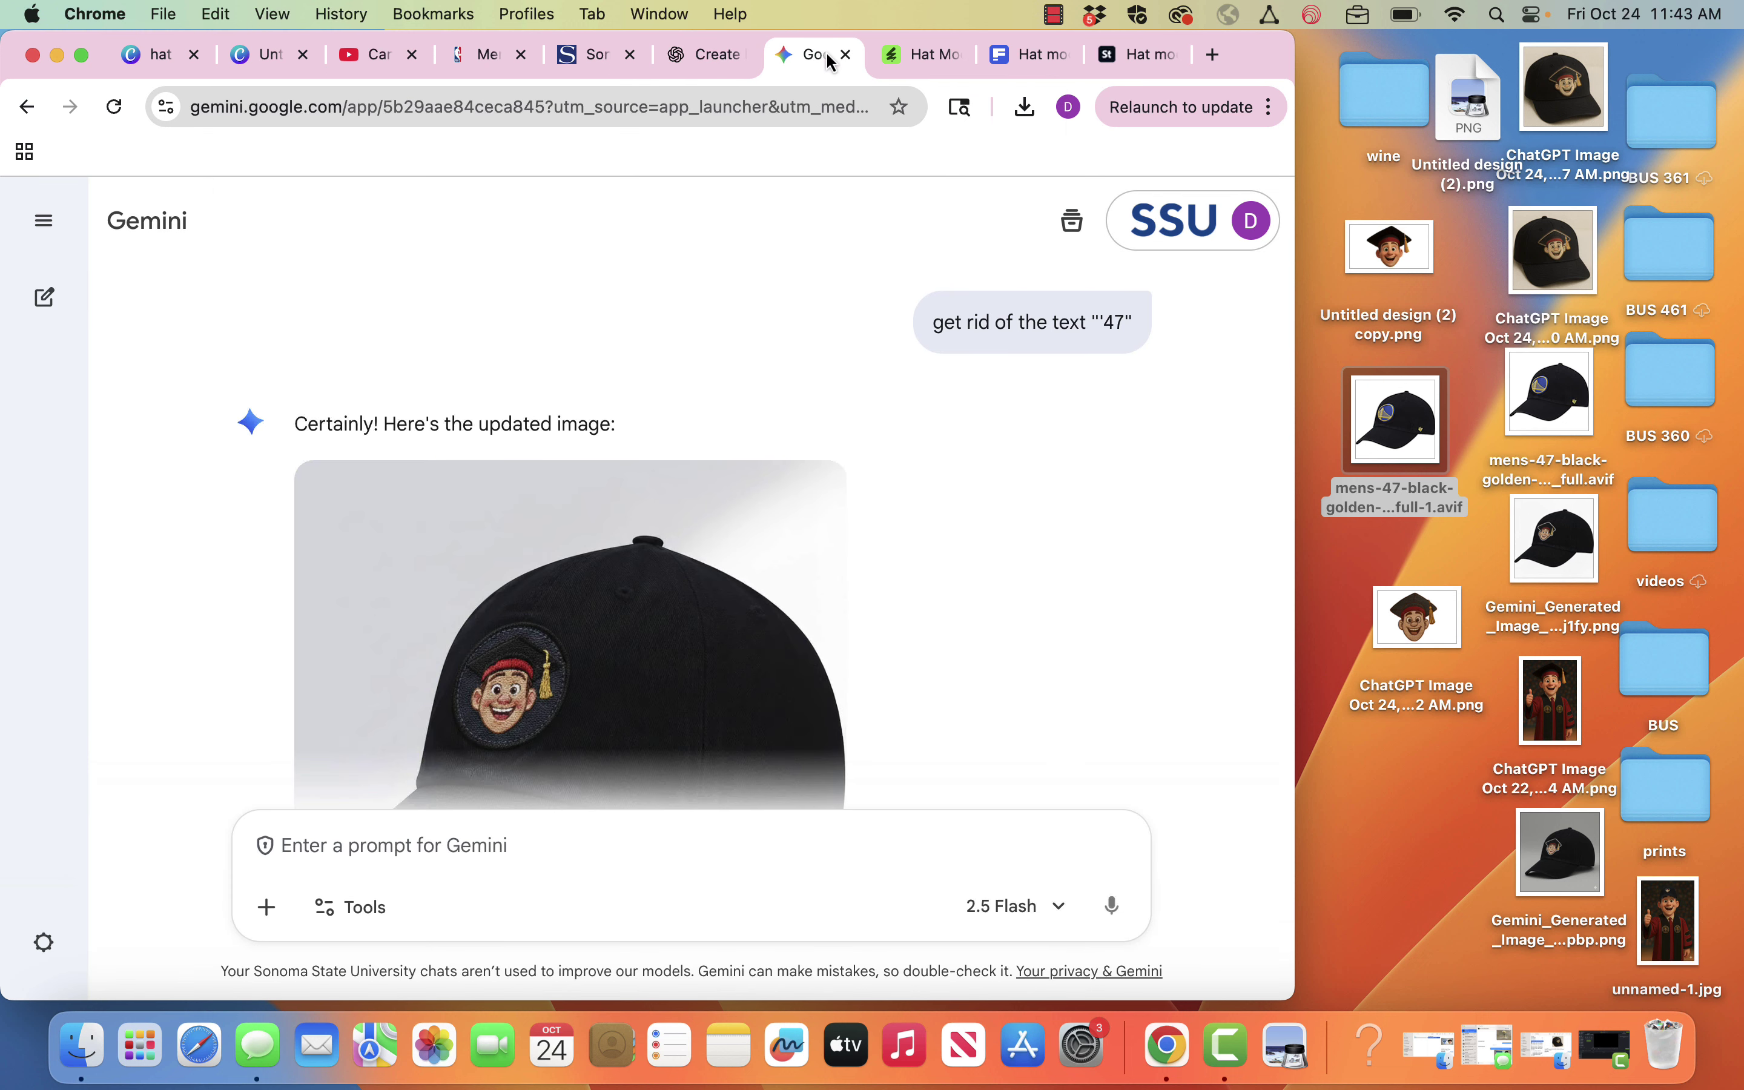
- Download Gemini's updated hat image without the '47 text and save a copy of it on the desktop
scroll(986, 634, down, 3)
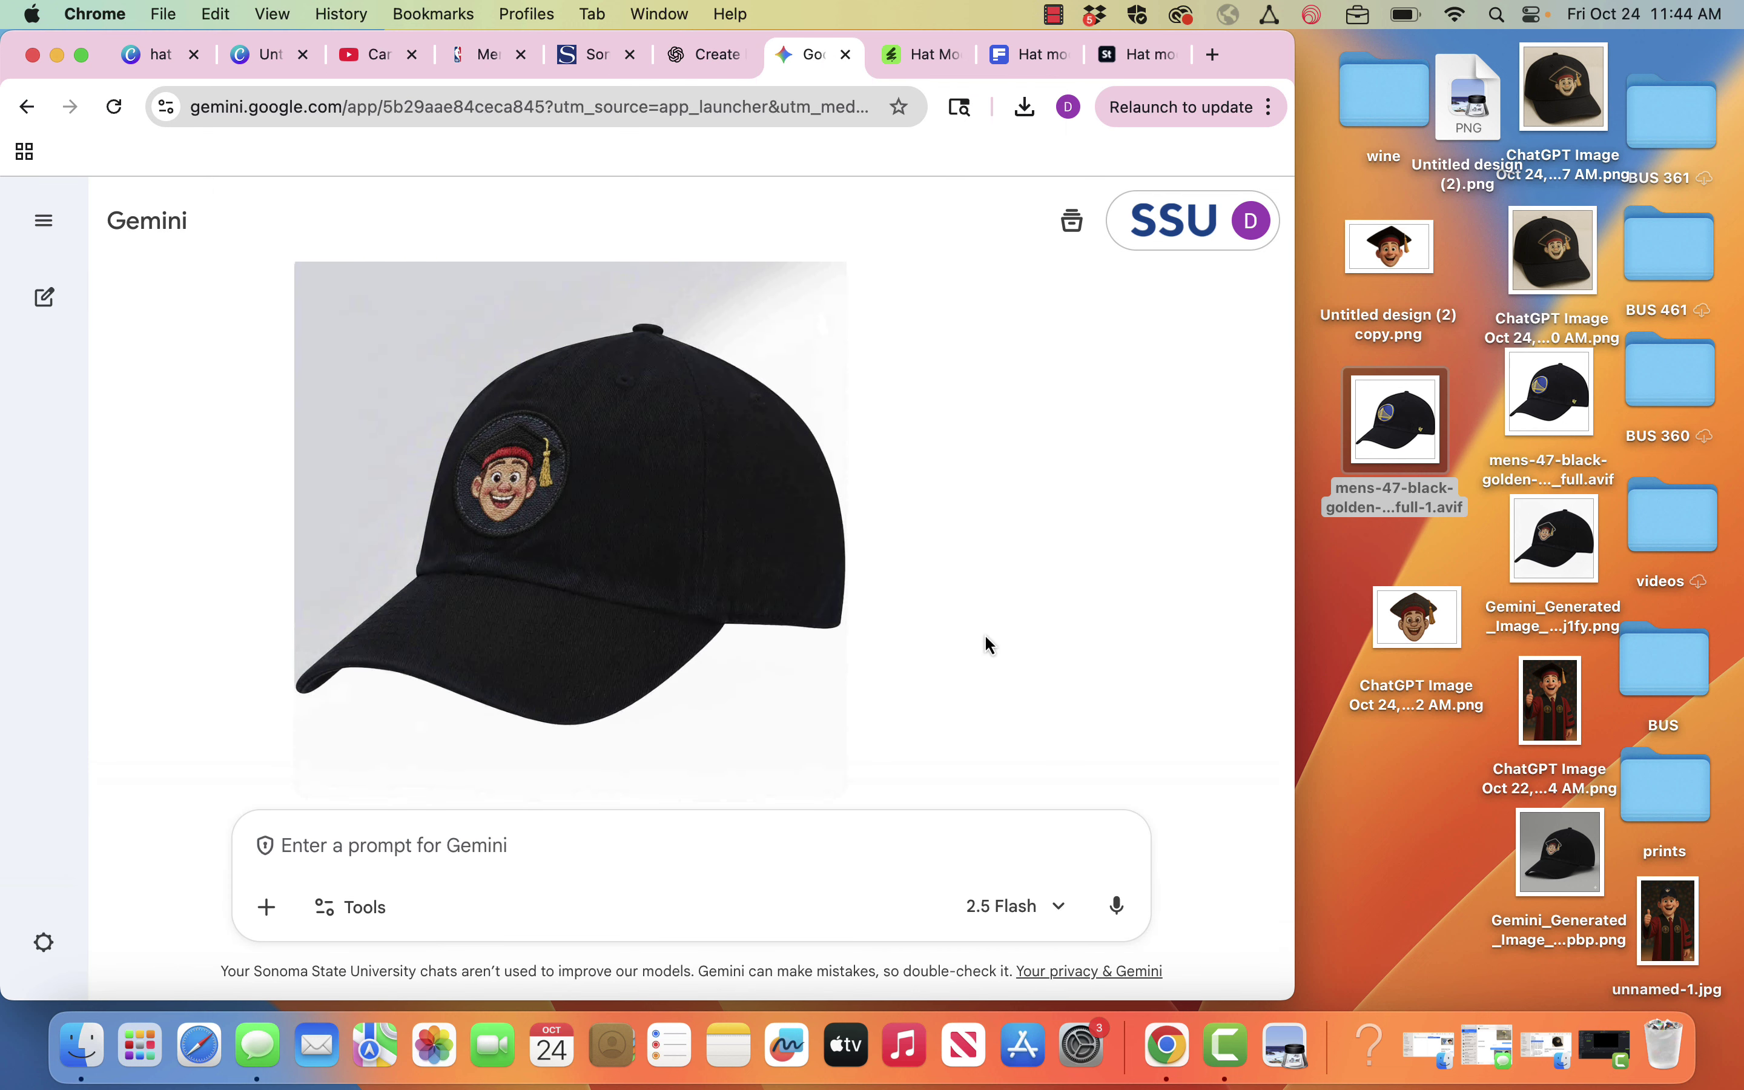
scroll(985, 634, up, 1)
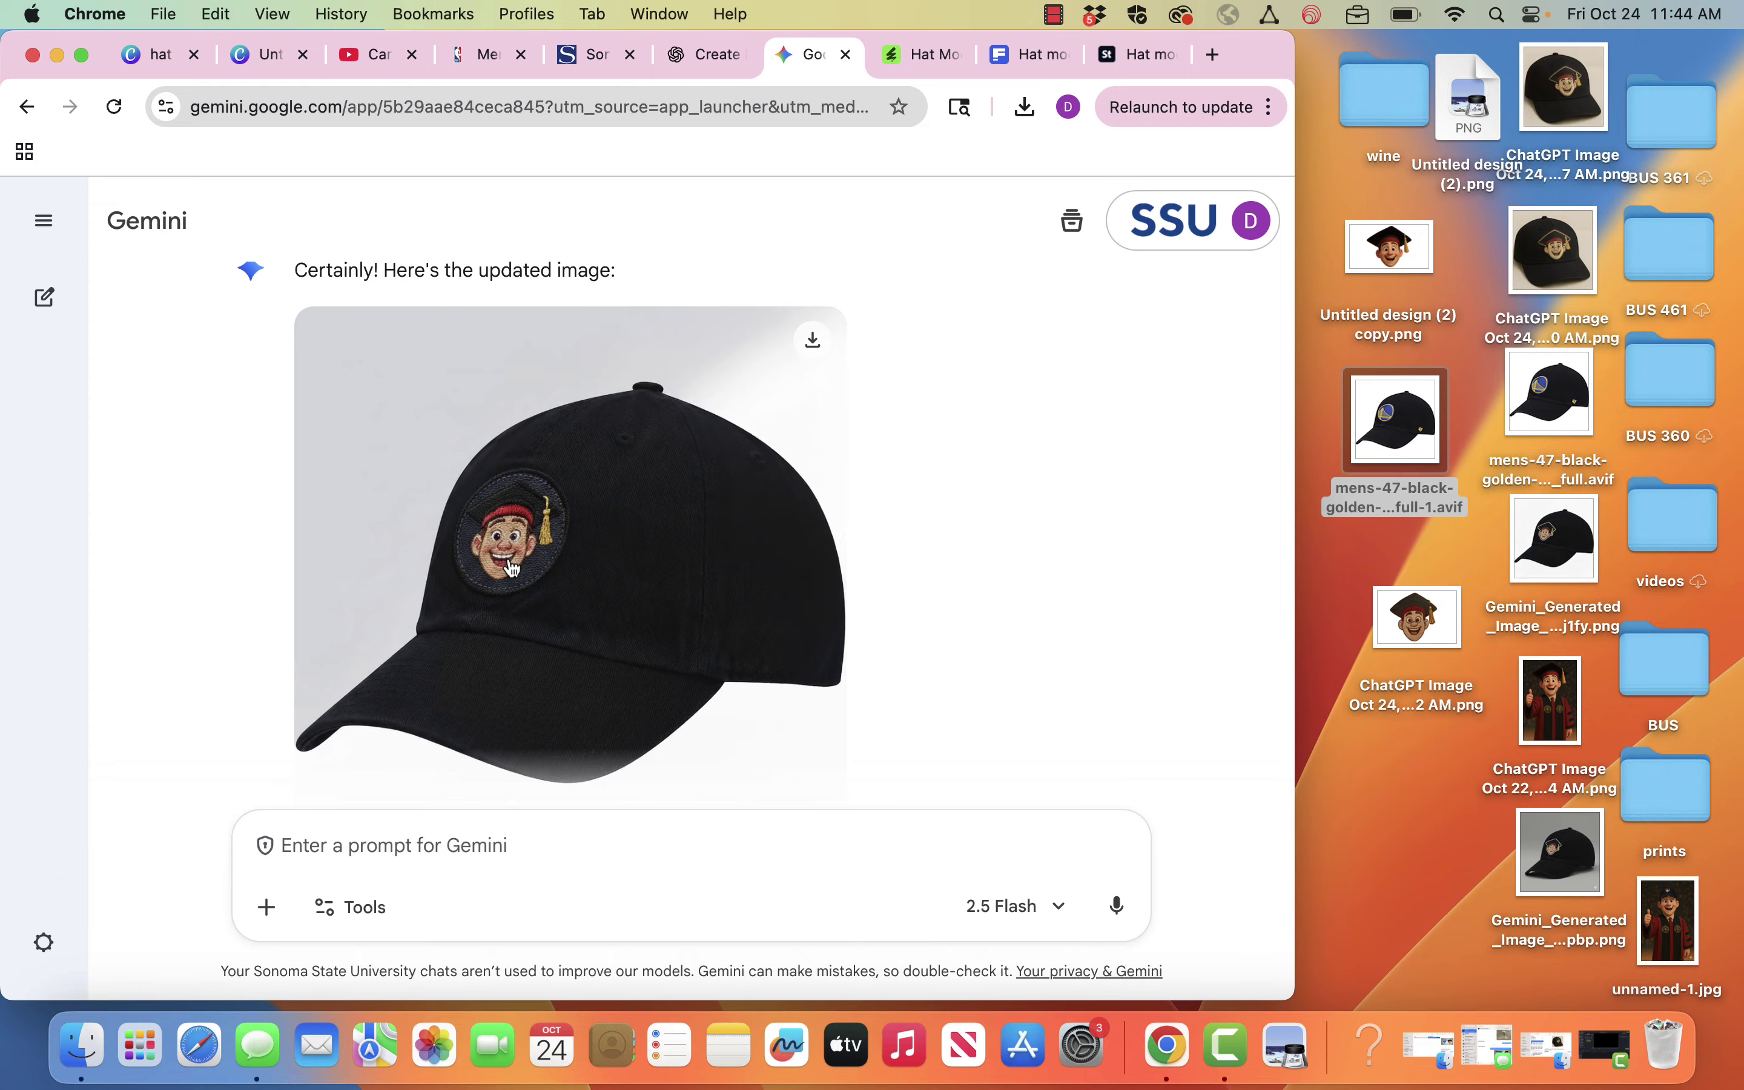
click(810, 343)
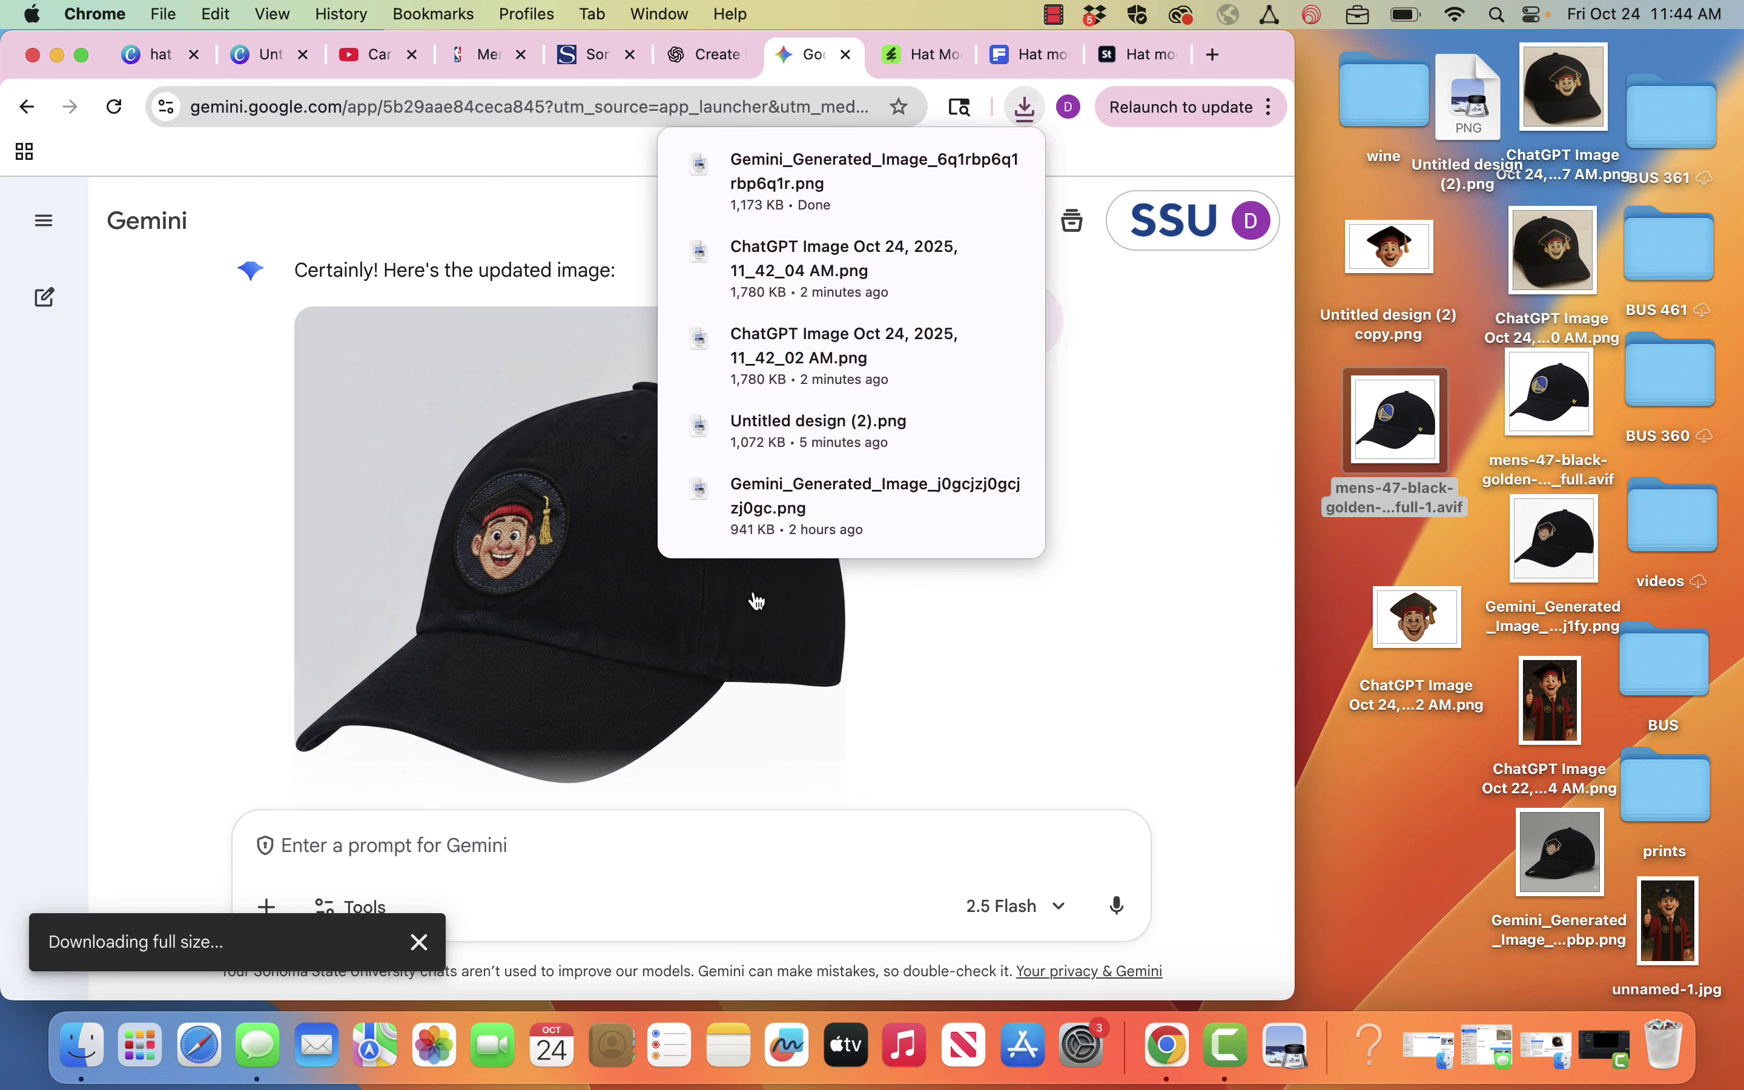
drag(812, 199, 1403, 780)
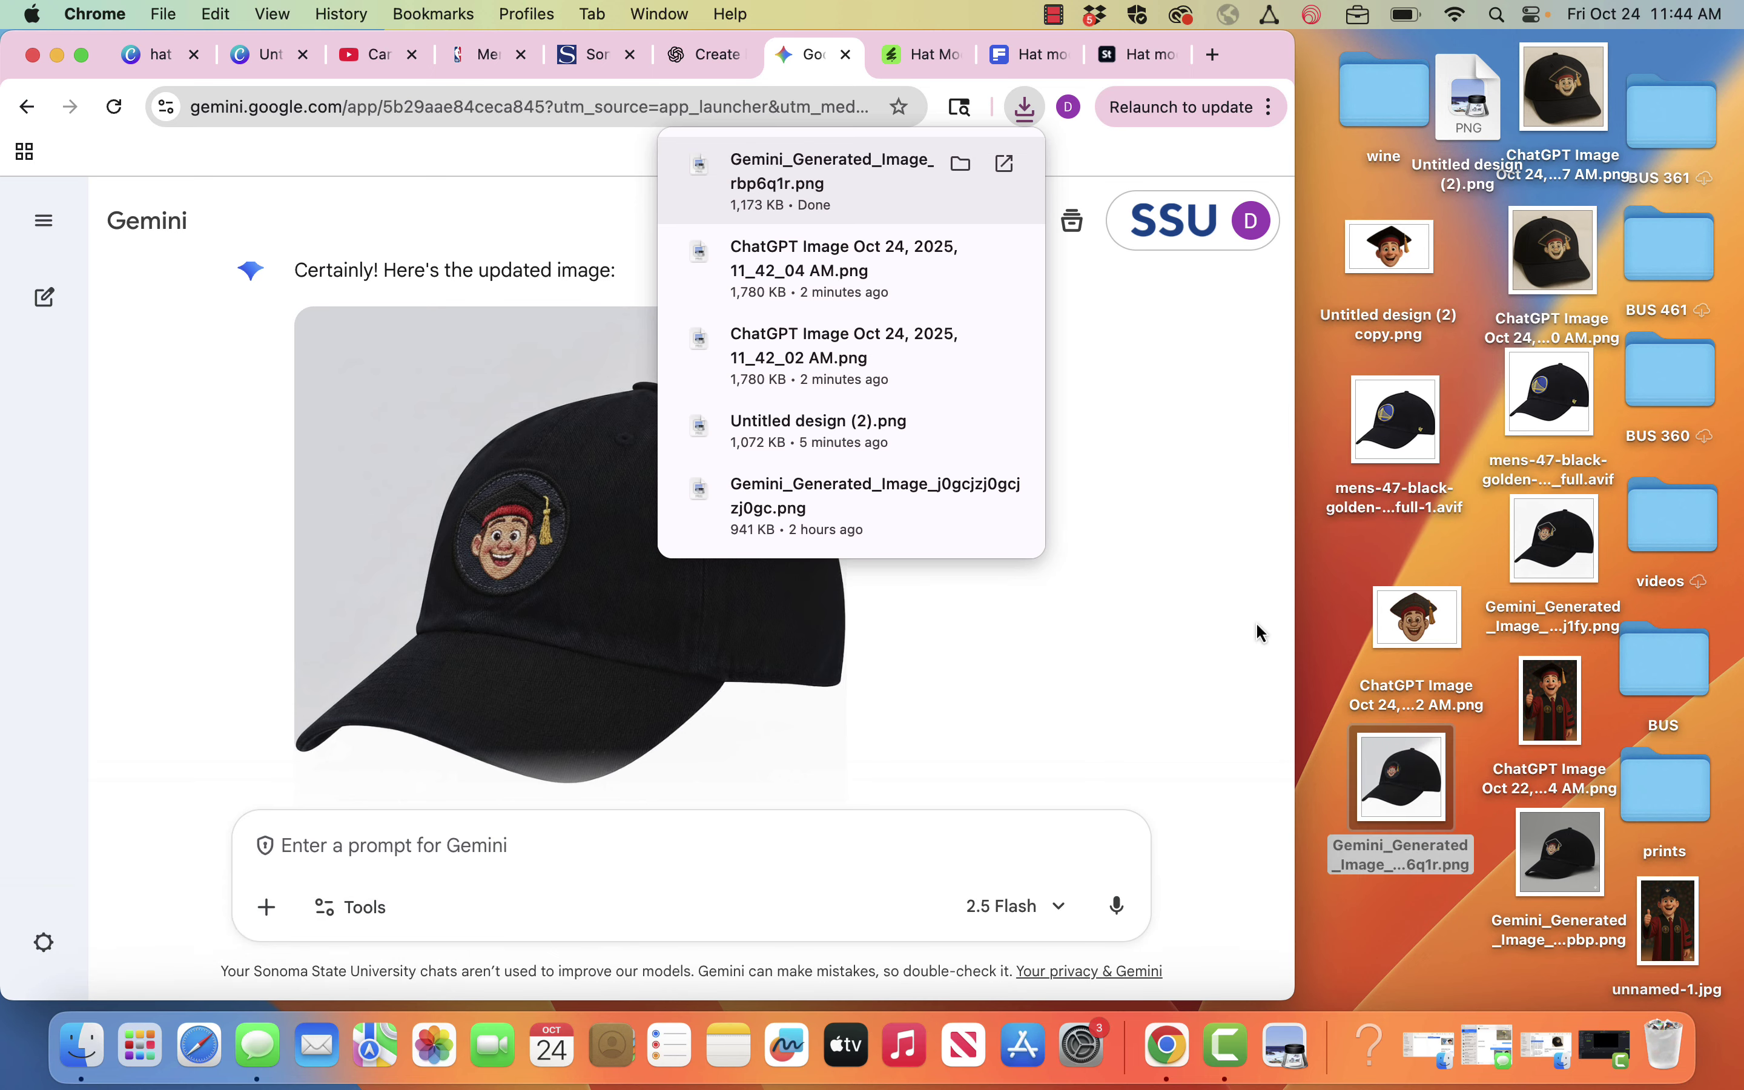
- In the Canva design, add a third page and place the downloaded Gemini hat image on it
click(287, 62)
scroll(609, 504, down, 1)
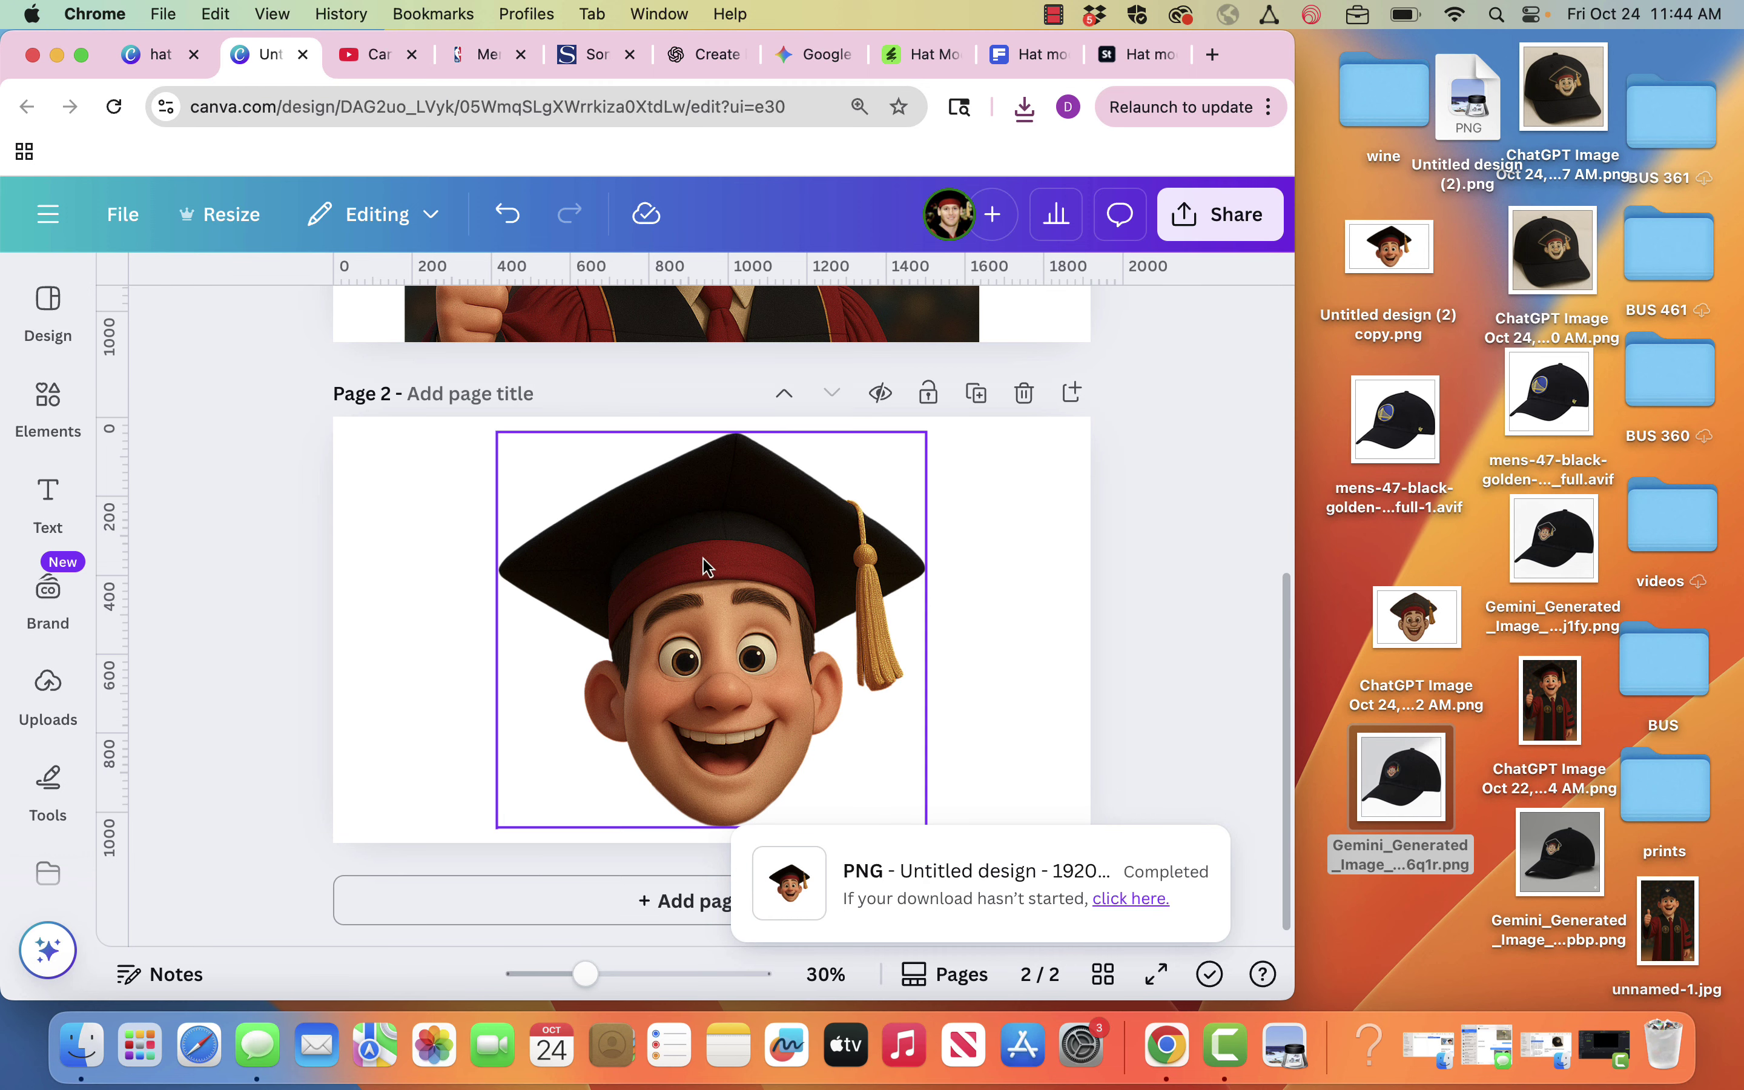
click(655, 901)
drag(1402, 783, 646, 613)
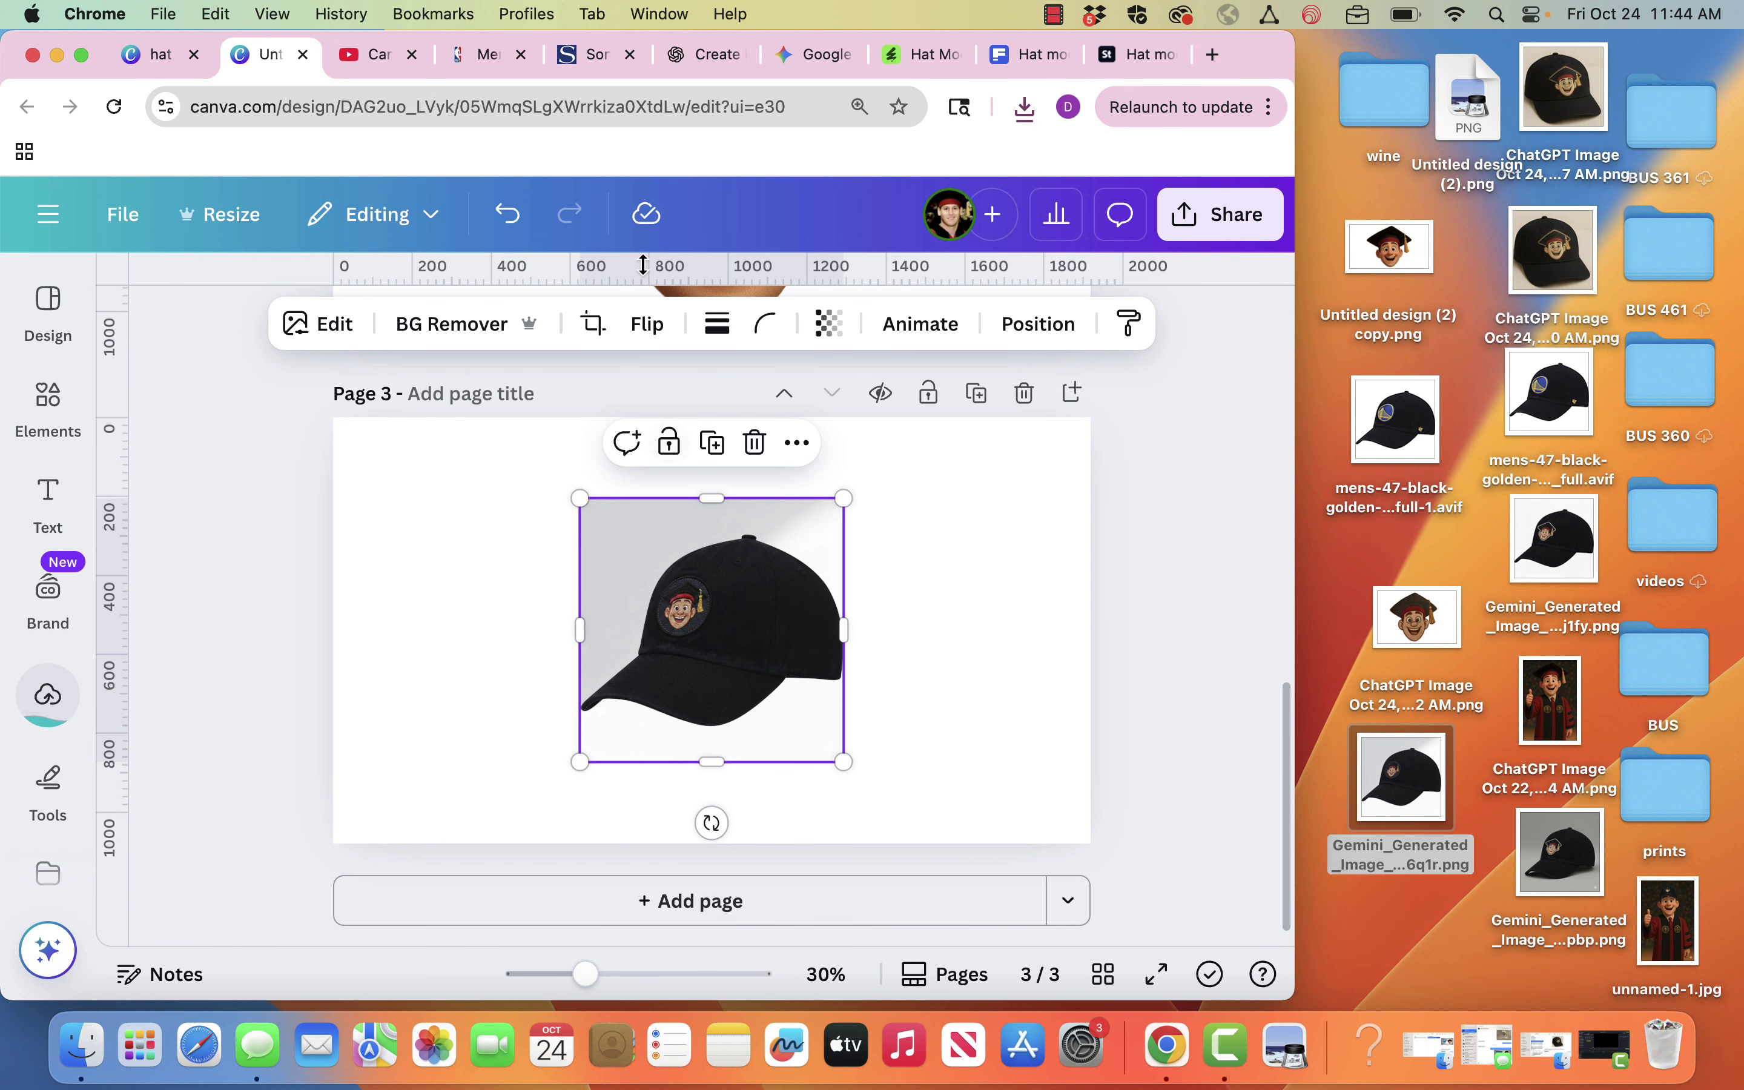
- Compare with the original hat on the NBA store page, then enlarge the Canva hat image to the full page height
click(504, 55)
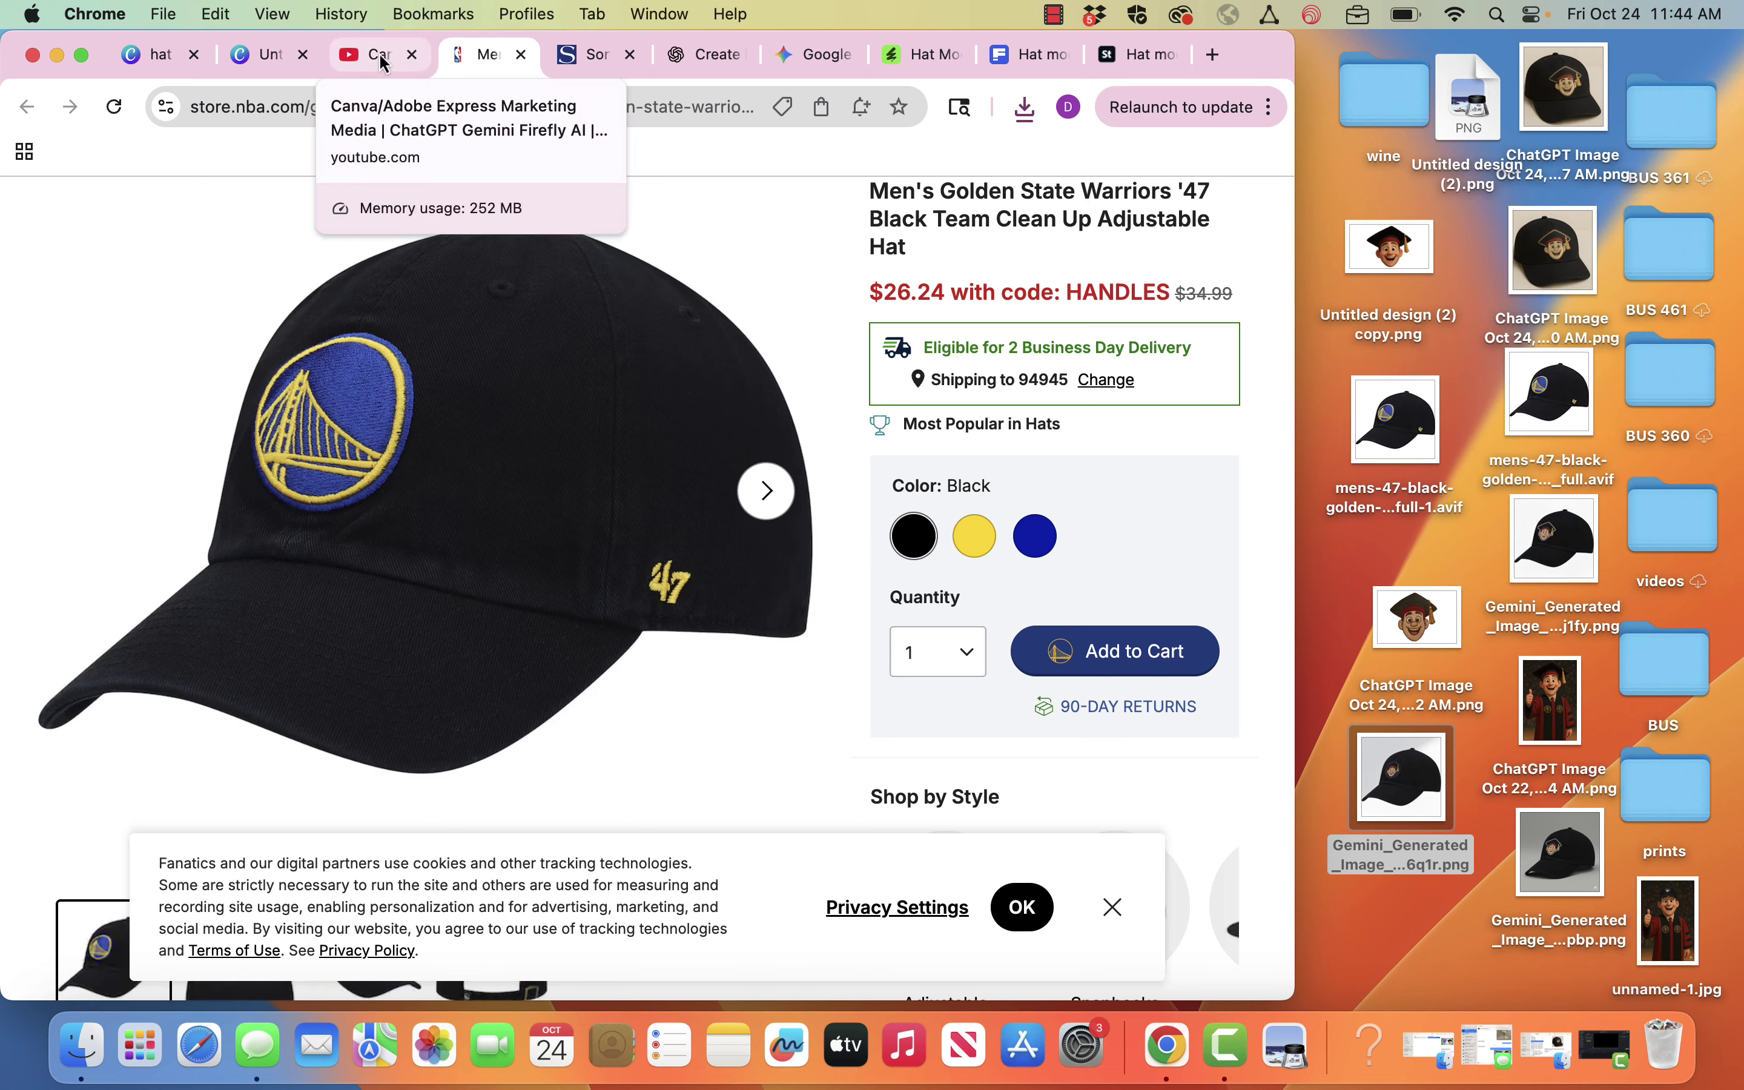
click(266, 55)
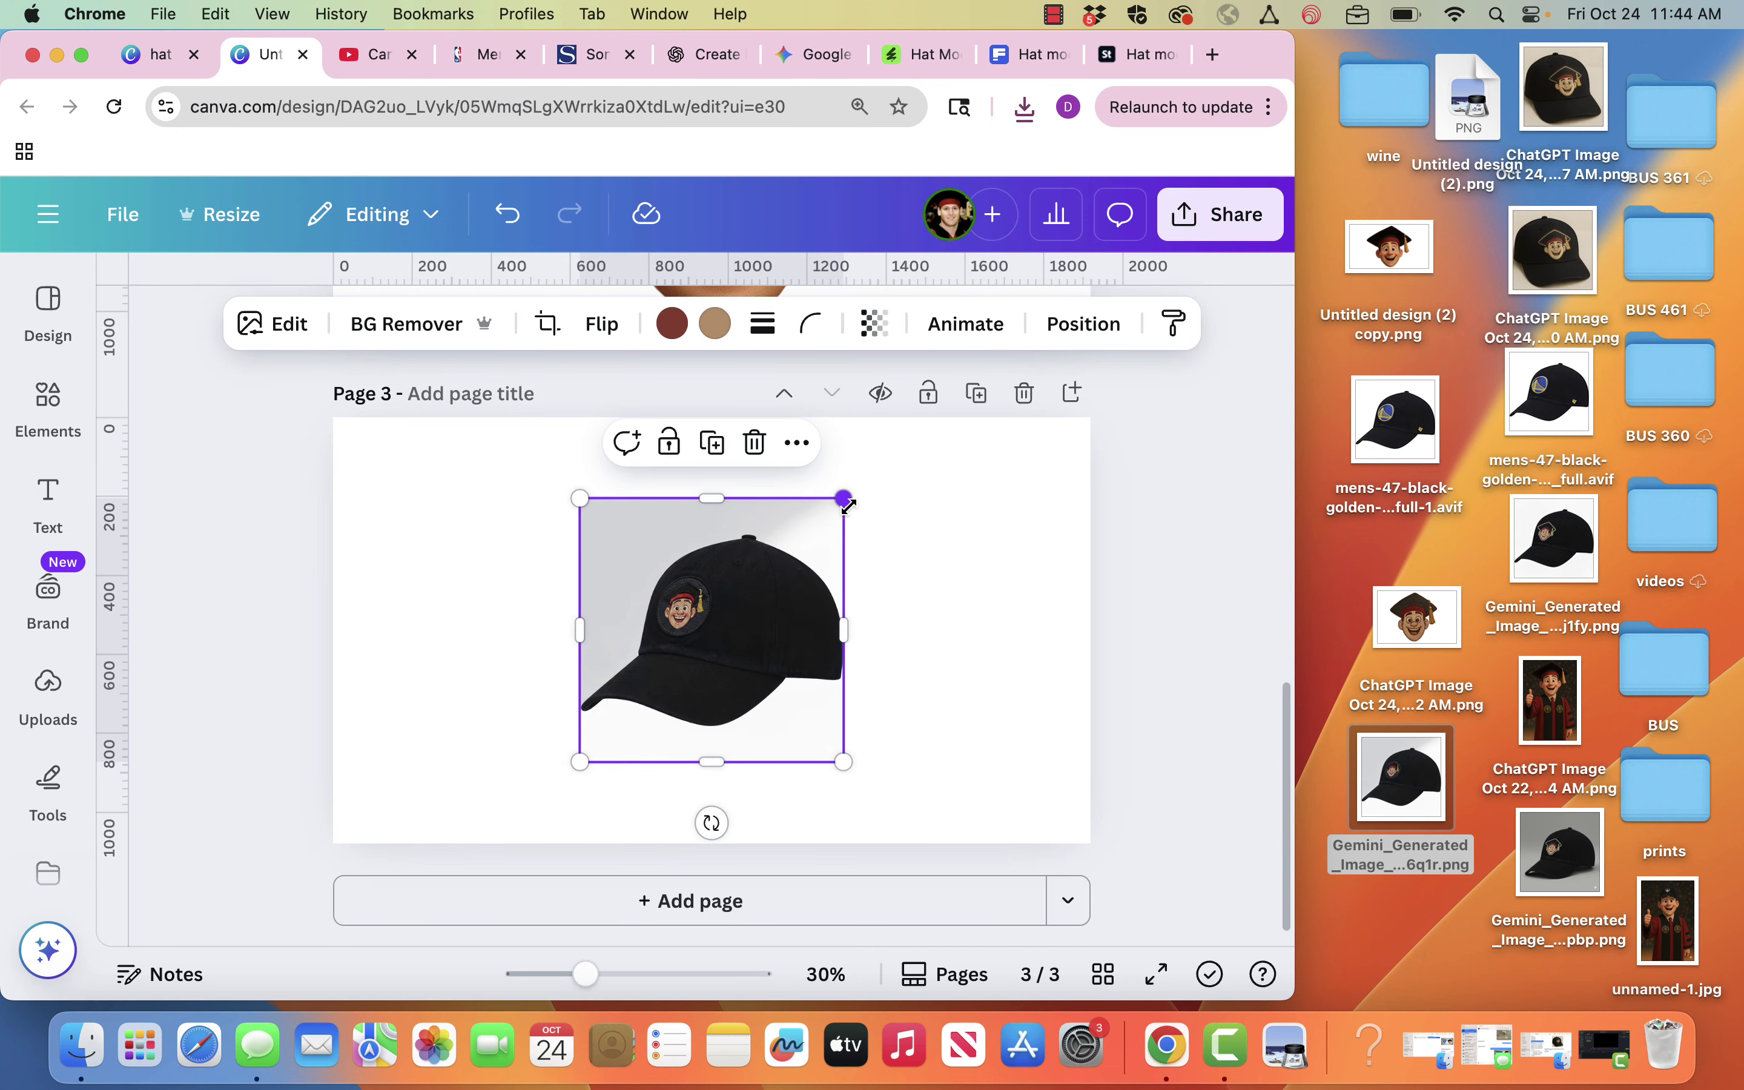
drag(845, 503, 931, 425)
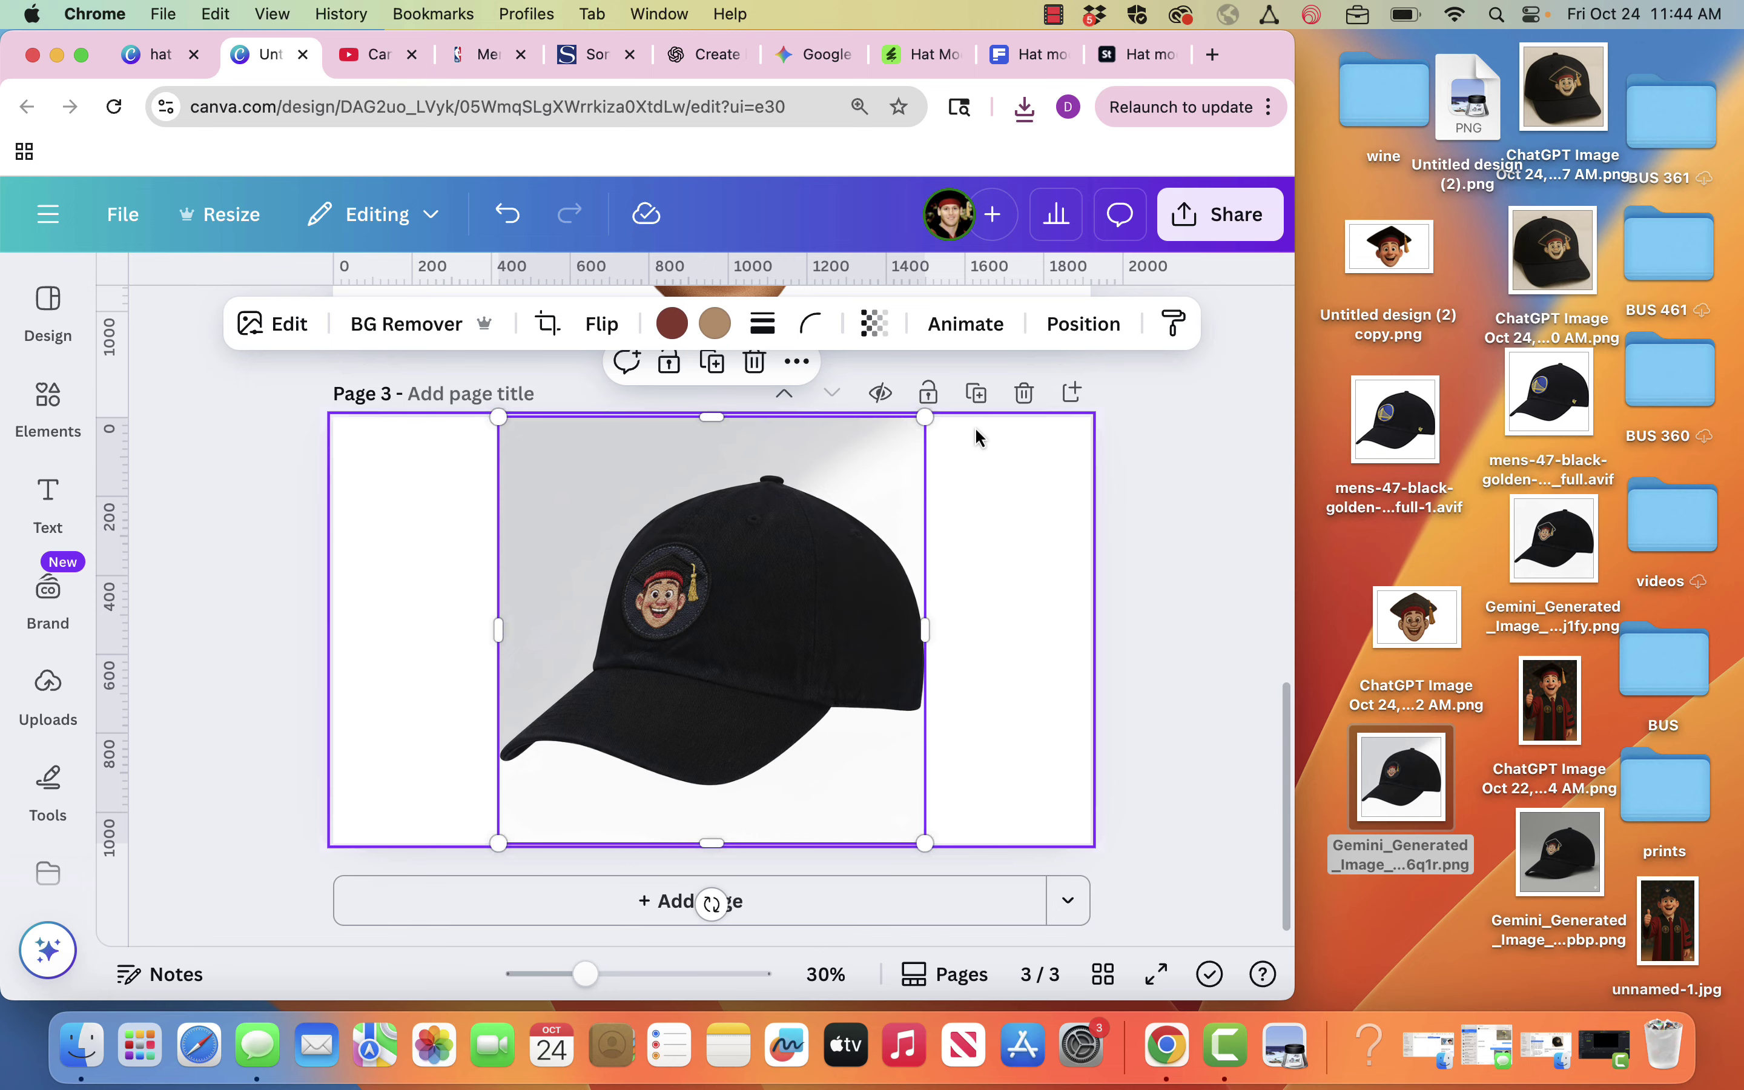
- Remove the background from the hat image on page 3
click(413, 573)
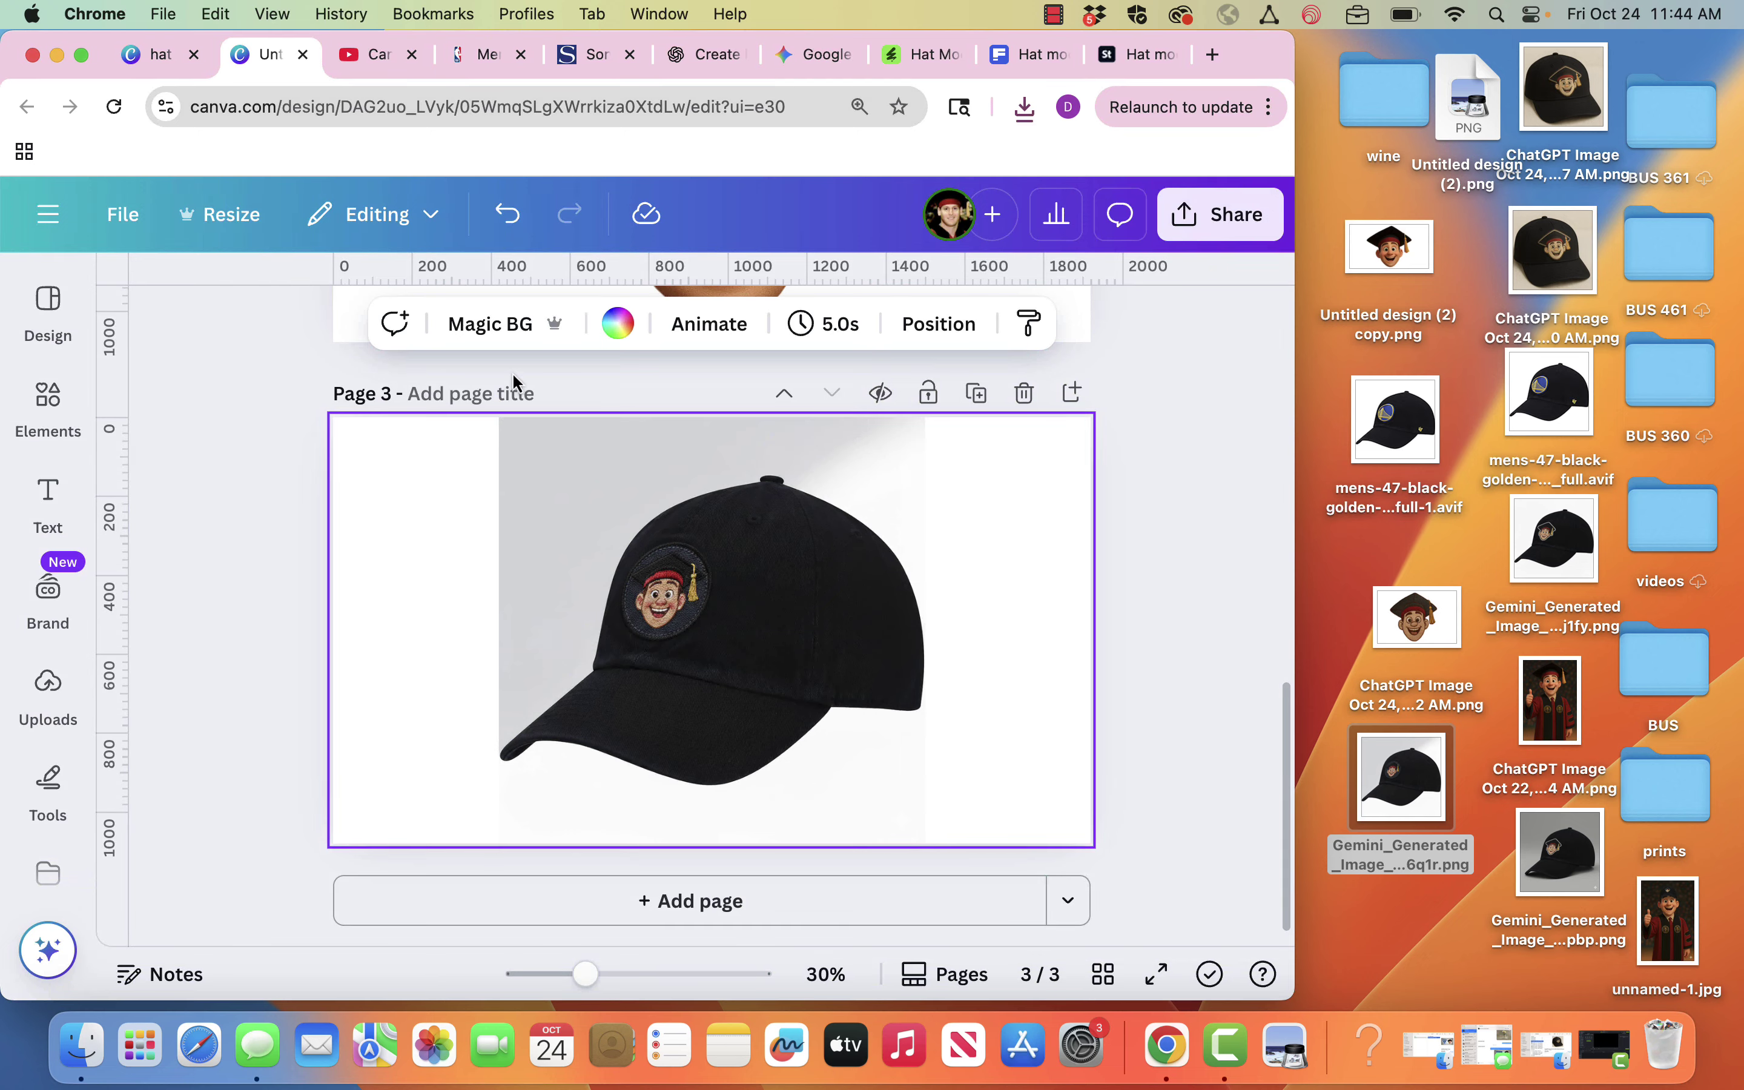
click(740, 591)
click(393, 324)
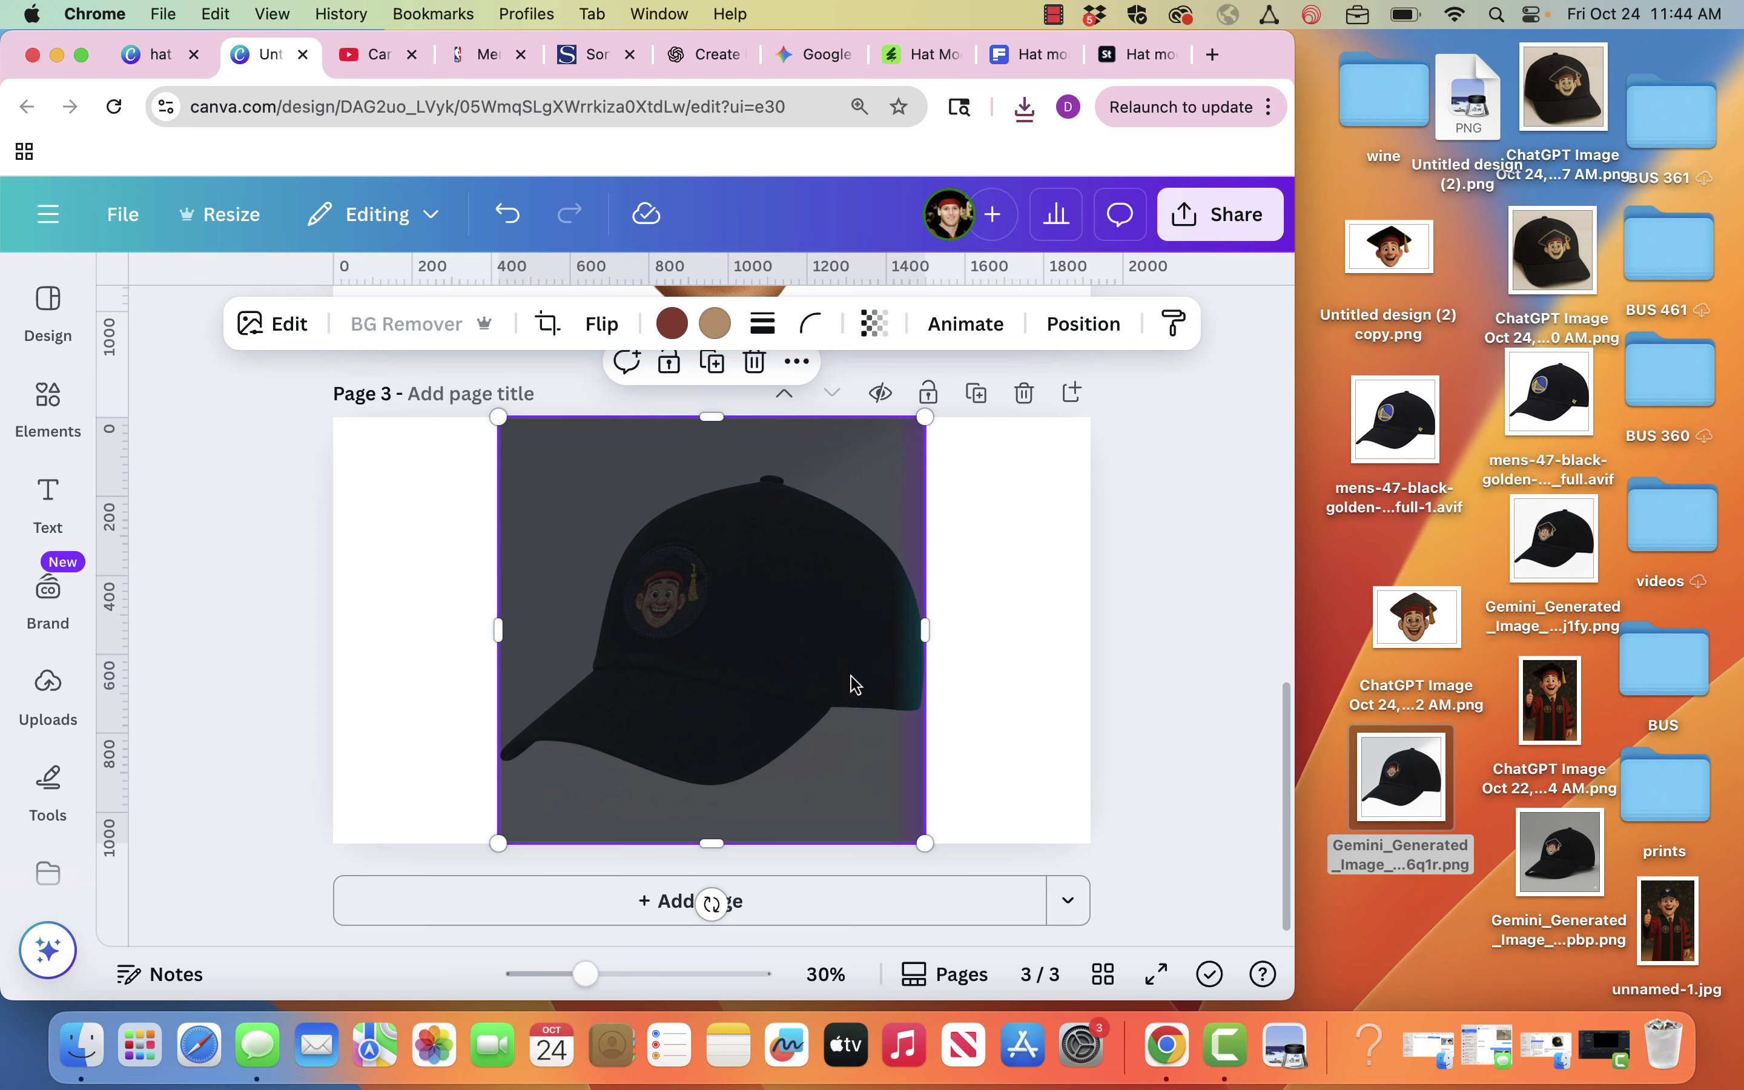
click(1028, 684)
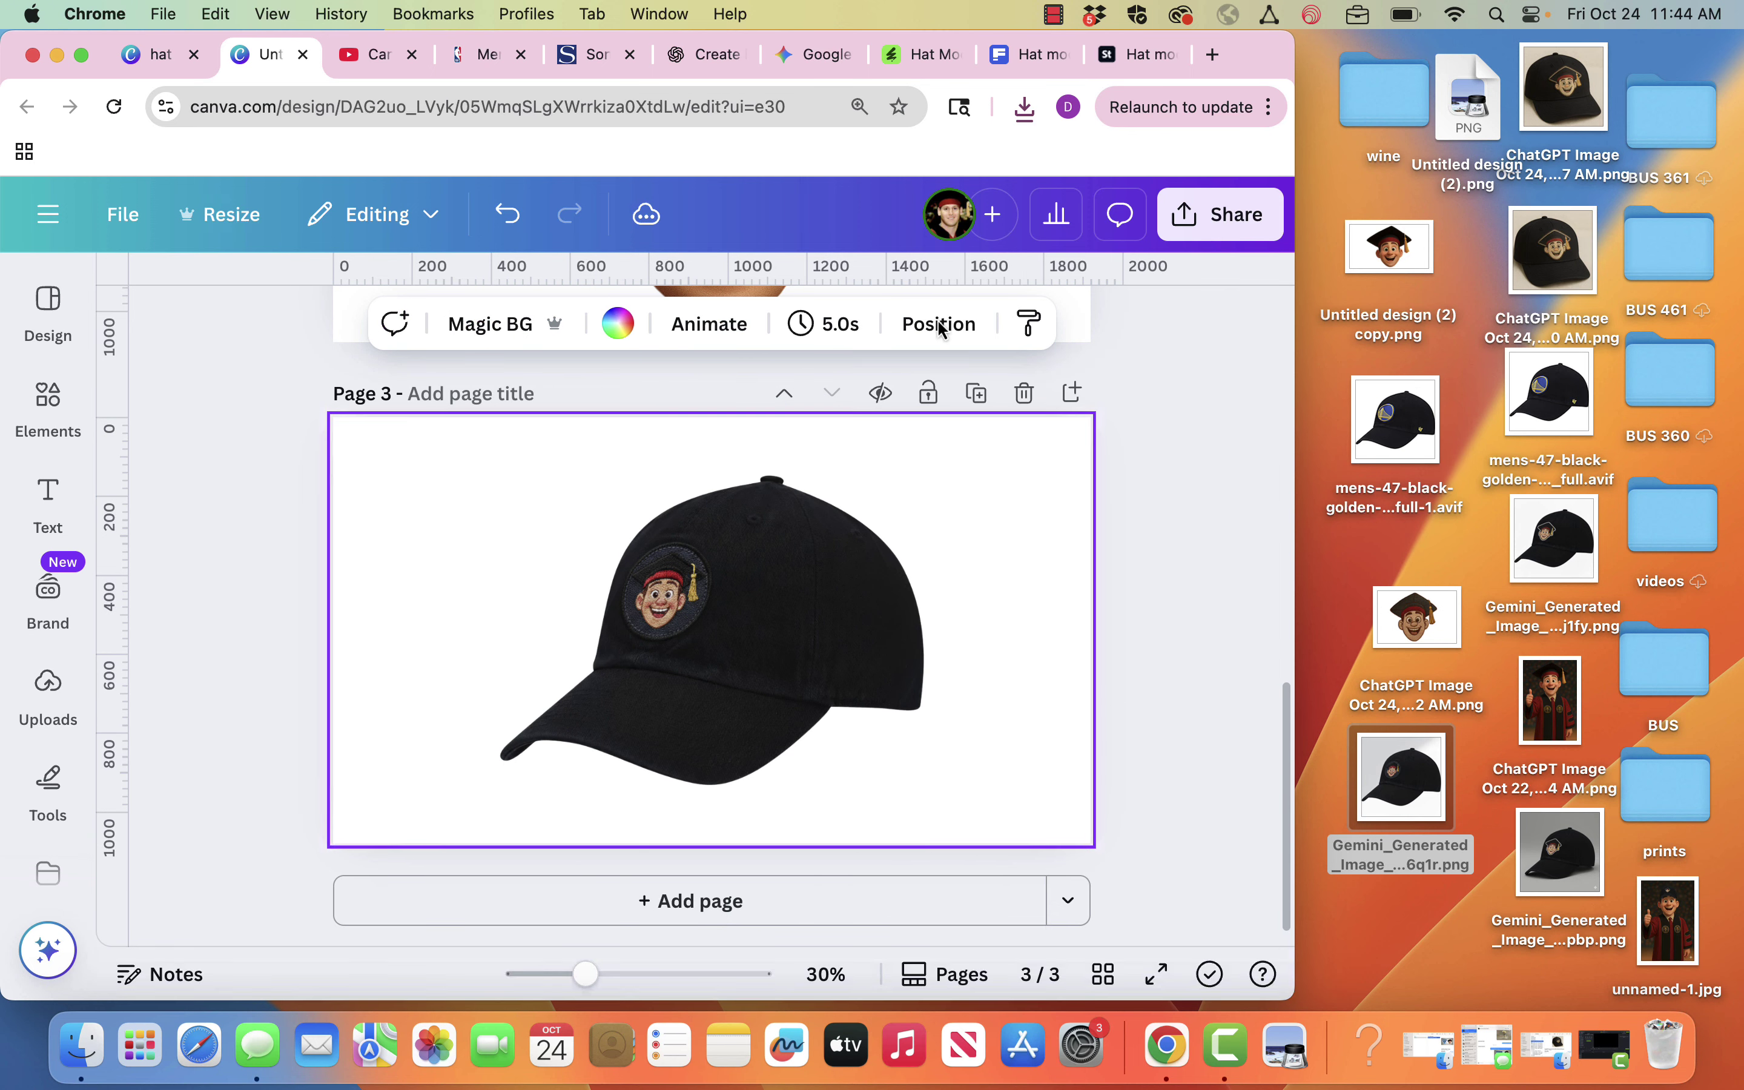
- In ChatGPT, start a new chat, attach the original Warriors hat image and submit the prompt "brighten a little"
click(709, 55)
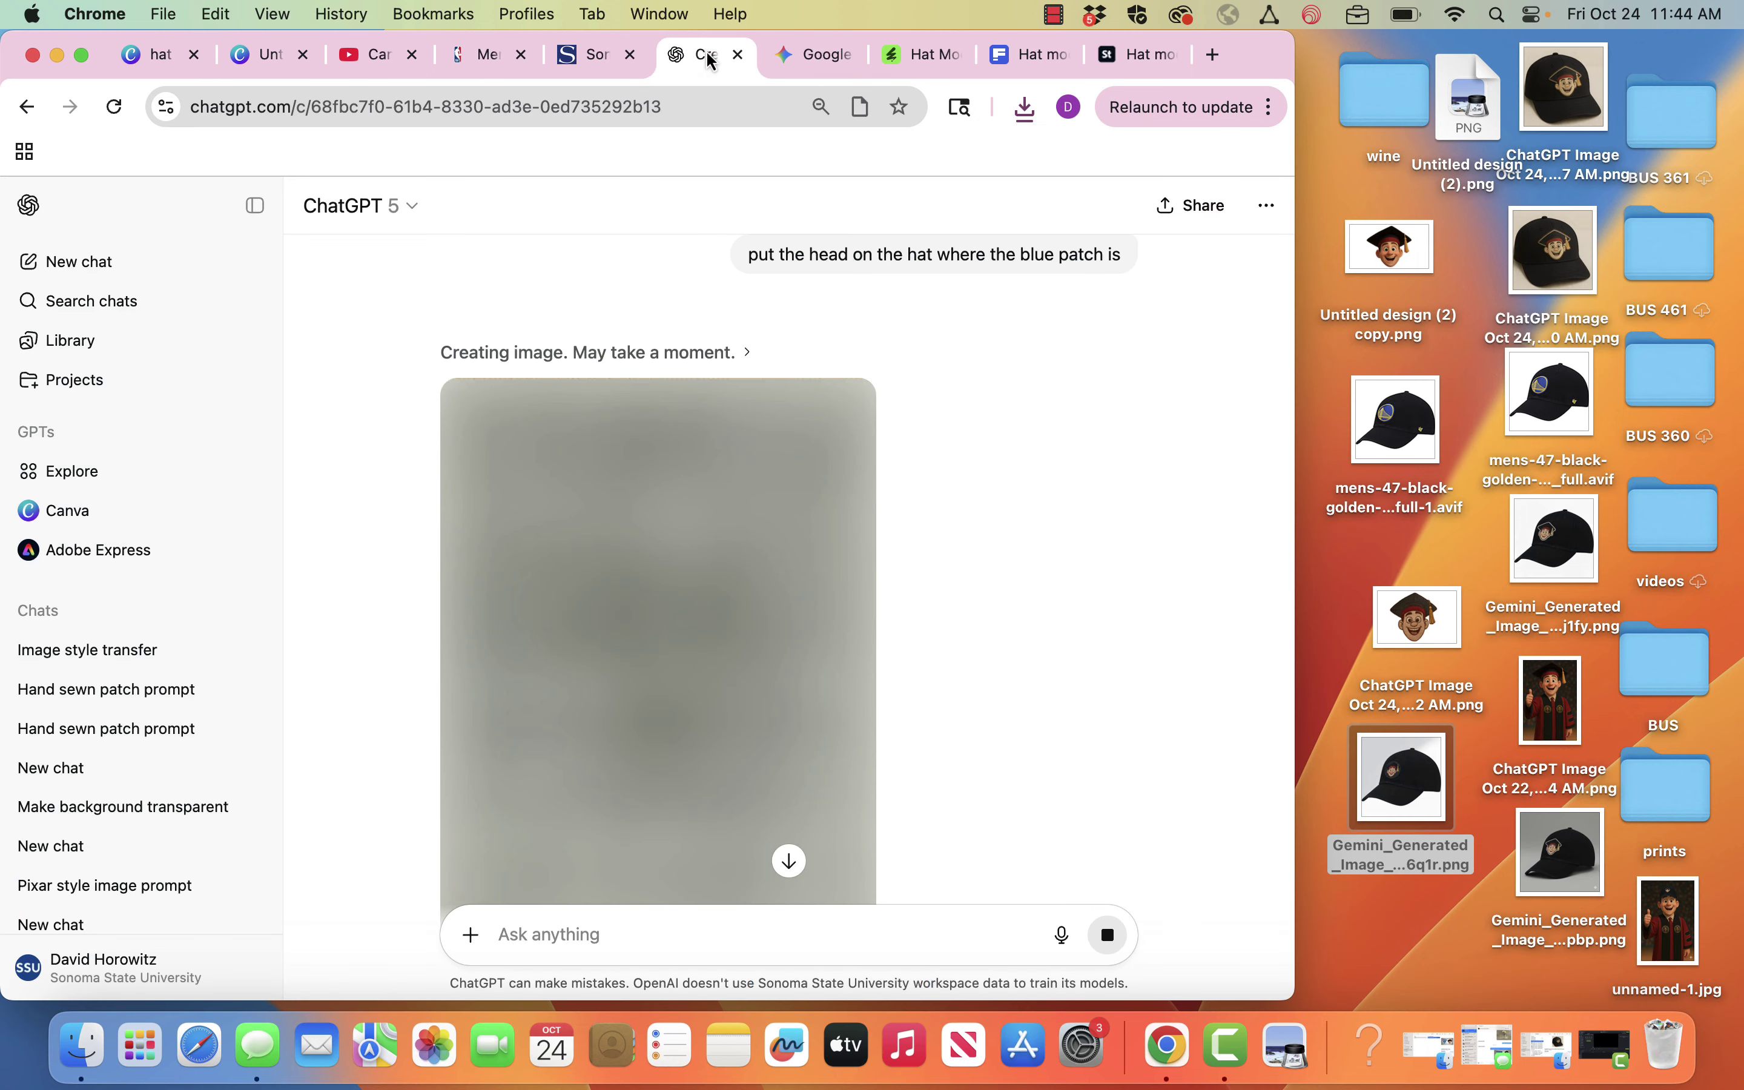
scroll(1032, 681, down, 3)
scroll(1031, 679, up, 2)
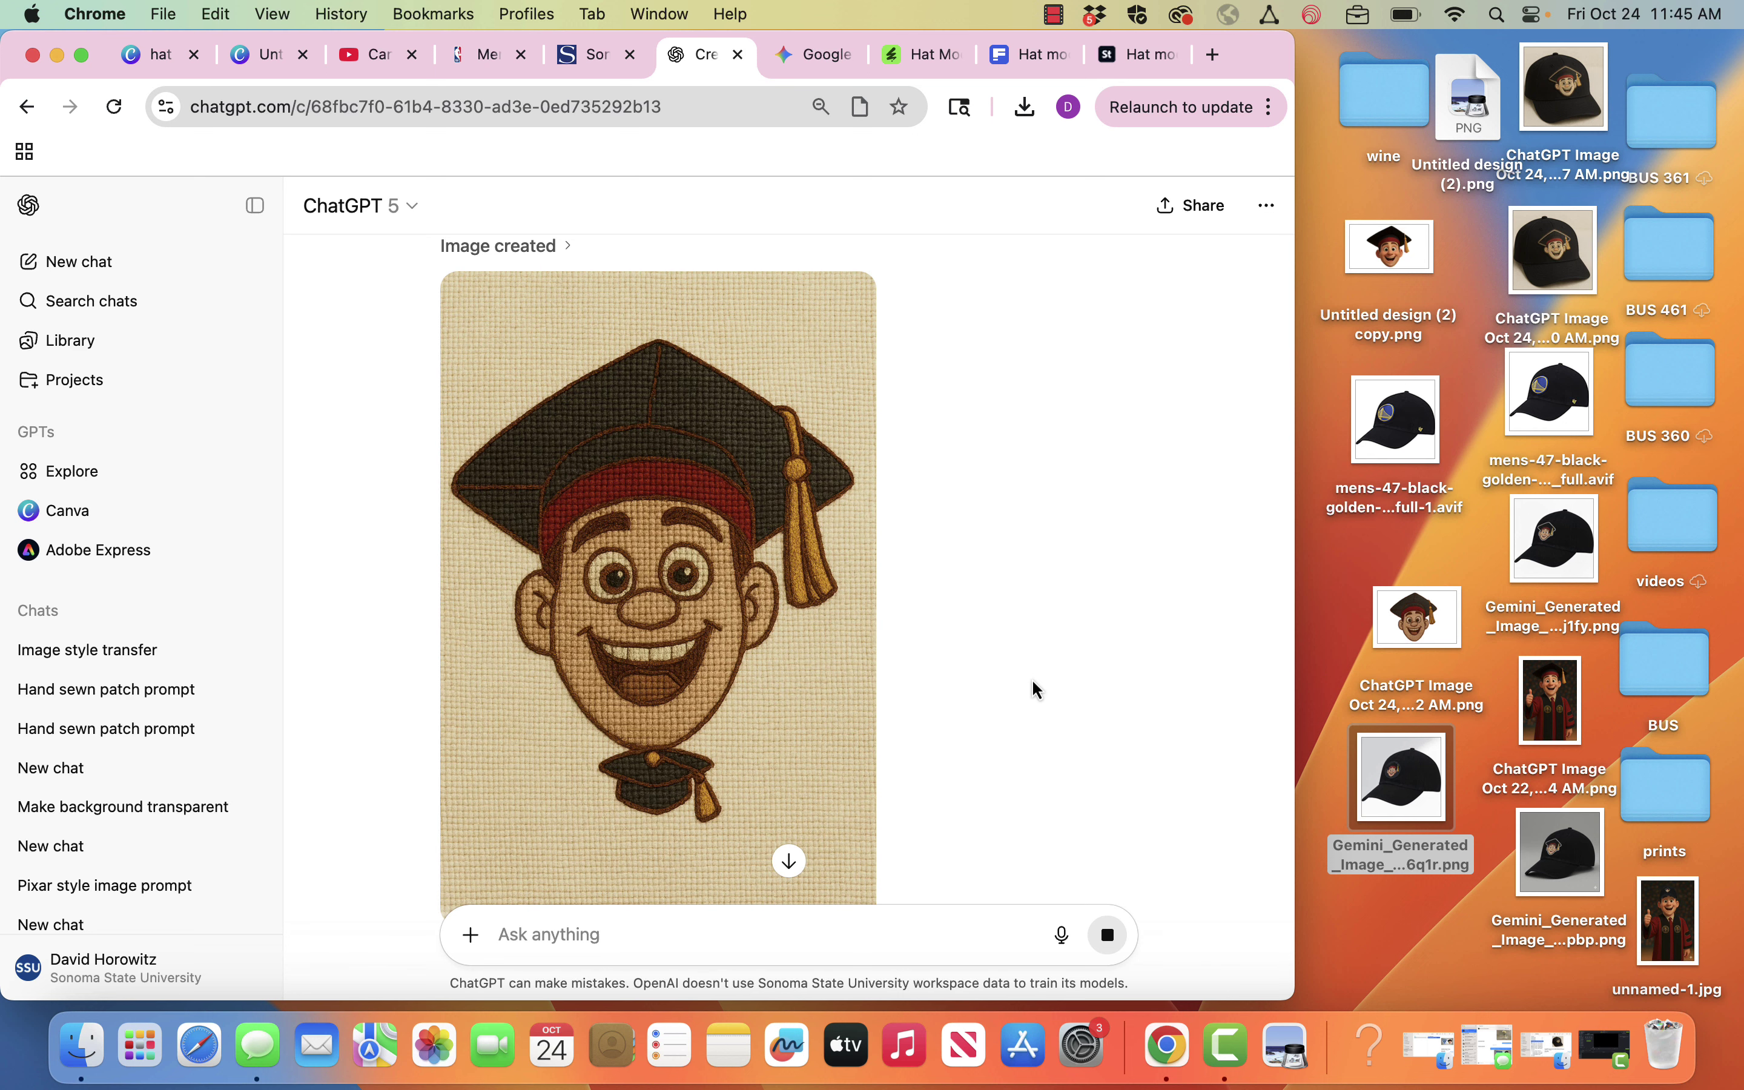
scroll(1031, 679, down, 1)
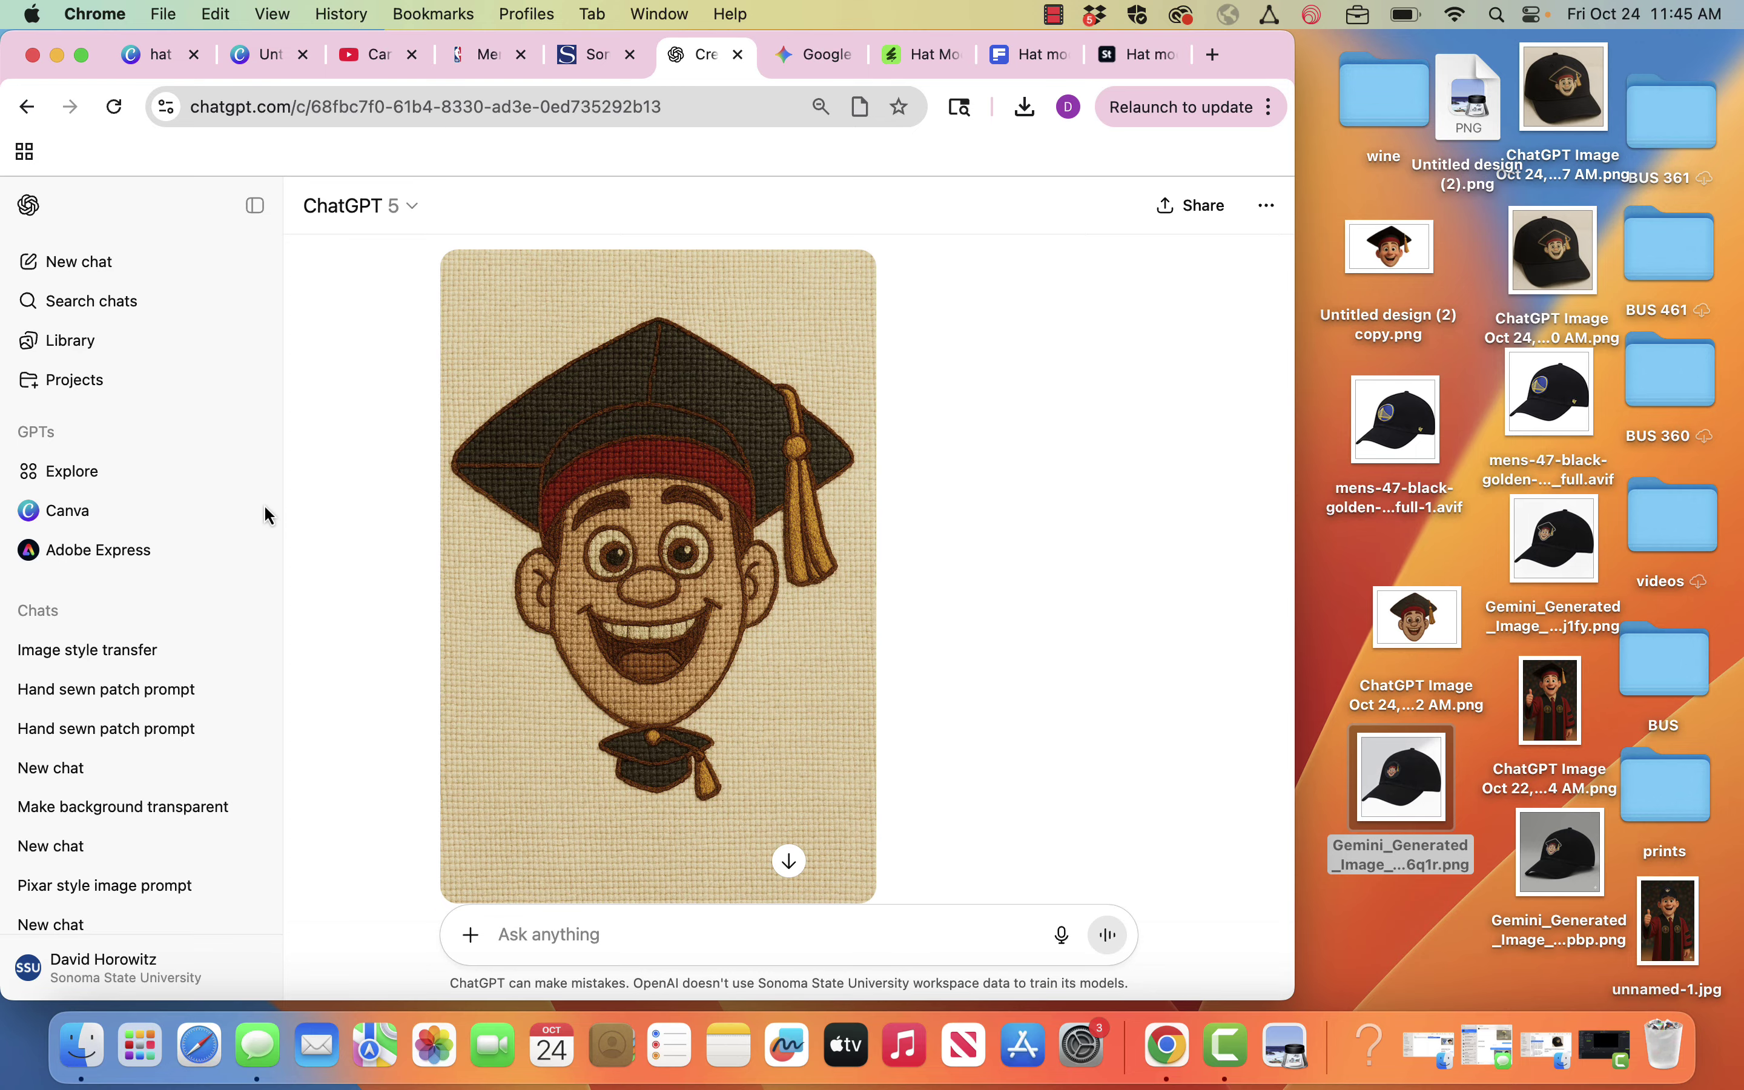
click(110, 263)
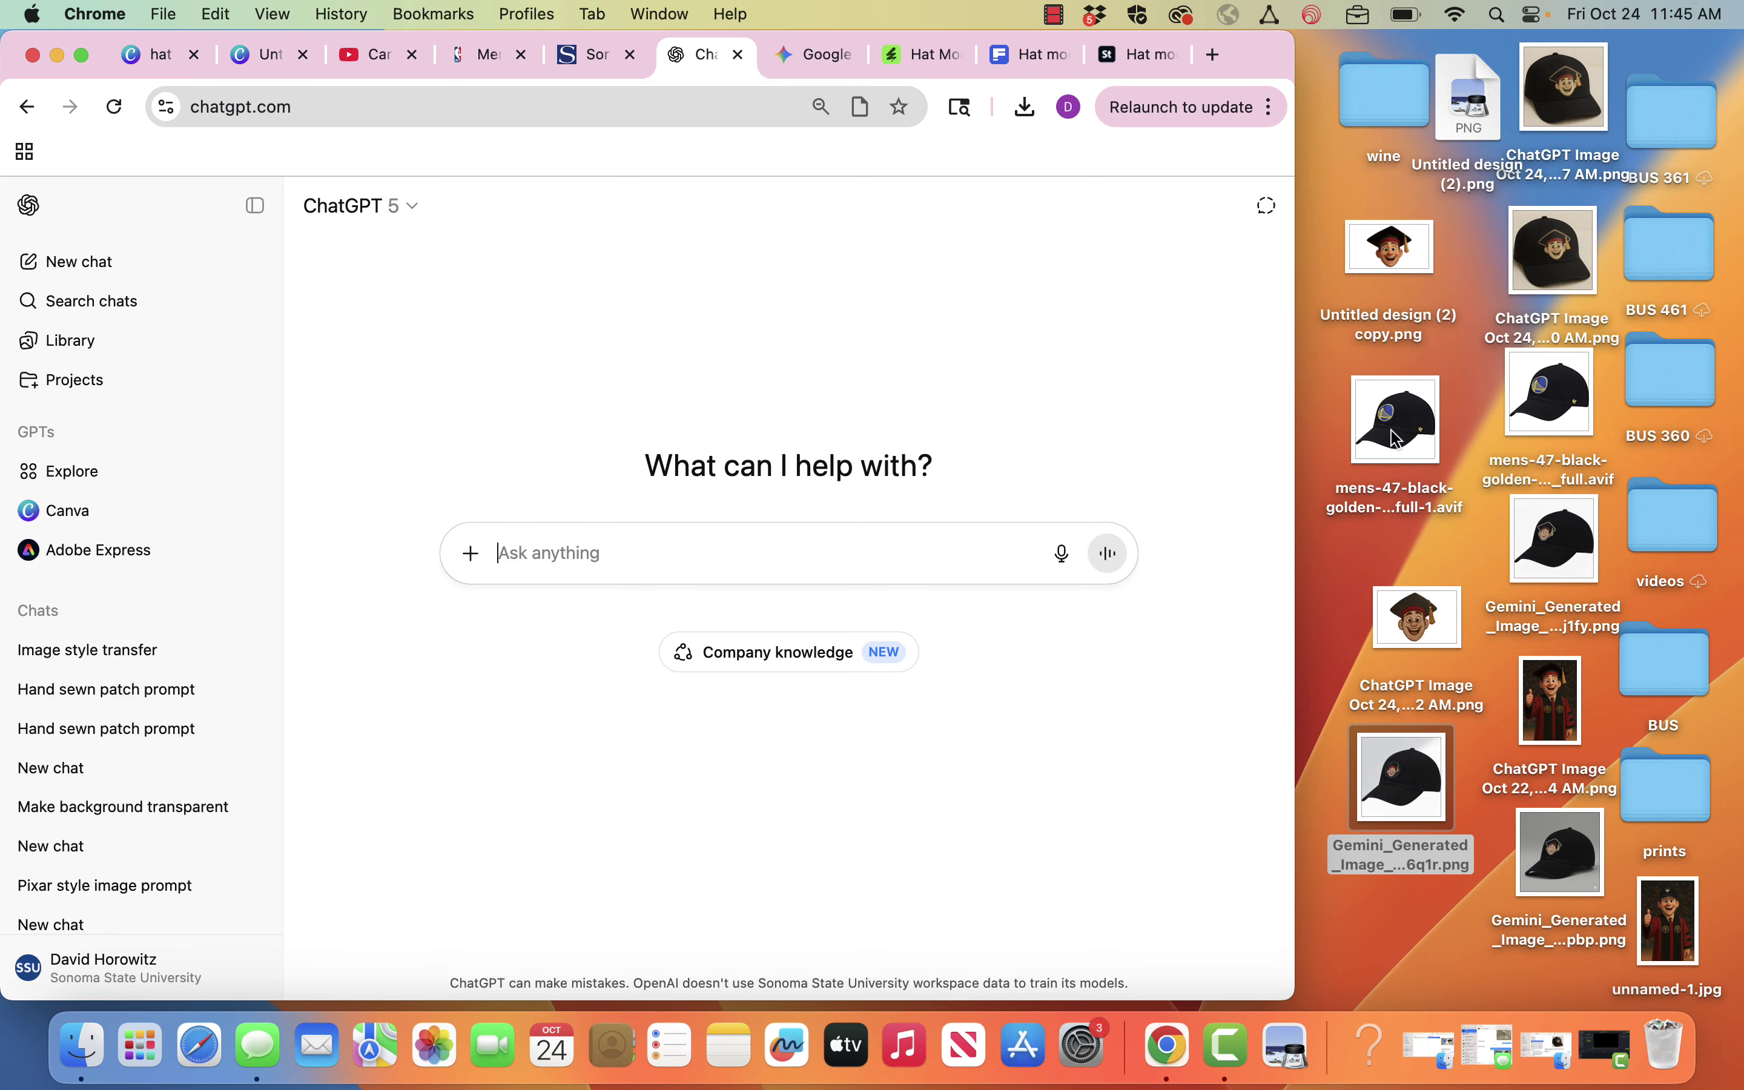
drag(1395, 438, 749, 559)
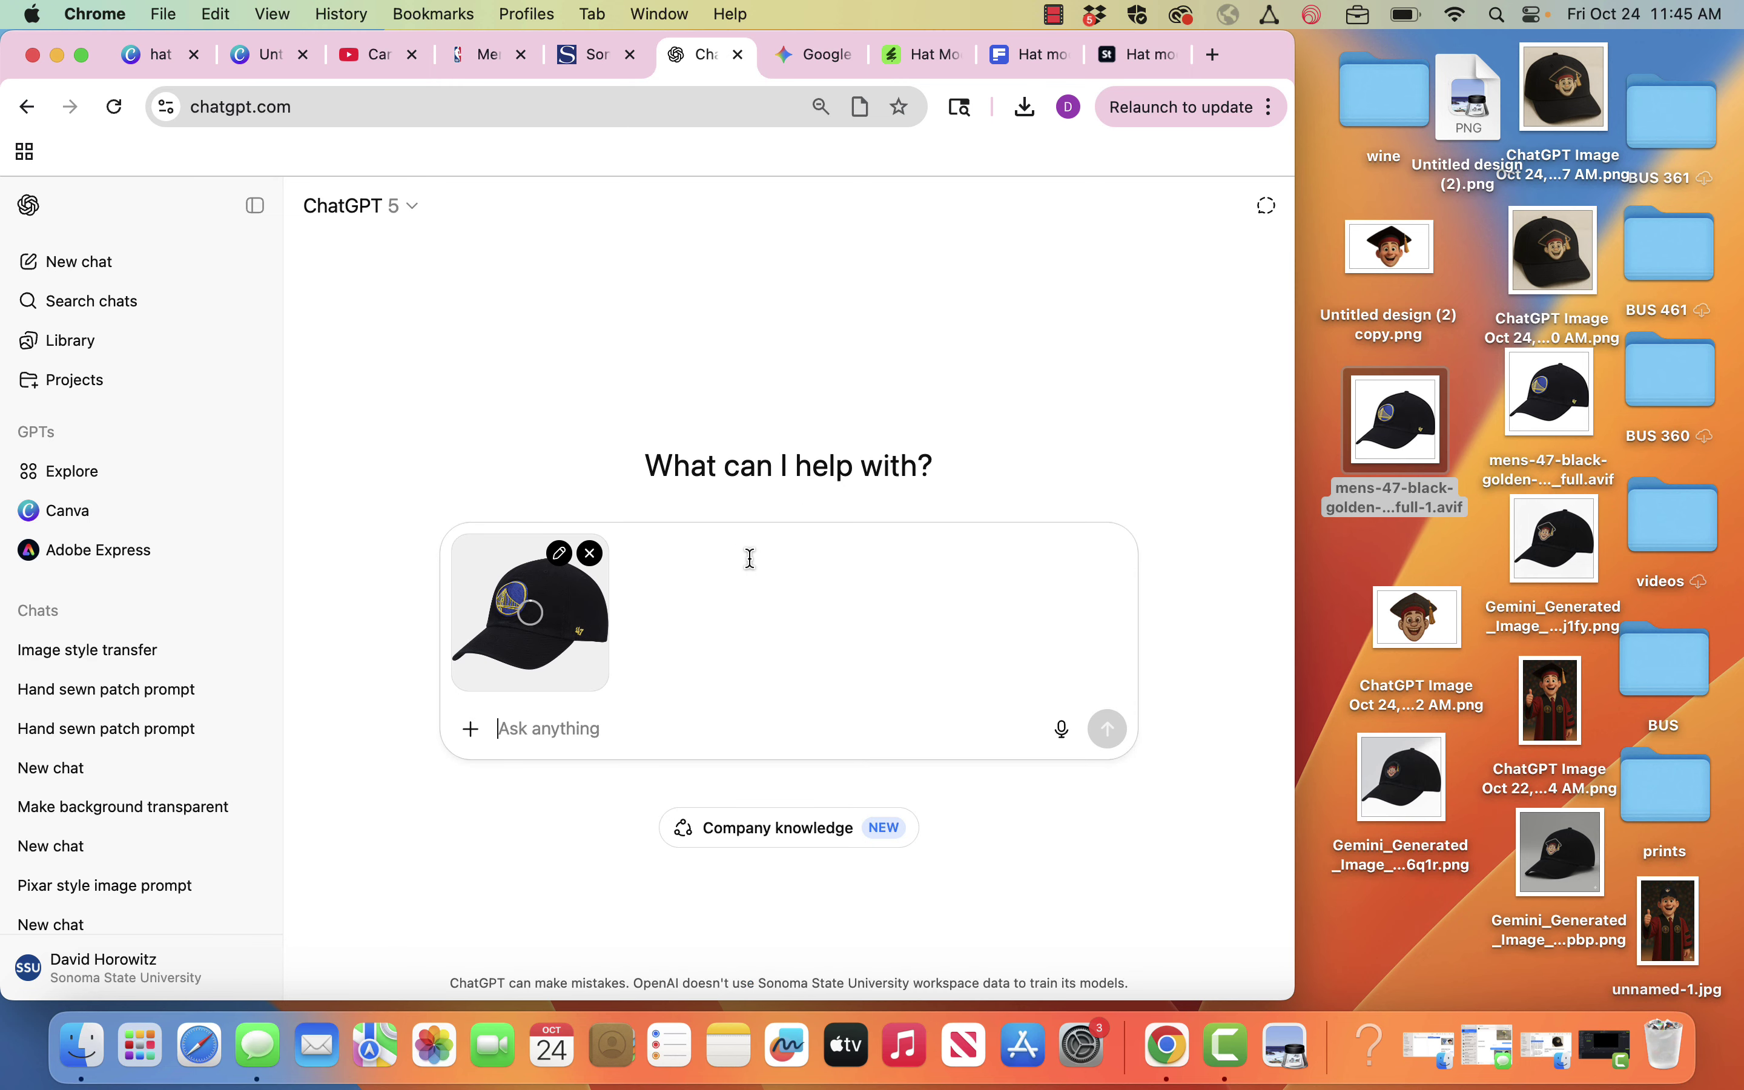
text(brighten a litt)
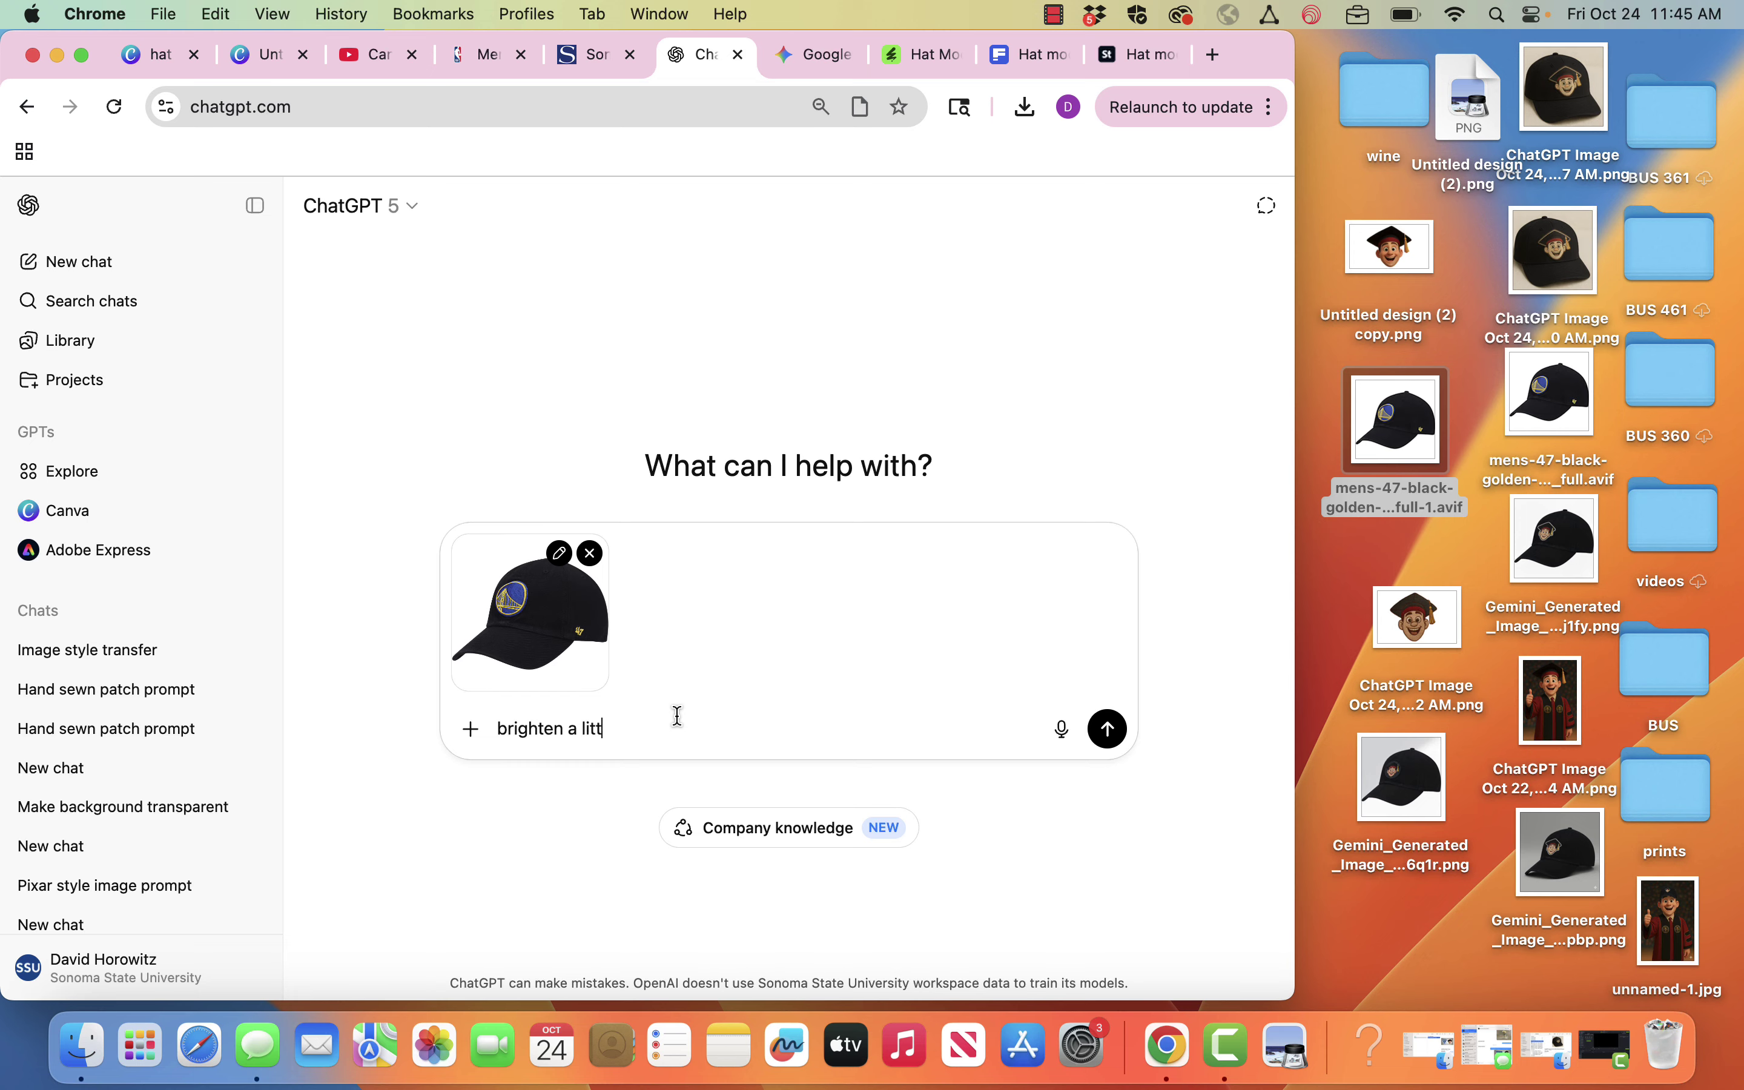
key(Return)
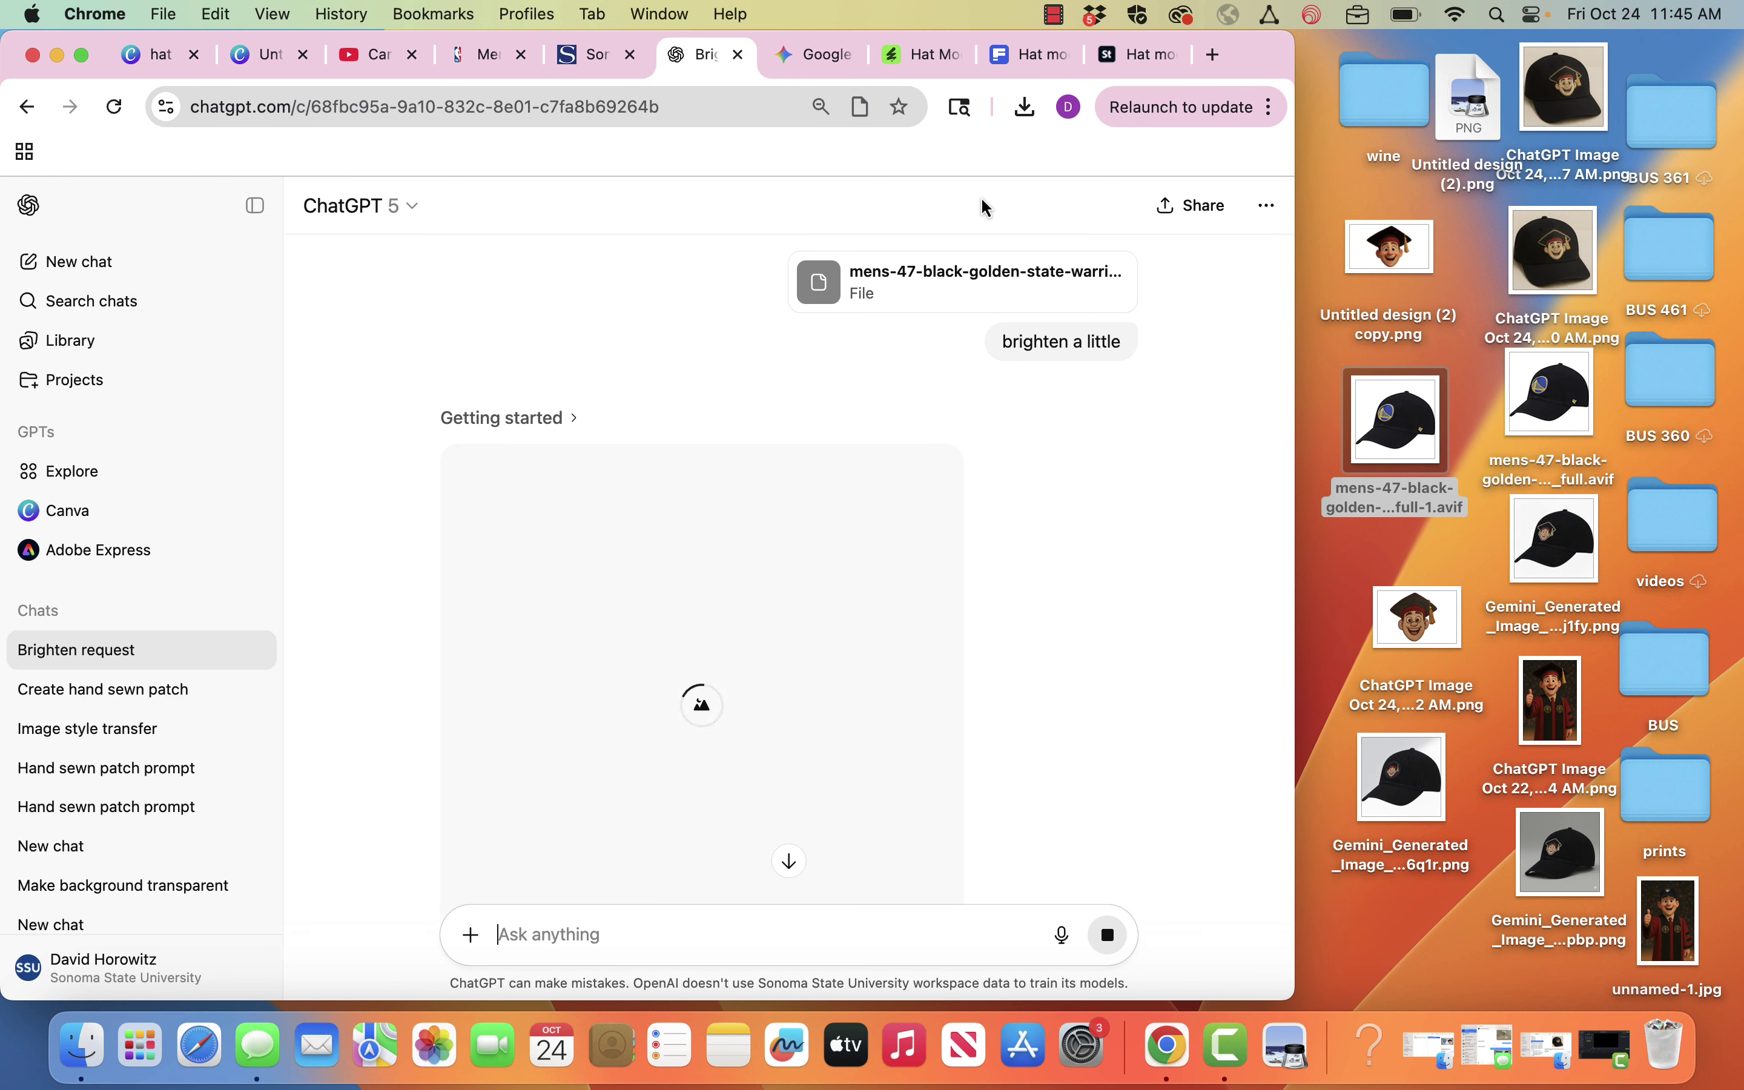
- In Gemini, attach the patched hat and the graduate picture and submit "replace the cap and tassle with the black hat image"
click(819, 71)
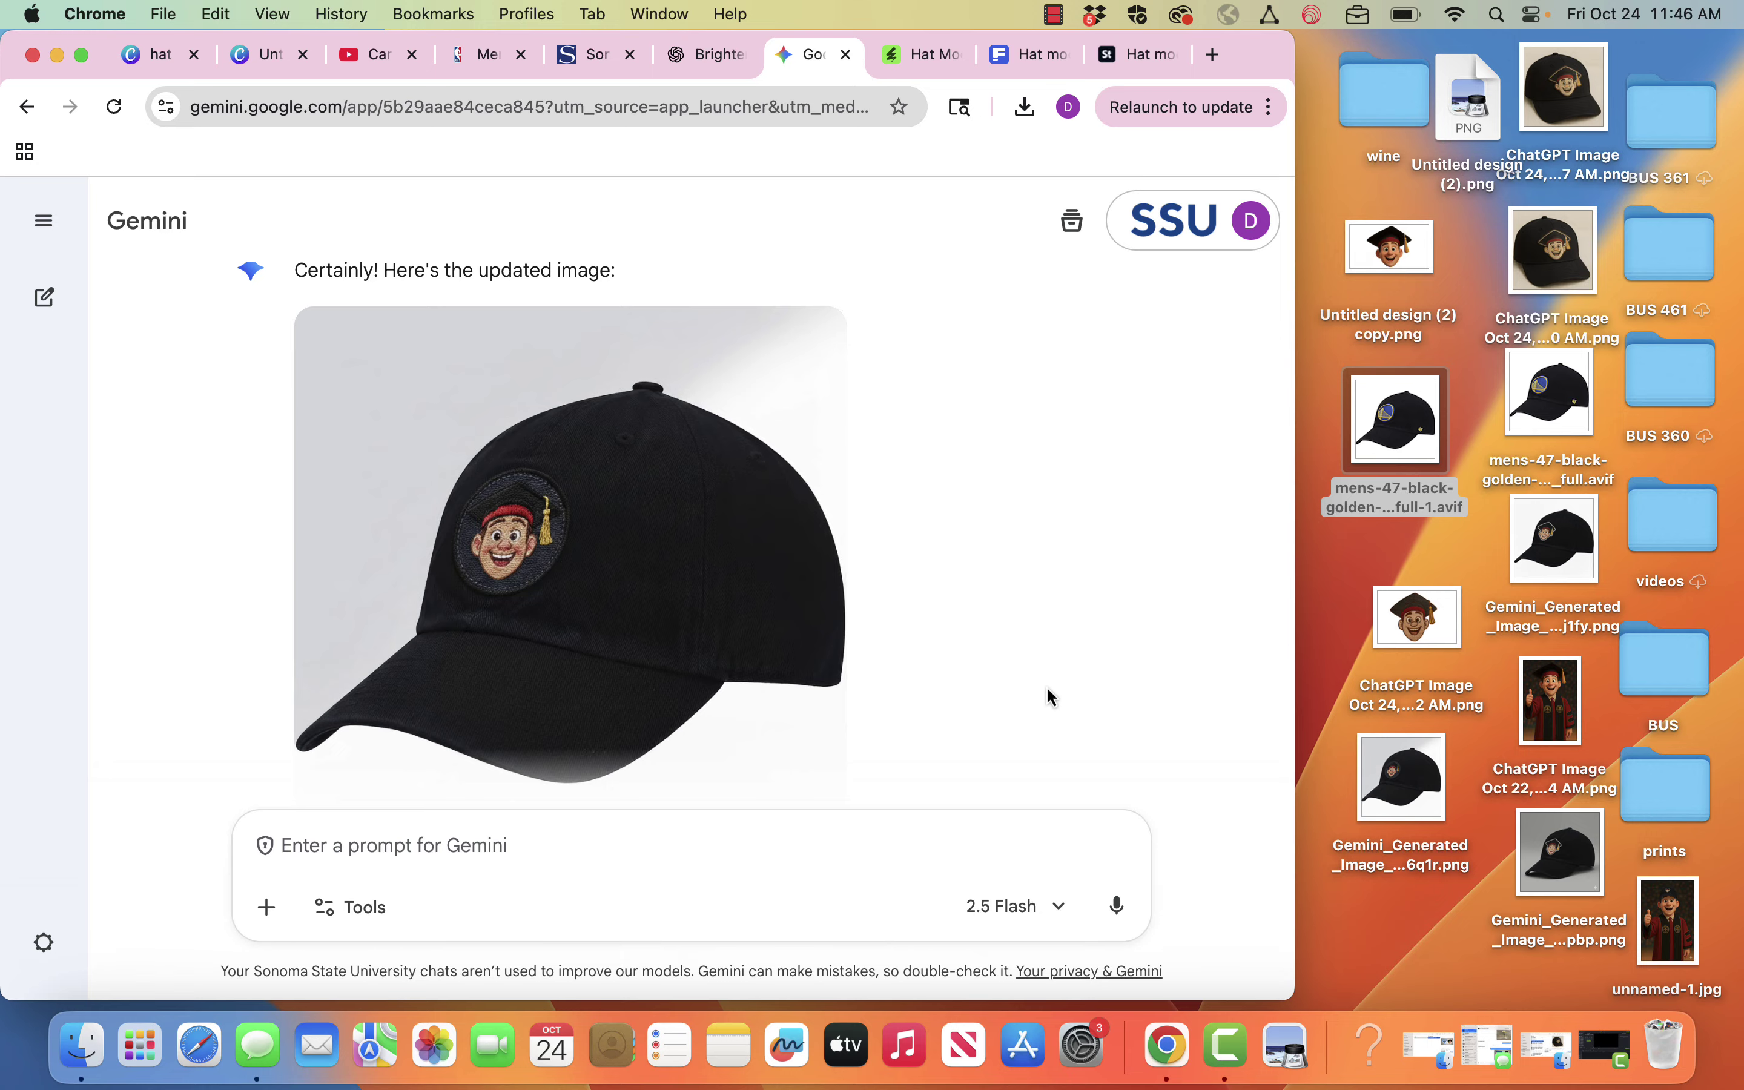
drag(1402, 783, 910, 864)
drag(1554, 695, 776, 783)
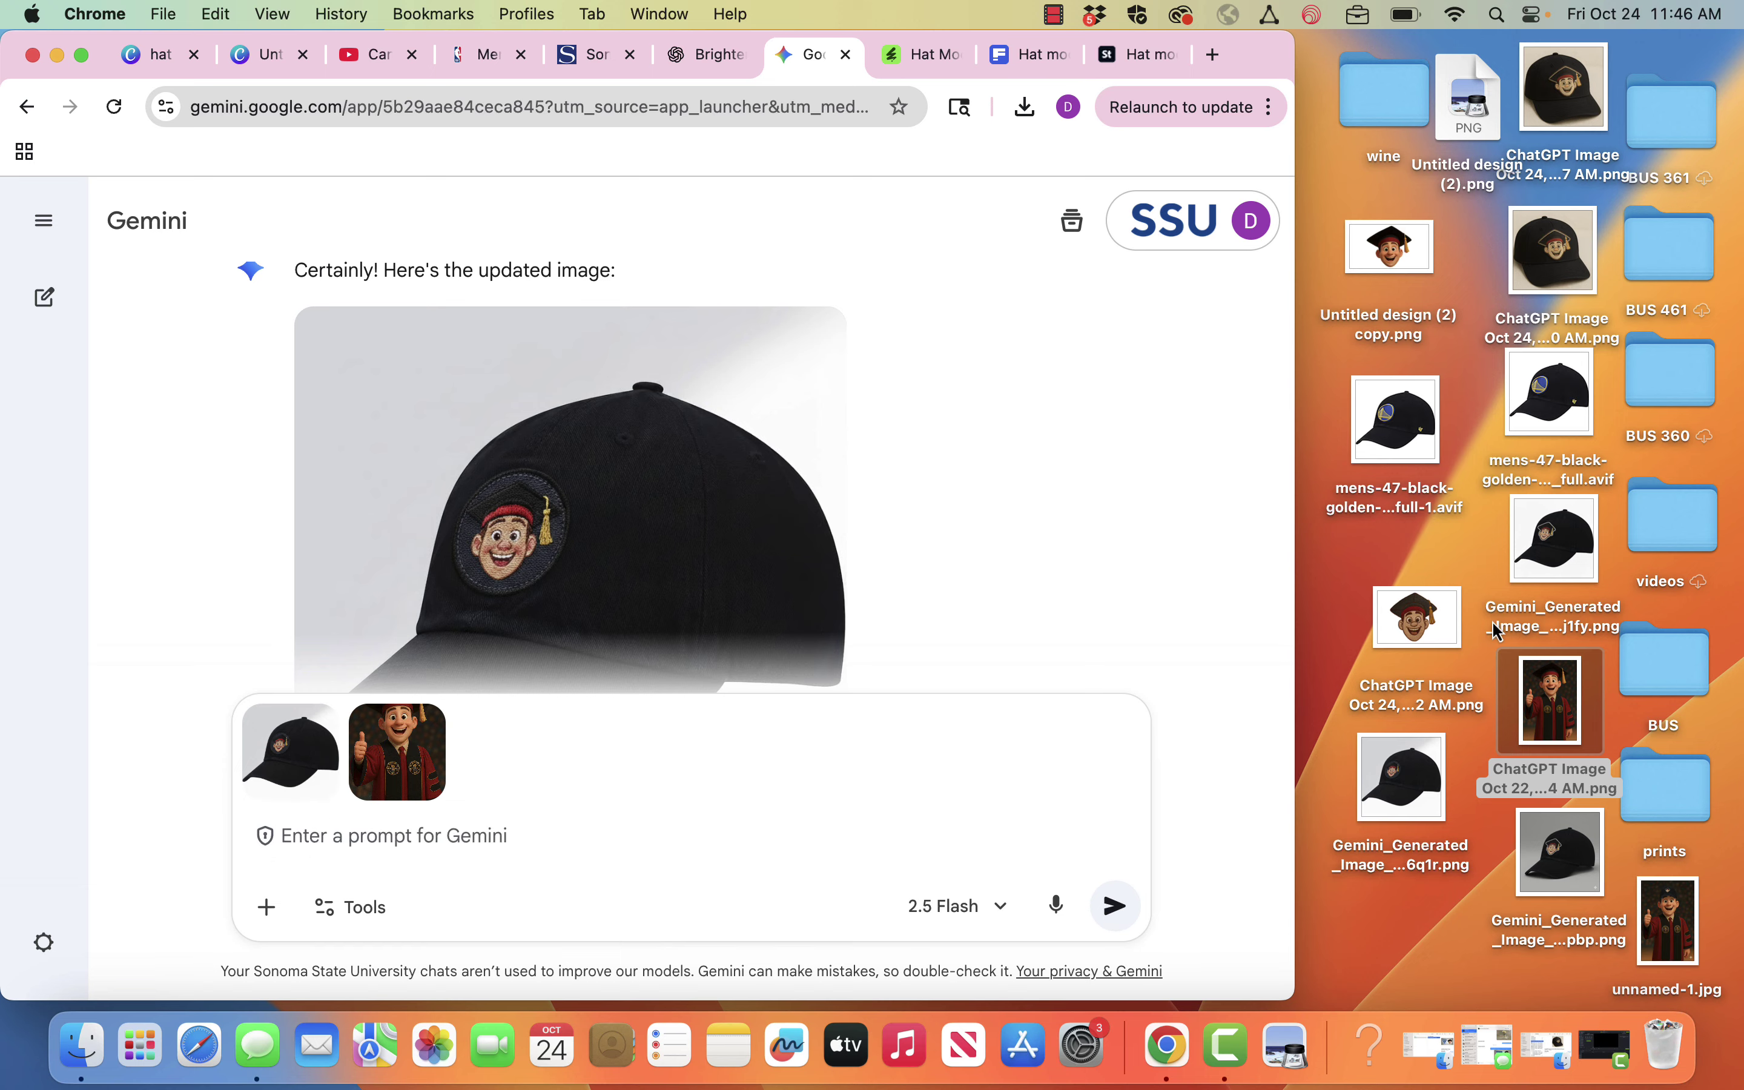
mouse_move(393, 747)
text(replace th)
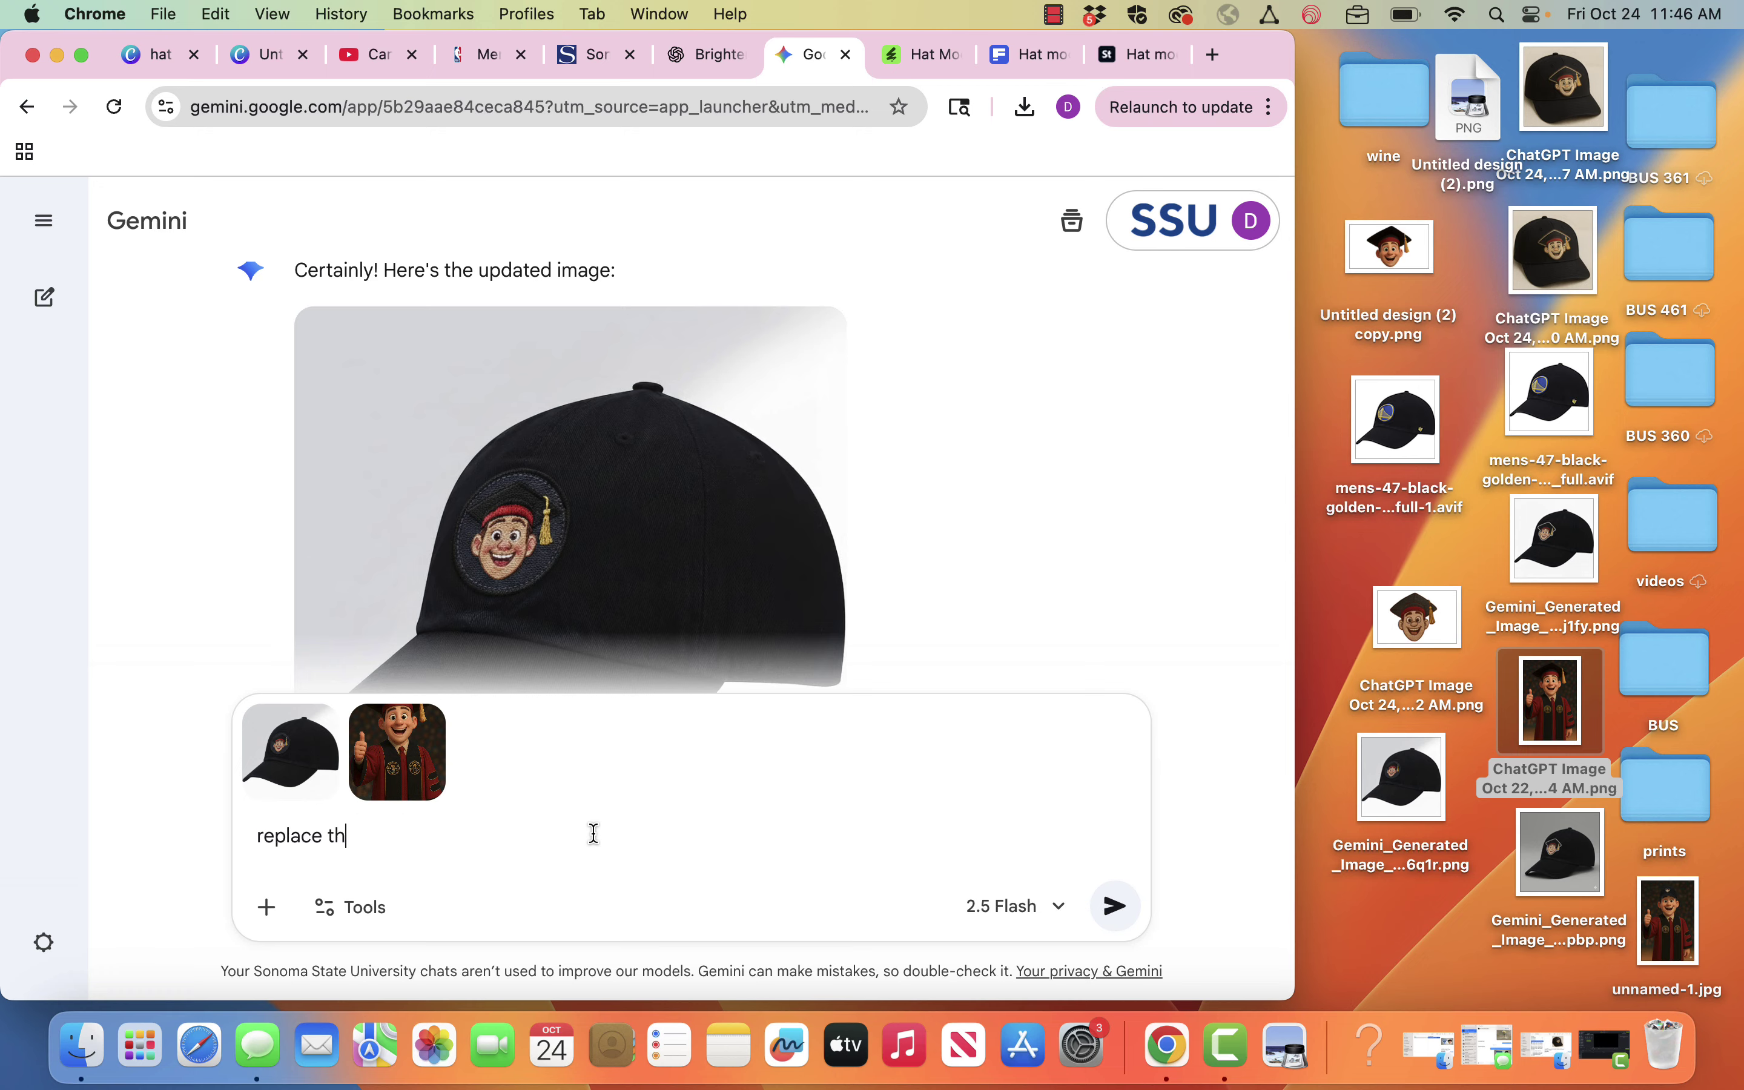
text(e cap and tassle with the )
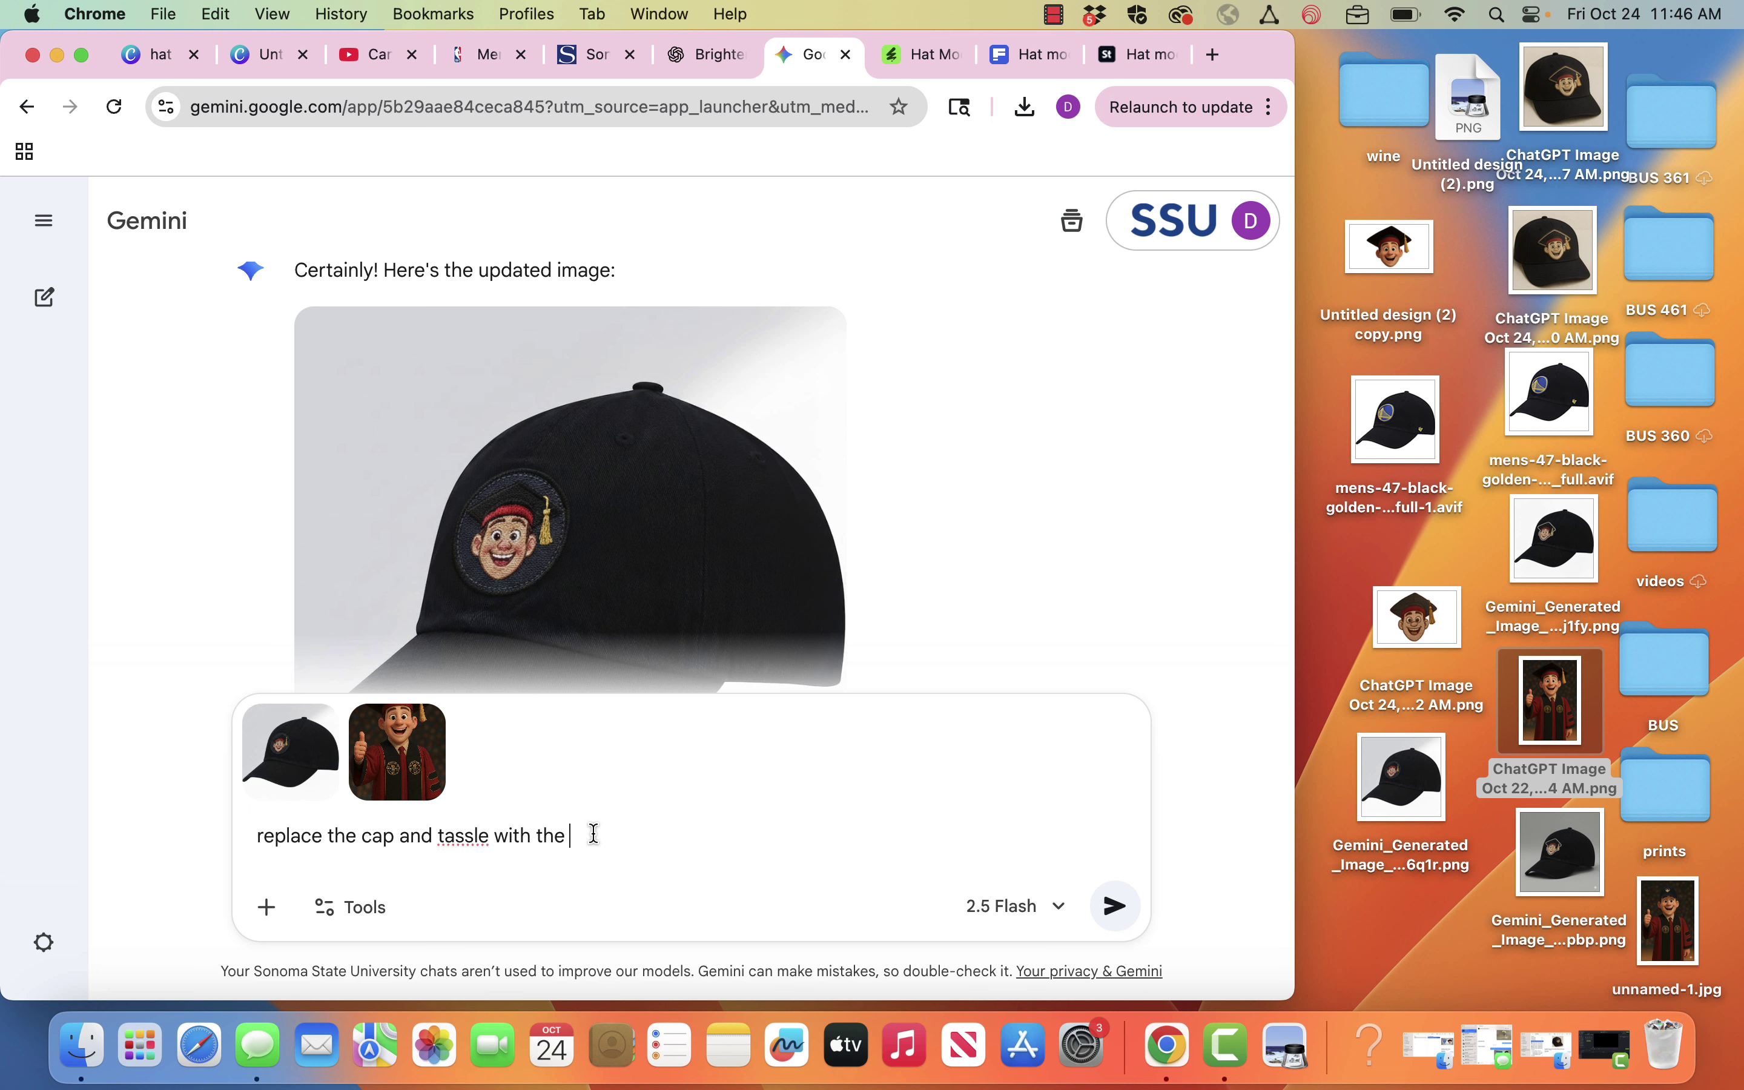
text(black hat image)
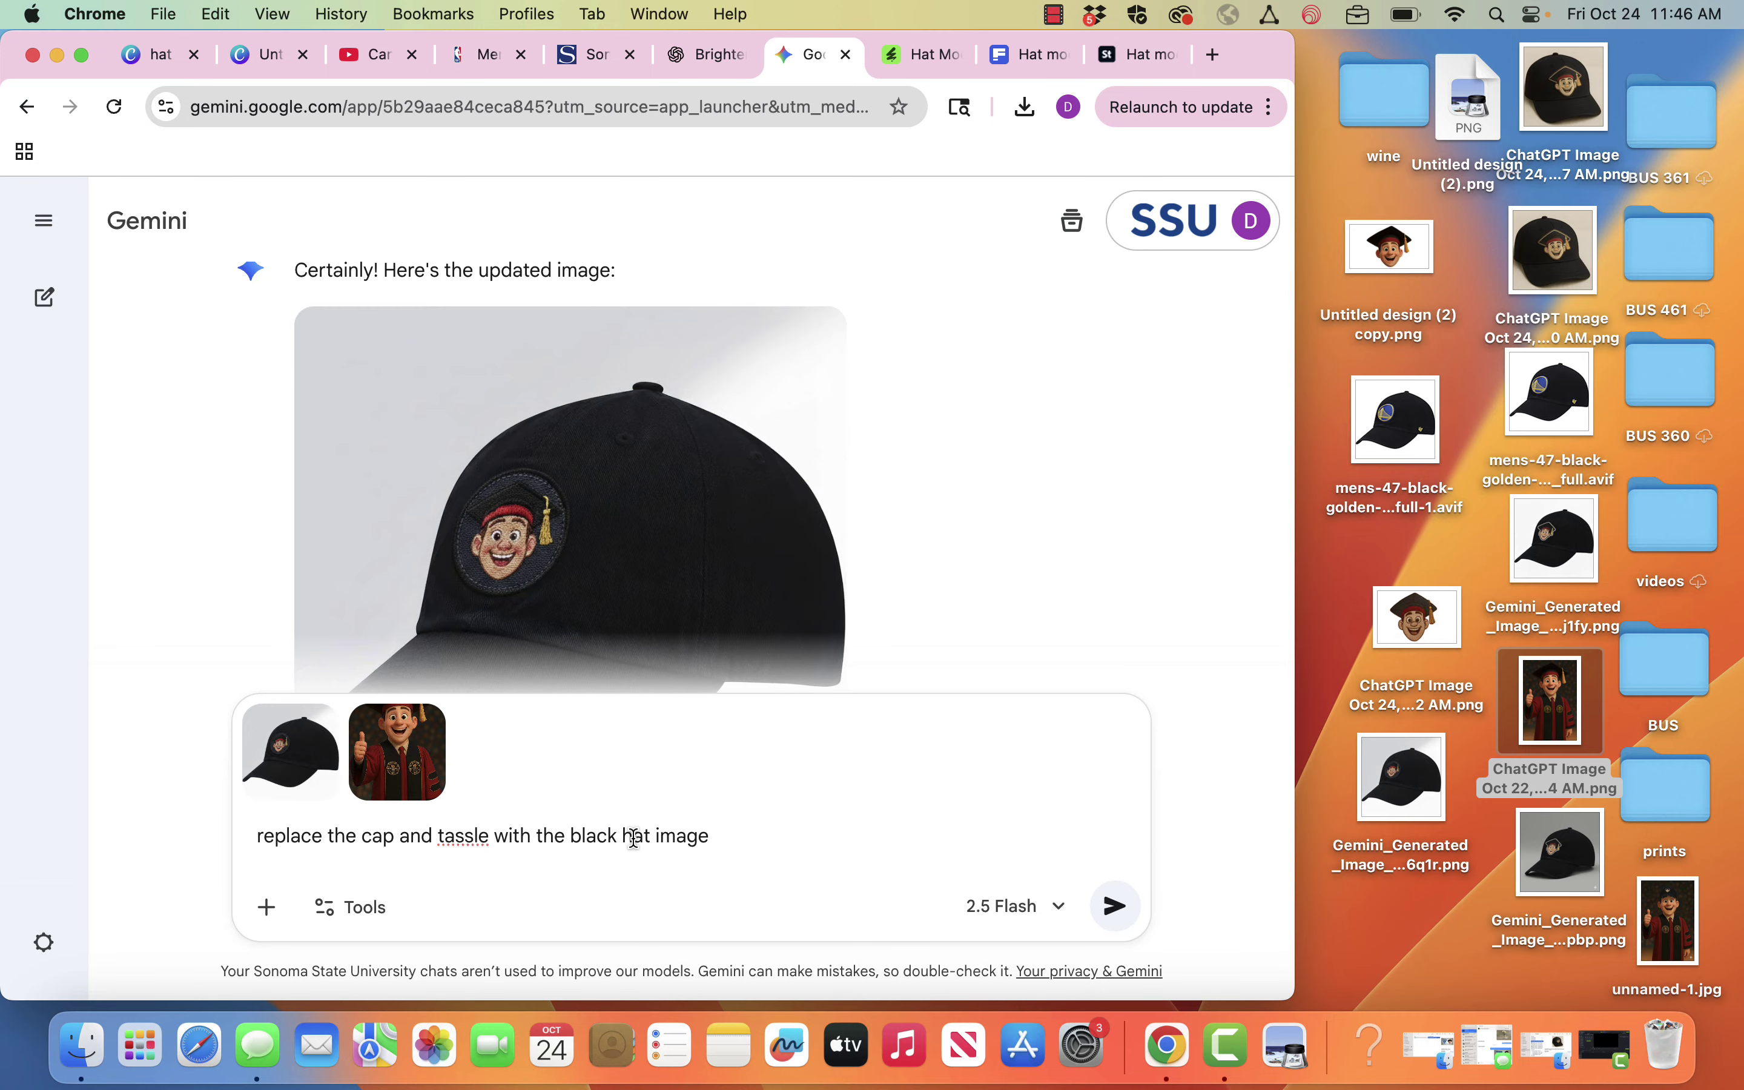
key(Return)
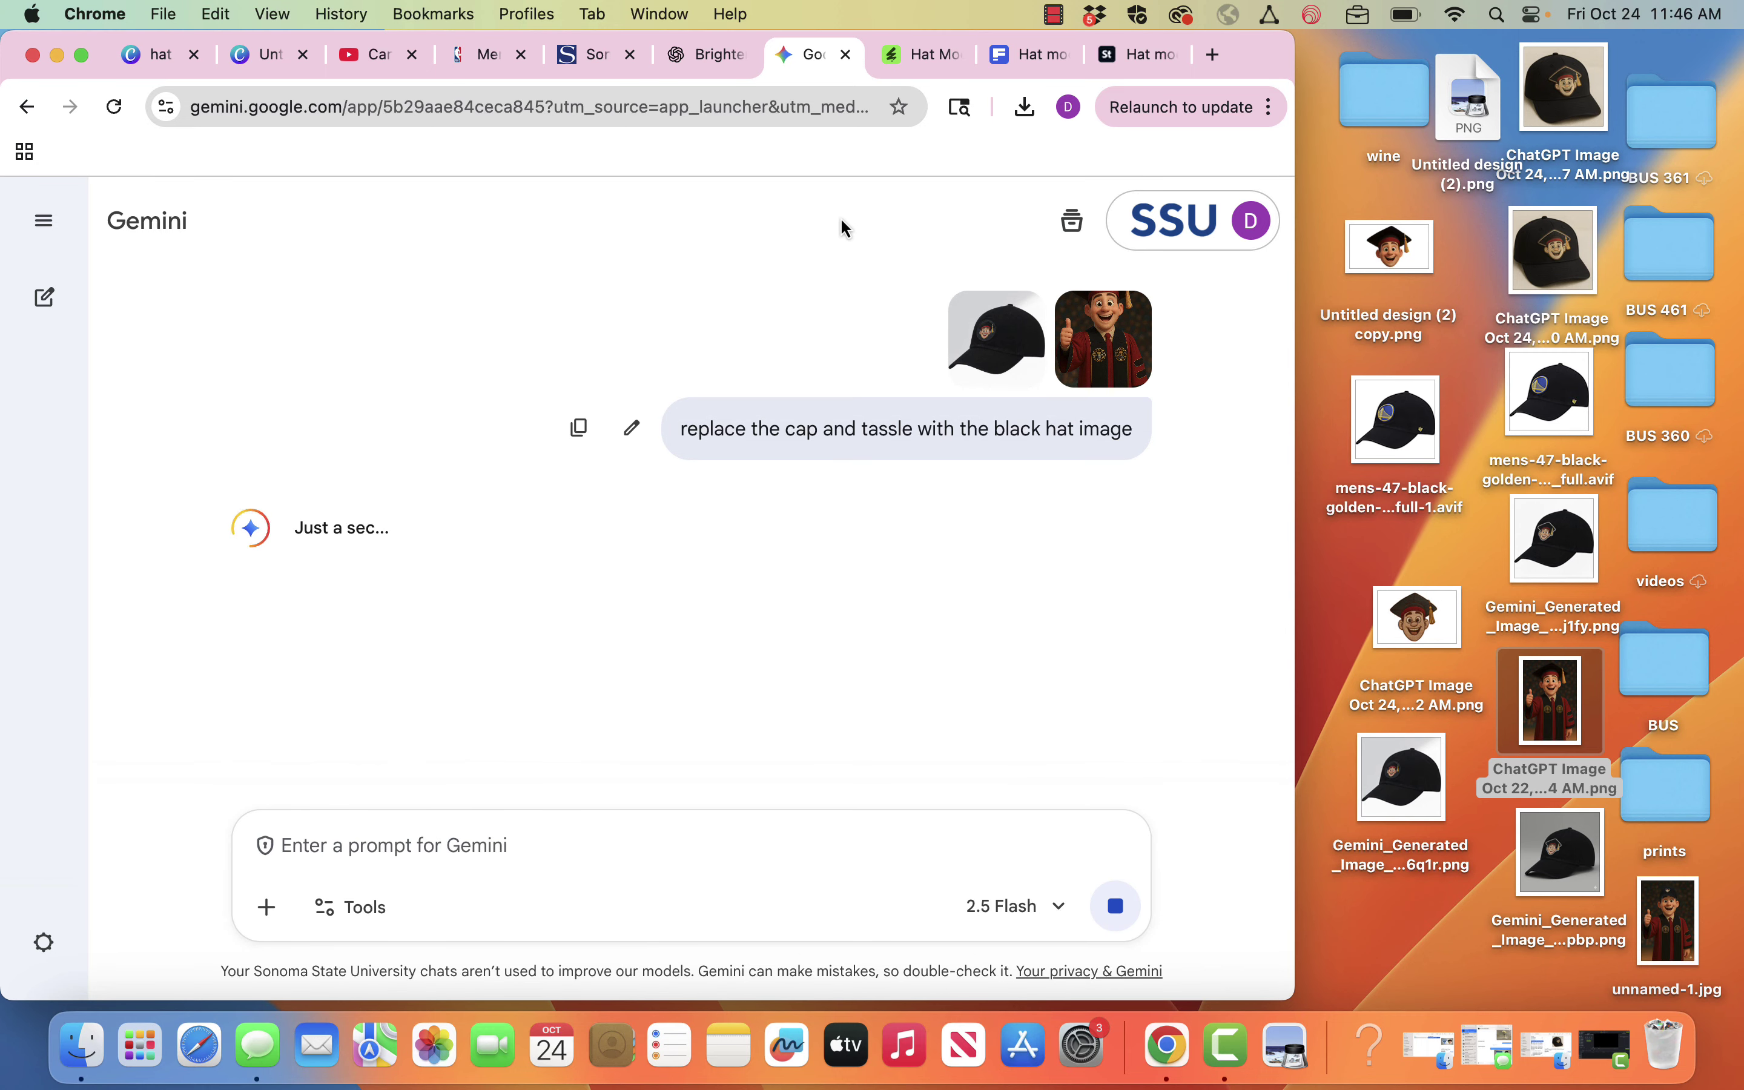
- Review ChatGPT's brightened image, start a new chat there and submit a prompt for a black hat mockup
click(715, 60)
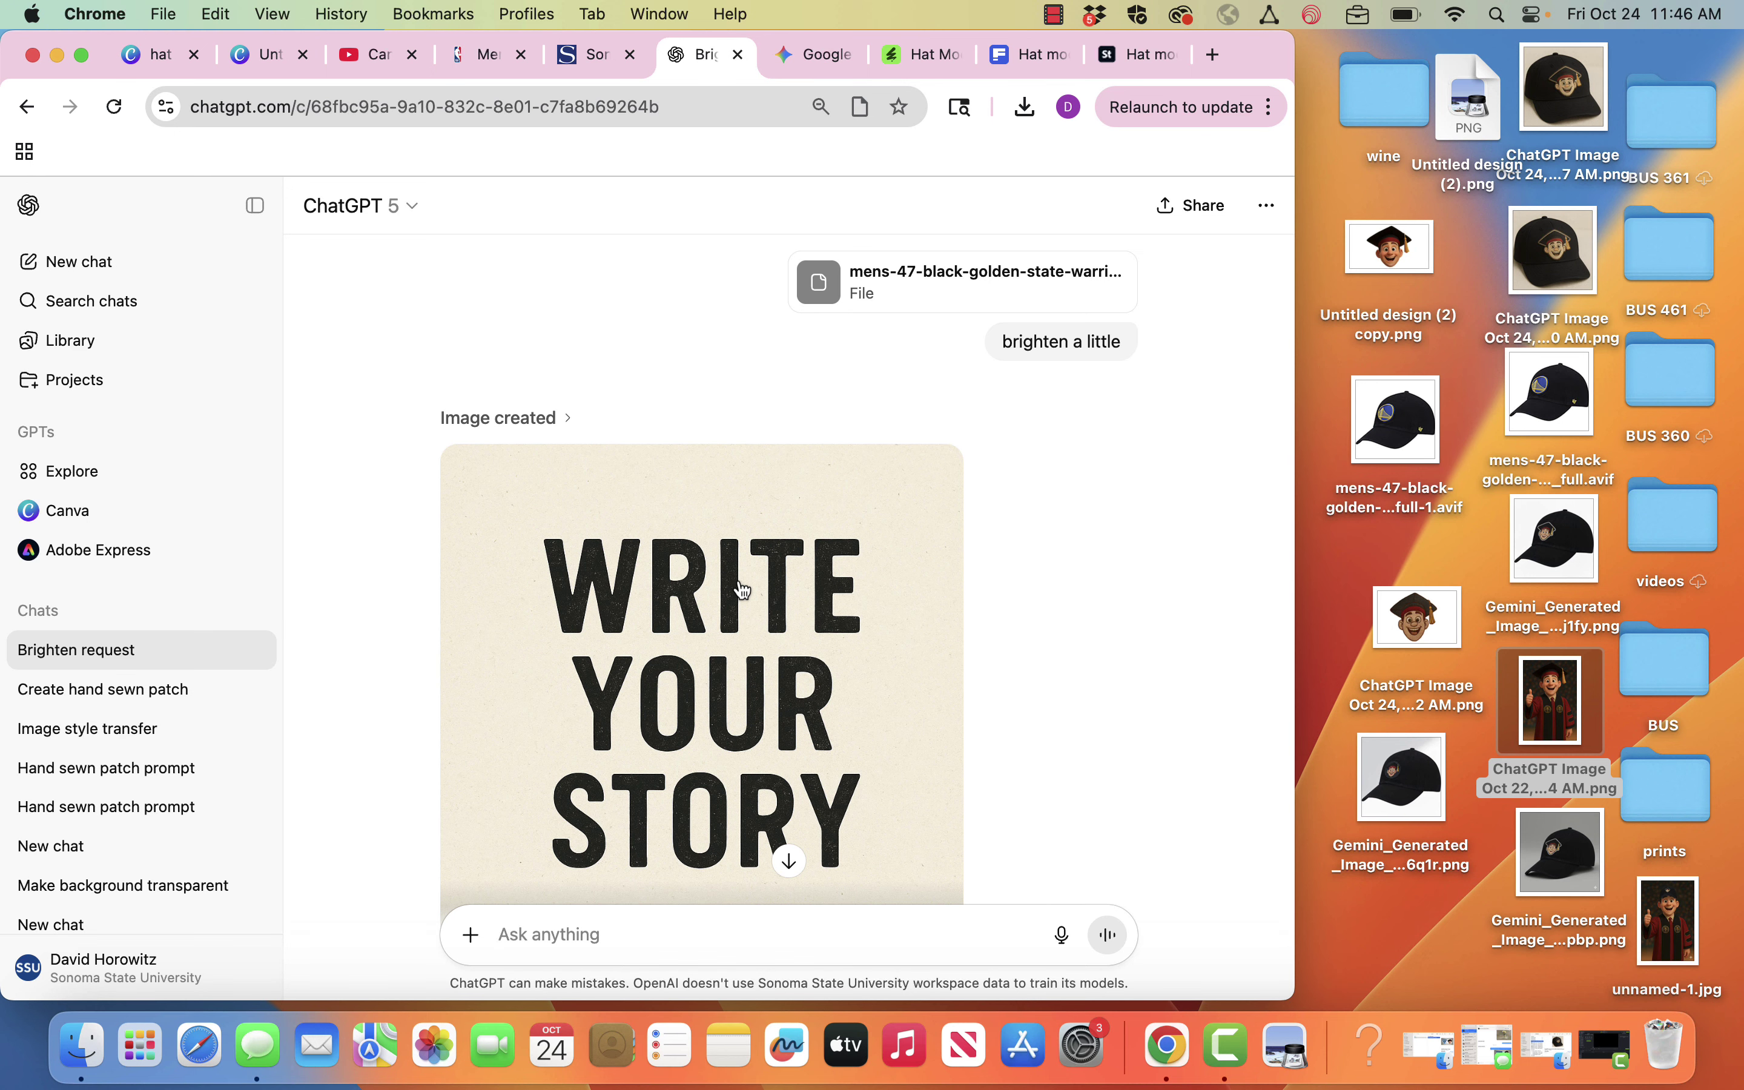
scroll(959, 642, down, 3)
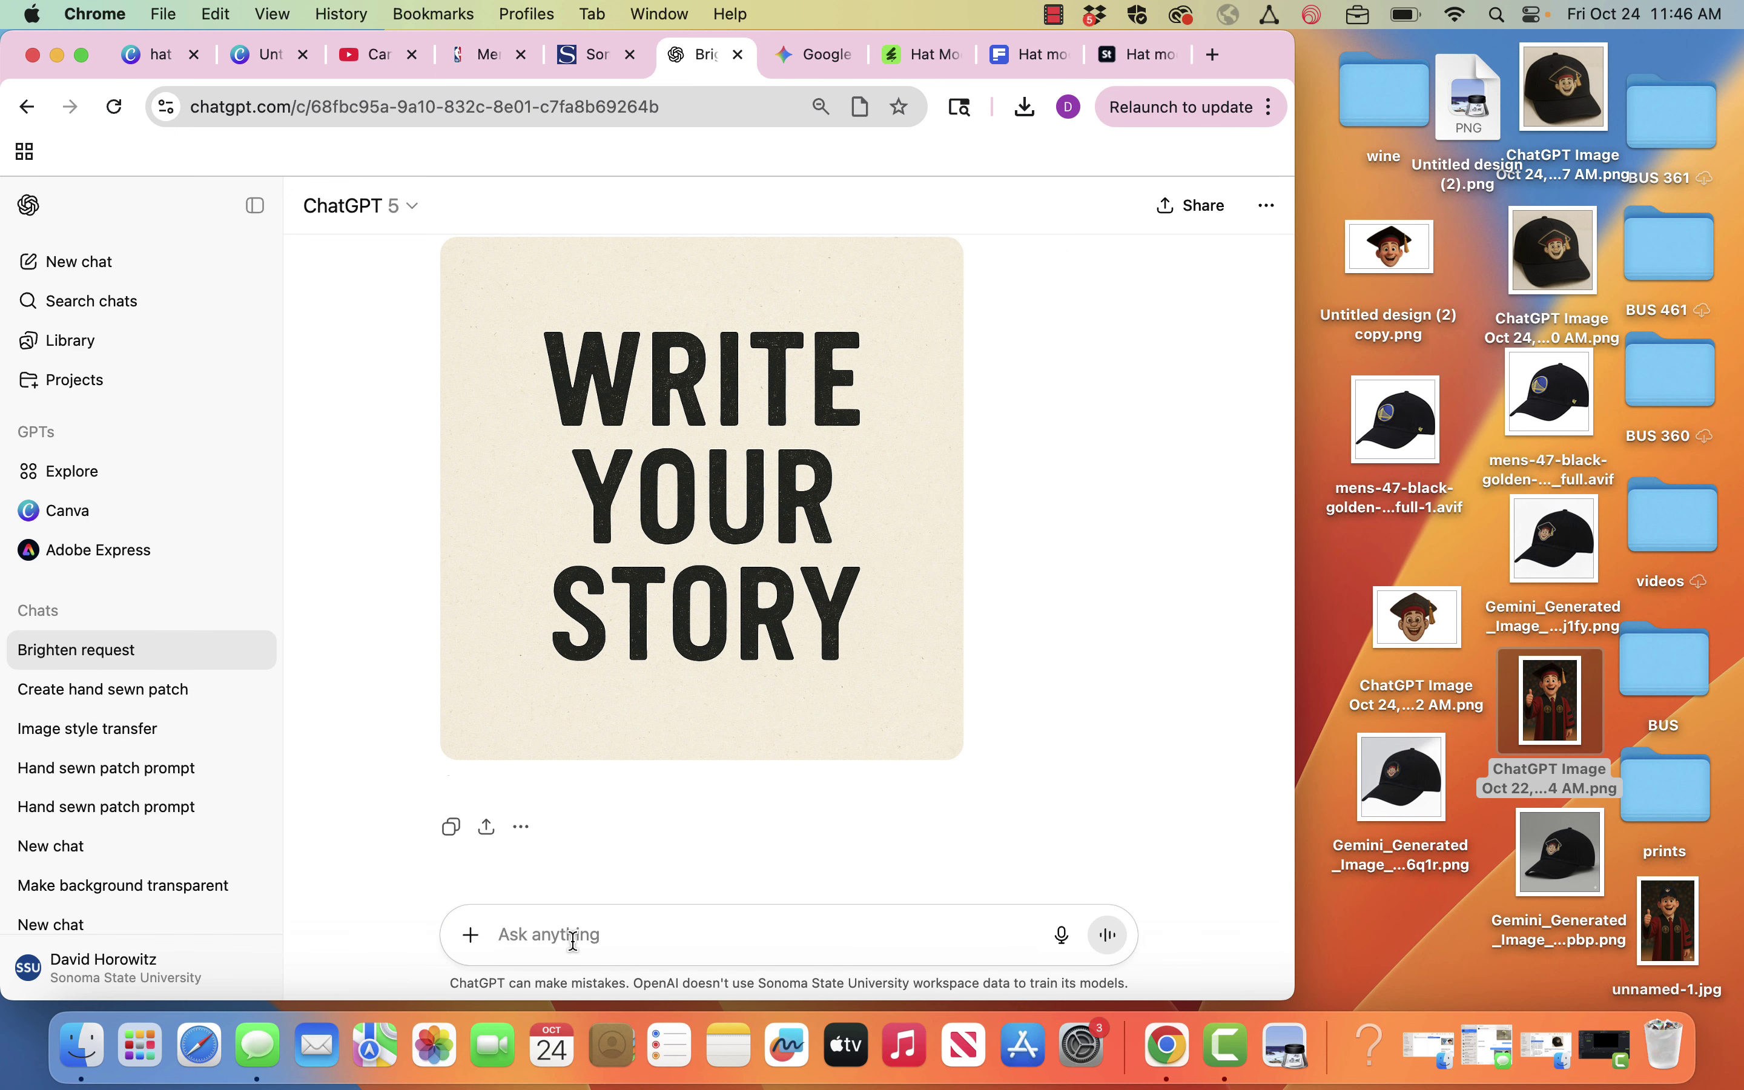
click(105, 264)
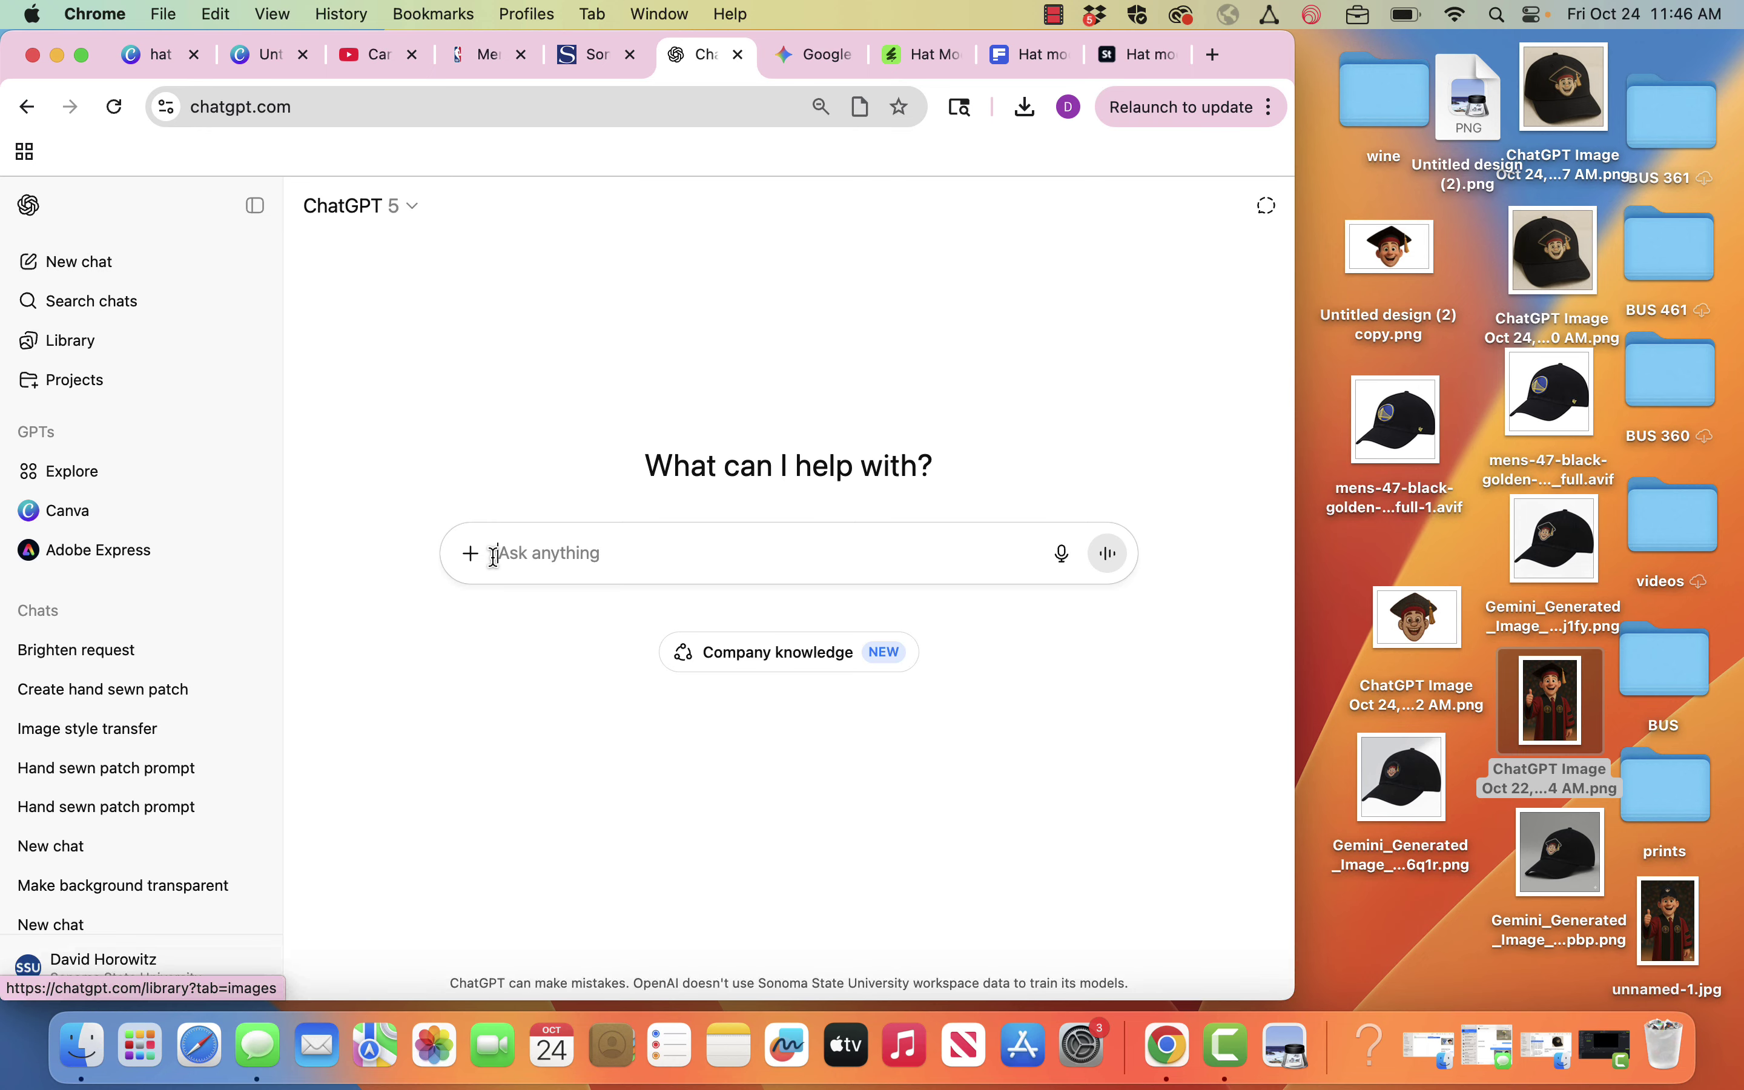
text(black hat procdu)
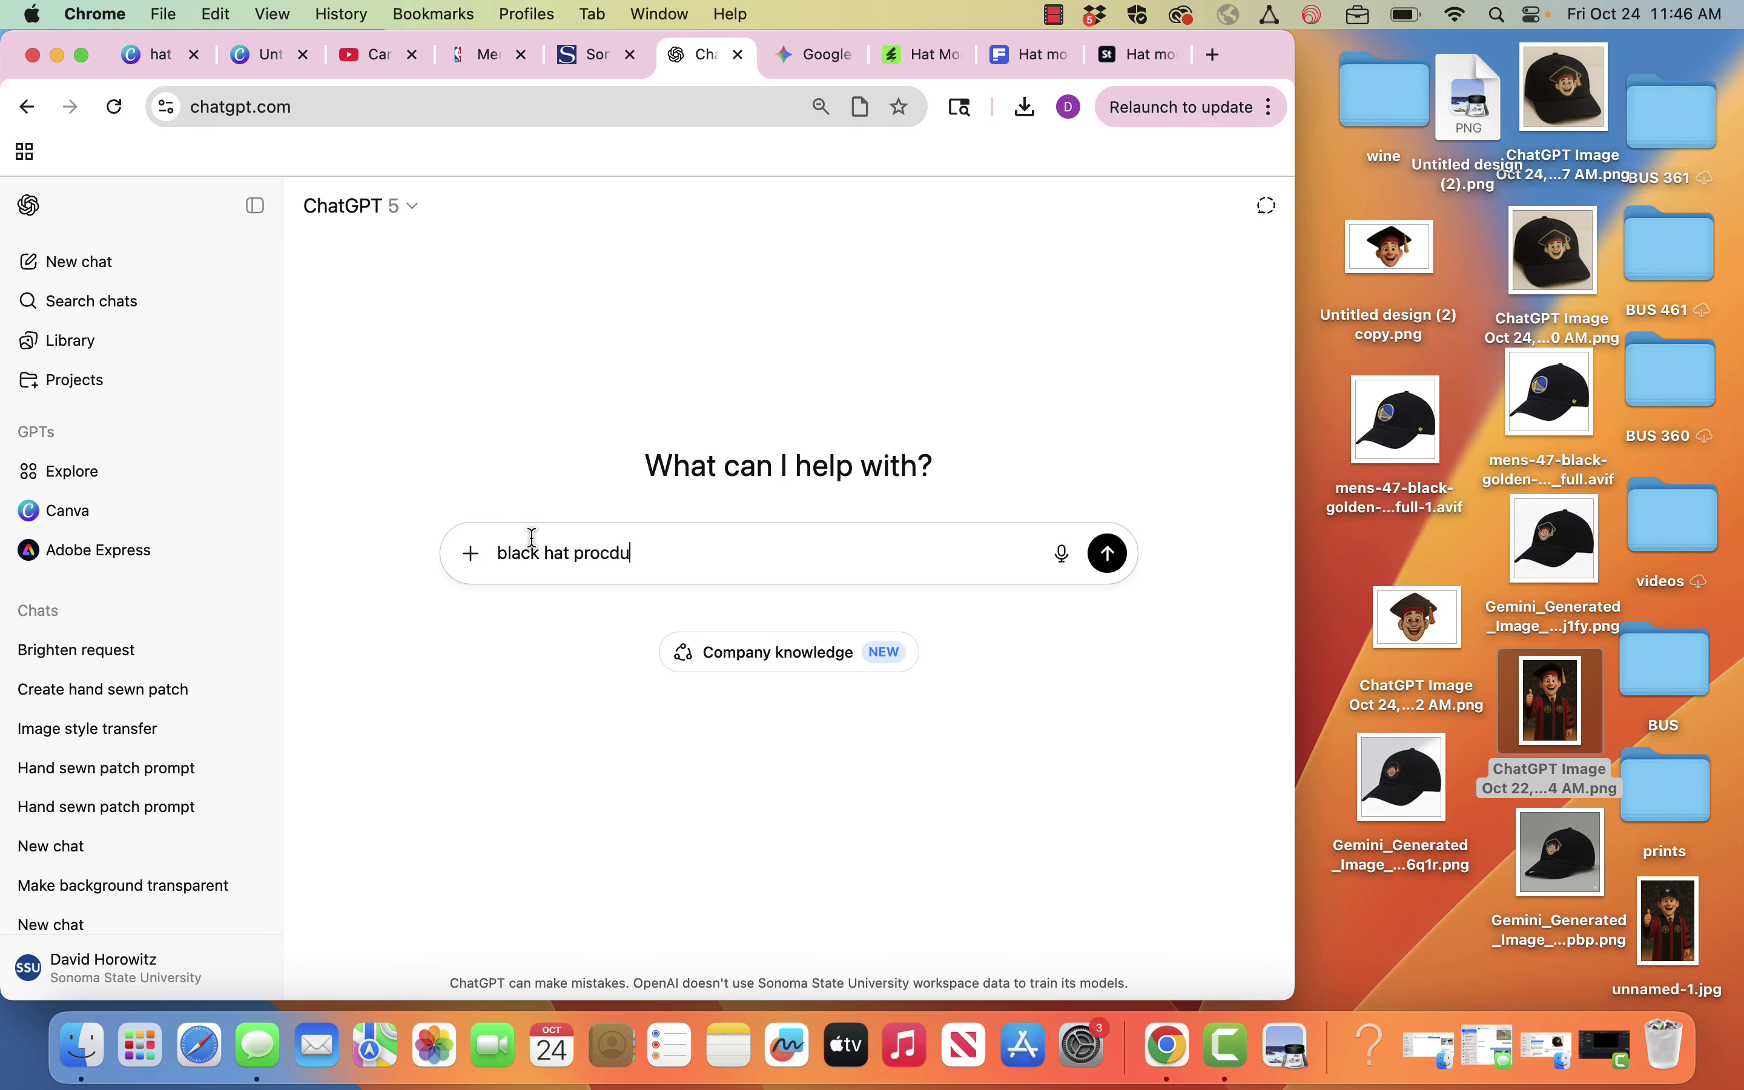
text(mocku)
key(BackSpace)
key(BackSpace)
key(BackSpace)
key(BackSpace)
key(BackSpace)
key(BackSpace)
key(BackSpace)
text(mockup)
key(Return)
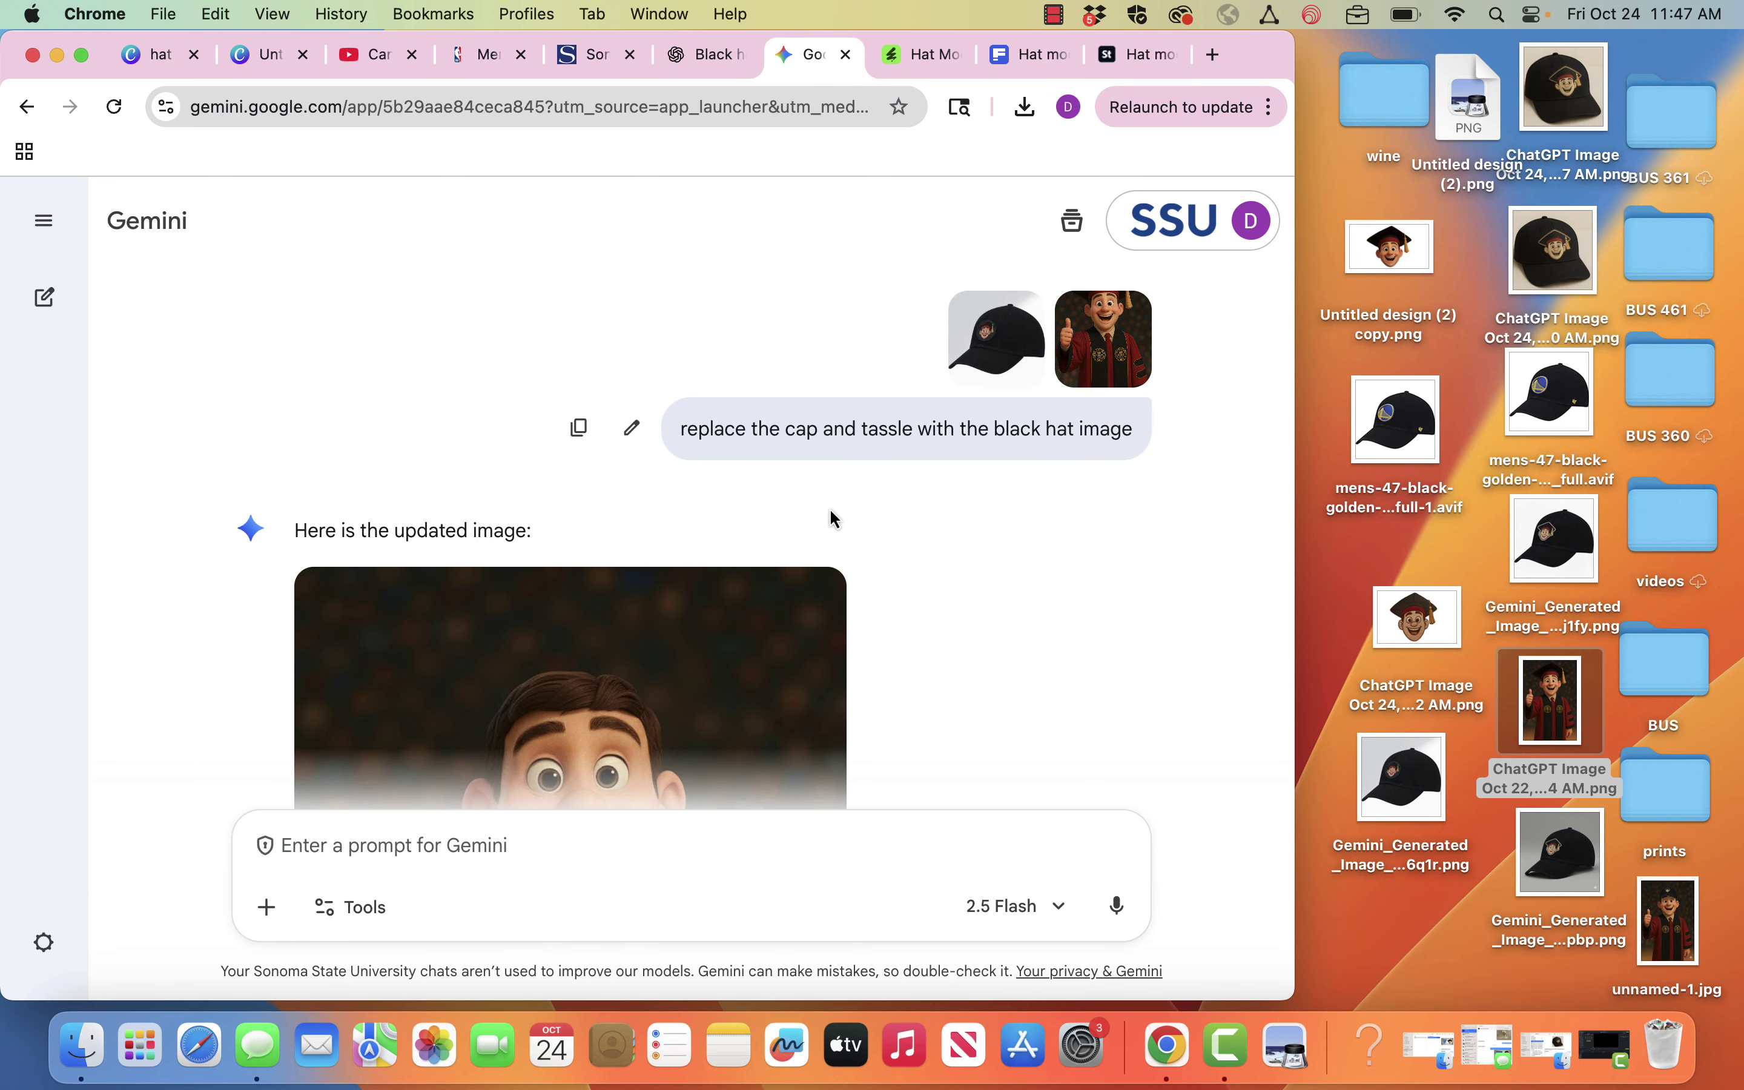
- Return to Gemini, examine the generated graduate image against the submitted prompt and open it enlarged
scroll(868, 659, down, 5)
scroll(870, 663, down, 5)
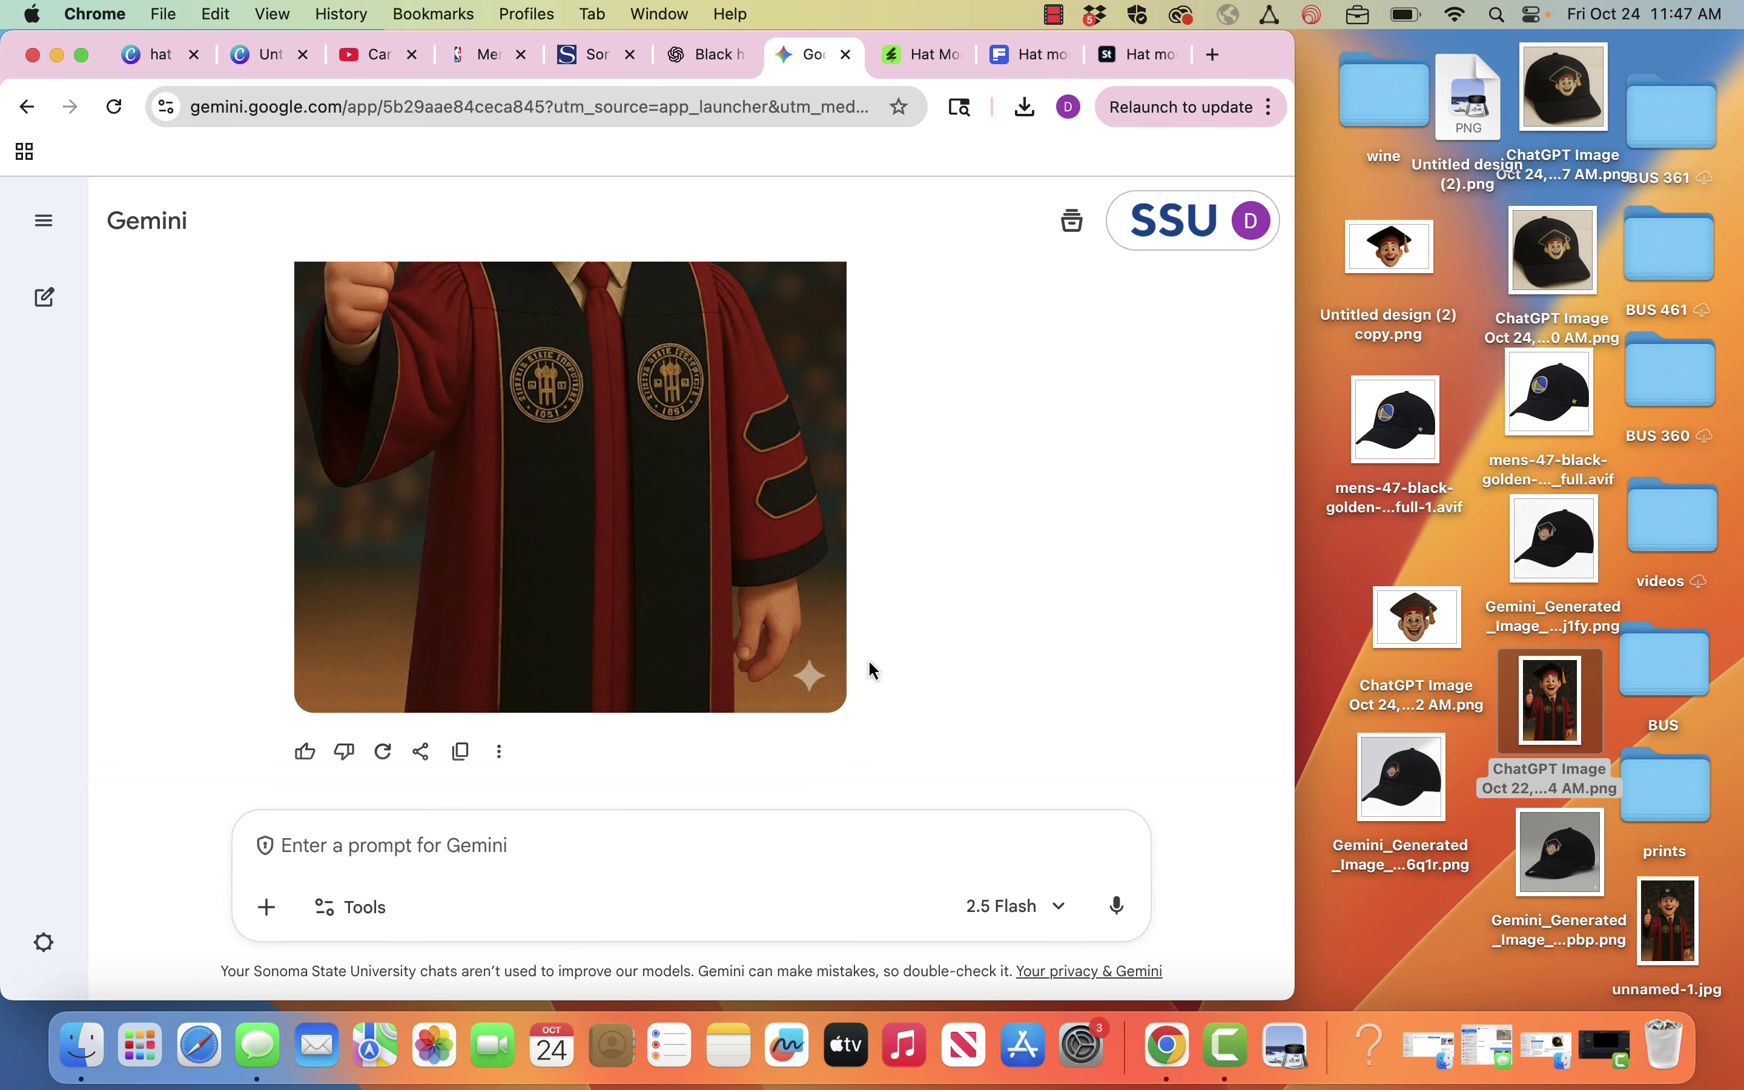
scroll(870, 663, up, 5)
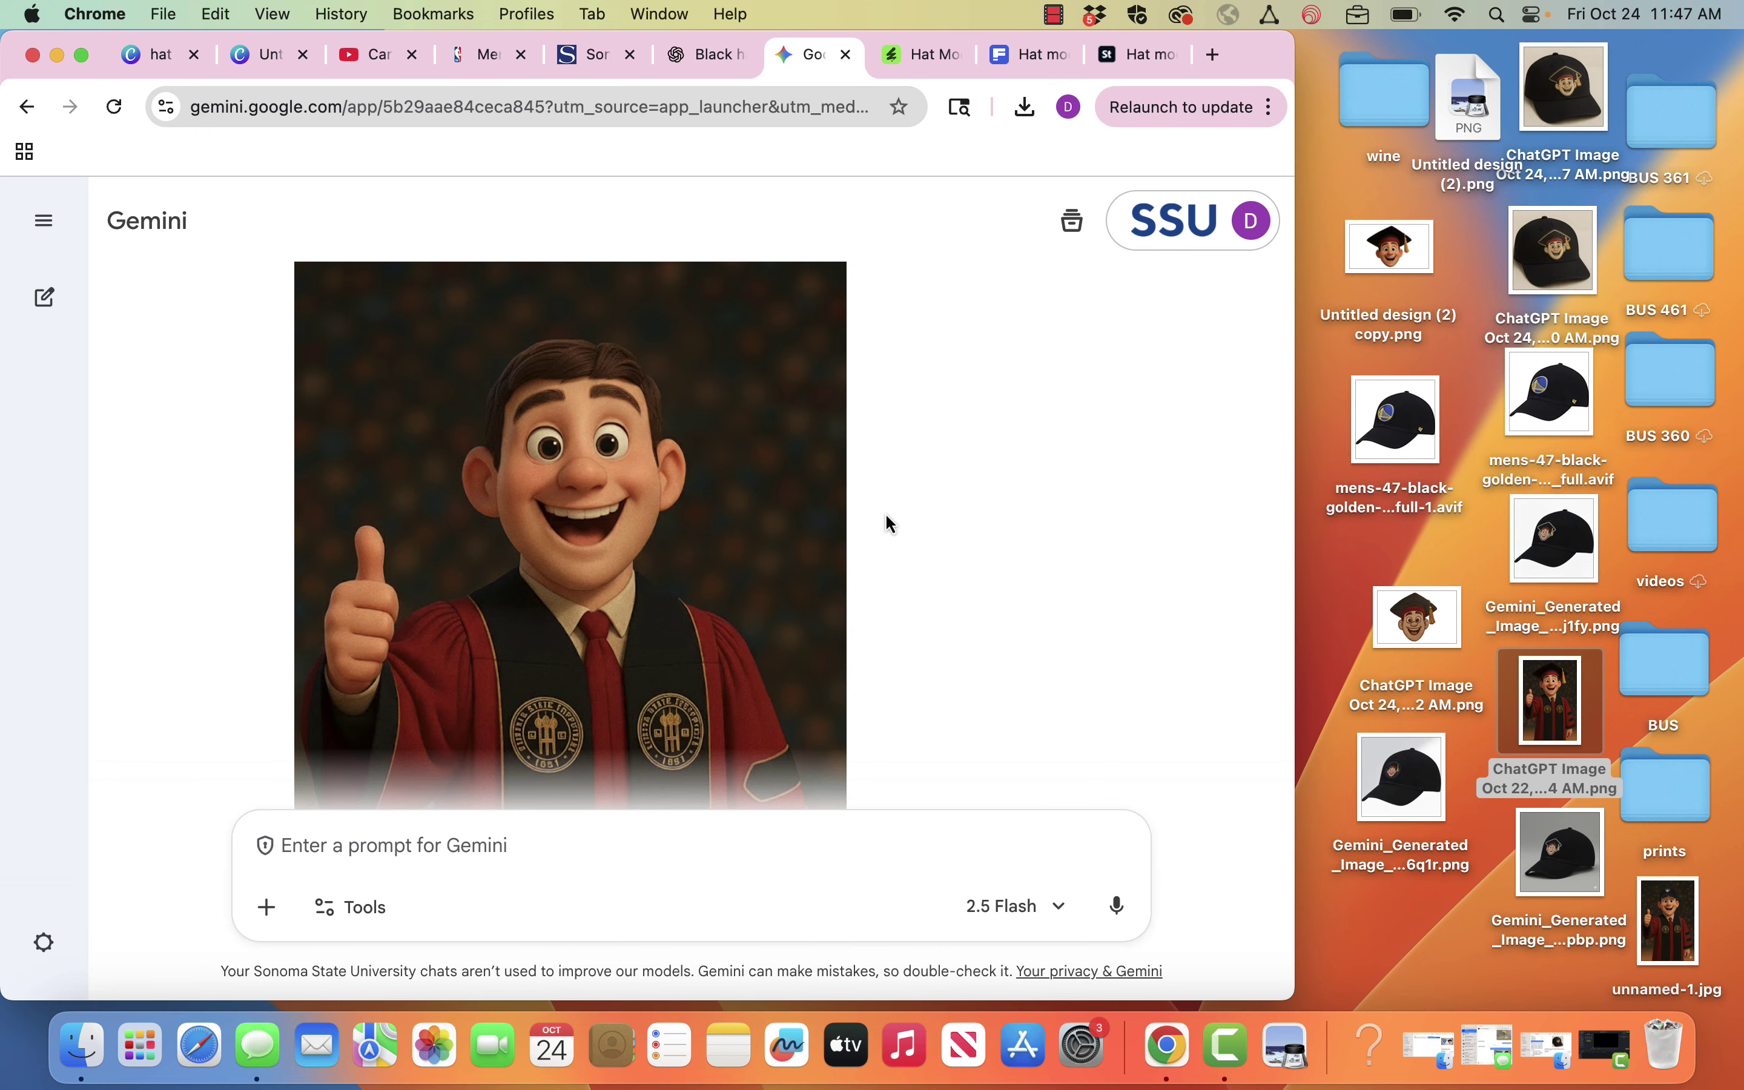
scroll(887, 515, up, 3)
scroll(890, 524, up, 1)
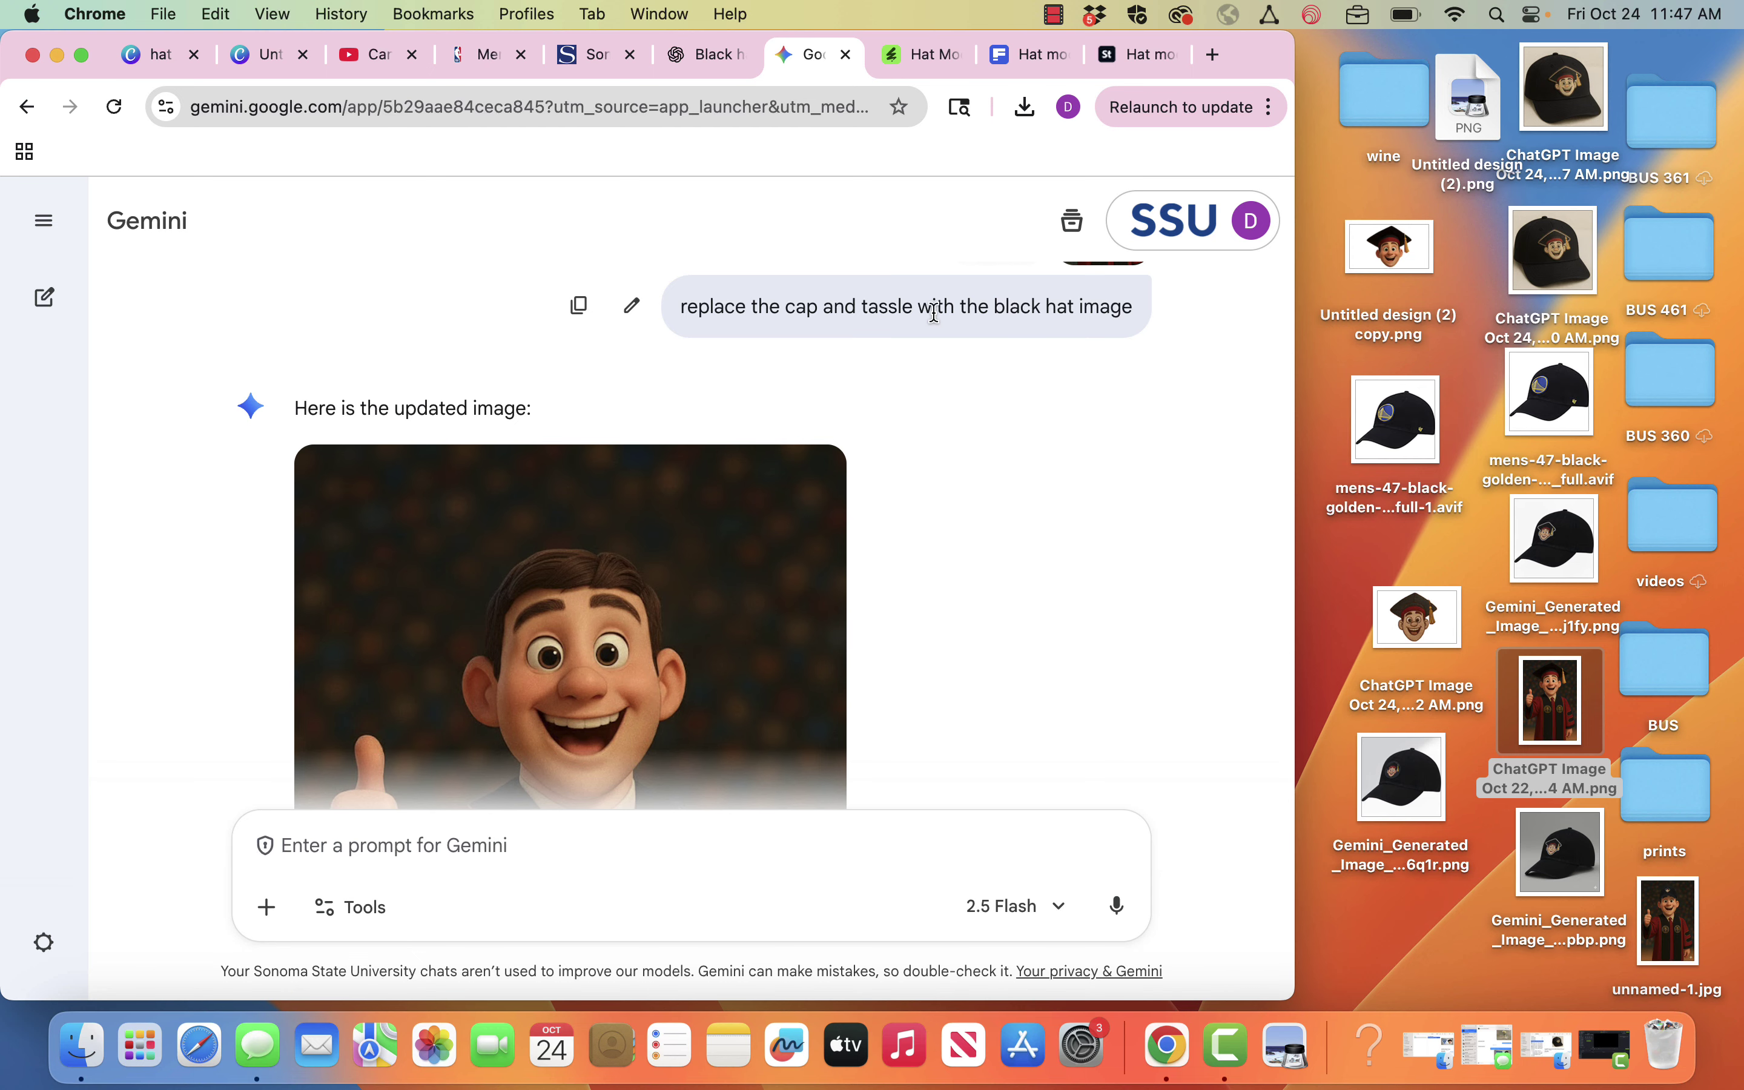
scroll(945, 552, down, 5)
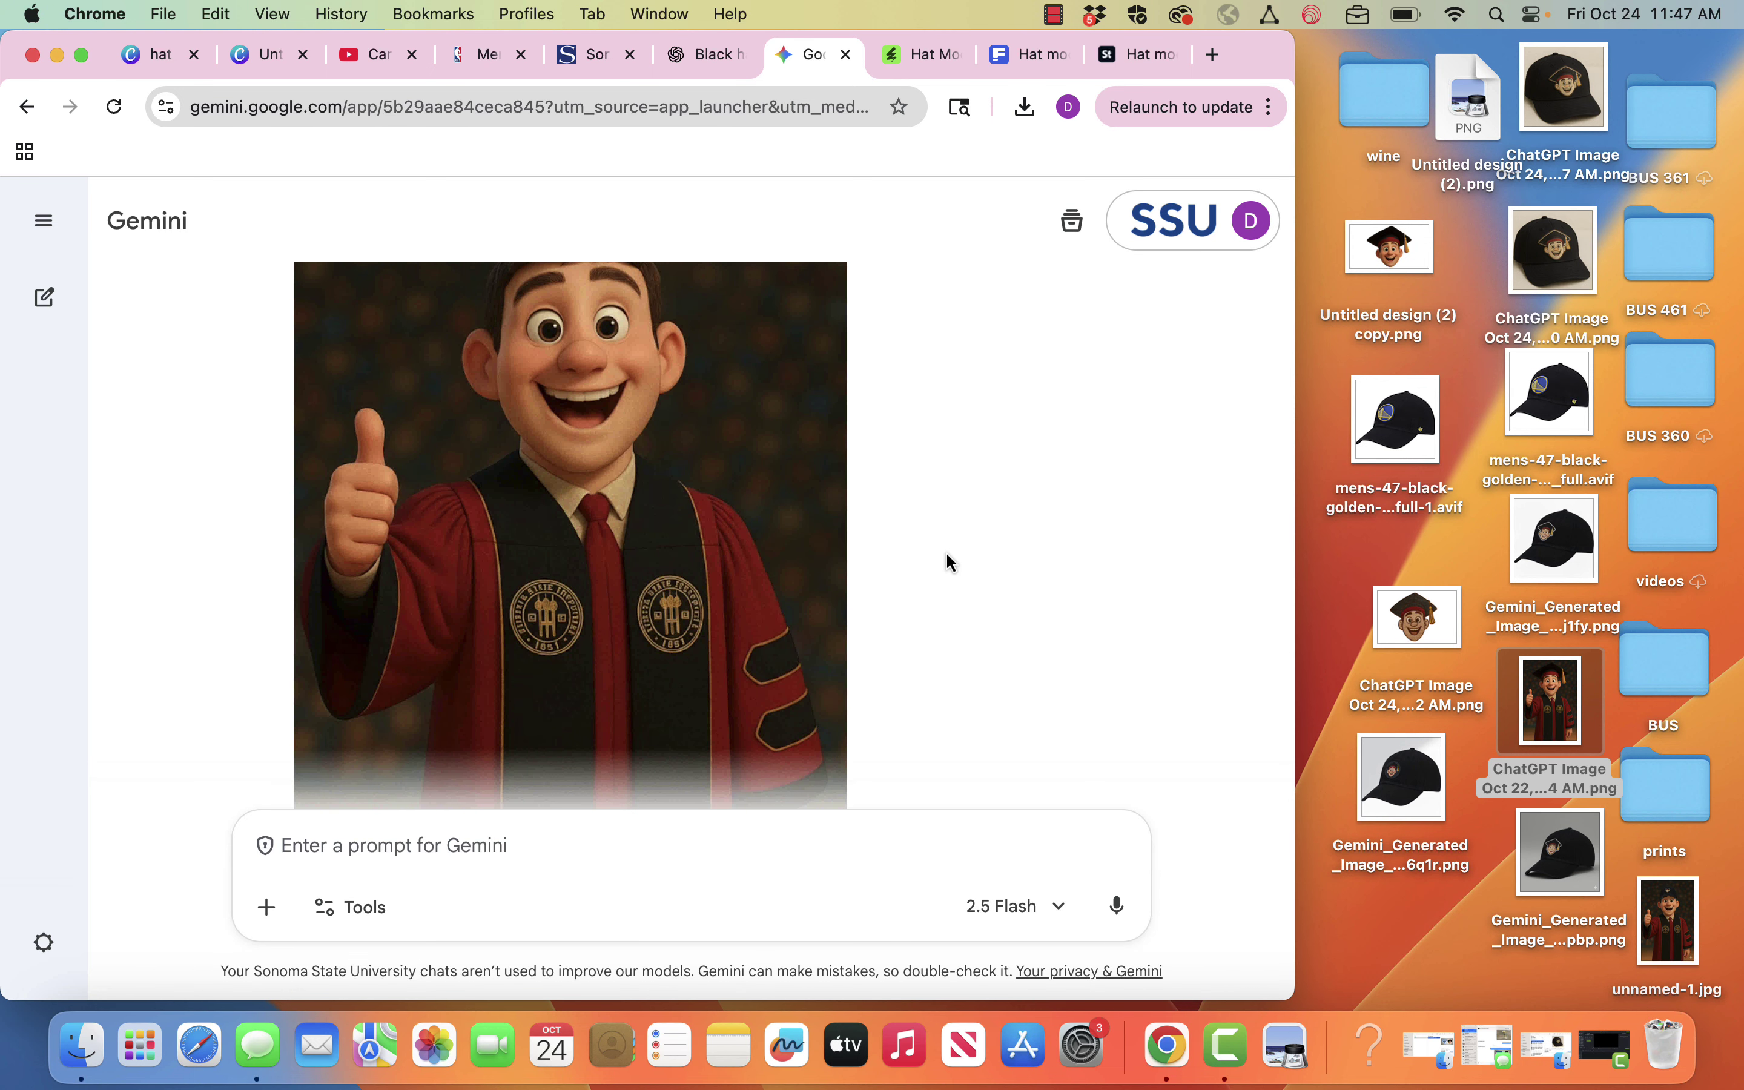
click(663, 555)
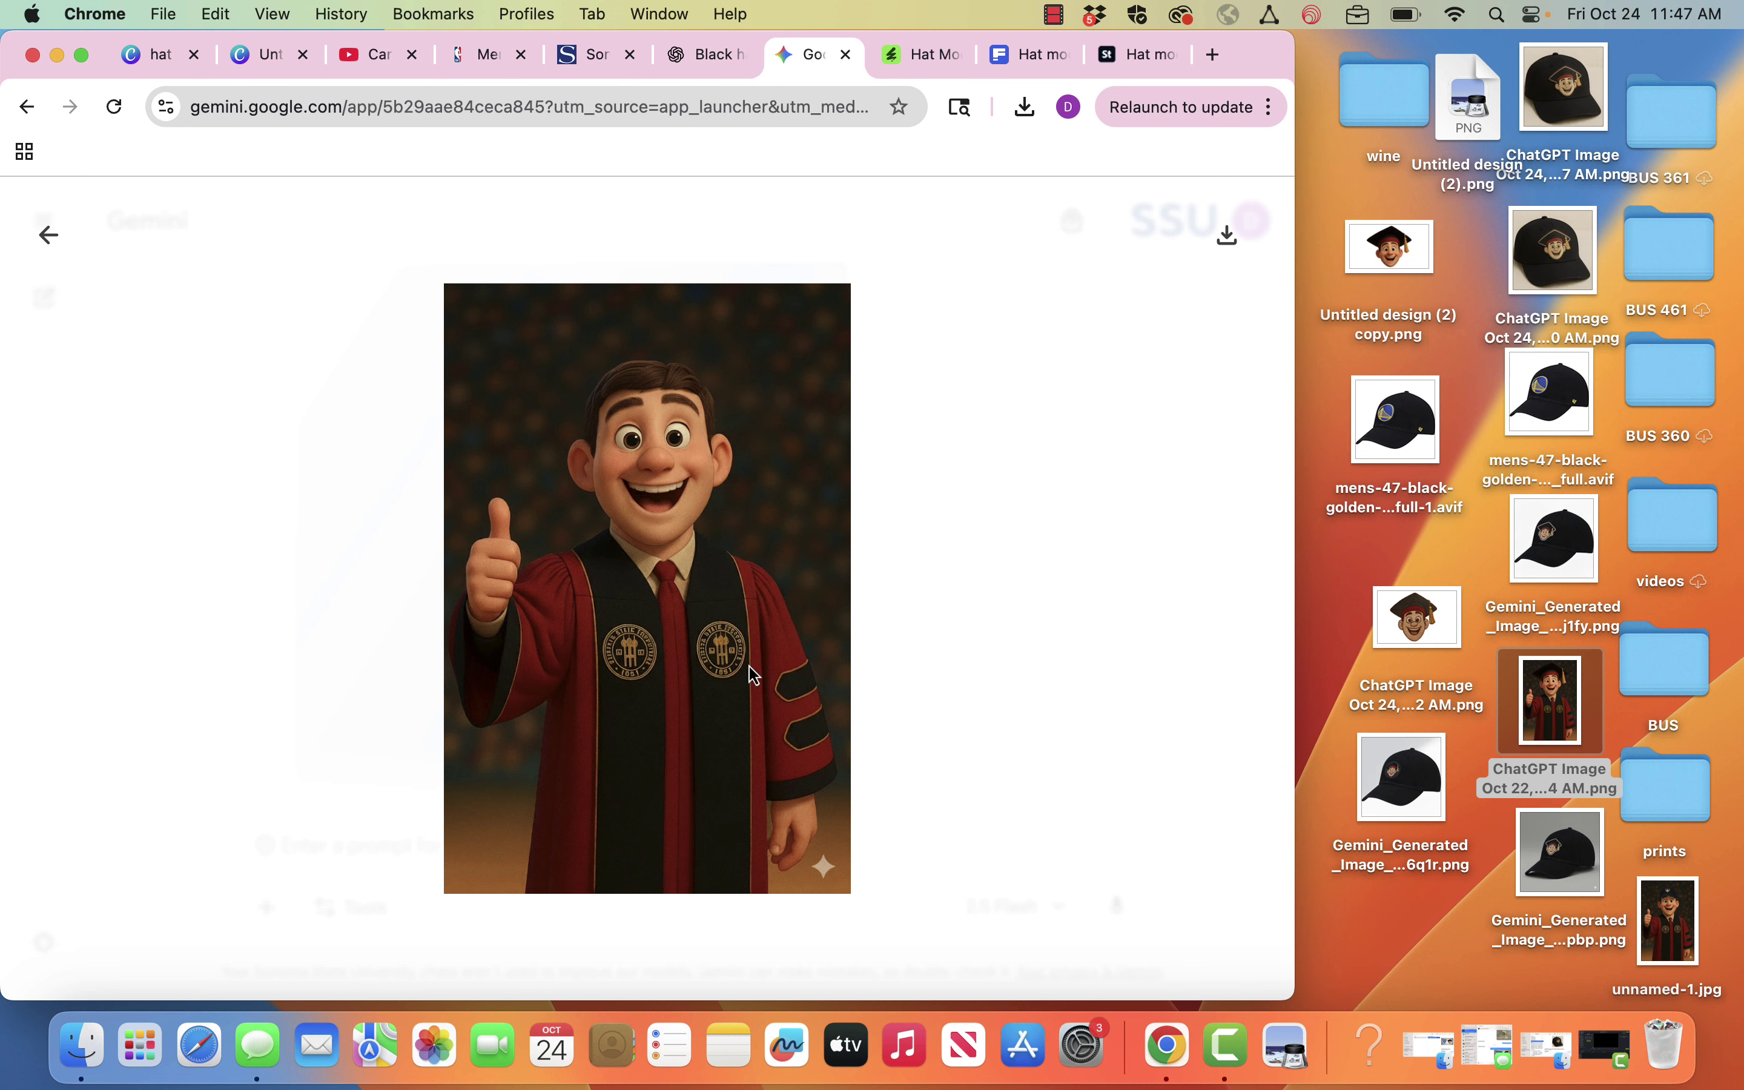
- Close the enlarged image, attach the patched black hat image and submit the prompt "put the black hat on the character's head"
click(937, 454)
drag(1403, 780, 811, 879)
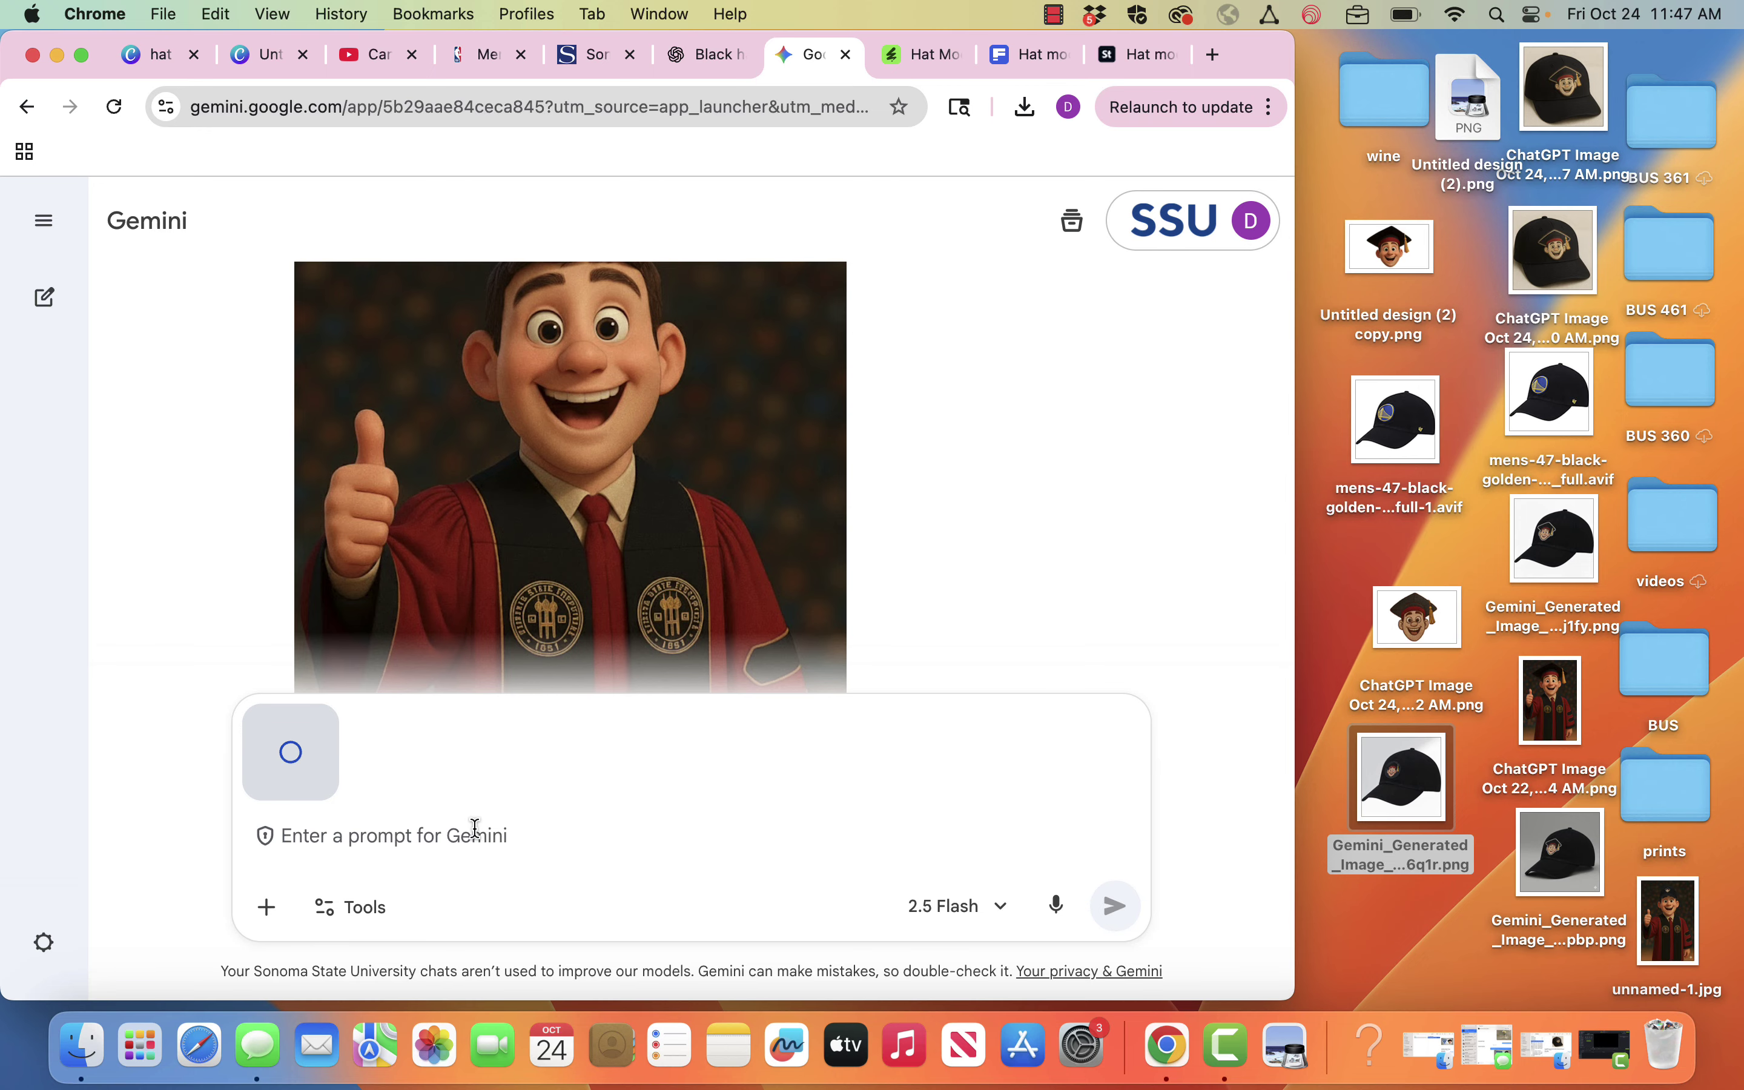
text(put the black hat on the character's h)
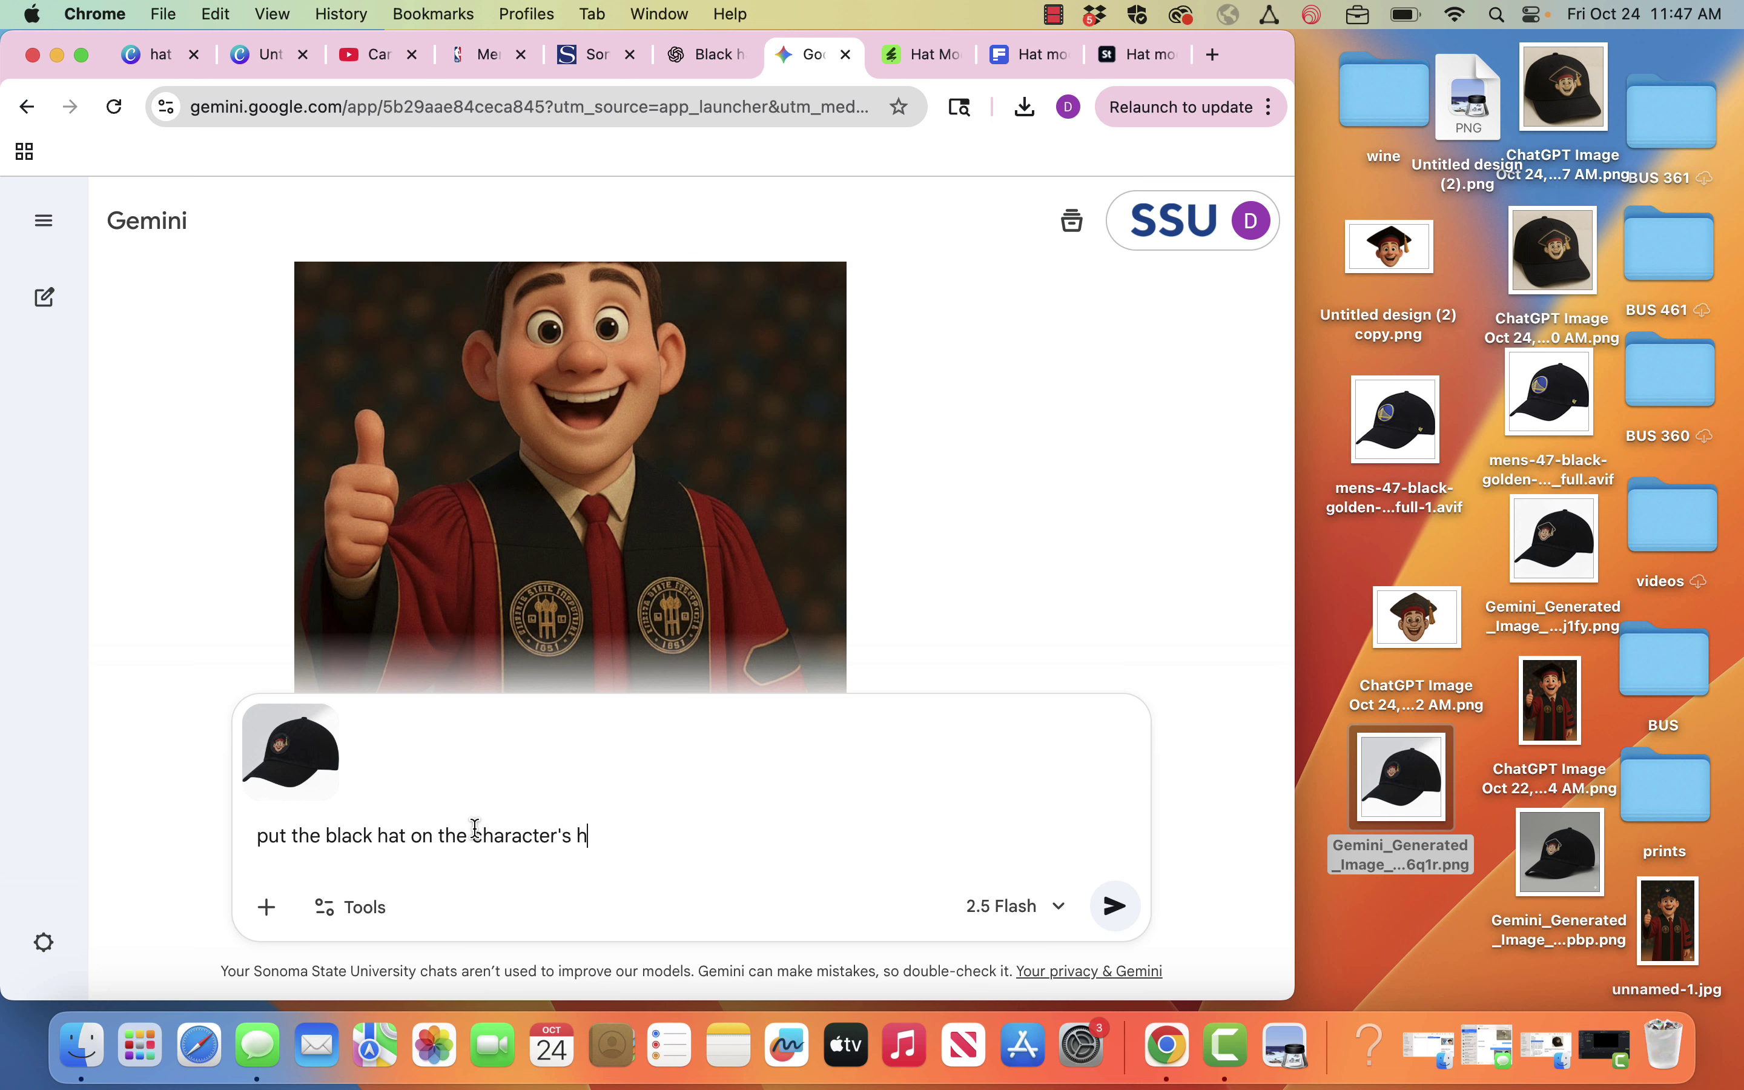
key(Return)
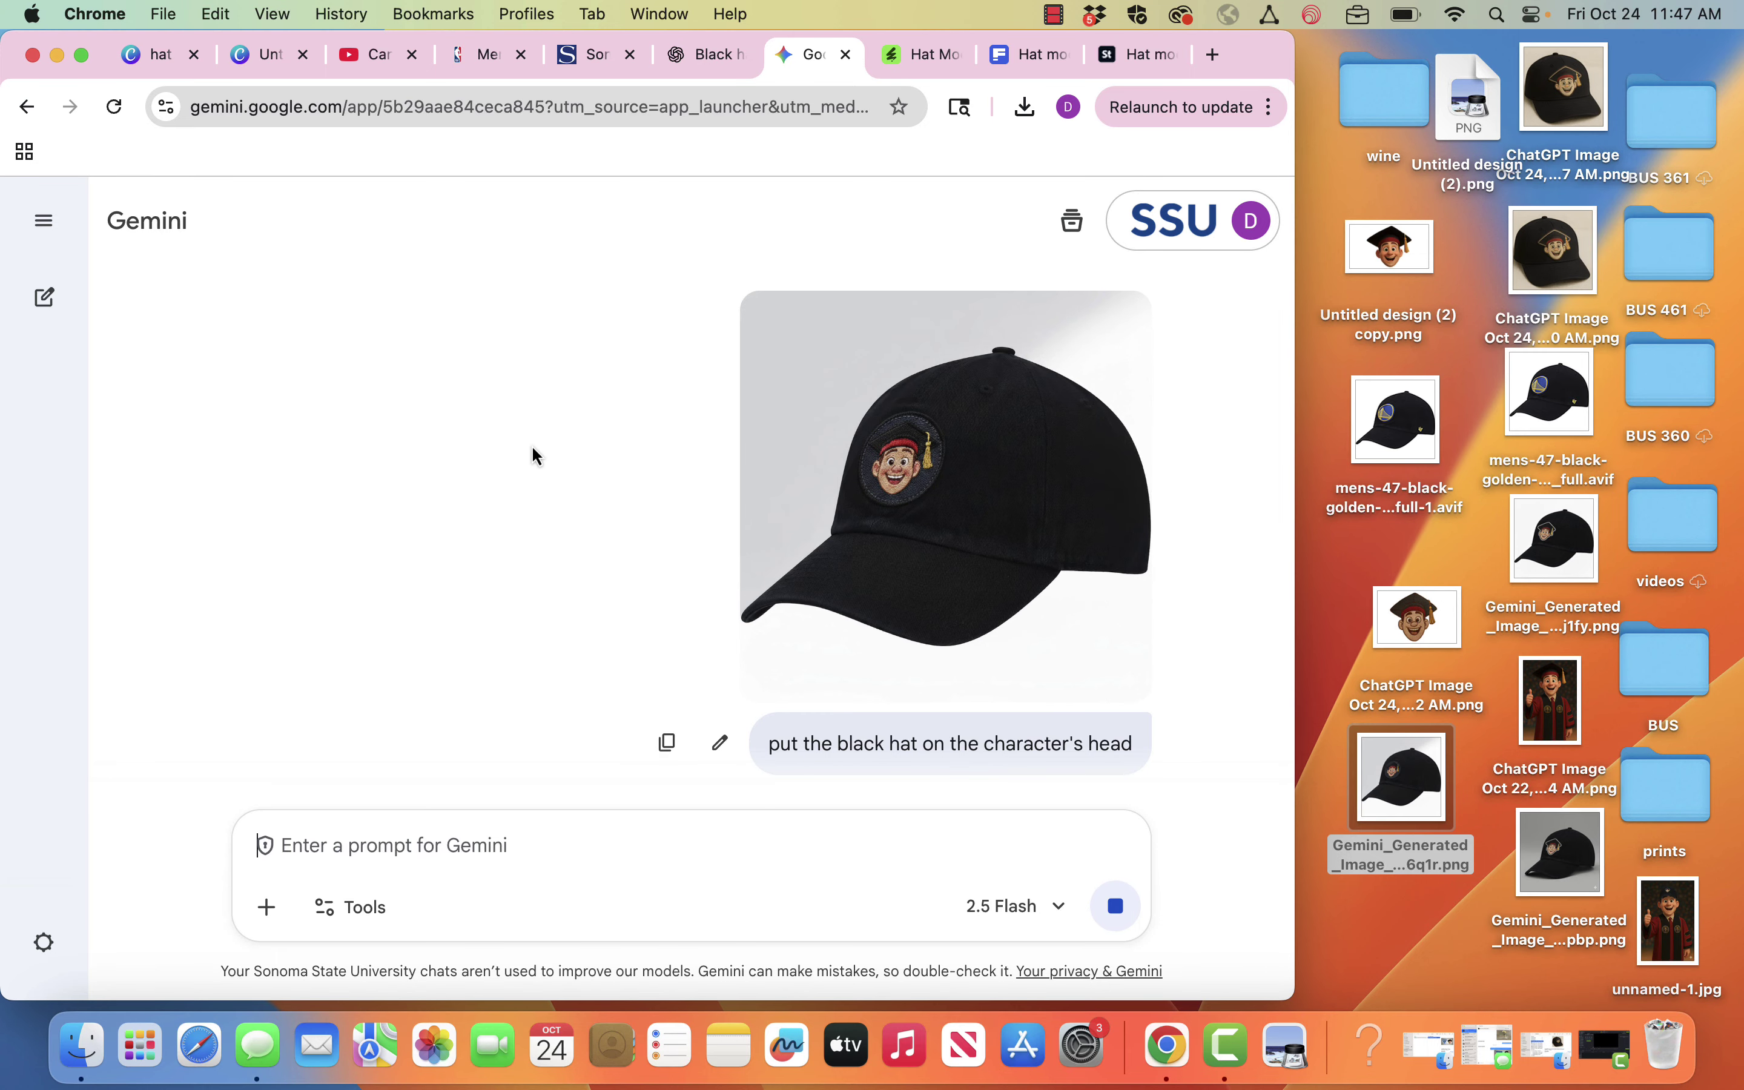
- Examine the earlier generated graduate image without a cap, both enlarged and within the conversation
scroll(531, 446, up, 10)
scroll(544, 368, down, 3)
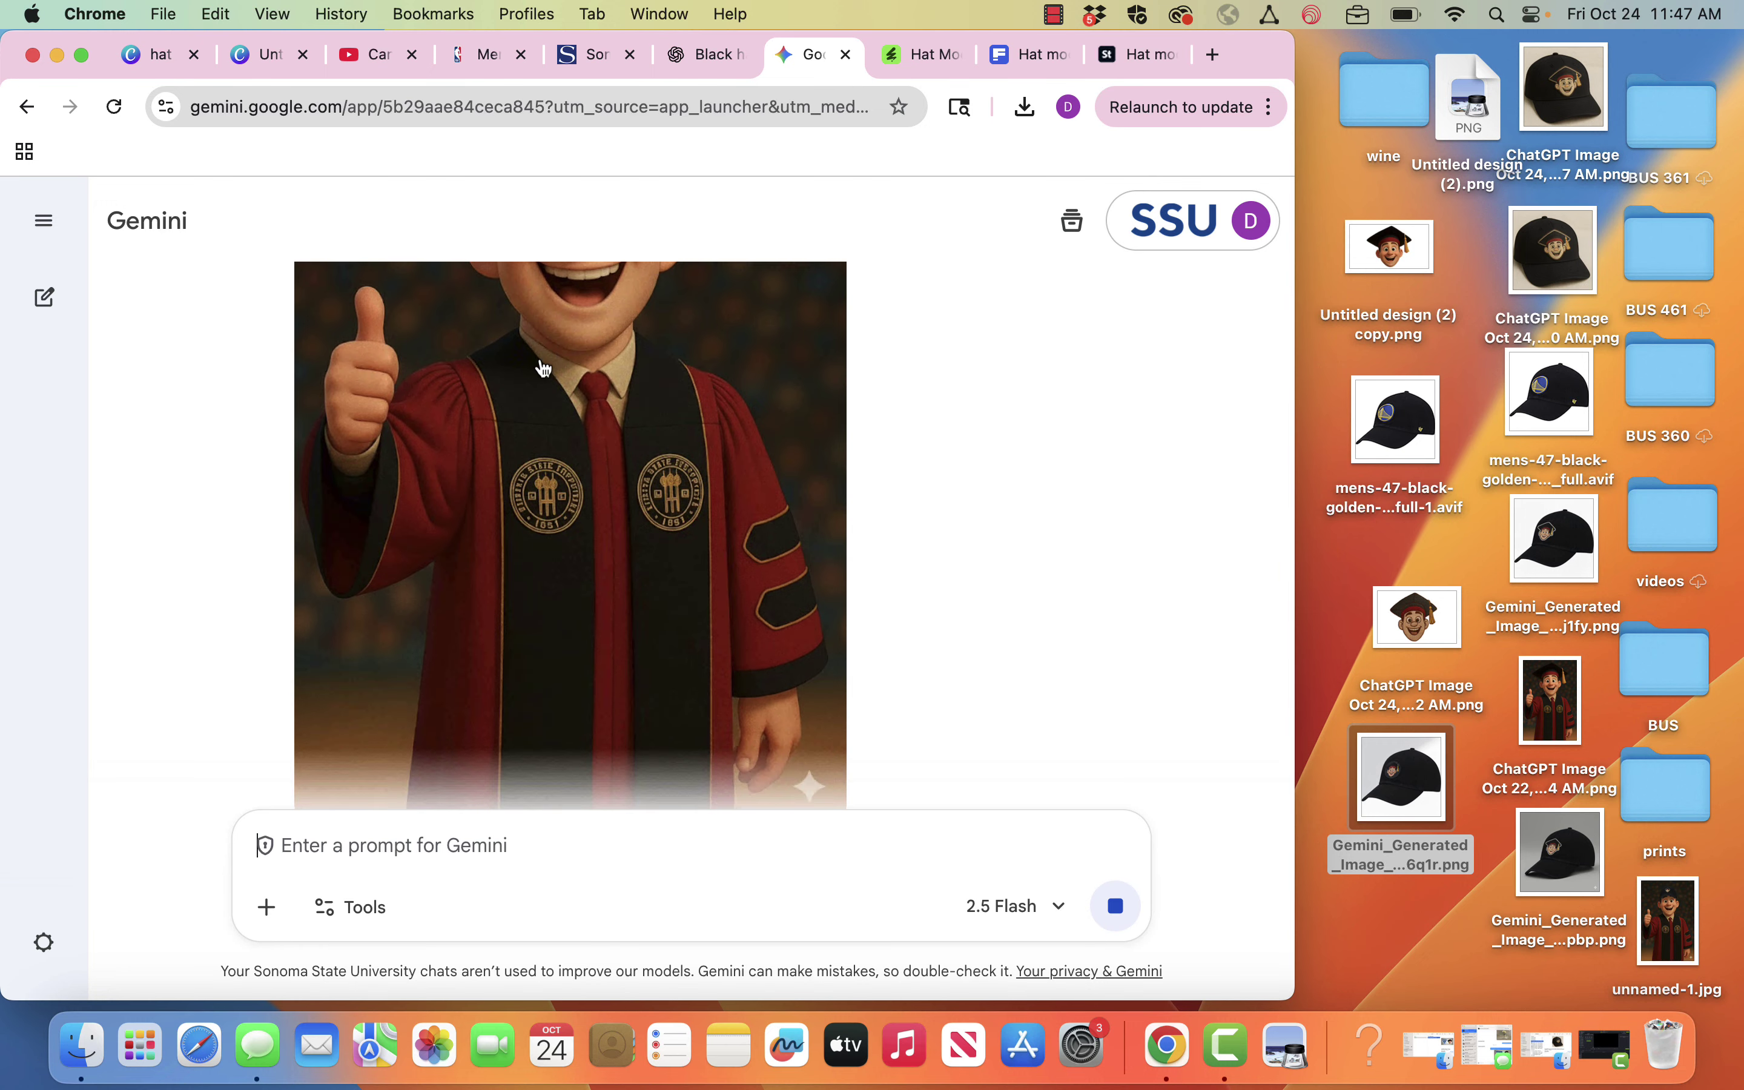
click(541, 370)
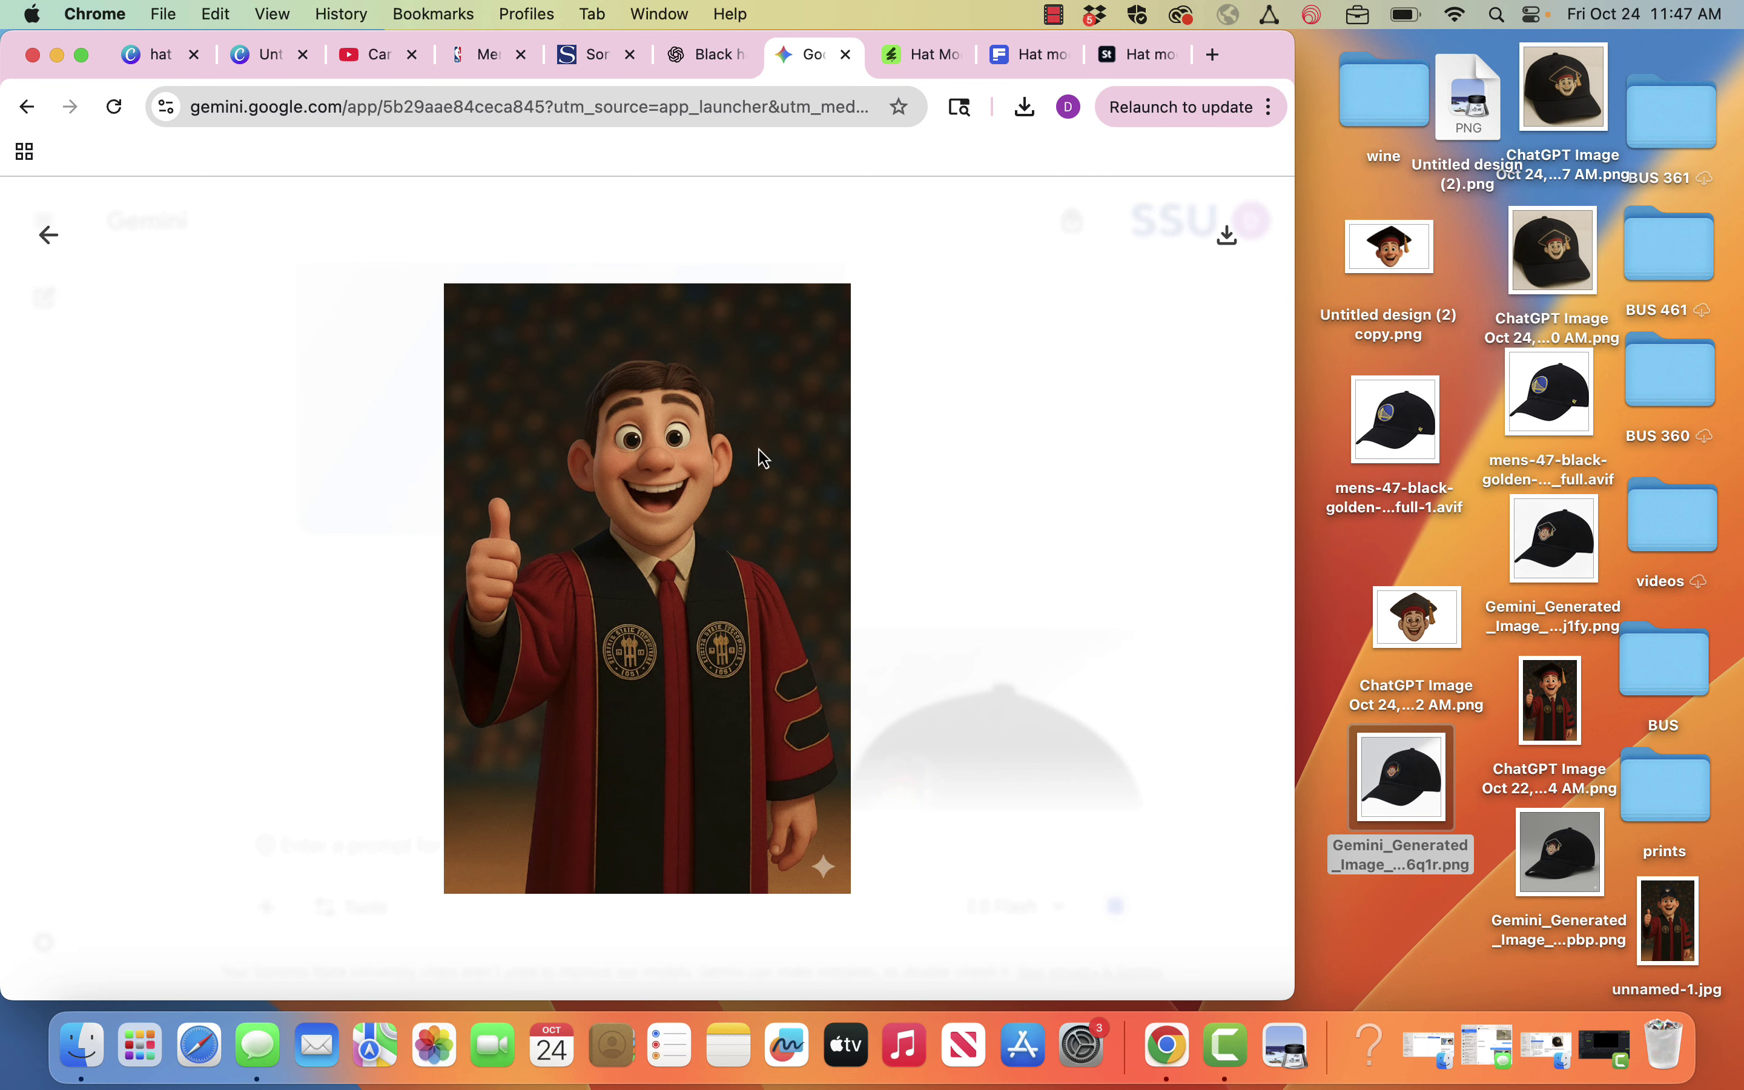
click(50, 235)
click(401, 598)
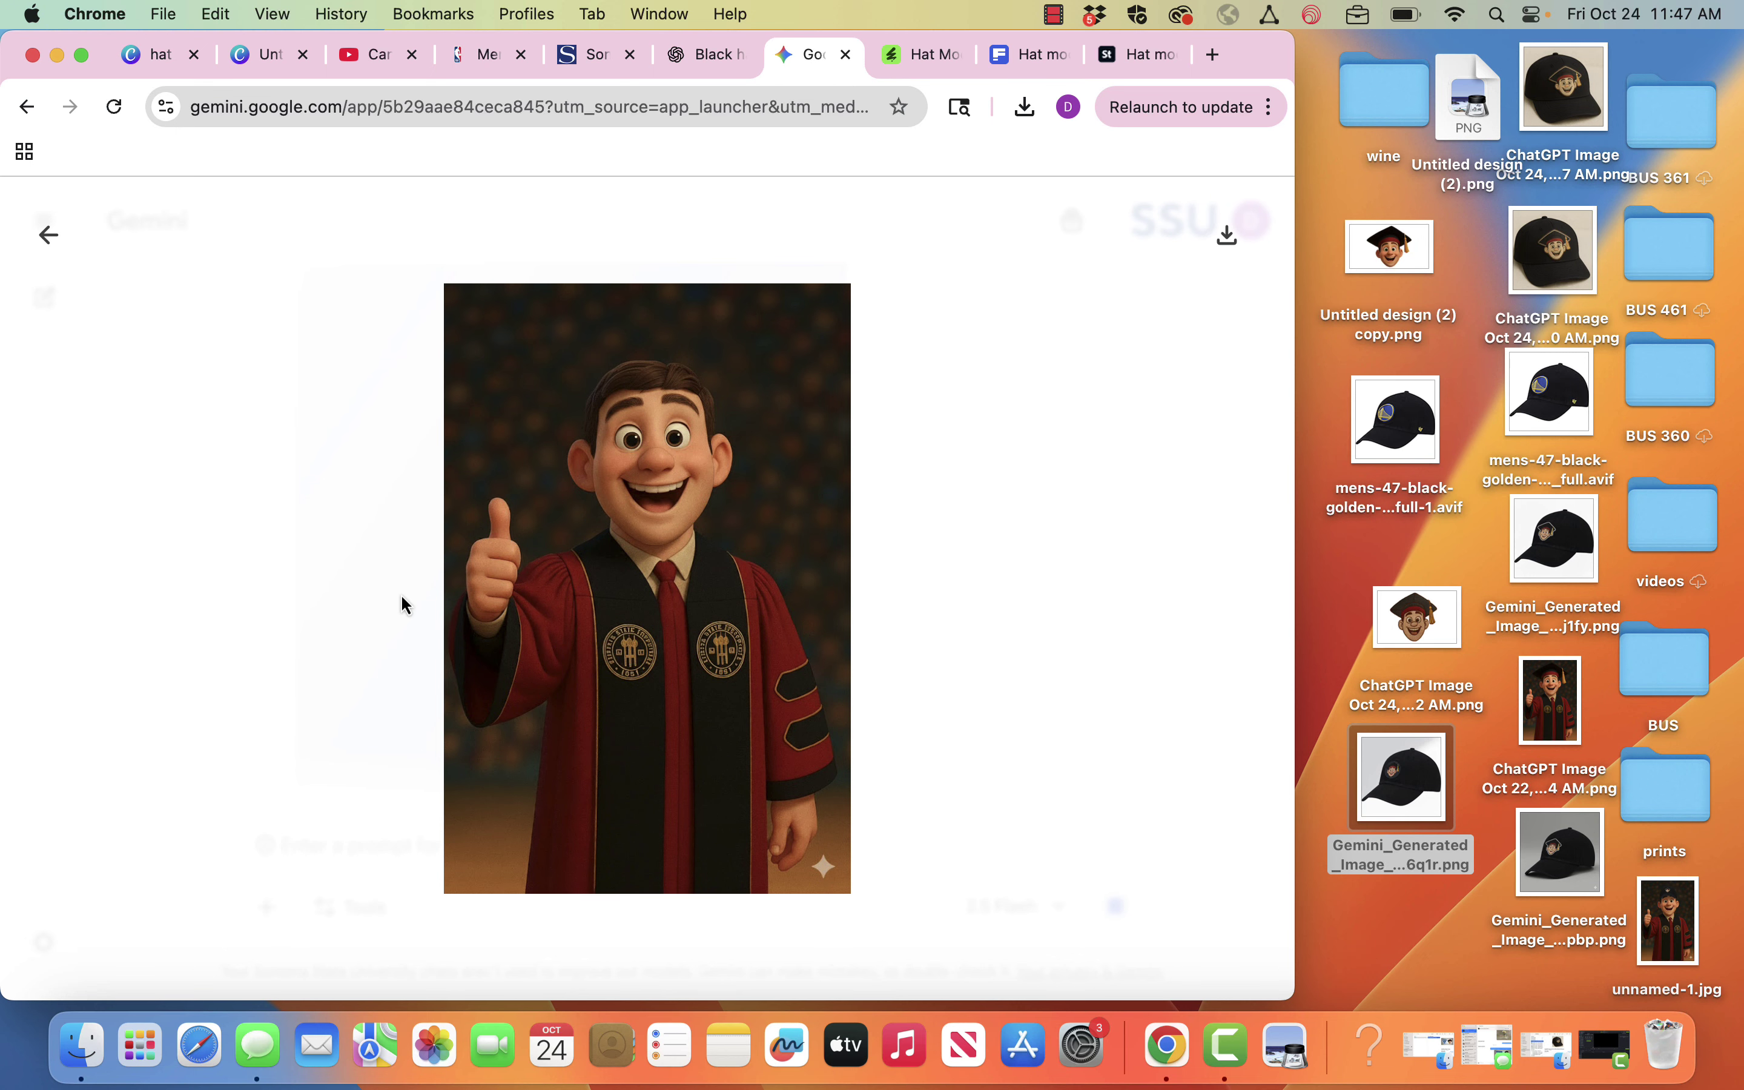
click(49, 235)
scroll(957, 587, down, 5)
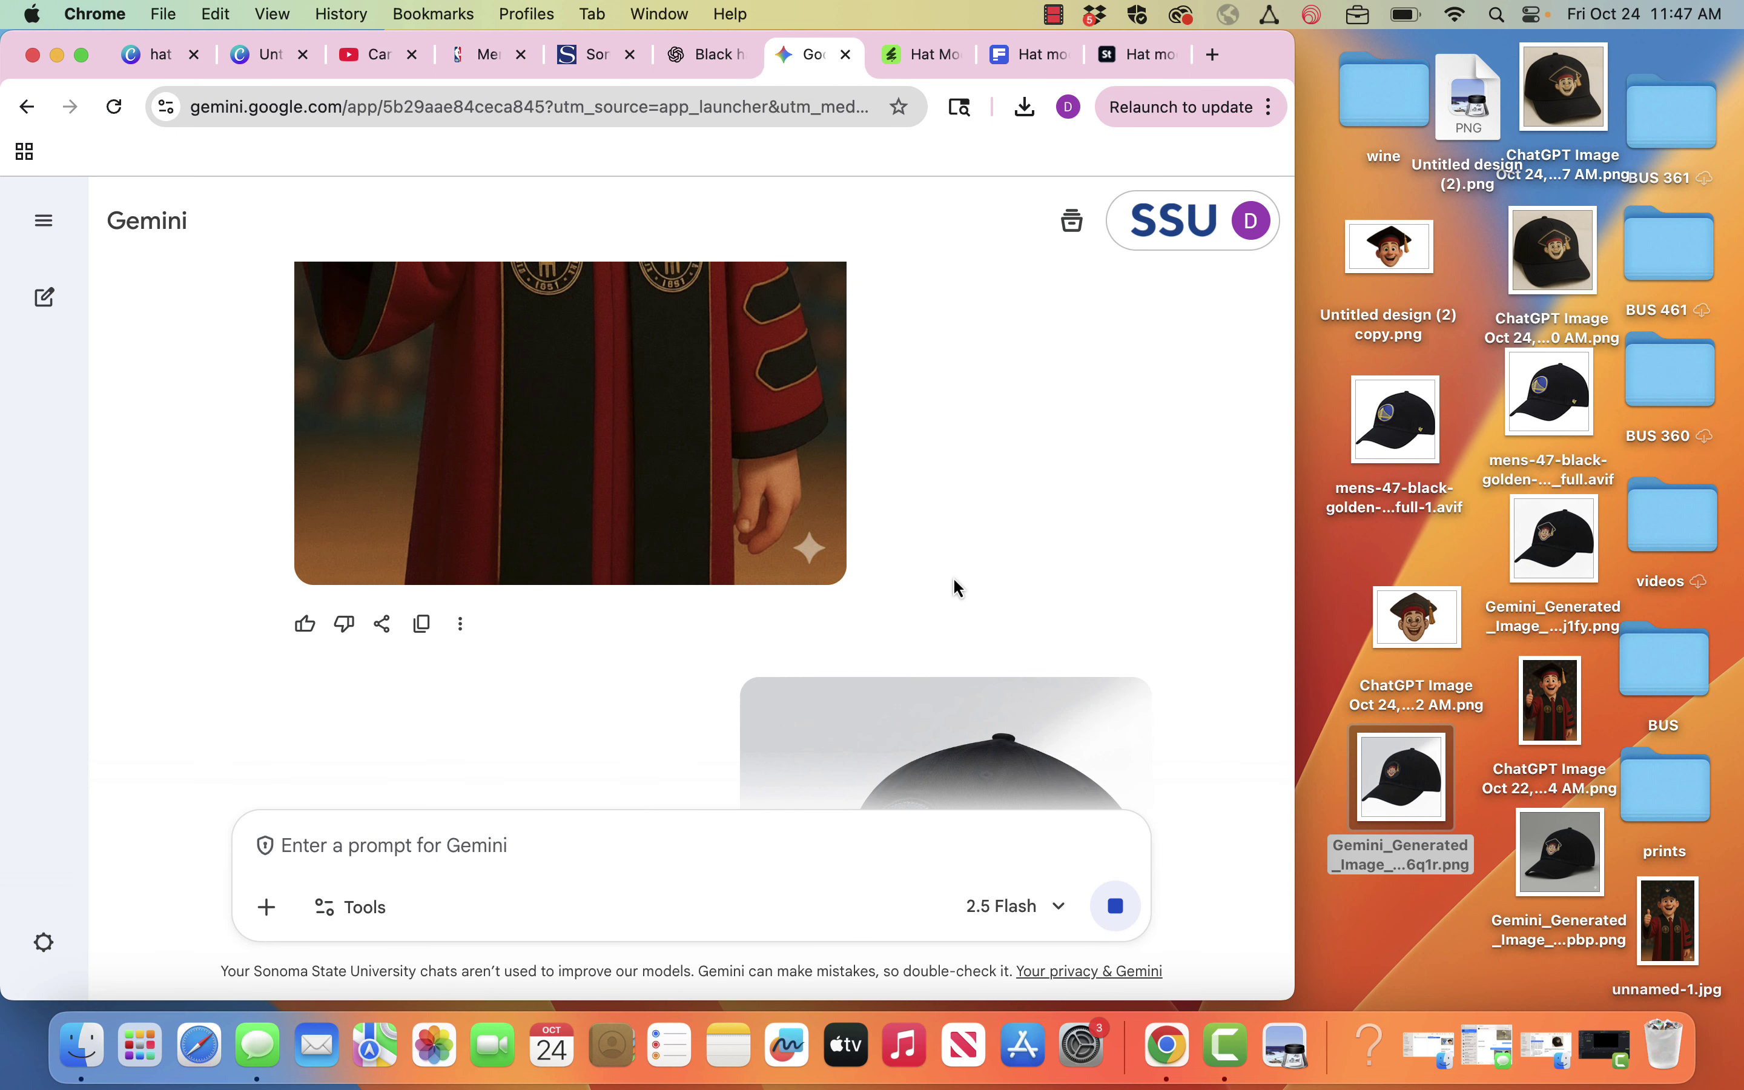
scroll(629, 463, down, 5)
scroll(629, 462, up, 8)
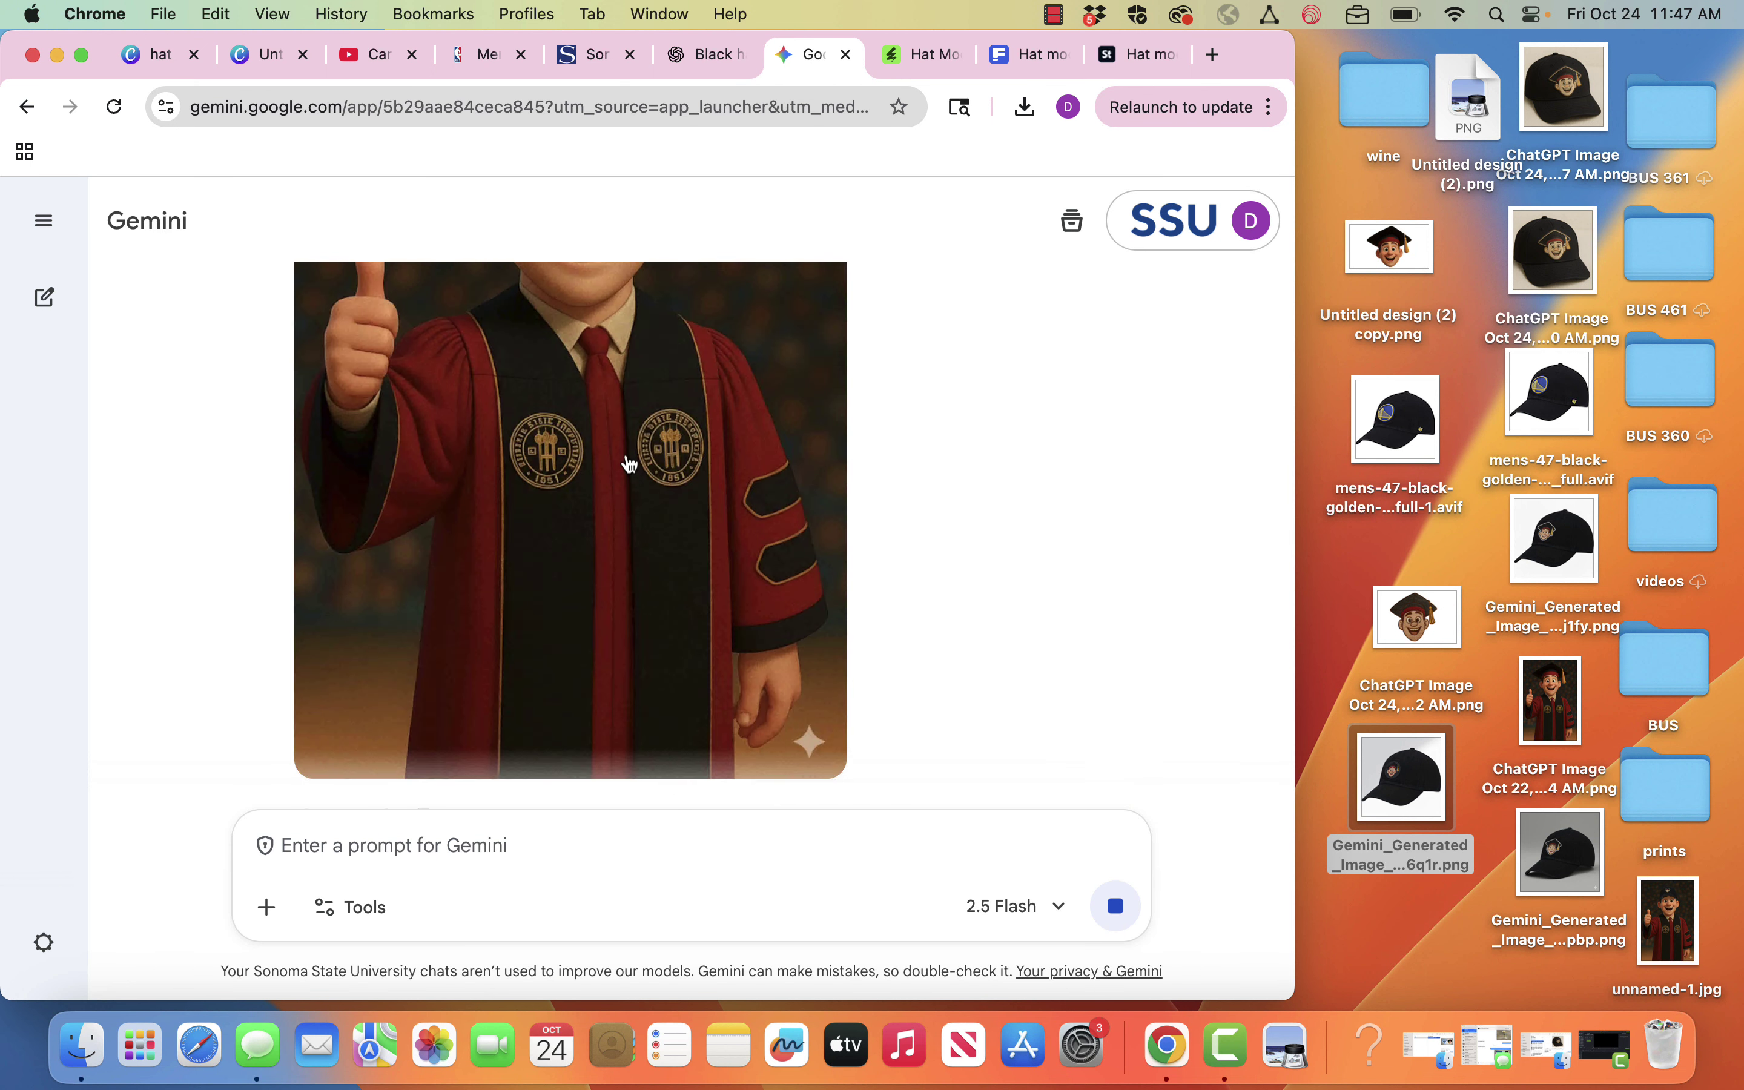
scroll(629, 463, down, 10)
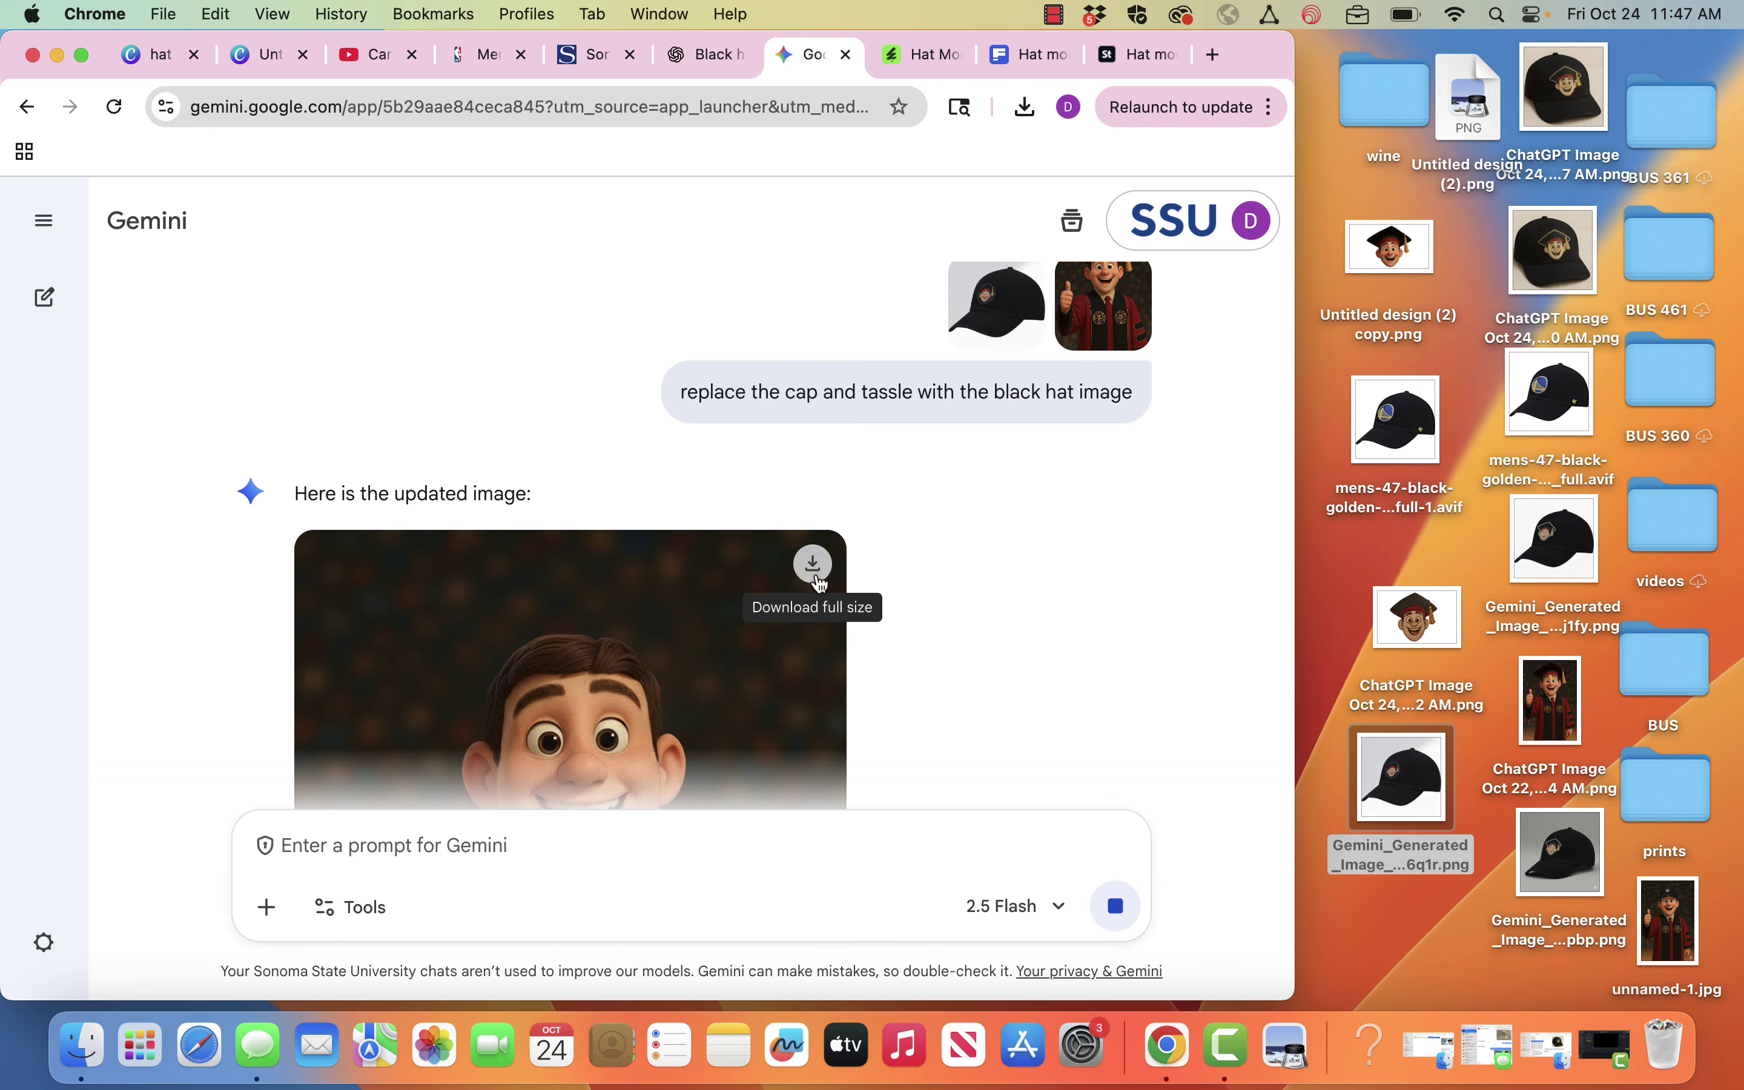
- Download the capless graduate image at full size and place the file on the desktop
click(816, 575)
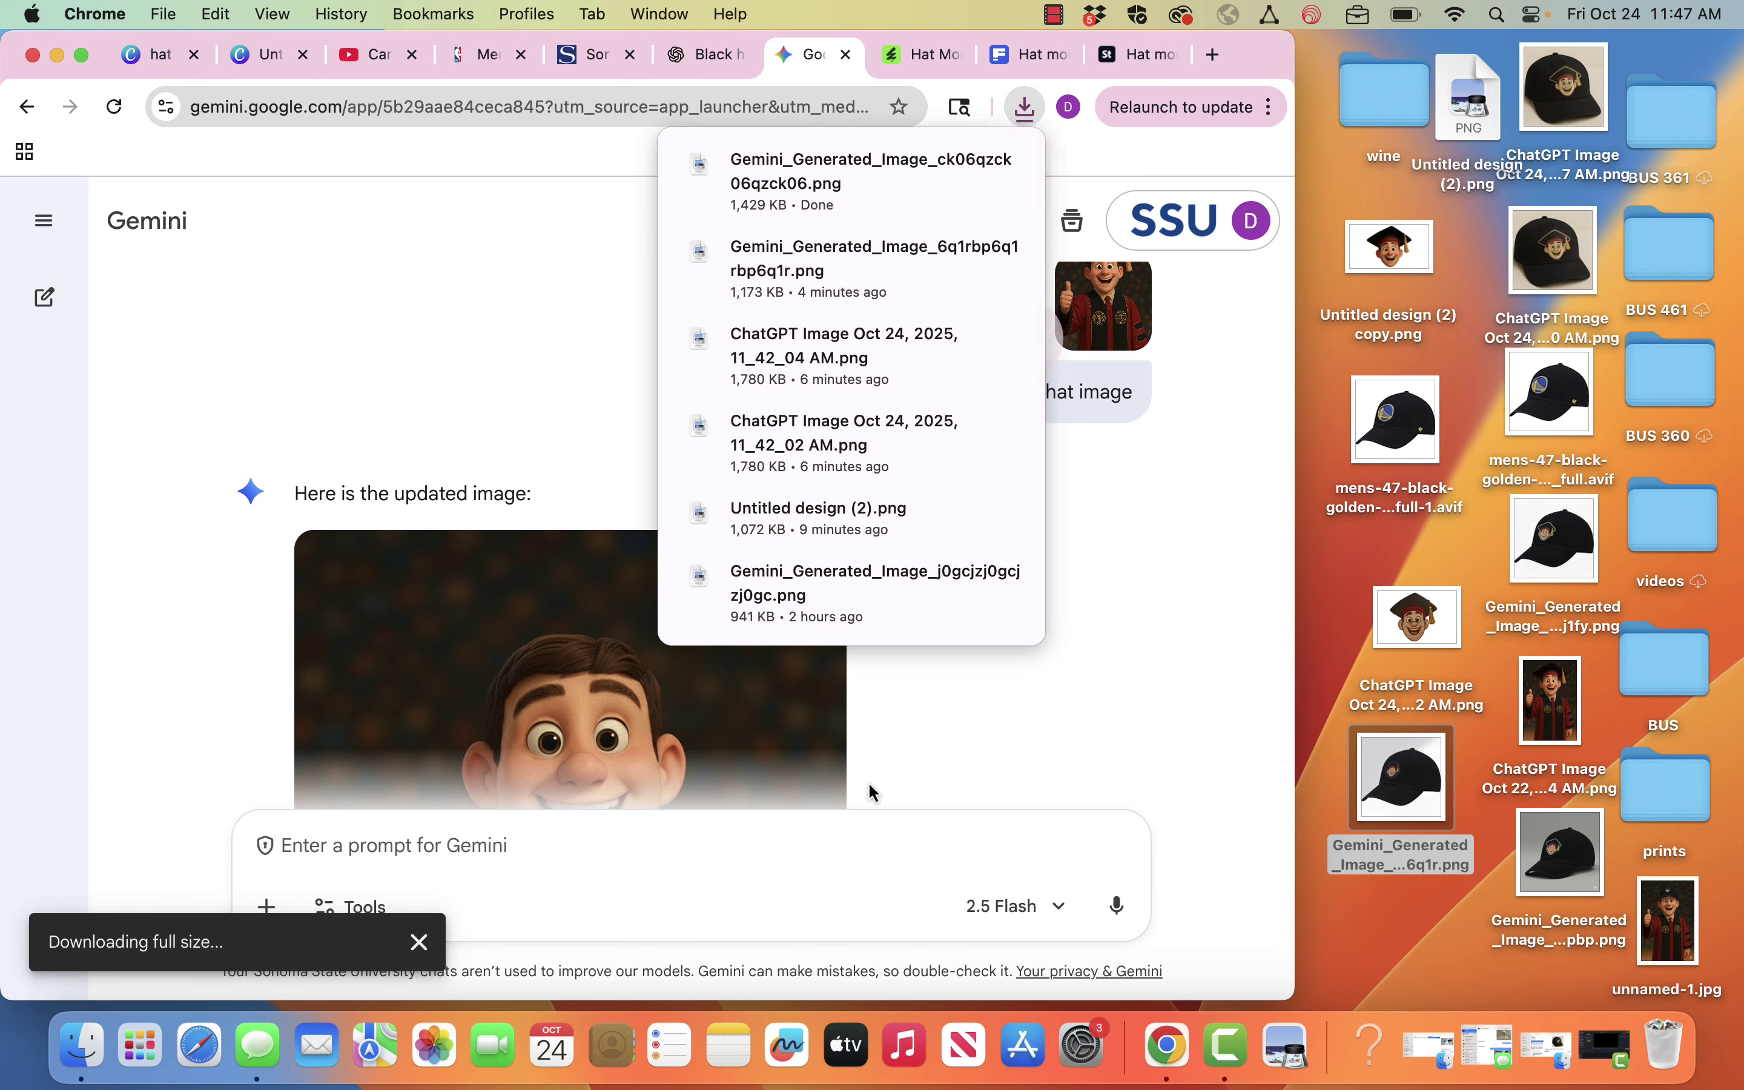
drag(799, 168, 1358, 838)
click(1146, 753)
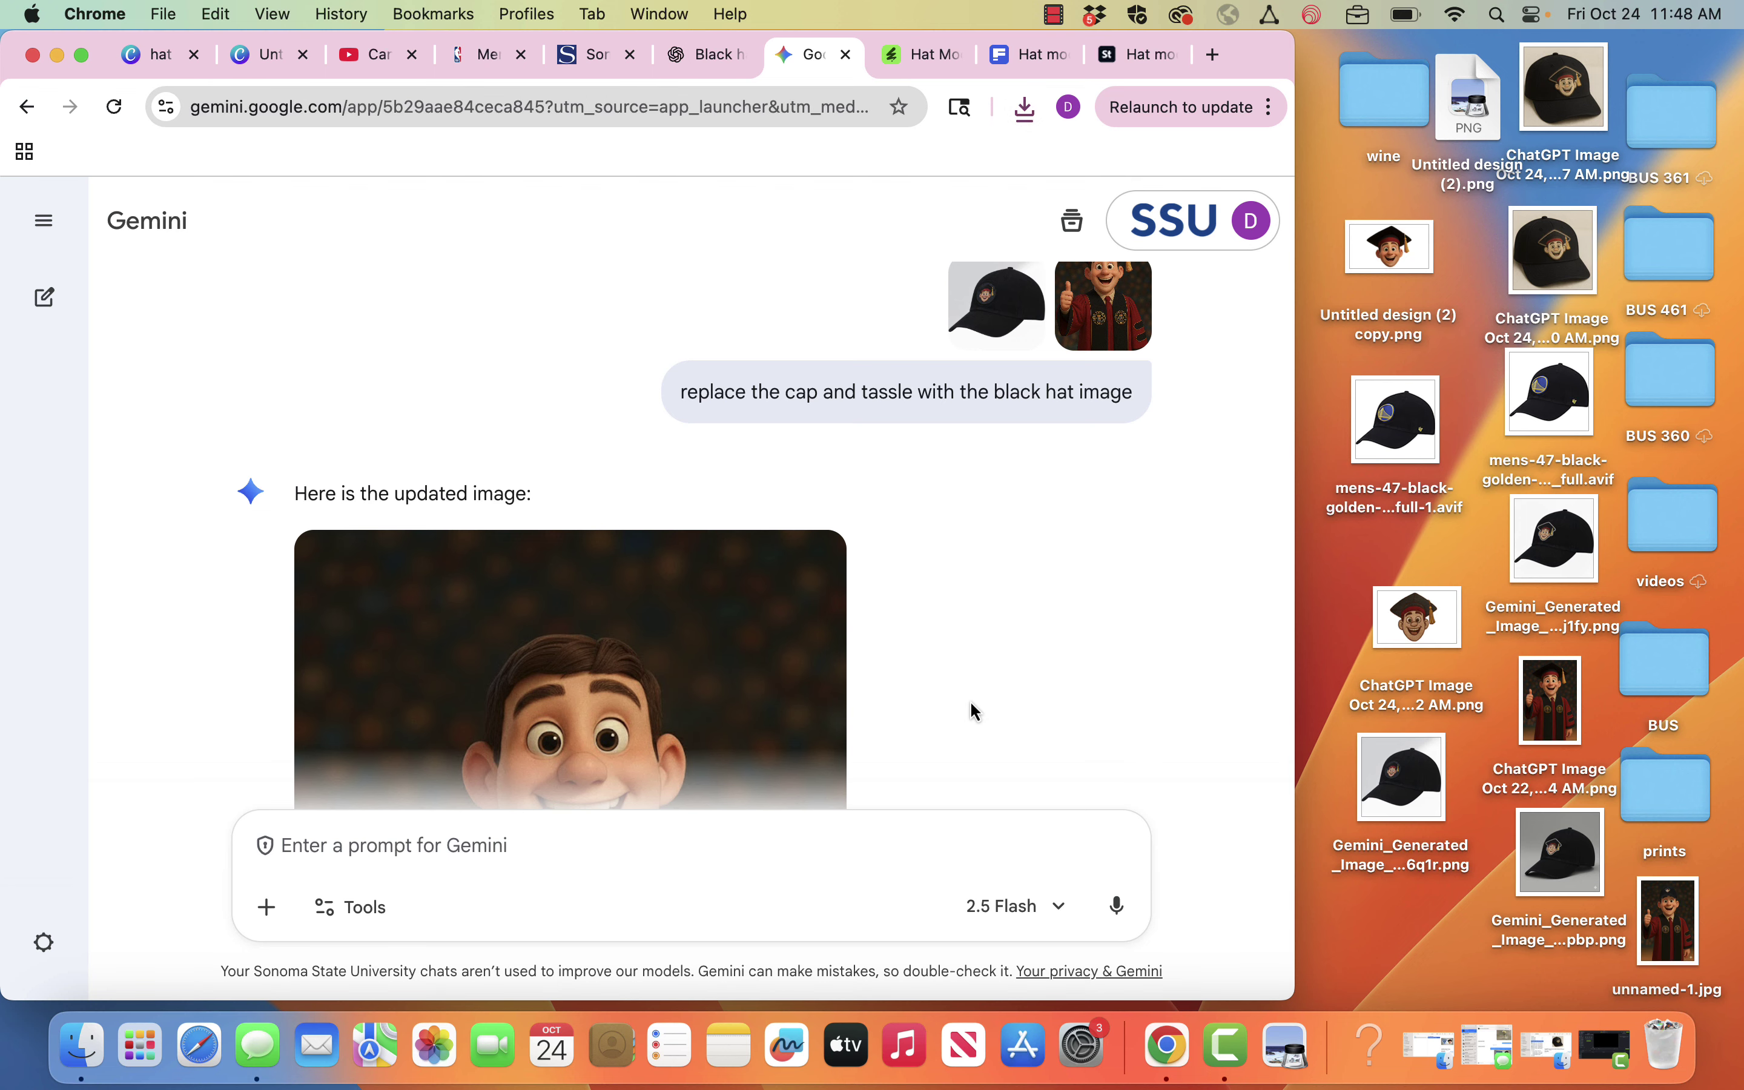
- Review the newly generated graduate wearing the black hat, download it at full size and place the file on the desktop
scroll(973, 706, down, 10)
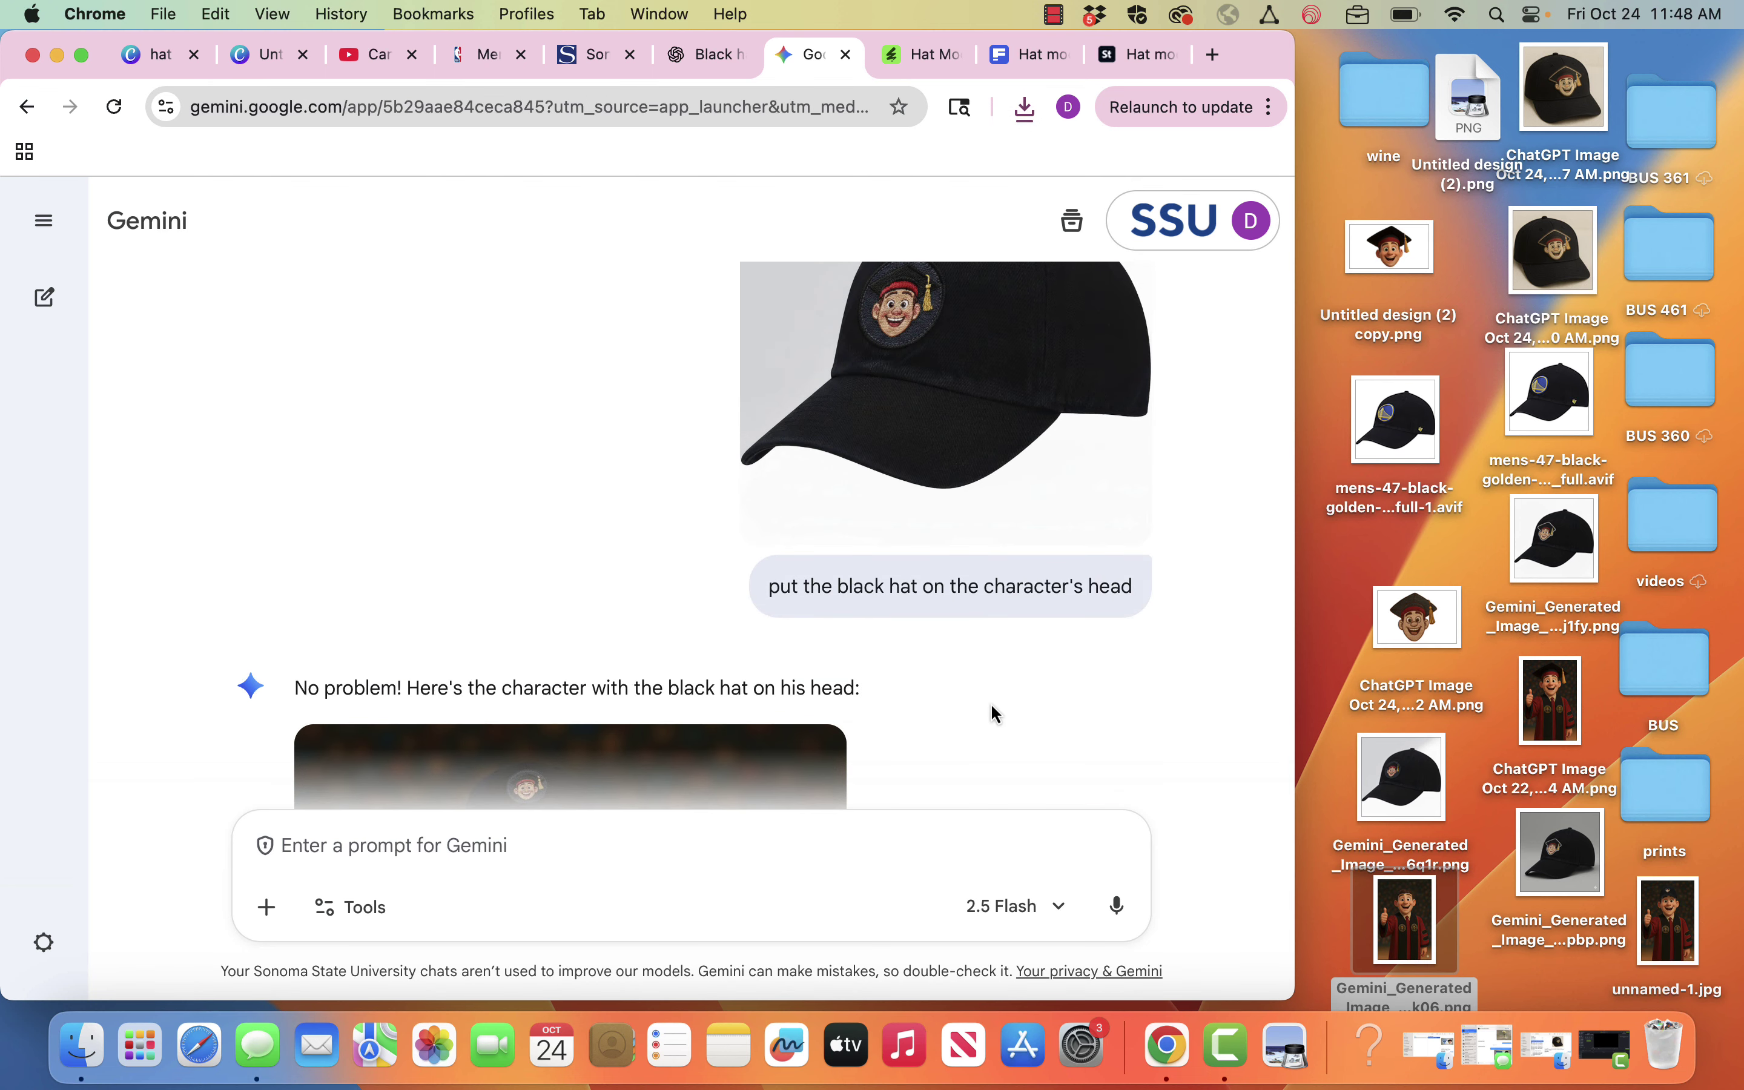
scroll(994, 714, down, 5)
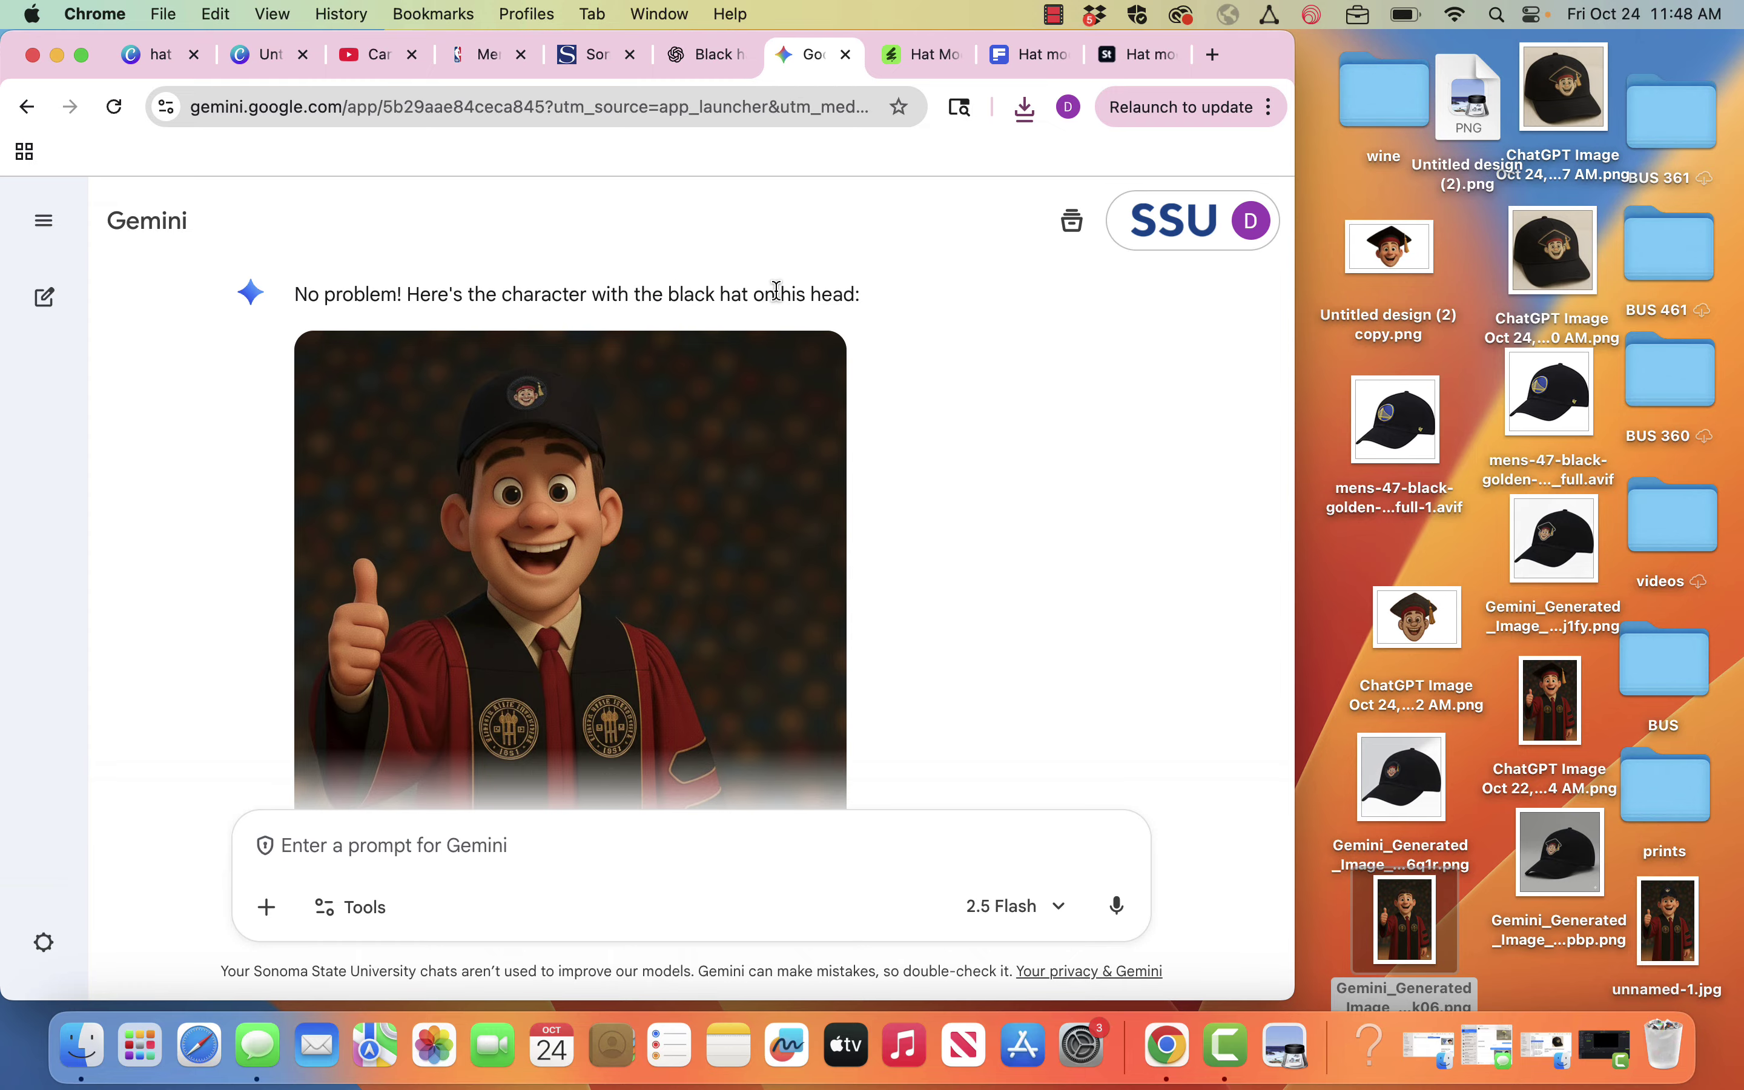
scroll(886, 514, down, 2)
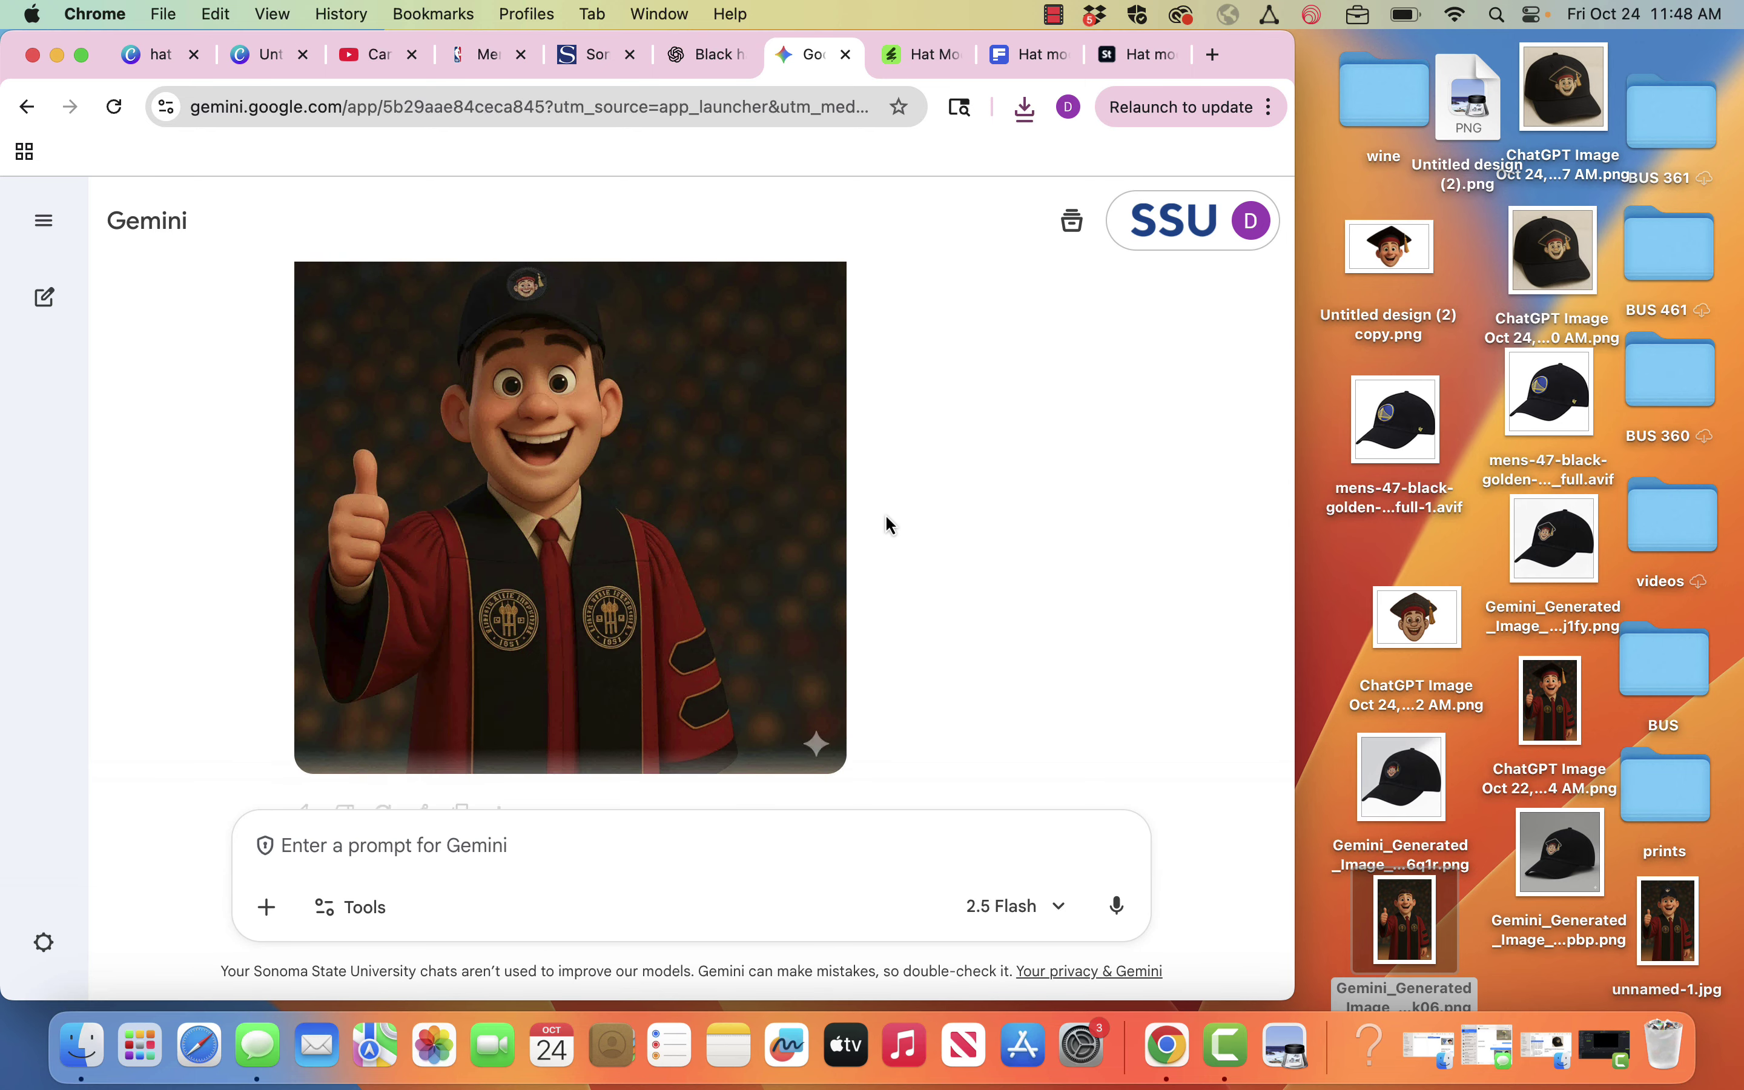
mouse_move(703, 484)
scroll(703, 484, up, 1)
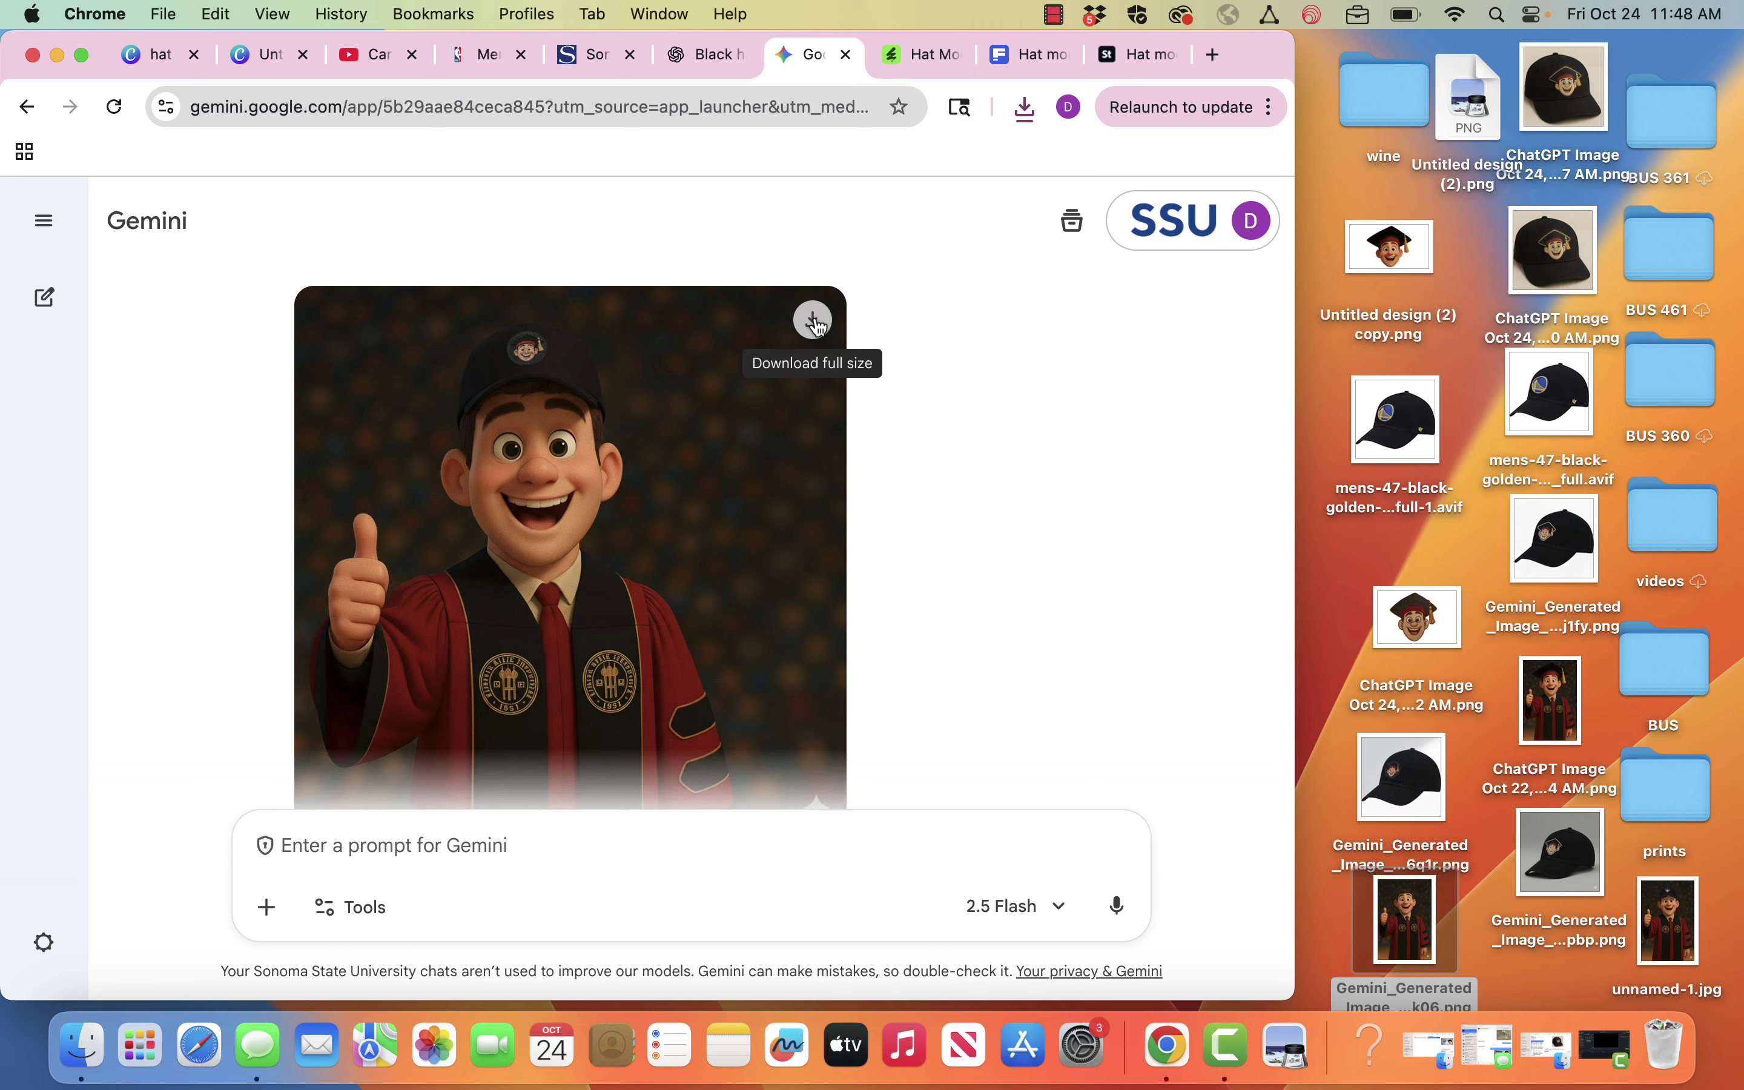
click(816, 326)
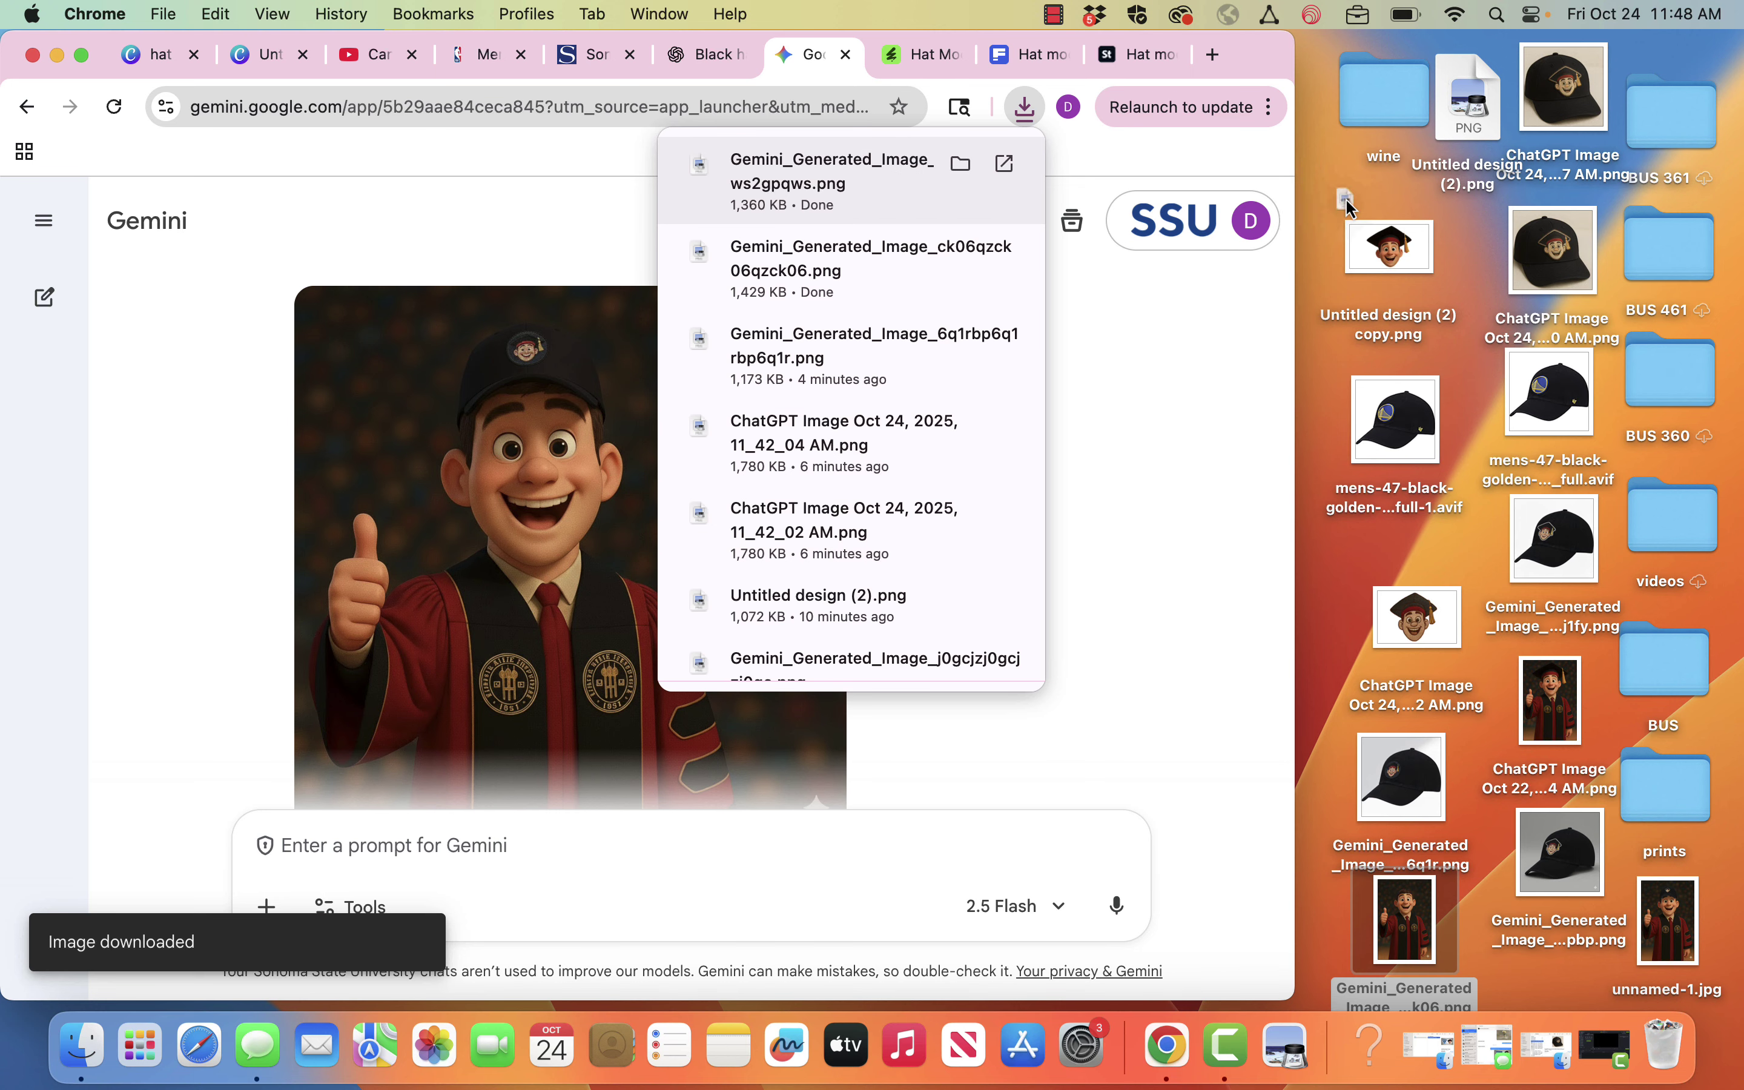
- Switch to the Canva design, place the capped graduate image at full page height on a new page 4 and remove its background
click(266, 59)
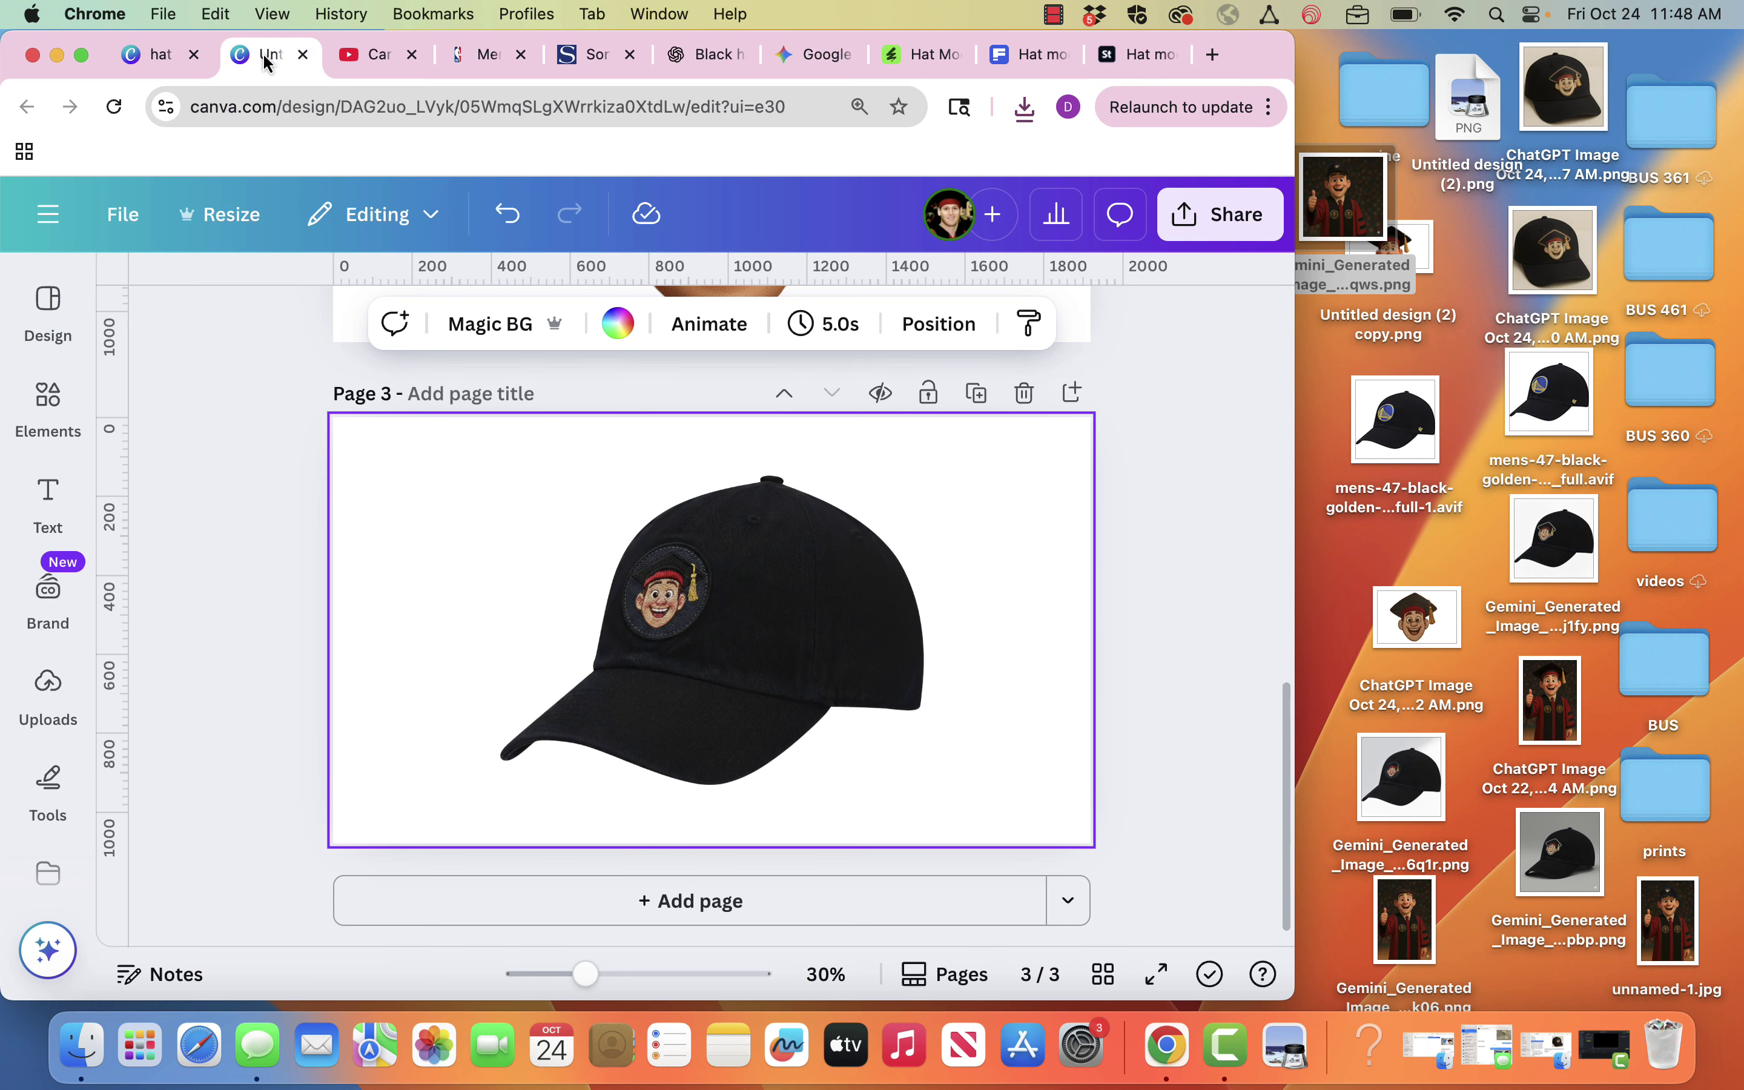
click(793, 901)
drag(1344, 194, 748, 546)
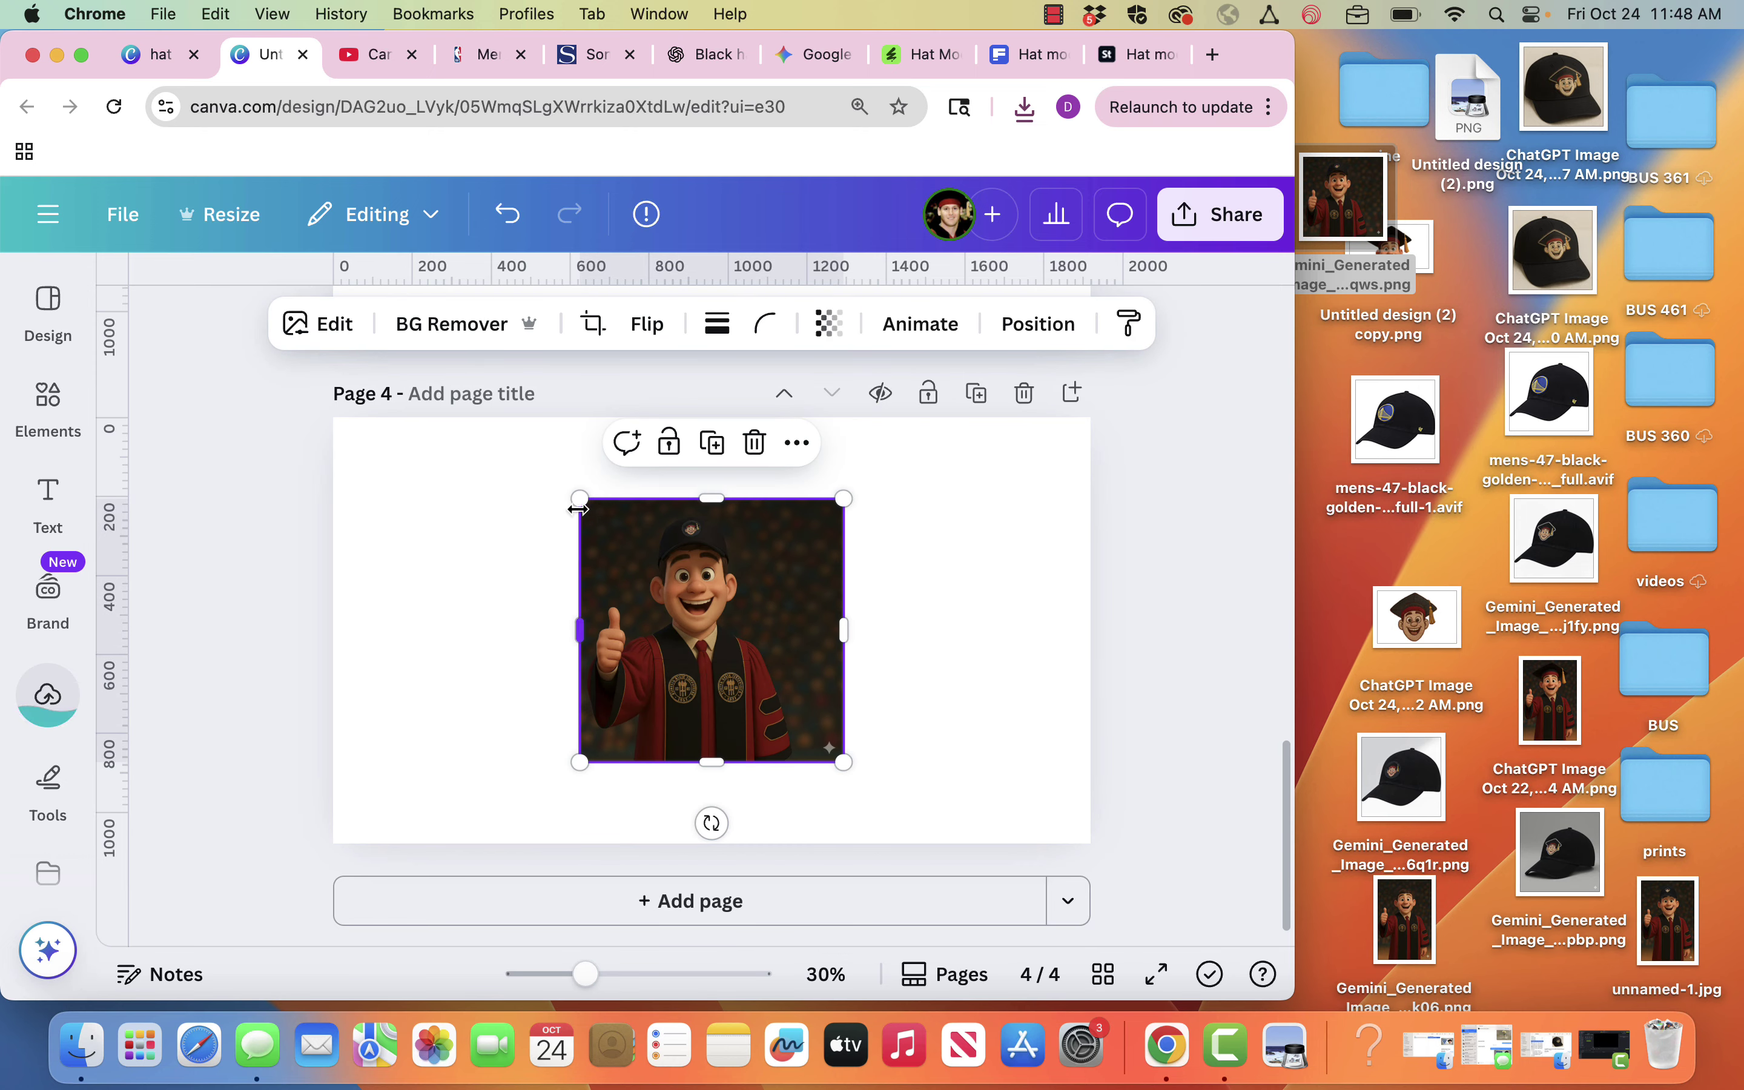
drag(581, 505, 520, 408)
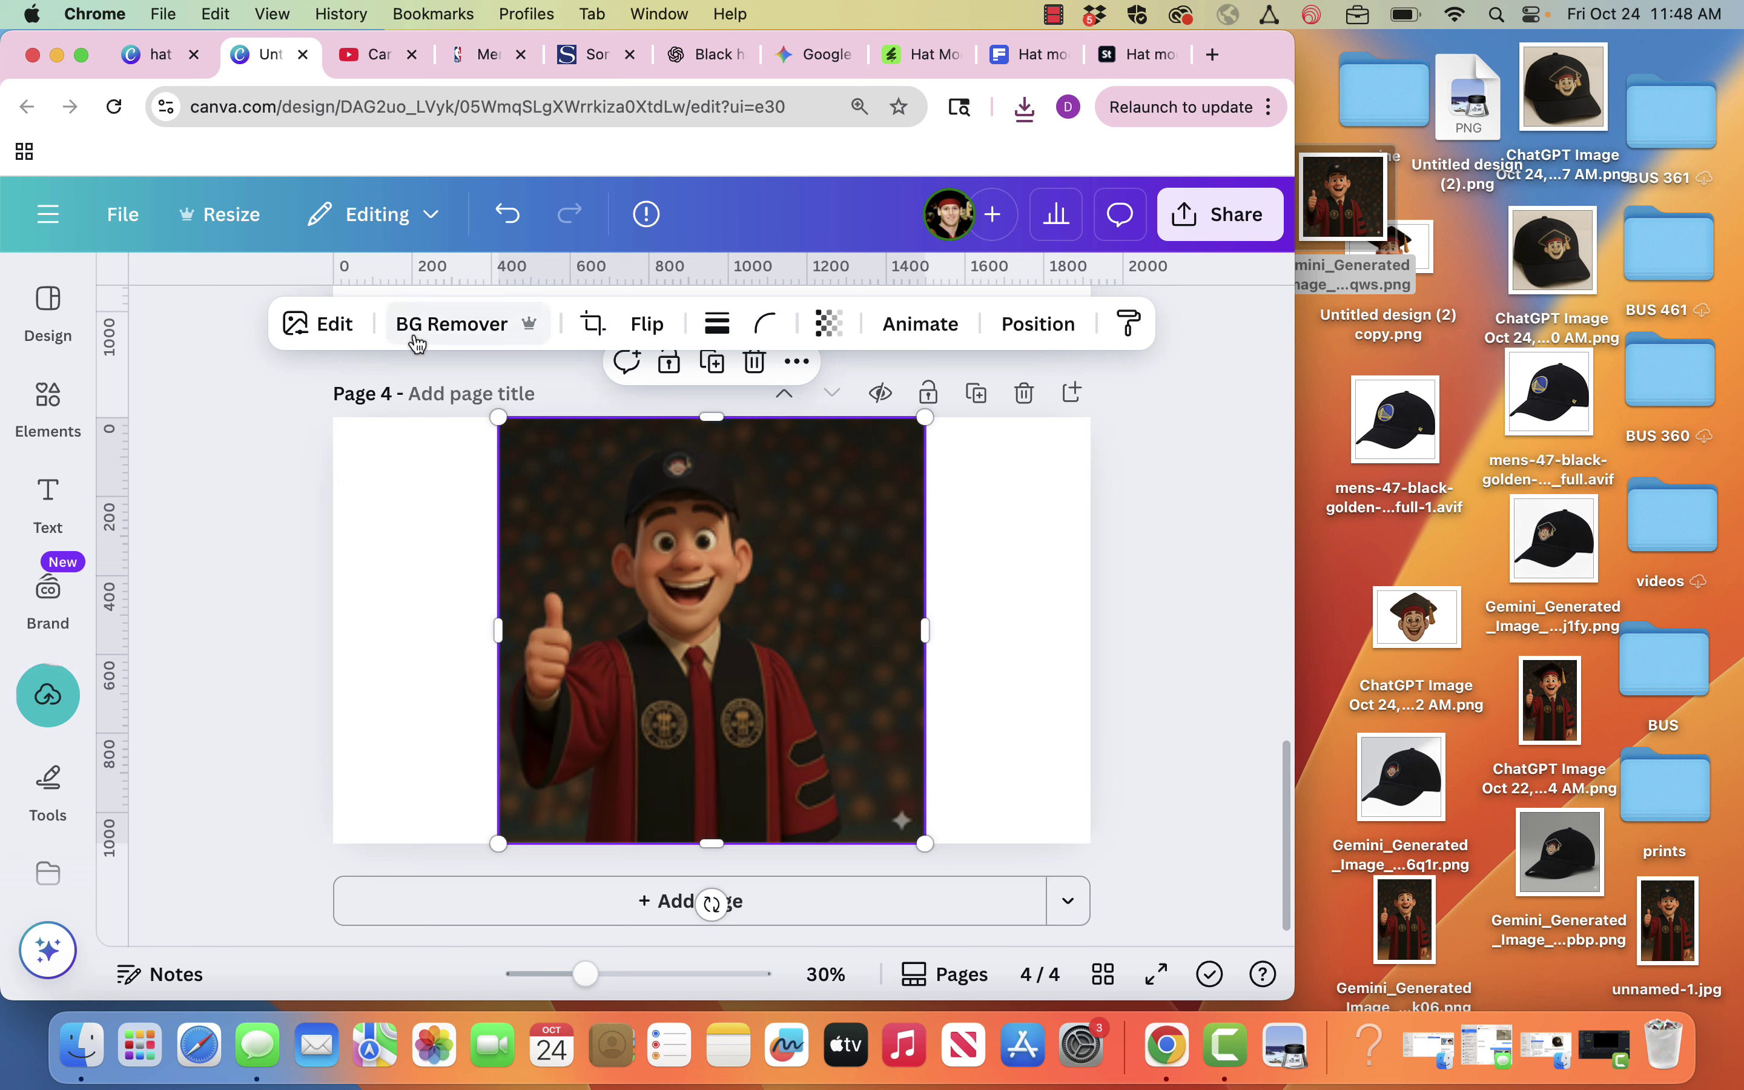
click(441, 325)
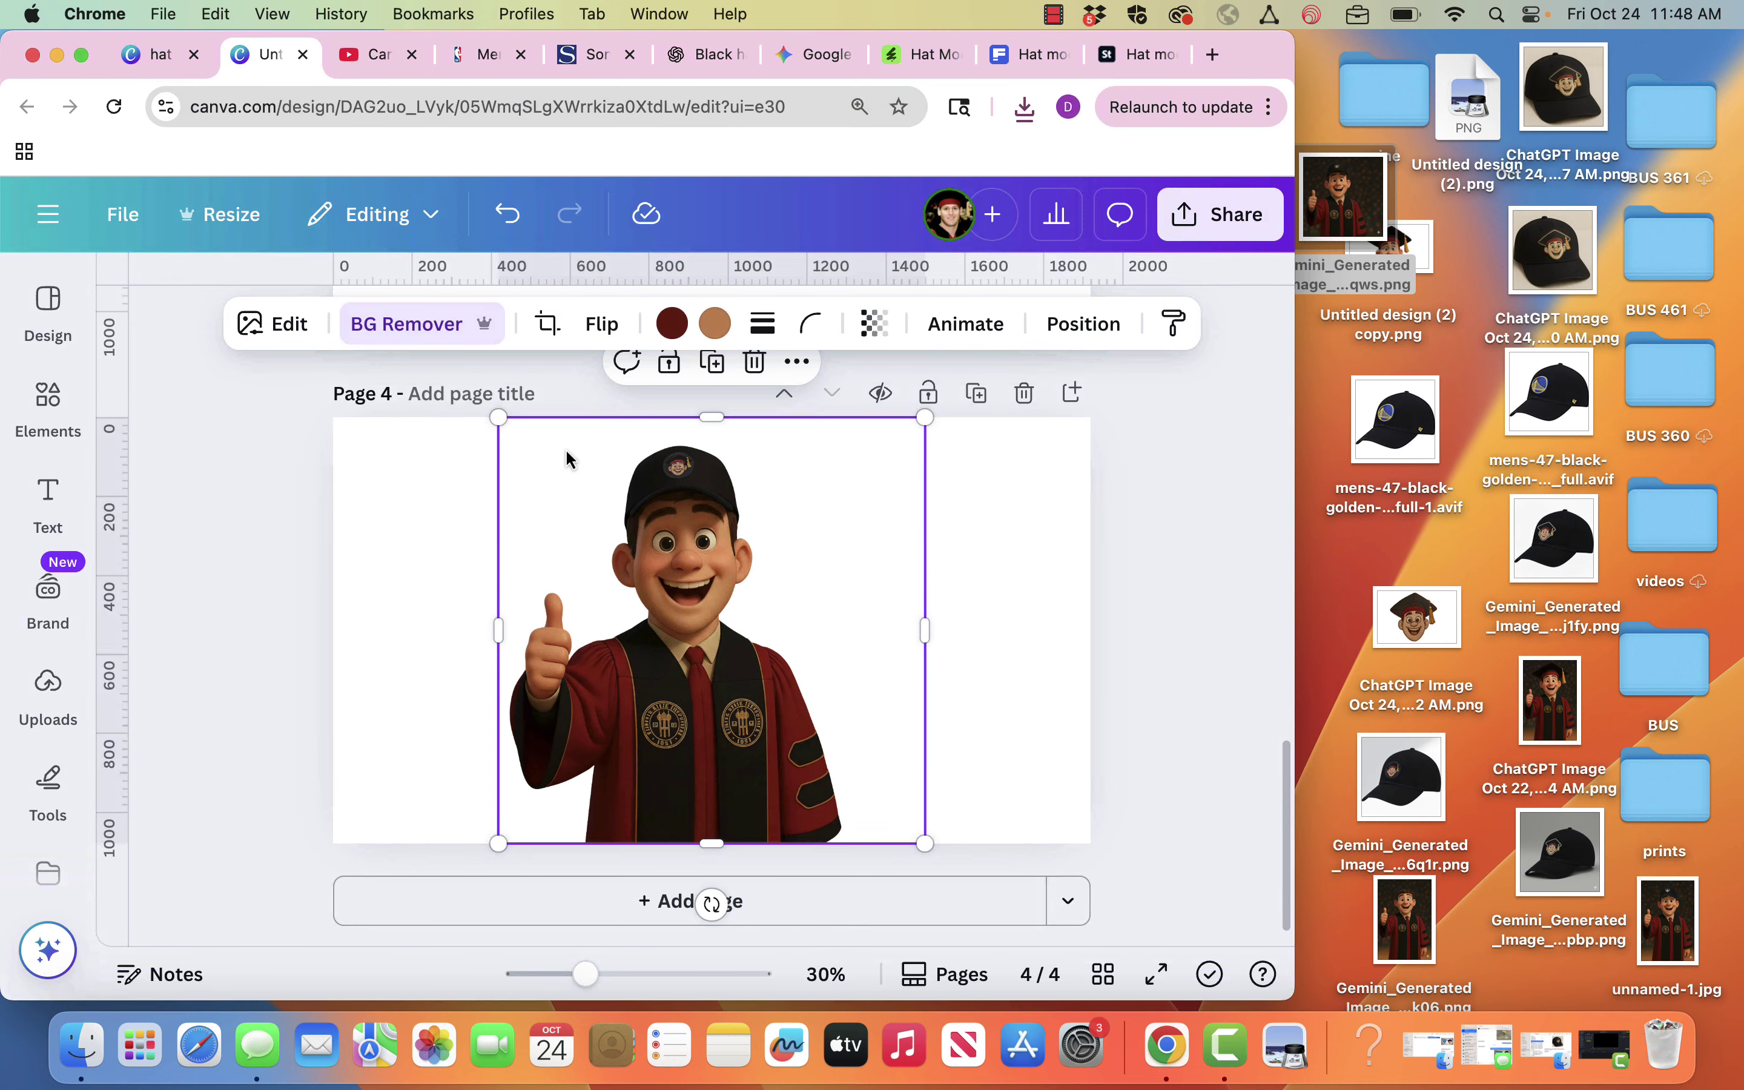
- Open the image adjustments for the graduate on page 4 and set the brightness to 39
click(287, 326)
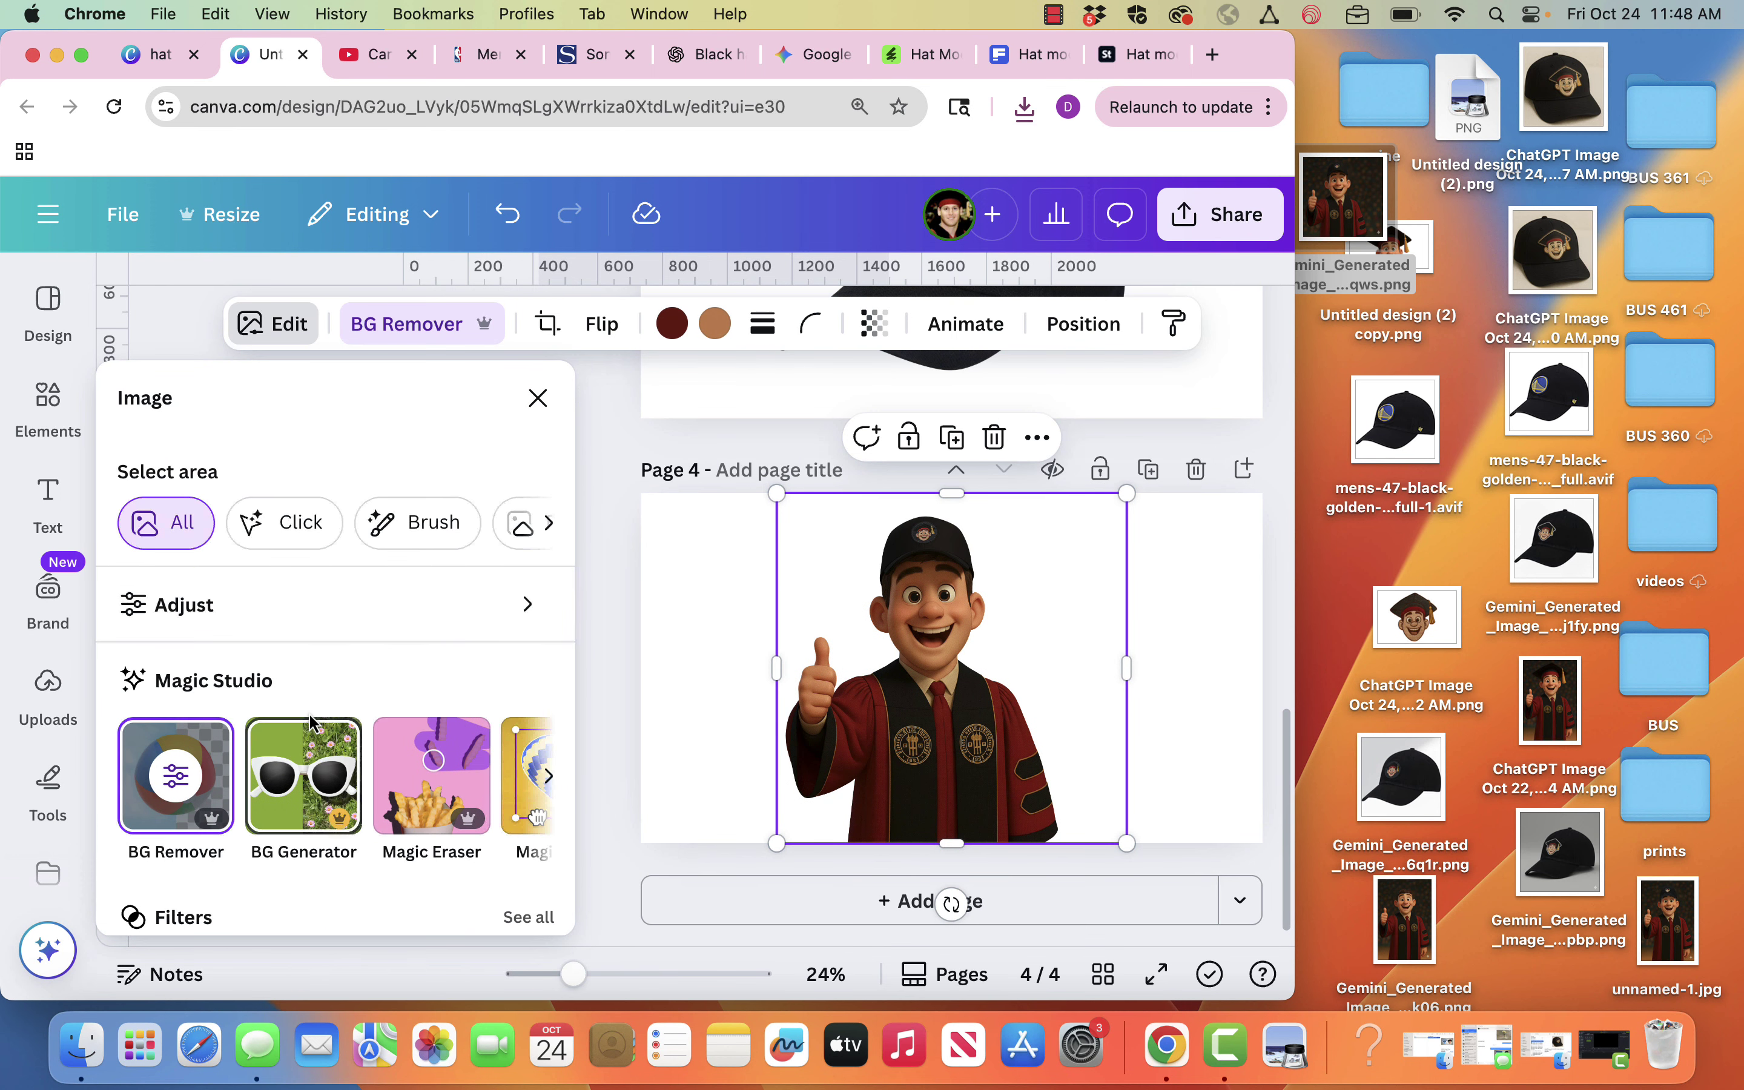
scroll(252, 598, down, 1)
click(252, 575)
scroll(351, 742, down, 5)
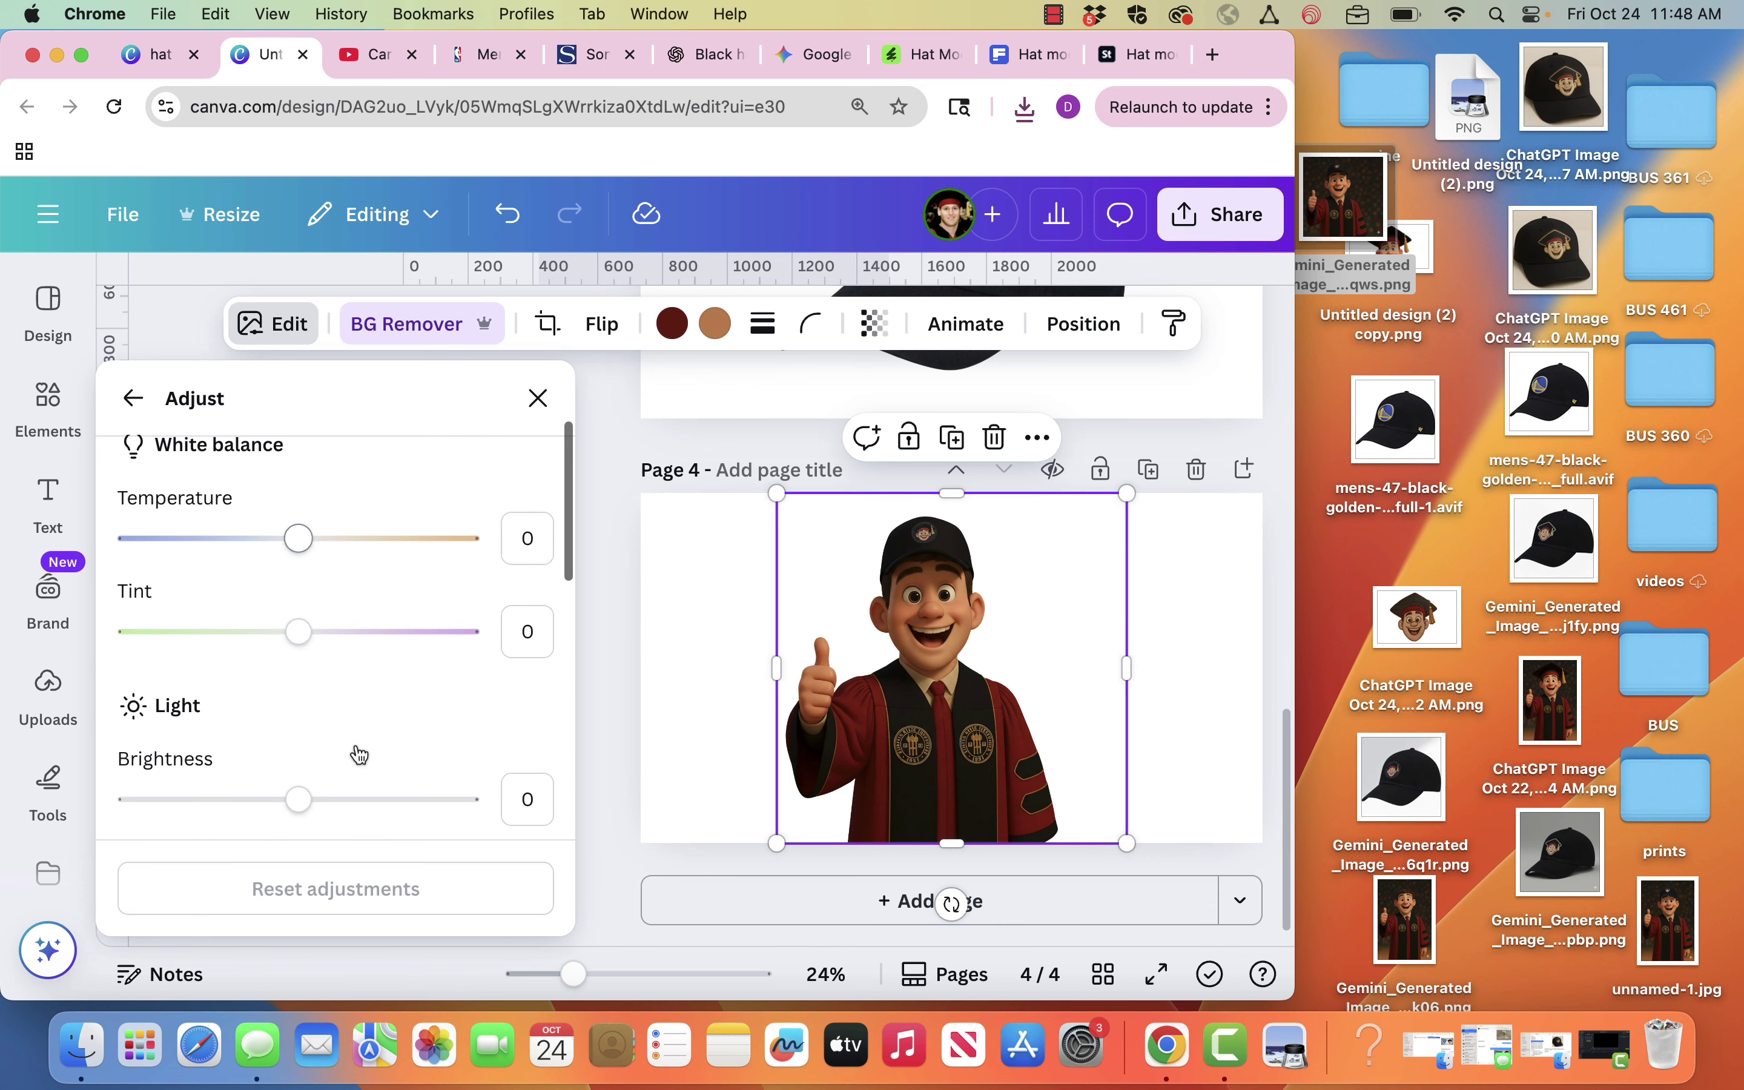
mouse_move(306, 741)
mouse_down()
mouse_move(372, 745)
mouse_move(301, 752)
mouse_up()
scroll(350, 779, down, 3)
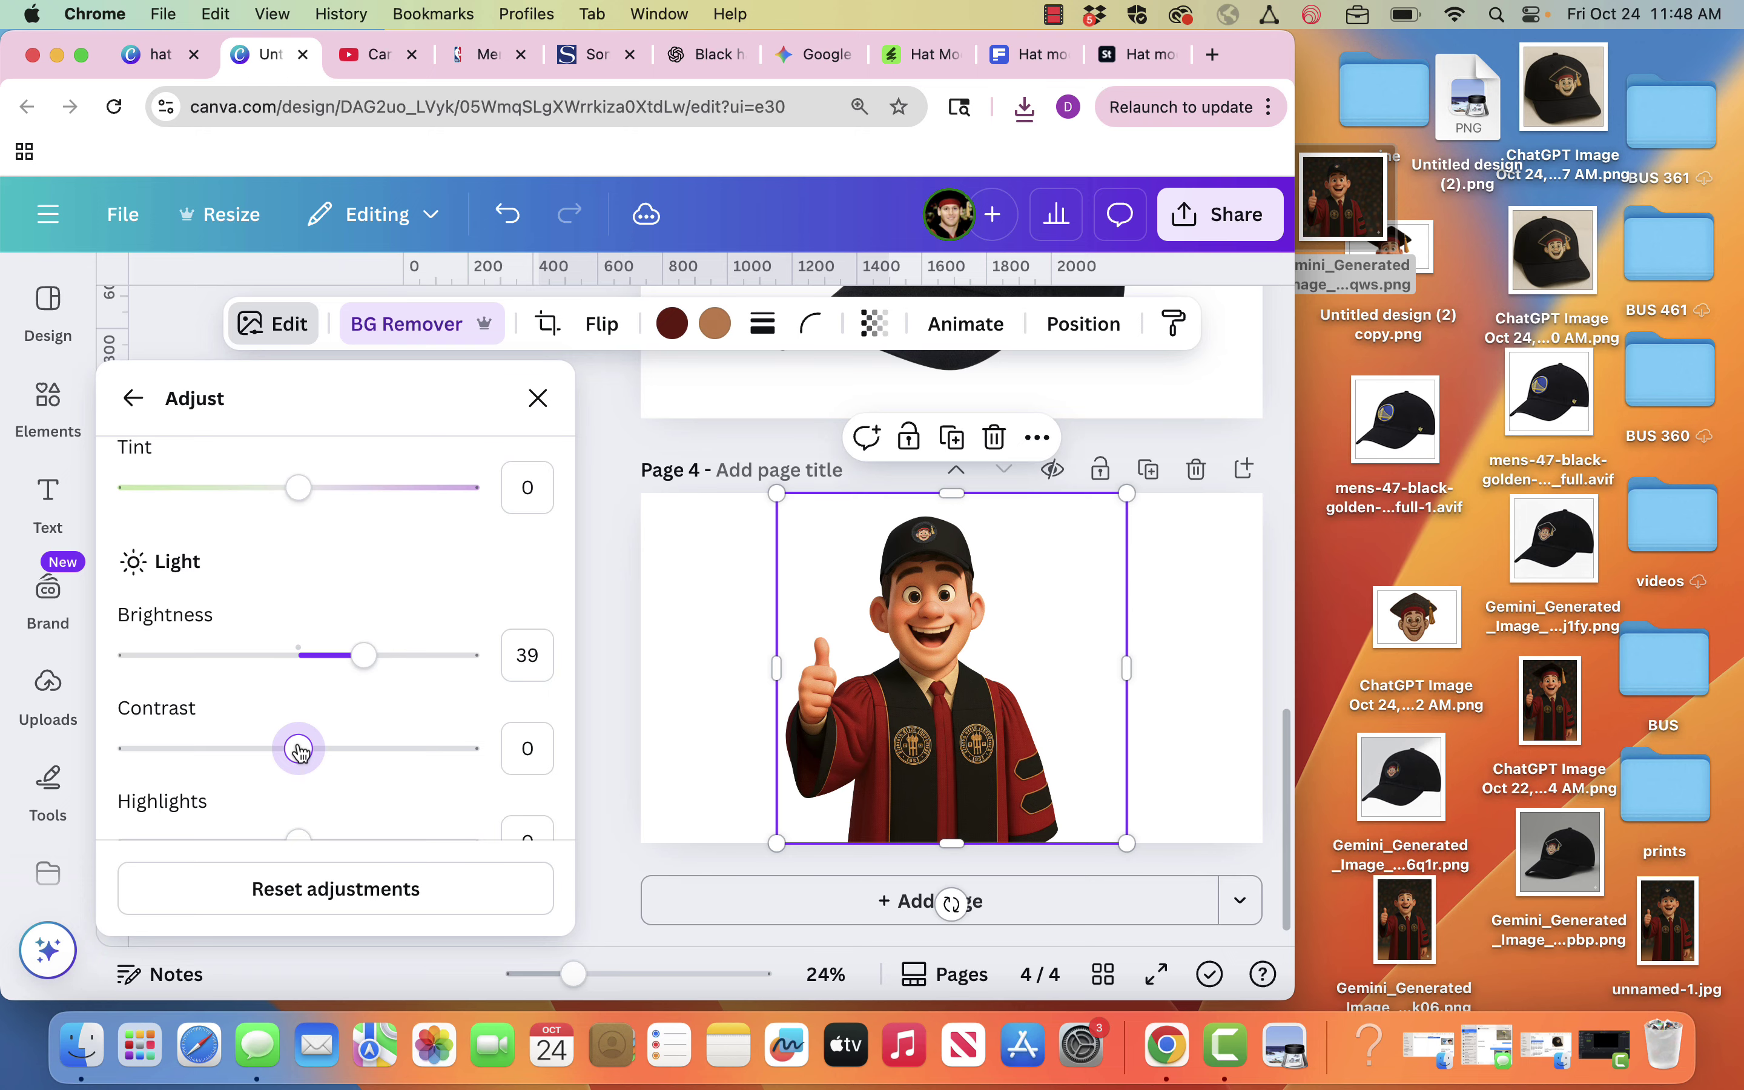
- Set the graduate image's highlights to 10 and whites to 17, then deselect it
scroll(300, 750, down, 3)
mouse_move(299, 670)
mouse_down()
mouse_move(357, 674)
mouse_move(306, 674)
mouse_move(319, 685)
mouse_up()
scroll(312, 731, down, 2)
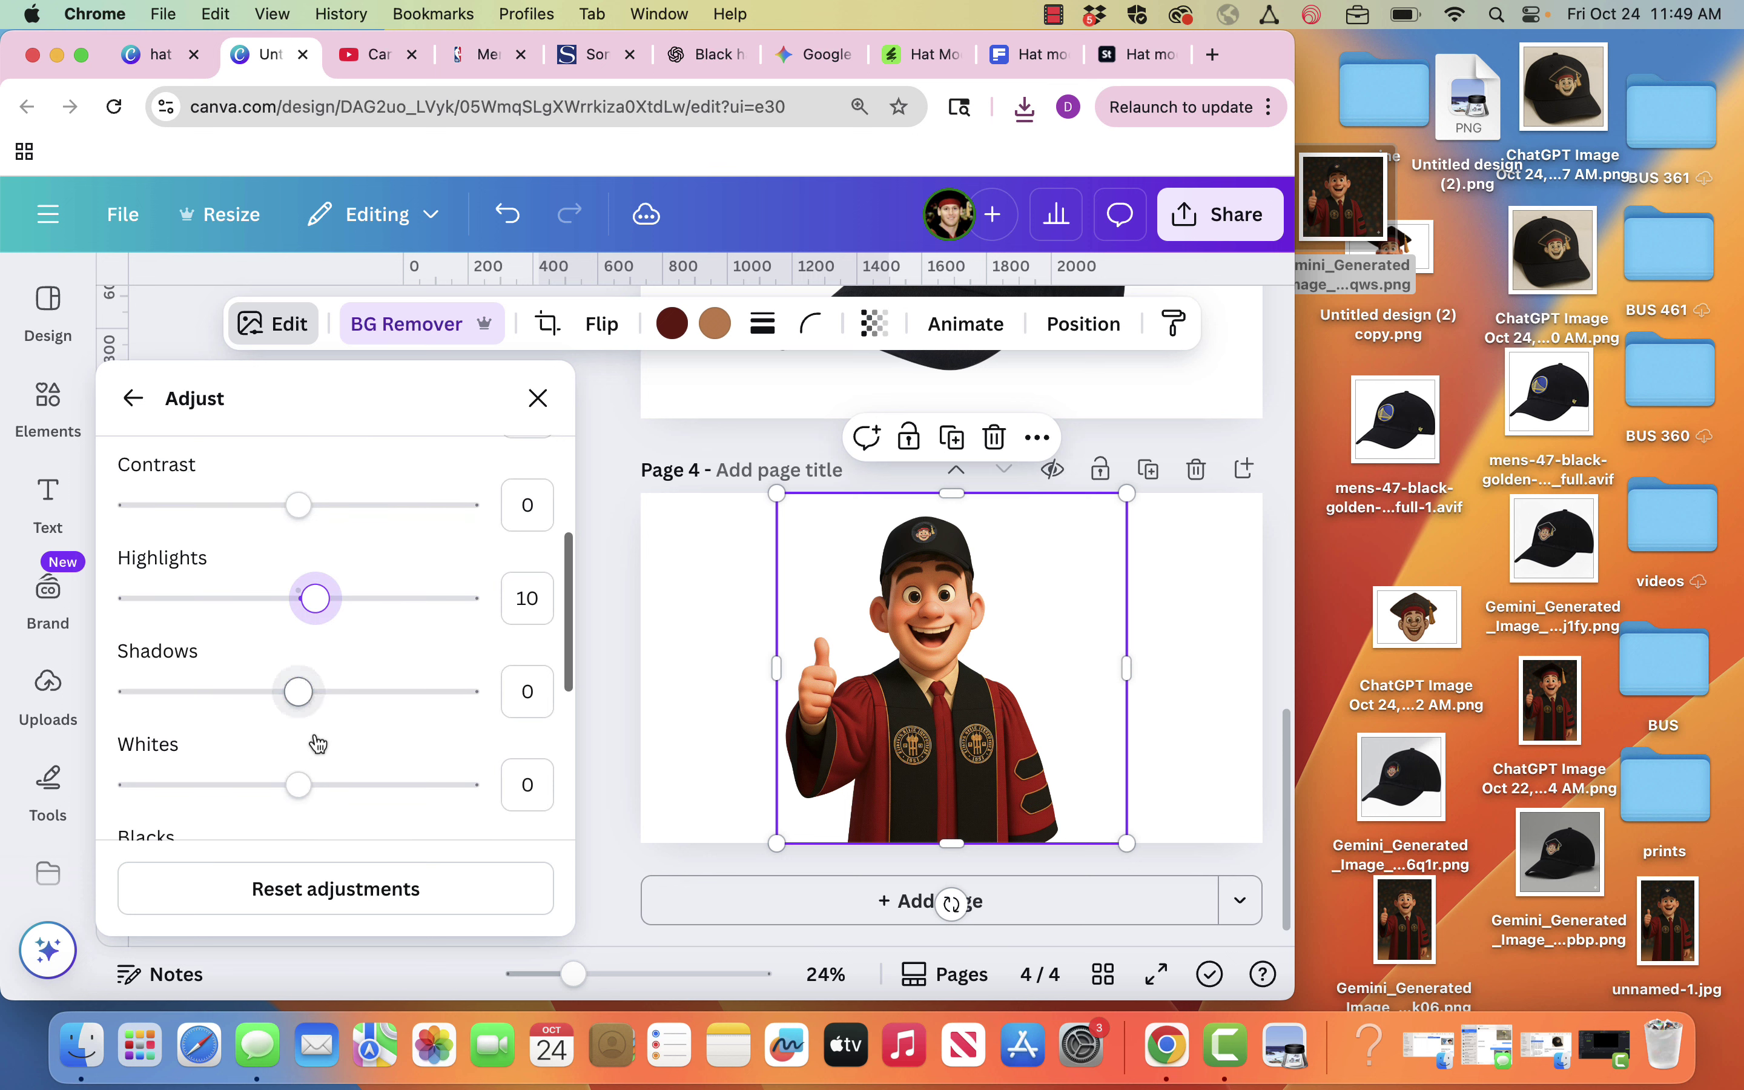
drag(310, 787, 329, 789)
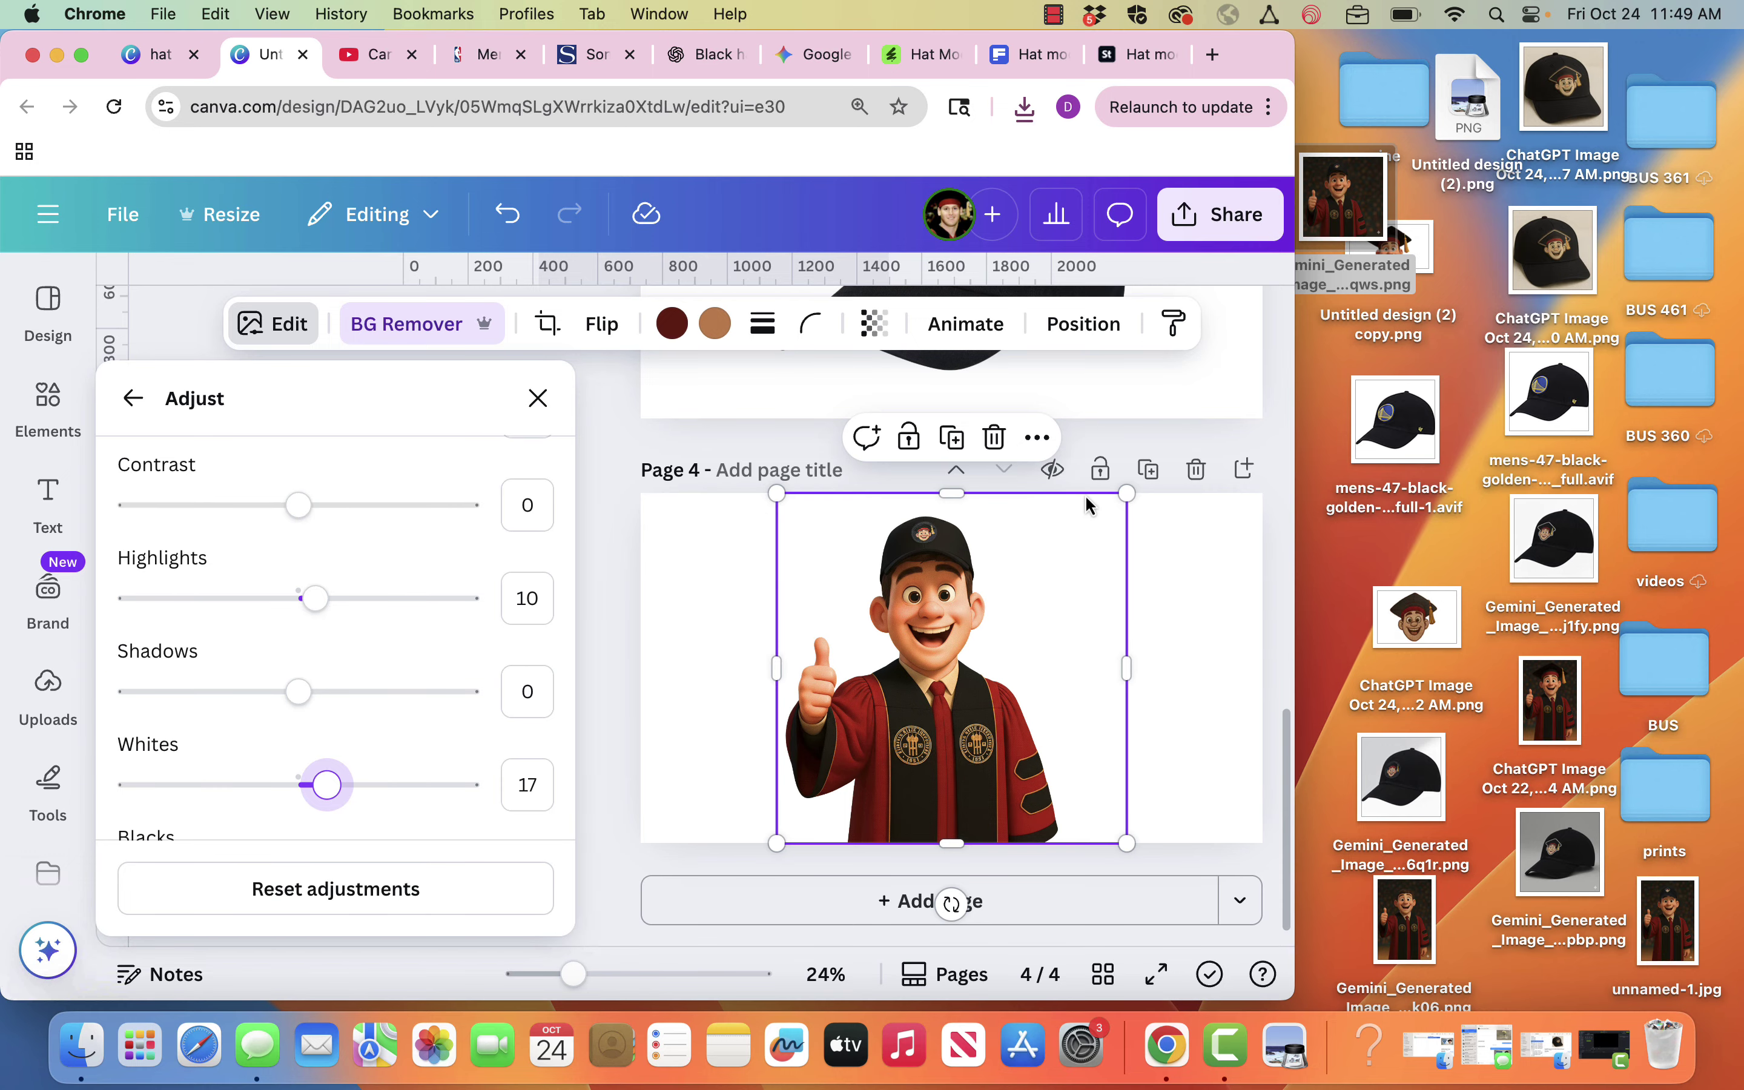
click(1133, 494)
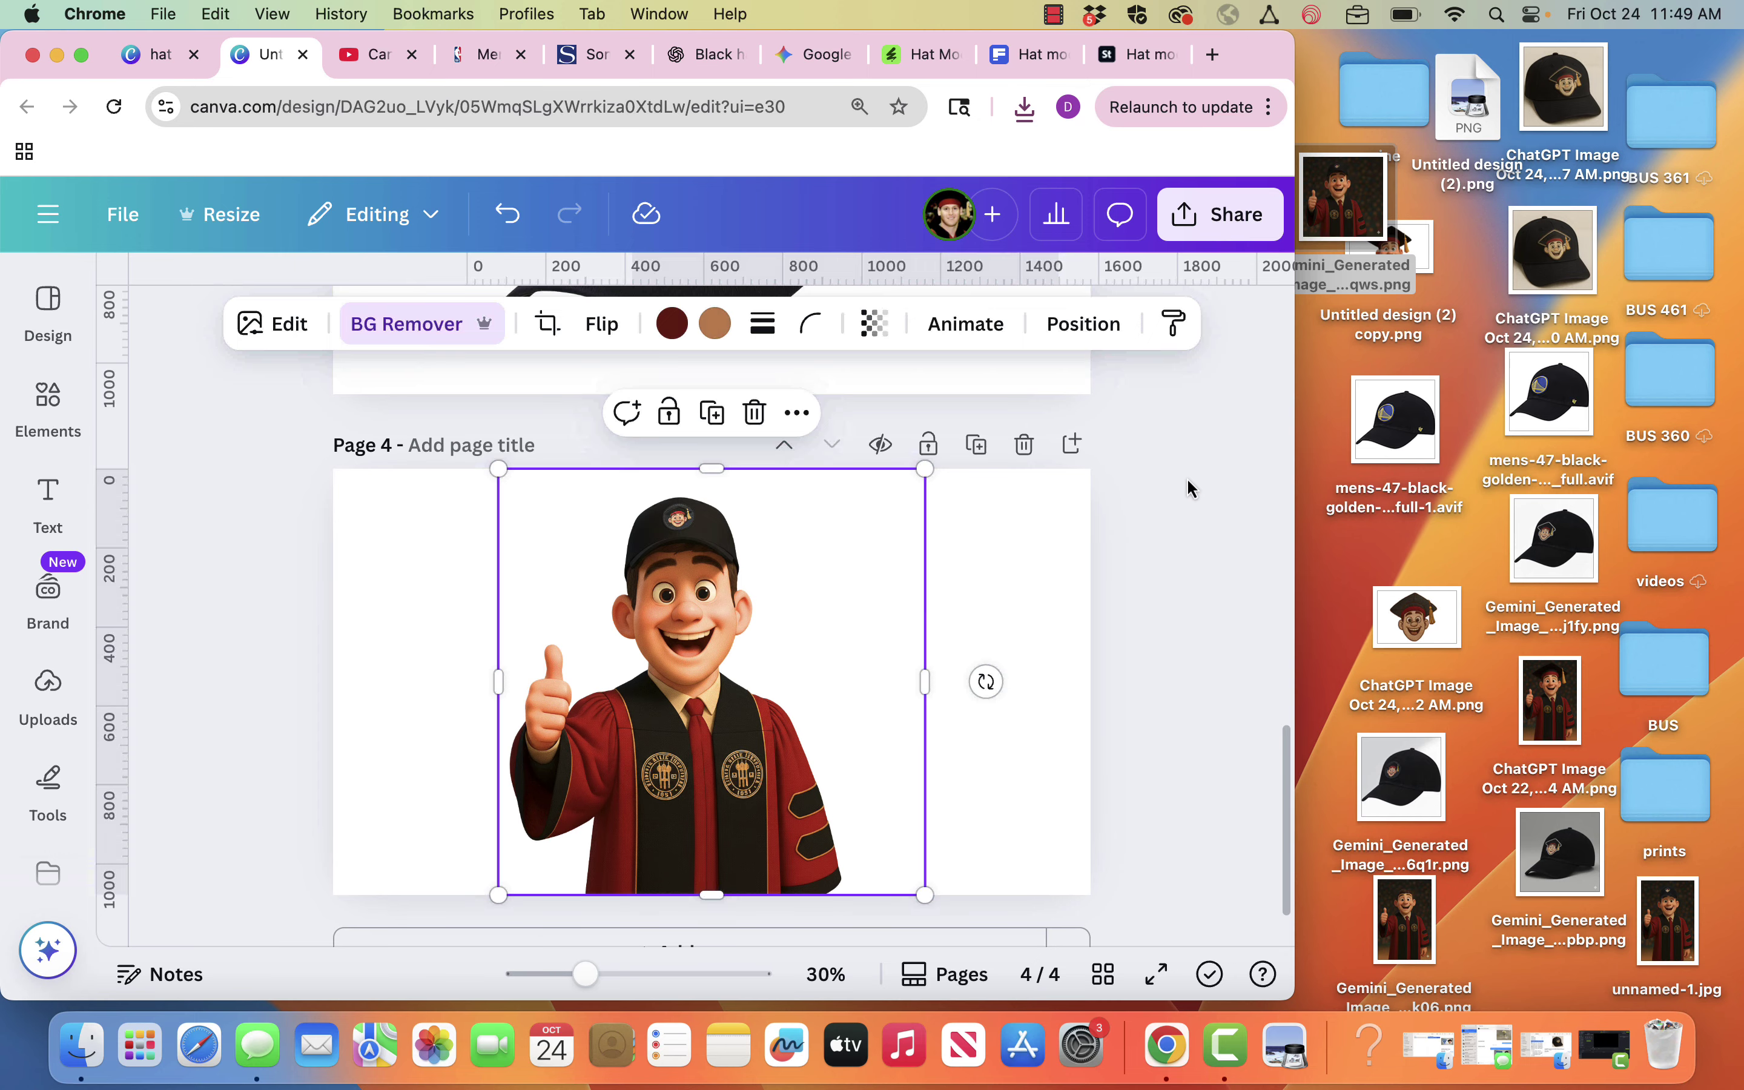
click(1190, 489)
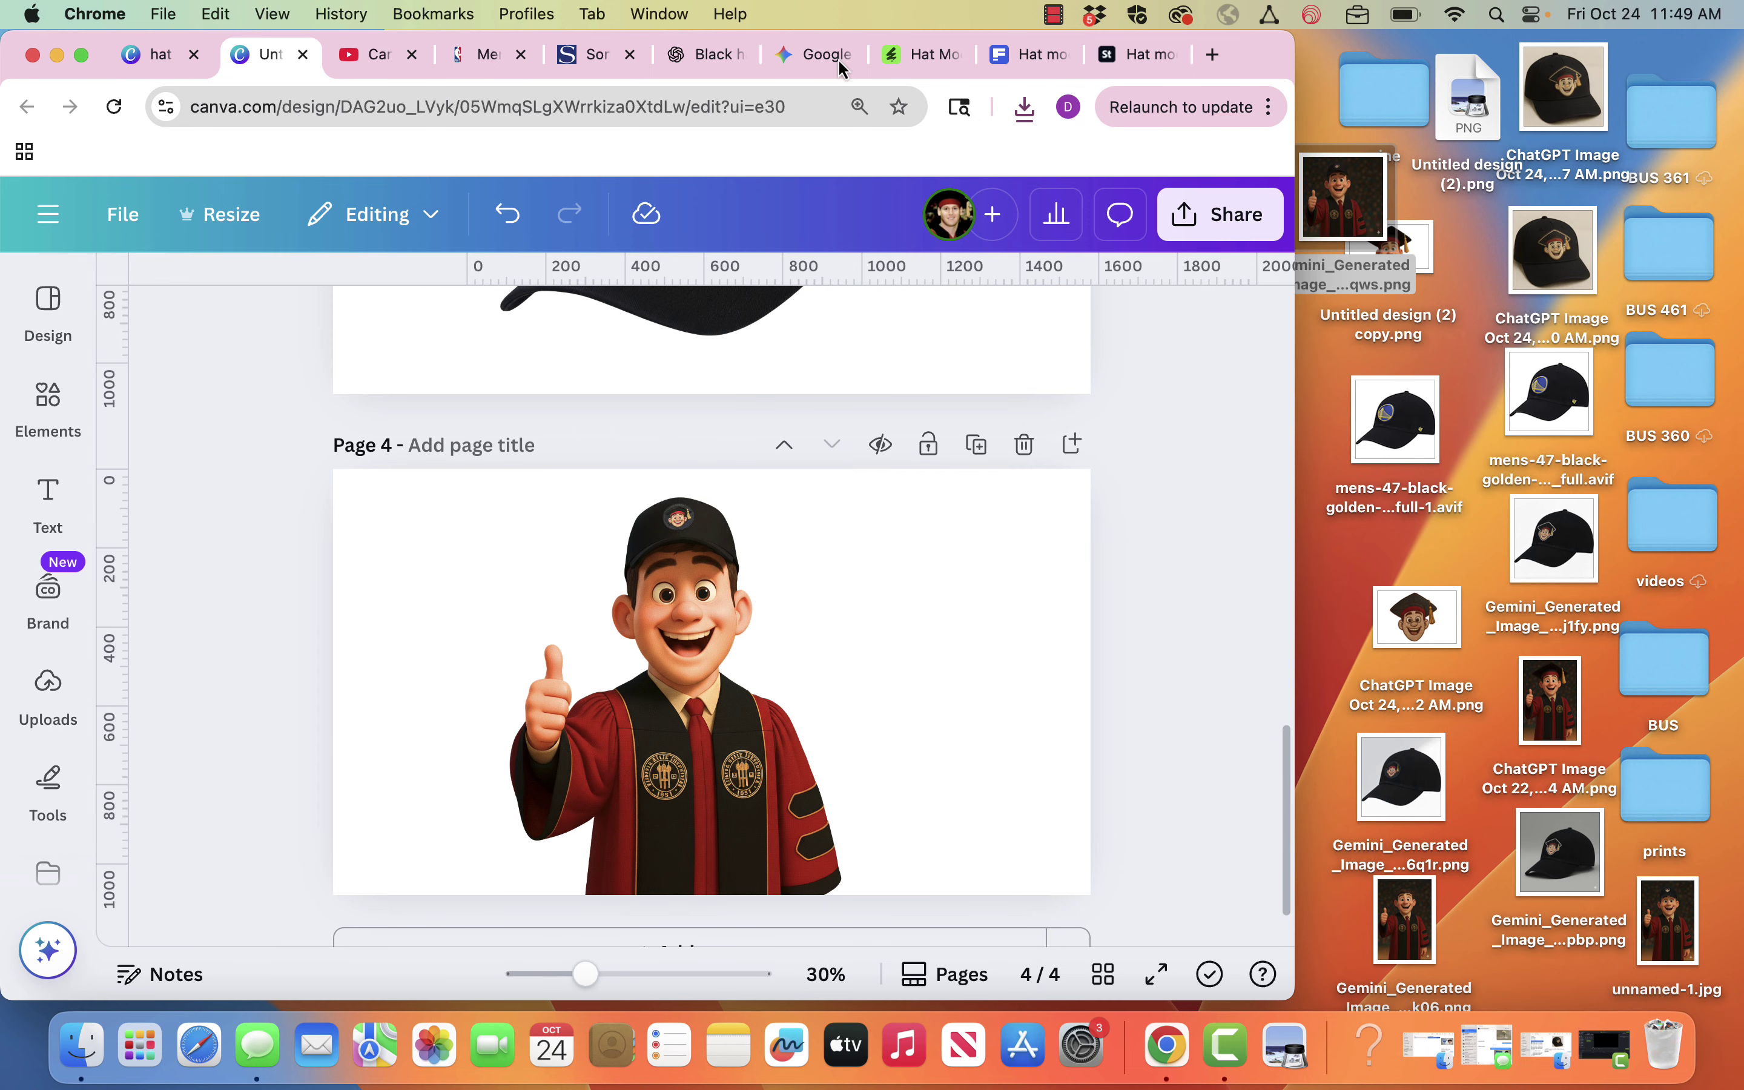
- Switch to ChatGPT, submit "concept a" in the black hat product mockup chat and review the earlier content and the new response
click(706, 64)
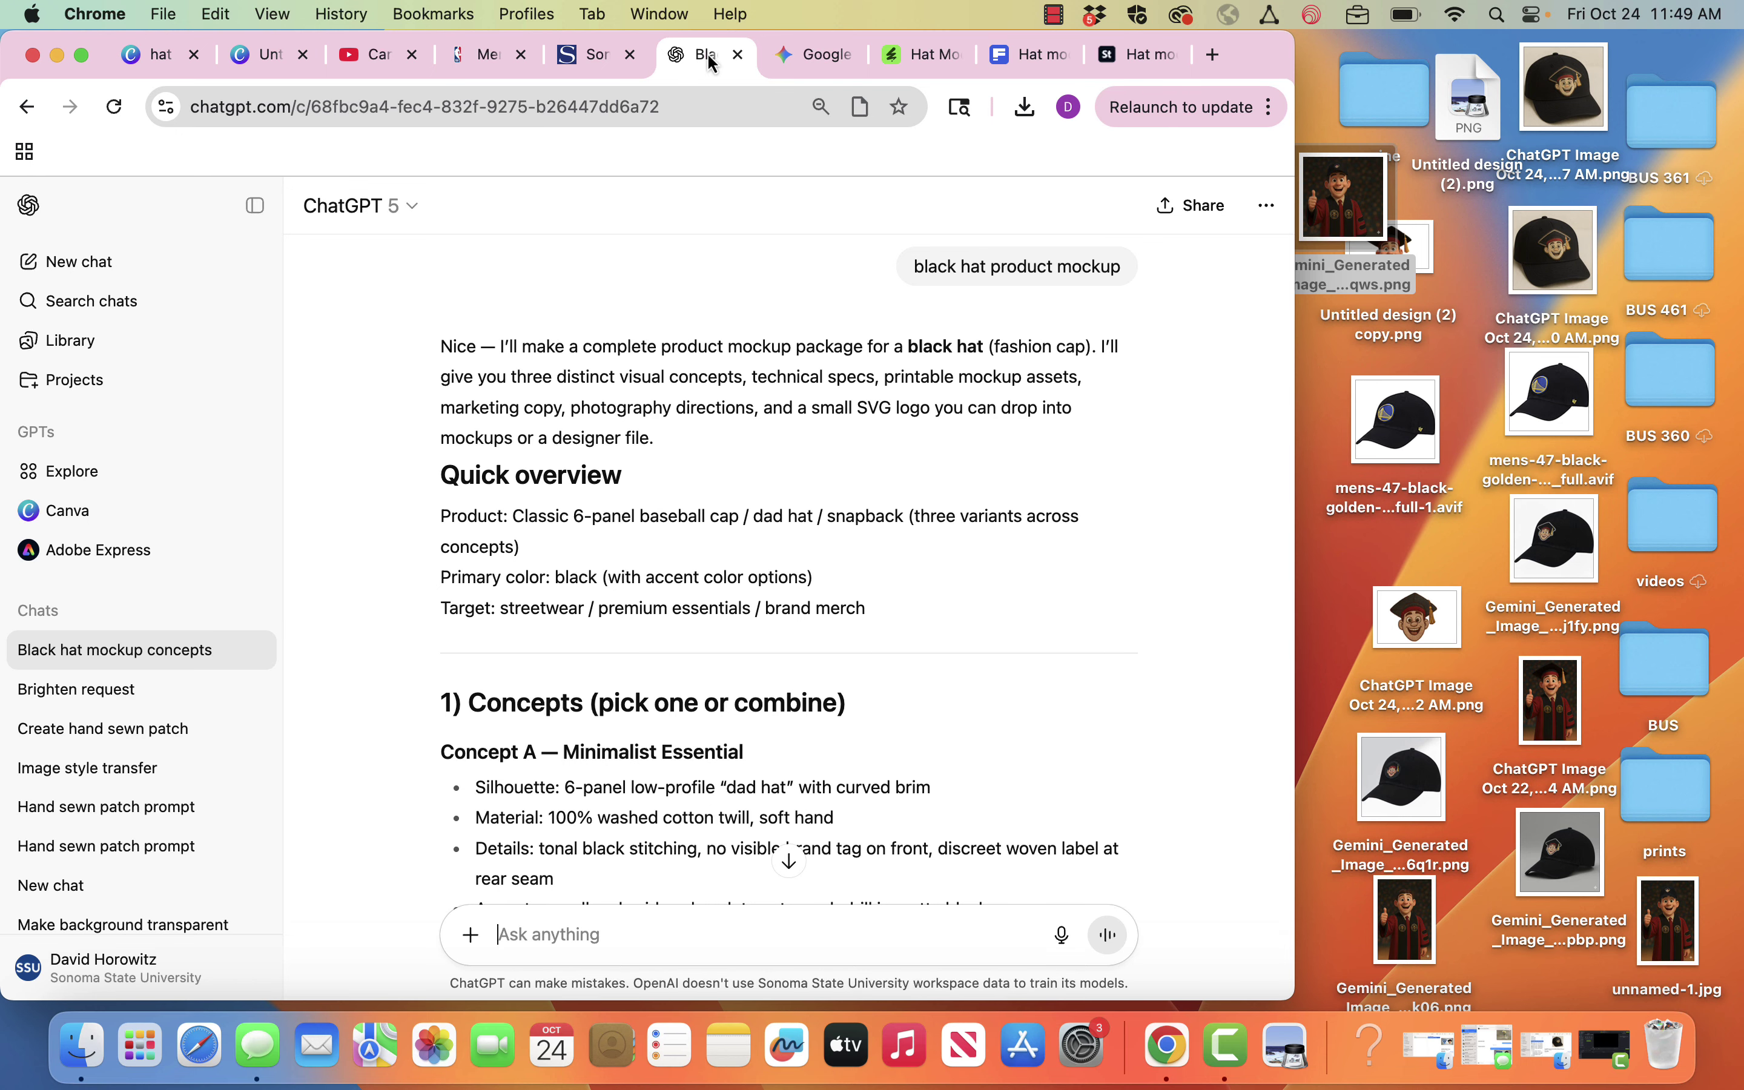
scroll(634, 754, down, 3)
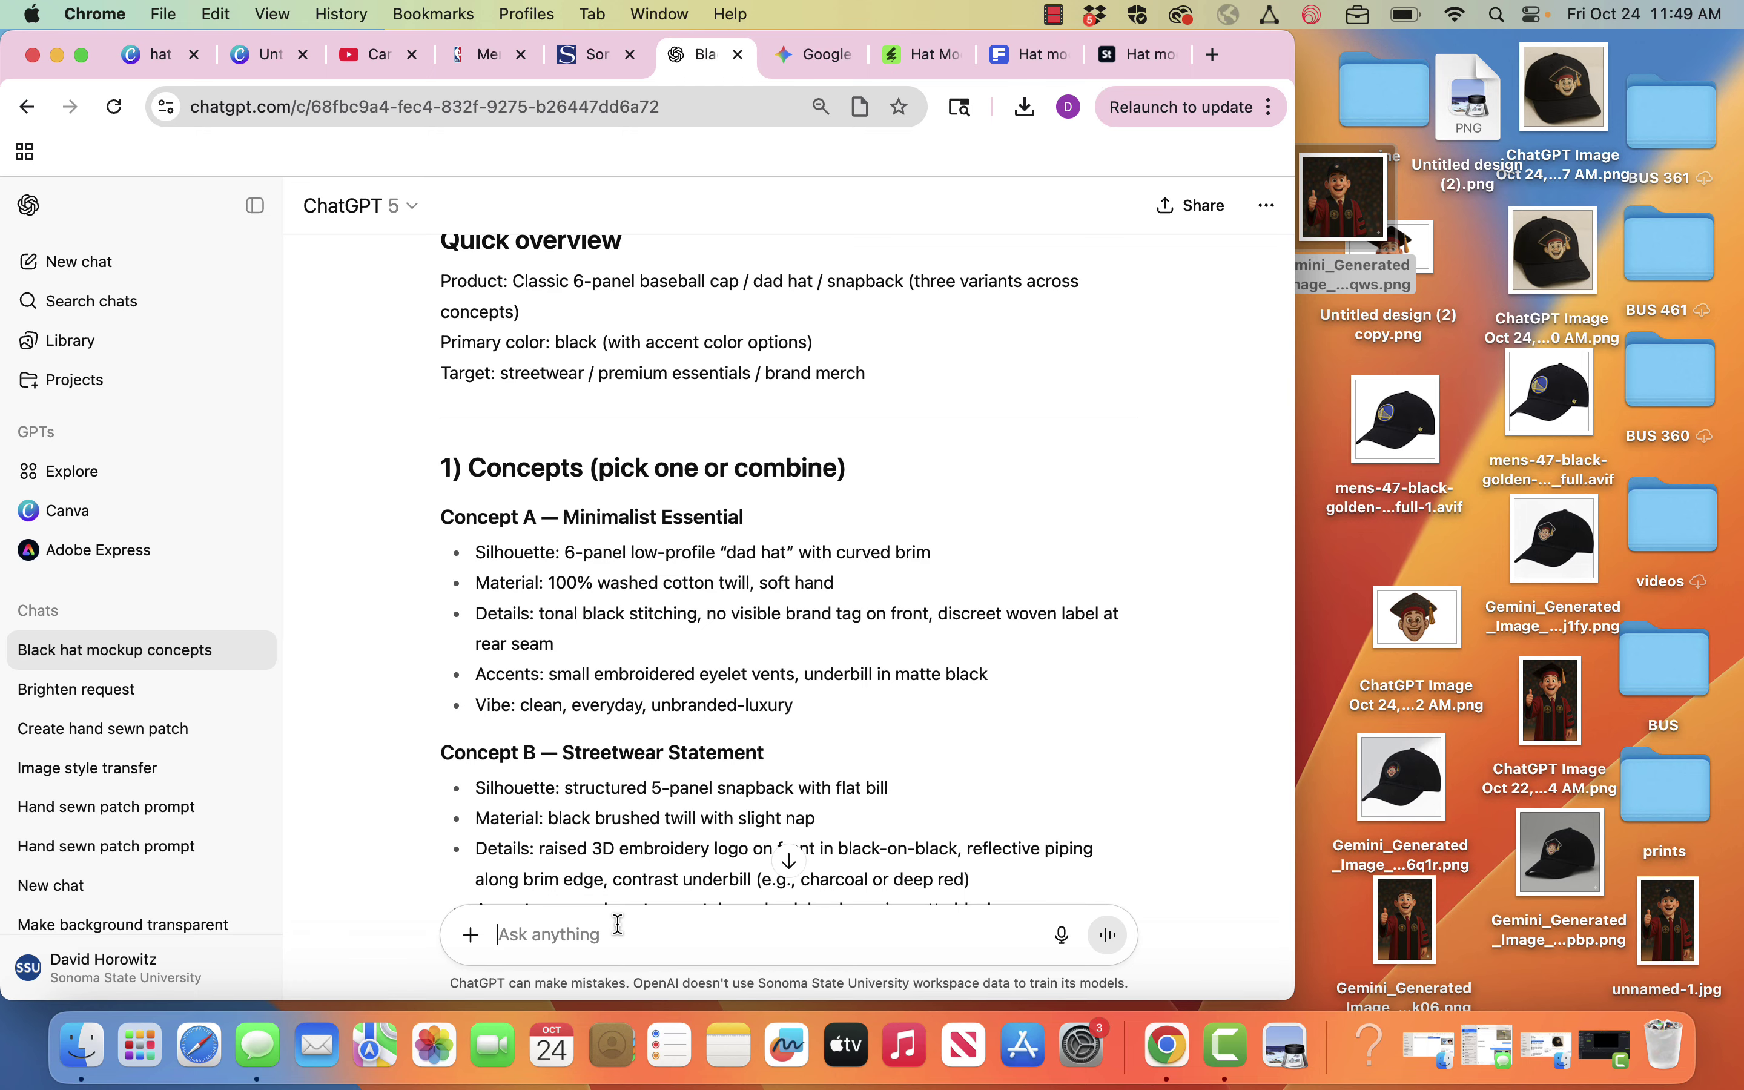
text(concept)
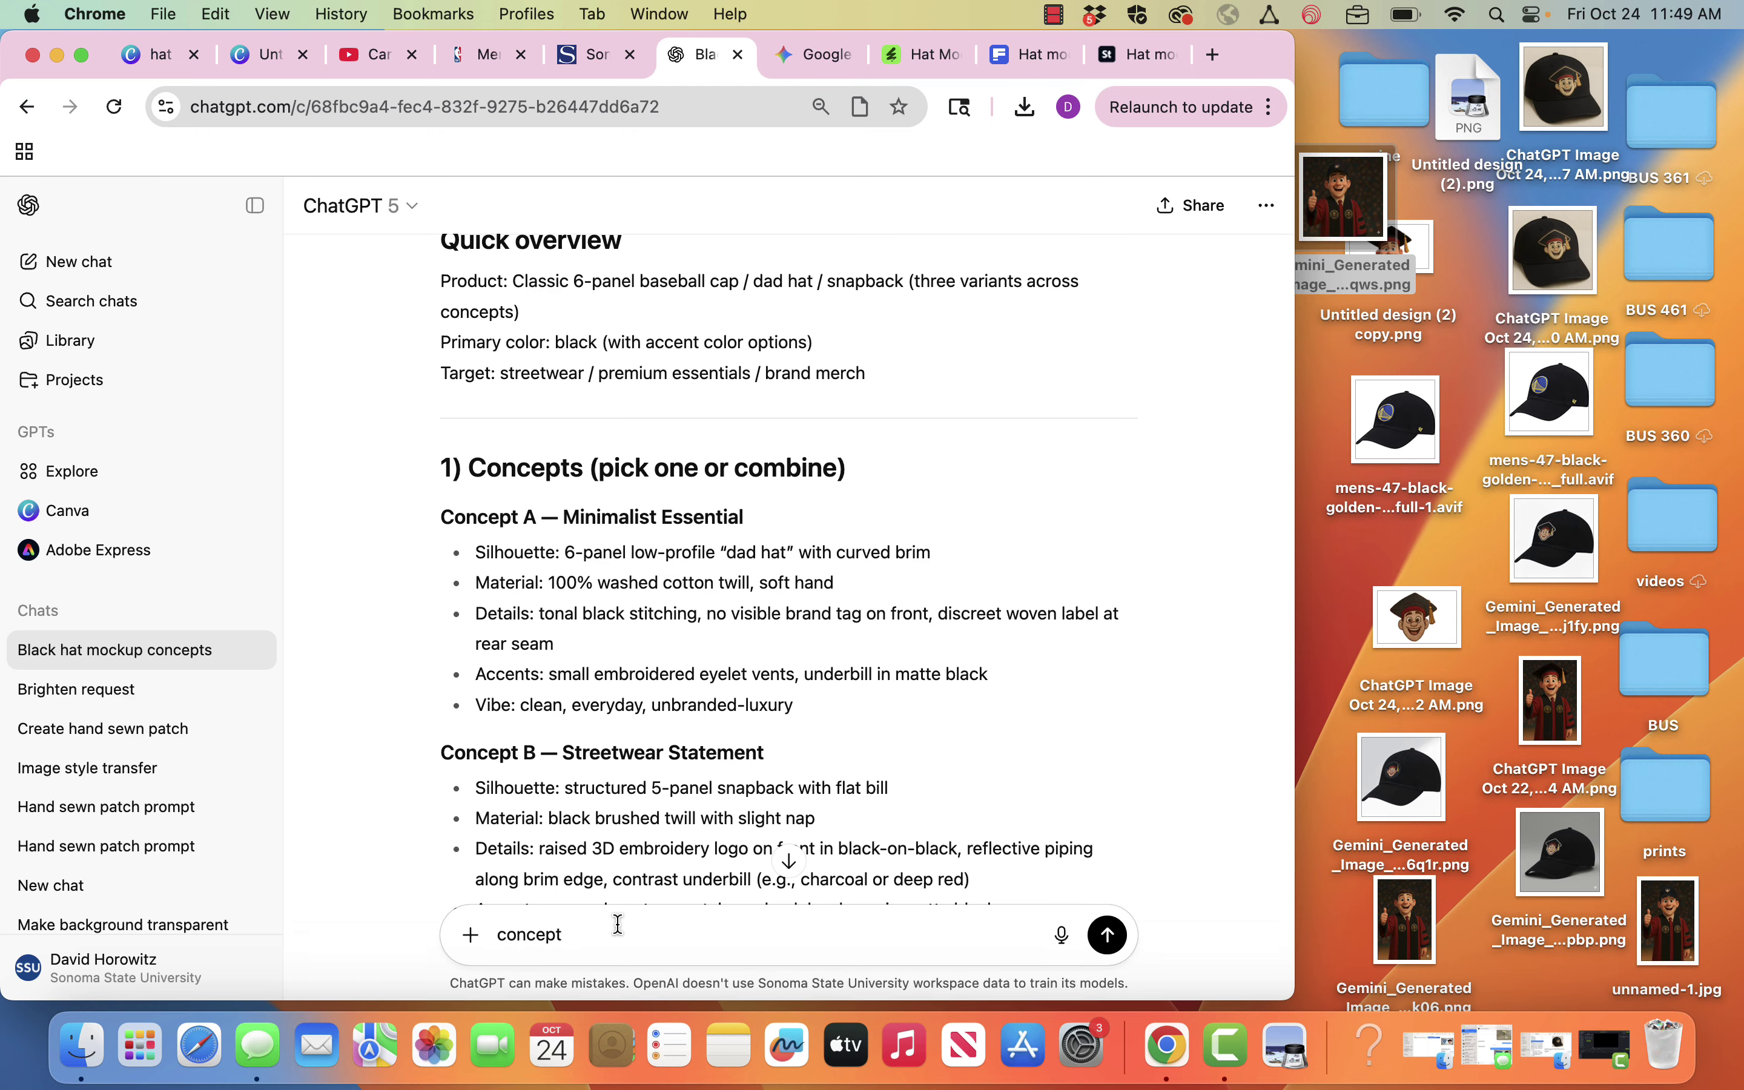
key(Return)
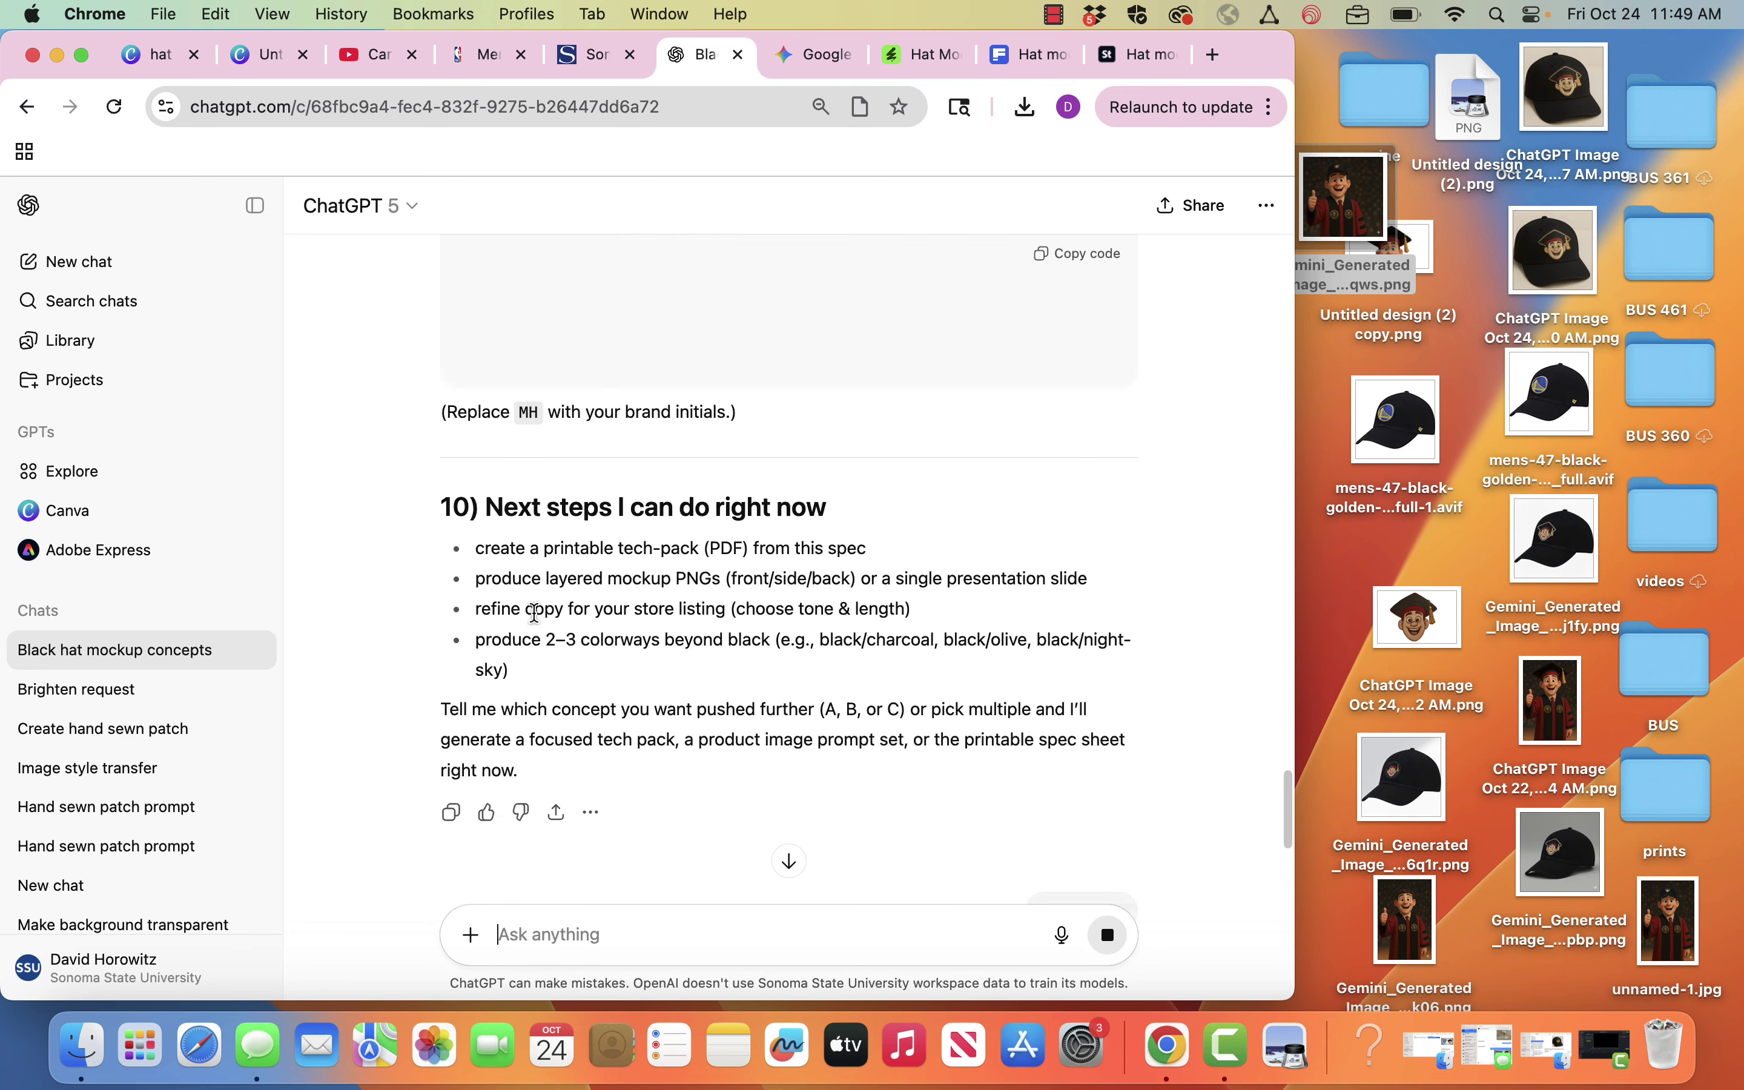
scroll(537, 624, up, 5)
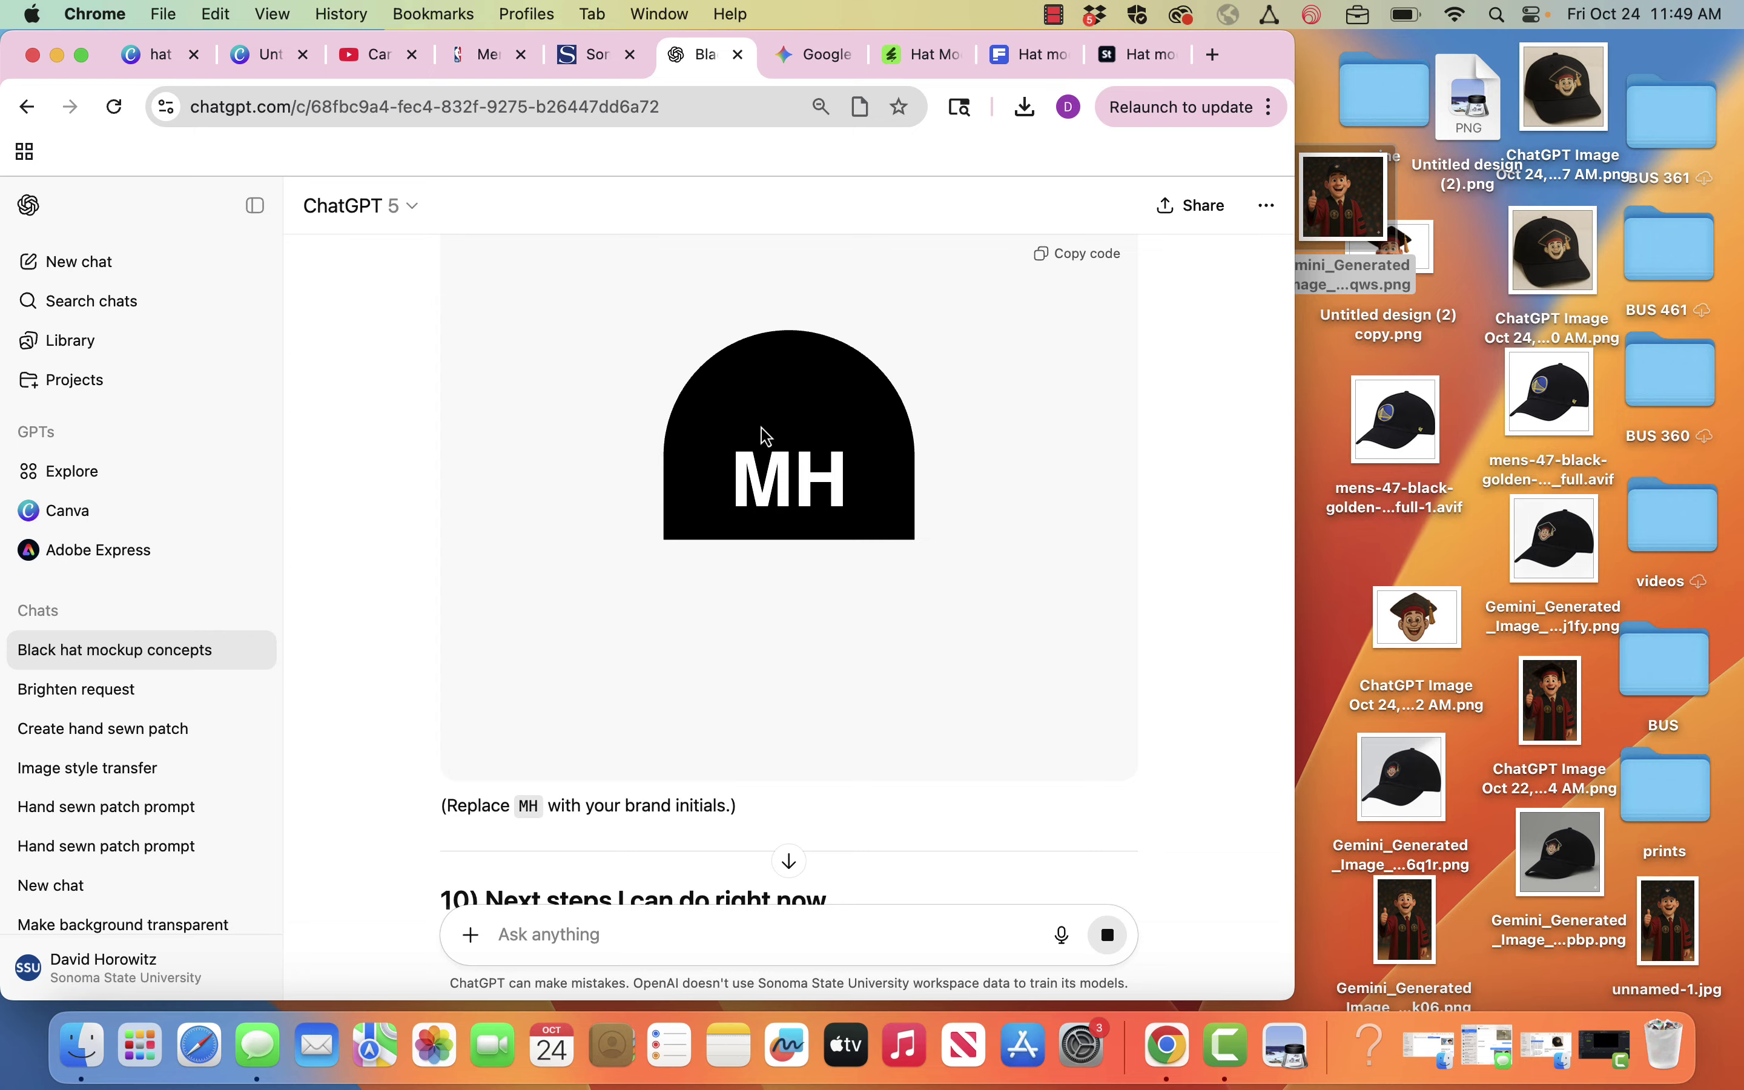
scroll(925, 848, down, 10)
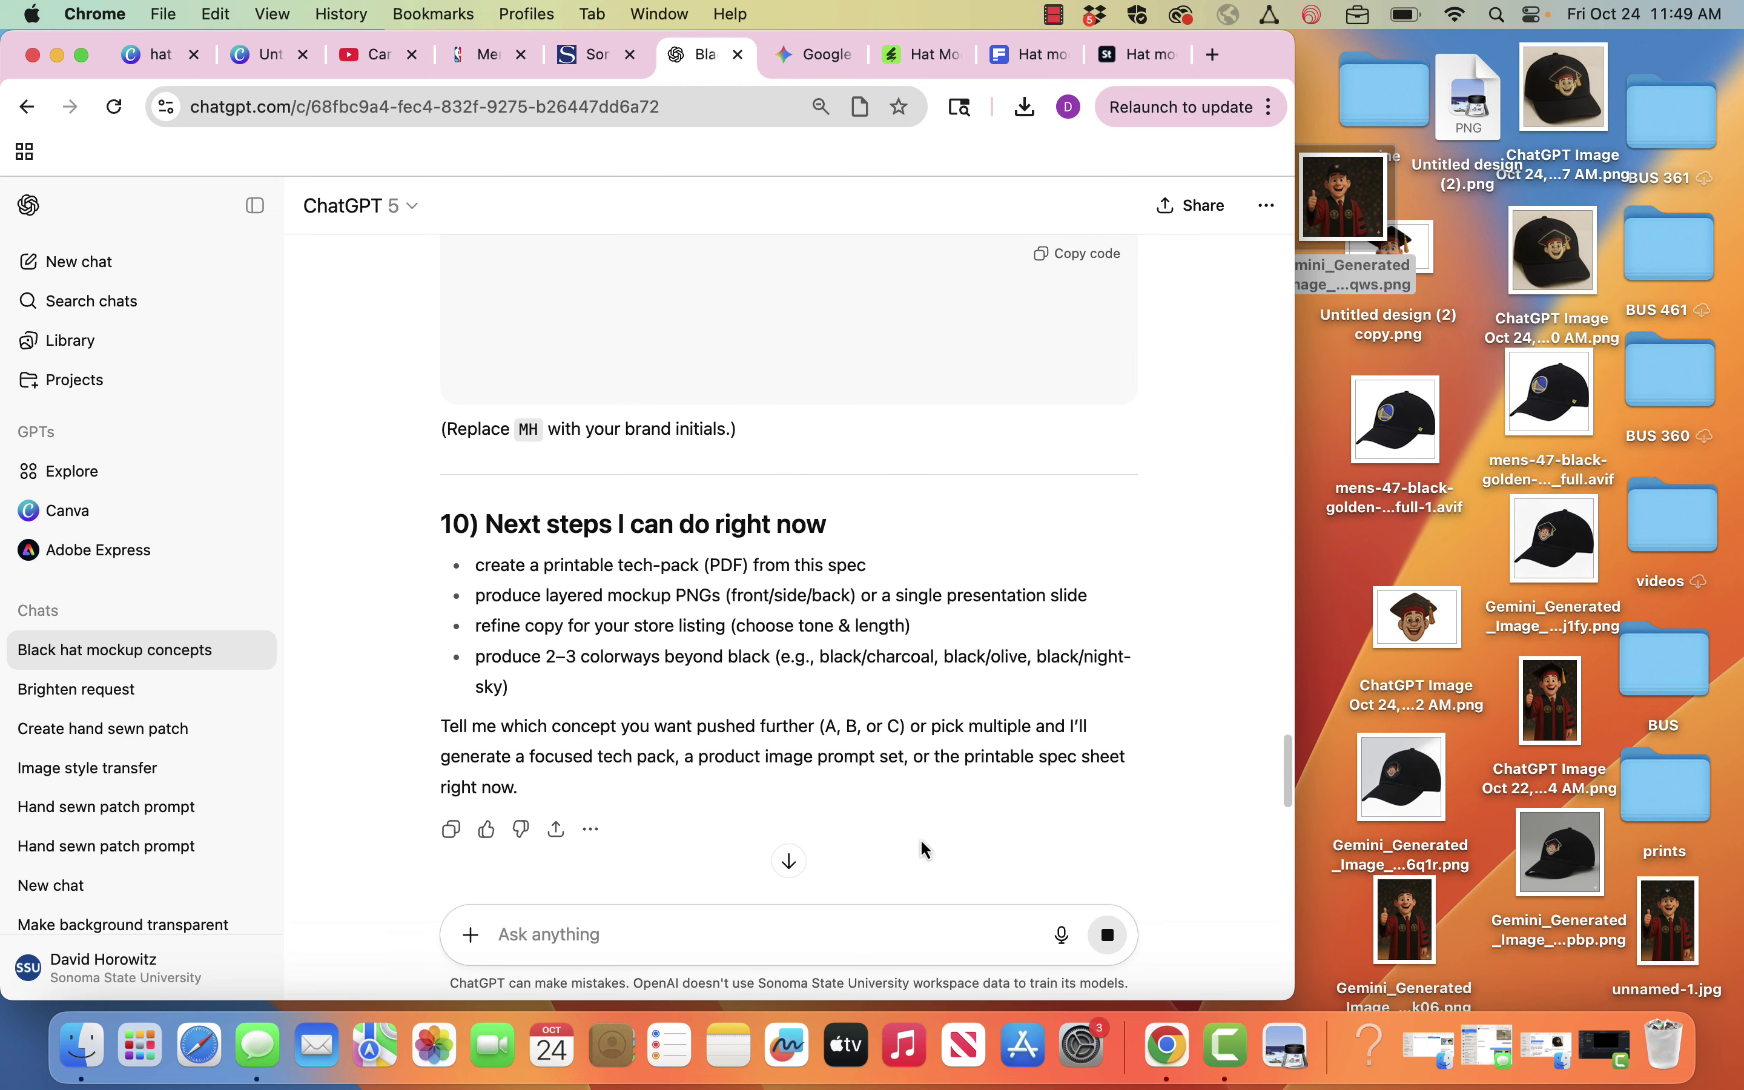
scroll(922, 844, down, 15)
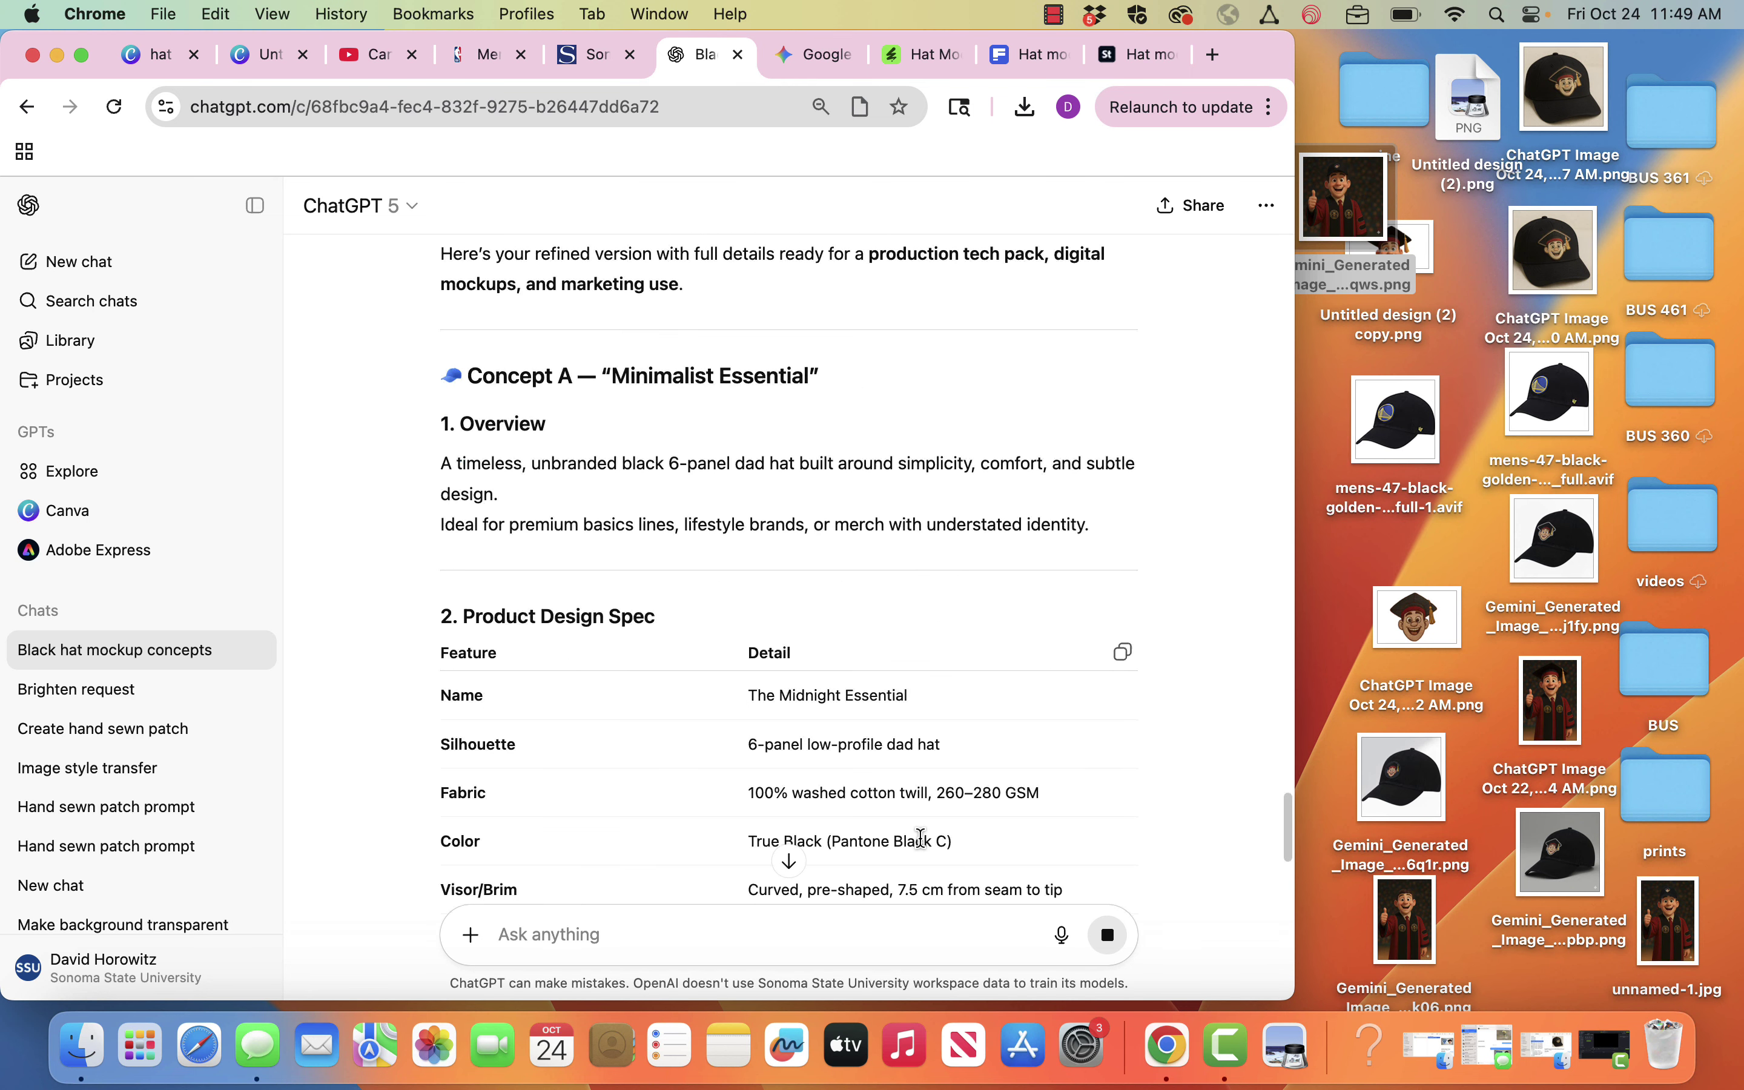
scroll(925, 849, up, 15)
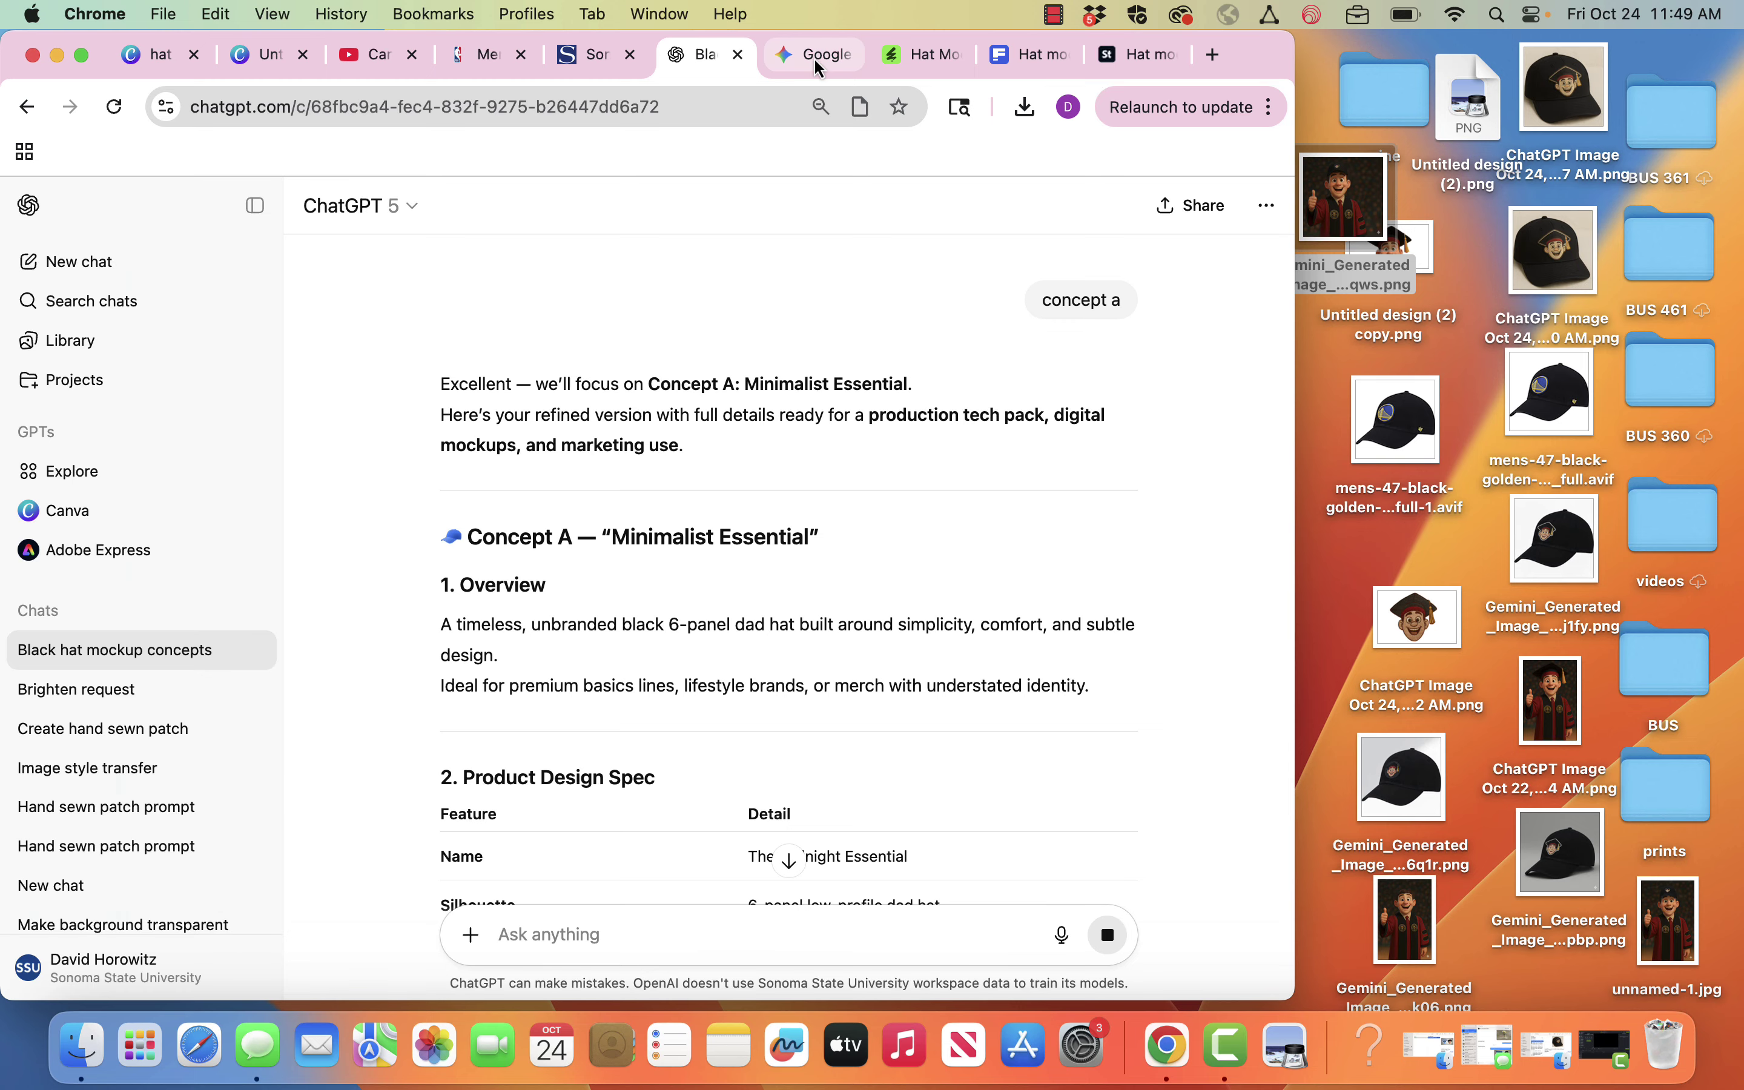
- Open the stitched graduate patch image in ChatGPT's "Create hand sewn patch" chat and start editing a selected area of it
click(814, 58)
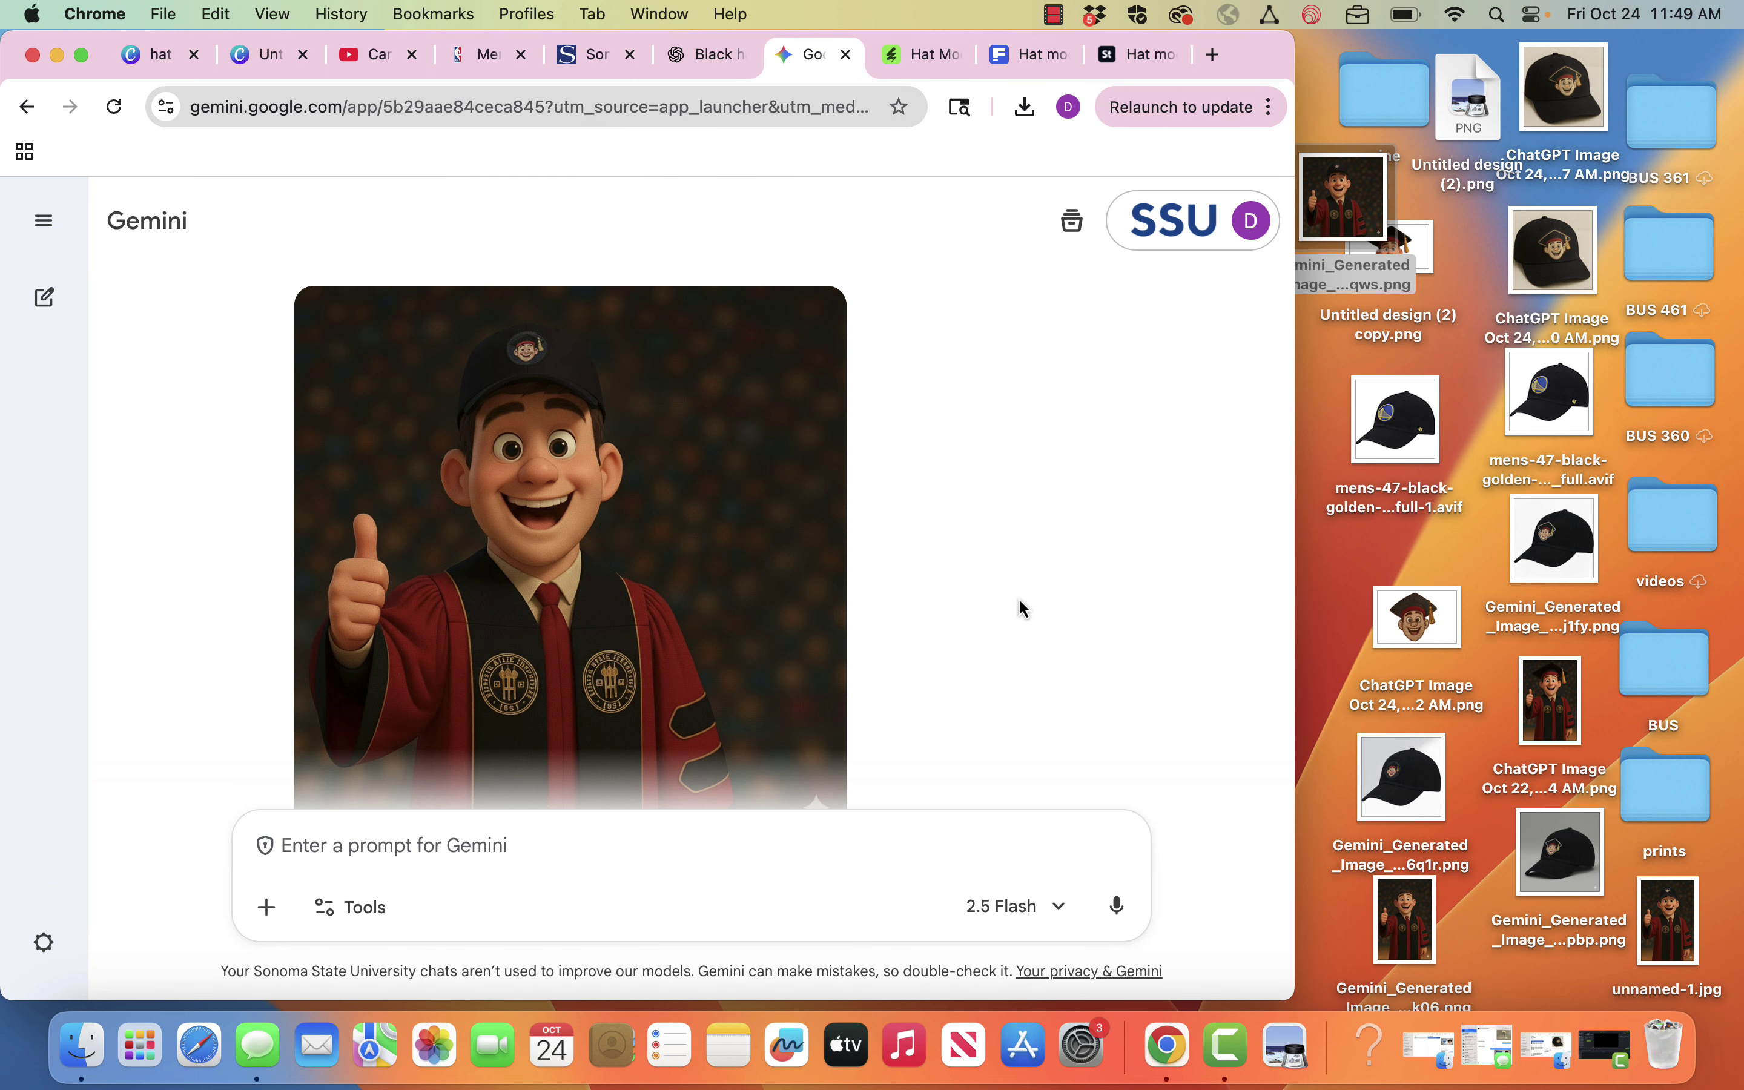
click(705, 58)
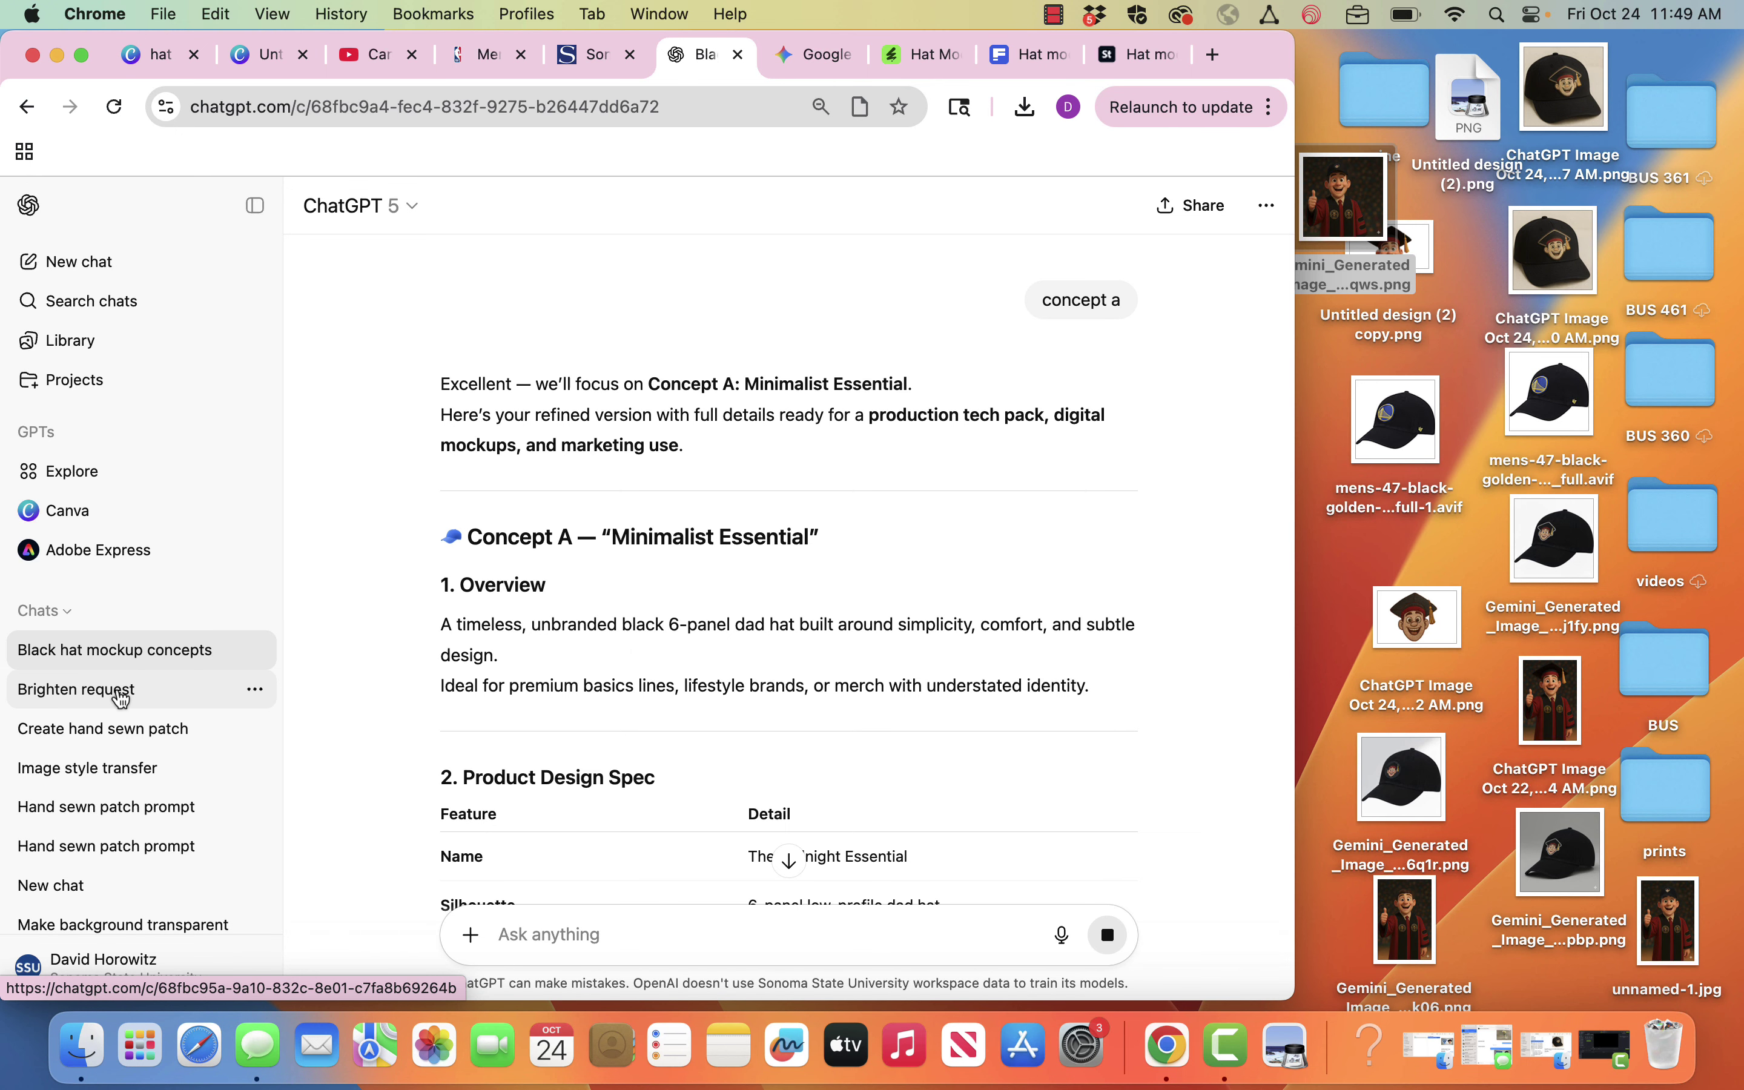
click(126, 739)
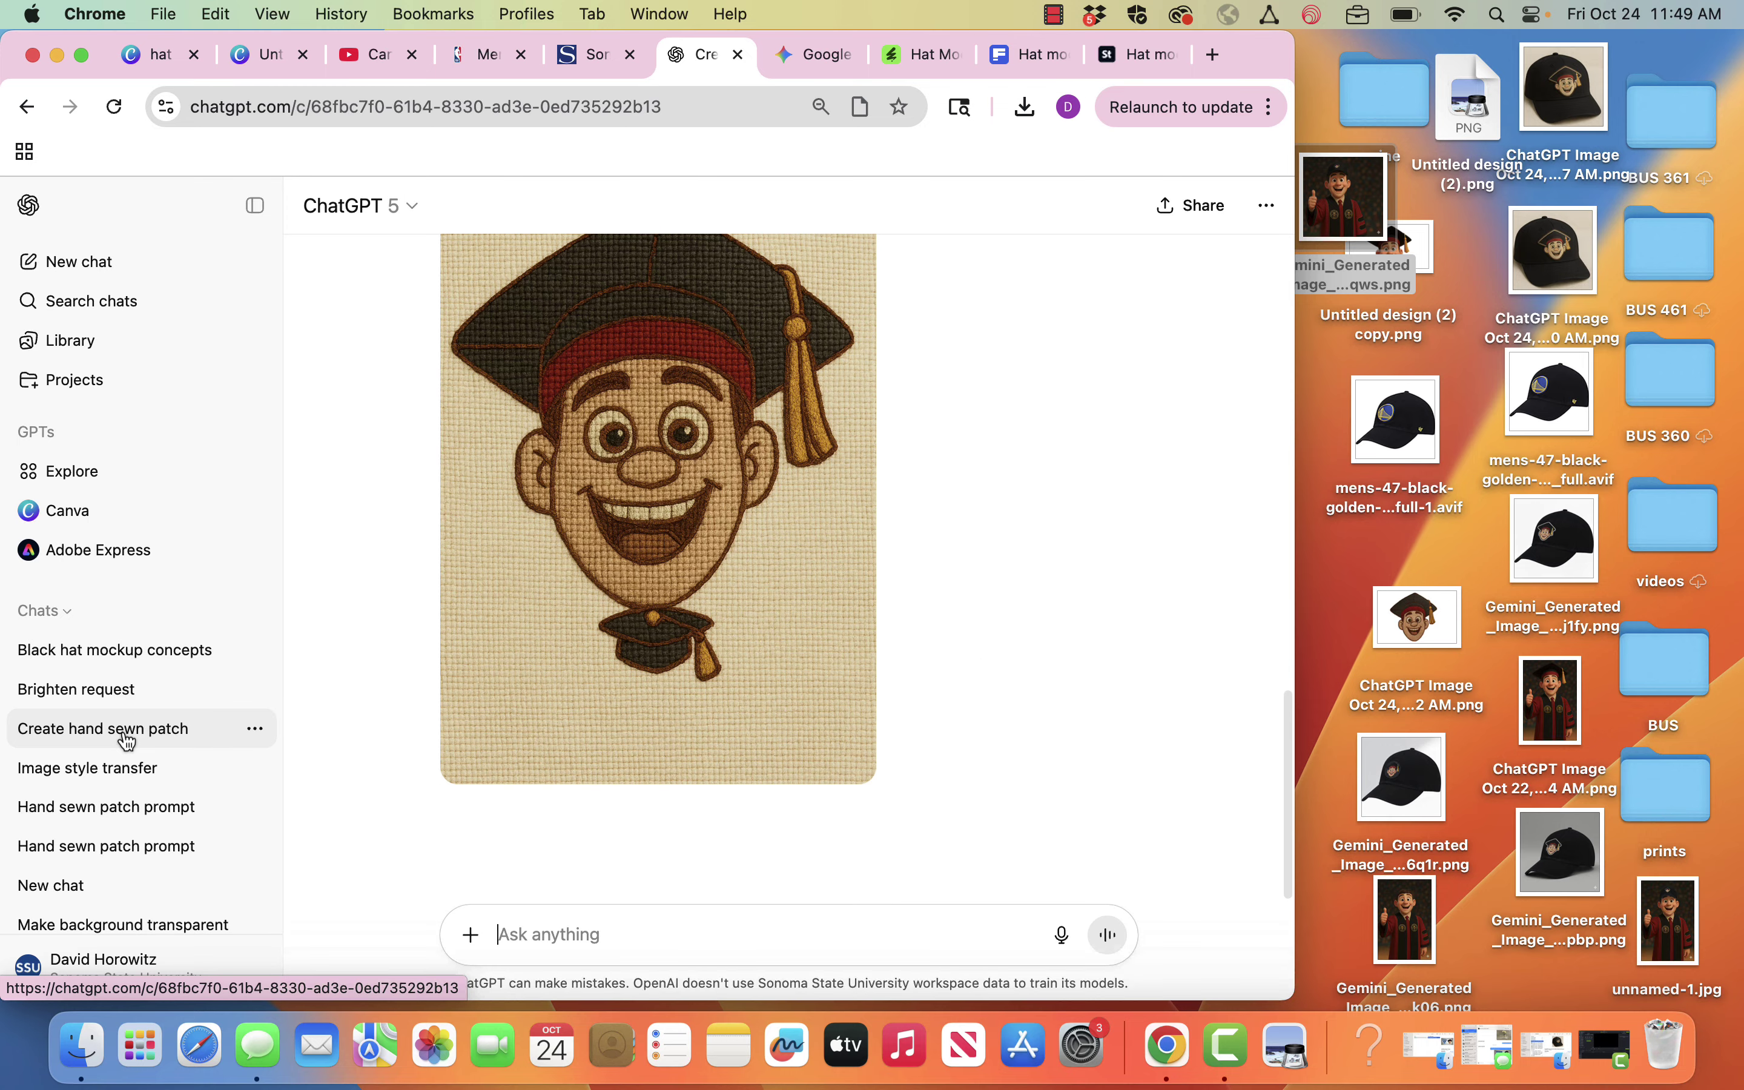
click(622, 433)
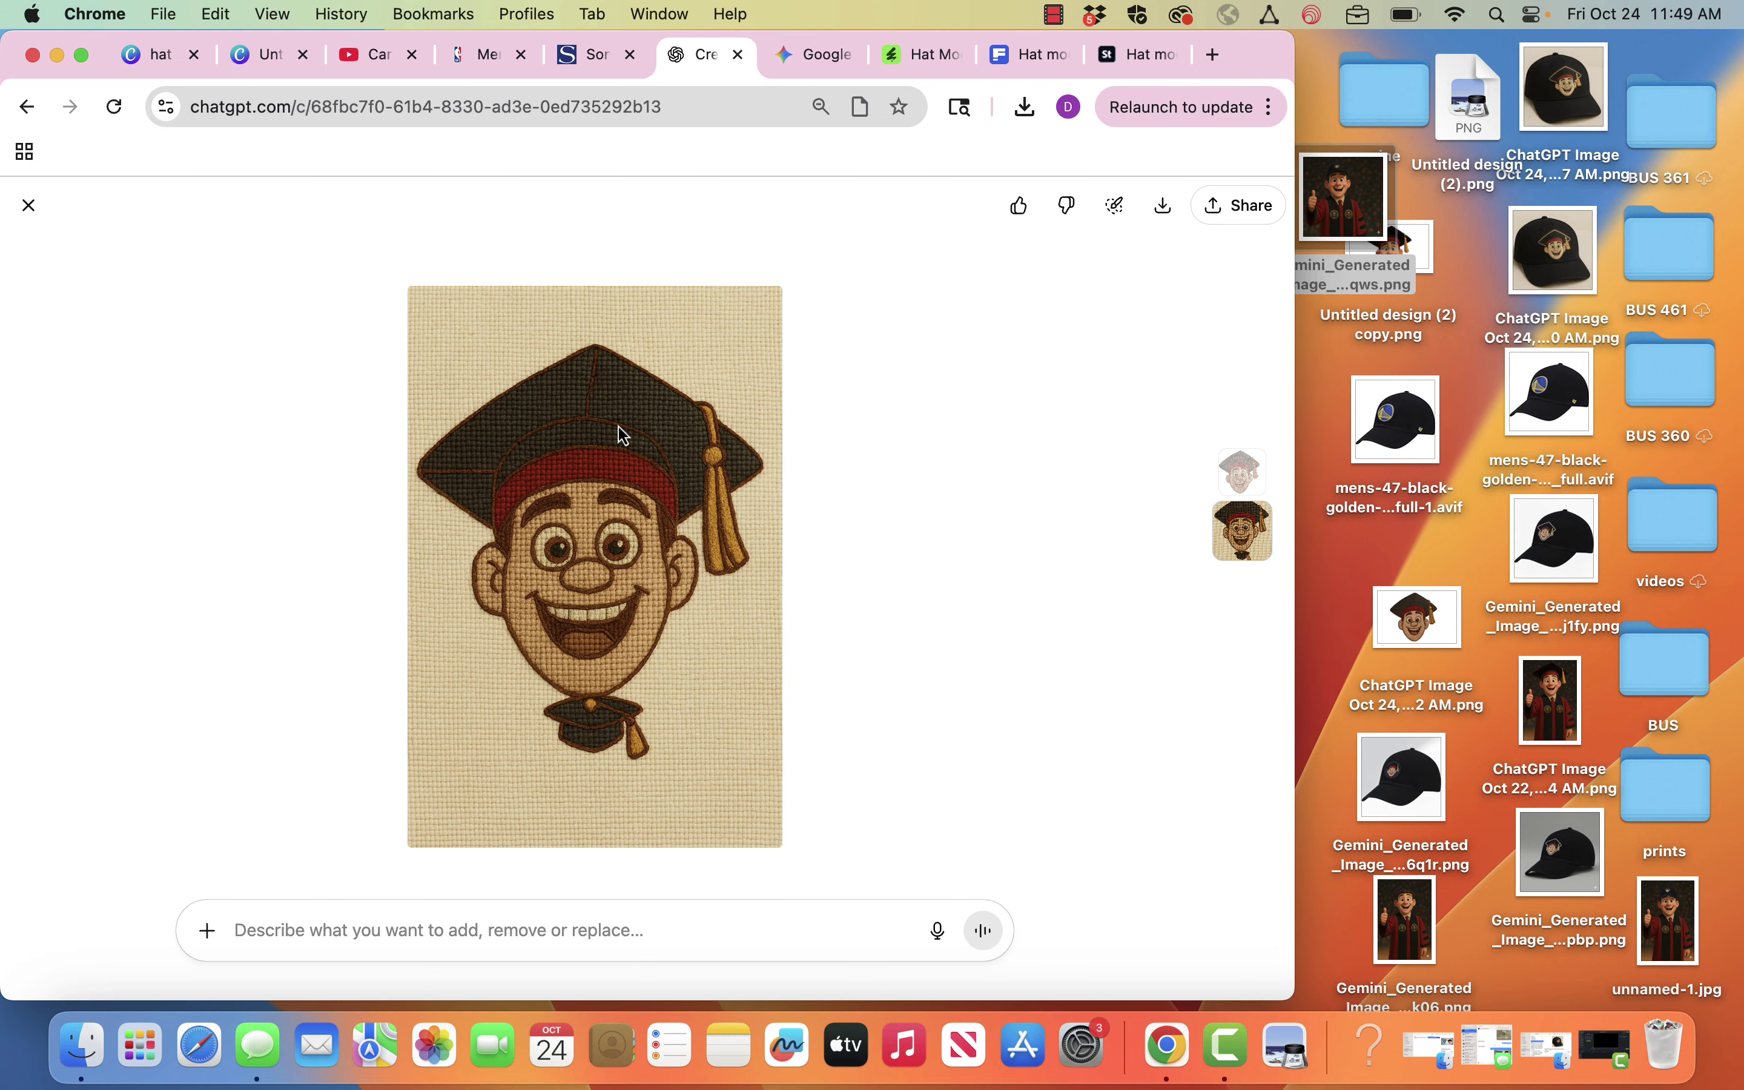
click(1119, 210)
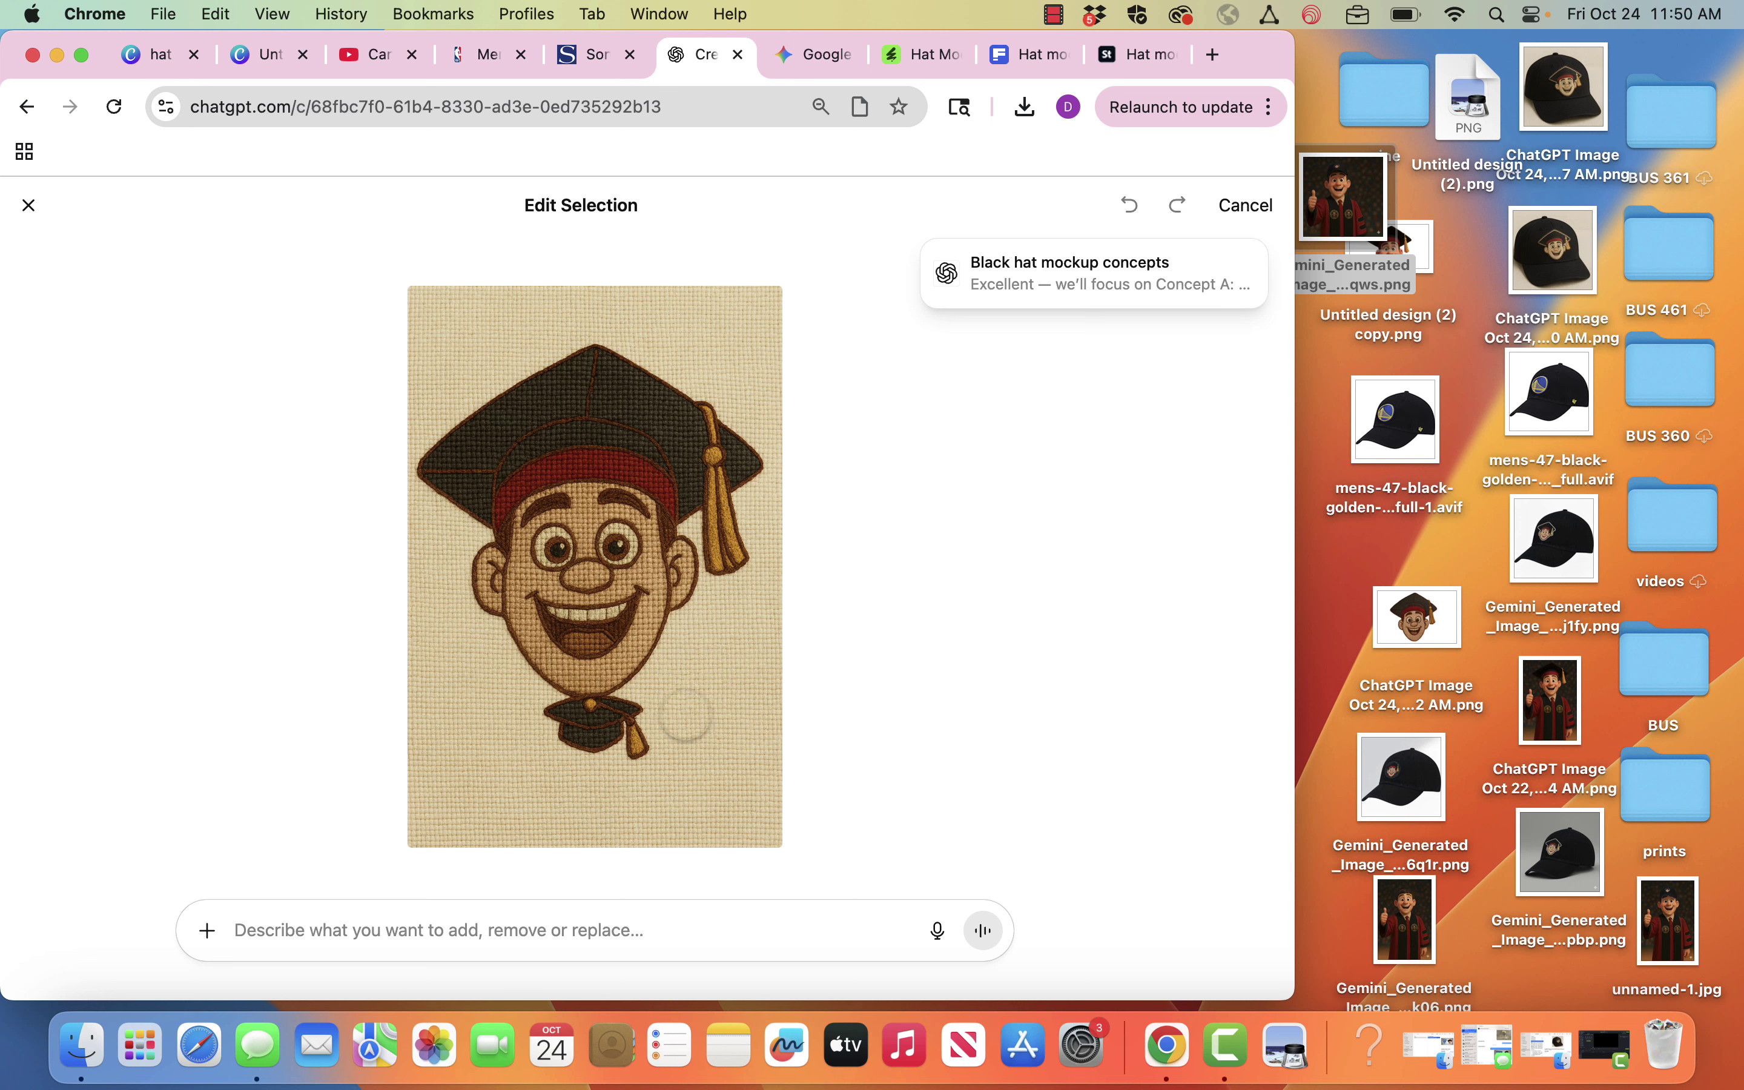
- Mark a roundish area of the patch image beside the graduate's chin and write the edit prompt "add a bird"
mouse_move(712, 663)
mouse_down()
mouse_move(701, 702)
mouse_move(705, 658)
mouse_move(689, 708)
mouse_move(730, 732)
mouse_move(742, 683)
mouse_move(673, 672)
mouse_move(694, 730)
mouse_up()
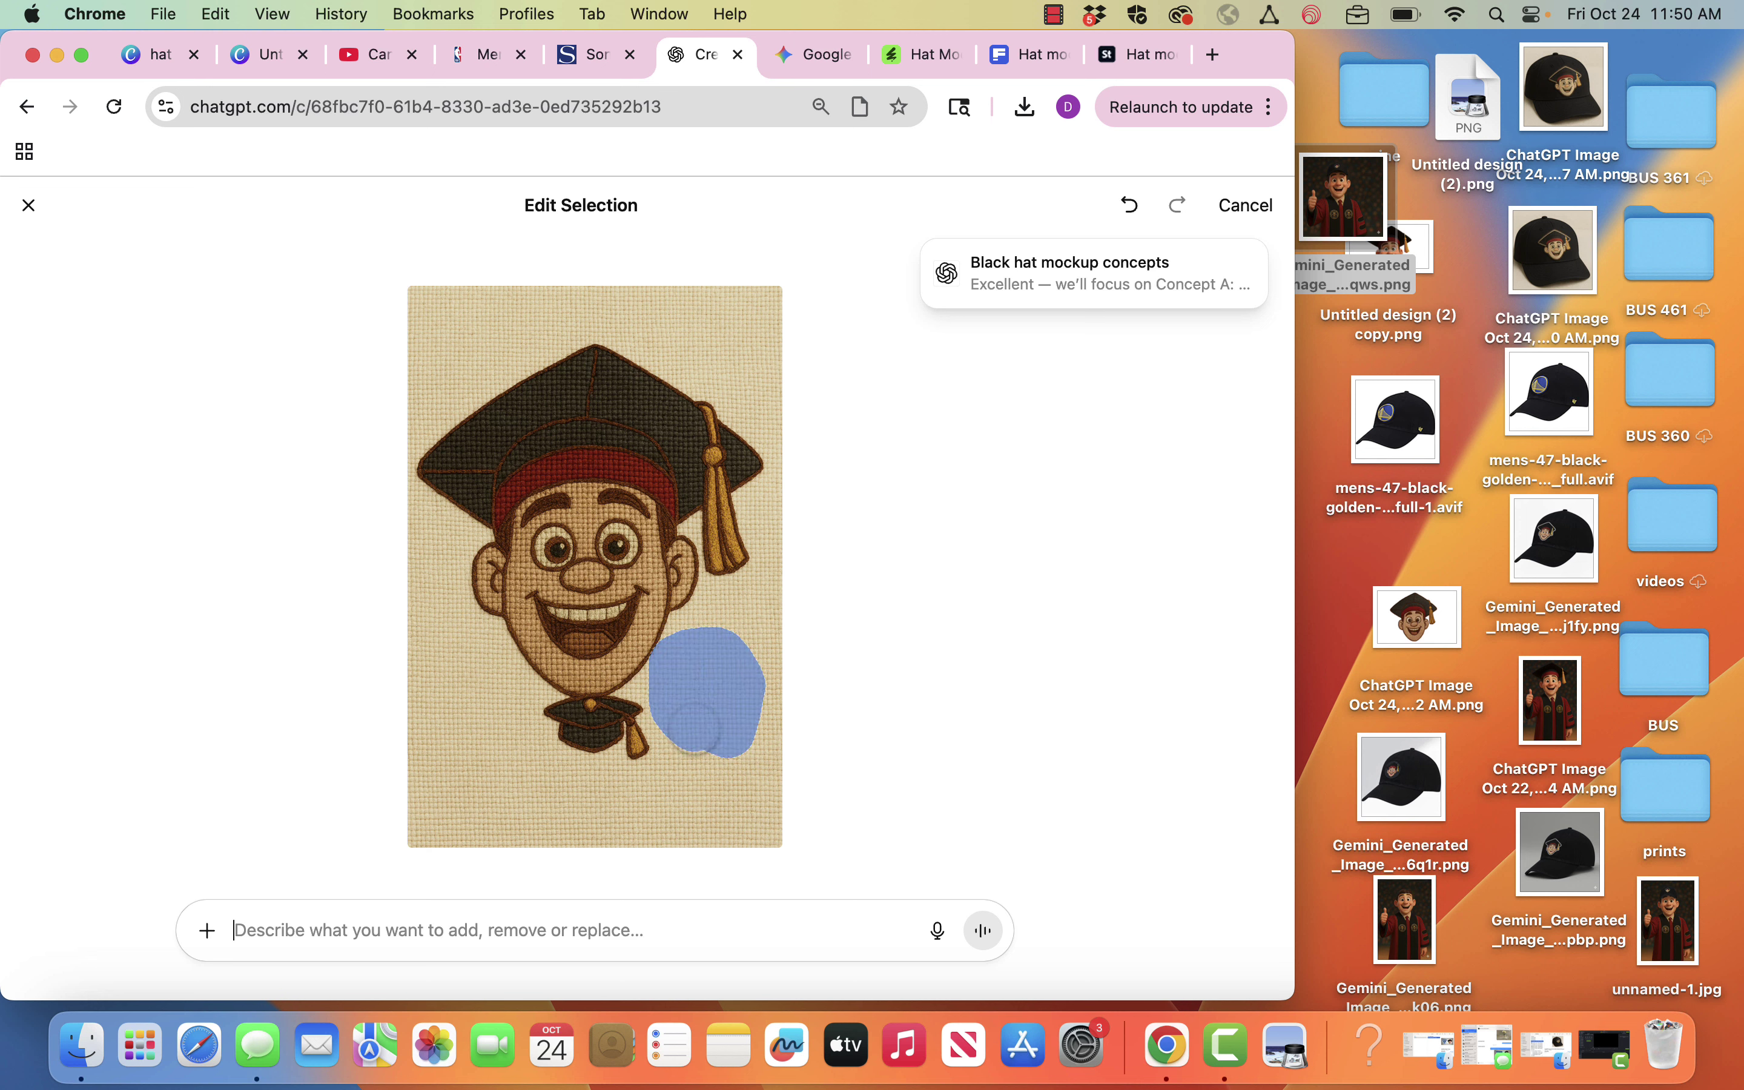
text(a)
text(dd another)
key(BackSpace)
key(BackSpace)
key(BackSpace)
key(BackSpace)
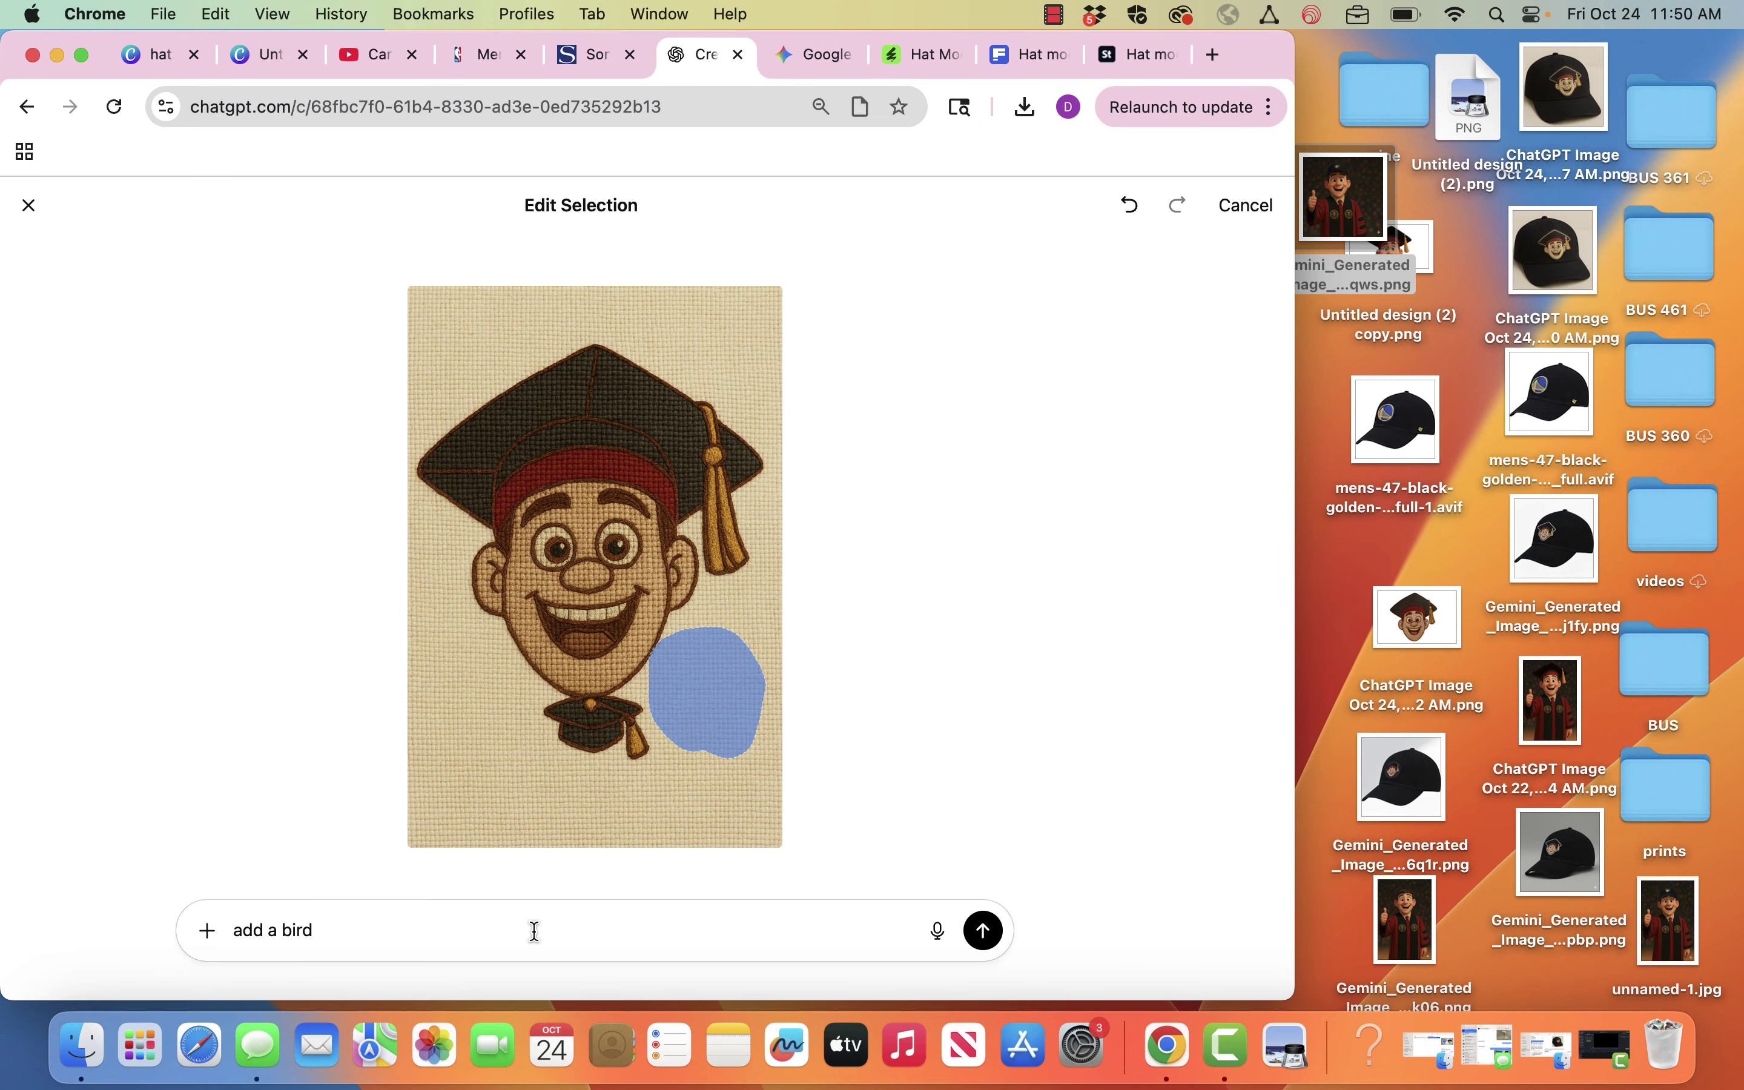
- Open the black cap photo with the blue and gold logo in Preview, move it aside, and submit the "add a bird" edit in ChatGPT
double_click(1434, 431)
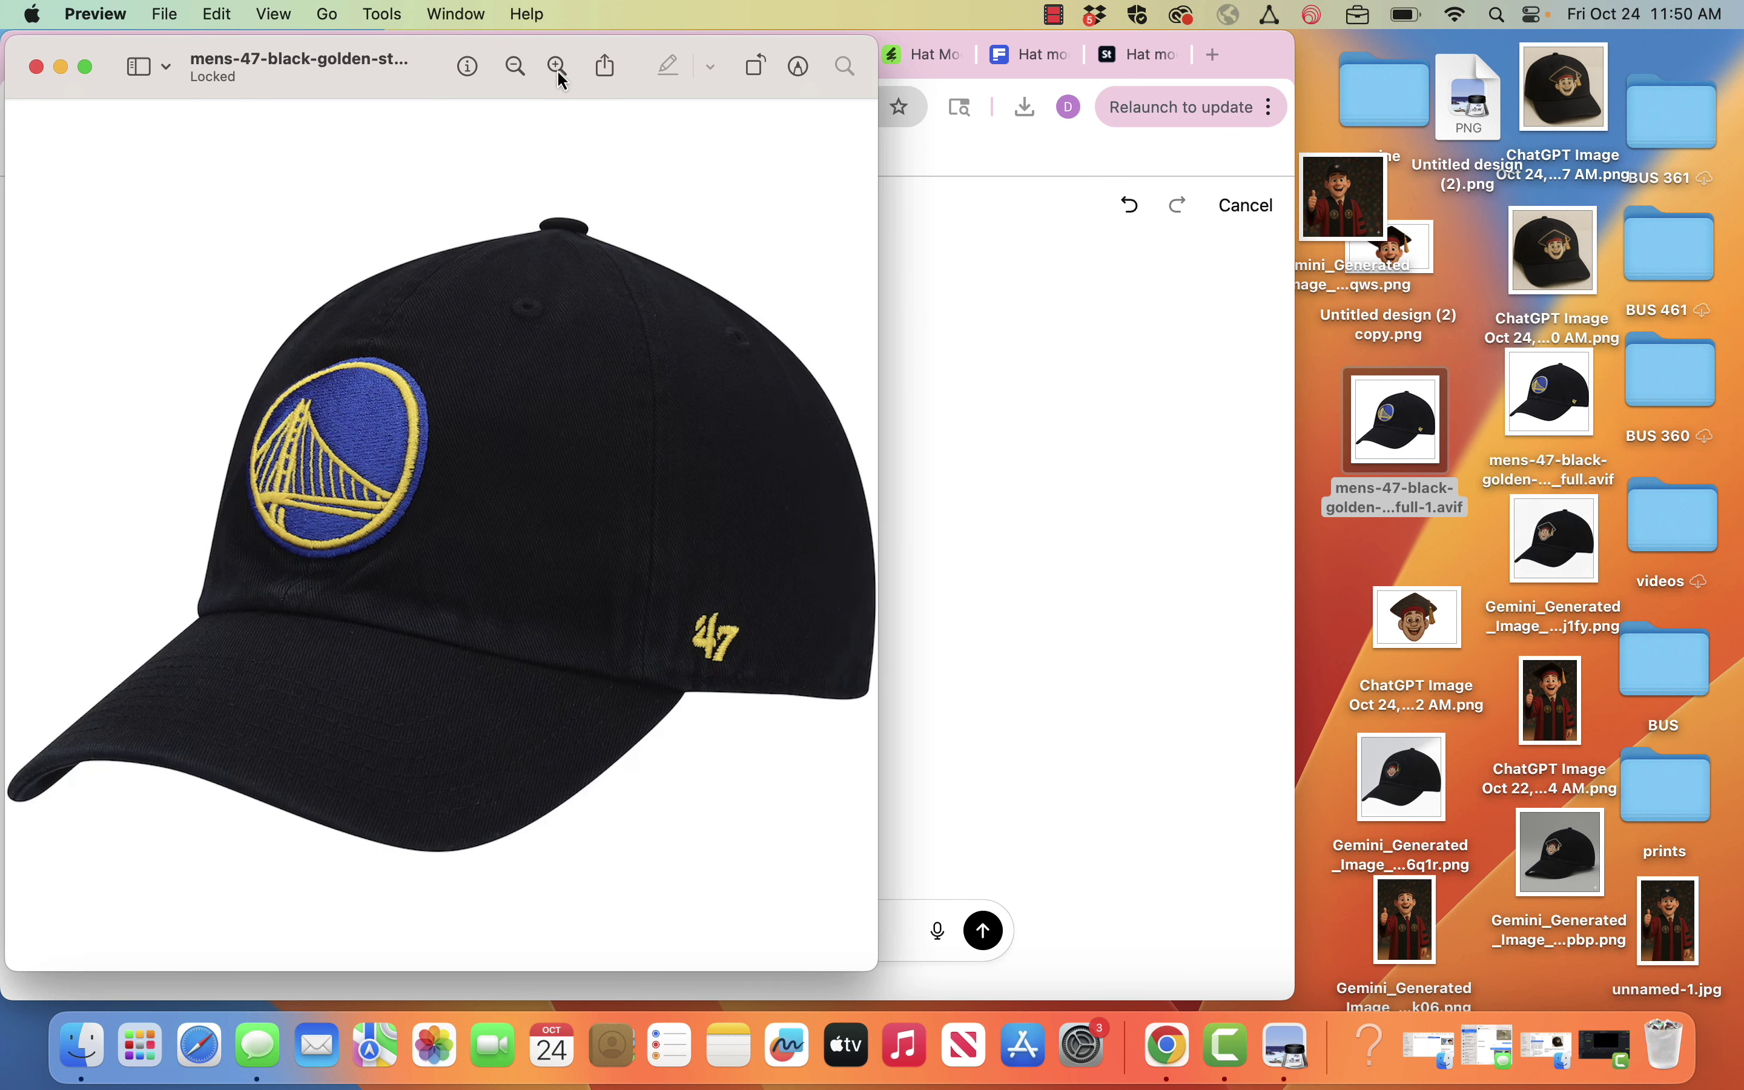
drag(463, 49, 1315, 78)
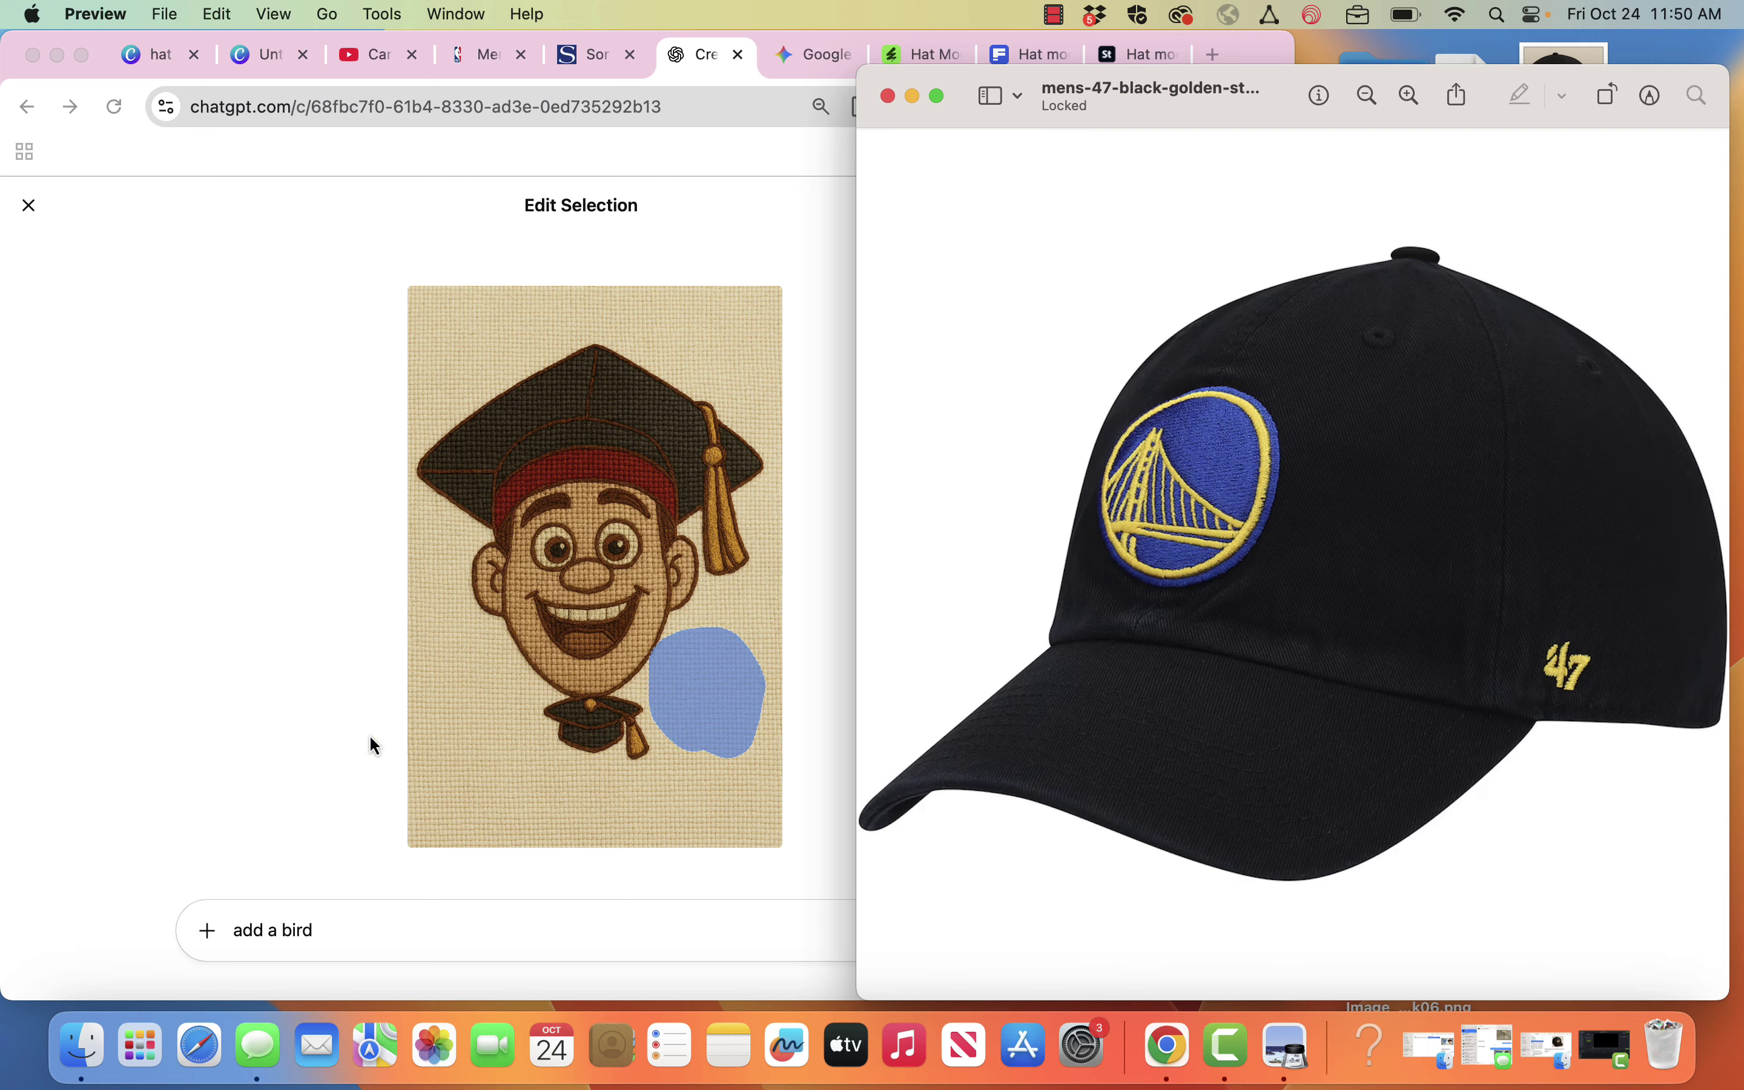
click(304, 763)
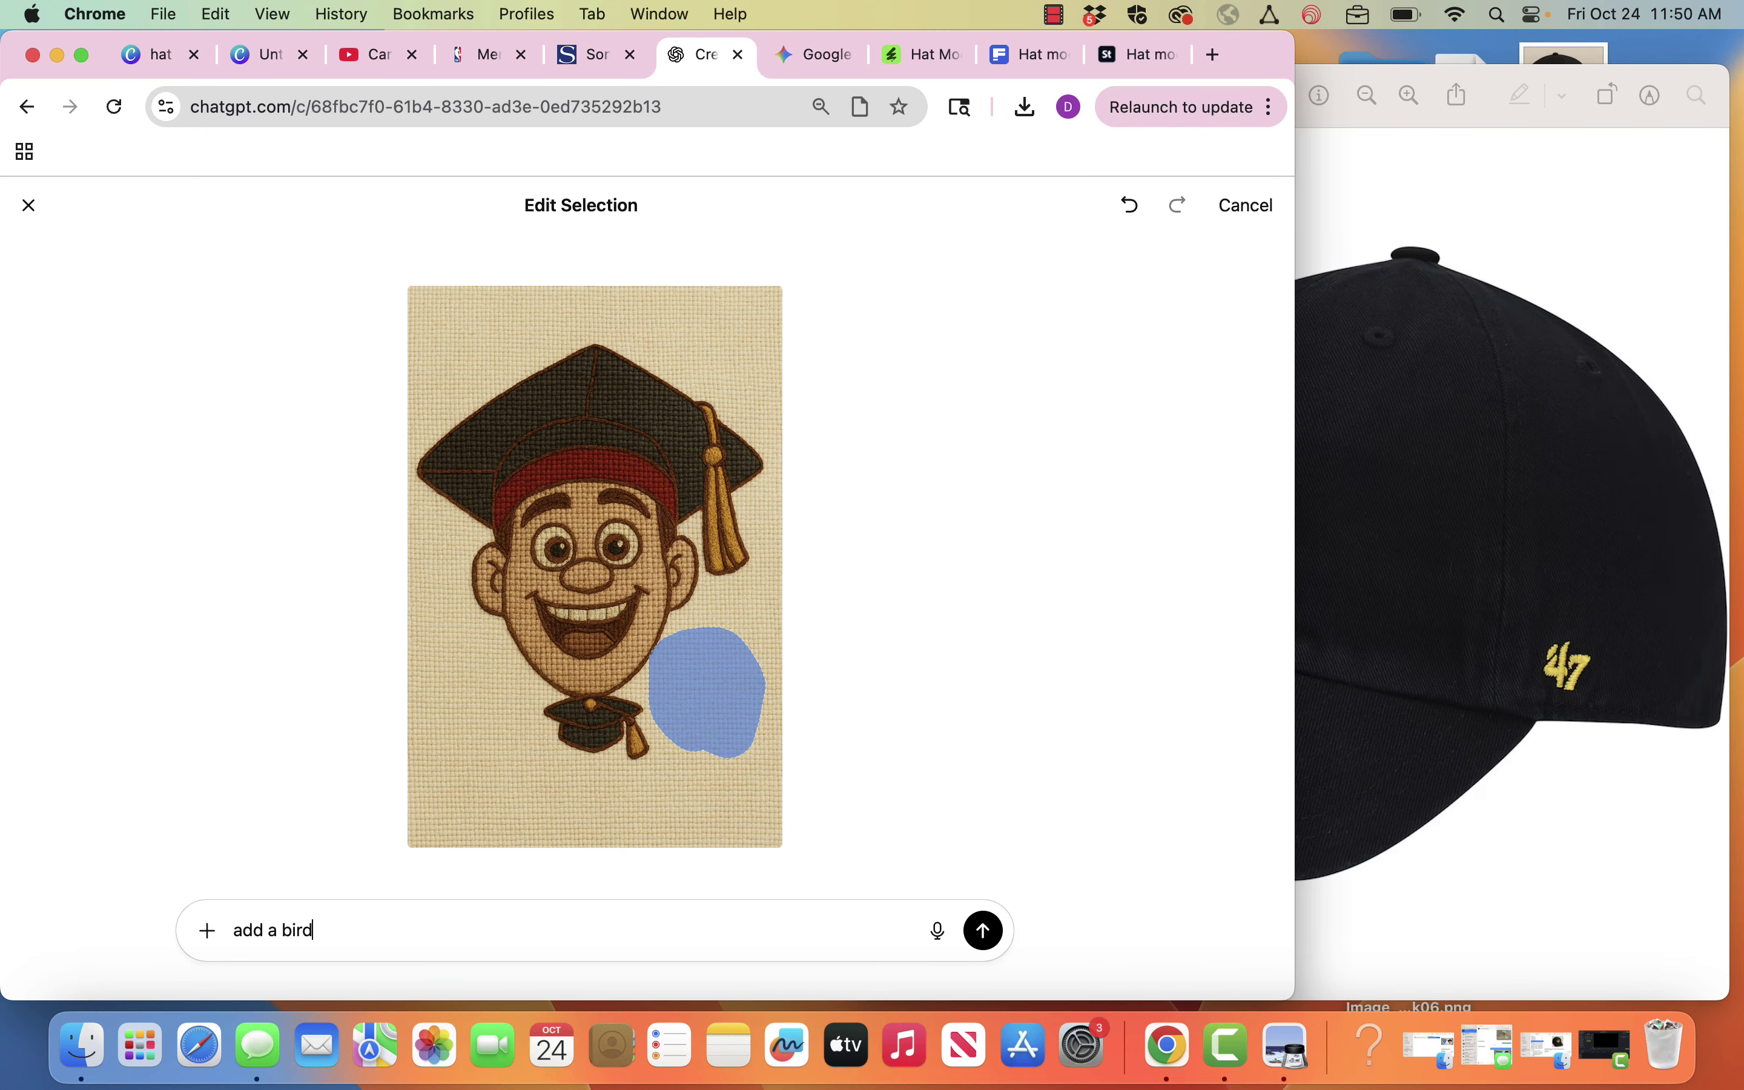
click(984, 930)
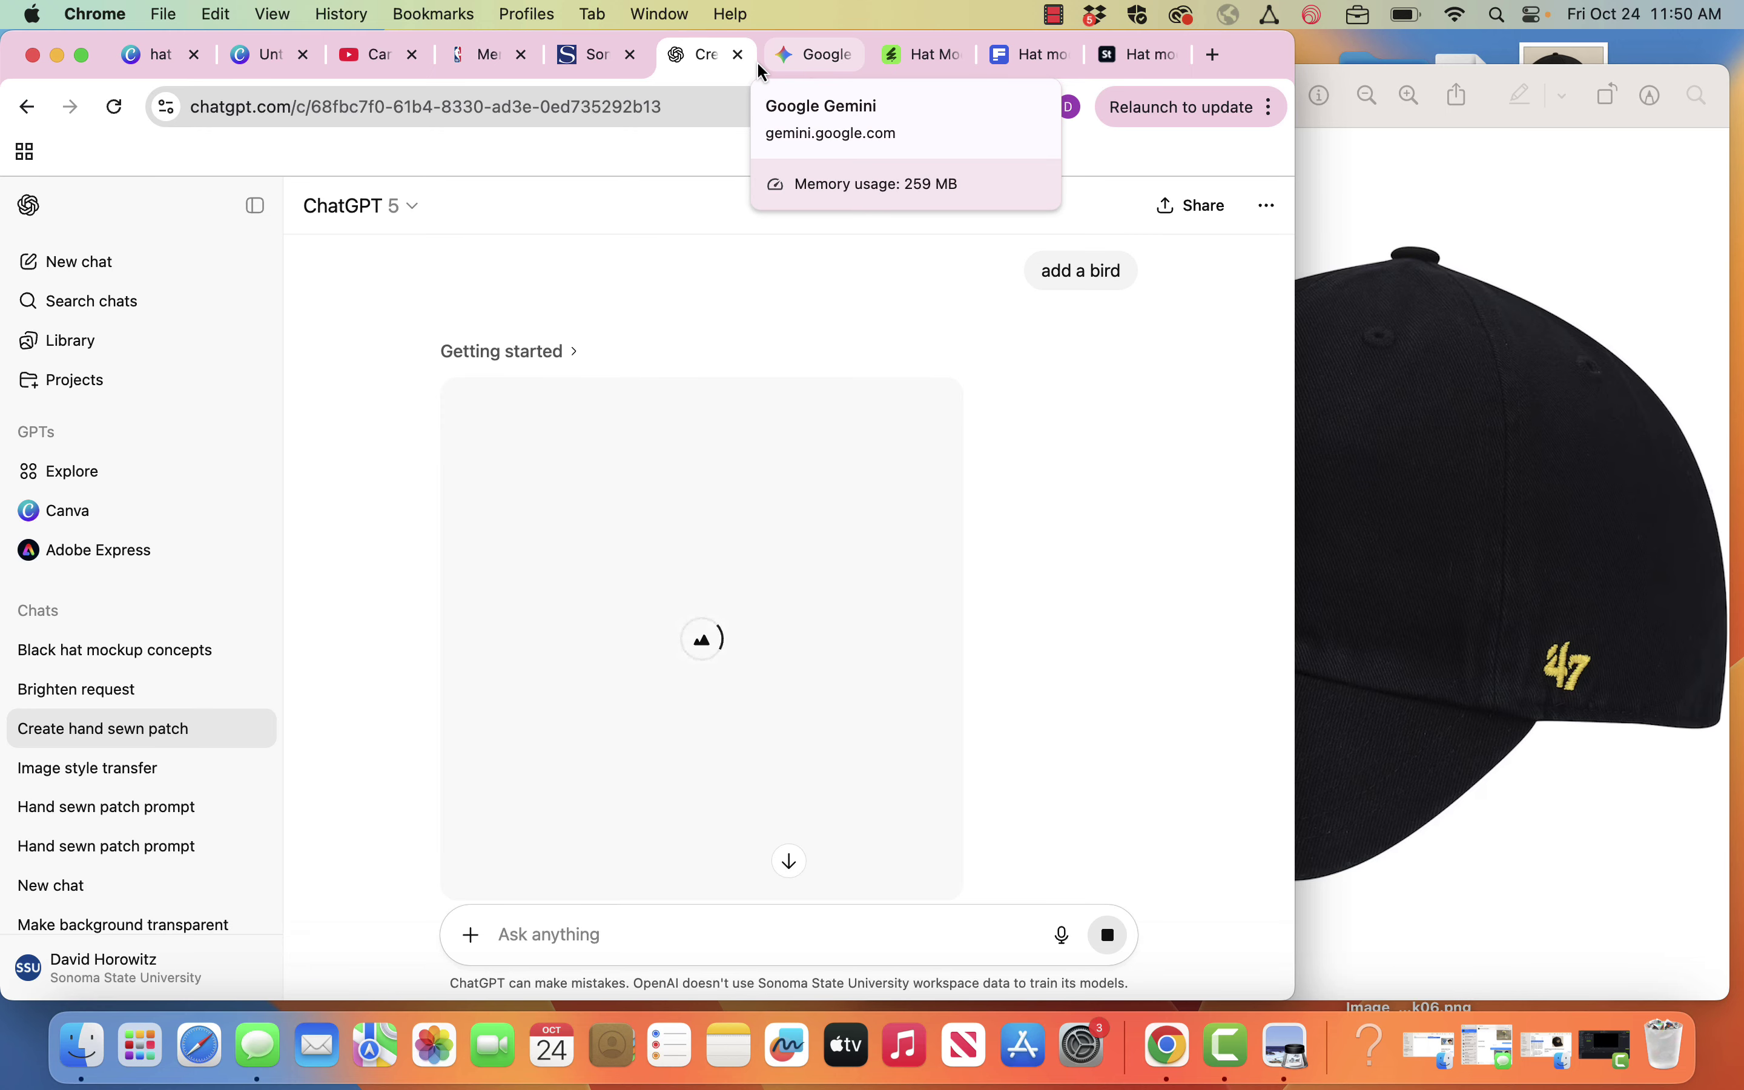
- Switch to the Canva design, move the capped graduate to the right edge of page 4 and deselect it
click(384, 67)
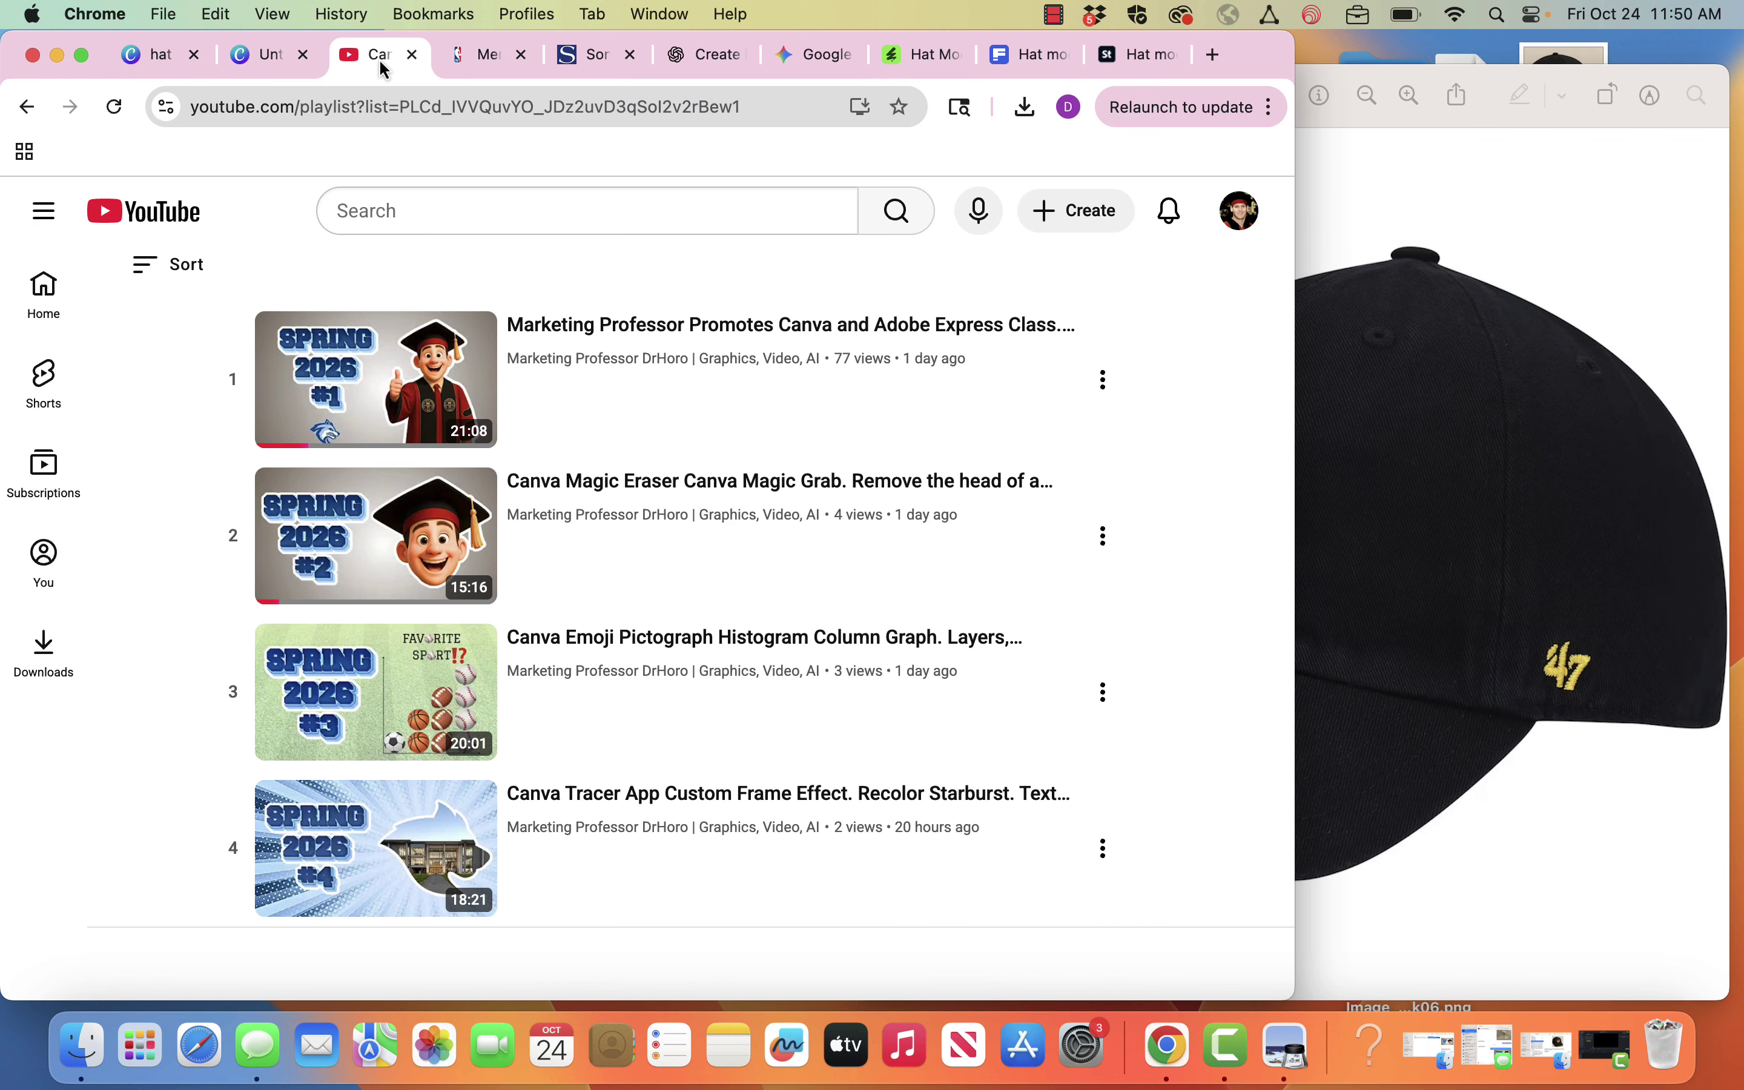
click(286, 69)
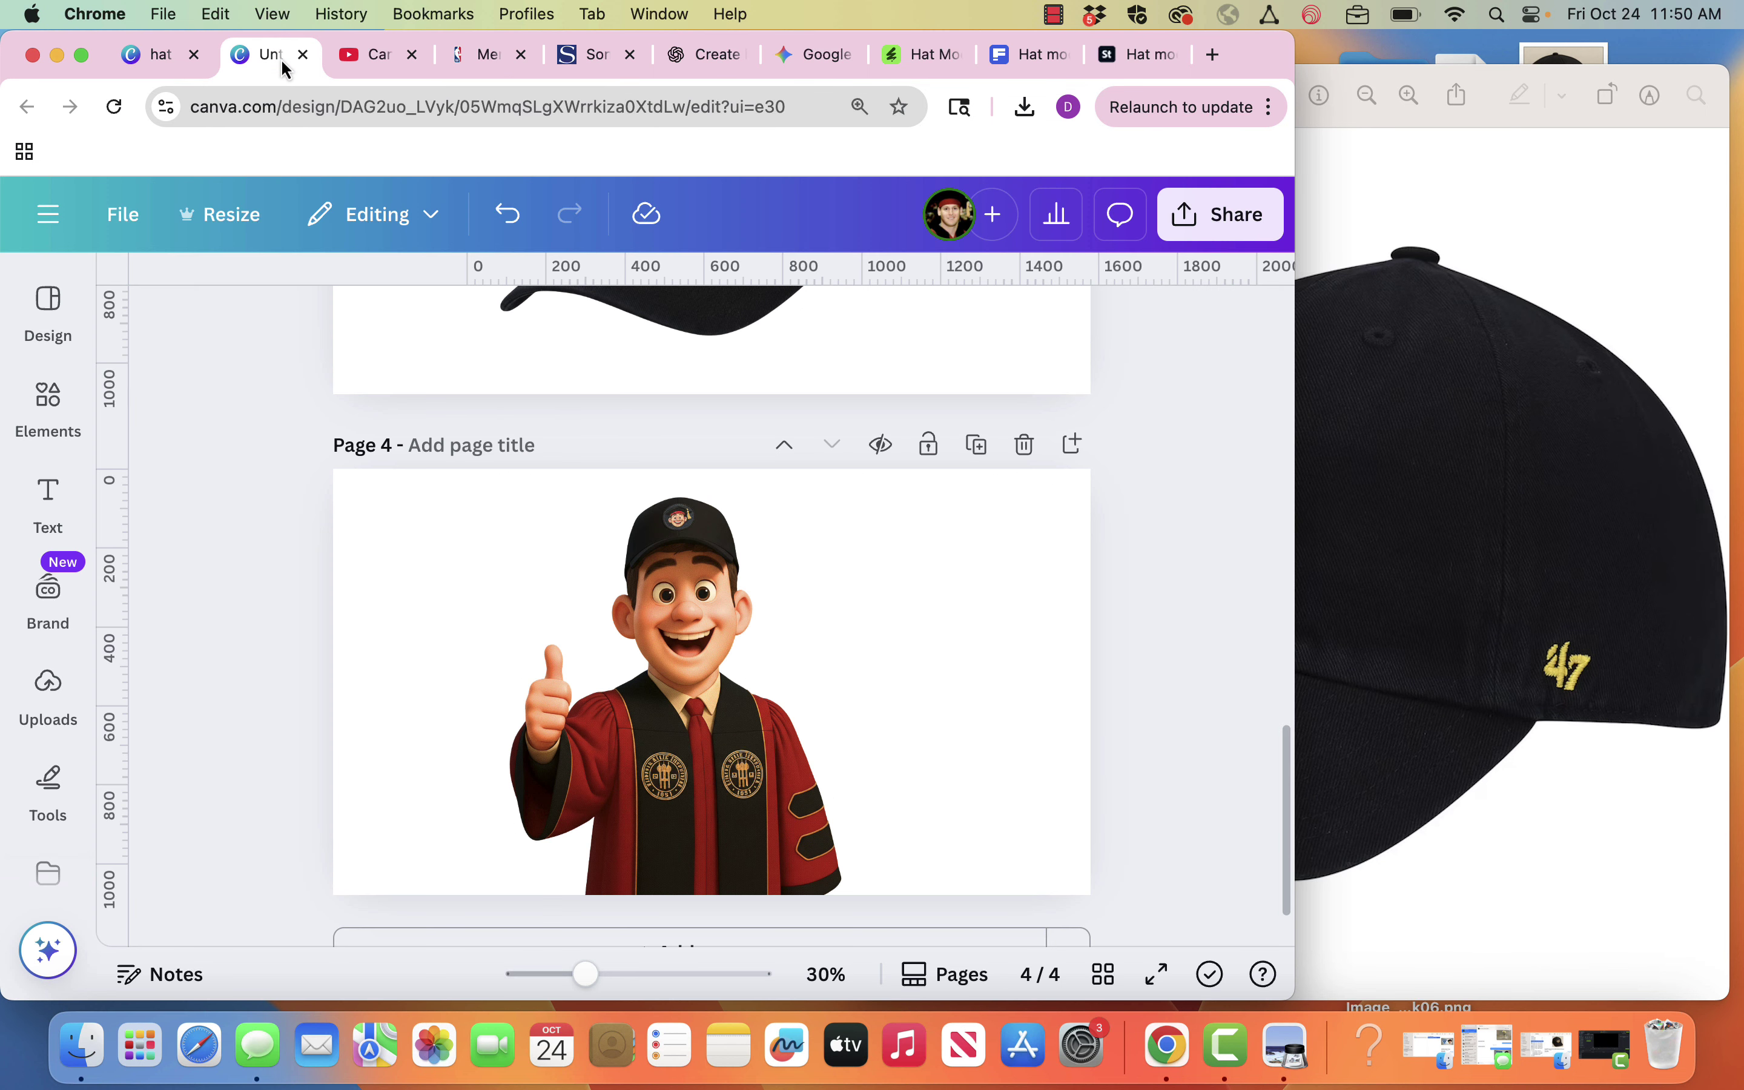
click(692, 694)
drag(692, 693, 875, 694)
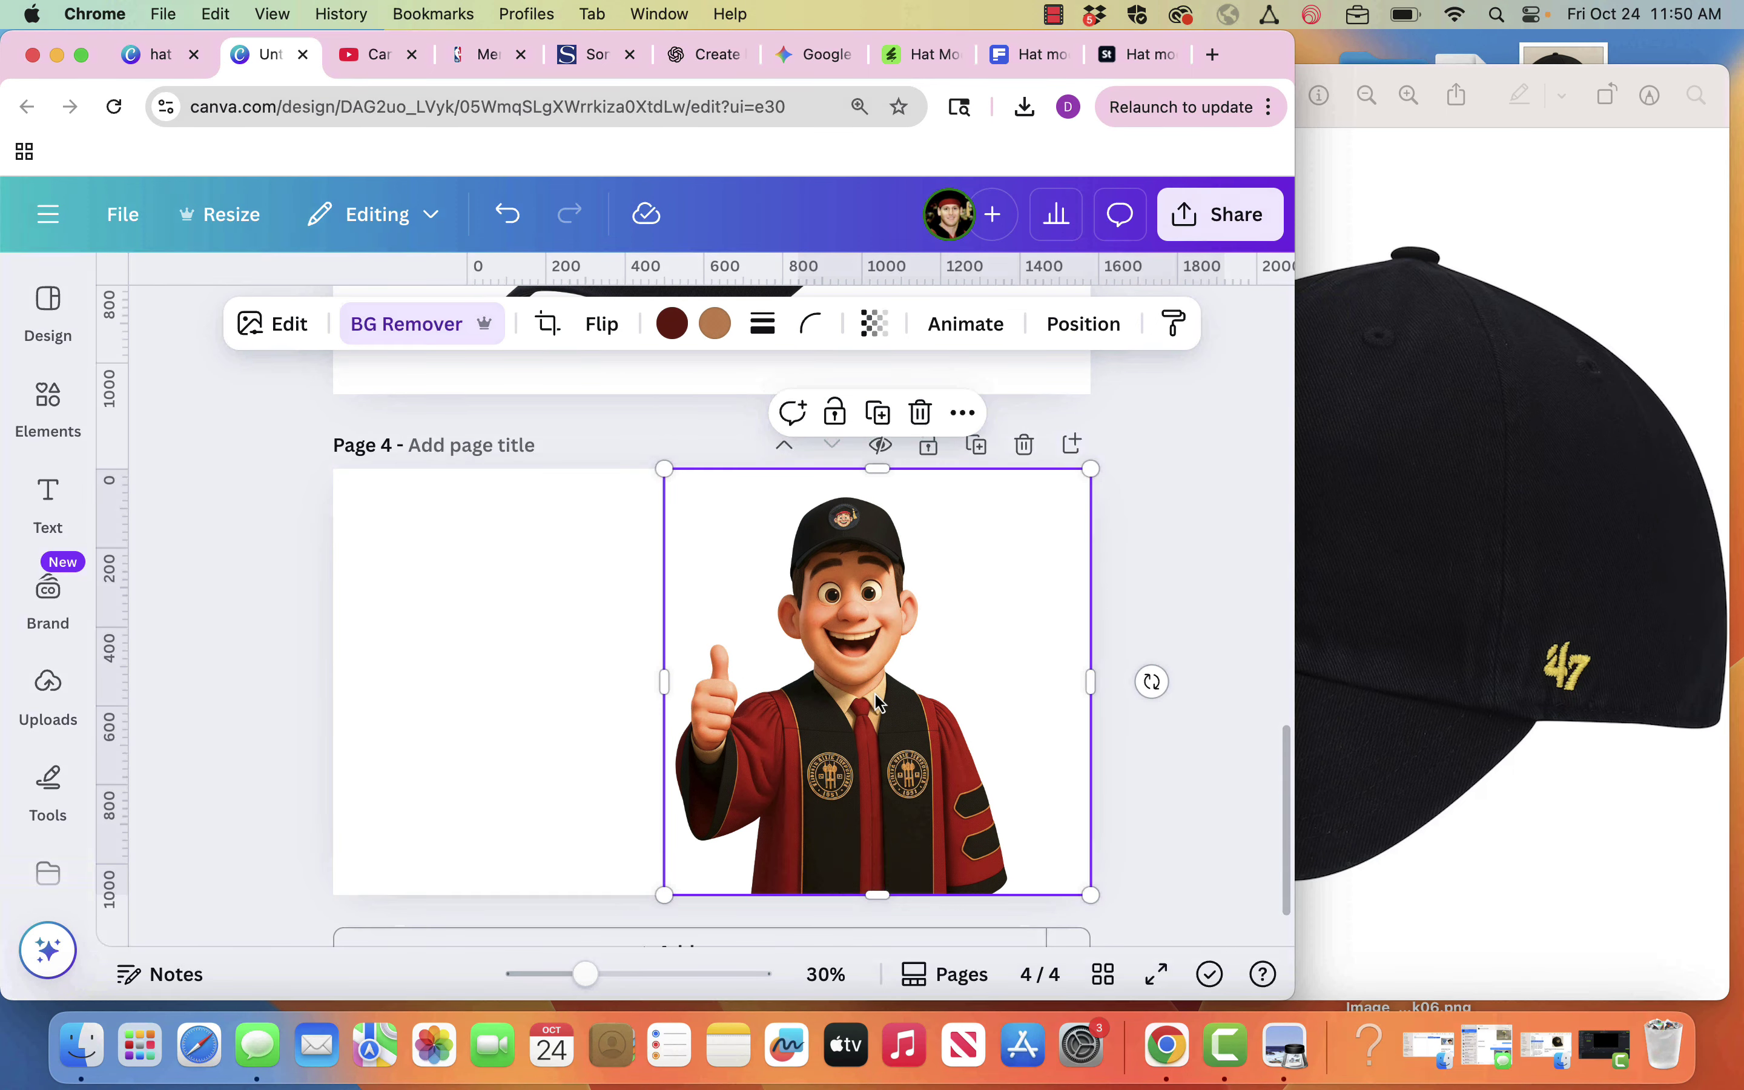
click(248, 593)
- Browse the Canva apps for text styling and open Text Studio Maker
click(52, 500)
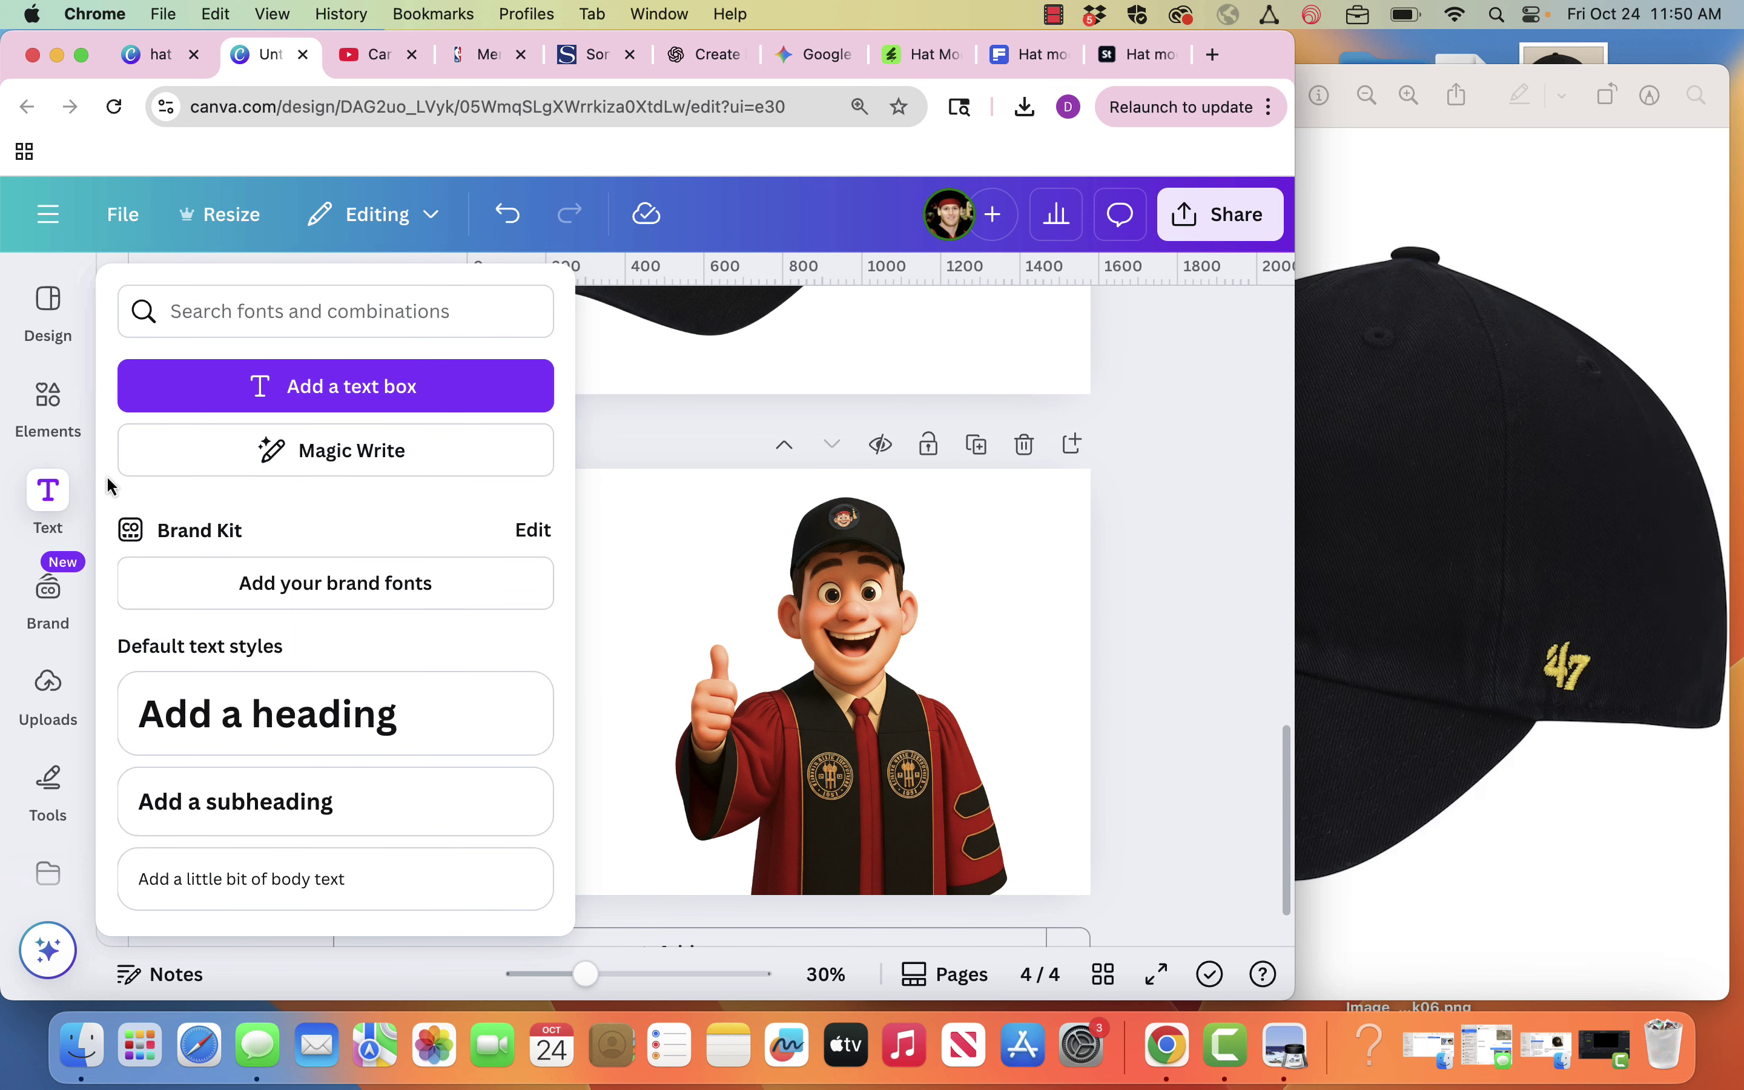
click(50, 415)
click(48, 692)
scroll(43, 721, down, 3)
click(38, 735)
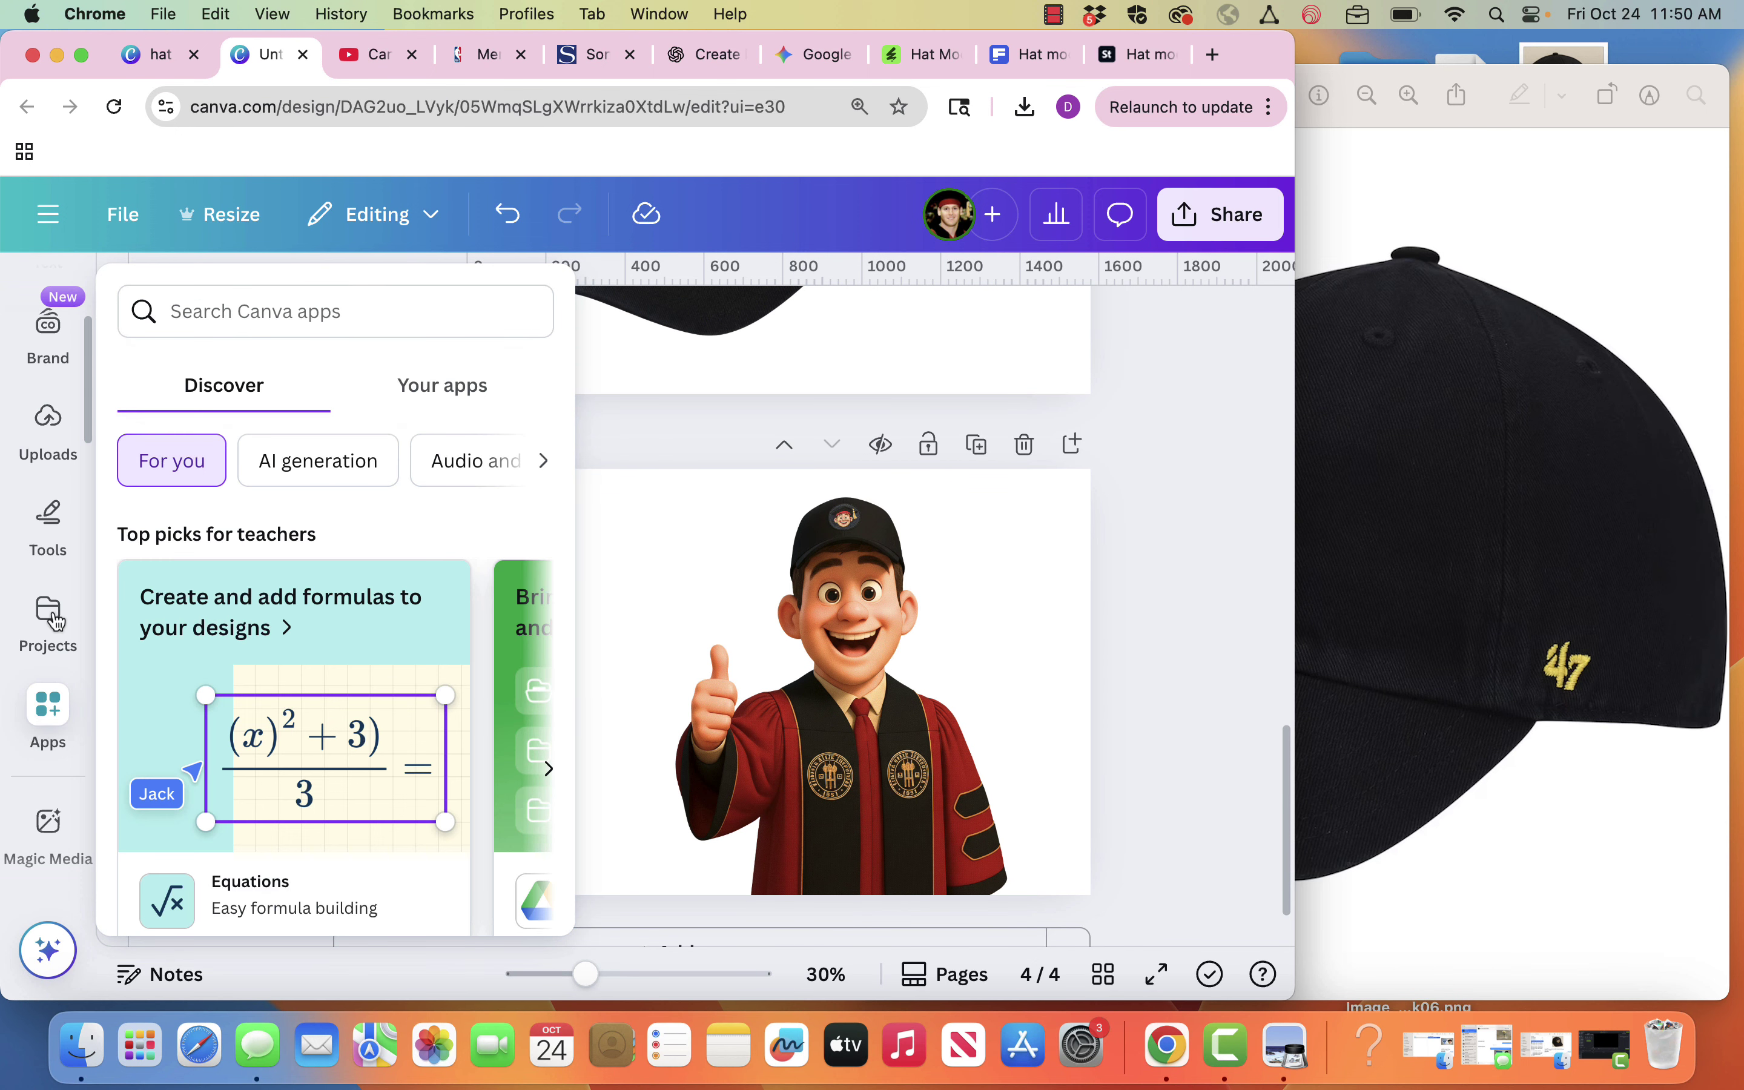
scroll(57, 649, down, 2)
click(54, 746)
click(57, 754)
scroll(58, 761, down, 3)
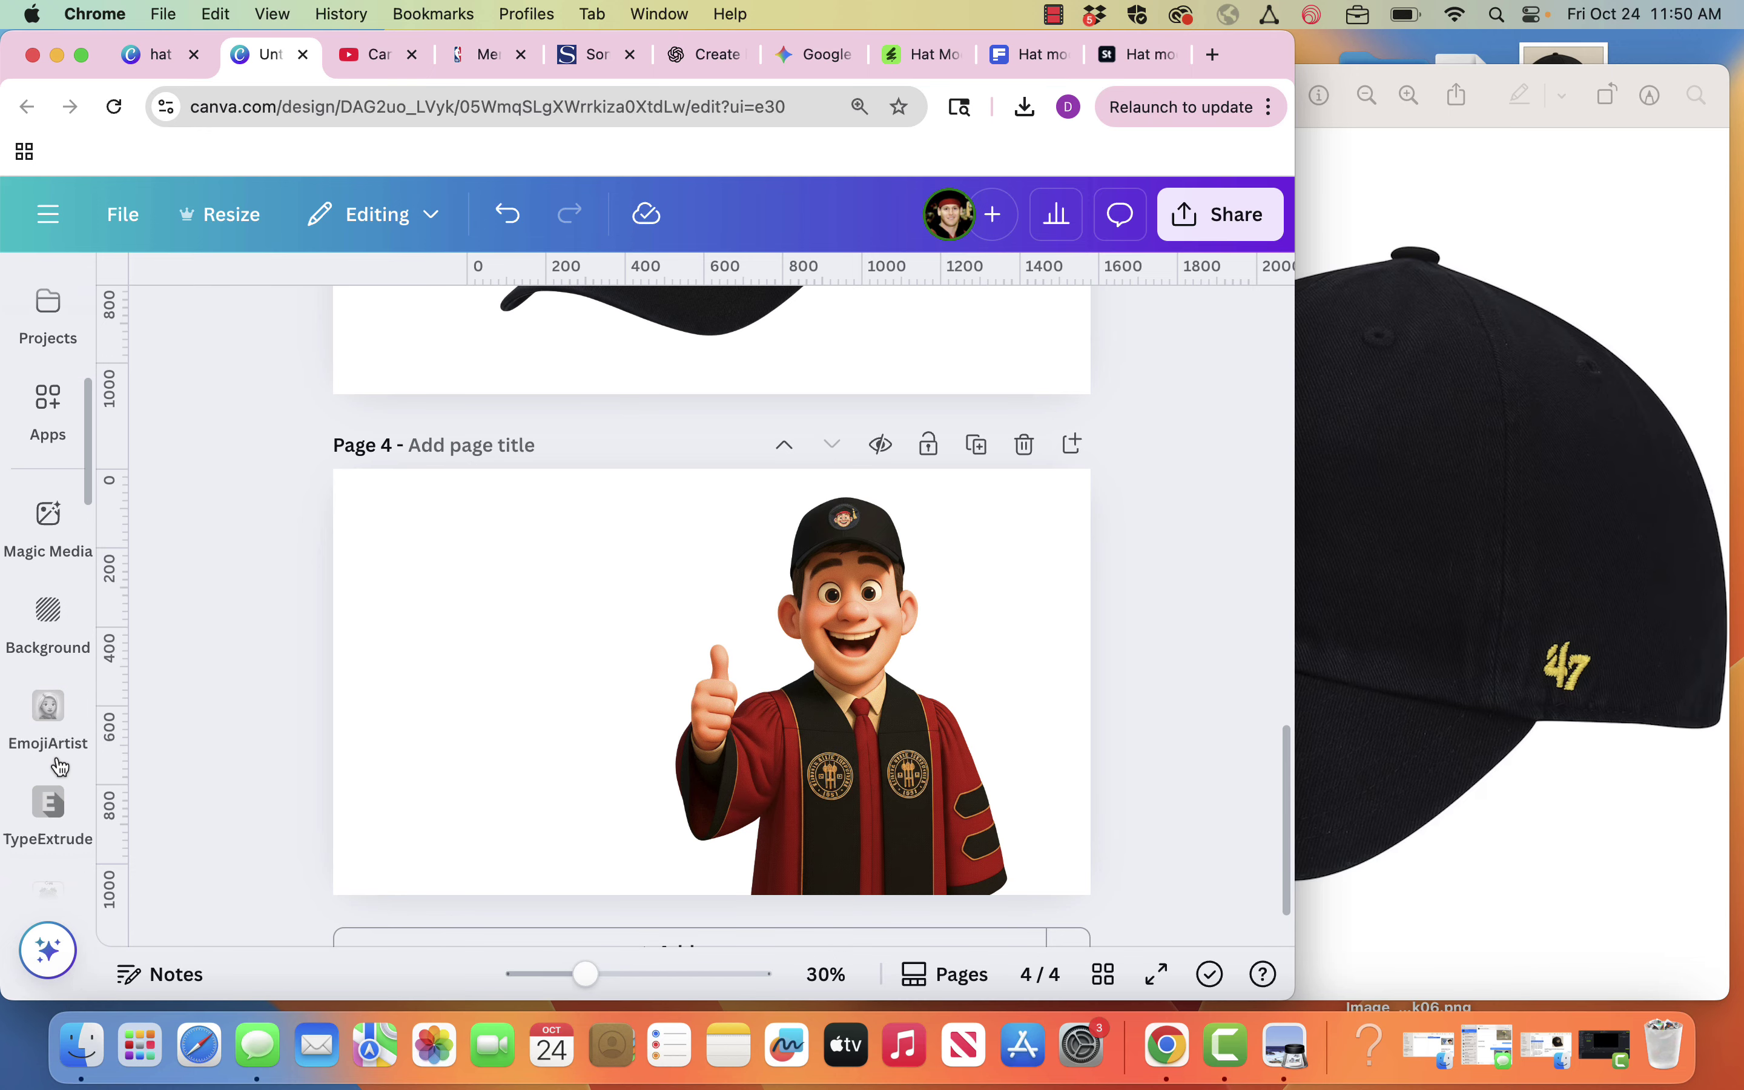
click(39, 418)
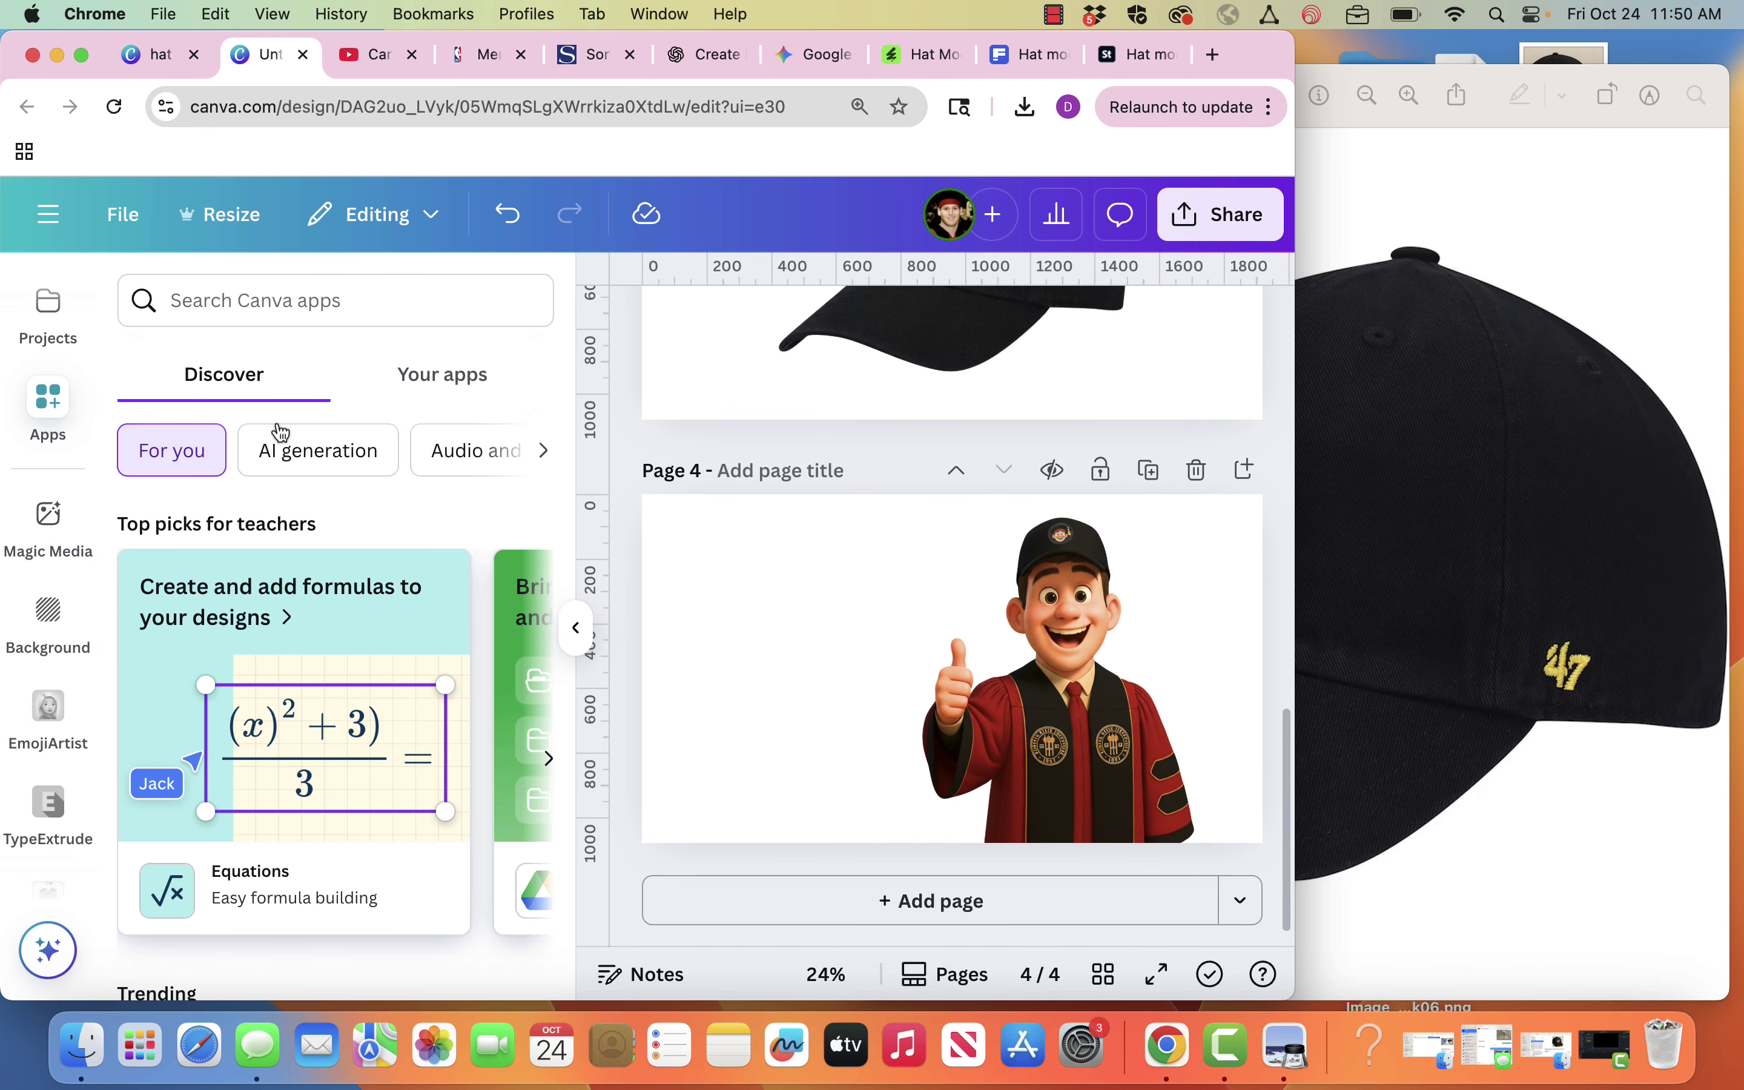
click(542, 451)
click(540, 454)
click(542, 451)
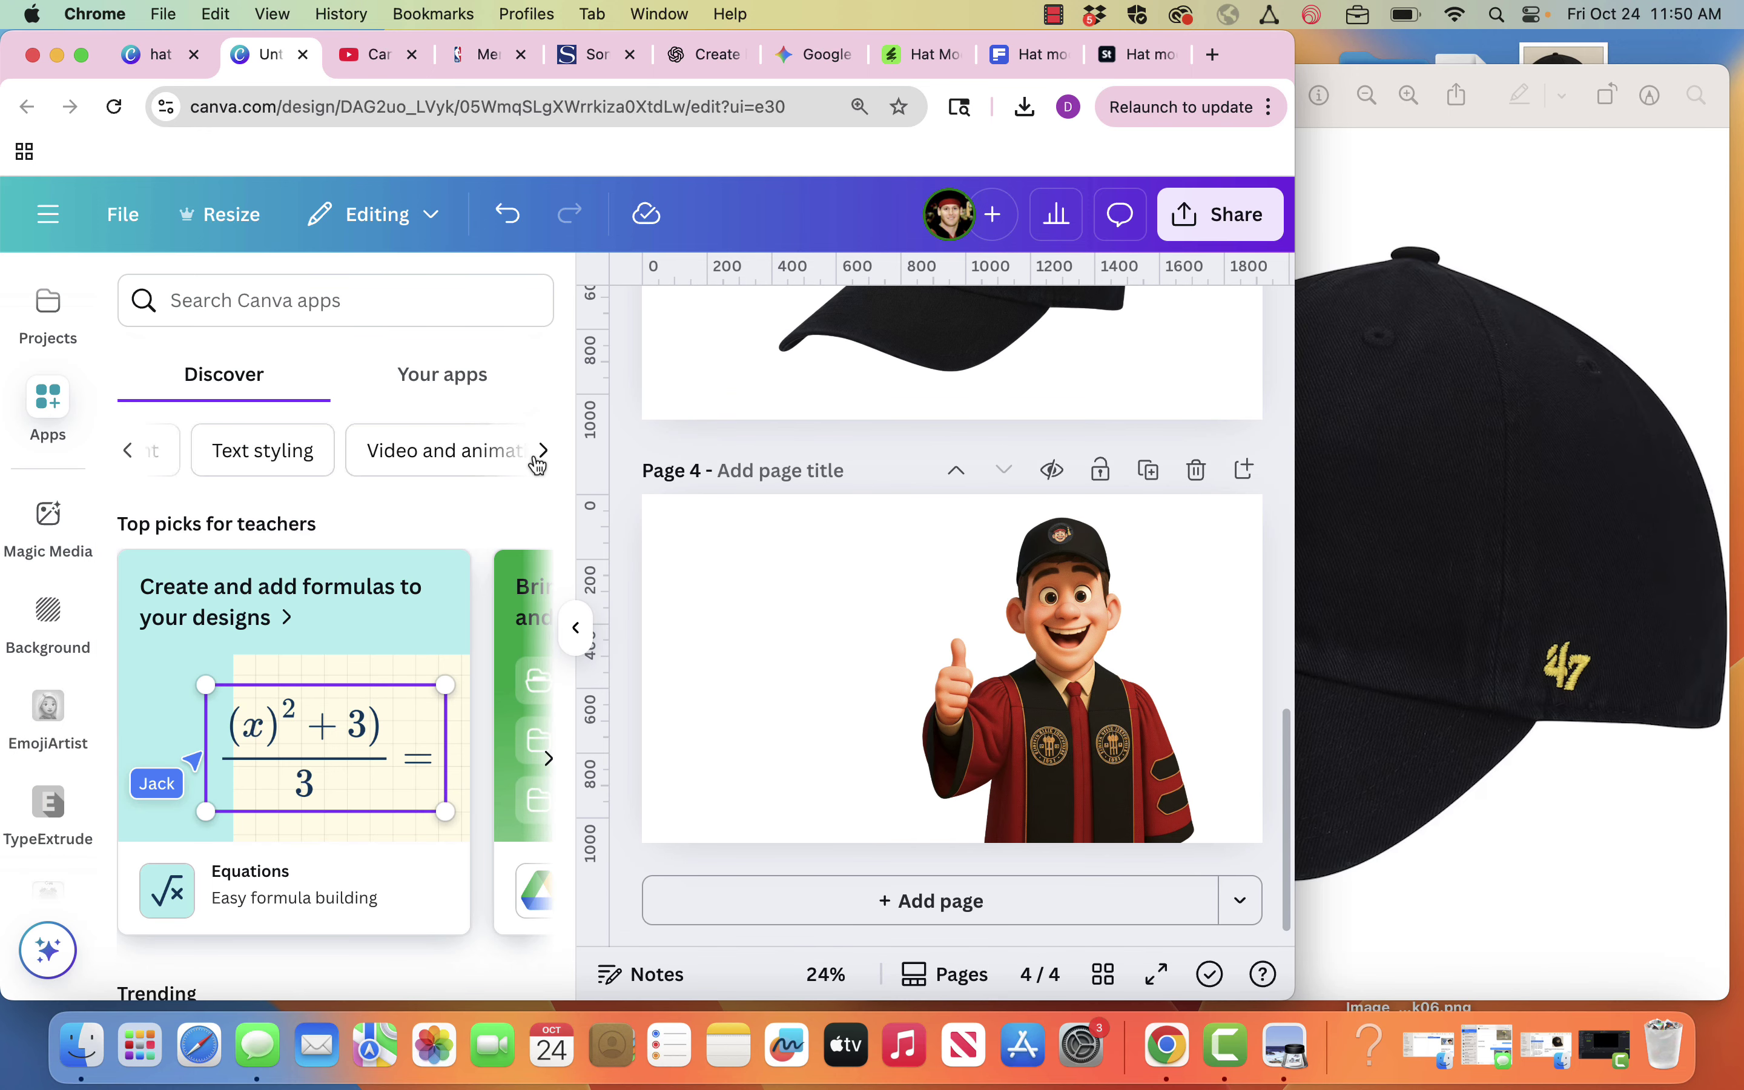
click(246, 467)
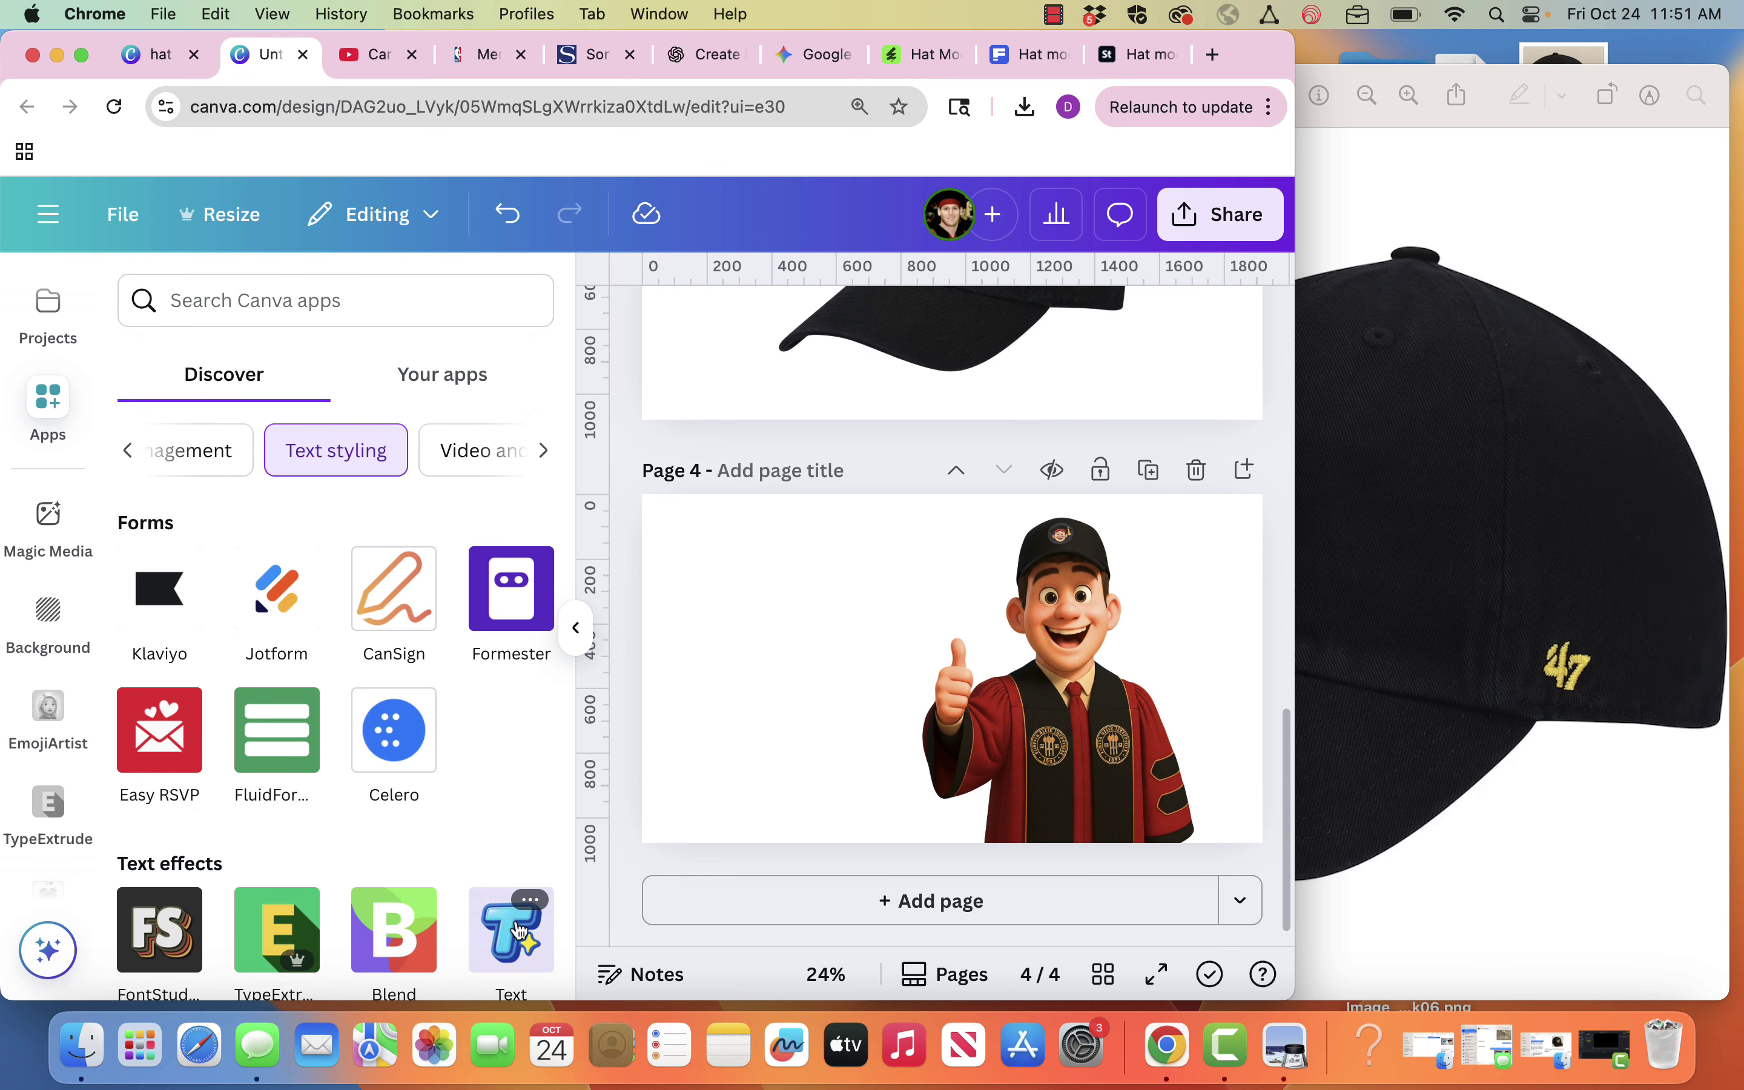
click(522, 937)
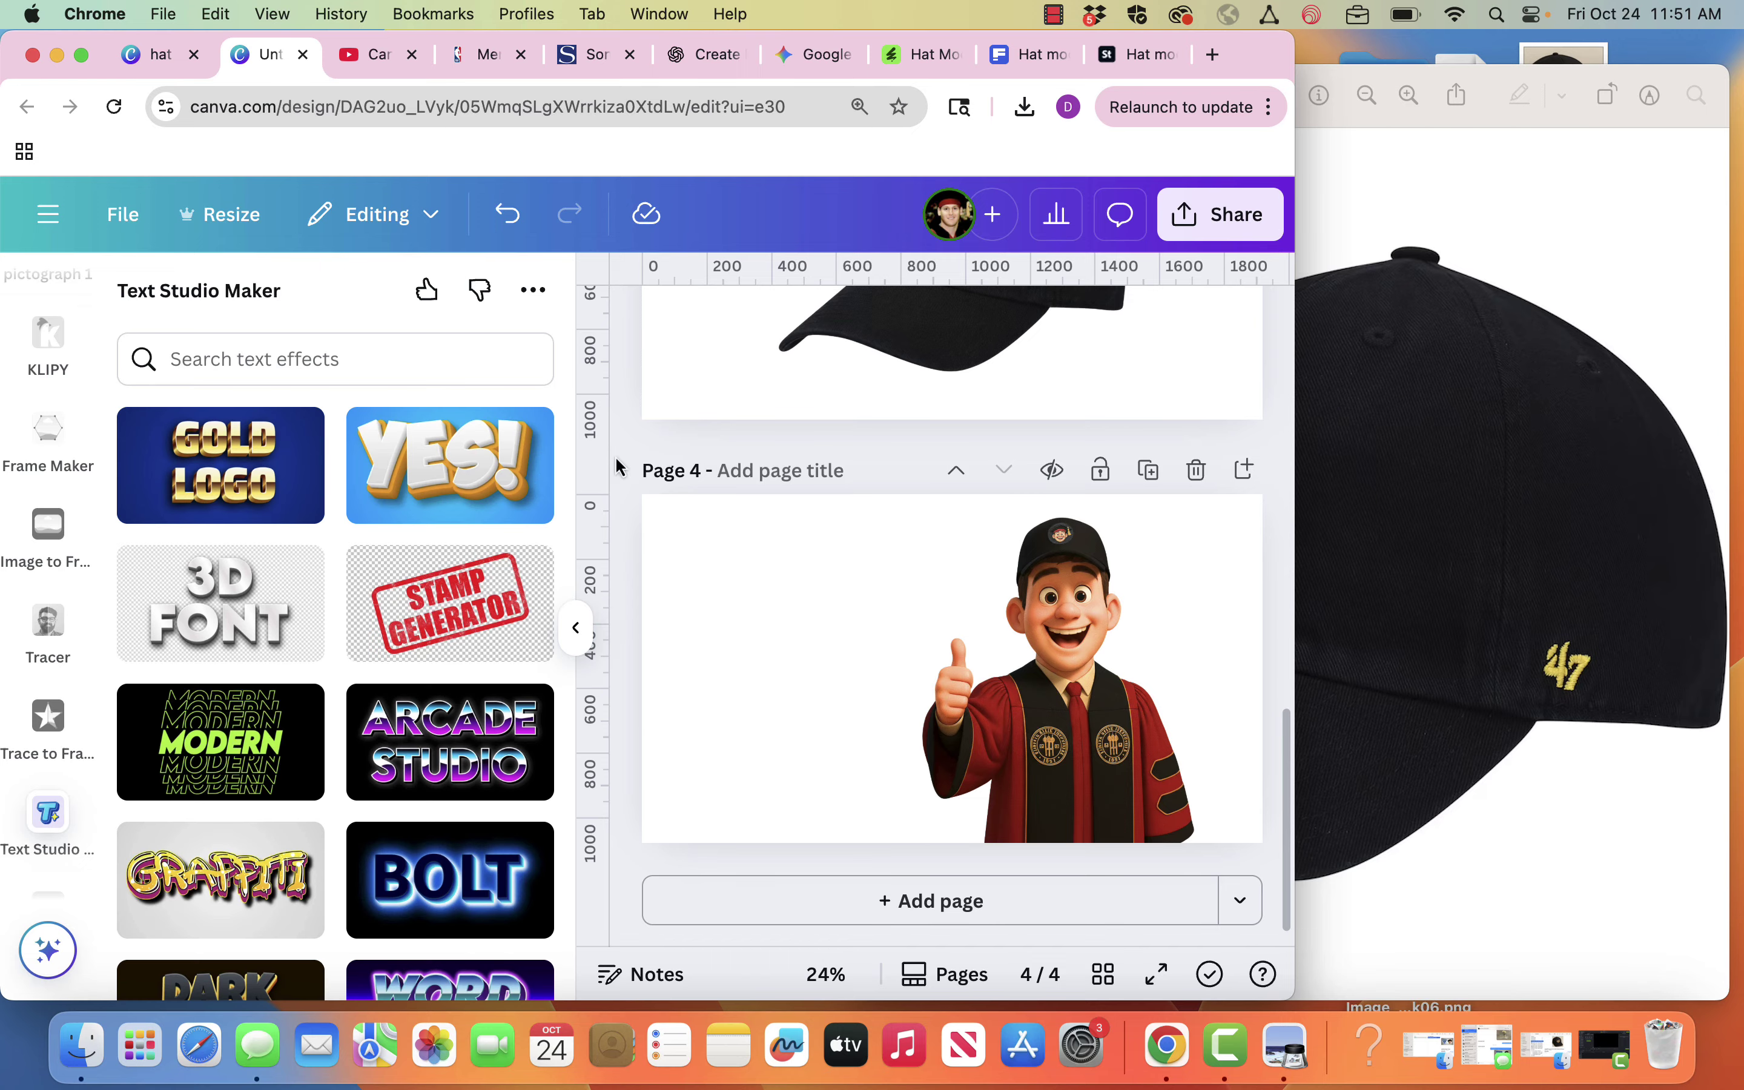
- Choose the Yellow White 3D text effect and set its three-line text to SPRING, 2026, #5
click(429, 481)
click(194, 813)
key(BackSpace)
text(5)
key(Return)
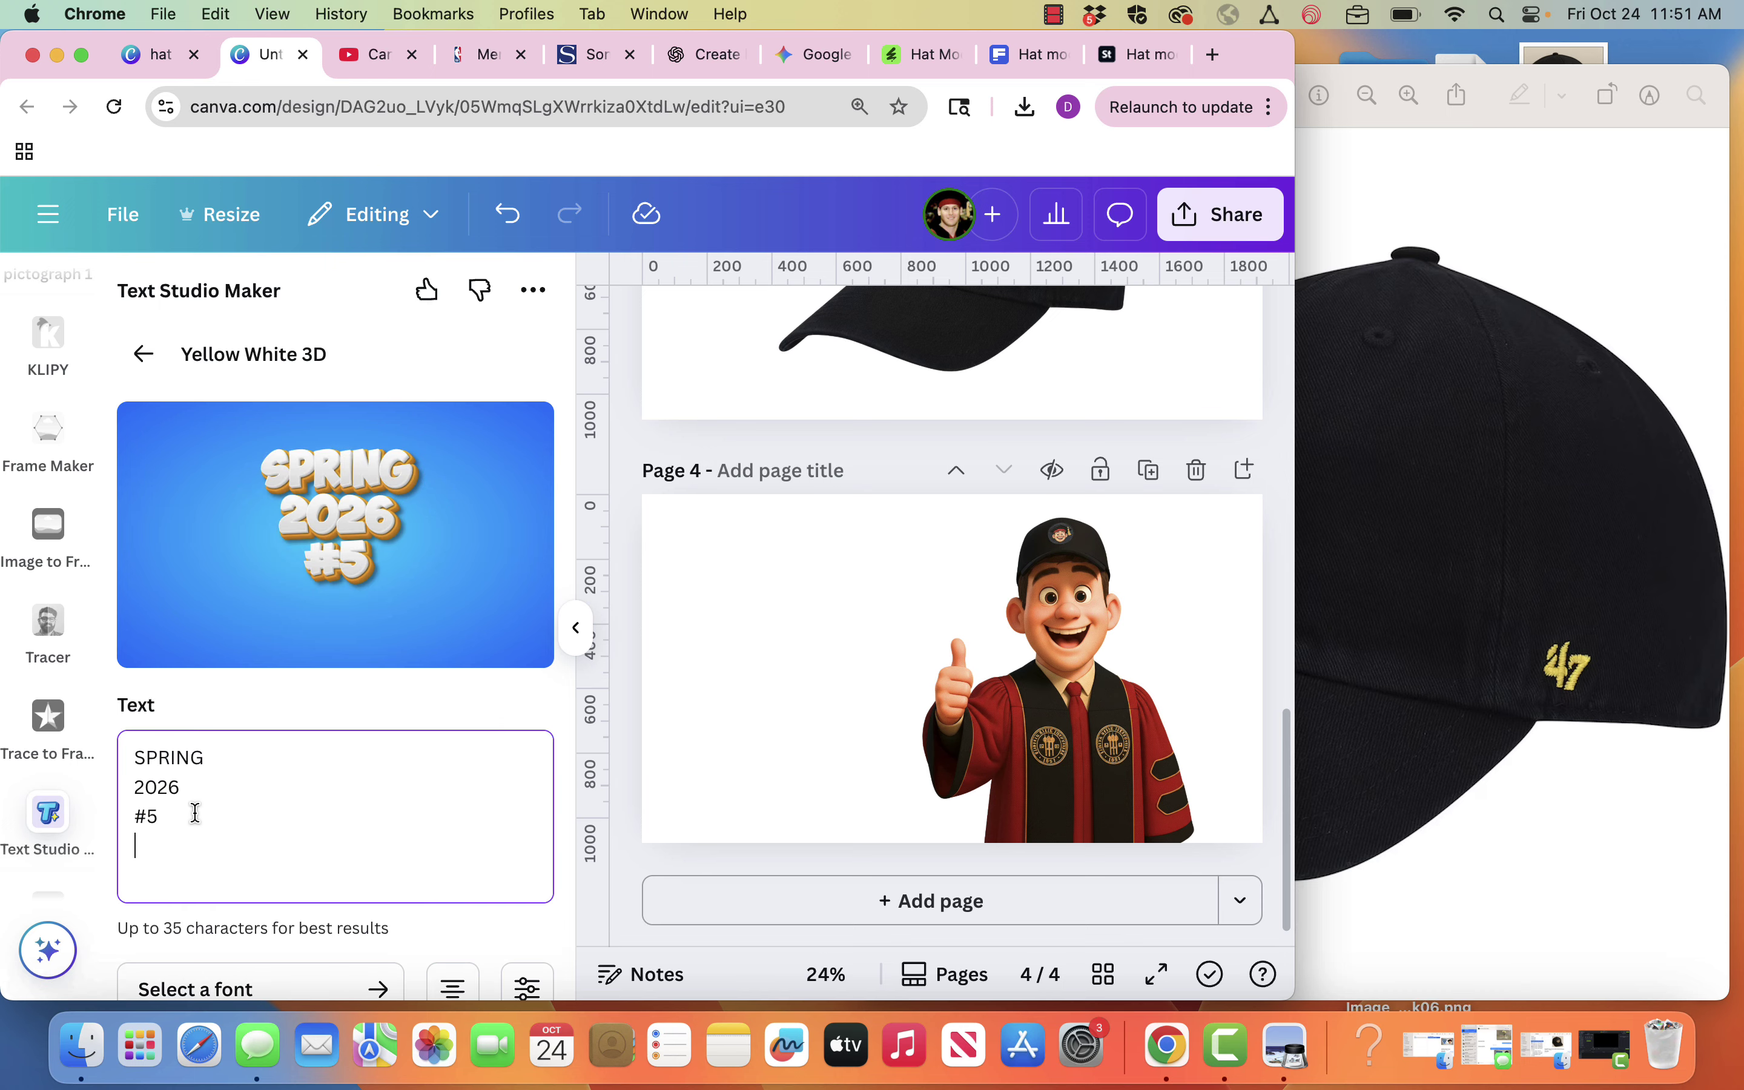
scroll(300, 766, down, 3)
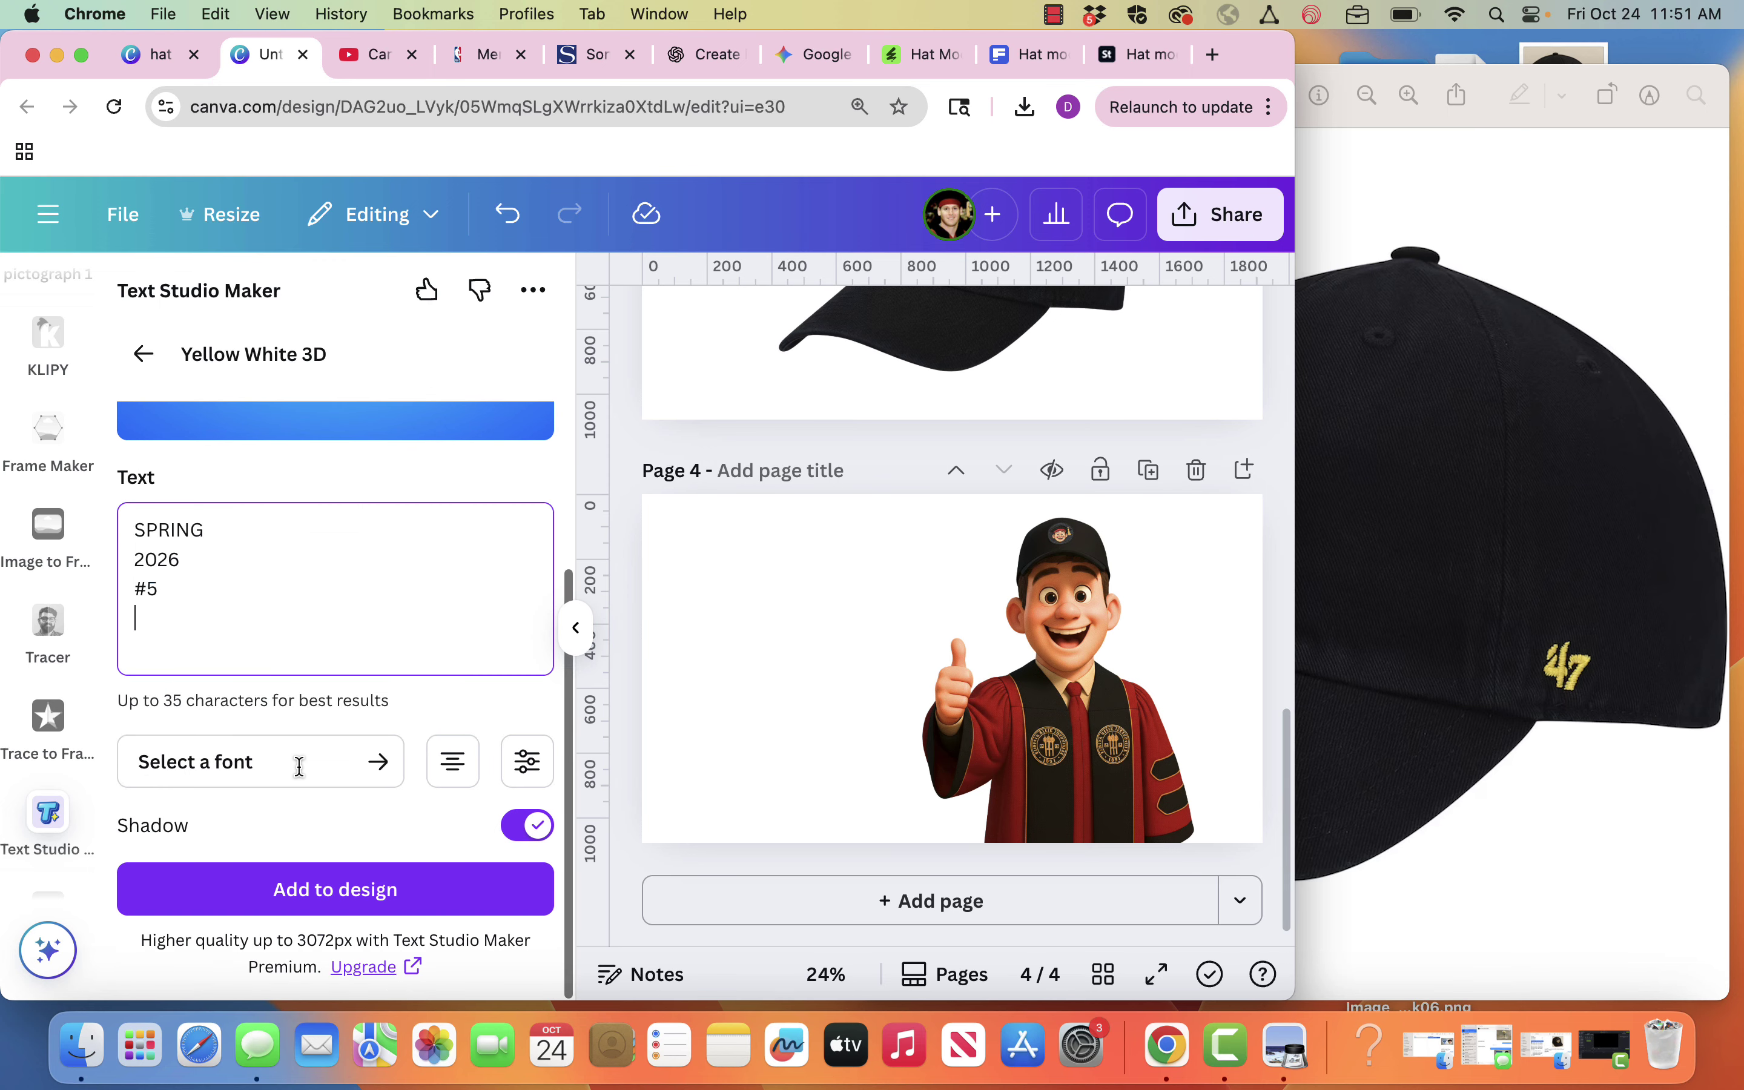
- Search the effect's fonts for "college bla" and apply the CollegiateBlackFLF font to the text
click(331, 754)
click(300, 434)
text(college bla)
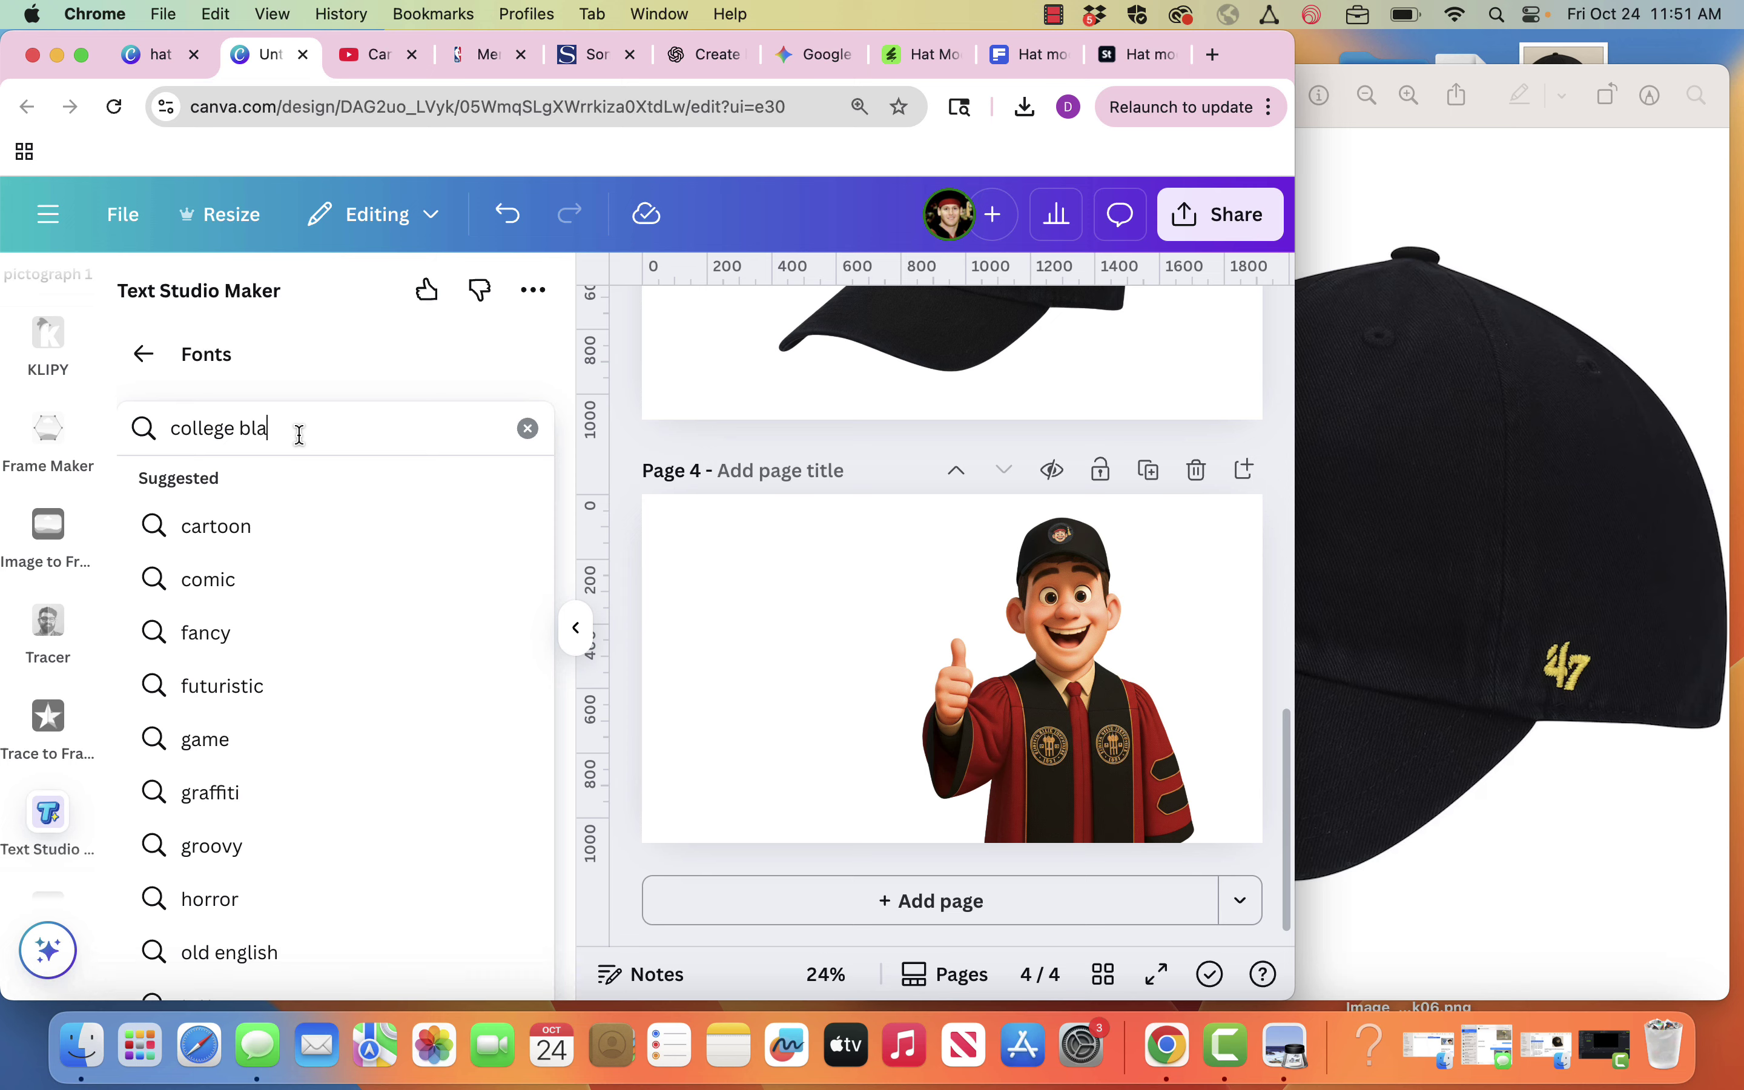
key(Return)
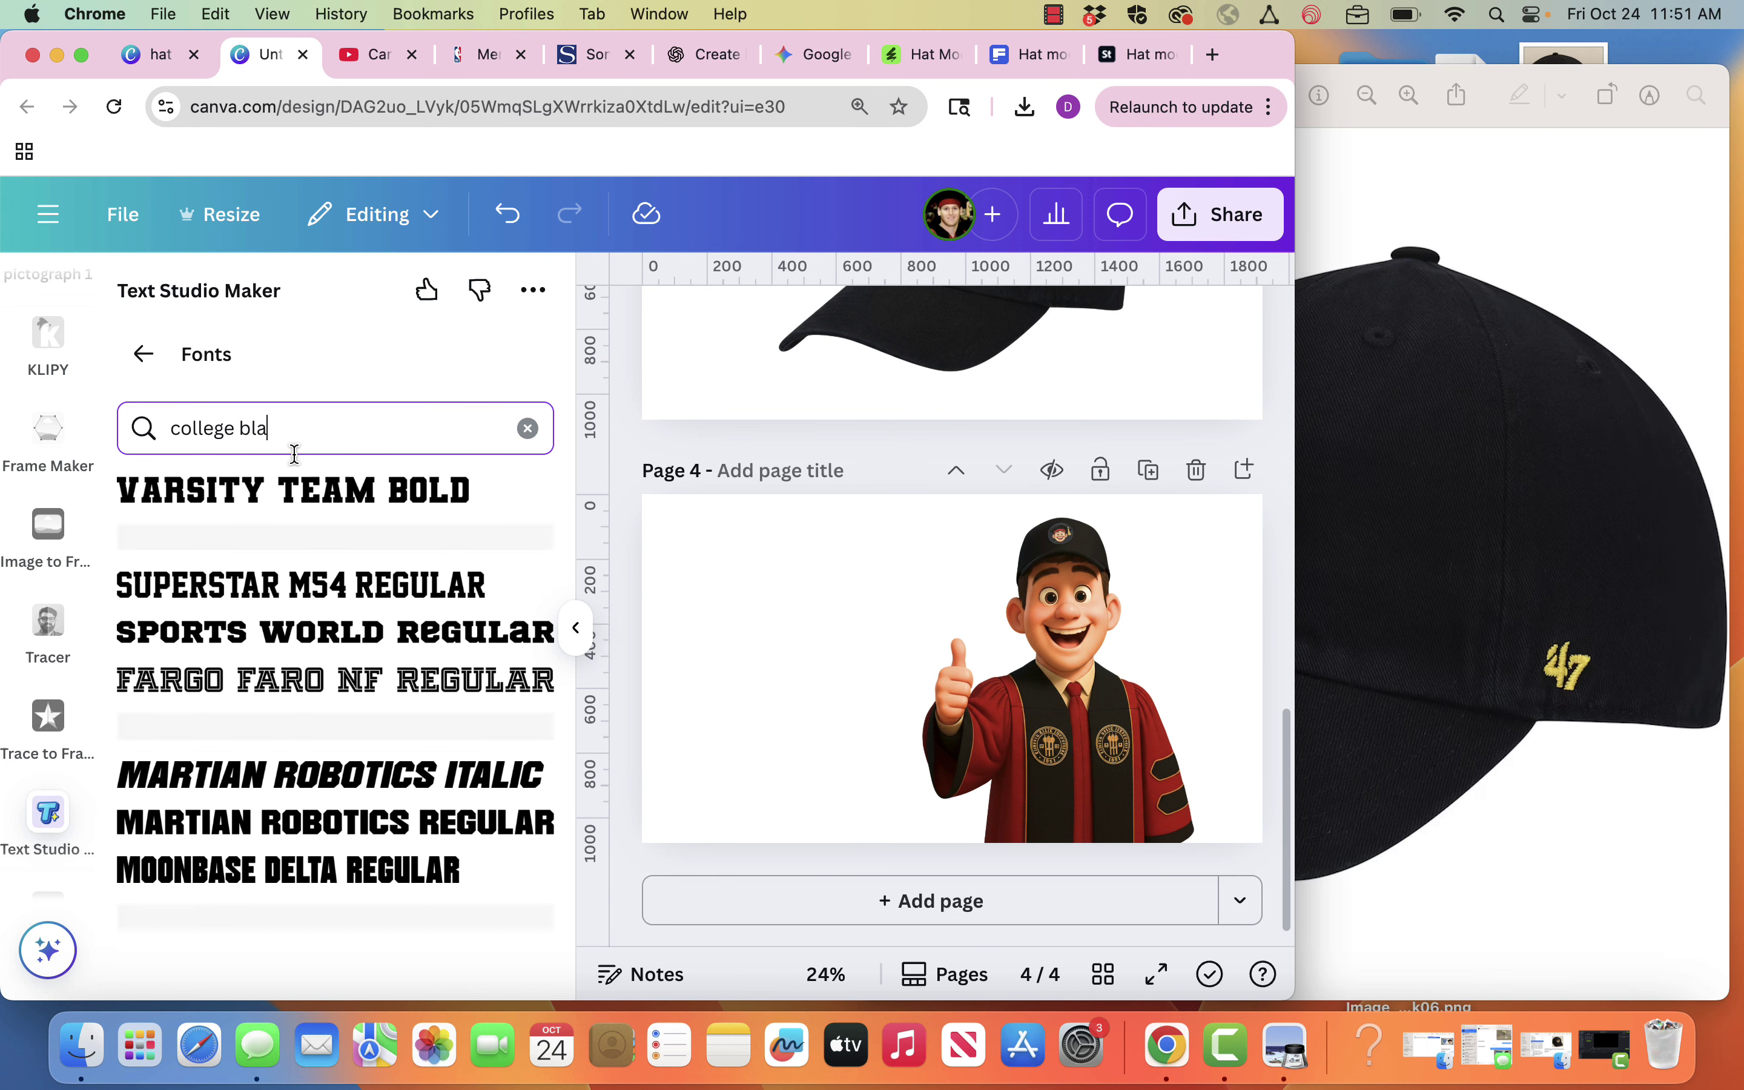
click(292, 543)
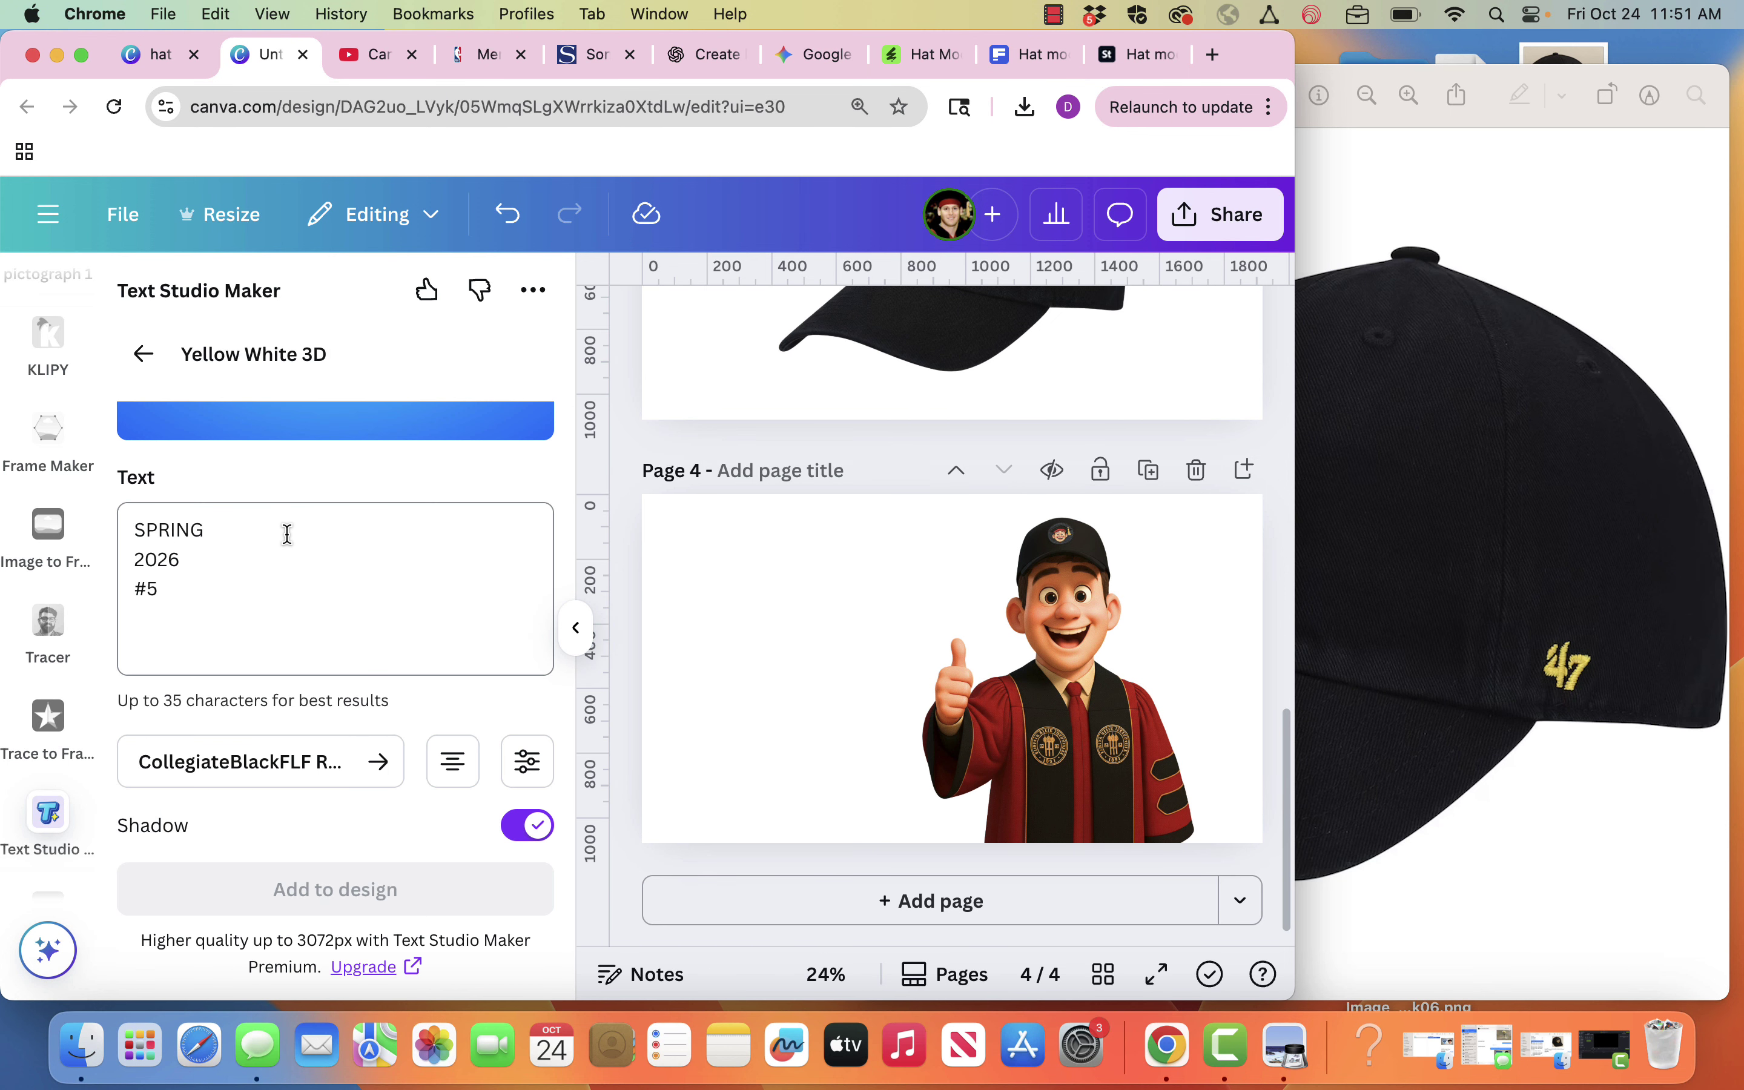
- Add the 3D text to page 4, place it in the empty space beside the graduate, enlarge it and deselect it
click(477, 892)
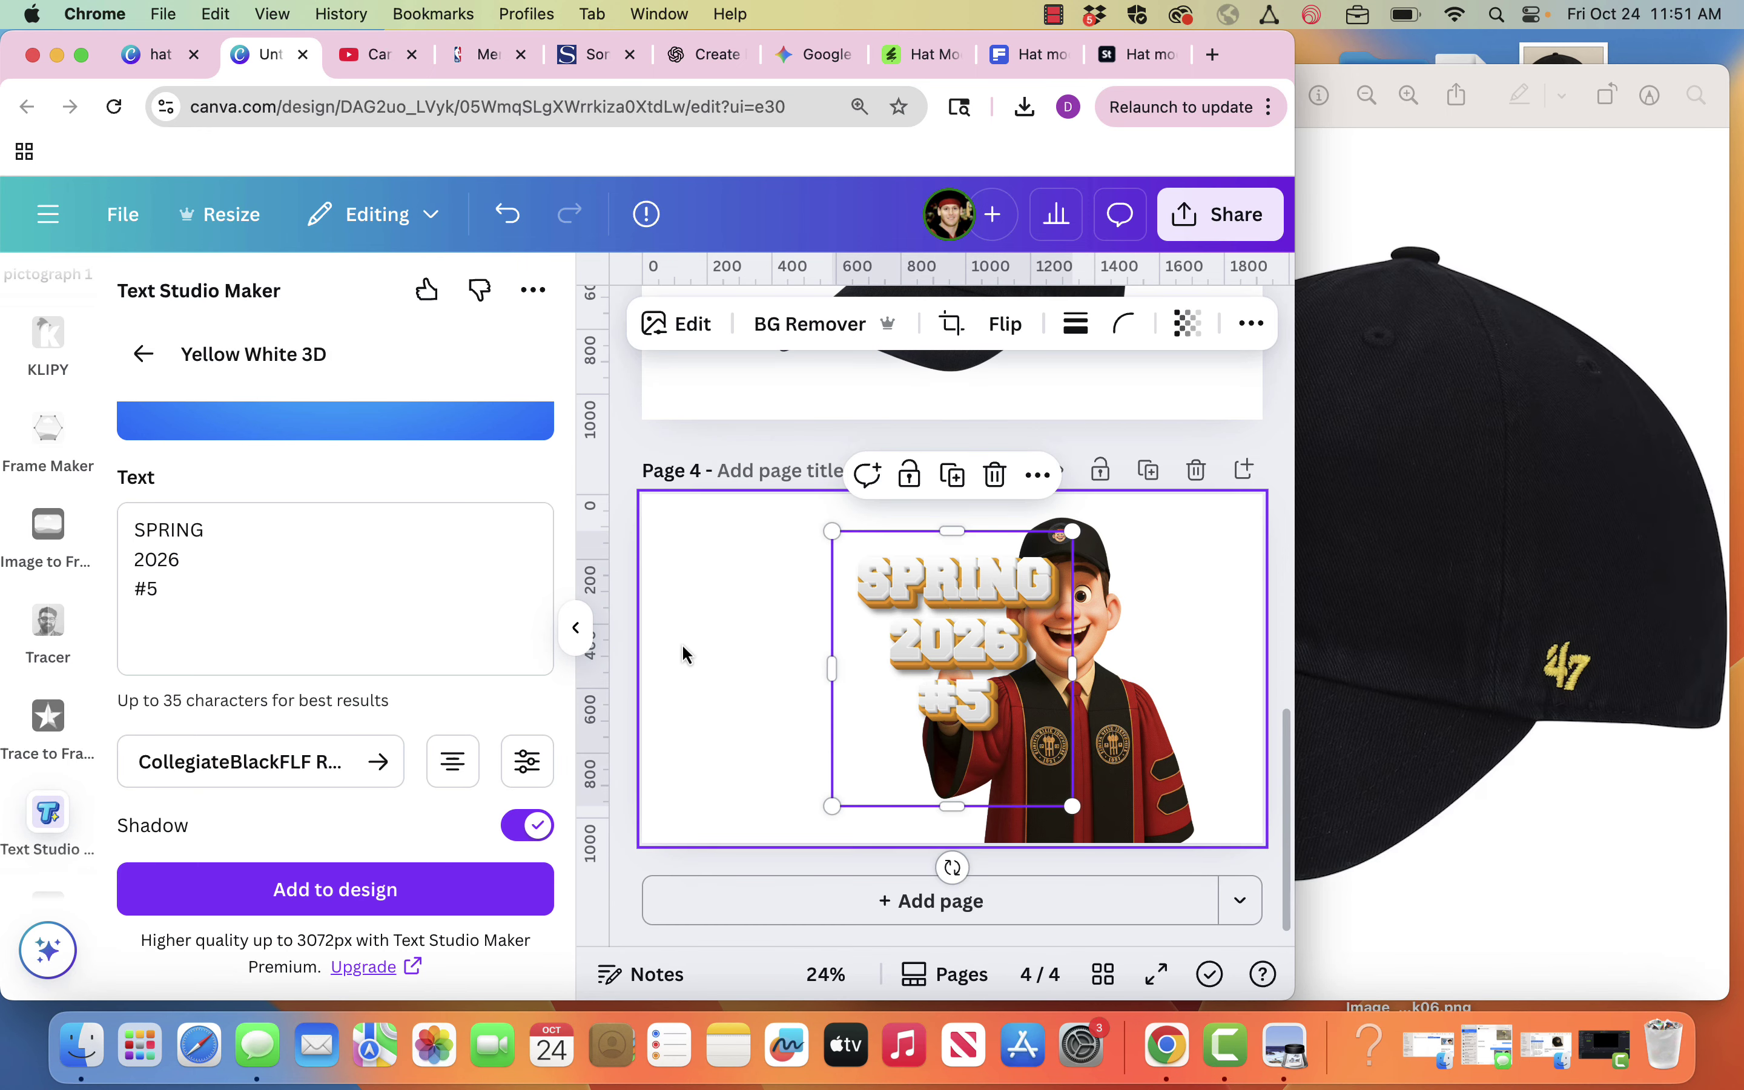
drag(955, 576, 802, 627)
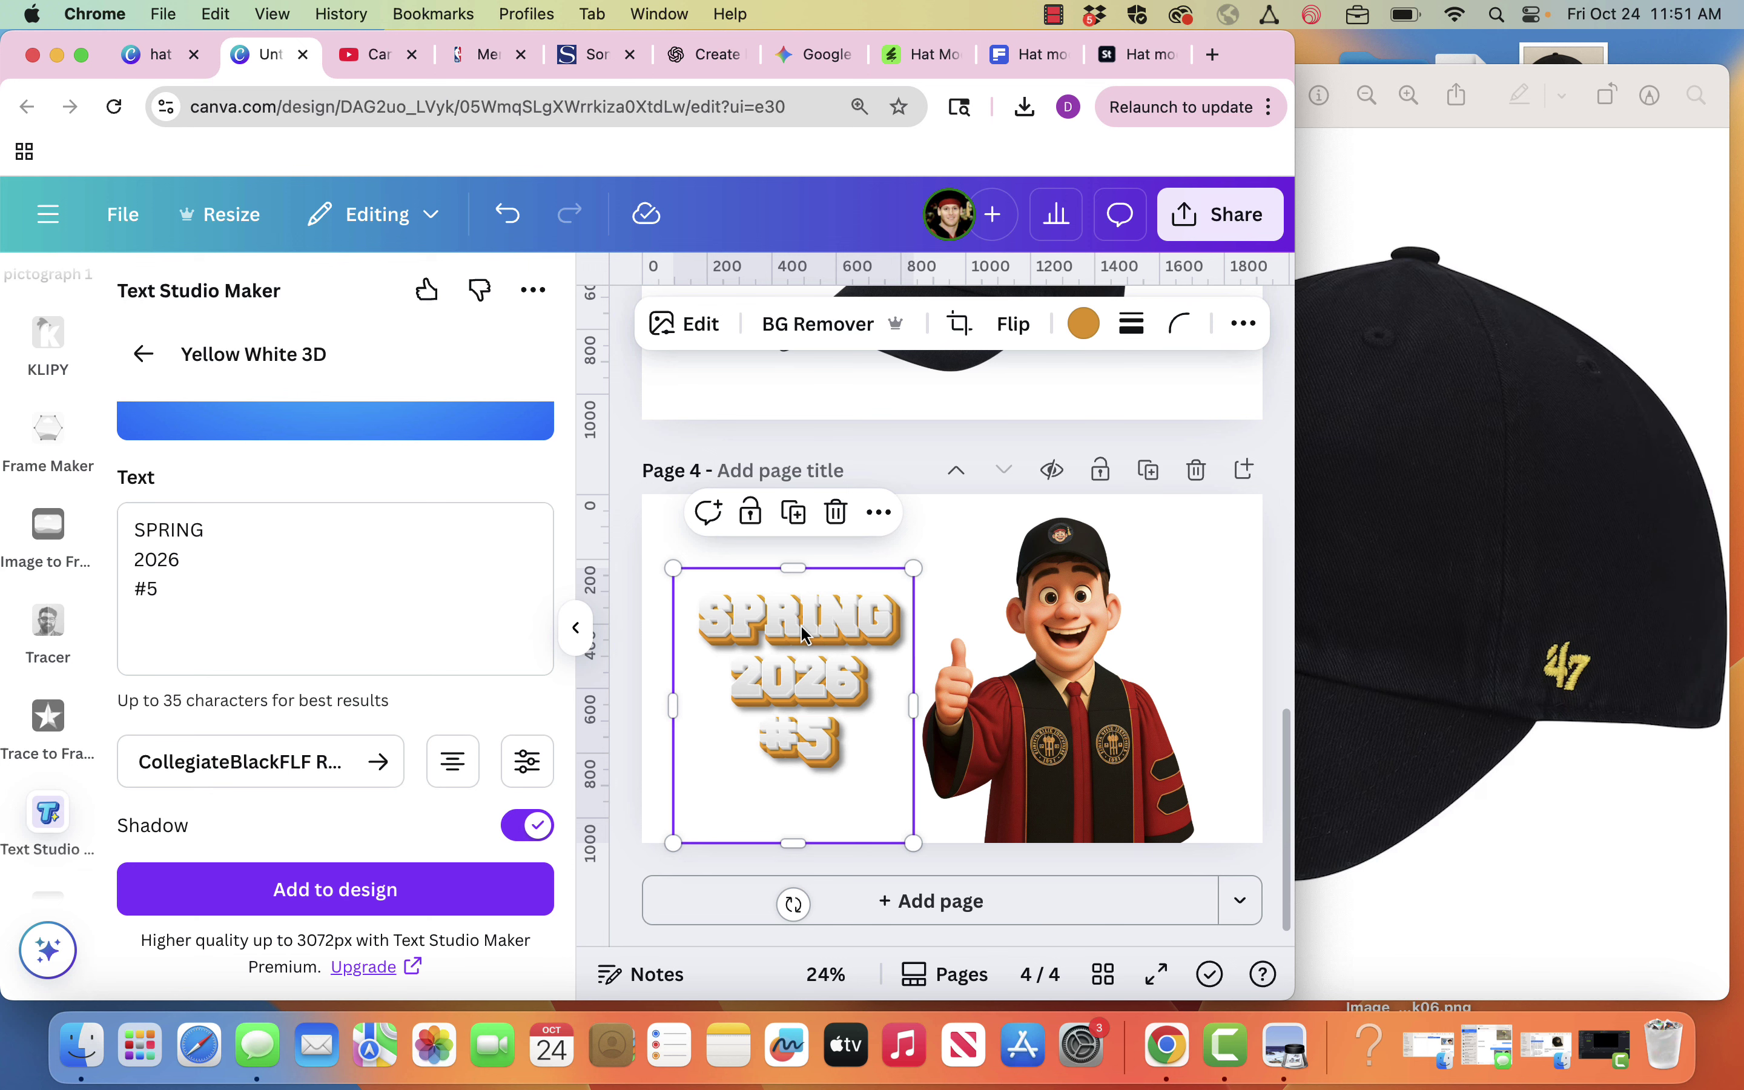
drag(913, 569, 961, 524)
click(637, 437)
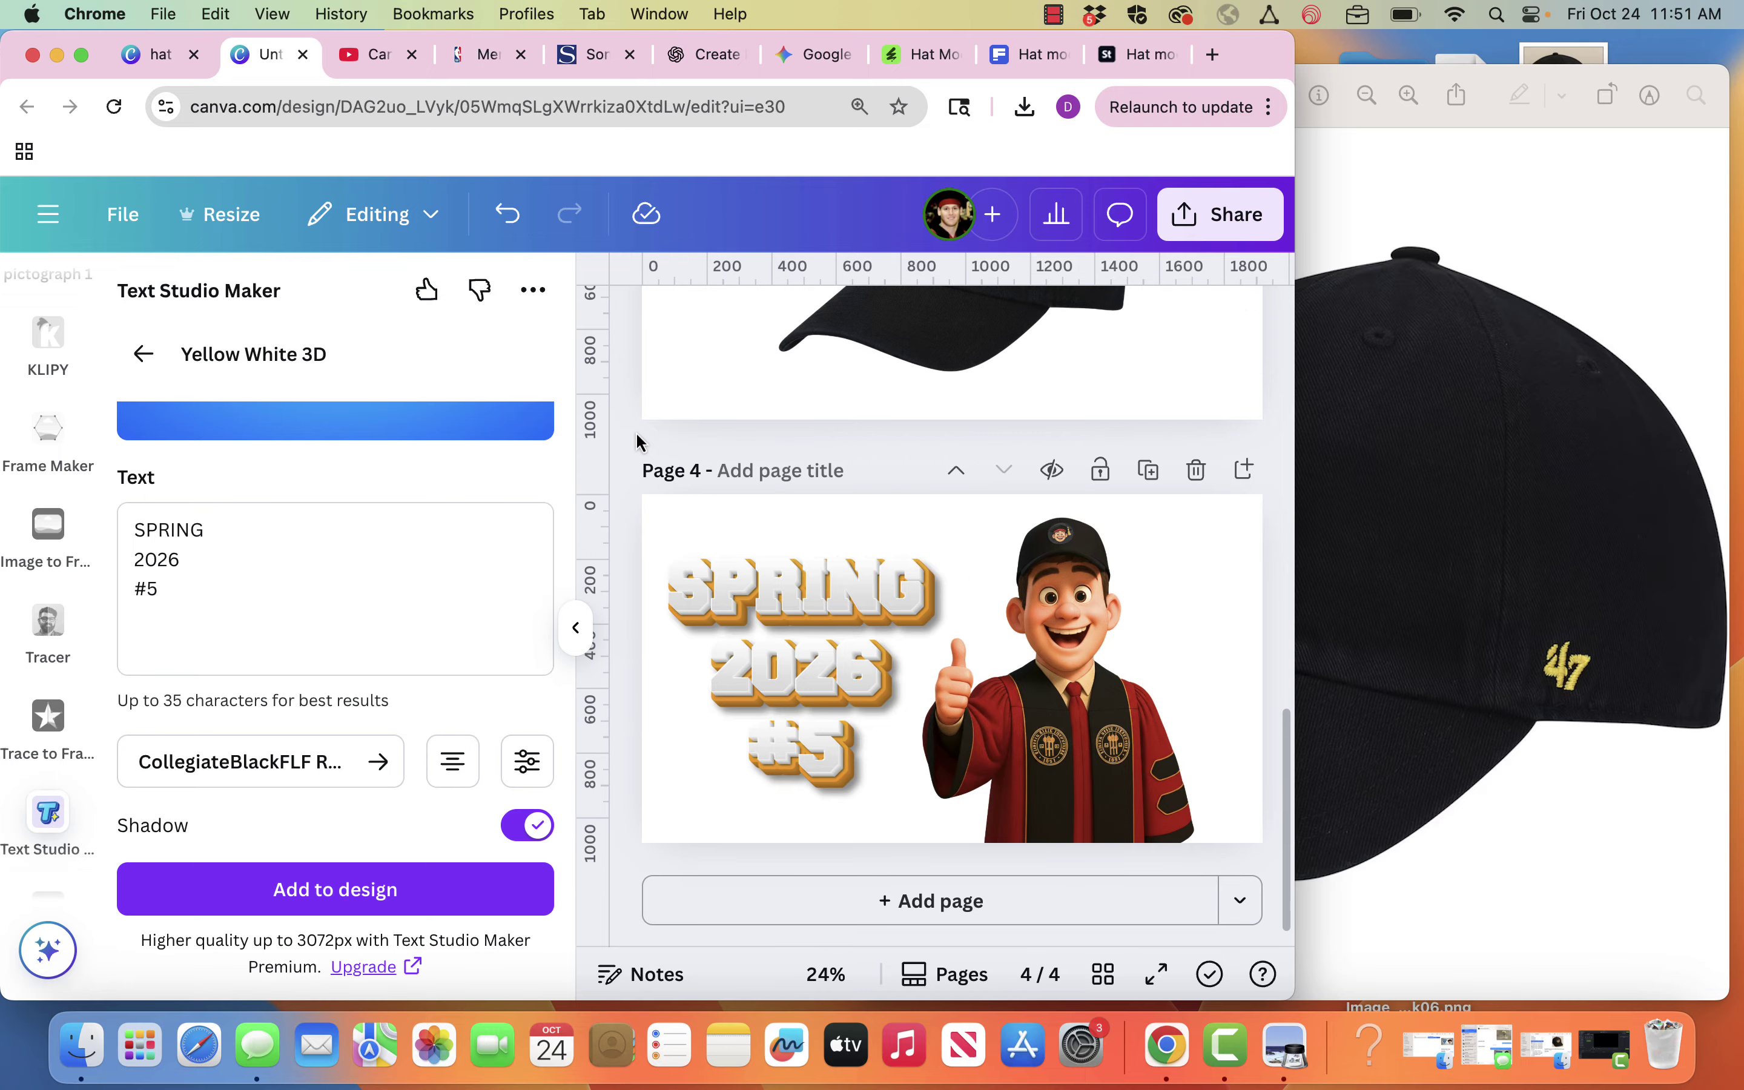
- Search Google in a new tab for "lobo logo sonoma transparent" and save the Sonoma State wolf head logo to the desktop
click(1213, 56)
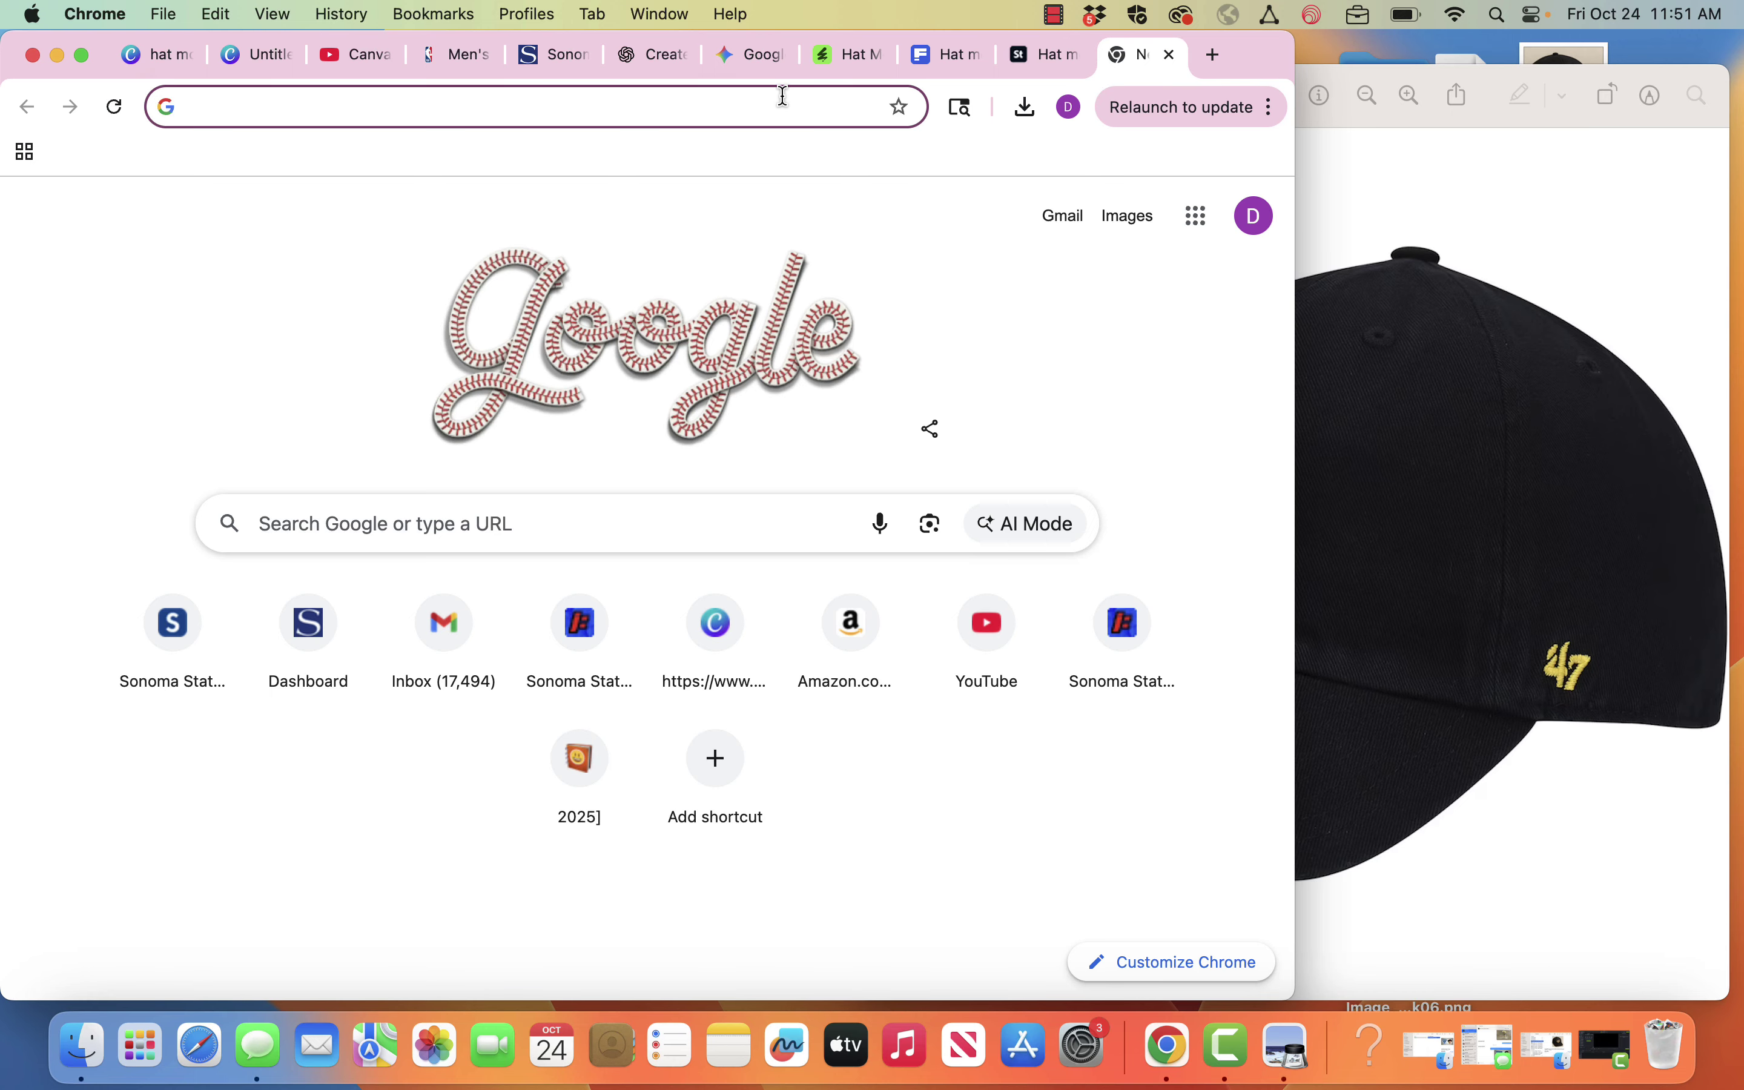
text(lobo lo)
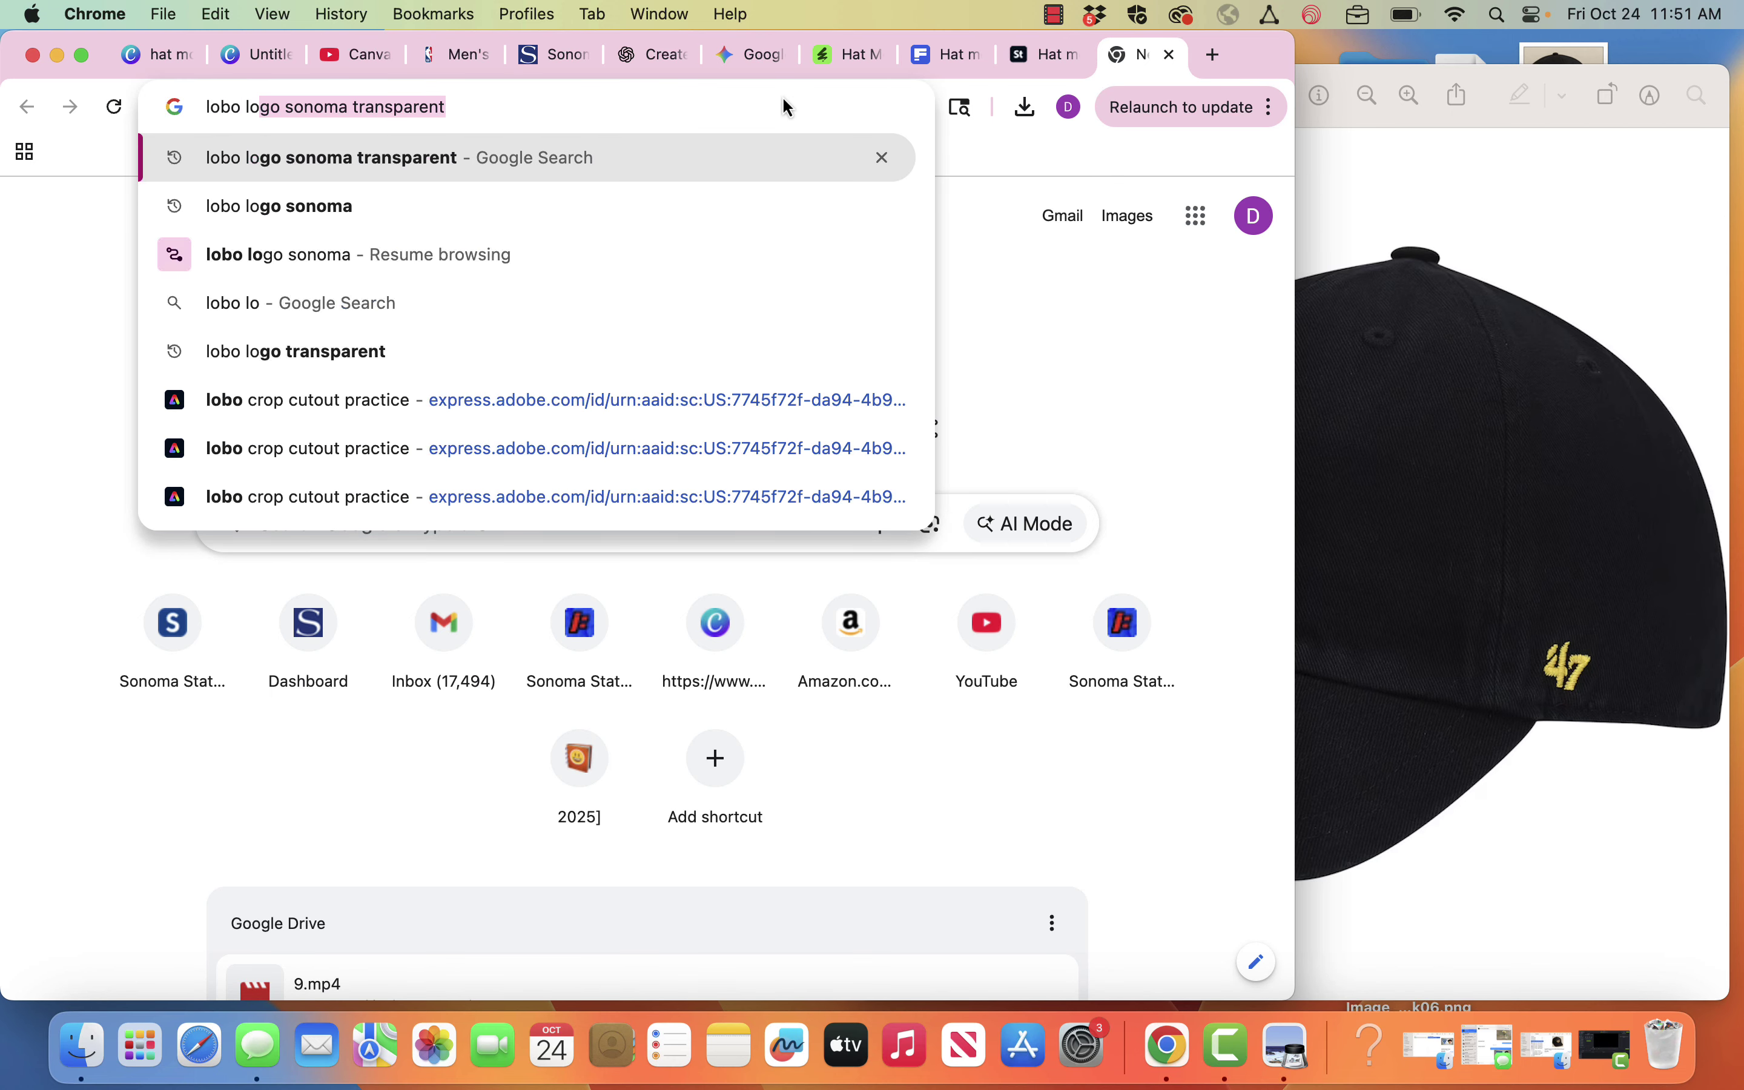
key(Return)
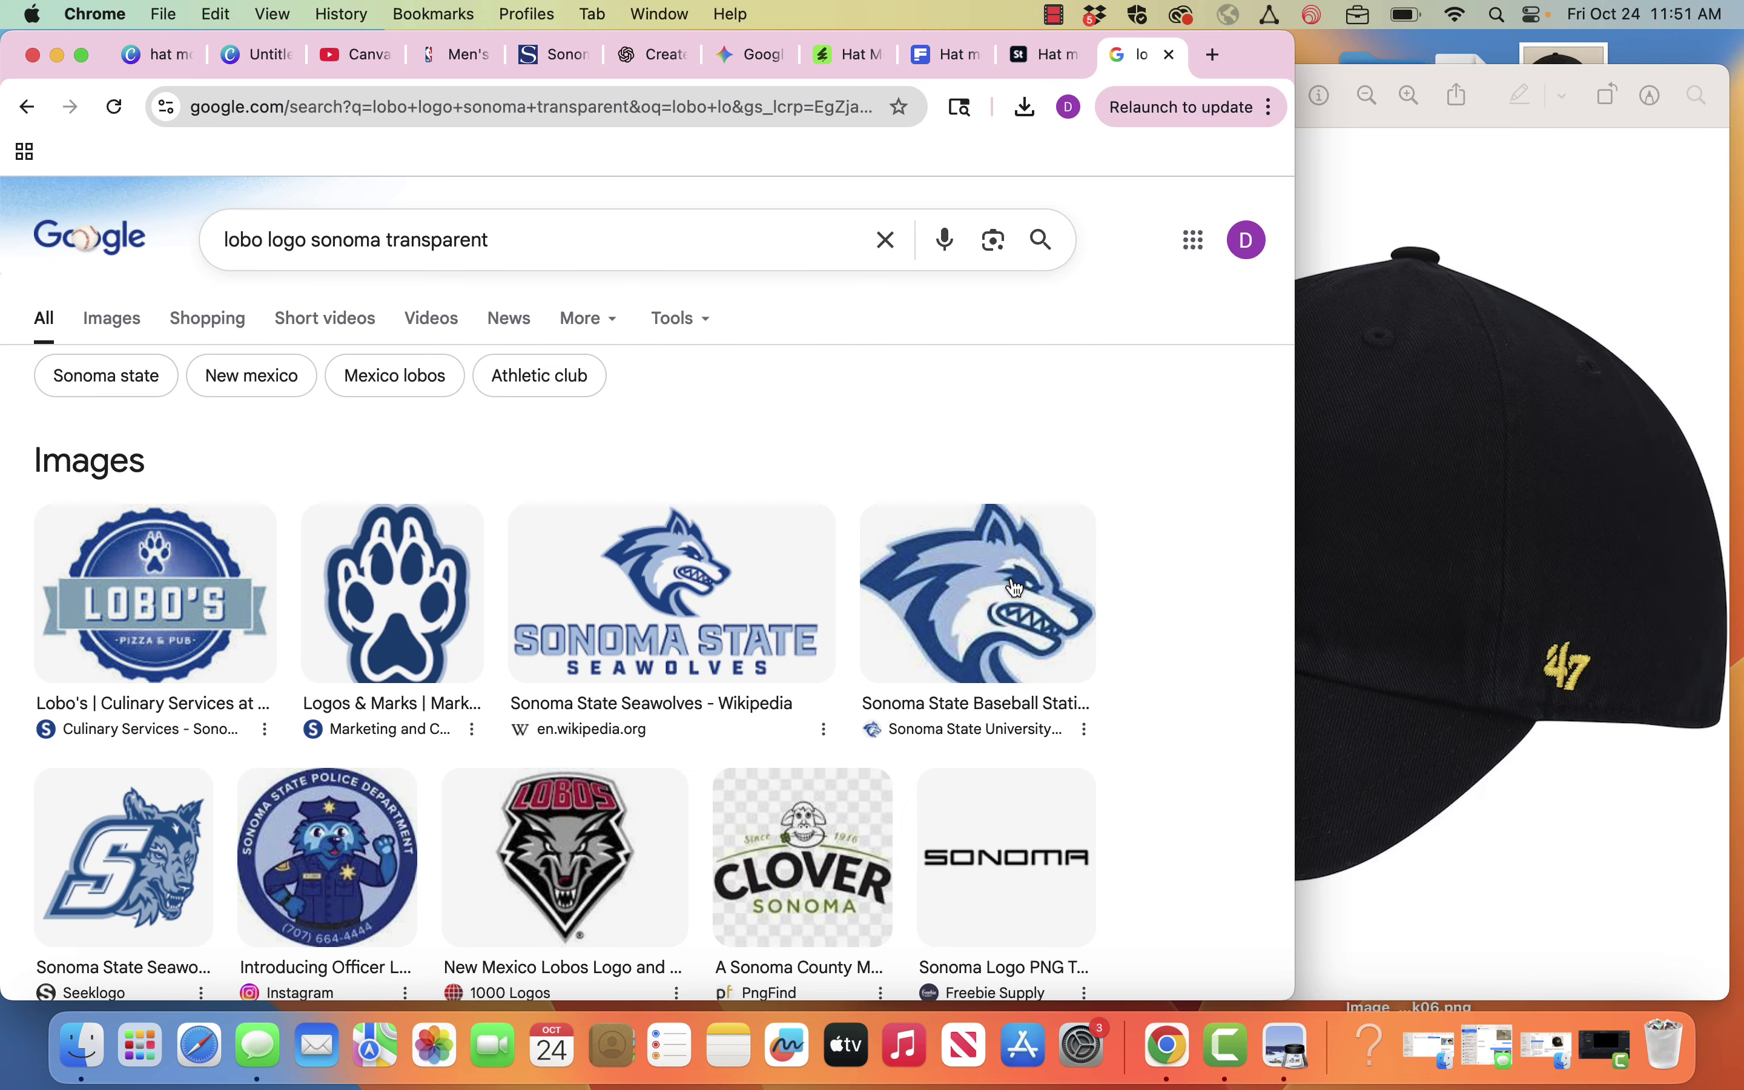
click(1016, 588)
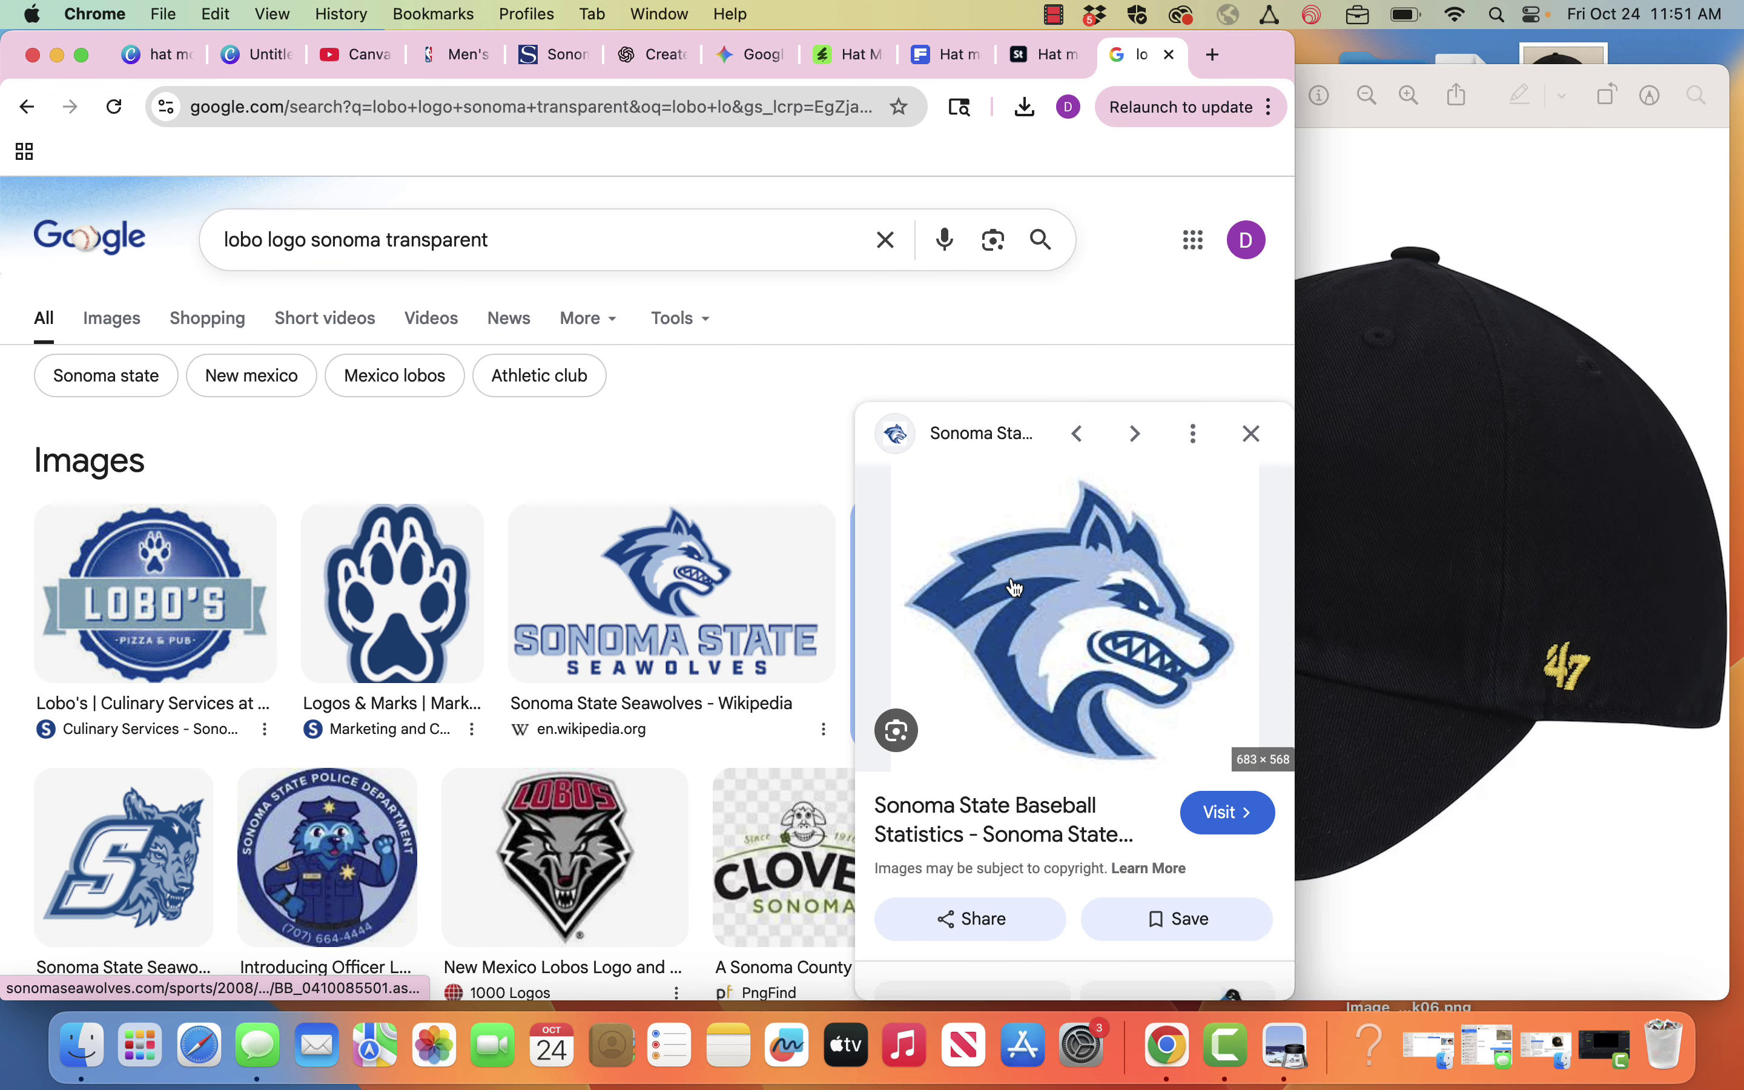
drag(1124, 613, 1654, 60)
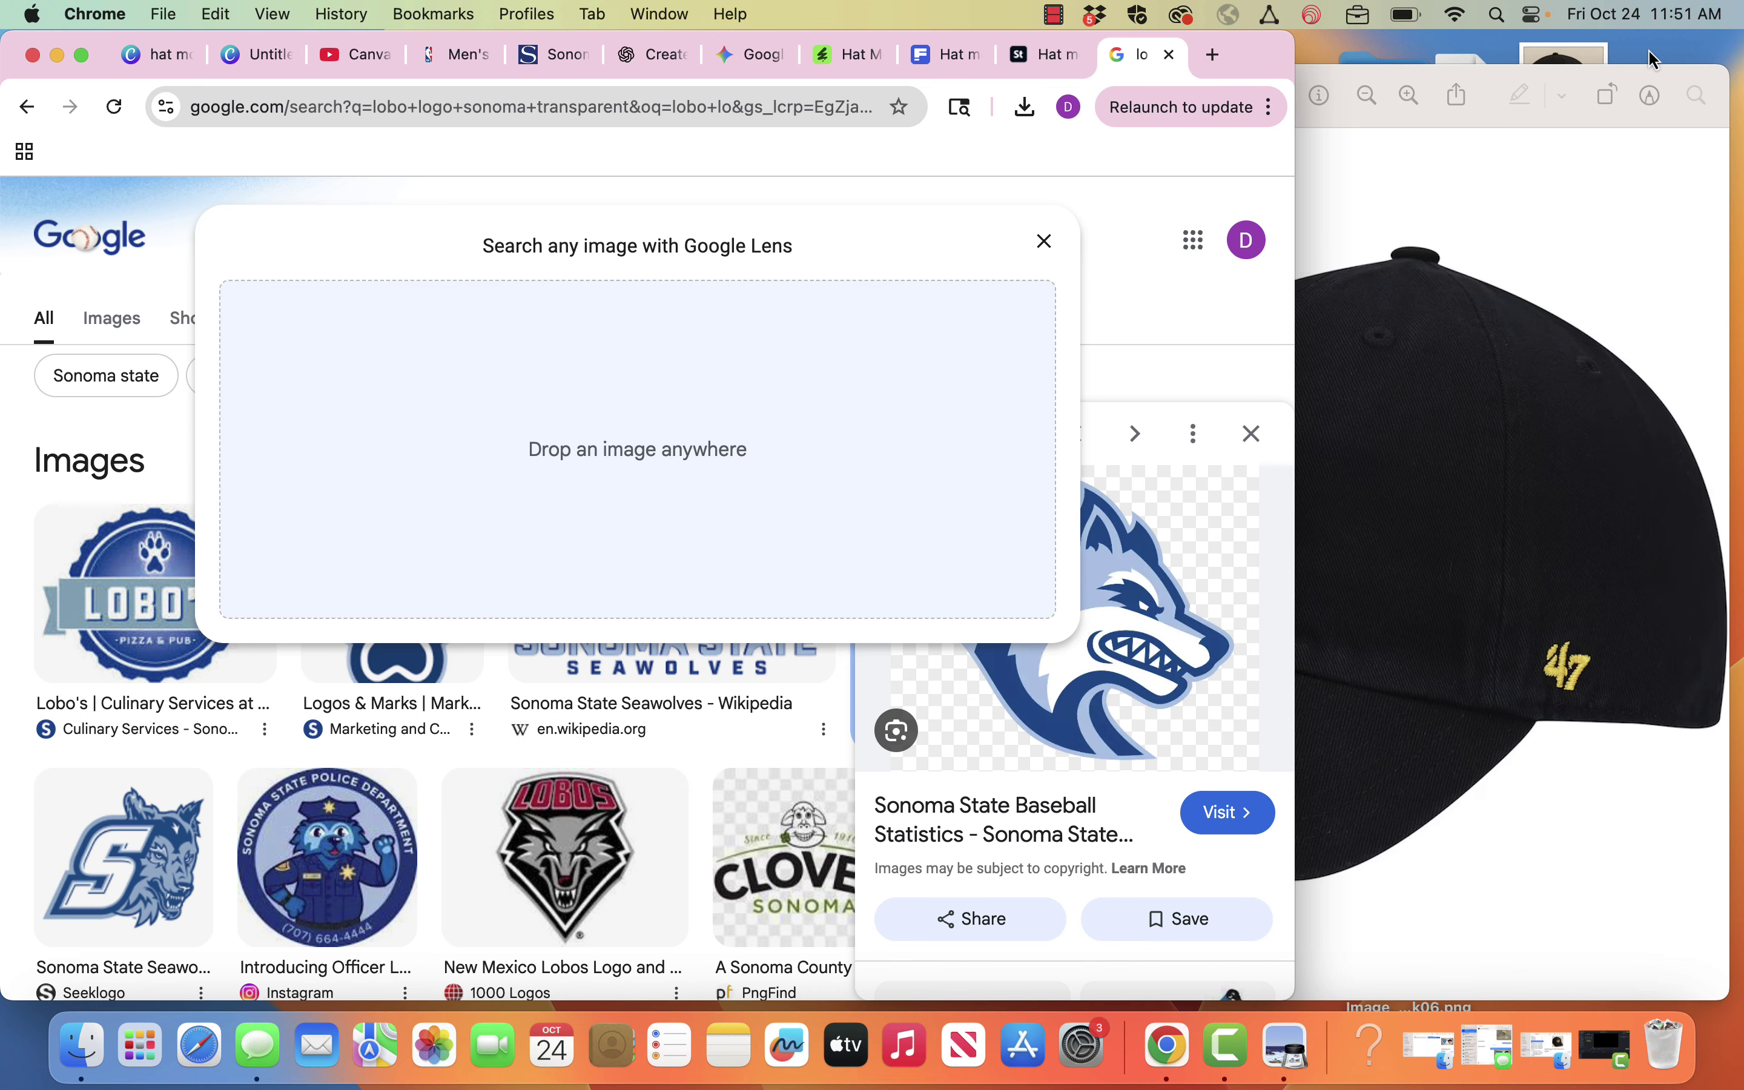
- Return to the Canva design and place the saved wolf head logo from the desktop on page 4
drag(1044, 101, 264, 64)
drag(1224, 37, 576, 628)
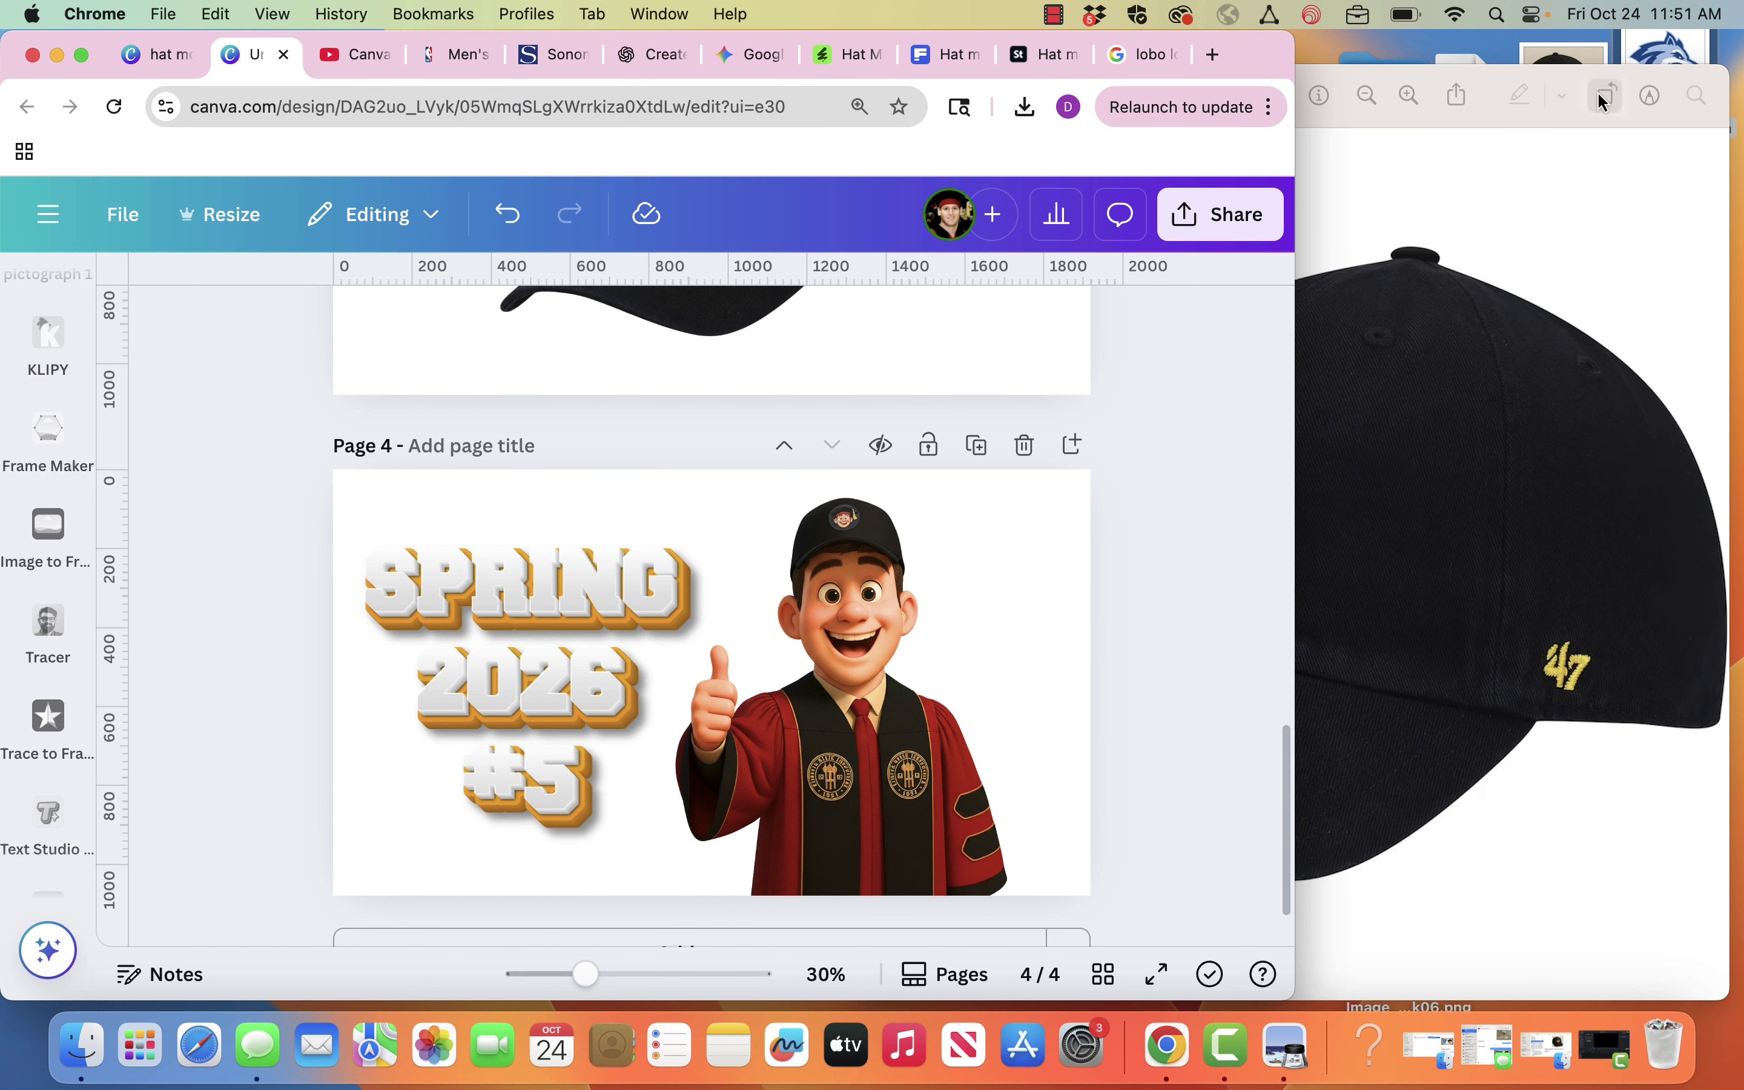
drag(1661, 54, 742, 506)
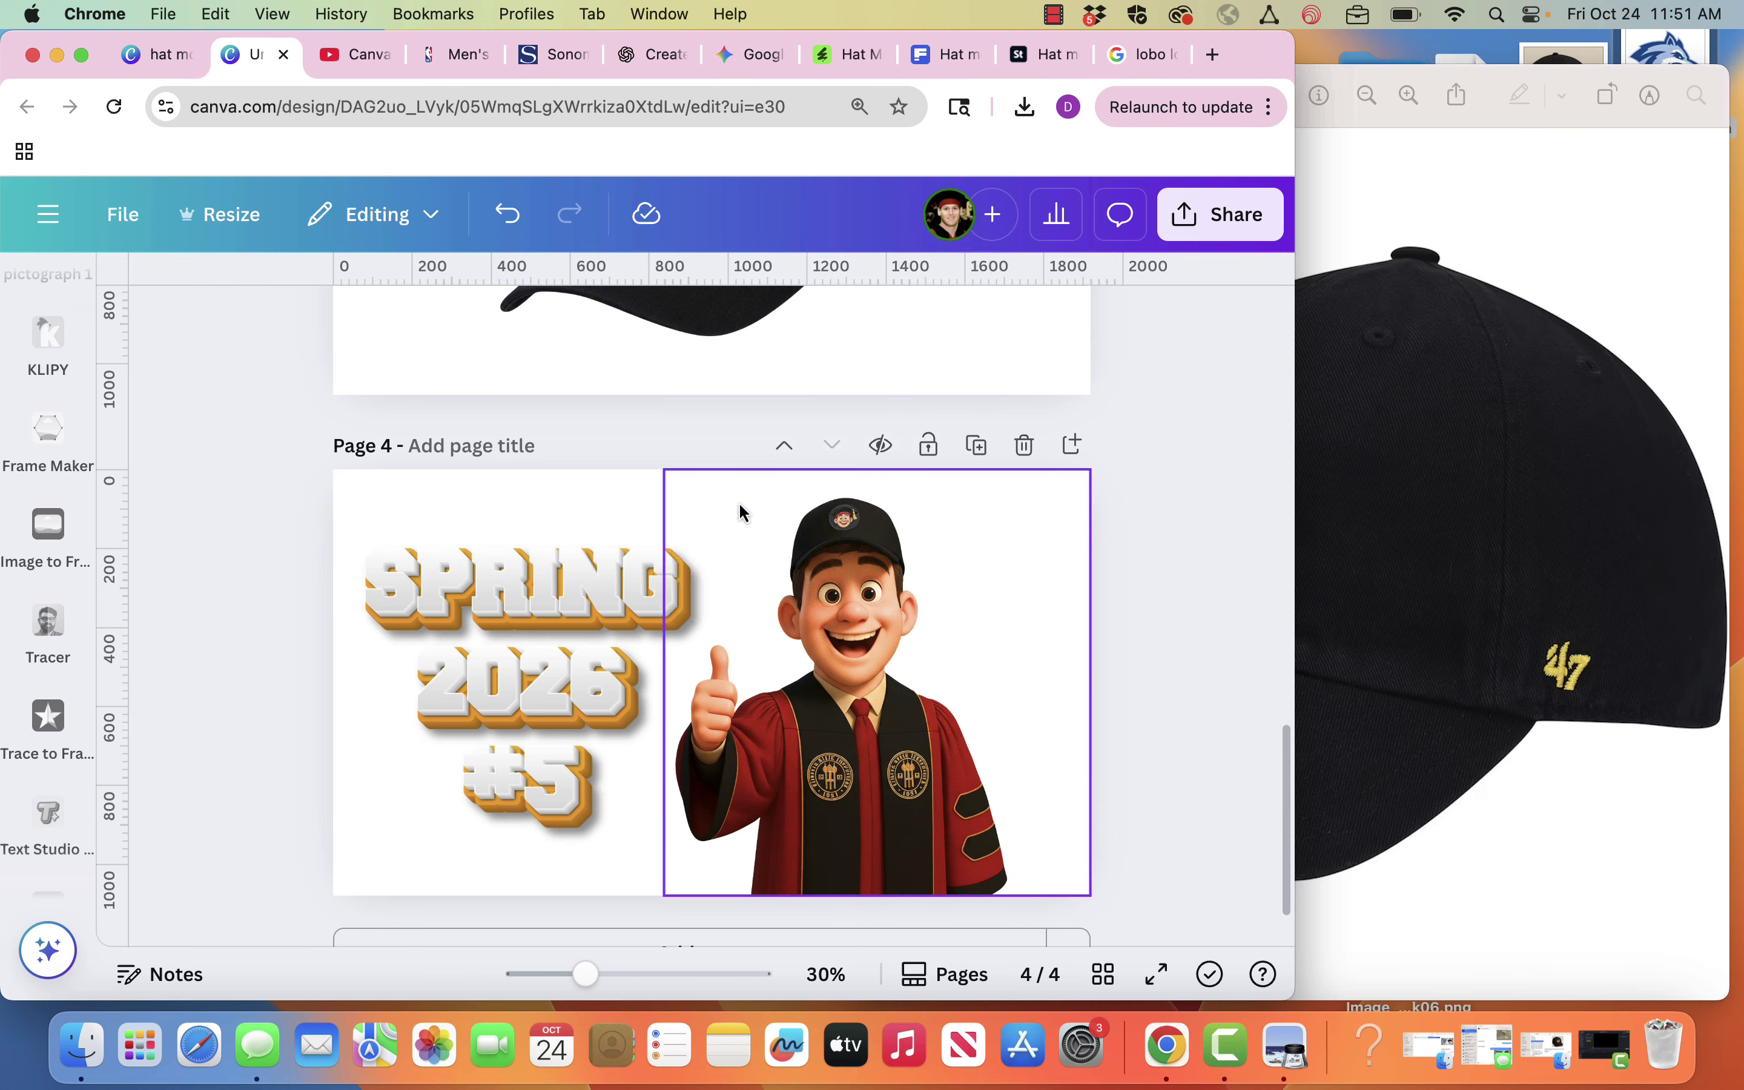
- Apply the Custom Duotone effect to the SPRING 2026 #5 3D text on page 4
click(456, 612)
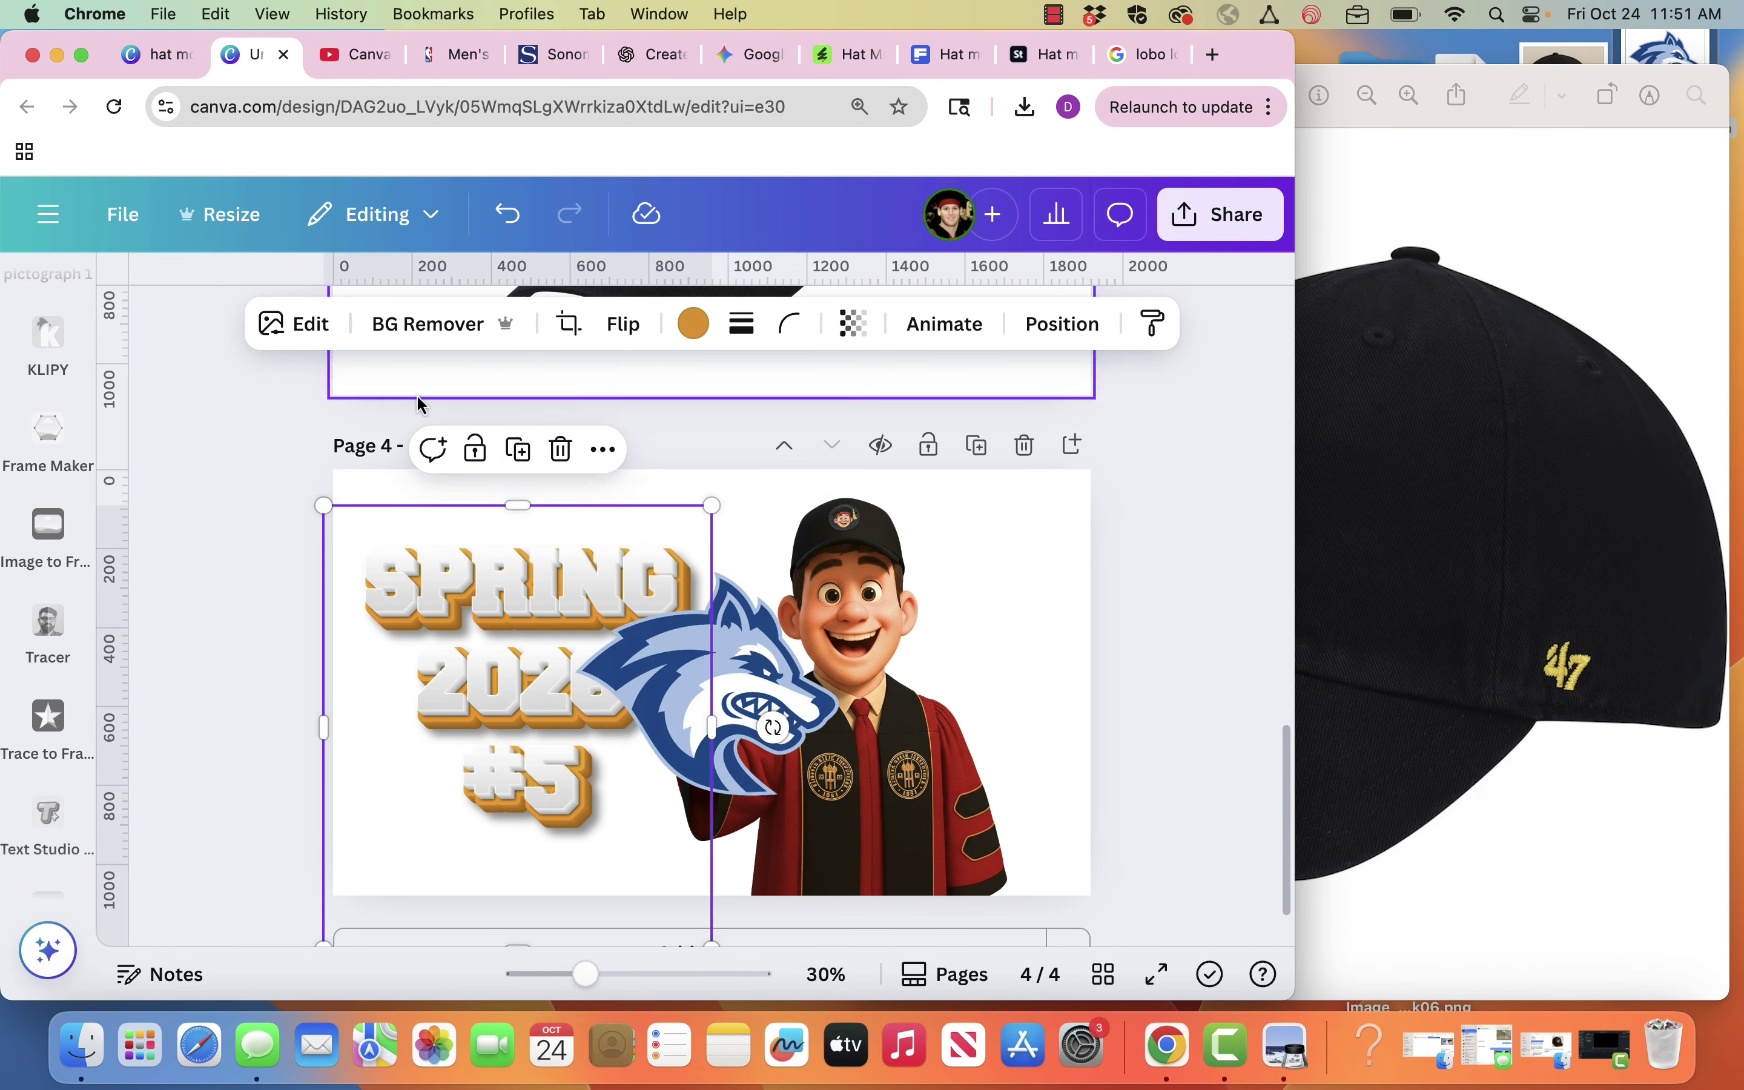
click(310, 335)
scroll(300, 635, down, 5)
scroll(296, 720, down, 3)
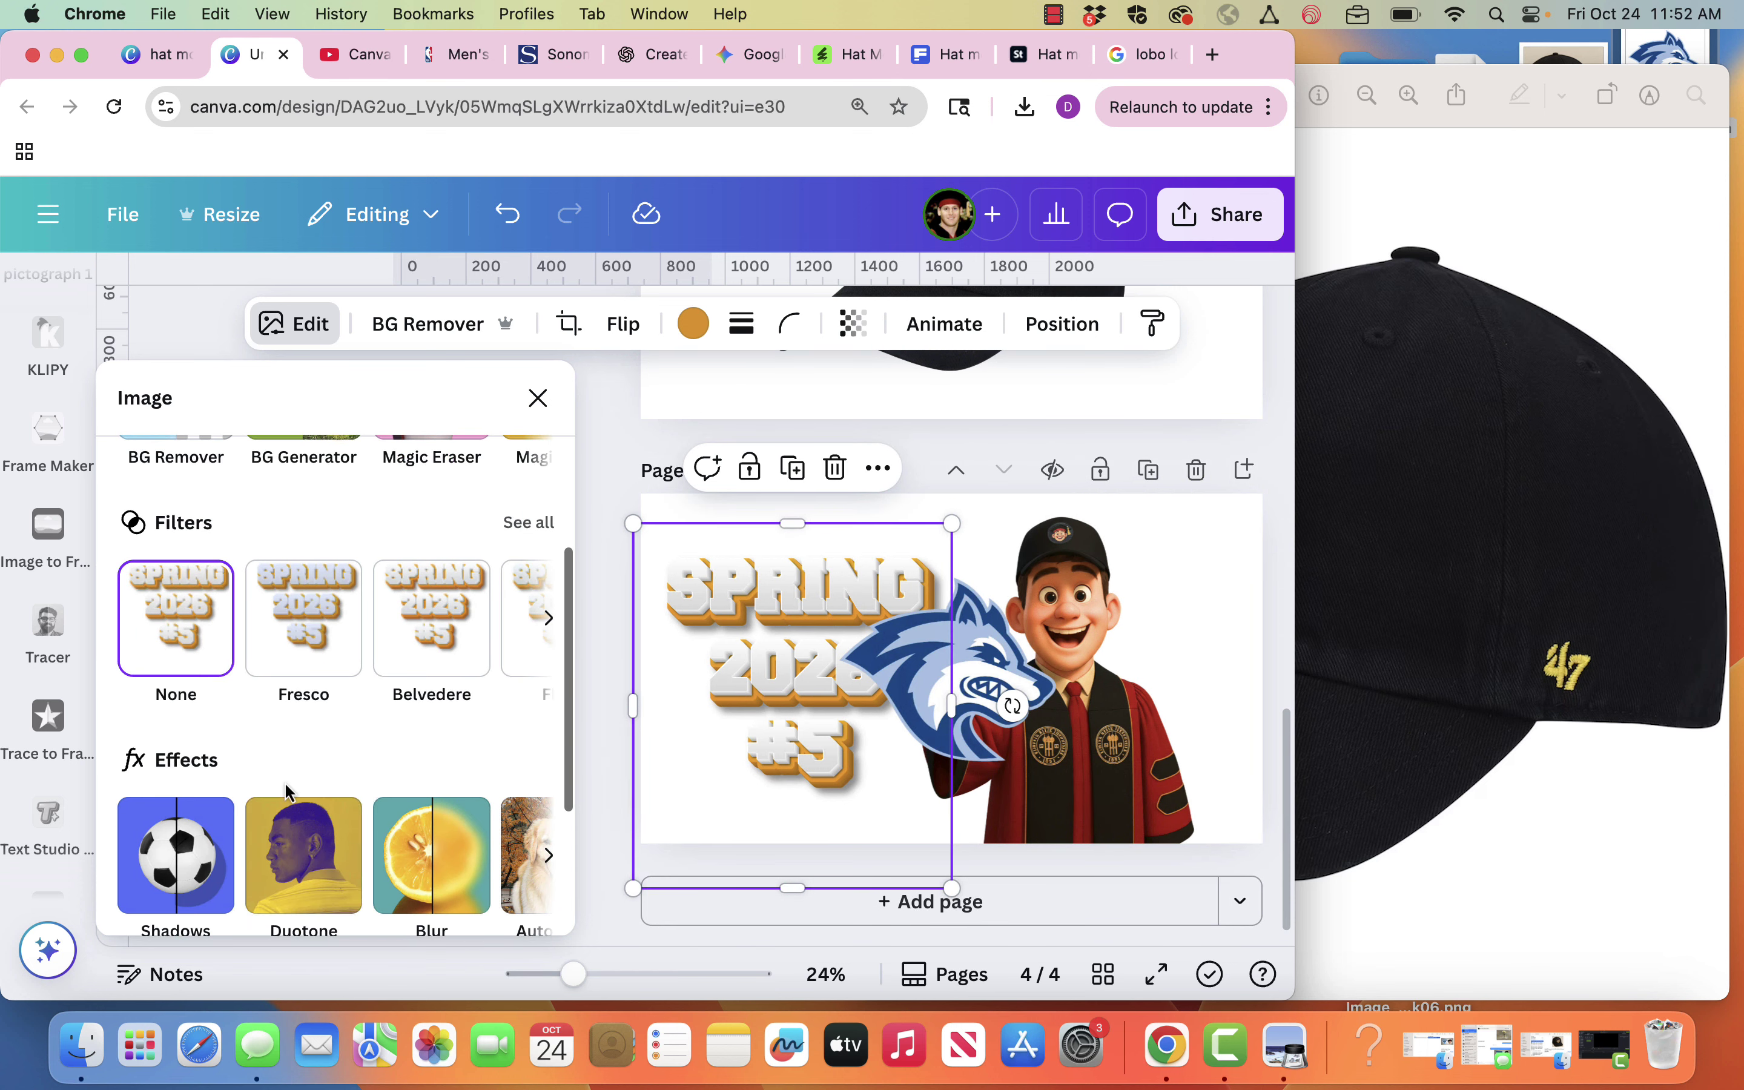
click(306, 850)
click(211, 727)
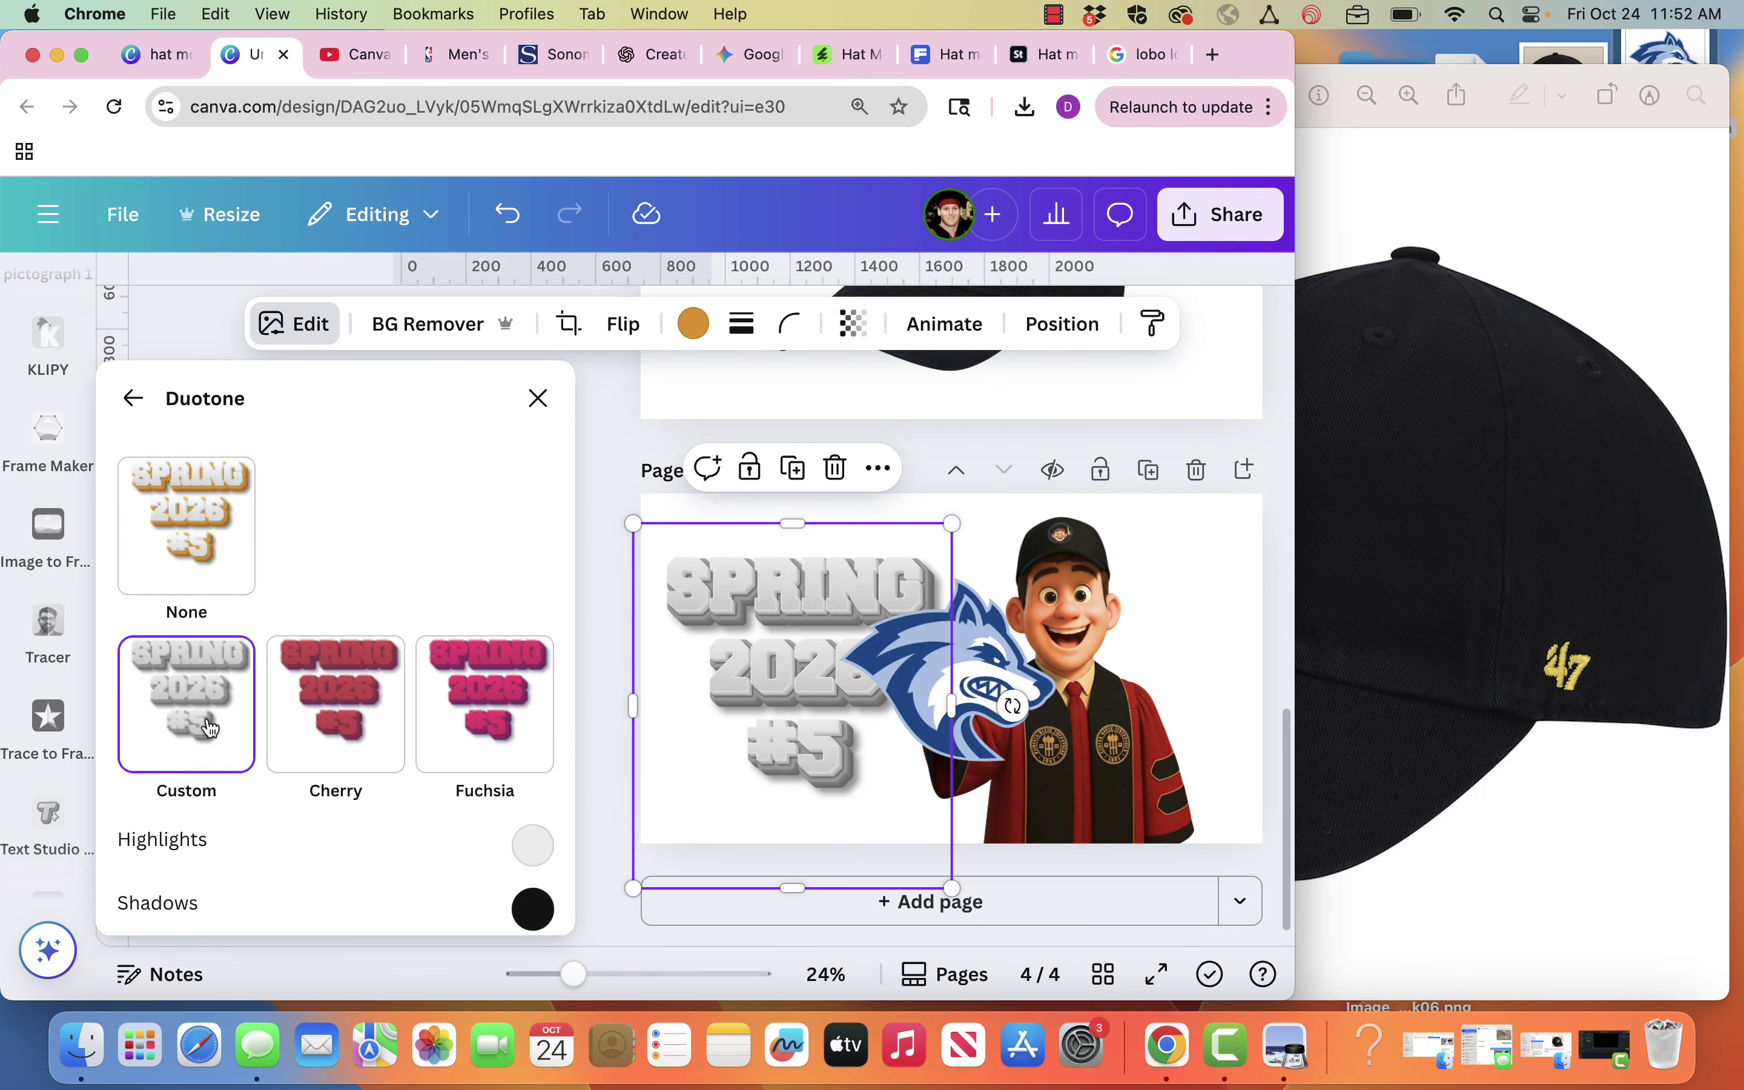
- Set the duotone highlights to the dark blue #084F95 sampled from the wolf logo and the shadows to white #FFFFFF
click(532, 843)
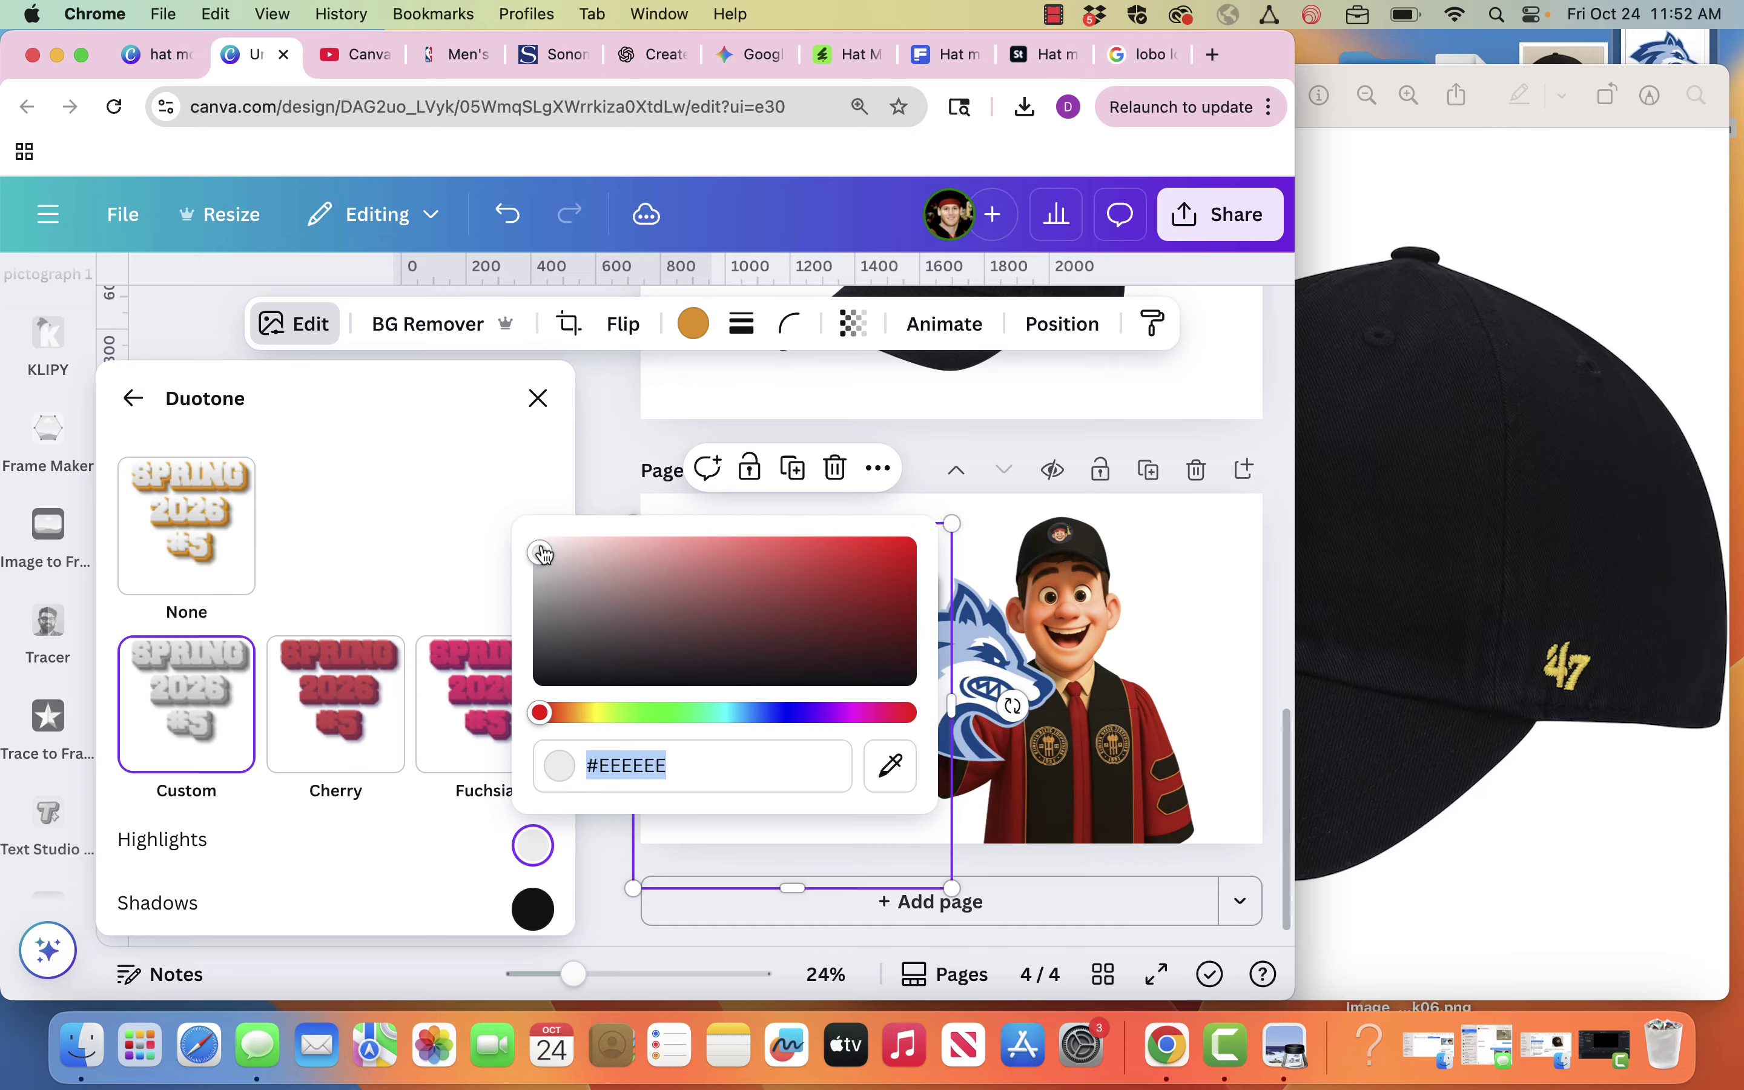
click(890, 765)
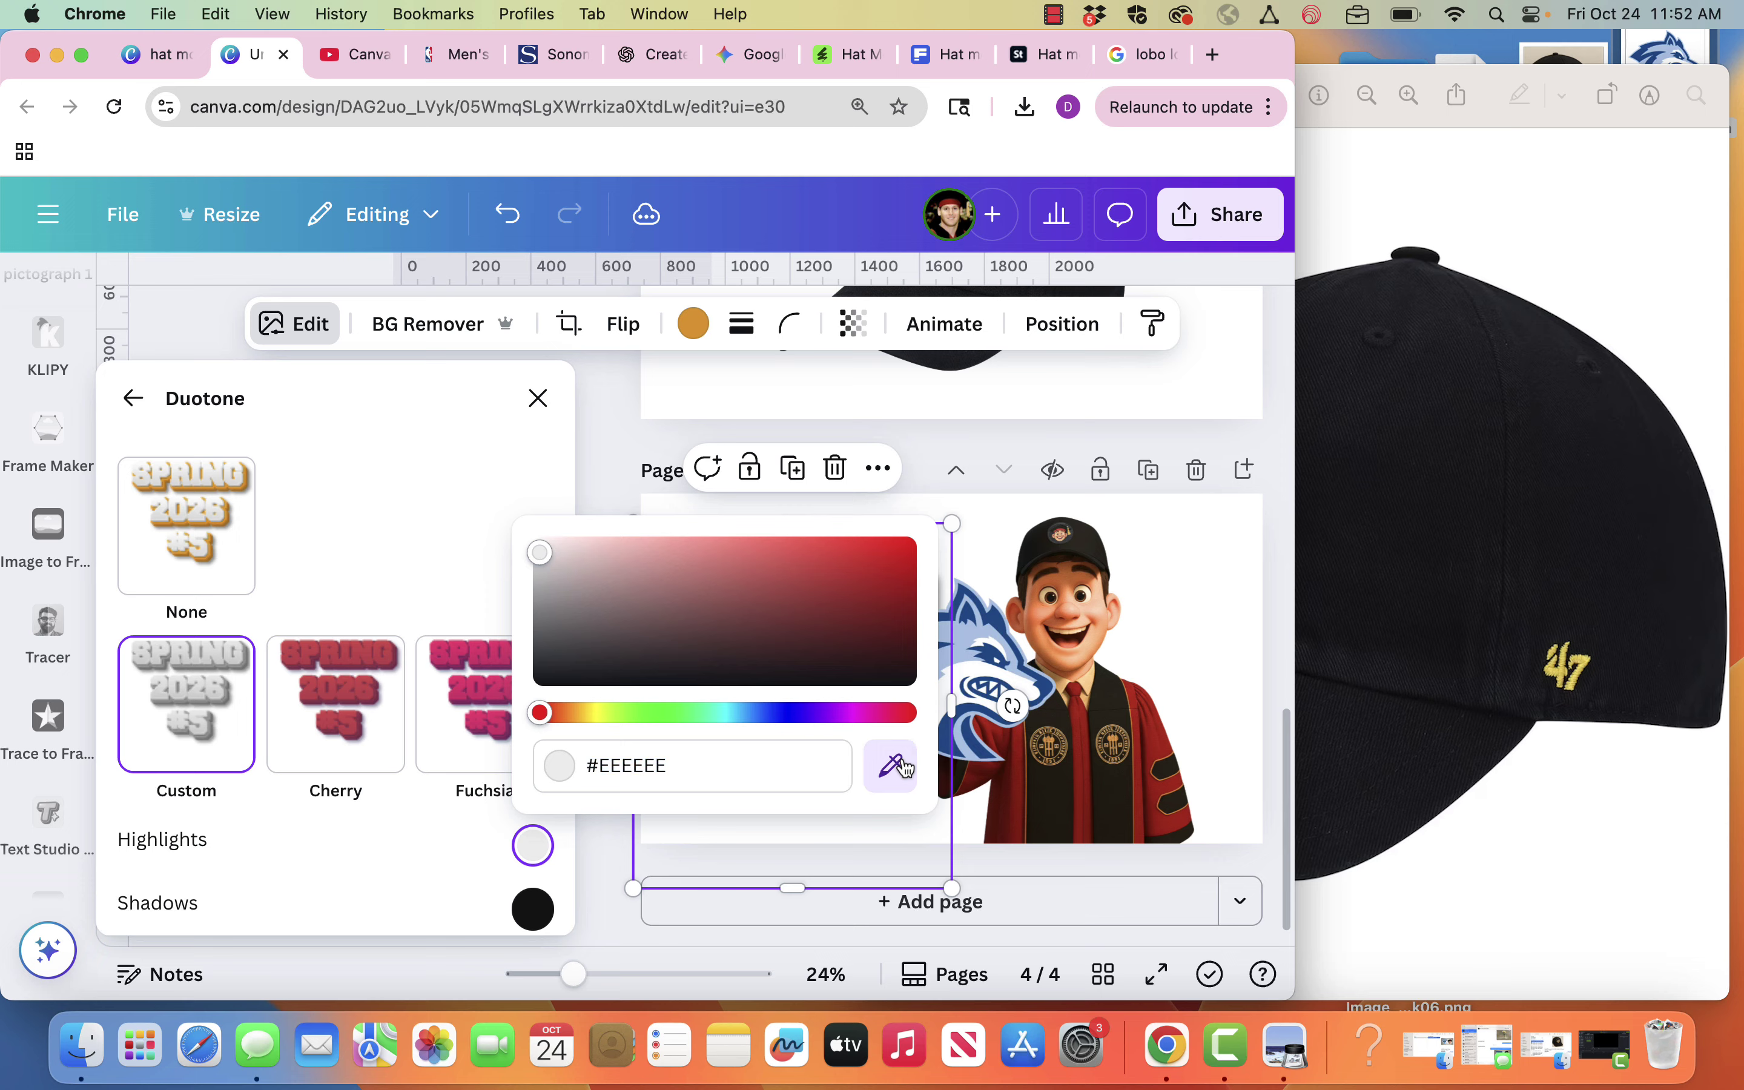
click(977, 692)
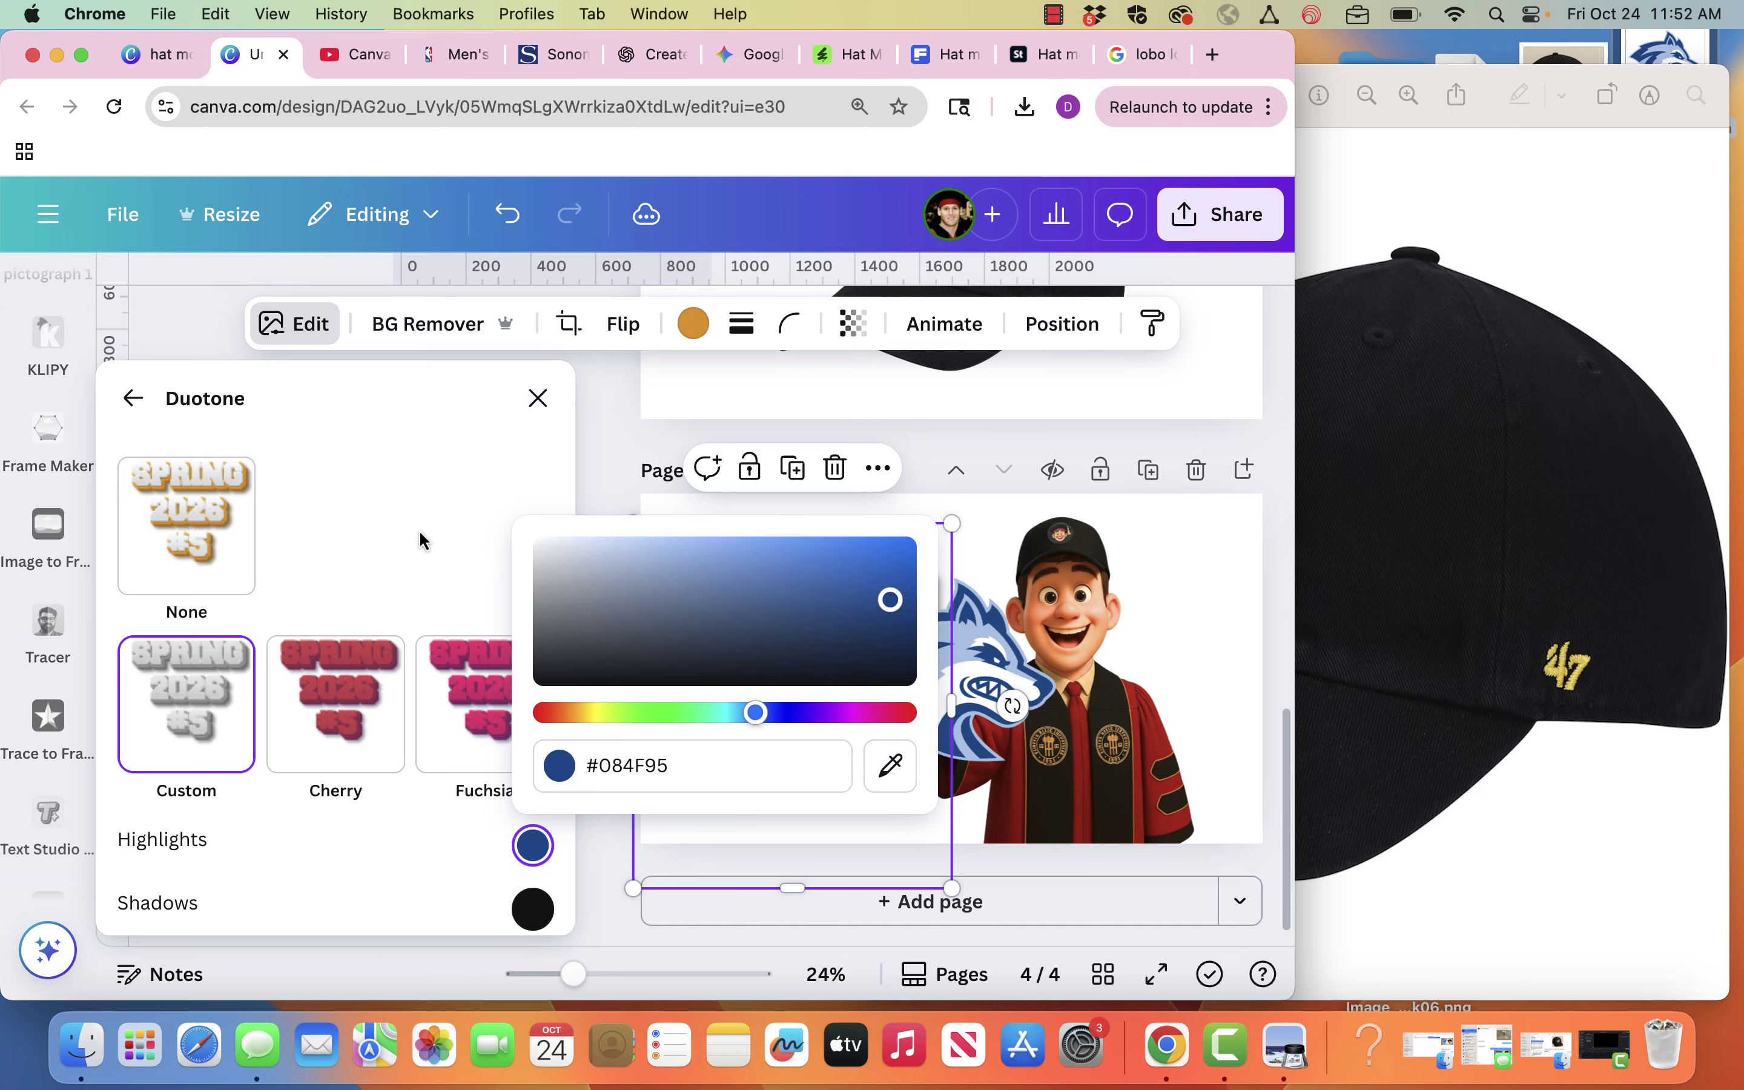
click(532, 908)
drag(557, 647, 522, 595)
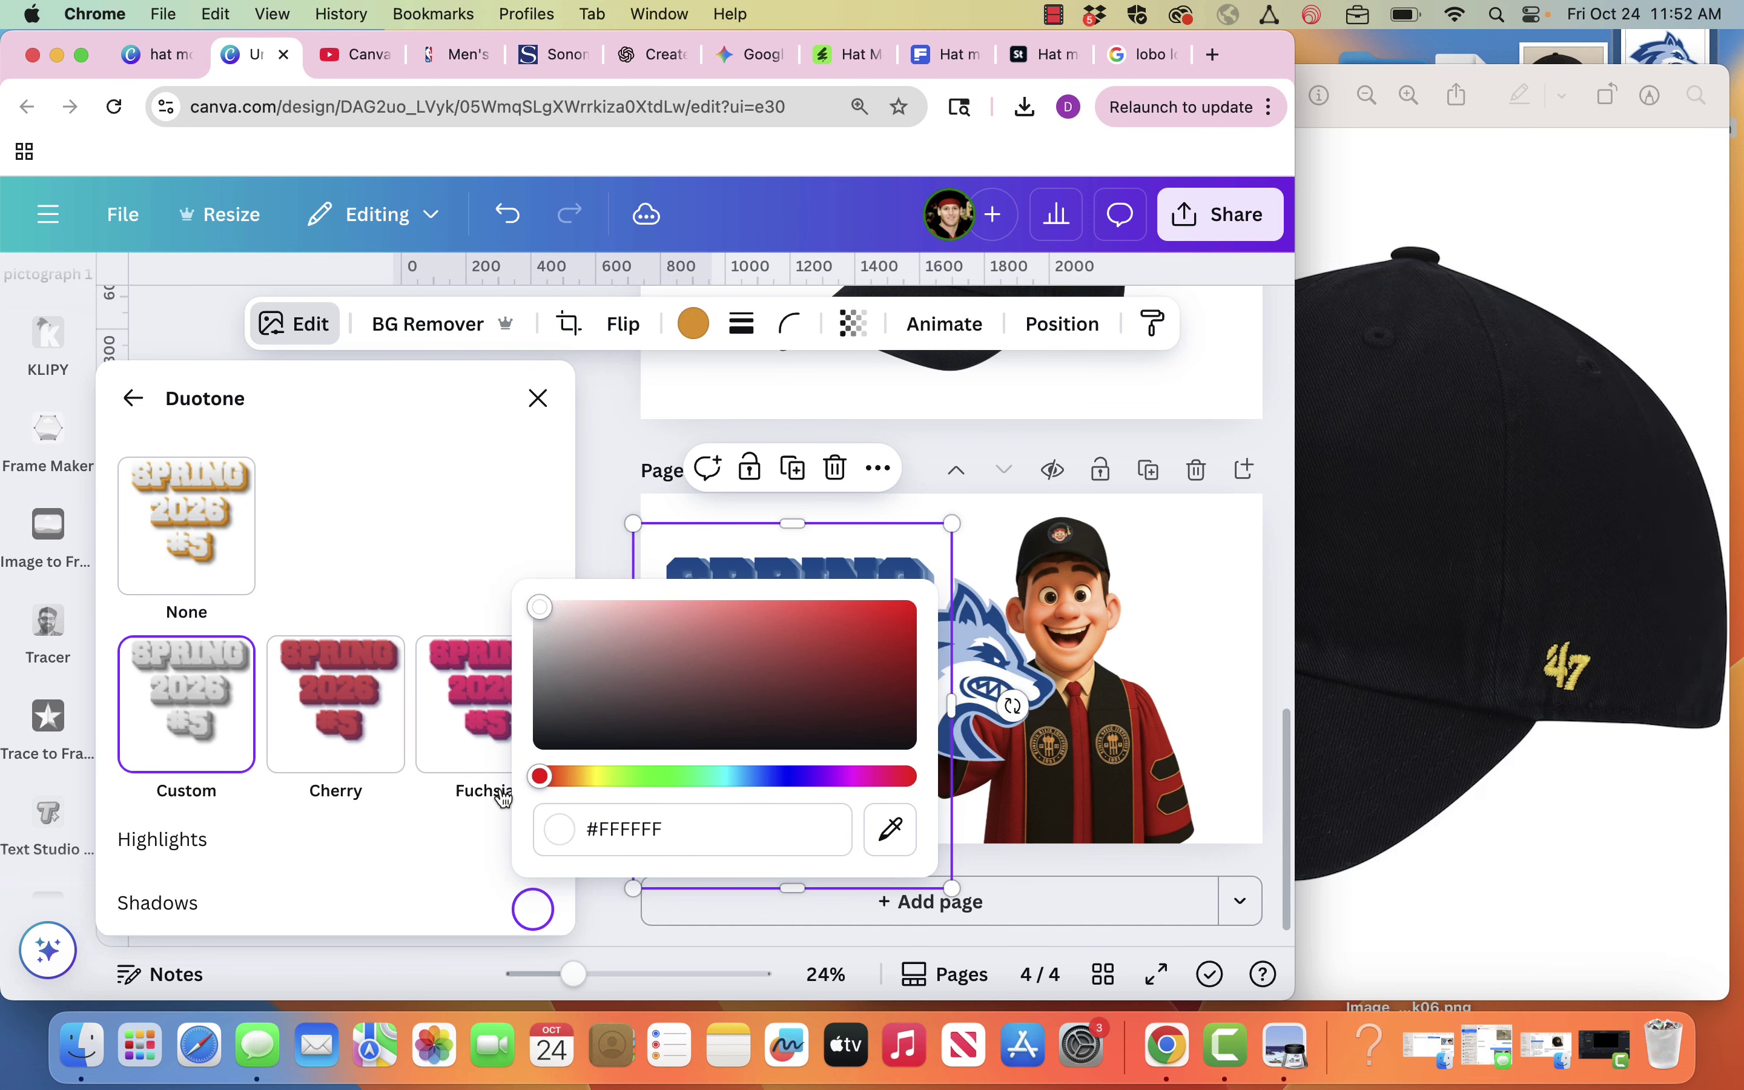
click(469, 807)
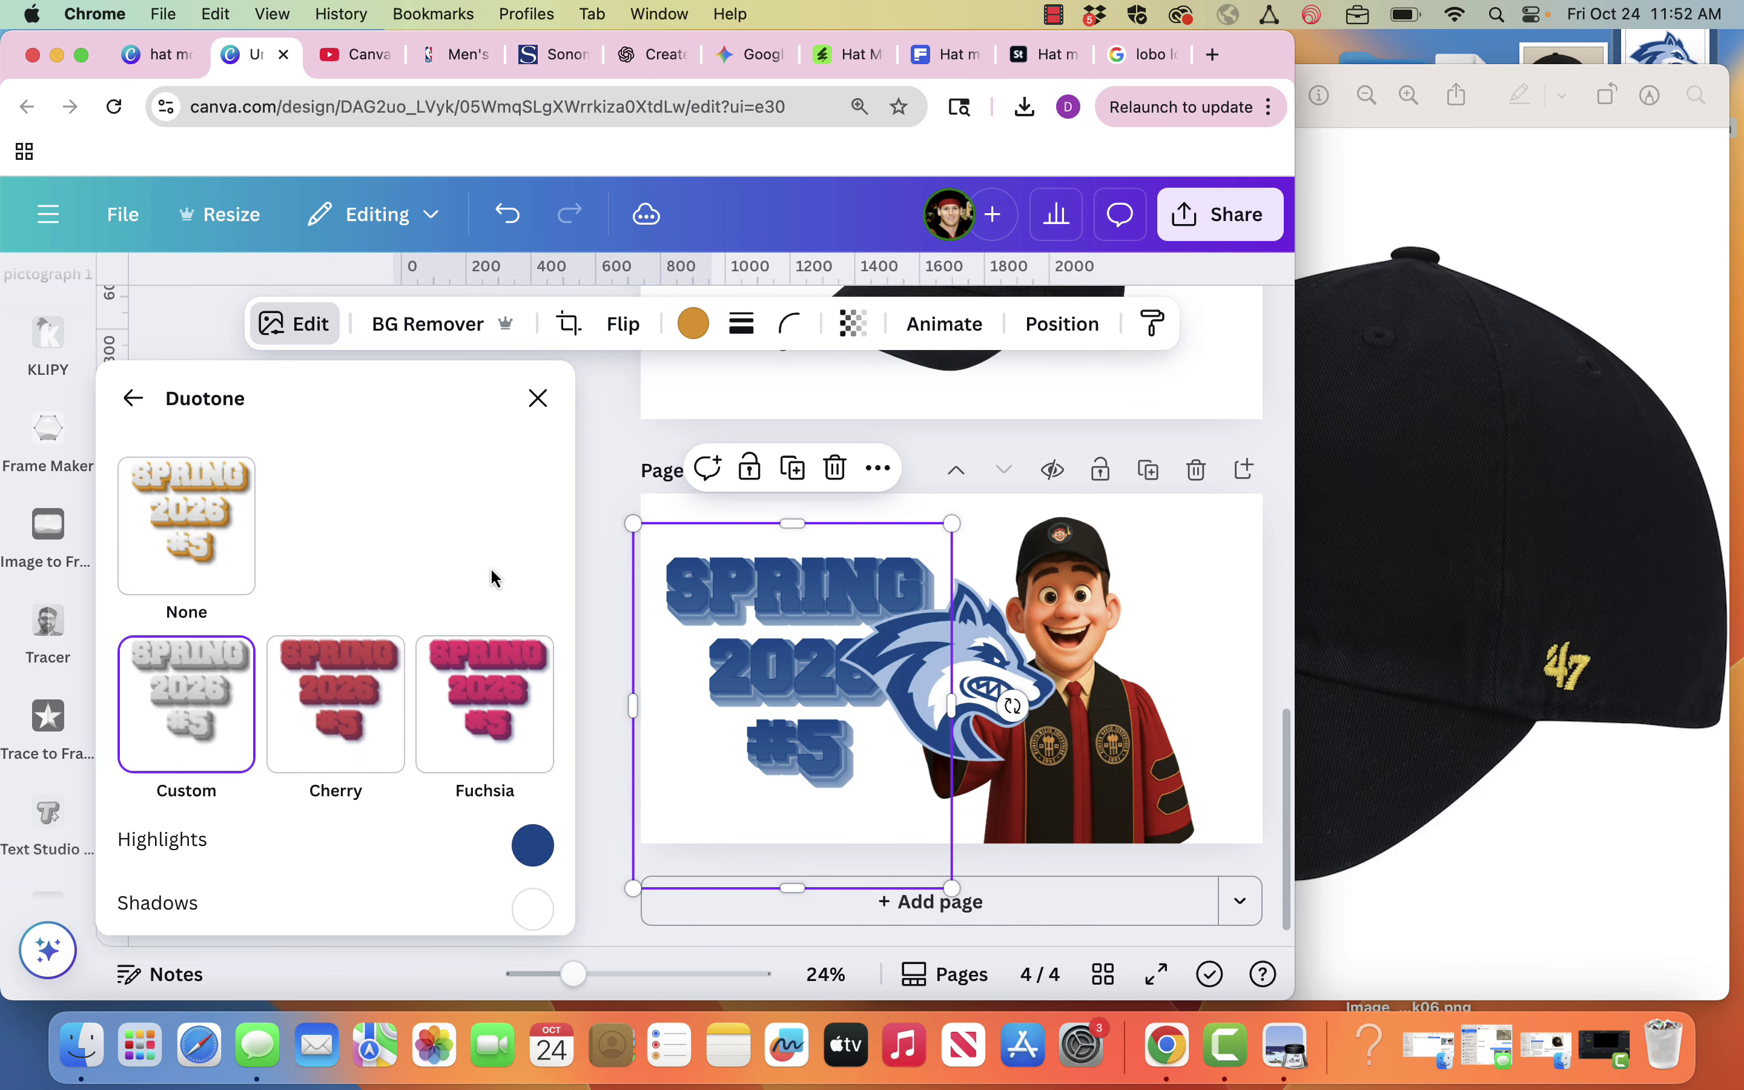
scroll(390, 817, down, 10)
scroll(389, 825, up, 10)
click(126, 401)
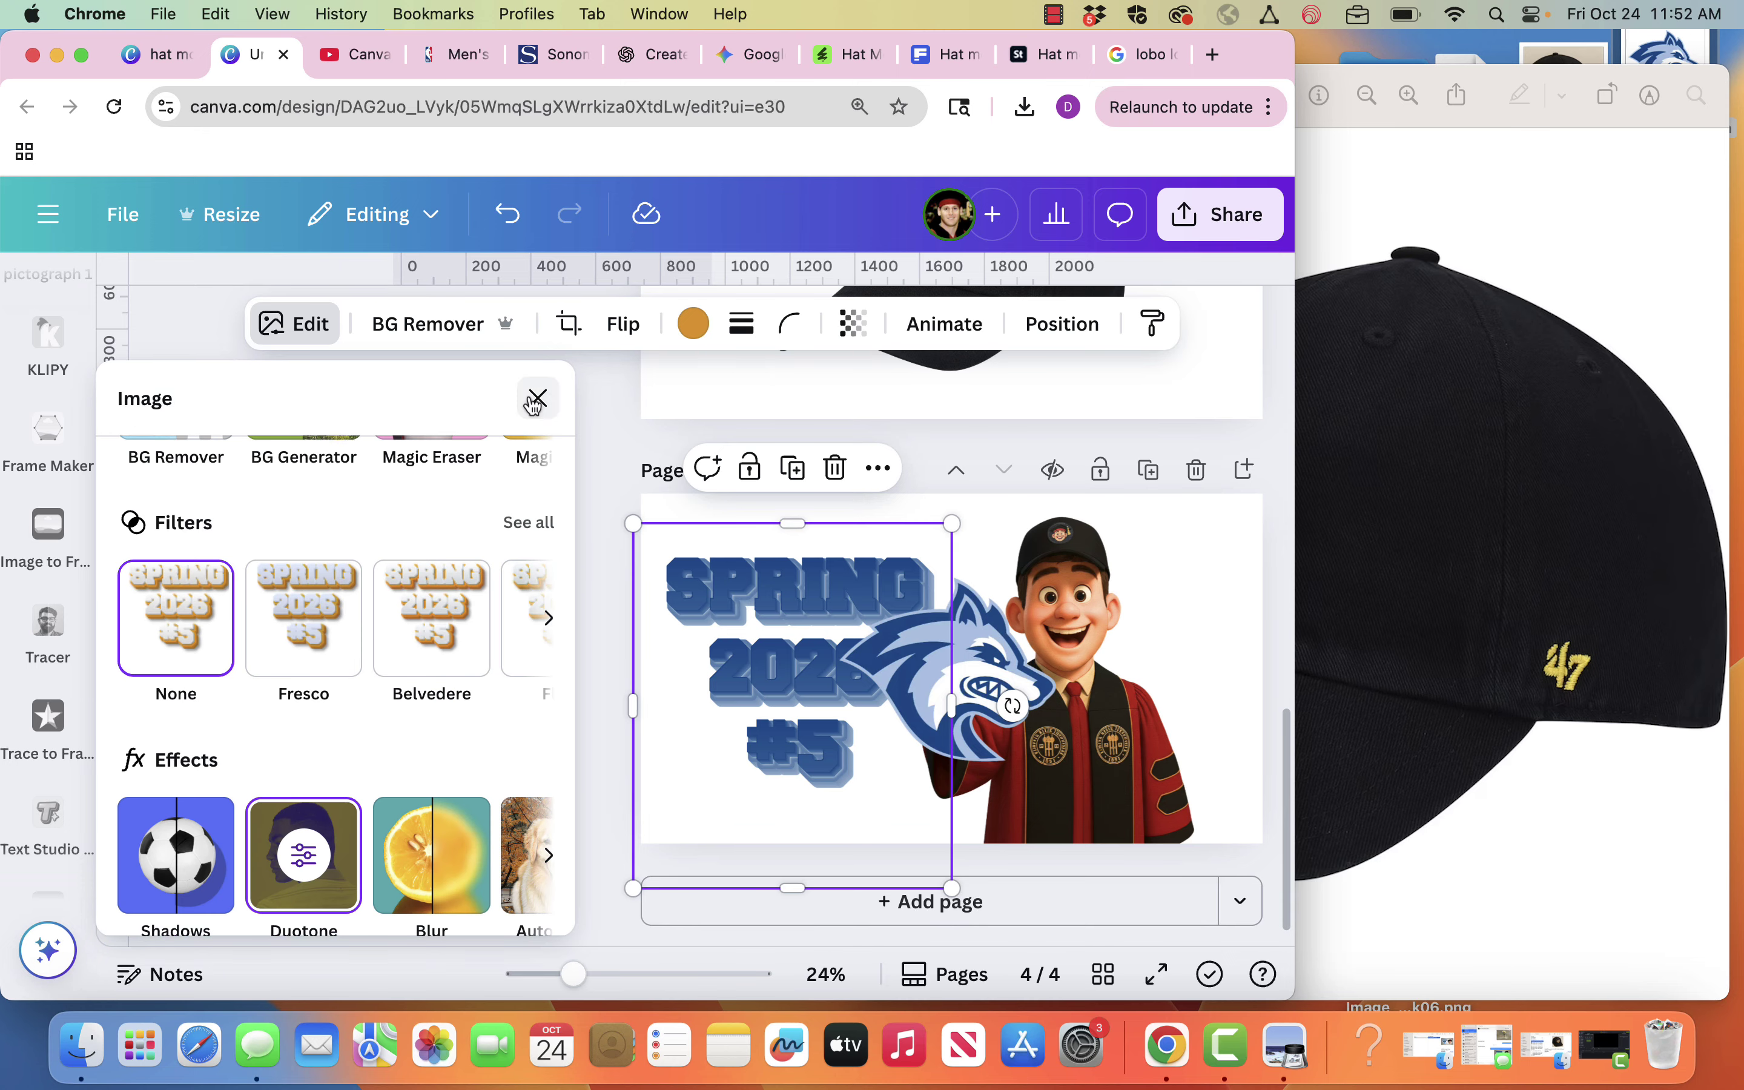
- Raise the 3D text image's Sharpness and Clarity adjustments to 100 each
scroll(169, 595, up, 5)
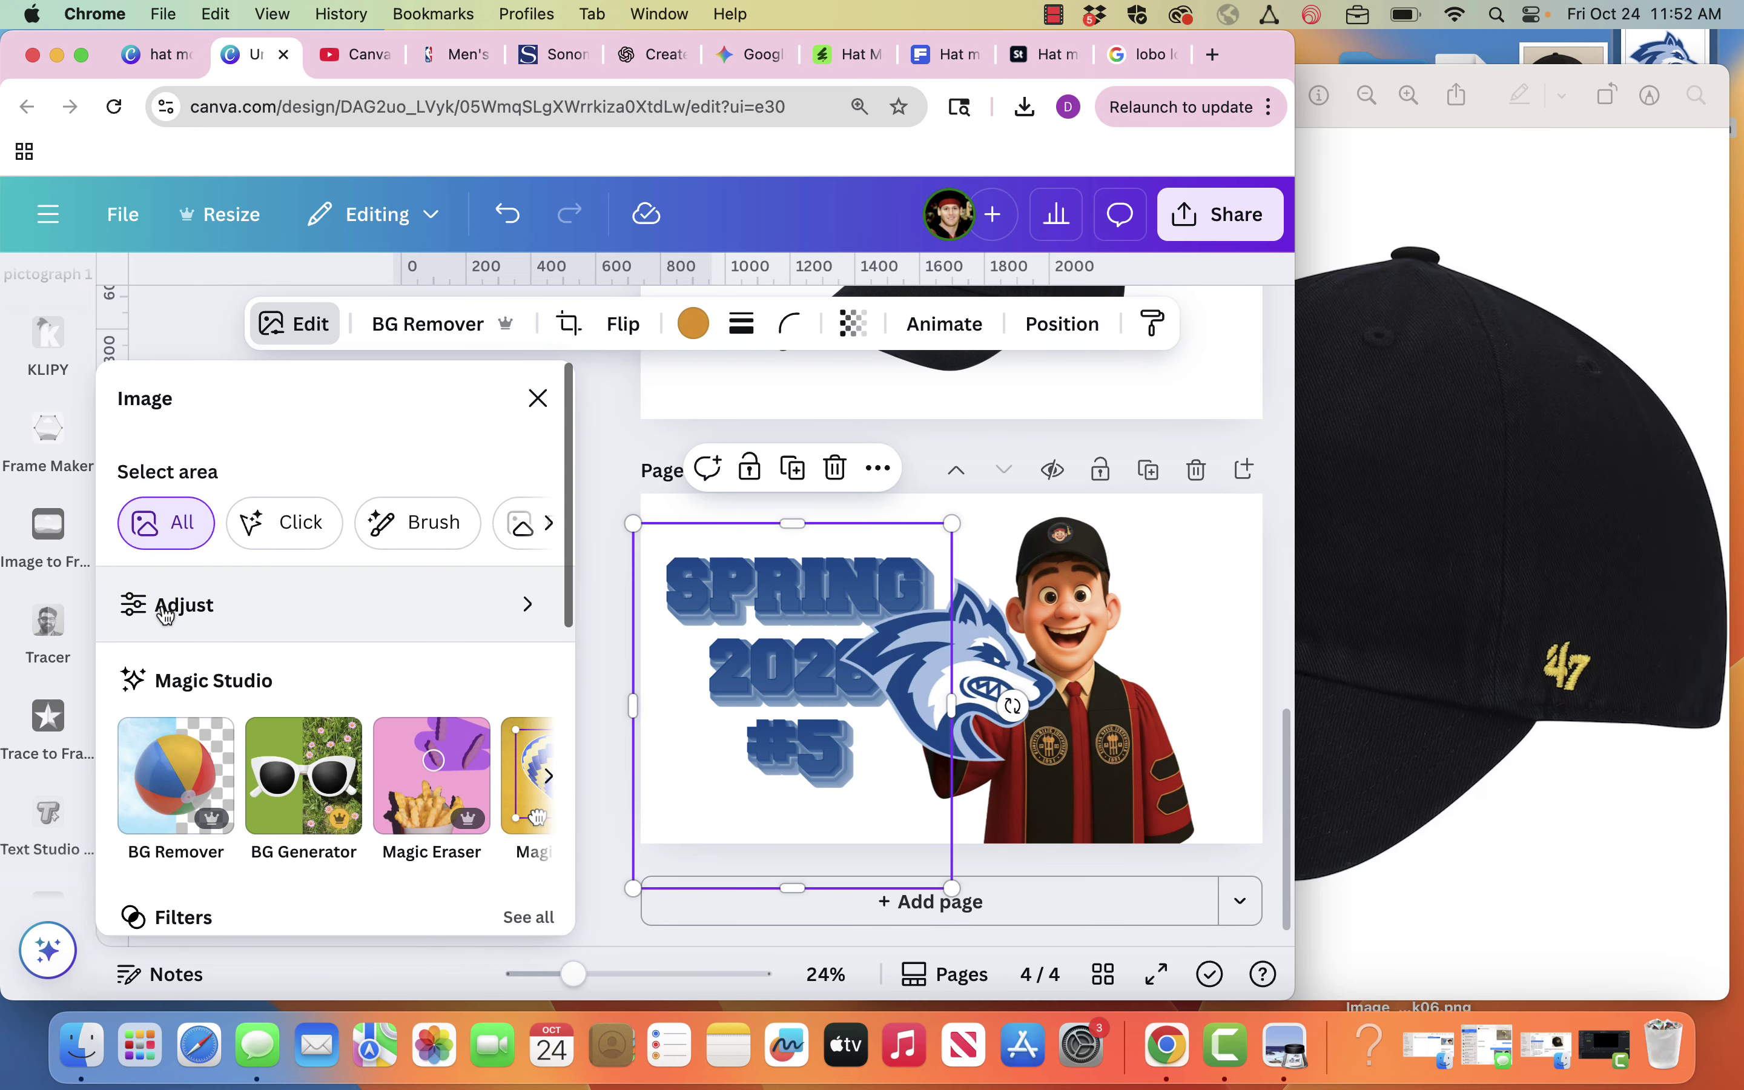
click(168, 591)
scroll(292, 728, down, 15)
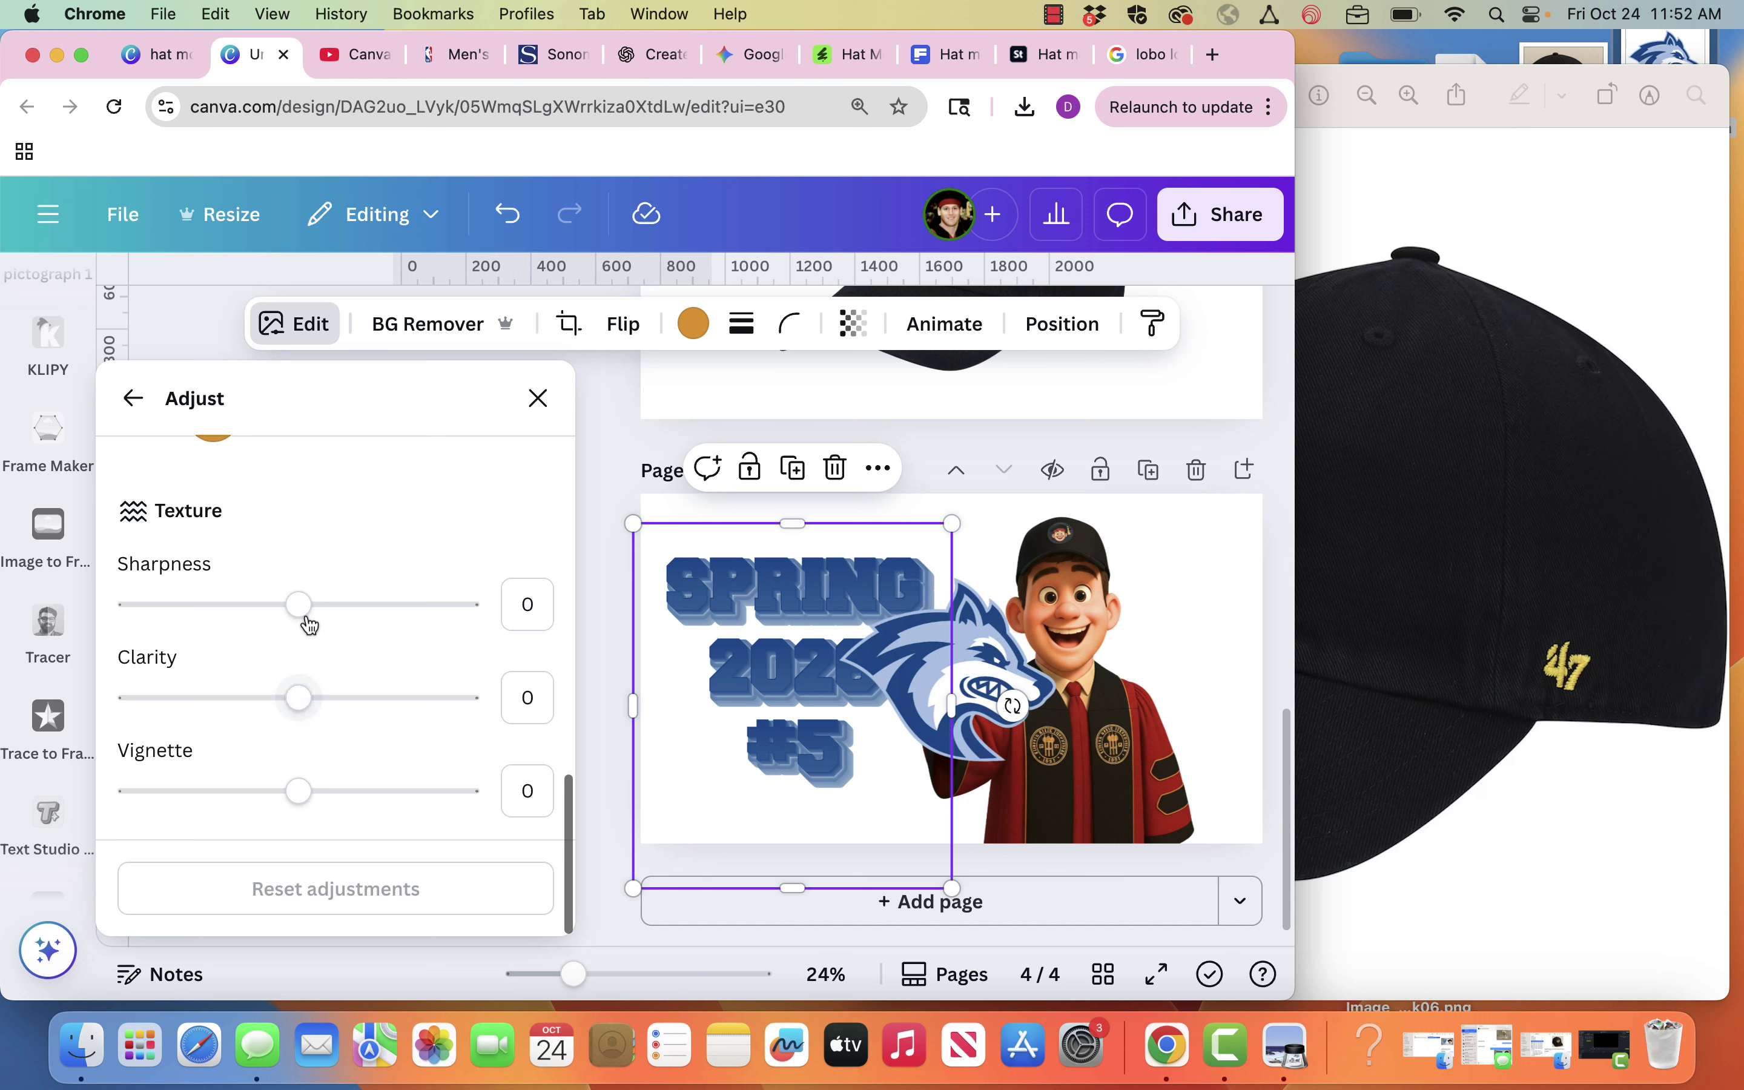
drag(299, 605, 528, 602)
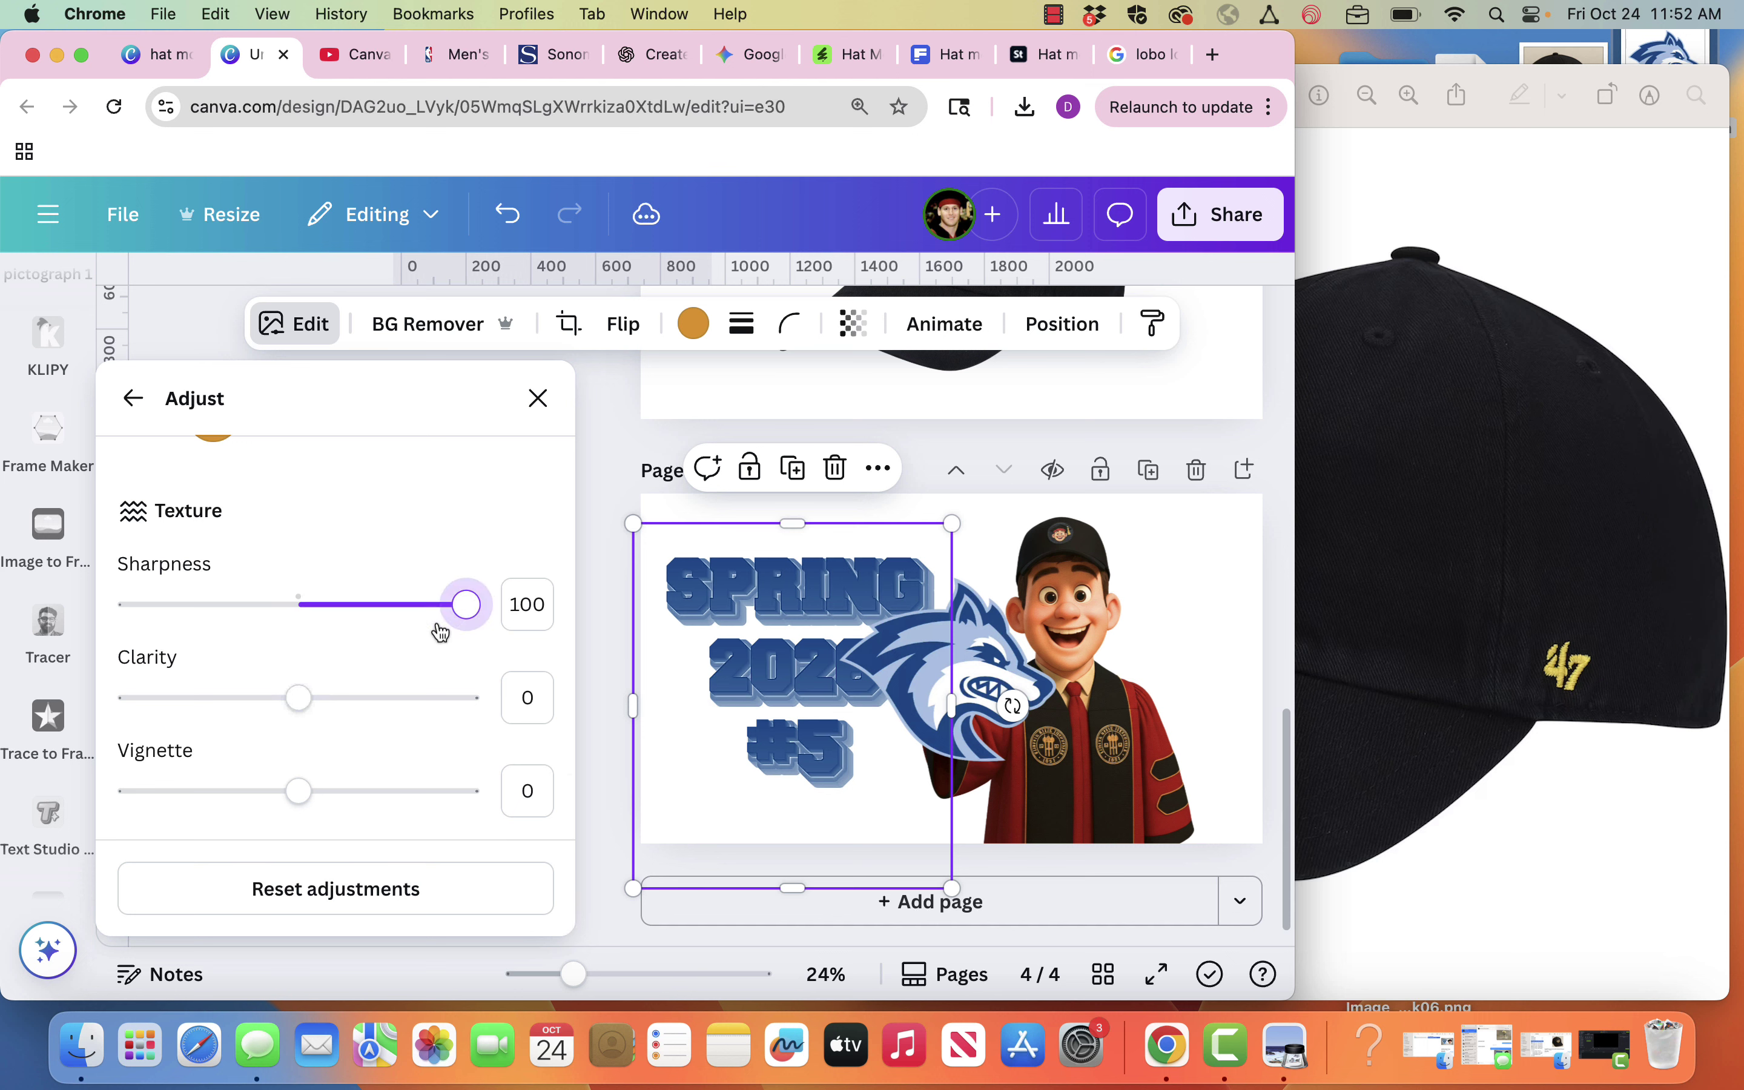
drag(299, 697, 516, 703)
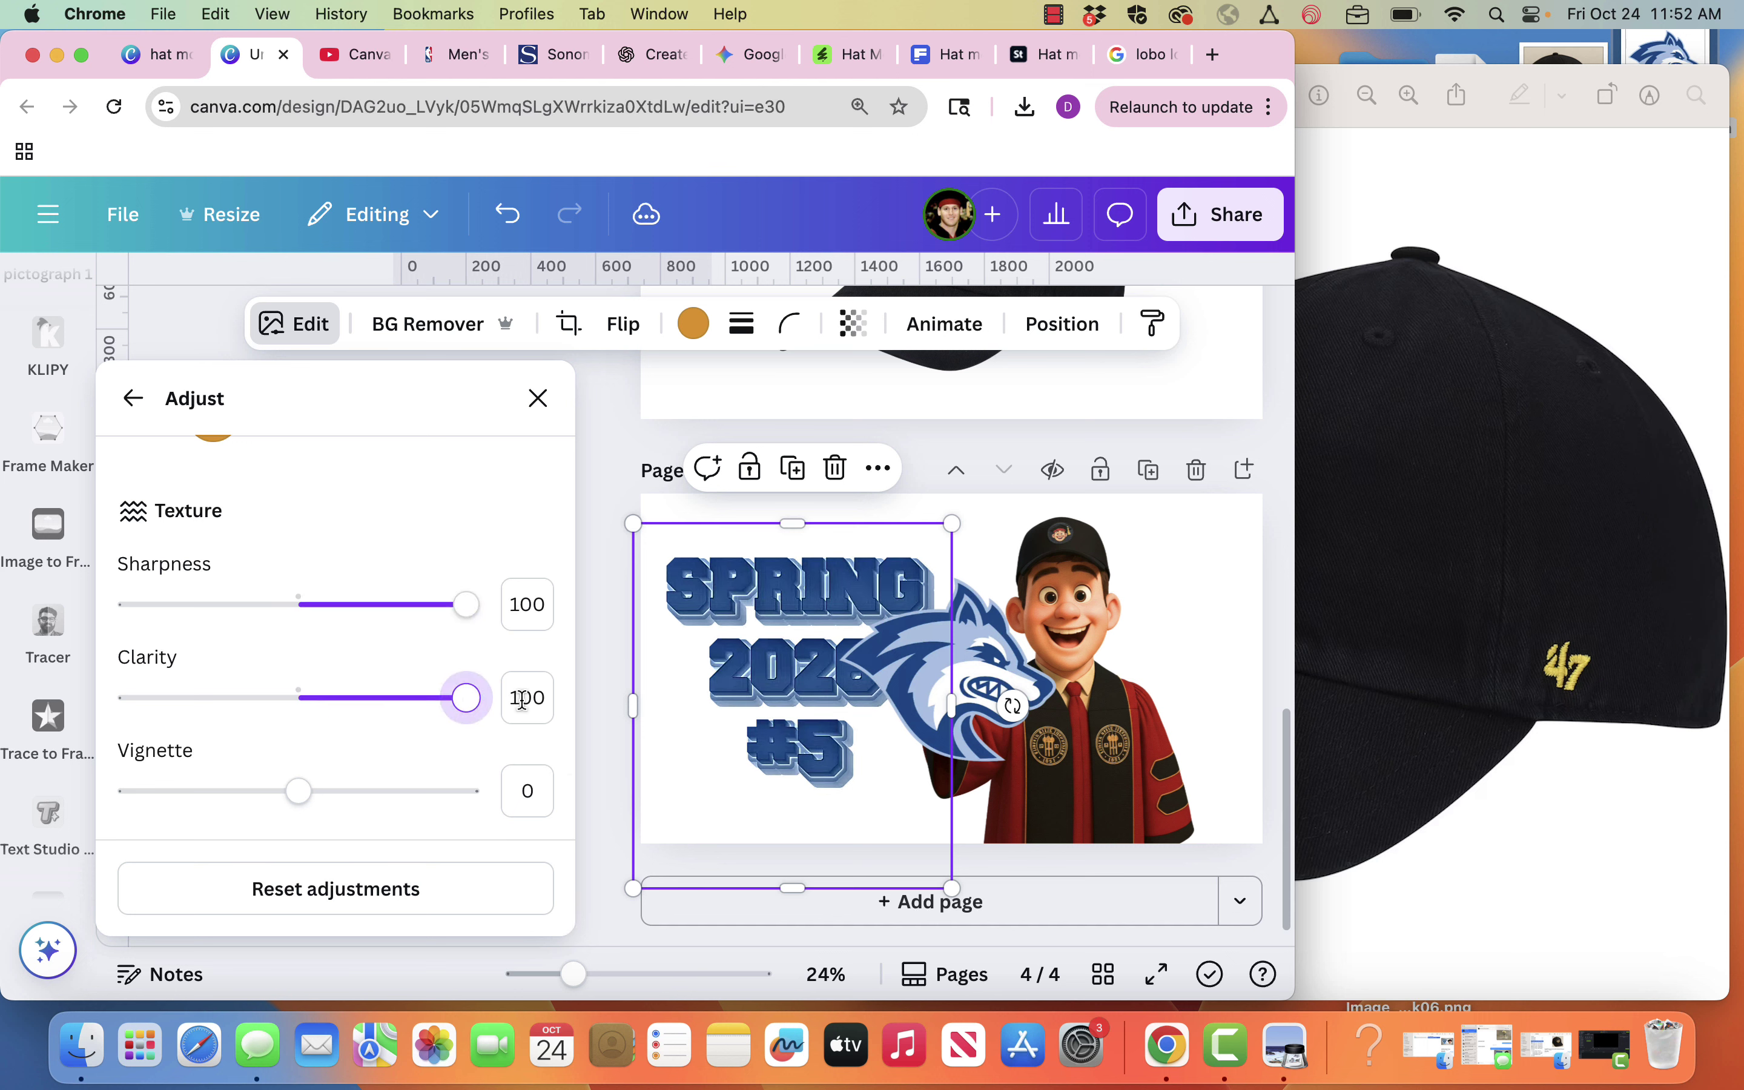
- Adjust the 3D text image's light with Contrast 100, Blacks -67 and Shadows 56, then close the adjustments
scroll(364, 669, up, 10)
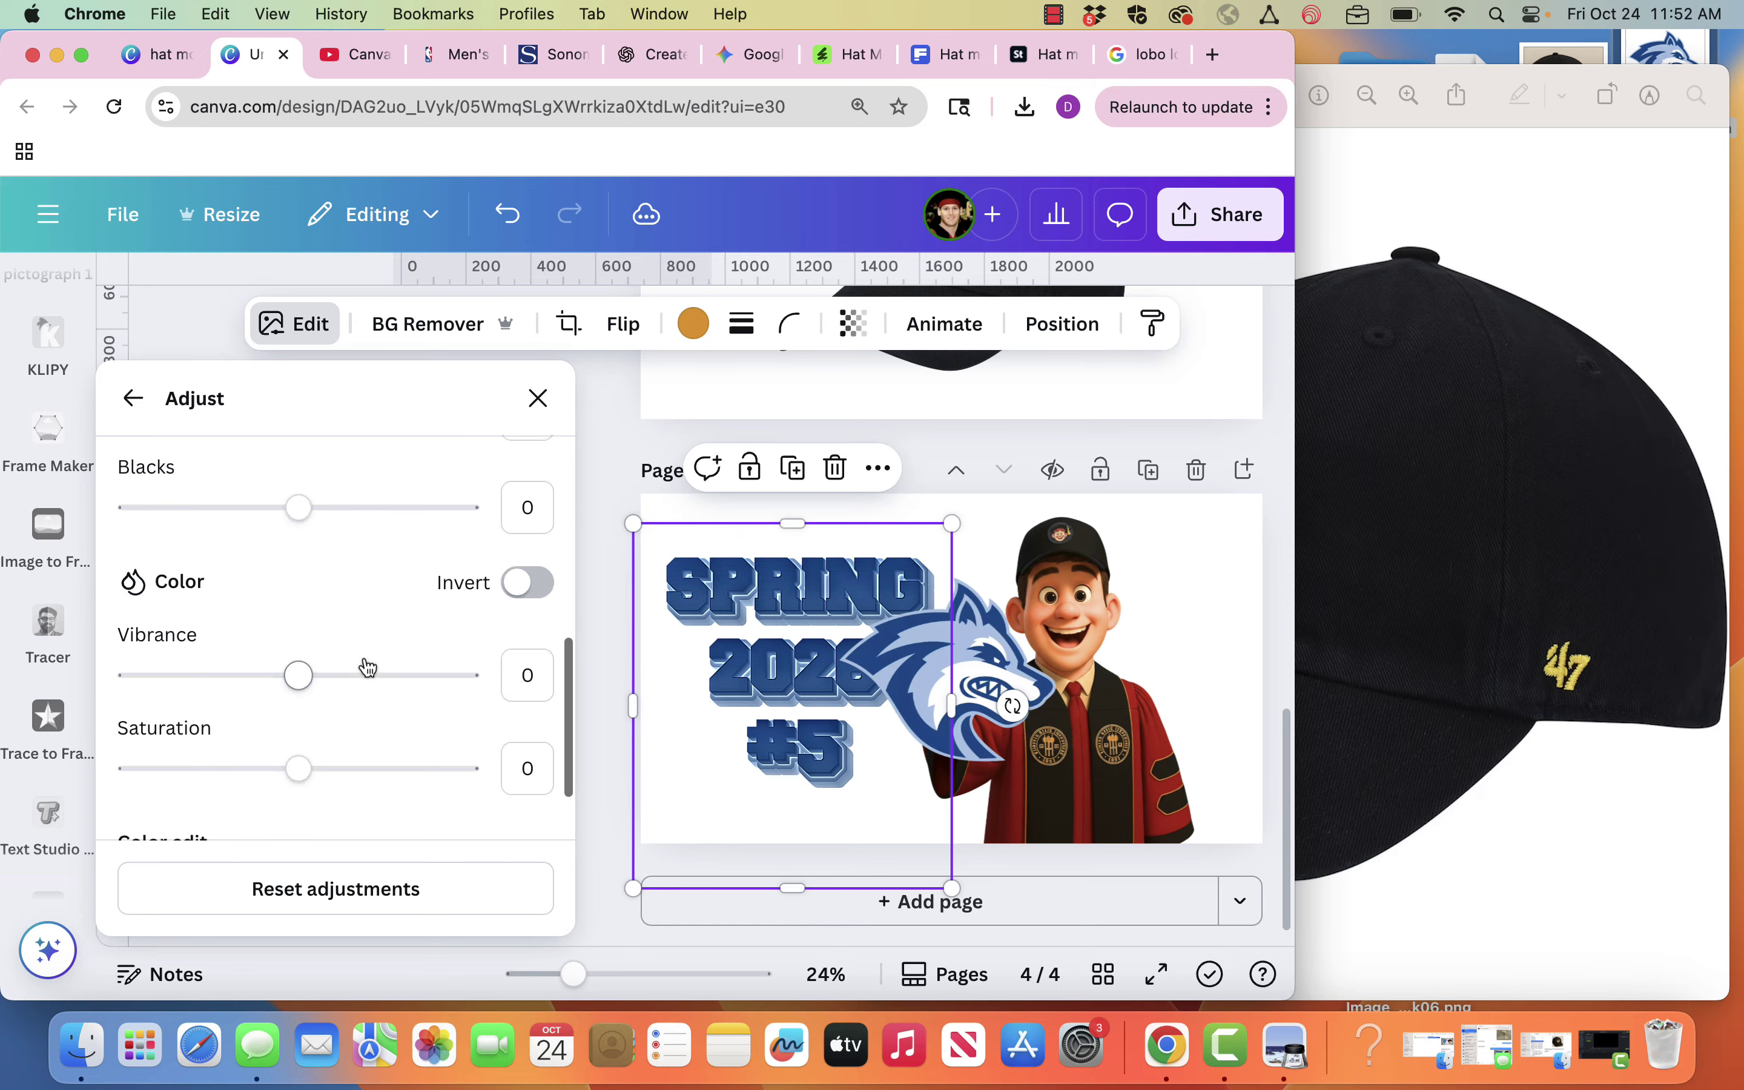
scroll(366, 667, up, 5)
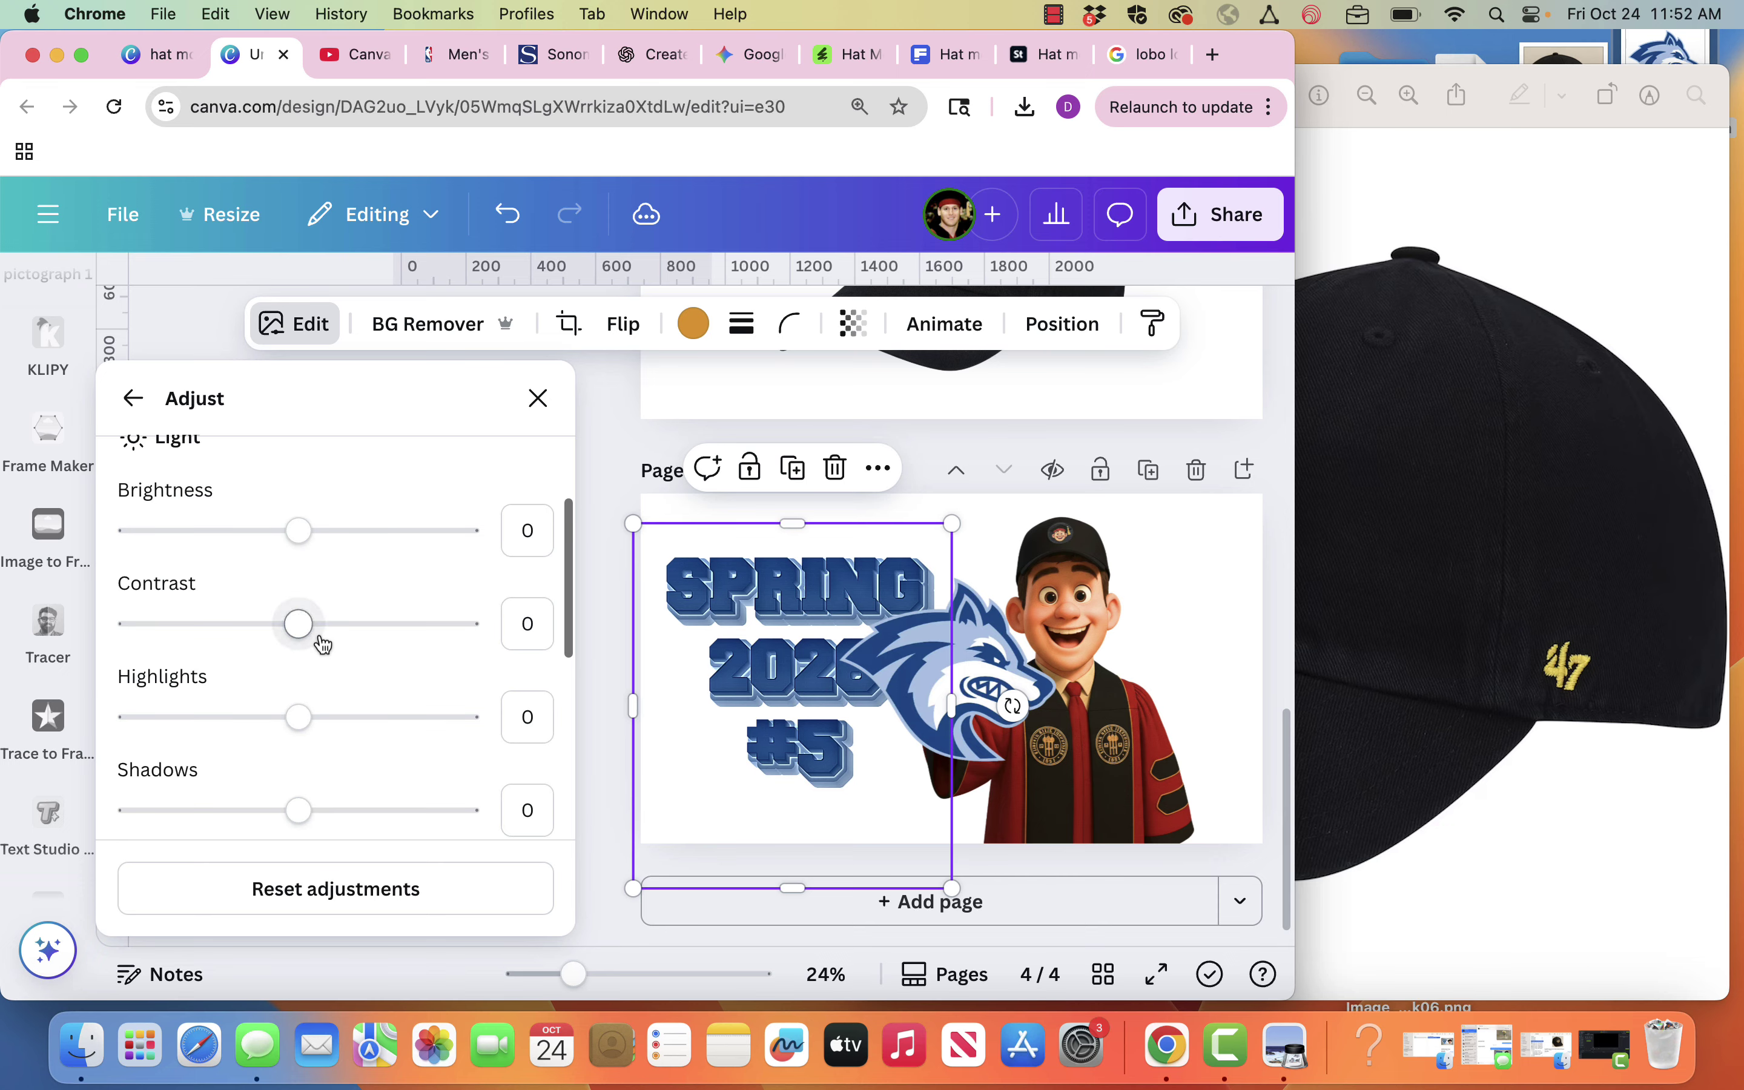
drag(317, 640, 499, 601)
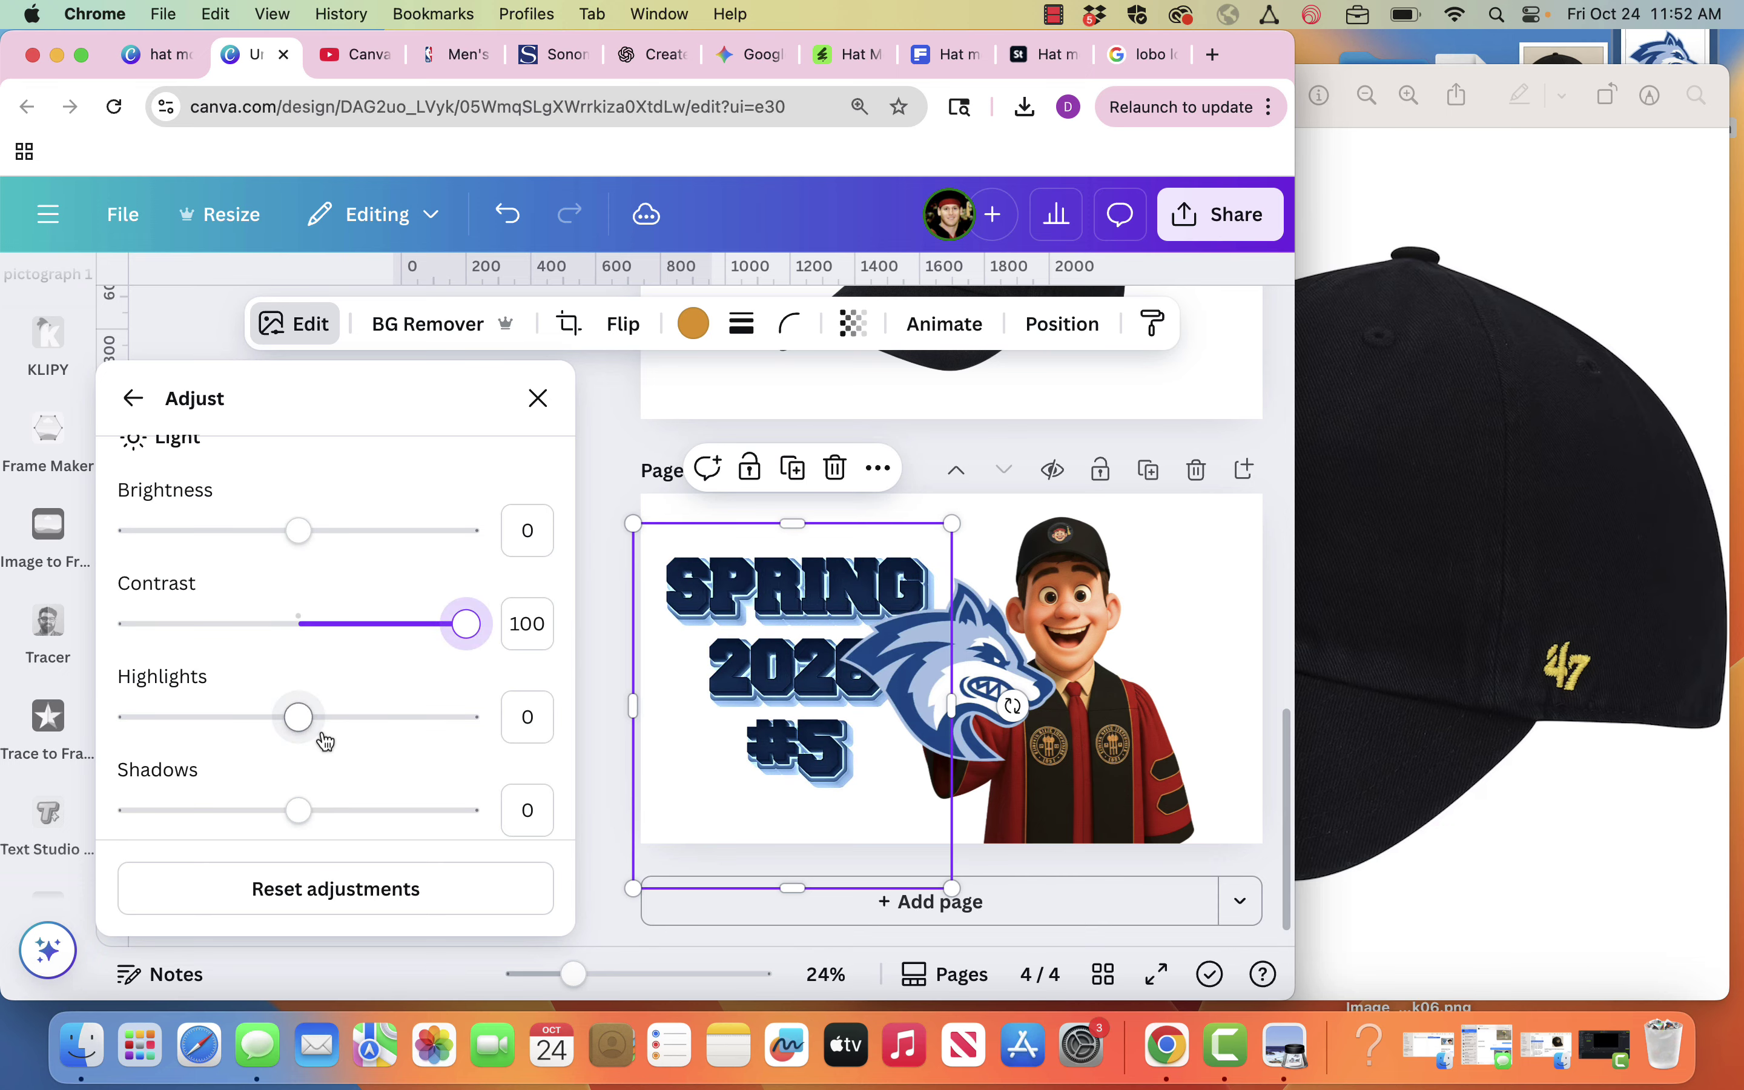
scroll(324, 741, down, 4)
drag(303, 735, 191, 733)
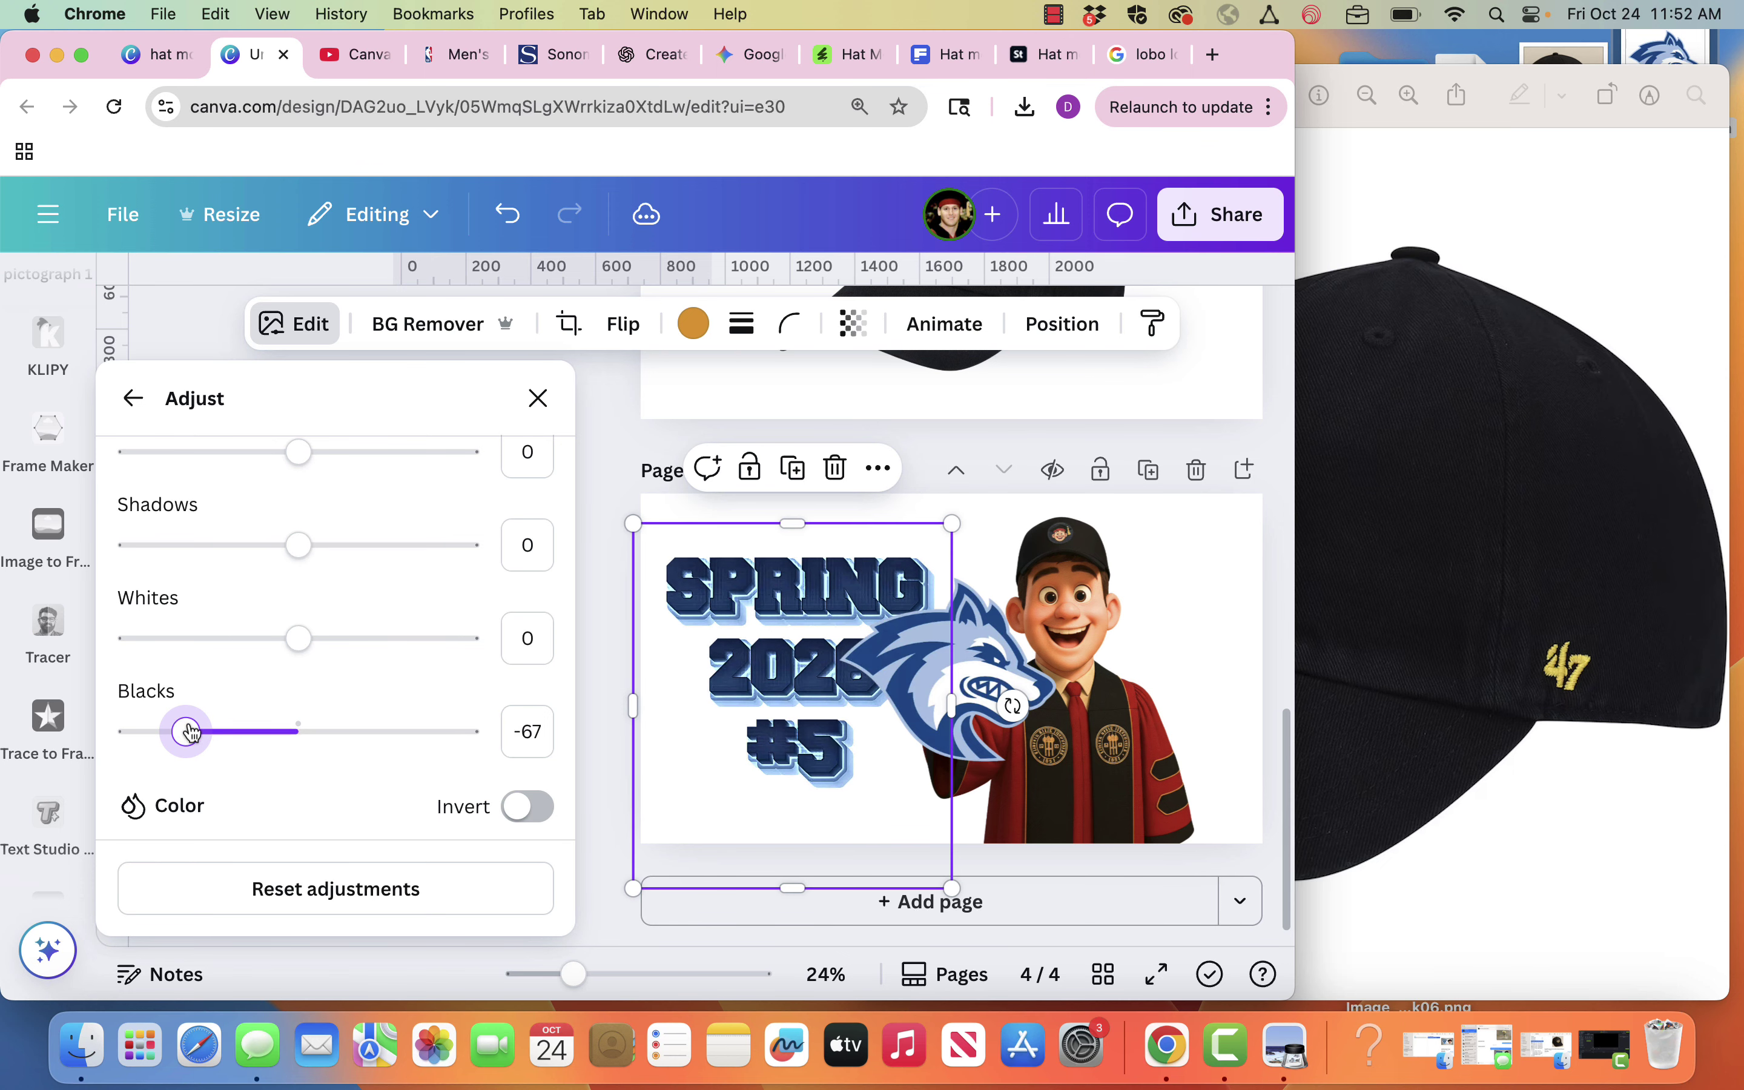
drag(298, 545, 393, 545)
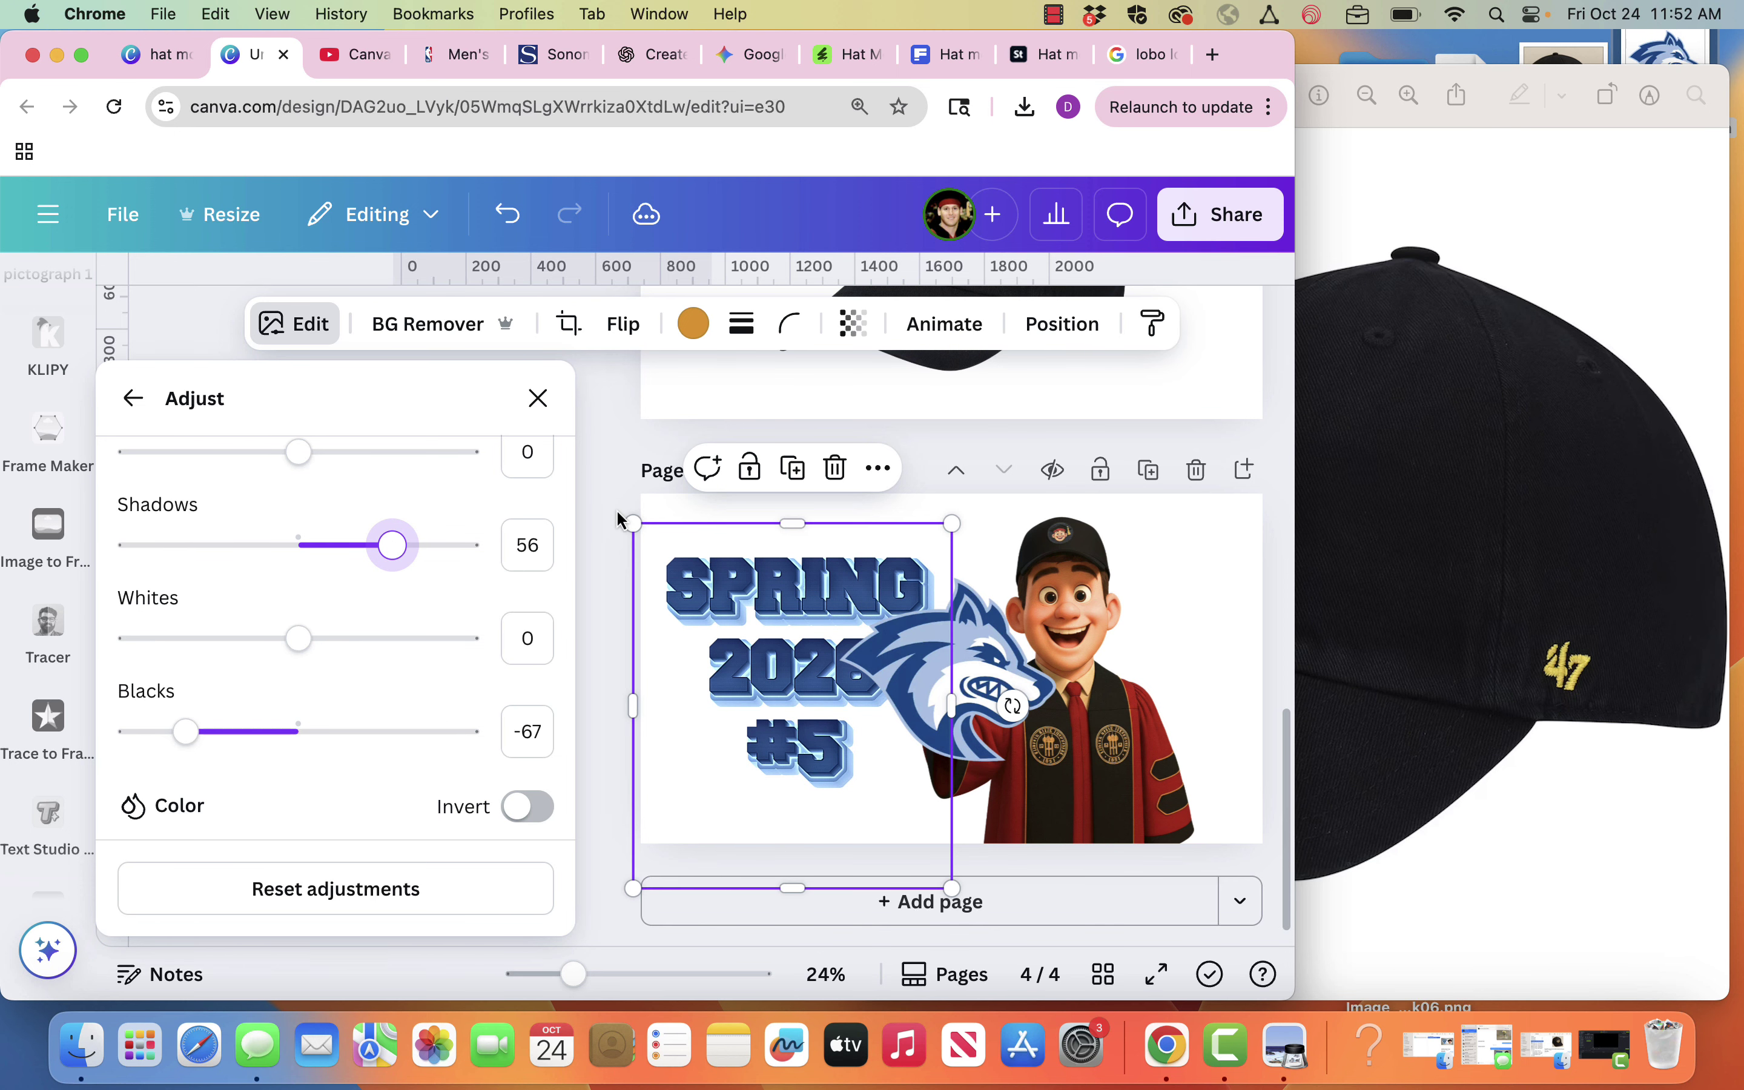
key(Escape)
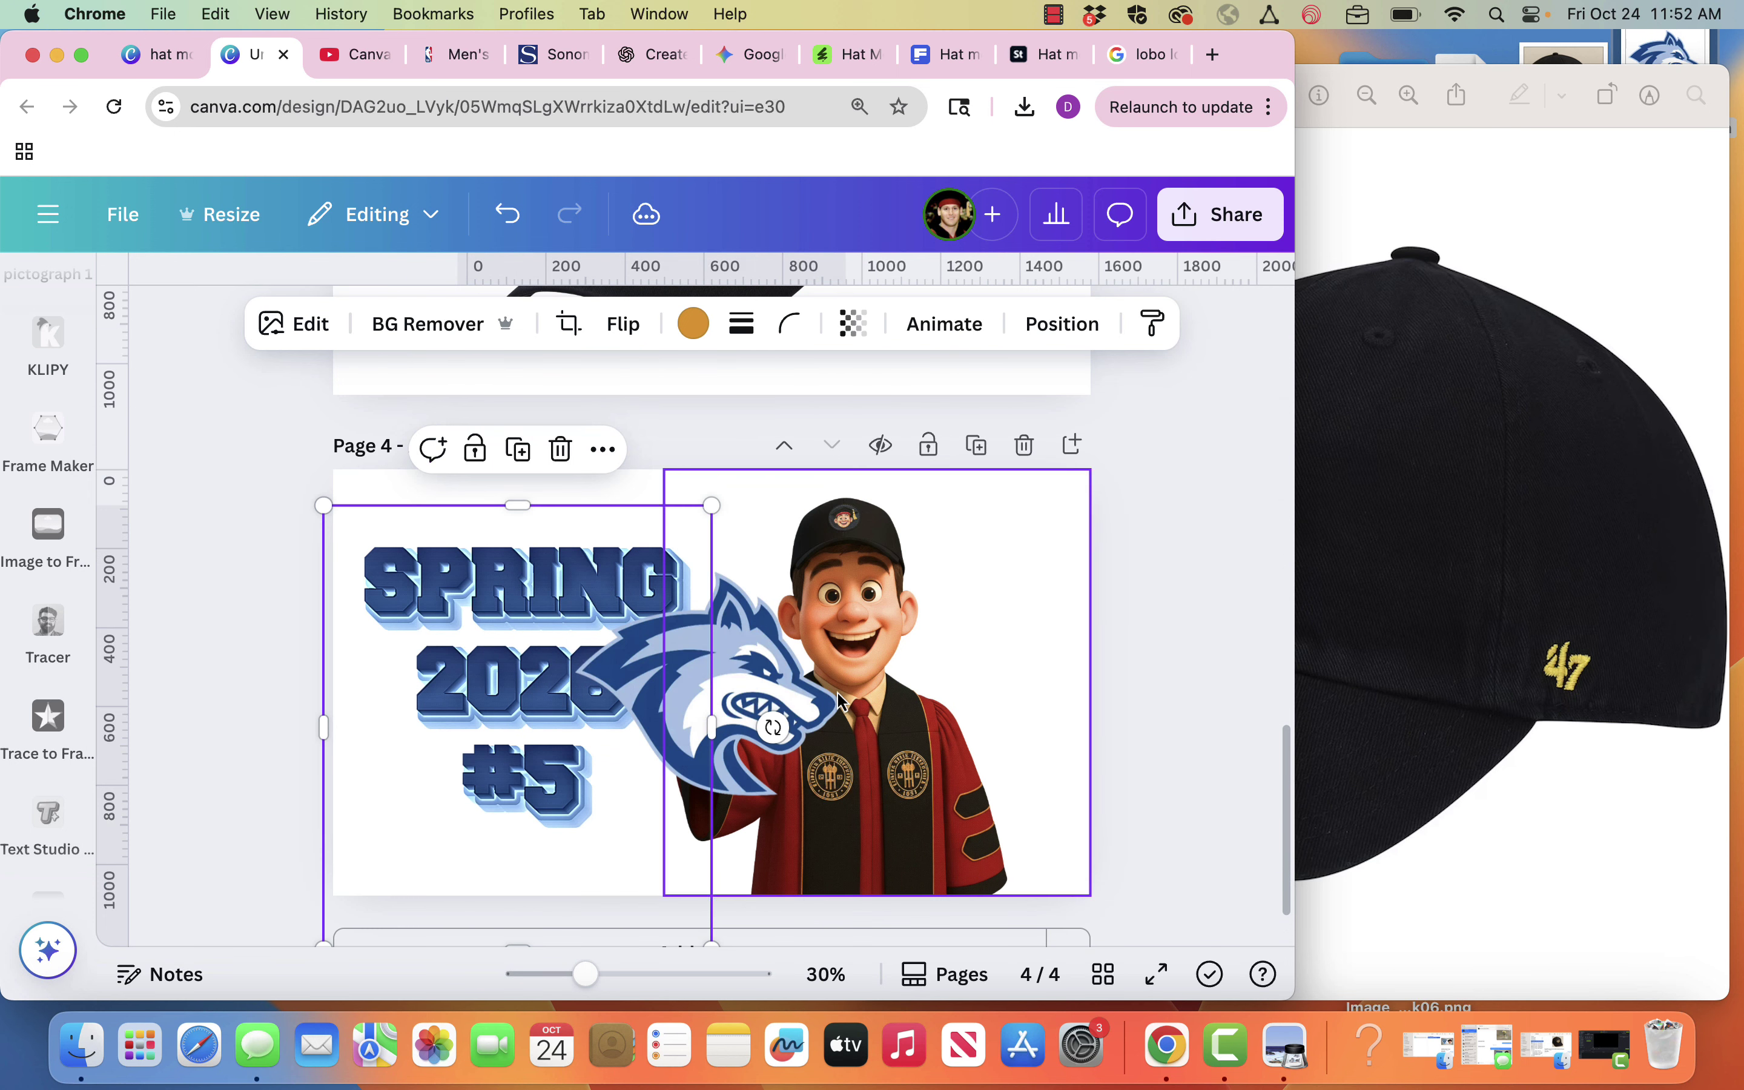
- Delete the wolf head logo from page 4
click(771, 677)
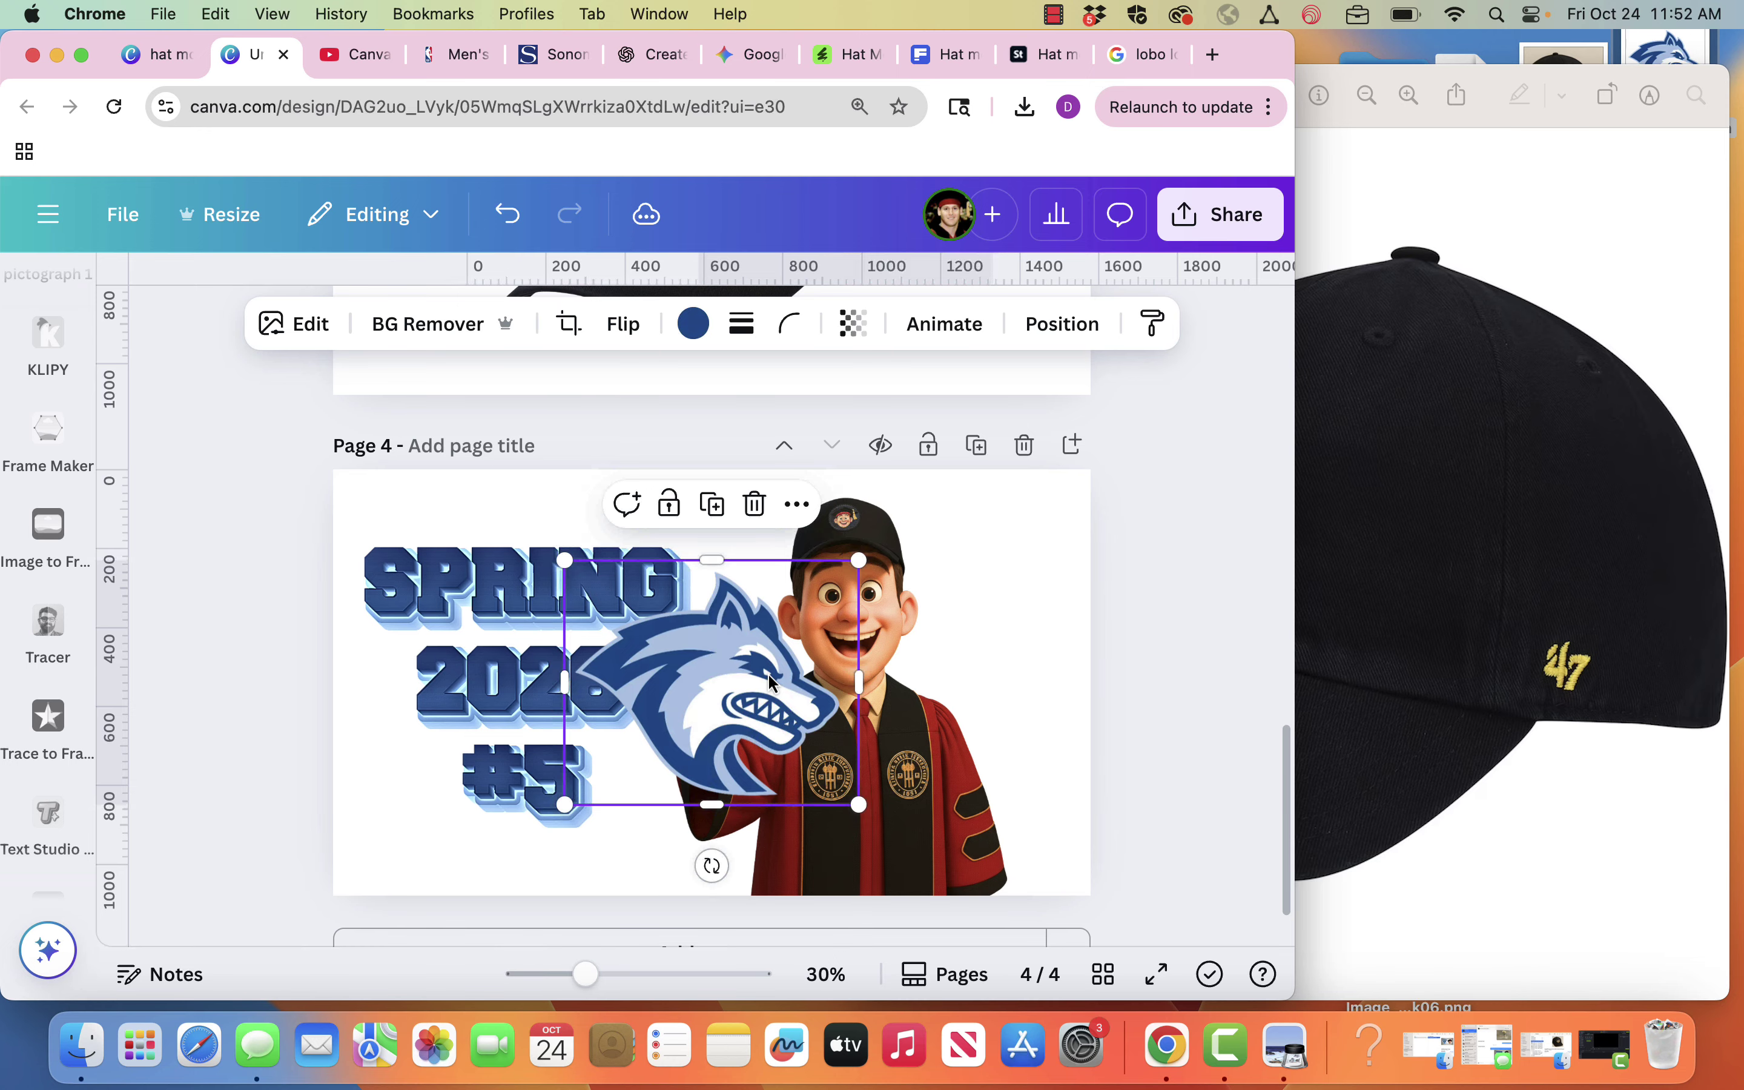
key(BackSpace)
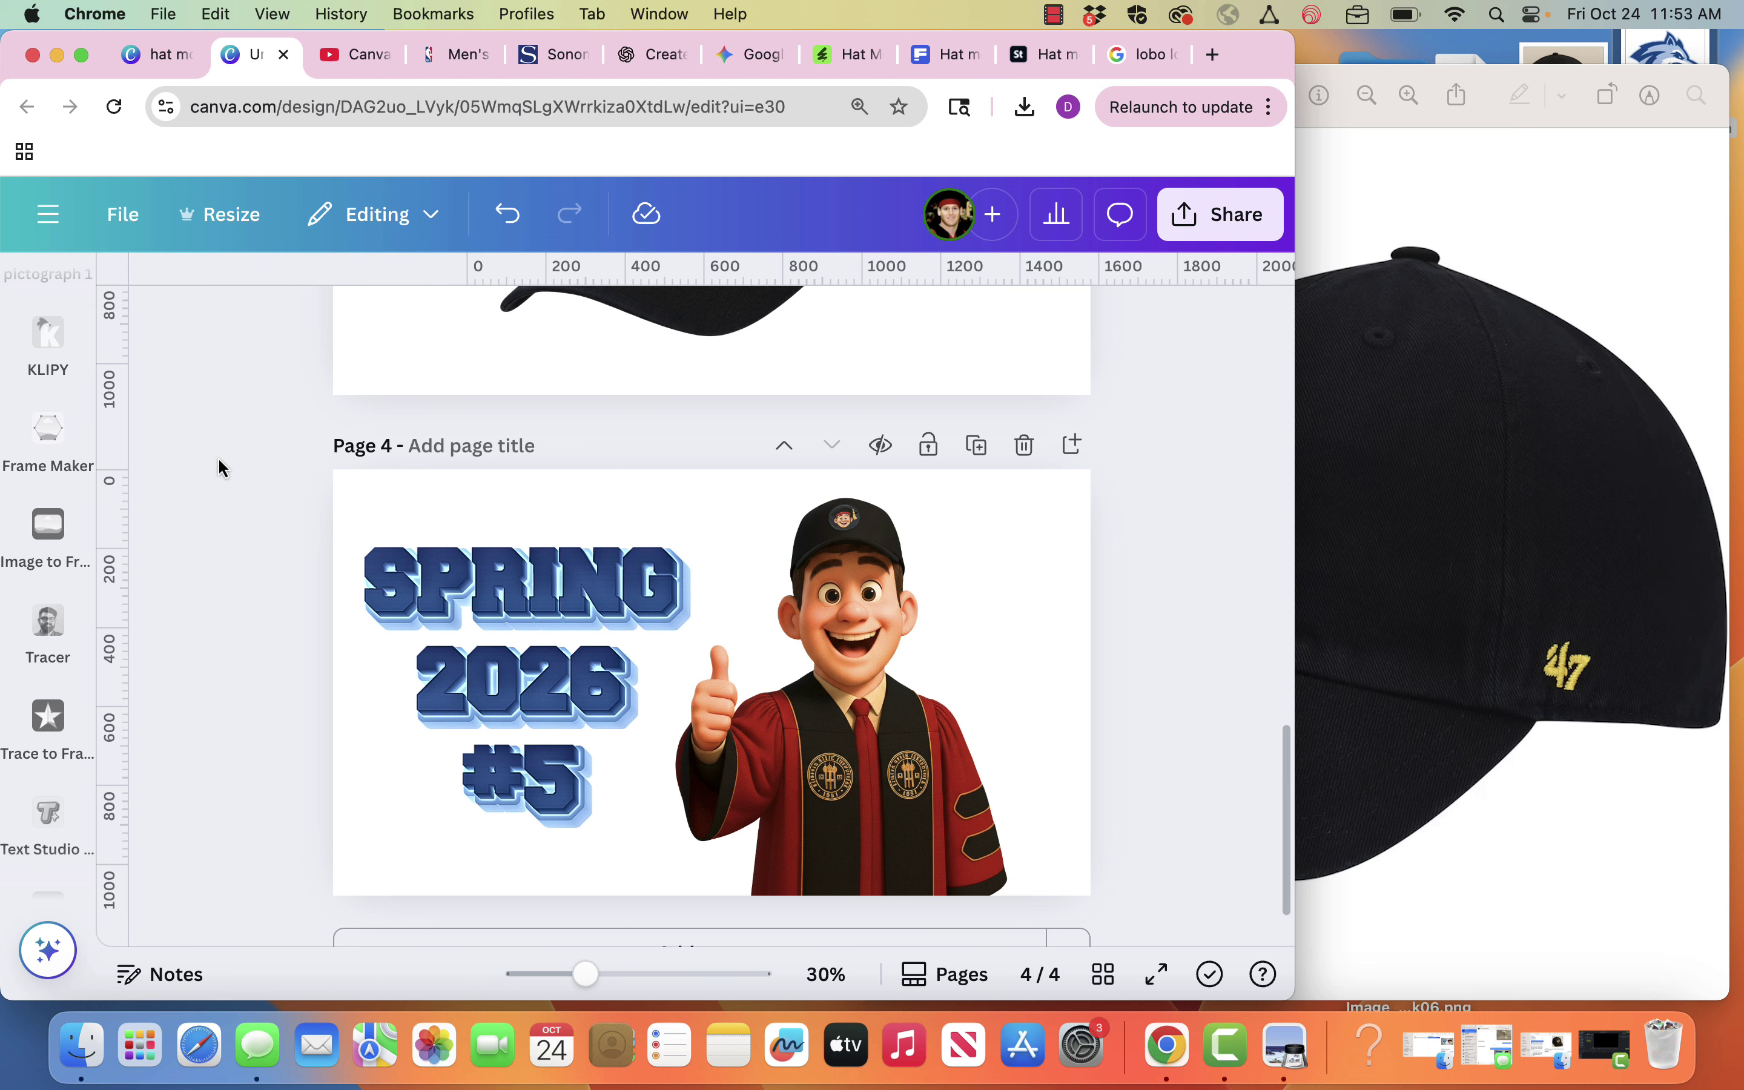
- Open the full Photos collection in Canva's elements library
scroll(42, 370, up, 10)
click(41, 370)
click(46, 339)
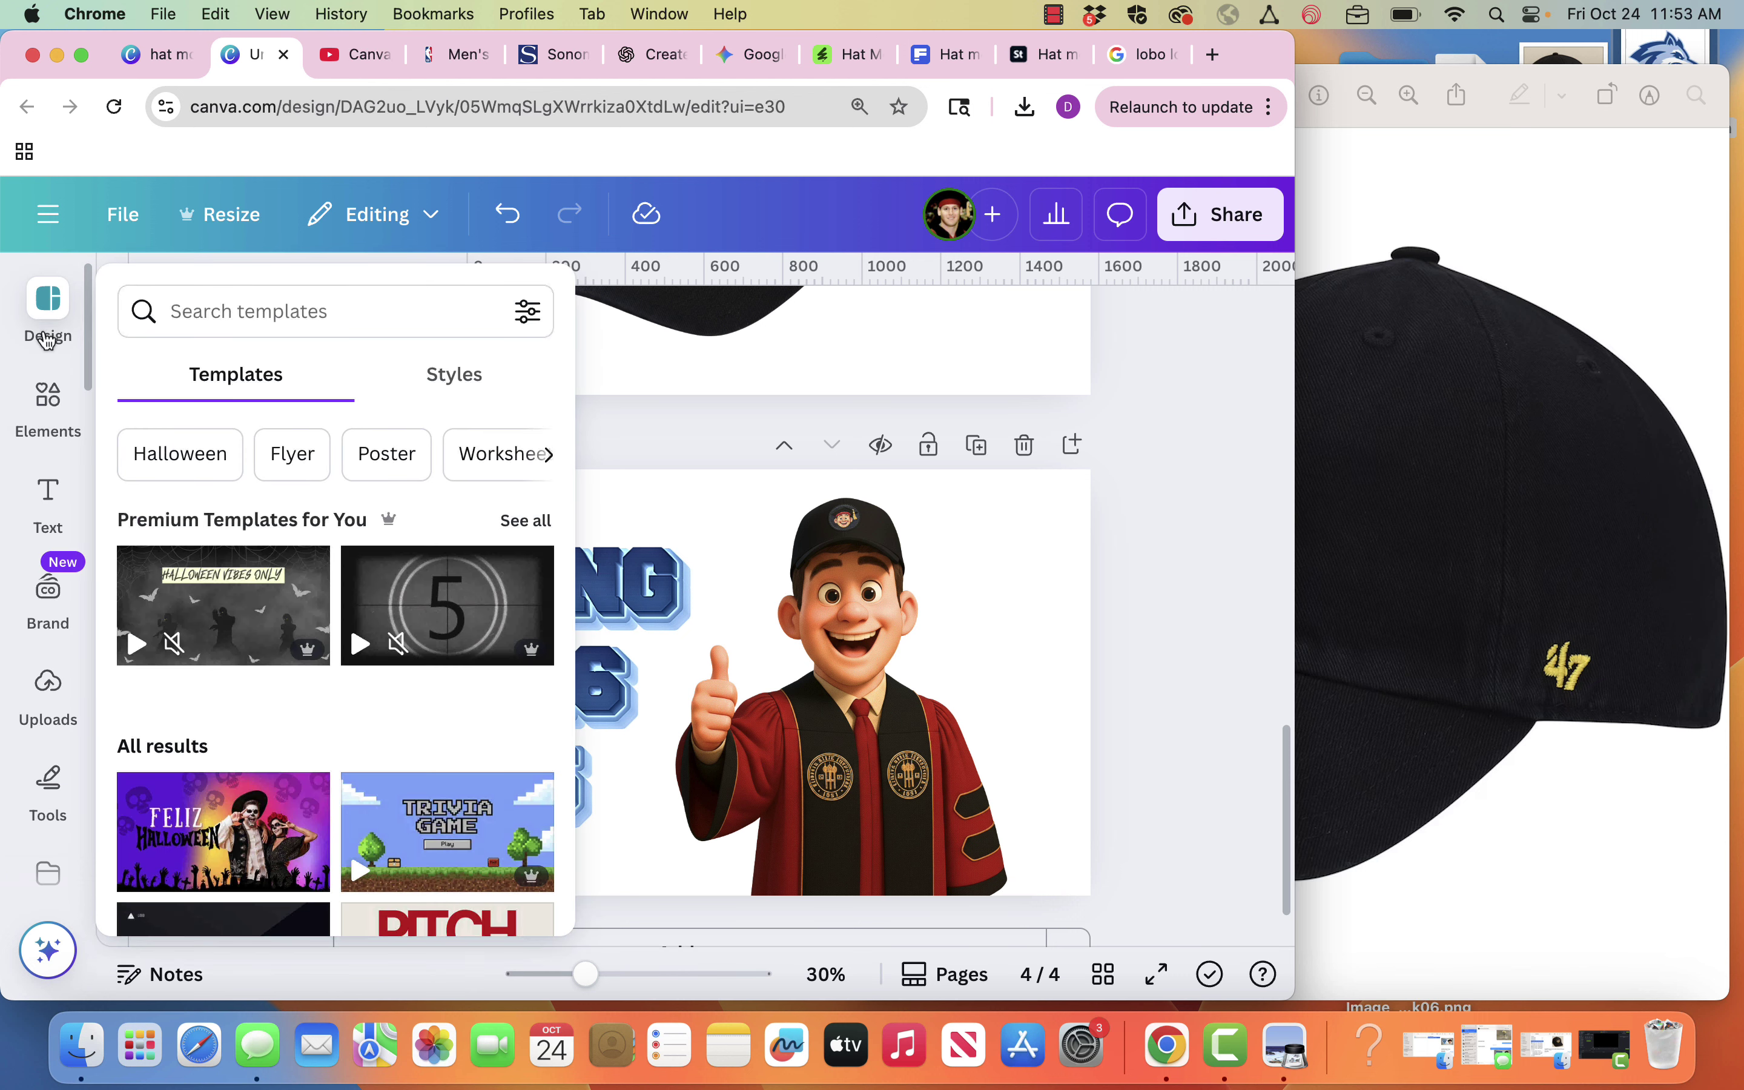
click(50, 396)
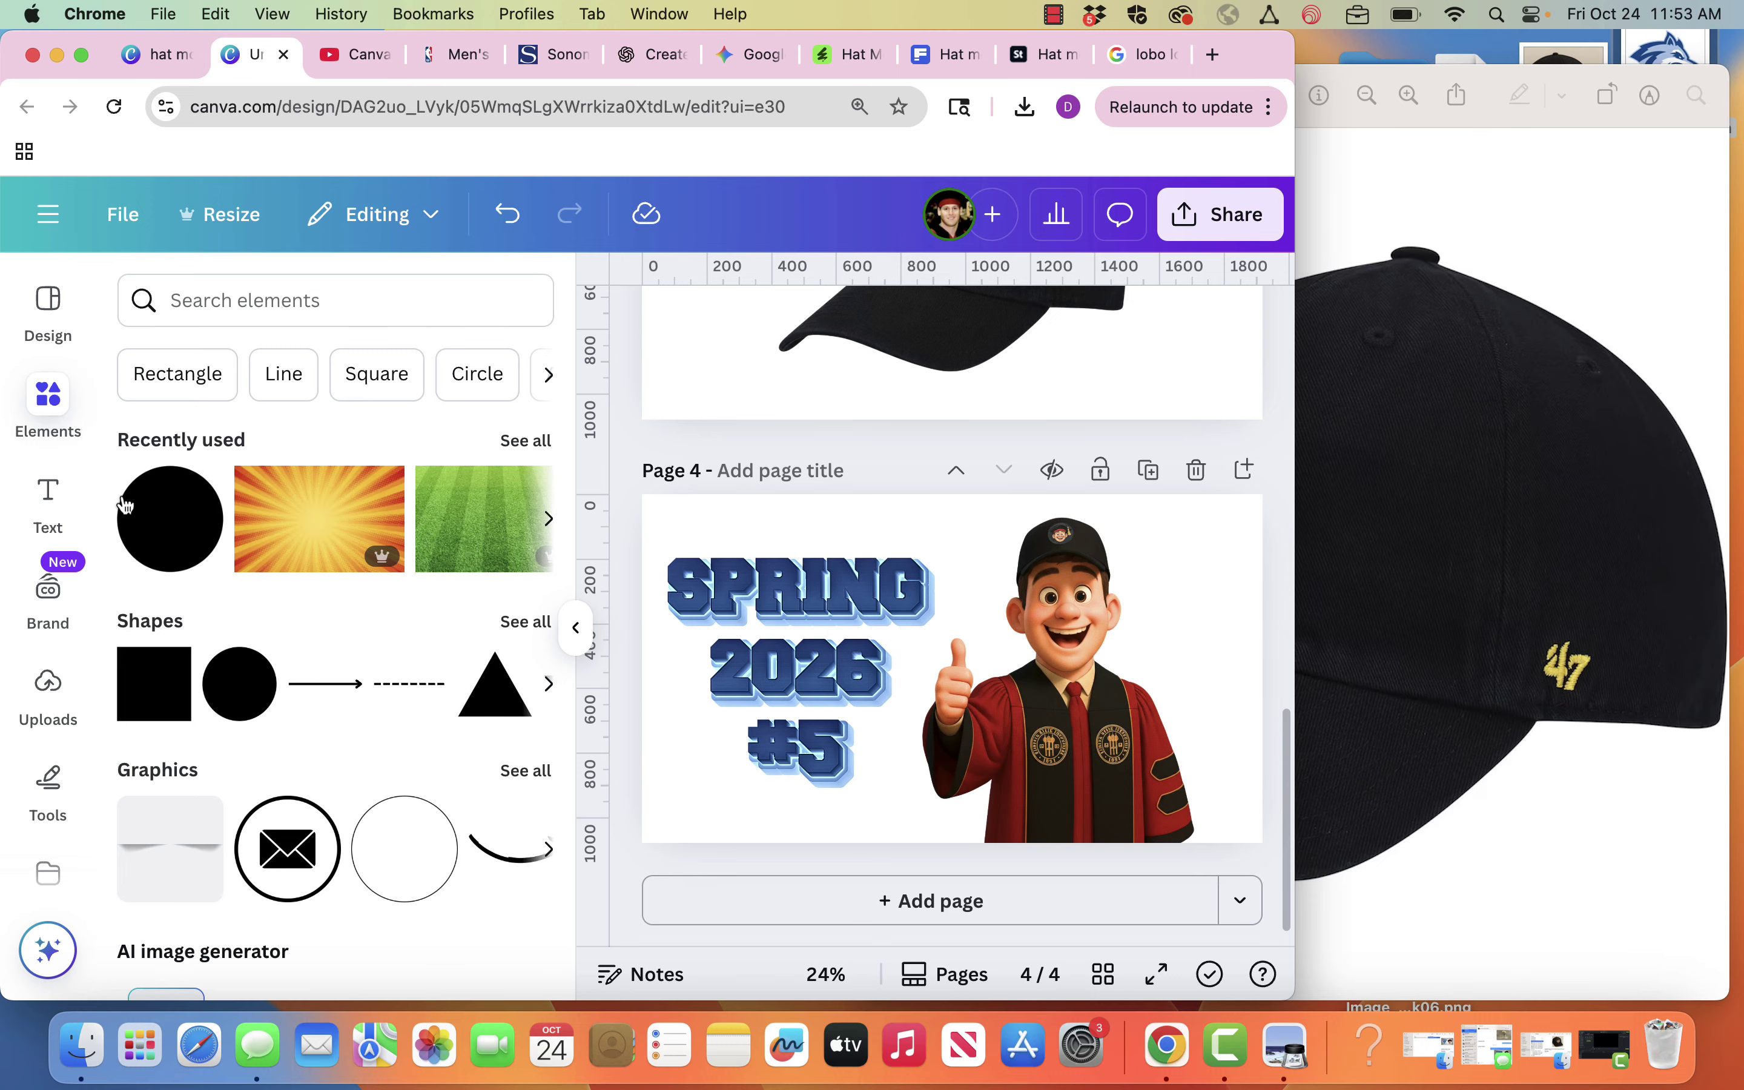
scroll(195, 663, down, 3)
scroll(195, 663, down, 6)
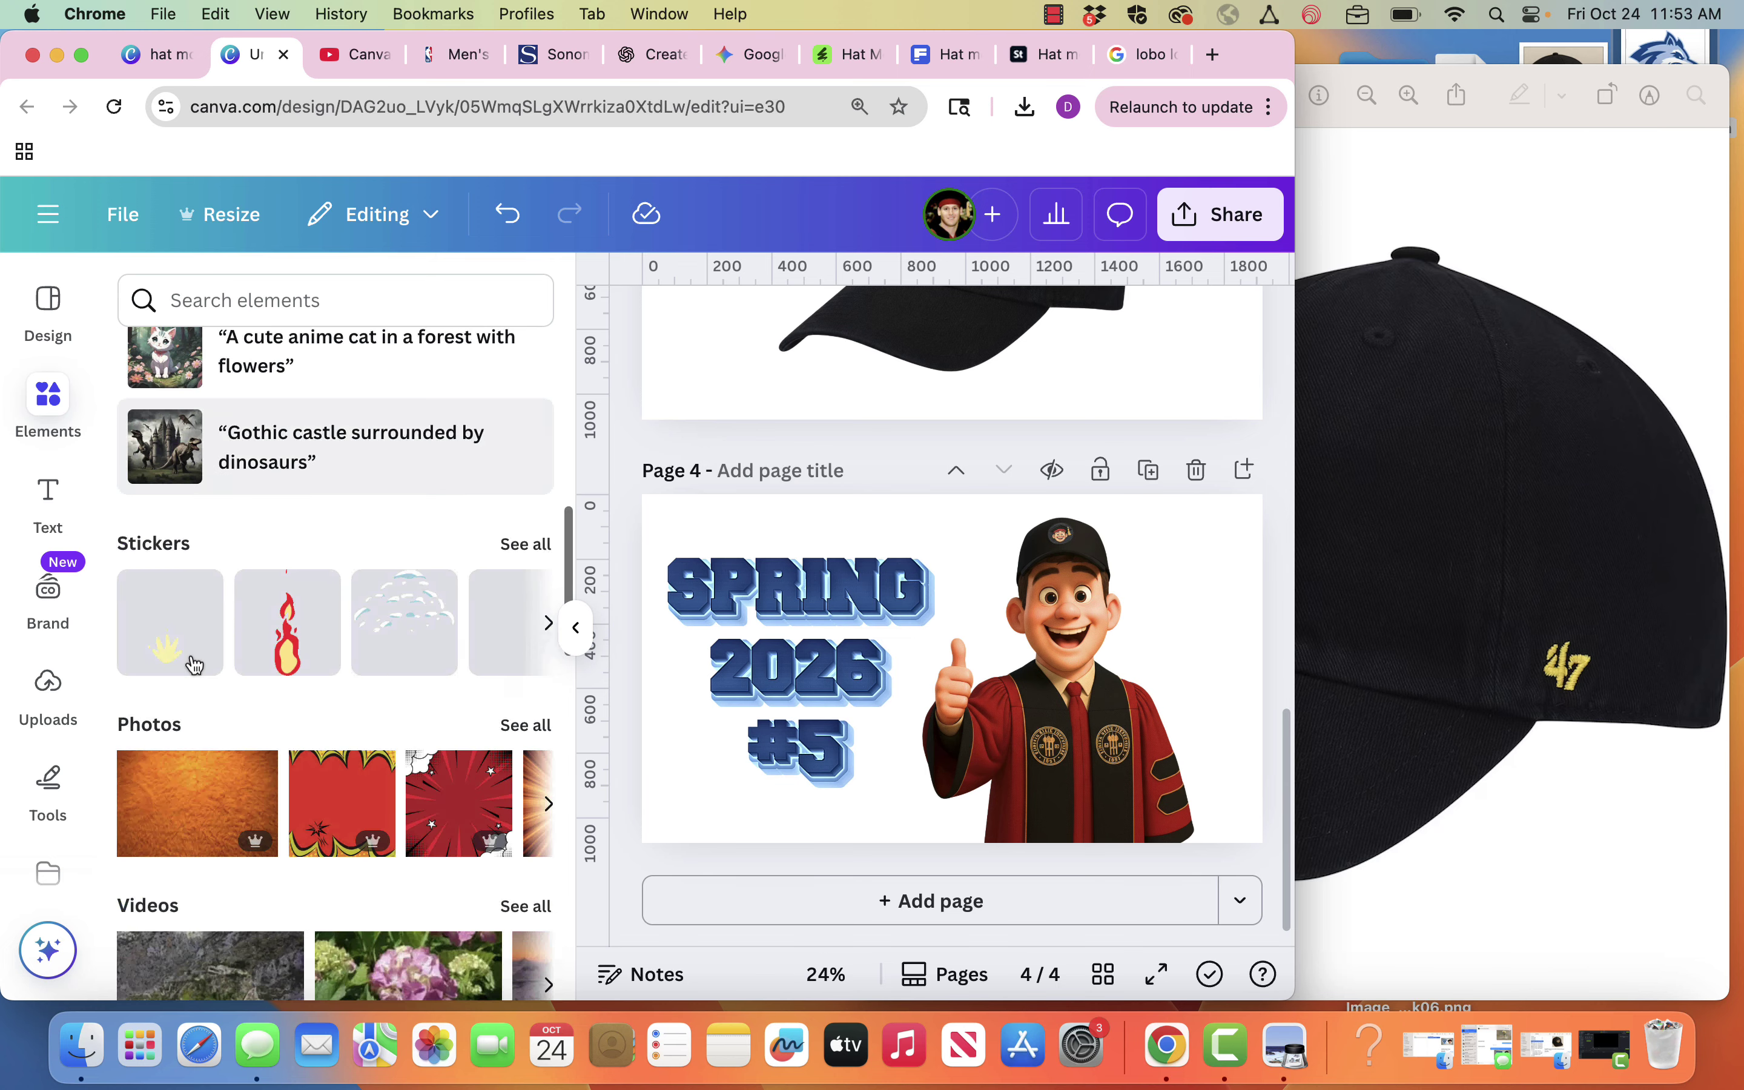
click(171, 667)
click(250, 354)
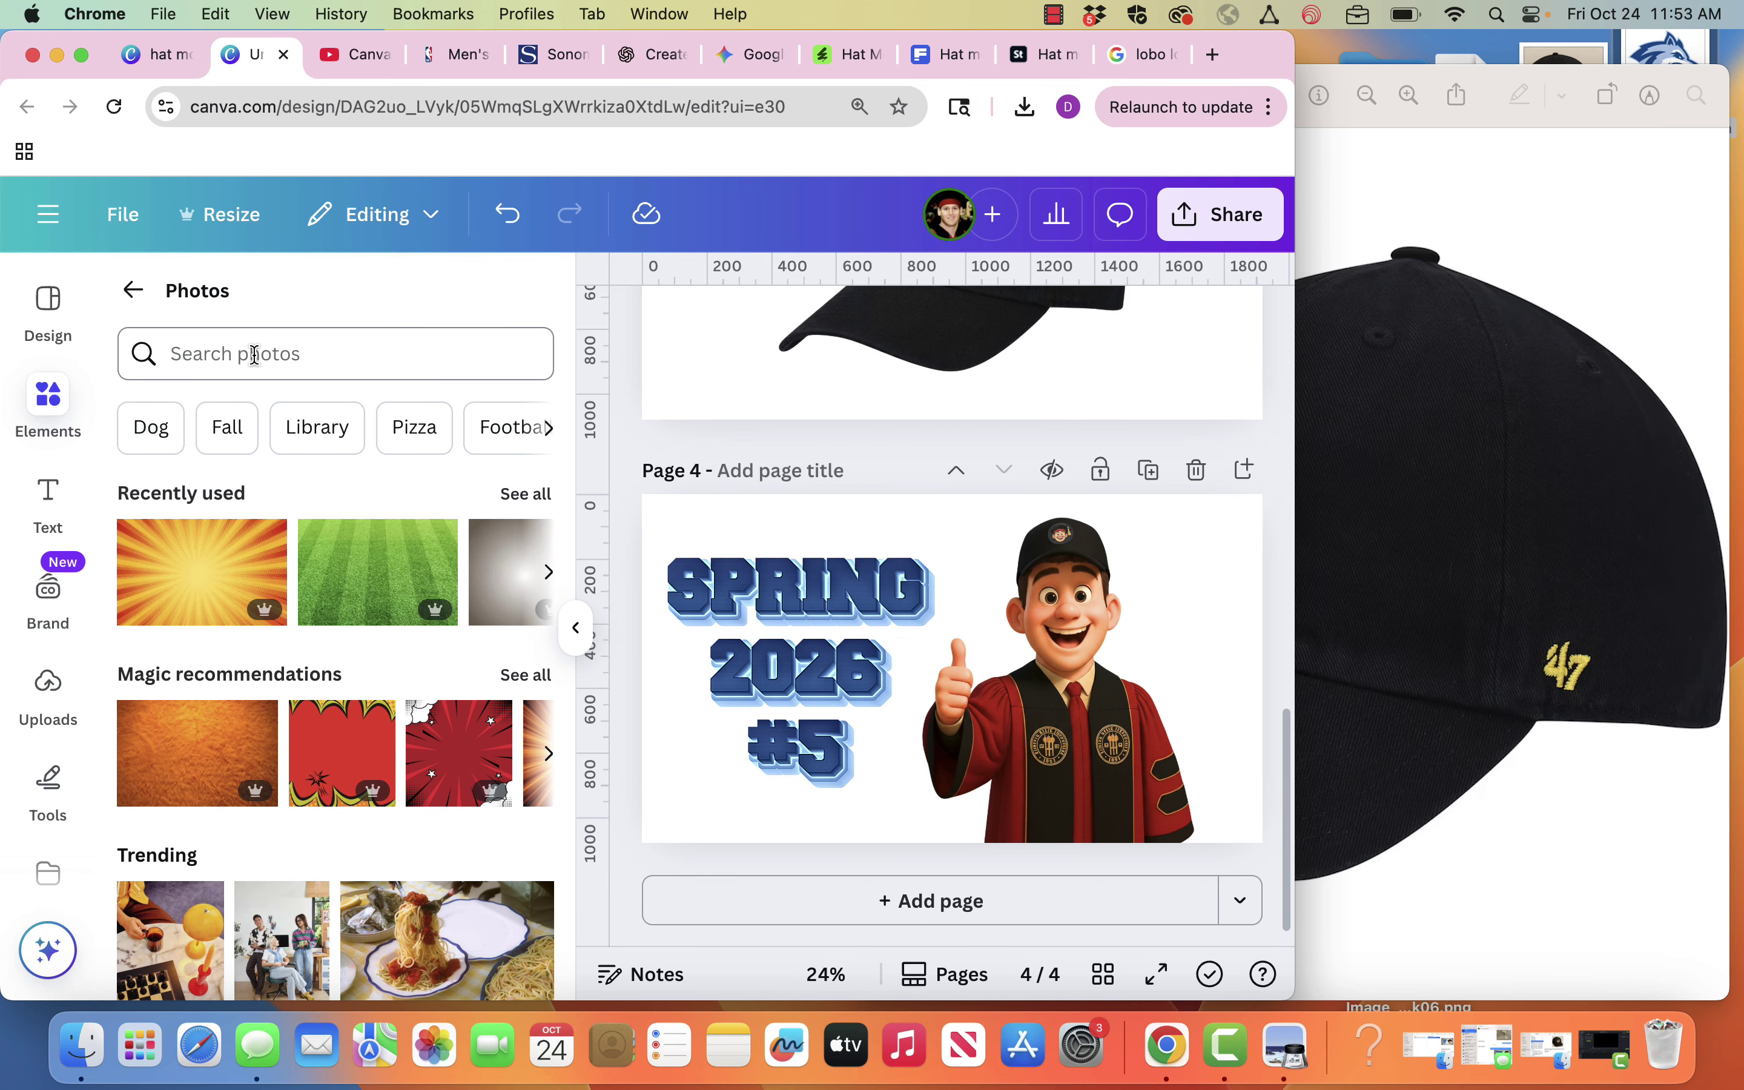
click(273, 315)
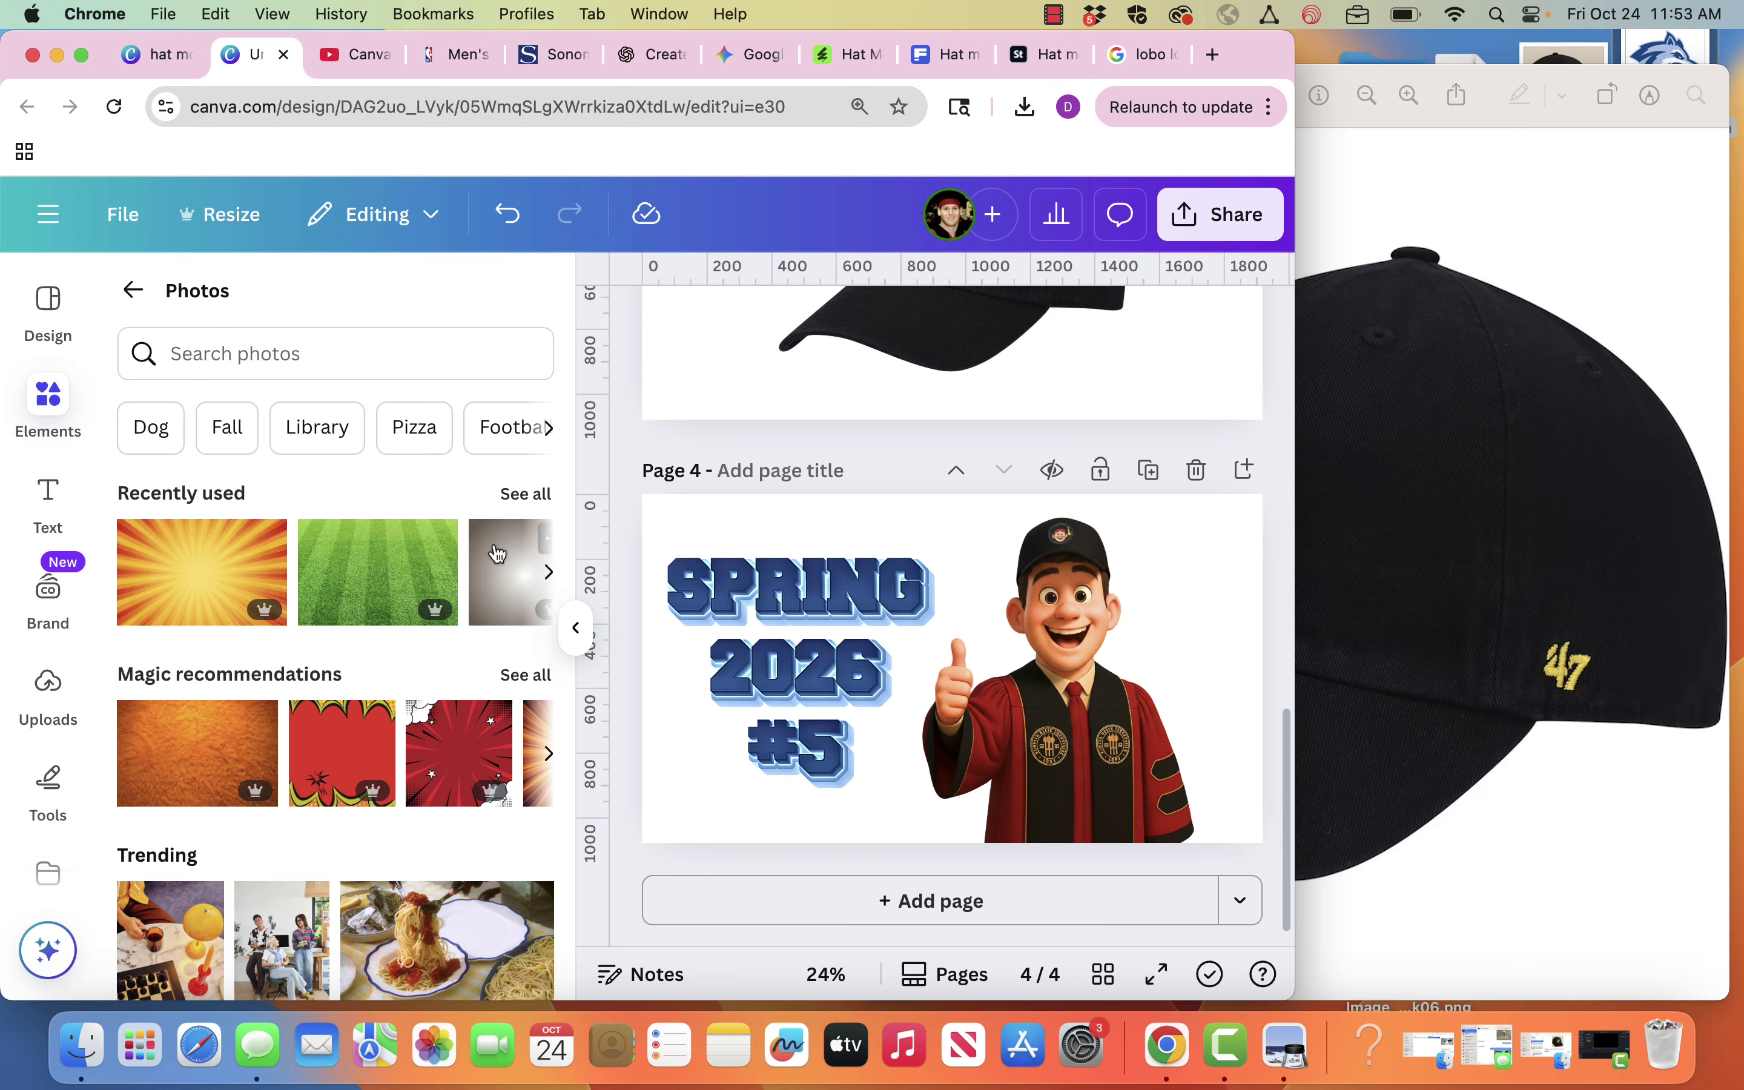
- Set the recently used grey radial gradient photo as the full background of page 4
click(502, 564)
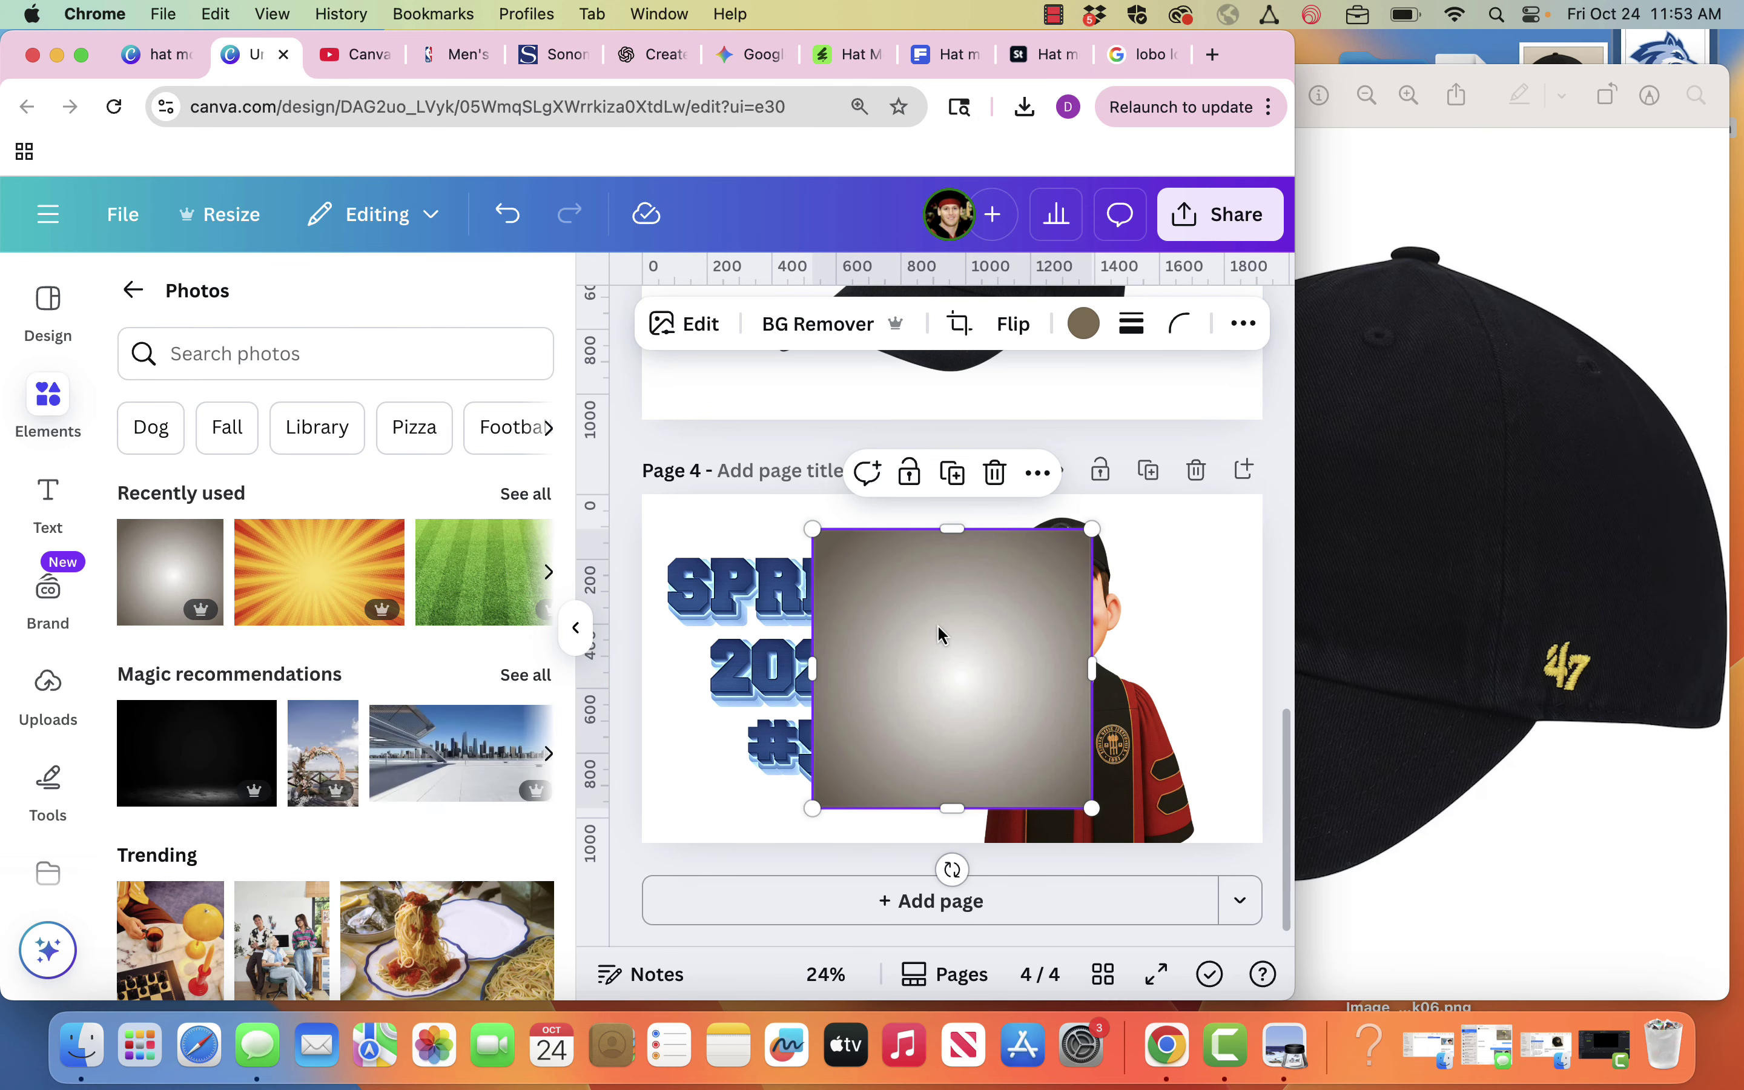
key(super+z)
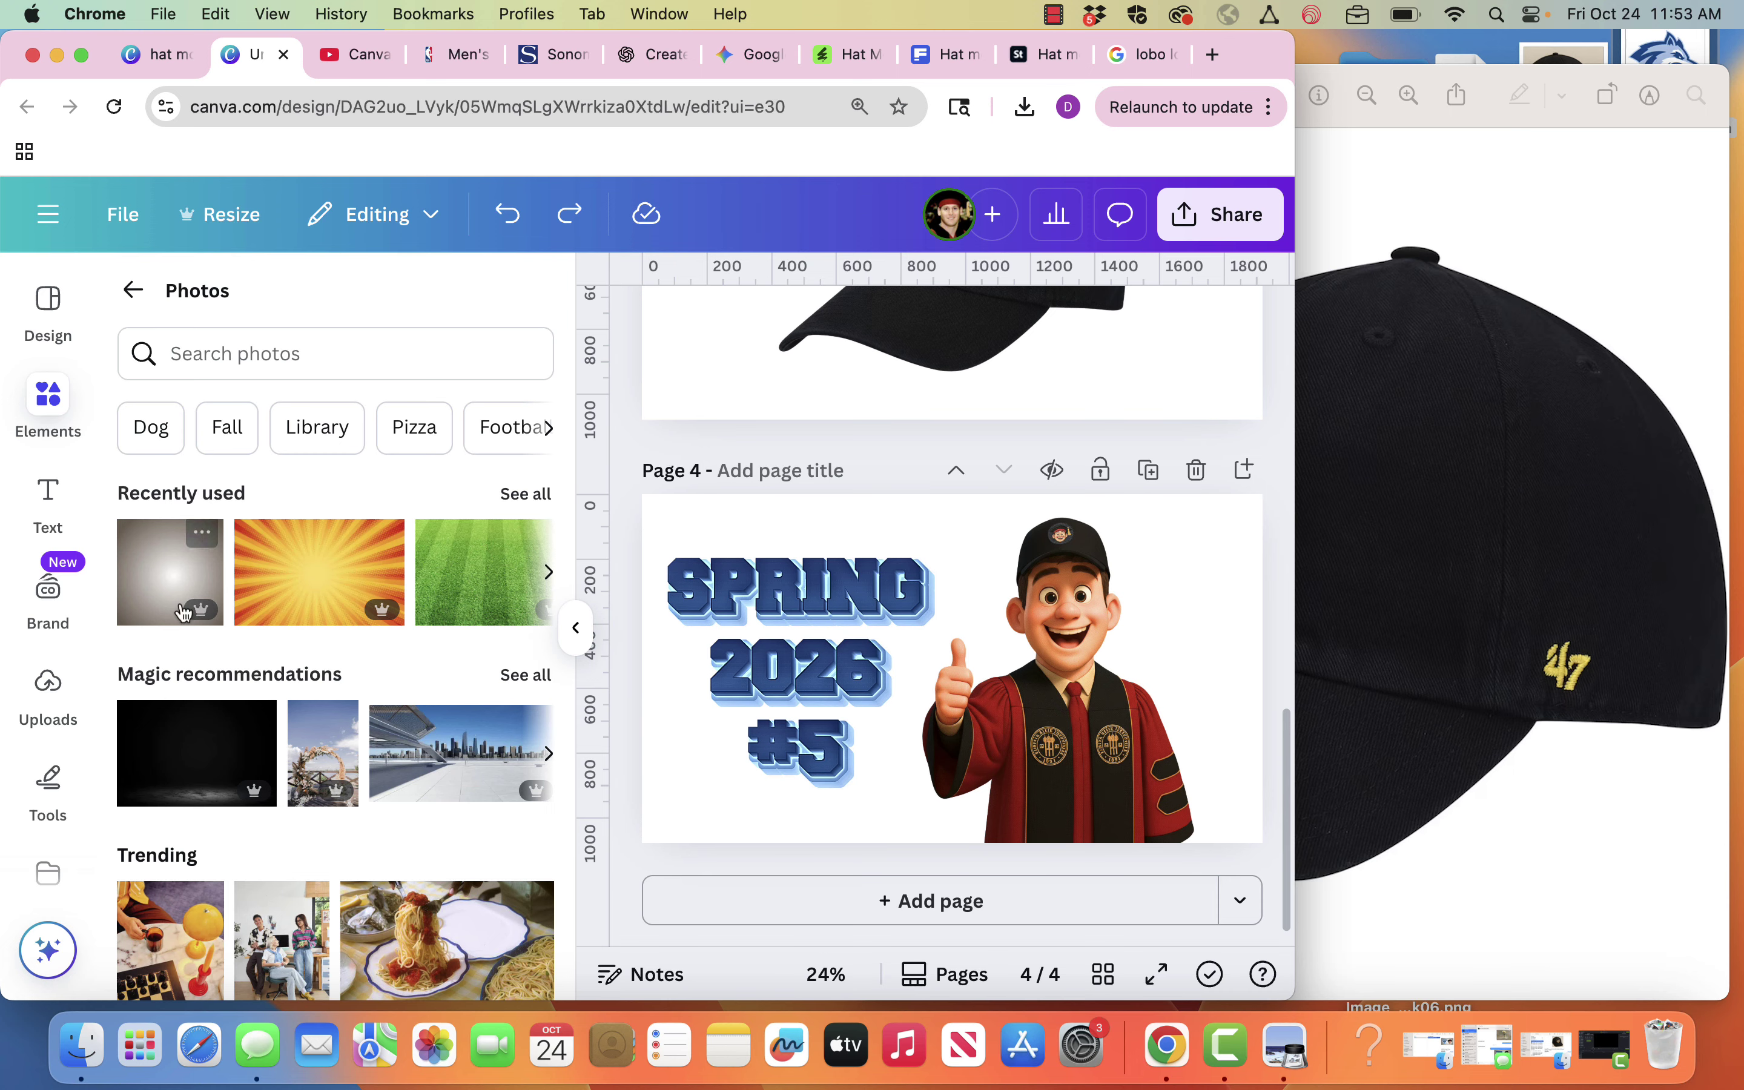
drag(800, 529, 808, 516)
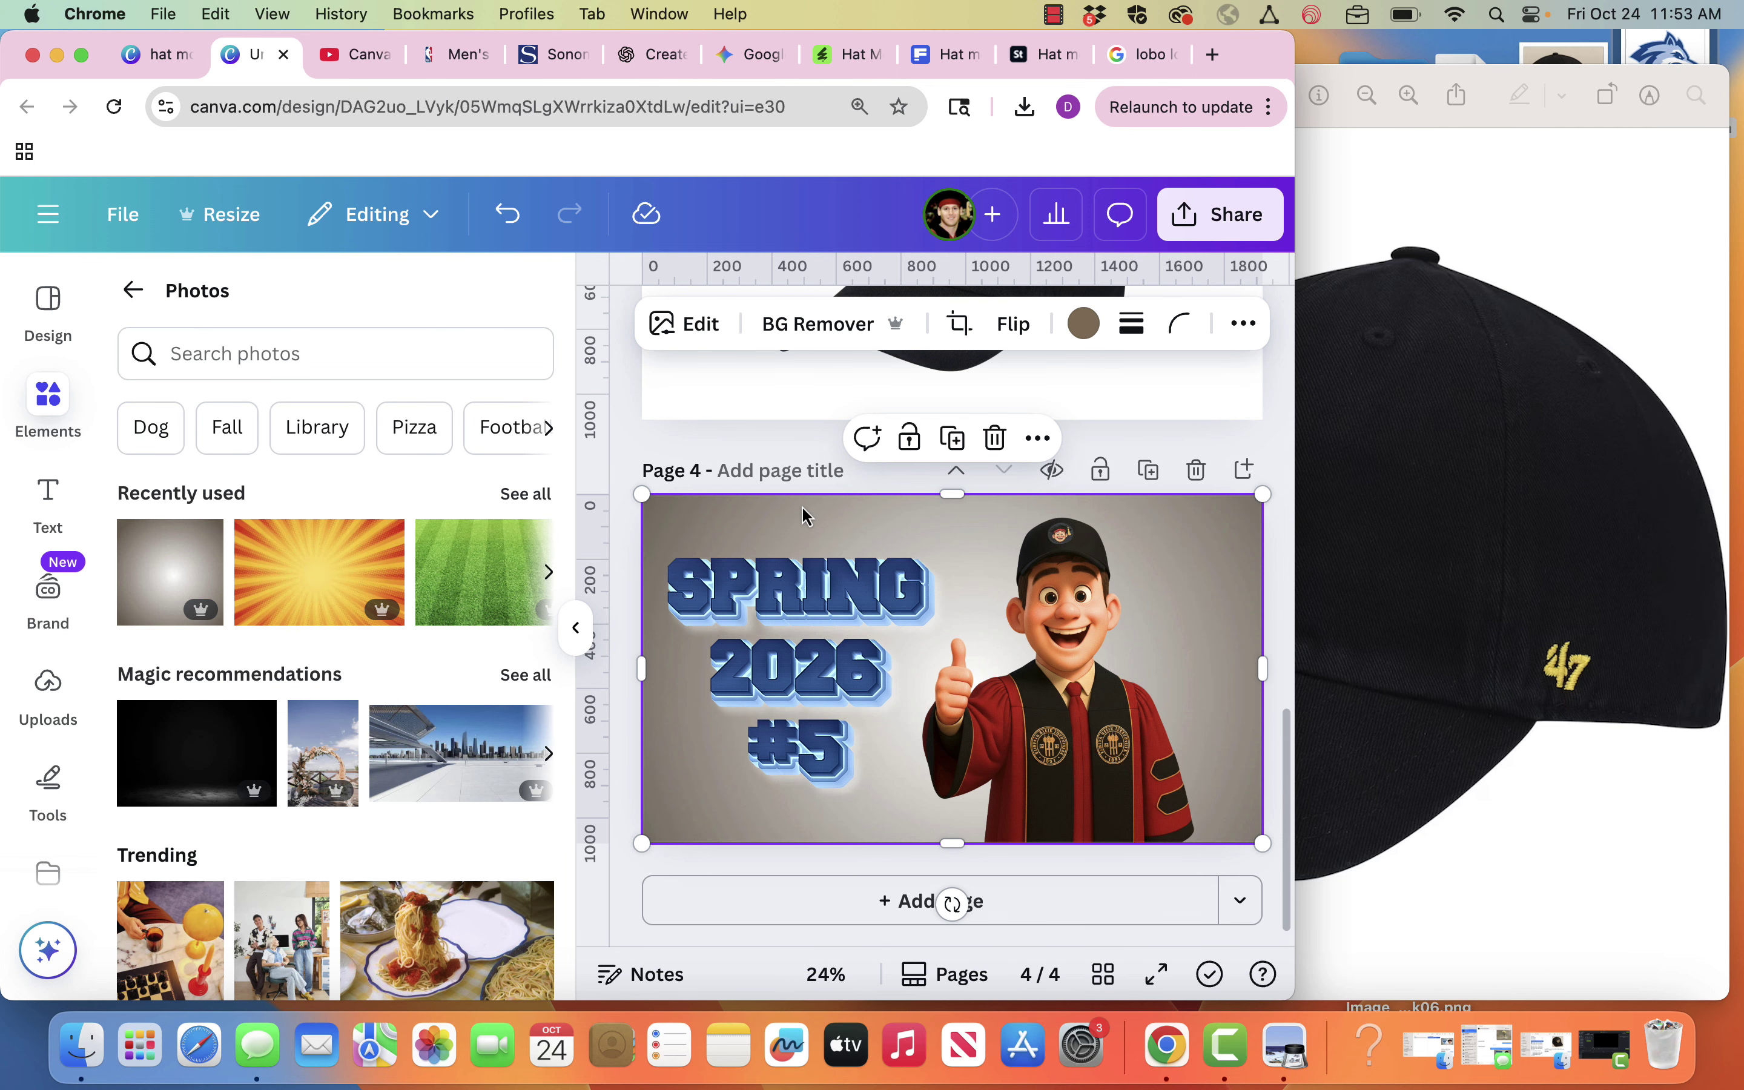
- Apply the Outline shadow effect to the 3D SPRING 2026 #5 text image on page 4
click(838, 610)
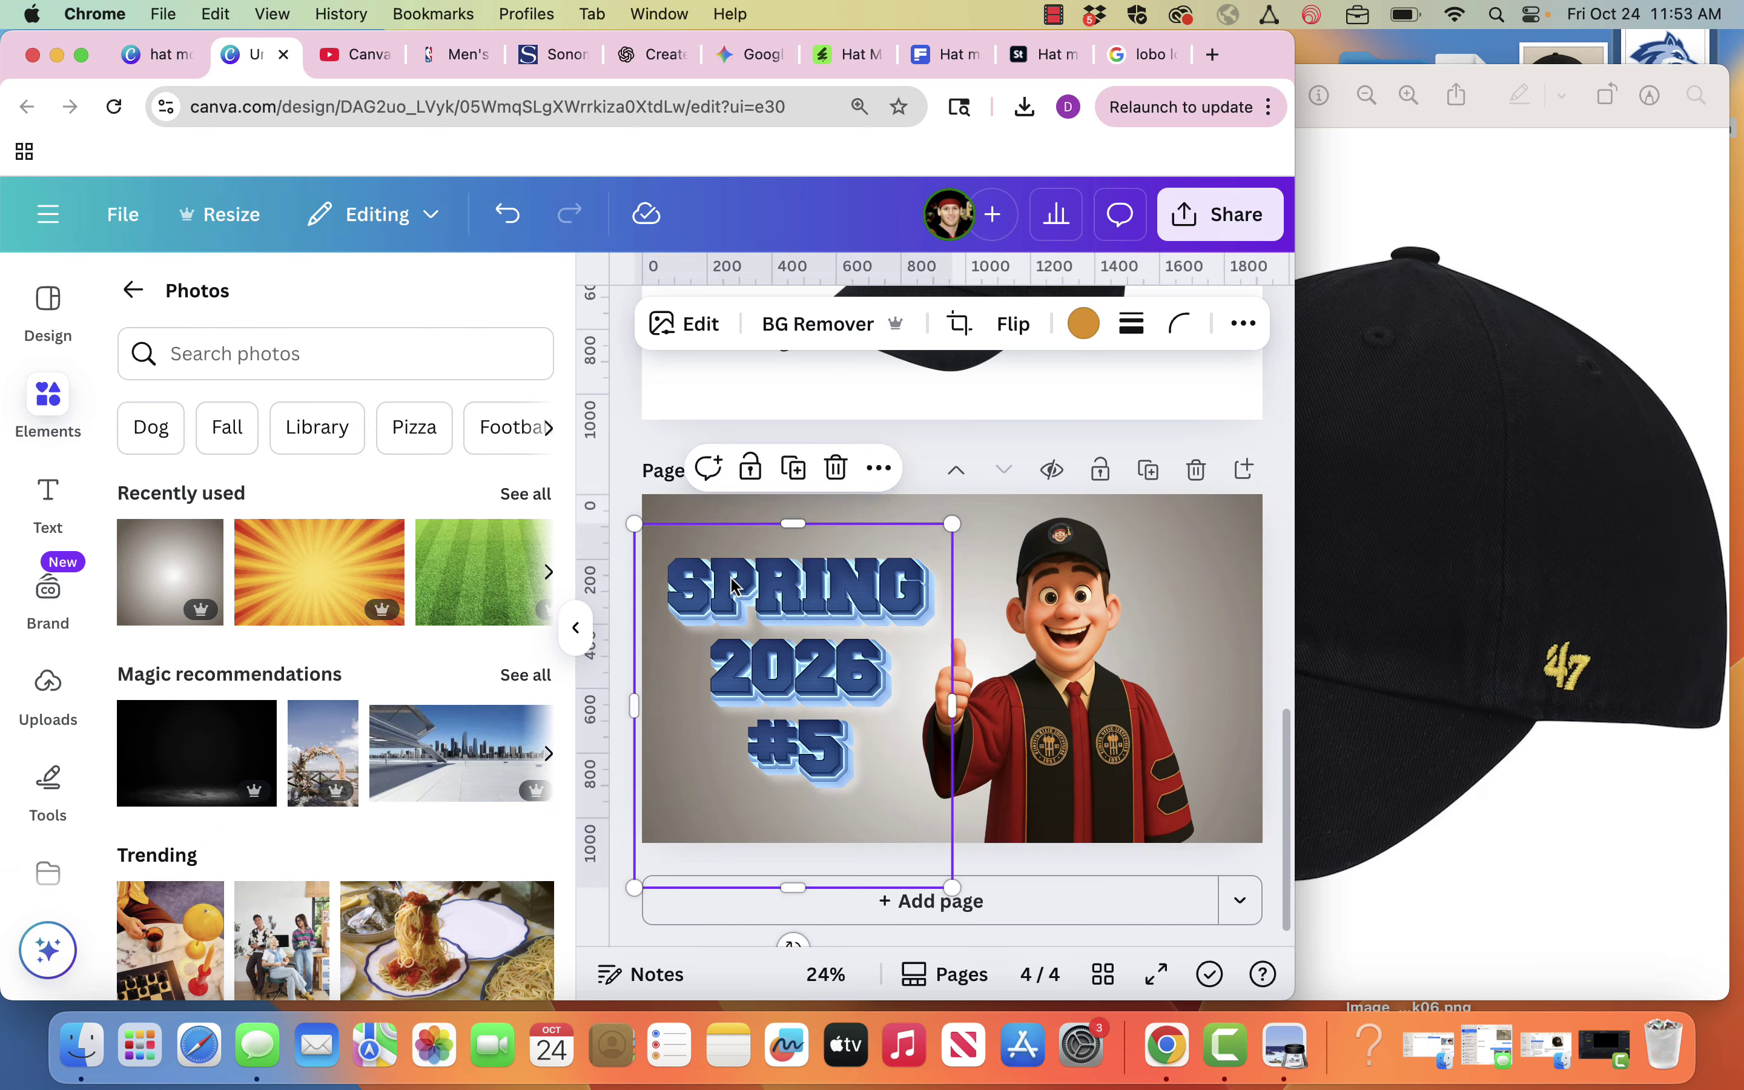
click(135, 292)
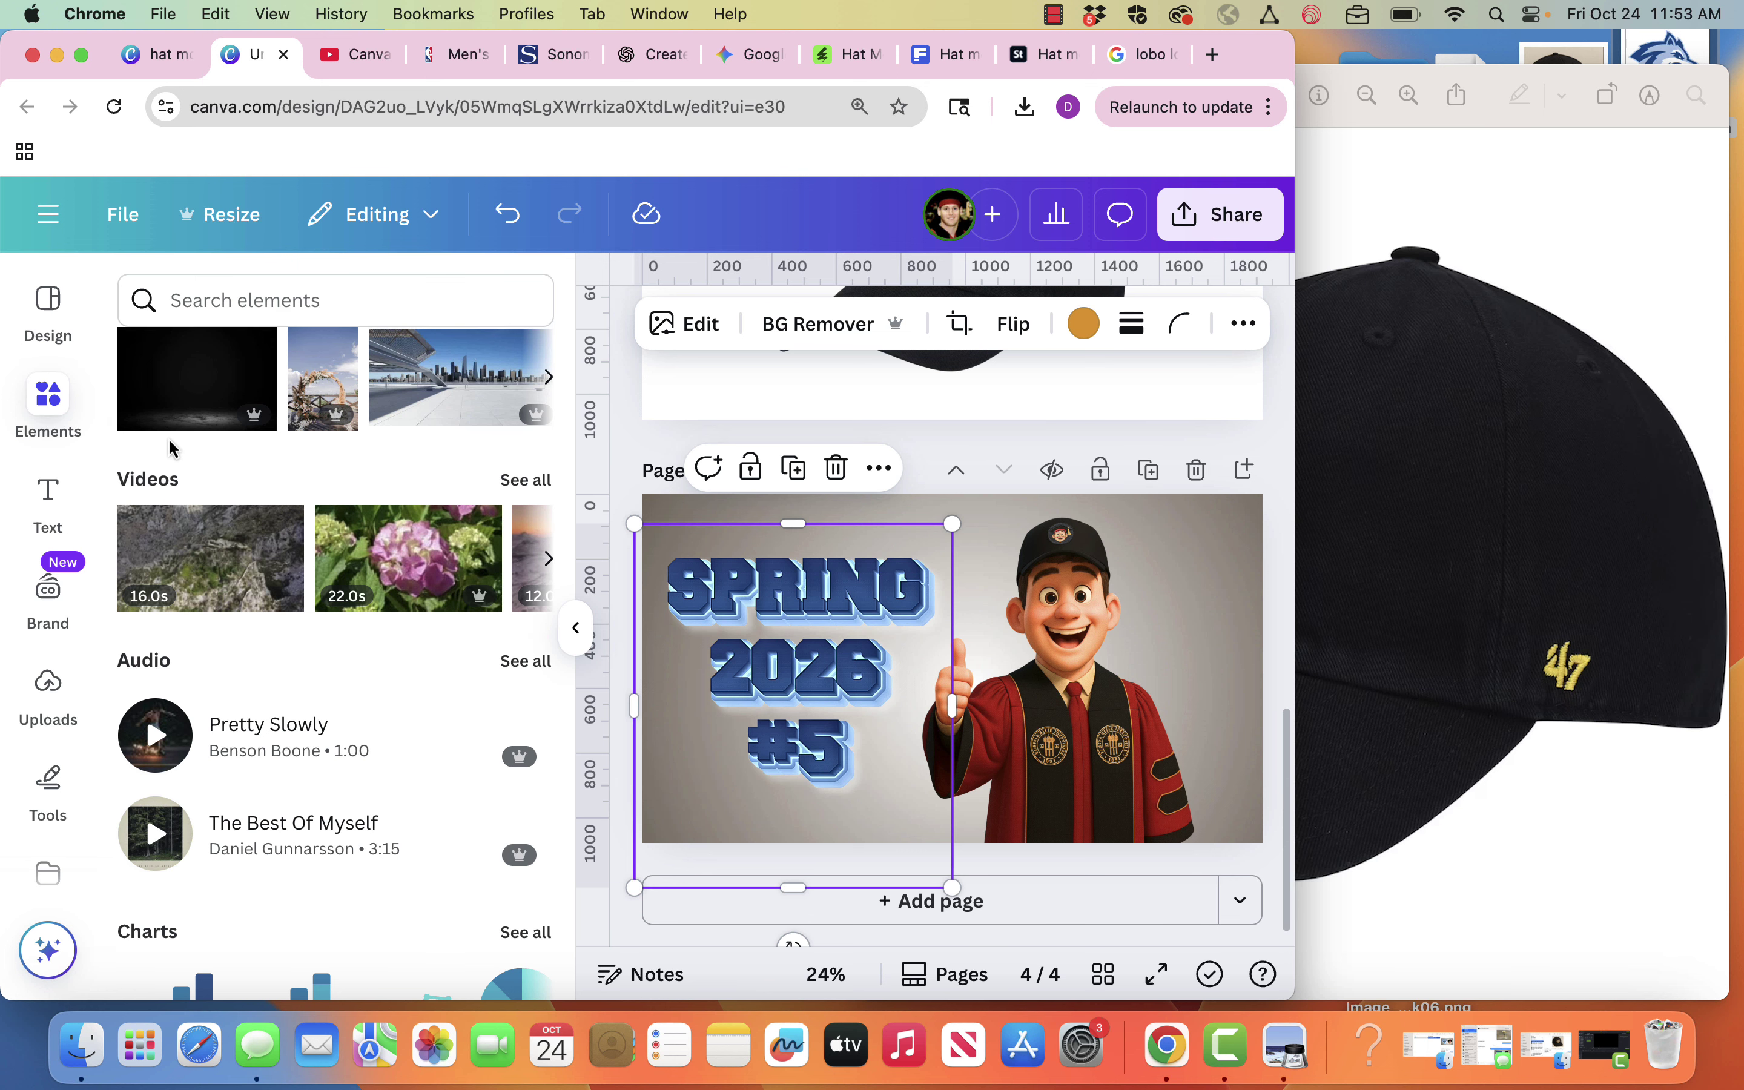
click(577, 627)
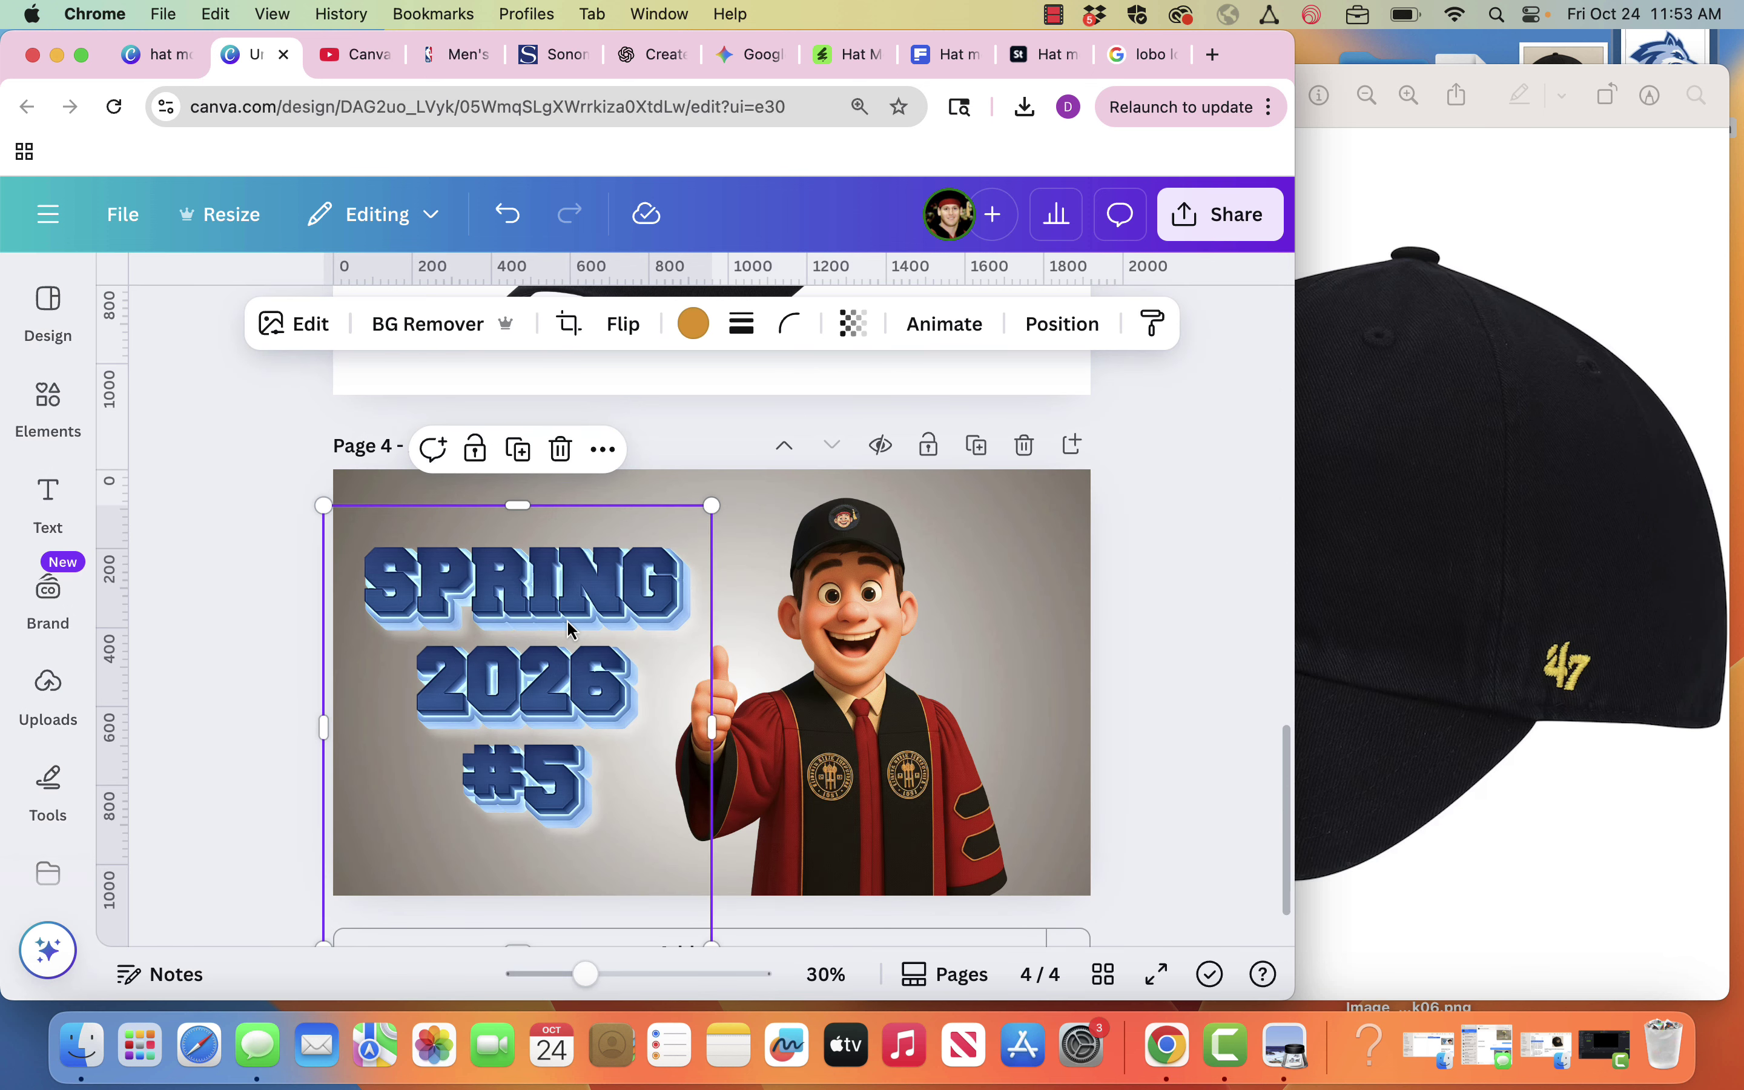
click(300, 324)
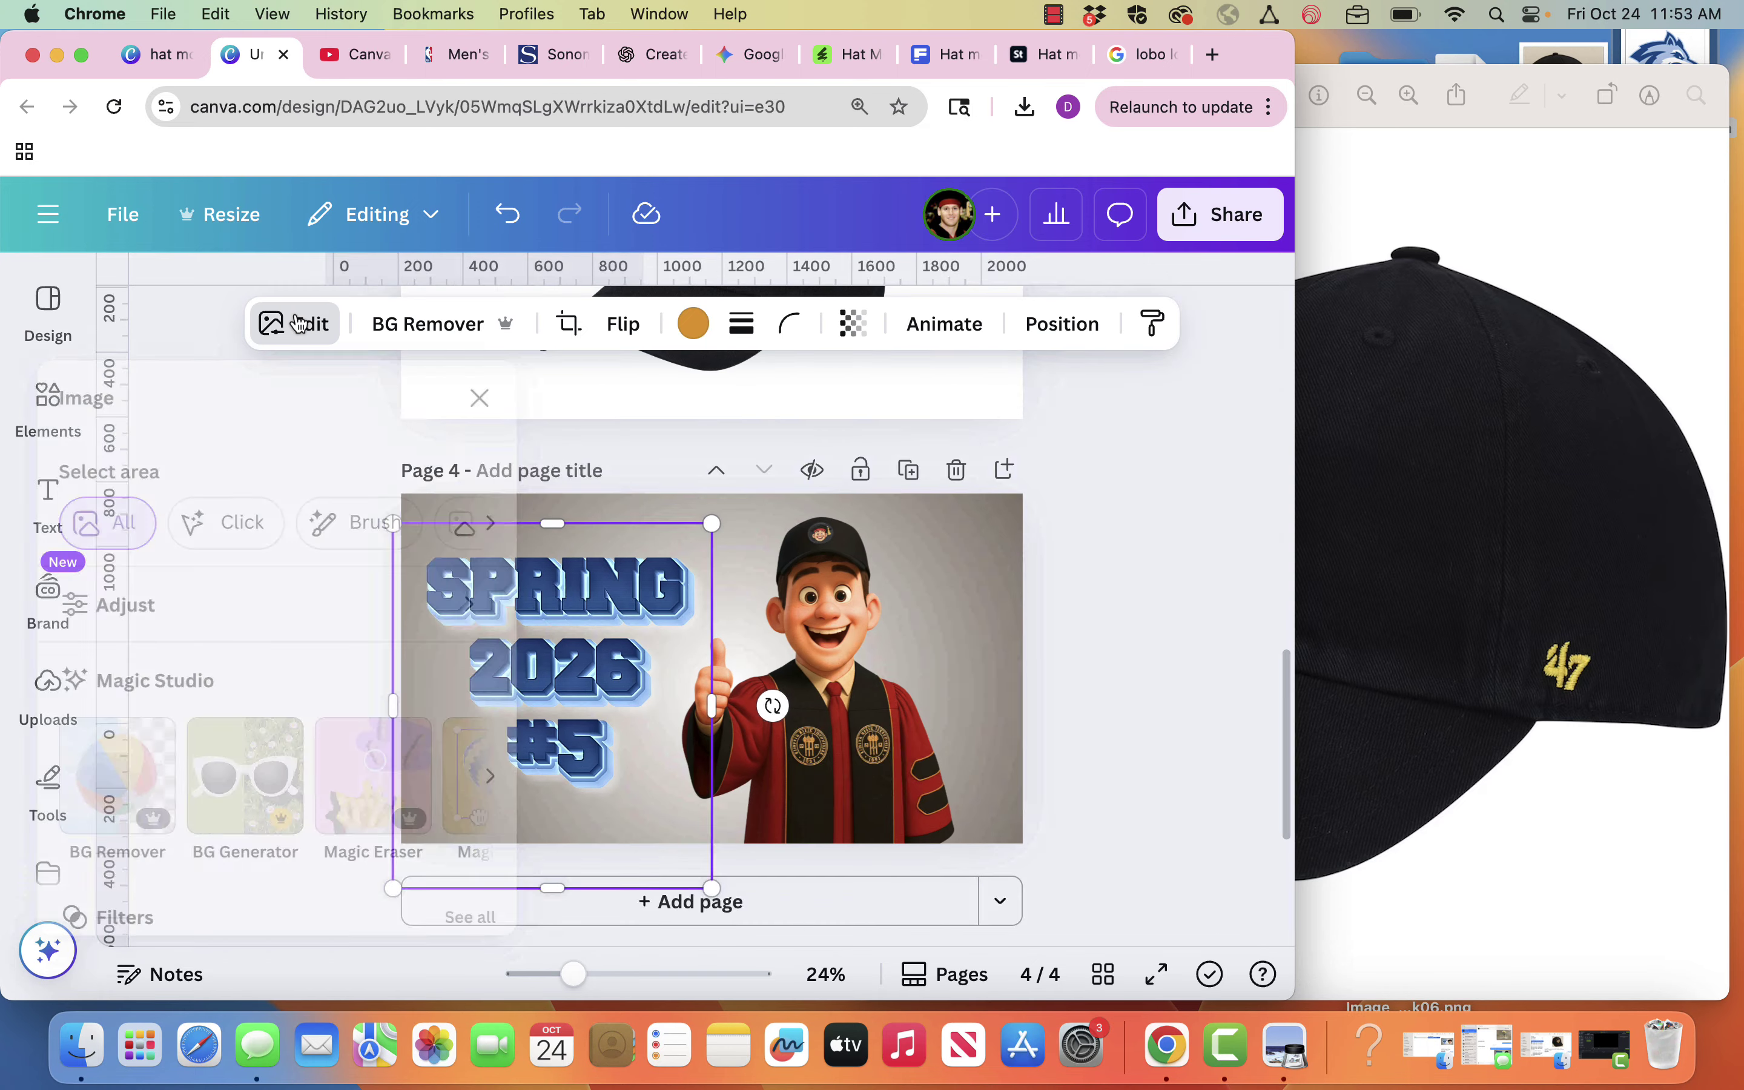
scroll(259, 703, down, 5)
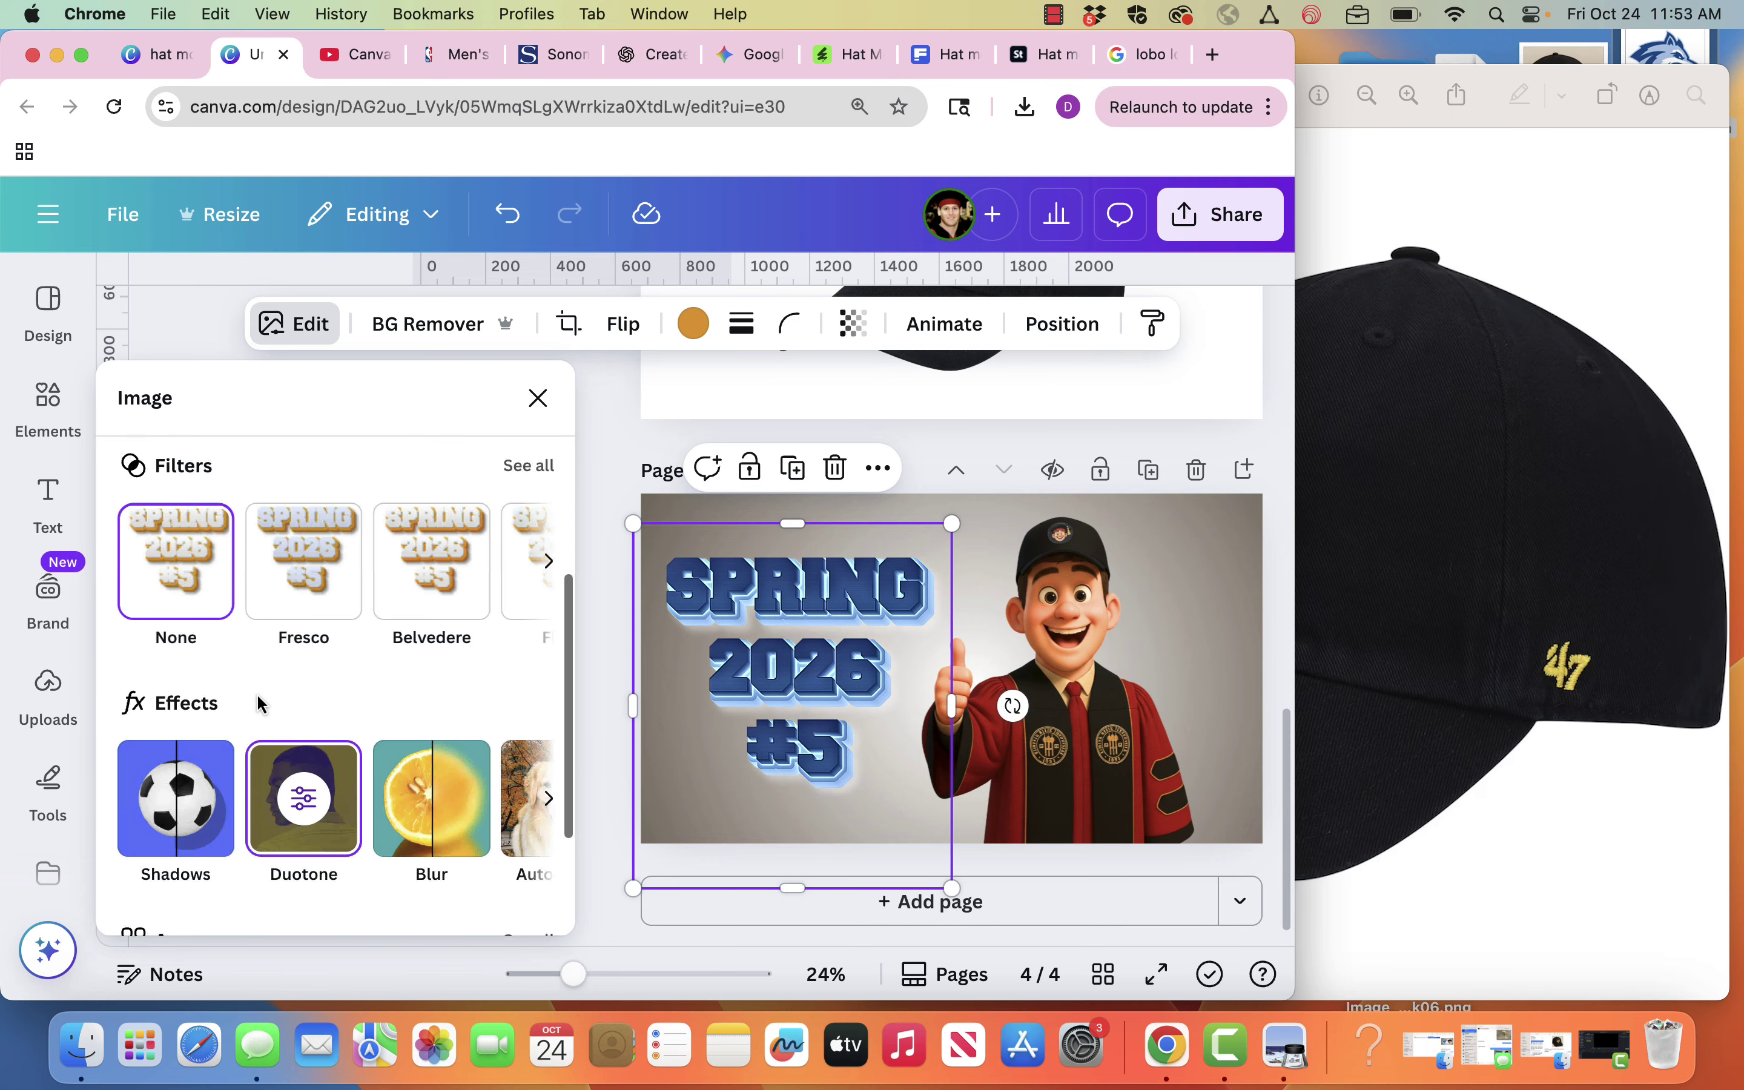
click(190, 777)
click(481, 760)
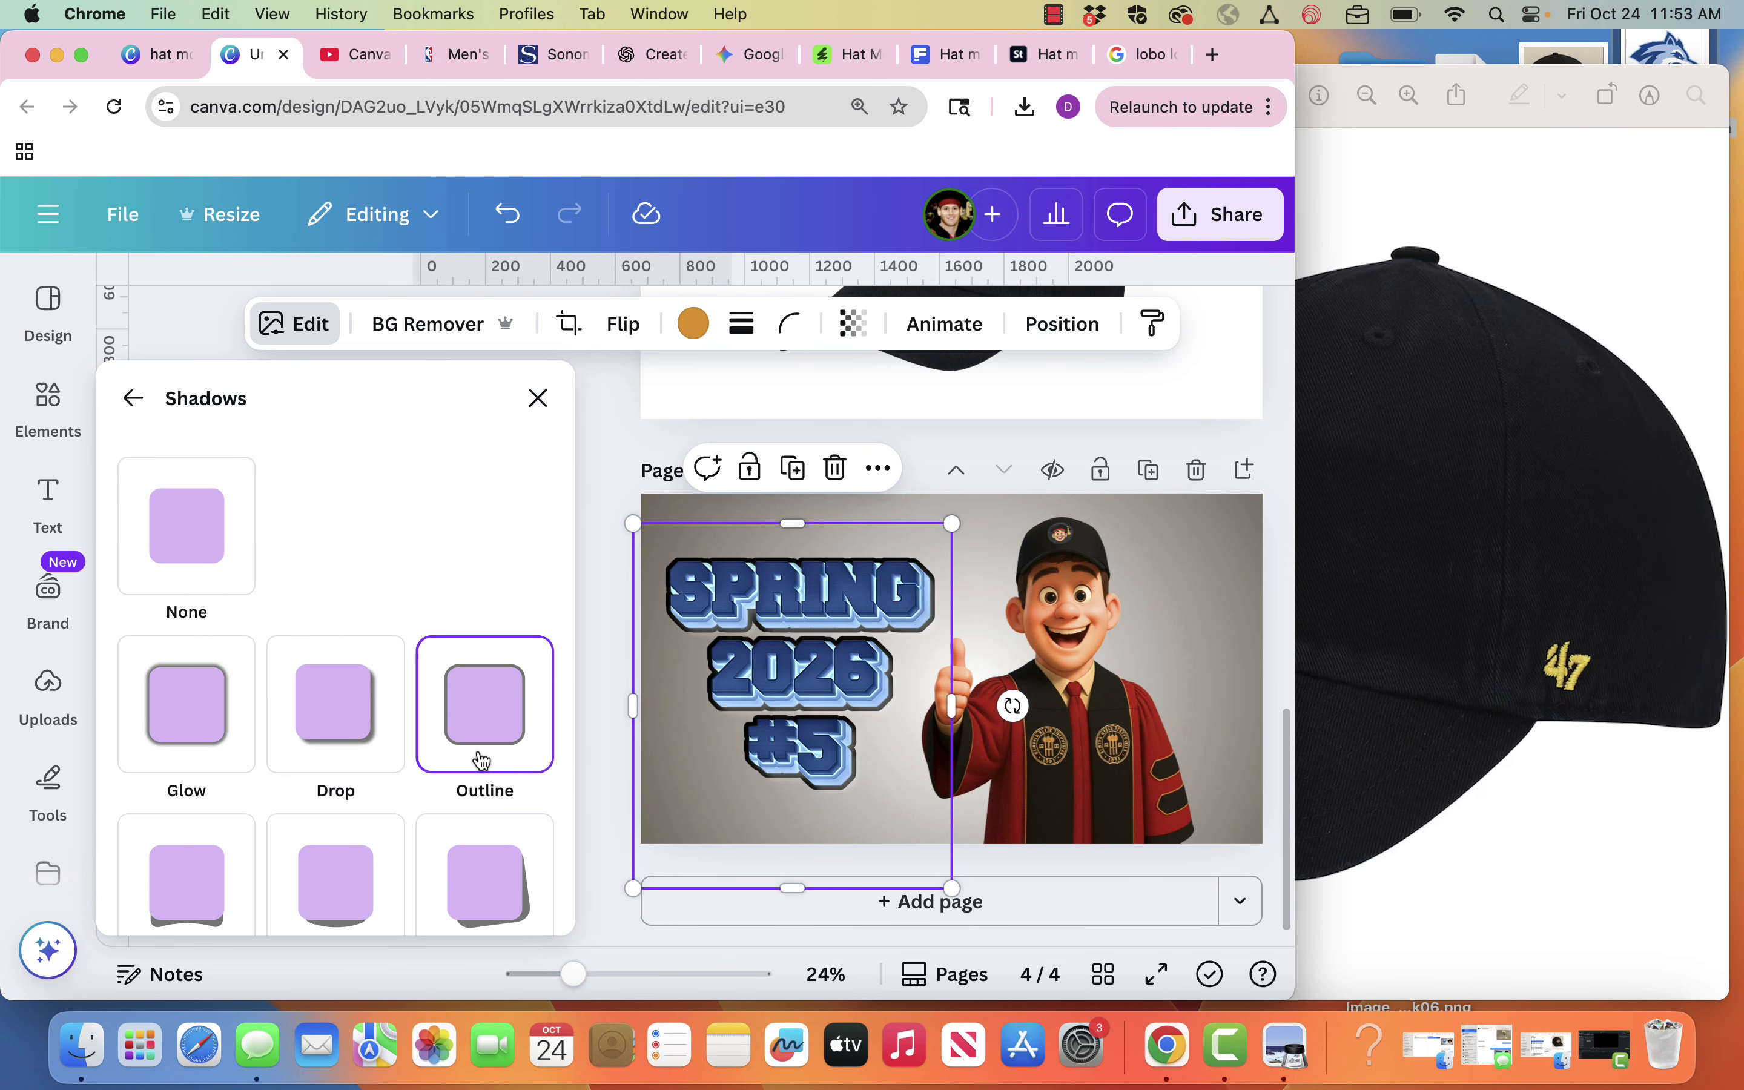
- Set the text image's outline color to white #FFFFFF and its size to 40
scroll(481, 760, down, 5)
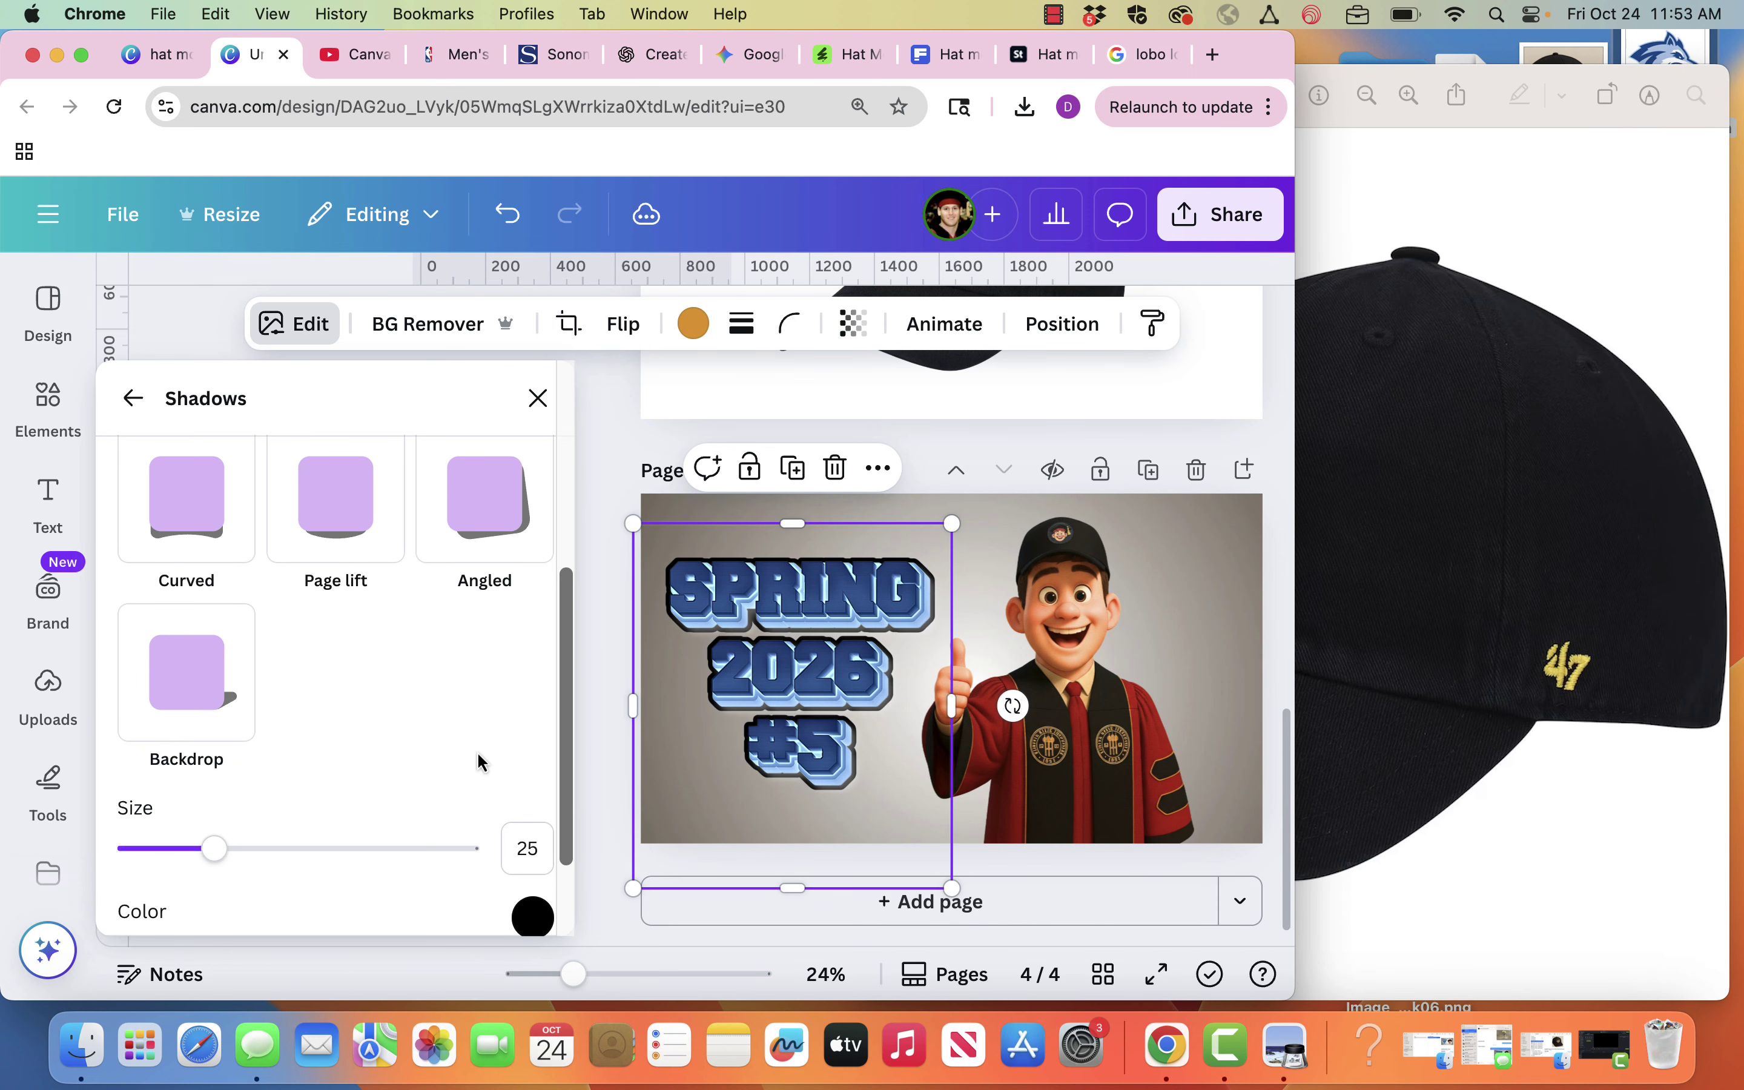
click(530, 915)
text(ffffff)
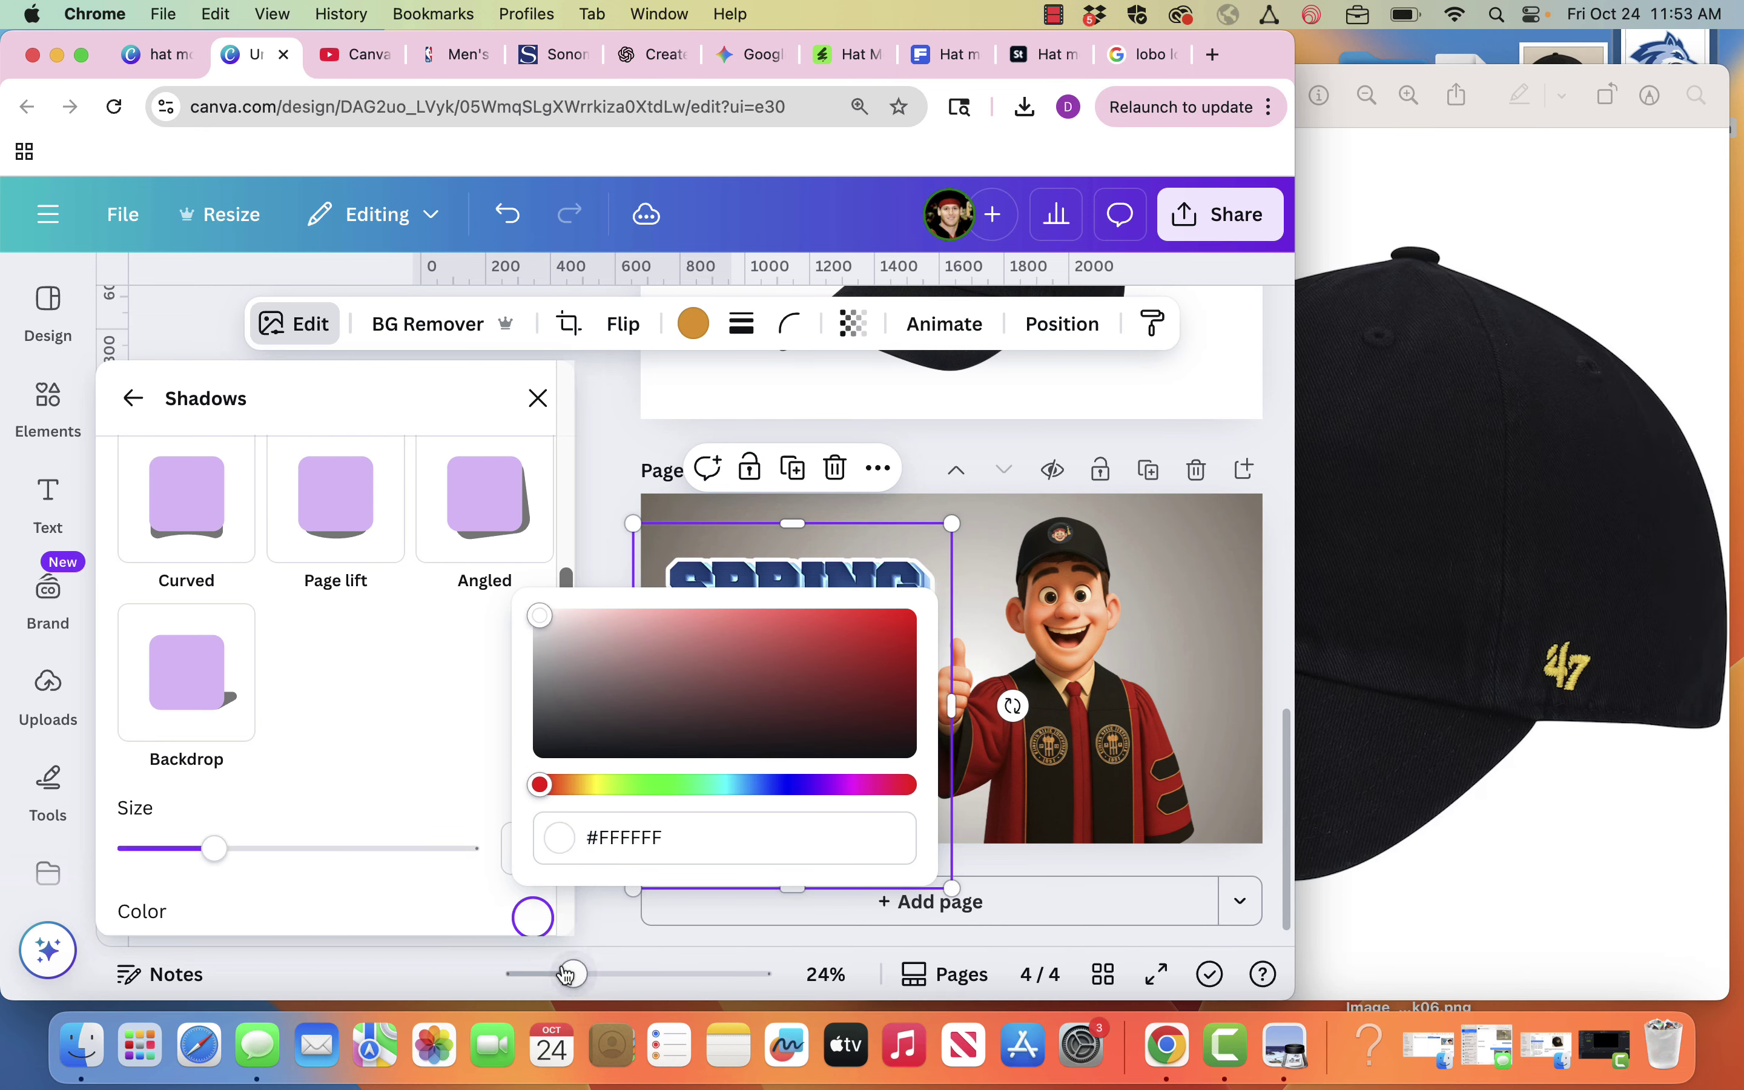
click(351, 779)
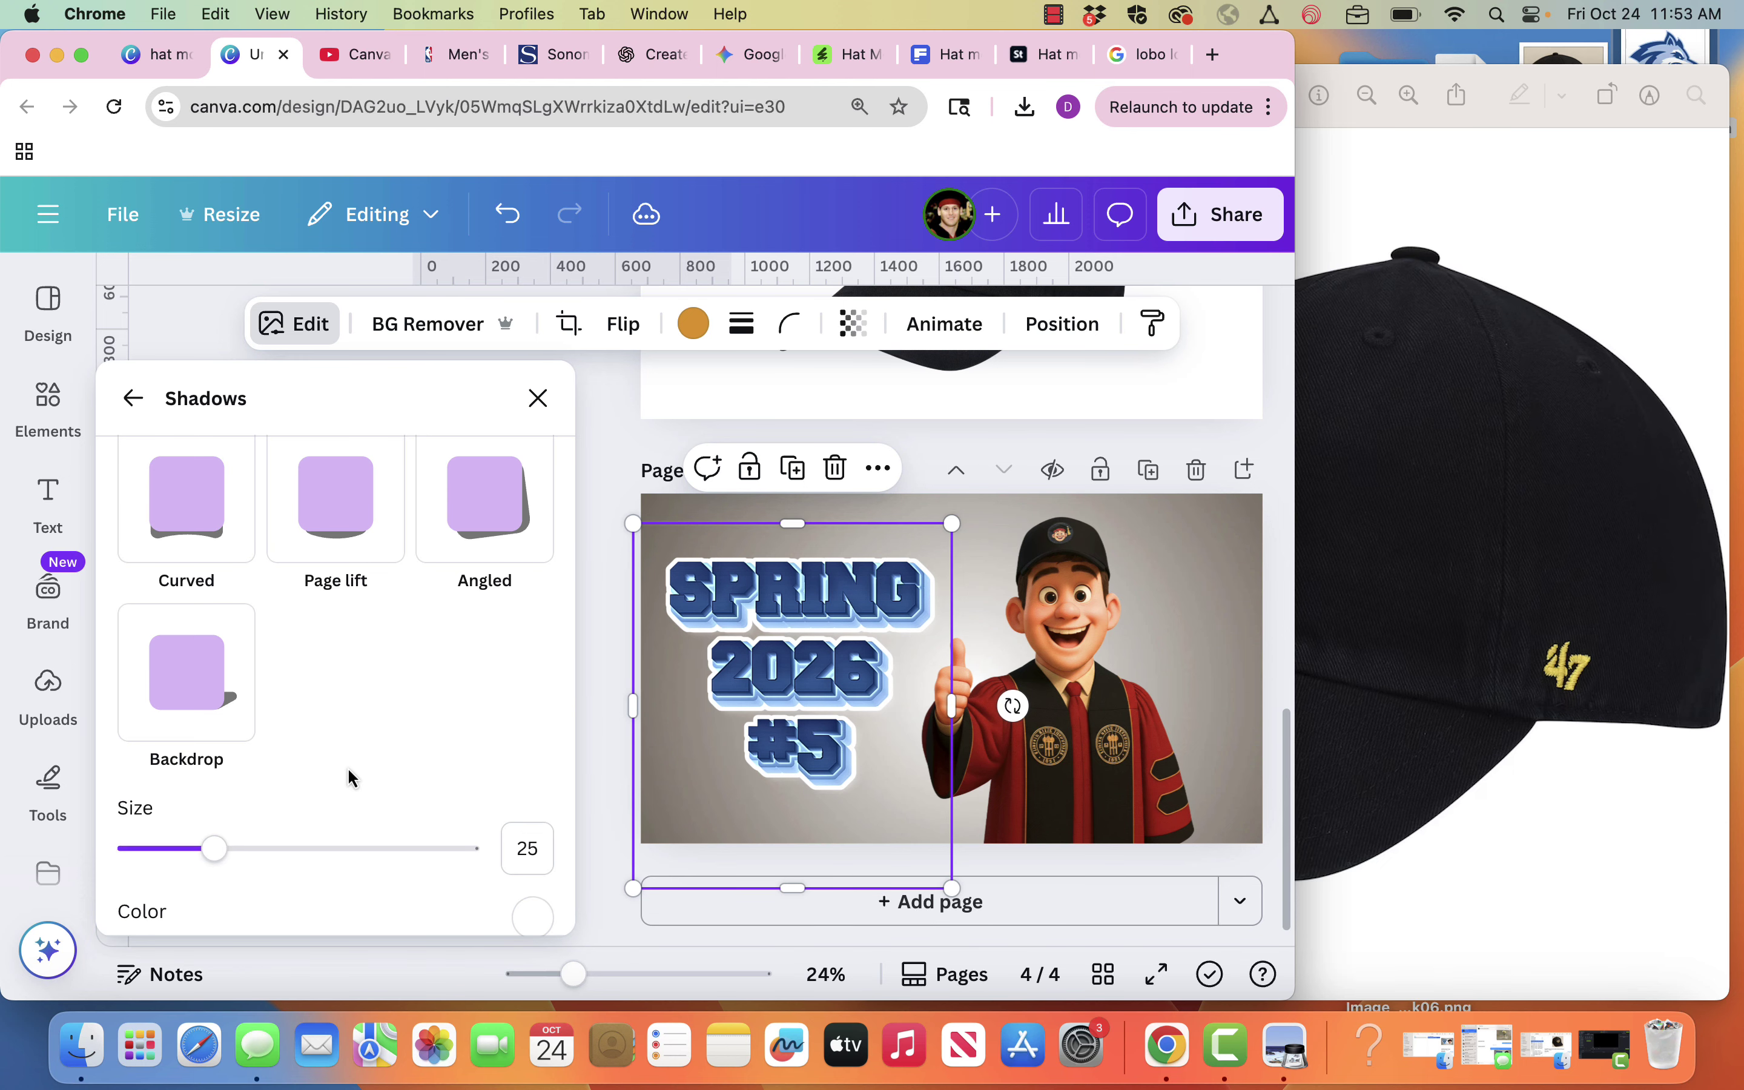
drag(246, 847, 266, 847)
- Shift the graduate and the 3D text image slightly right and down on page 4
click(1066, 696)
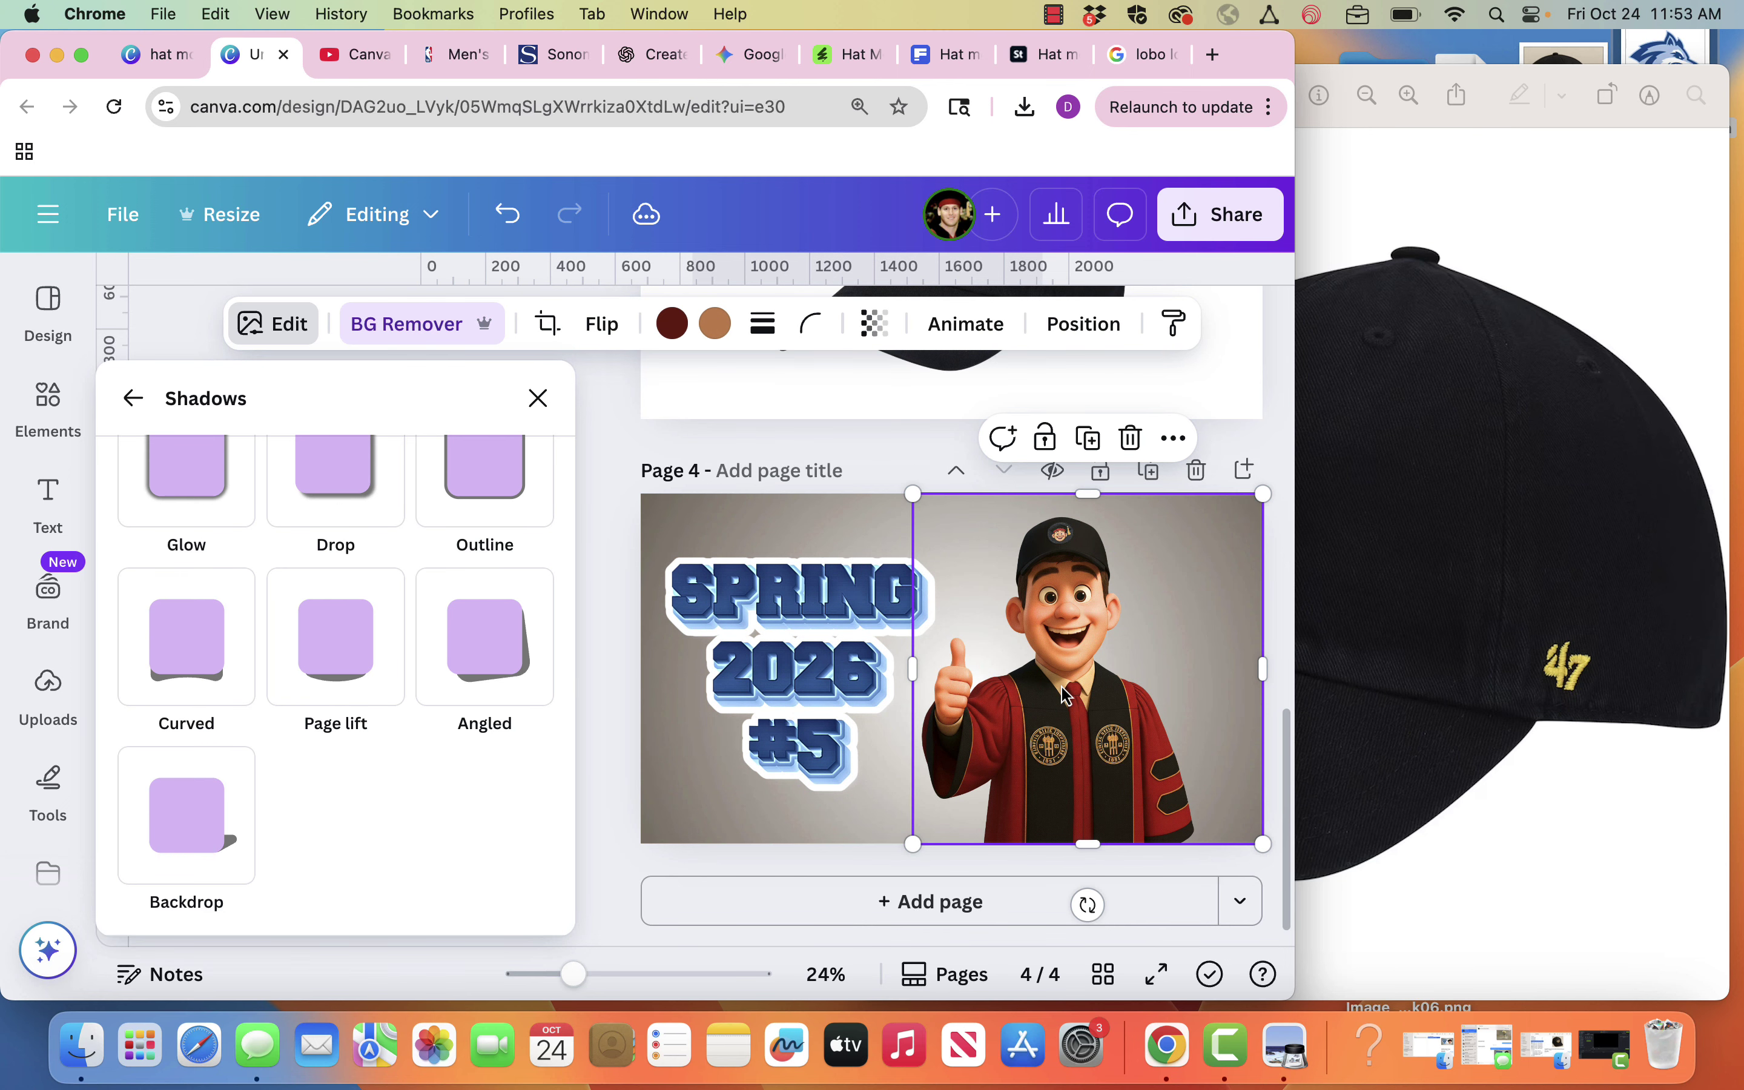
drag(1066, 696, 1079, 686)
key(BackSpace)
click(869, 624)
key(super+z)
drag(820, 614, 826, 613)
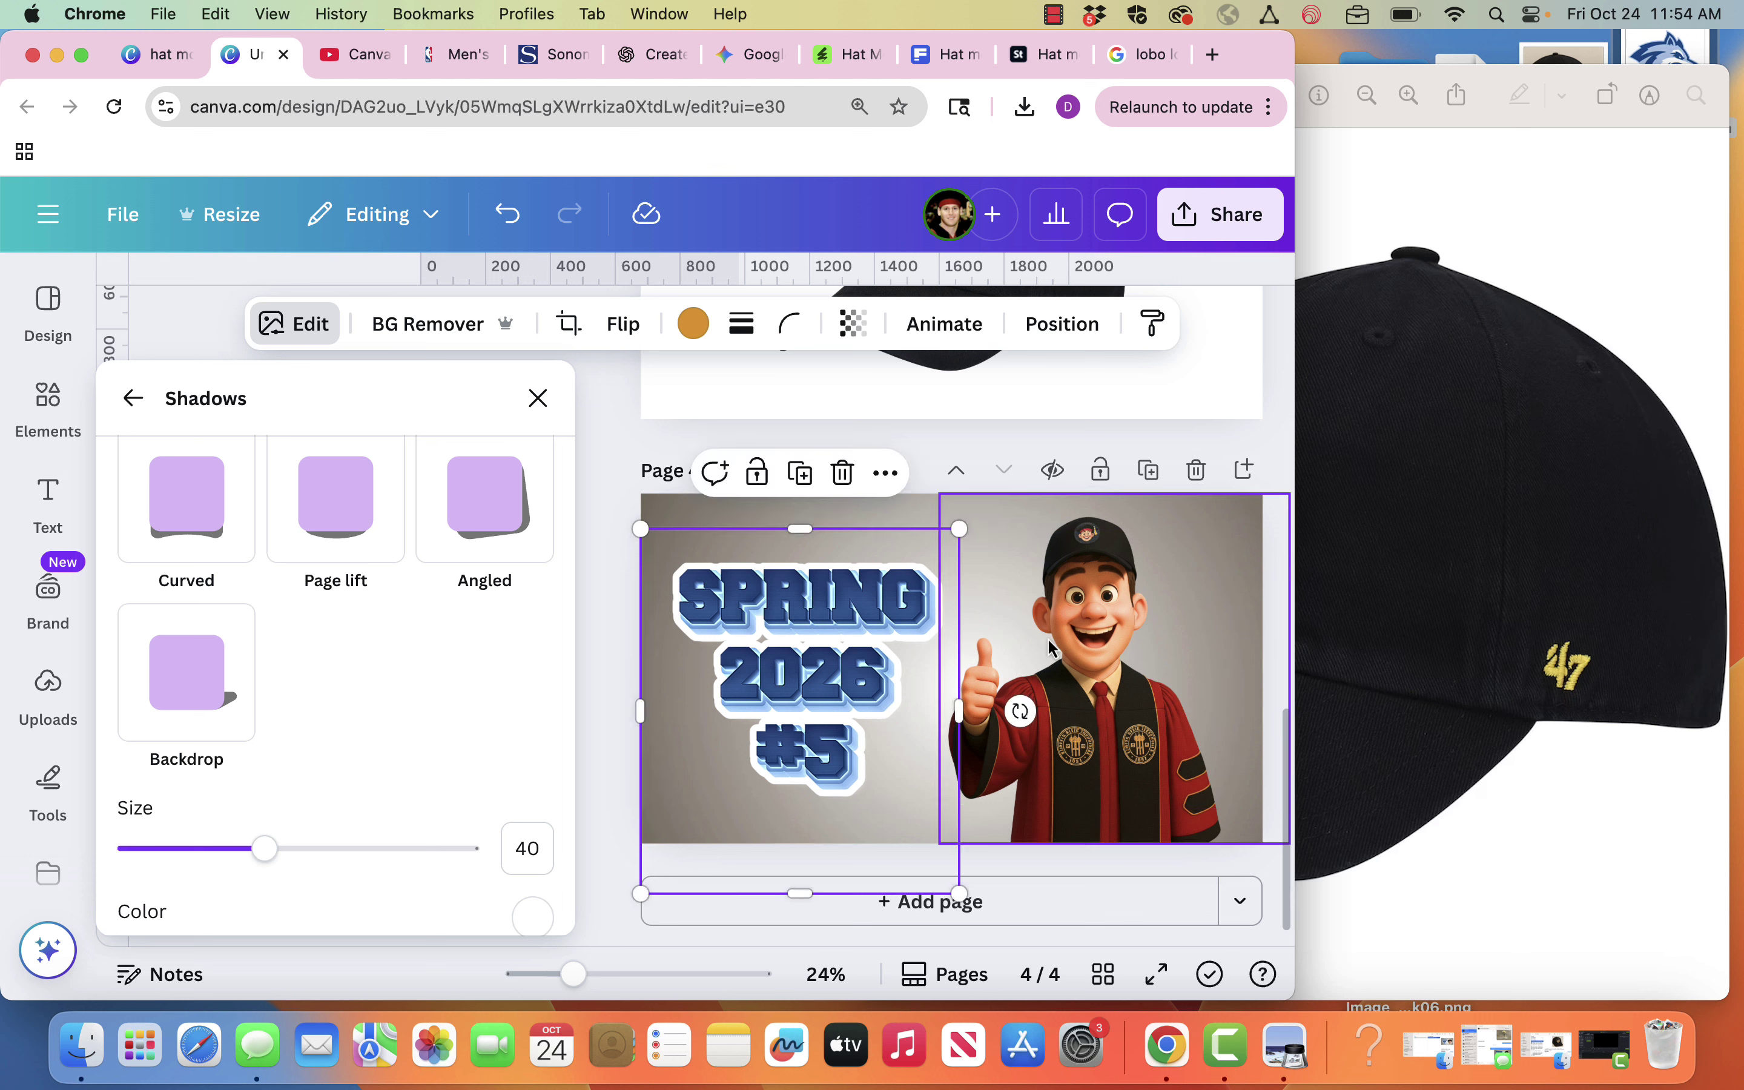
drag(1092, 614, 1091, 629)
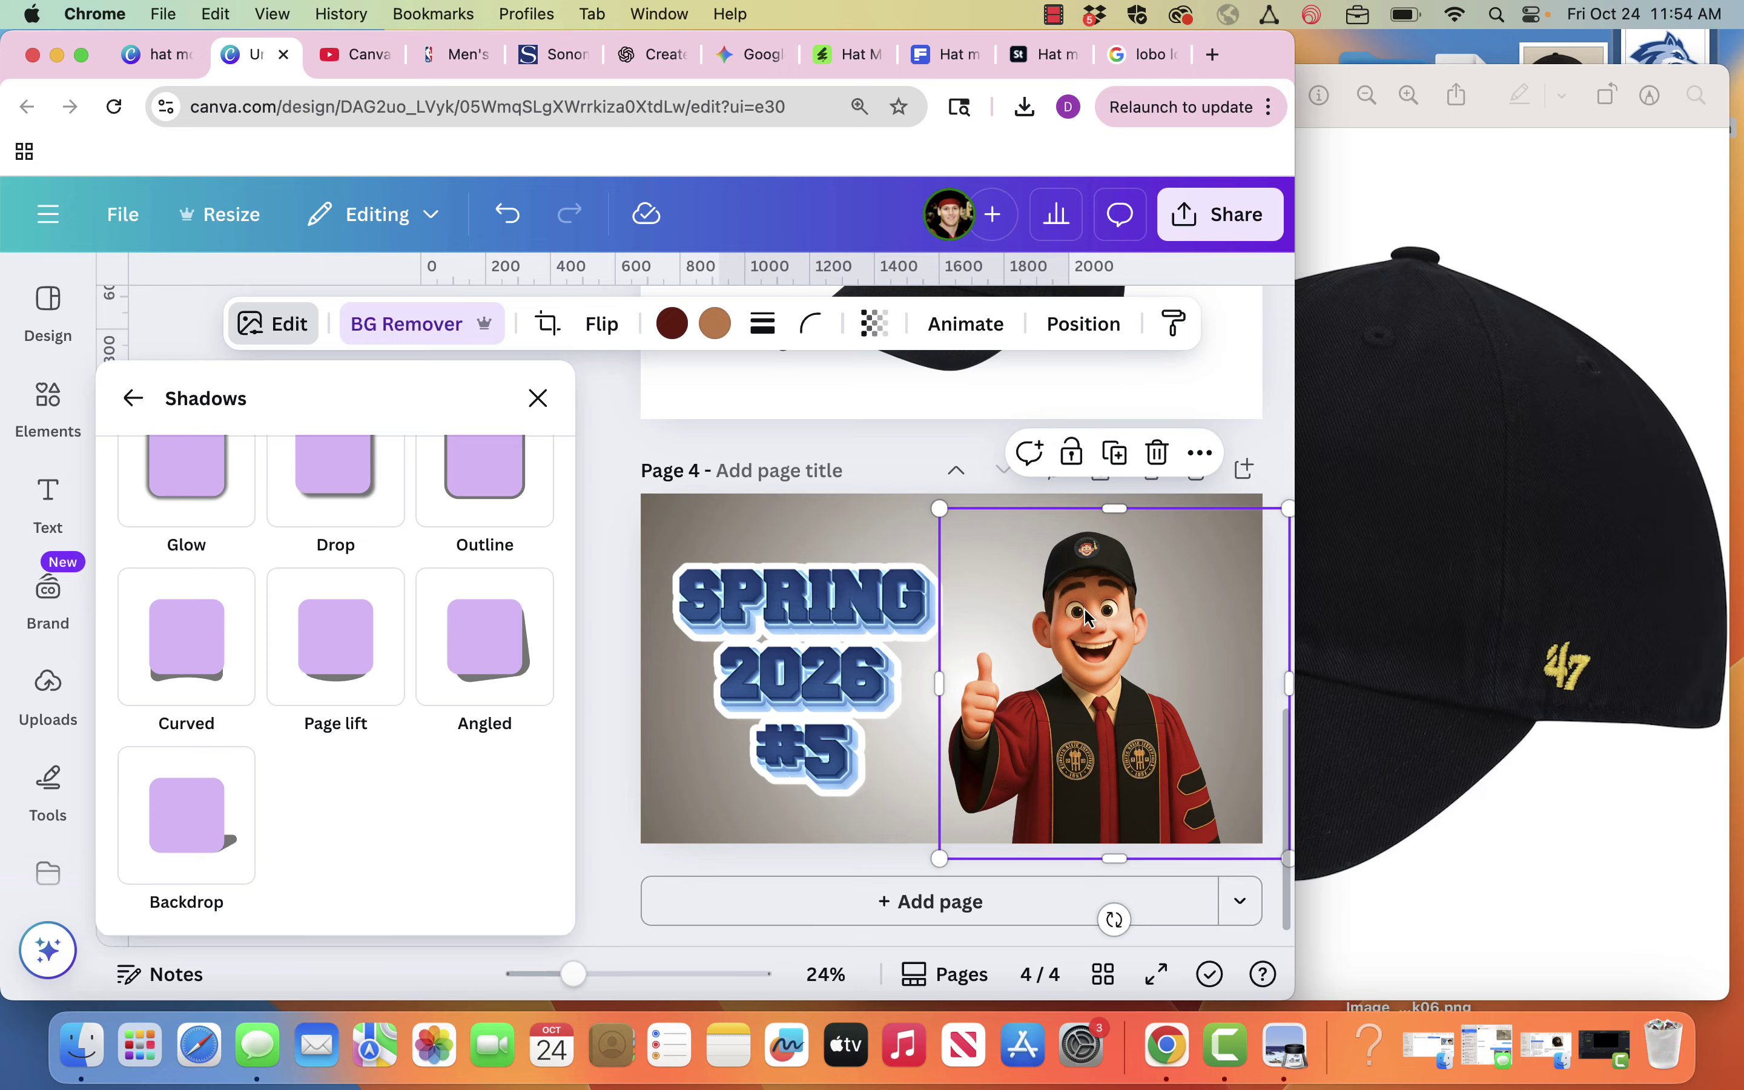
- Add an Outline shadow to the graduate in white #FFFFFF with size 40, then close the effect settings and deselect the image
click(494, 476)
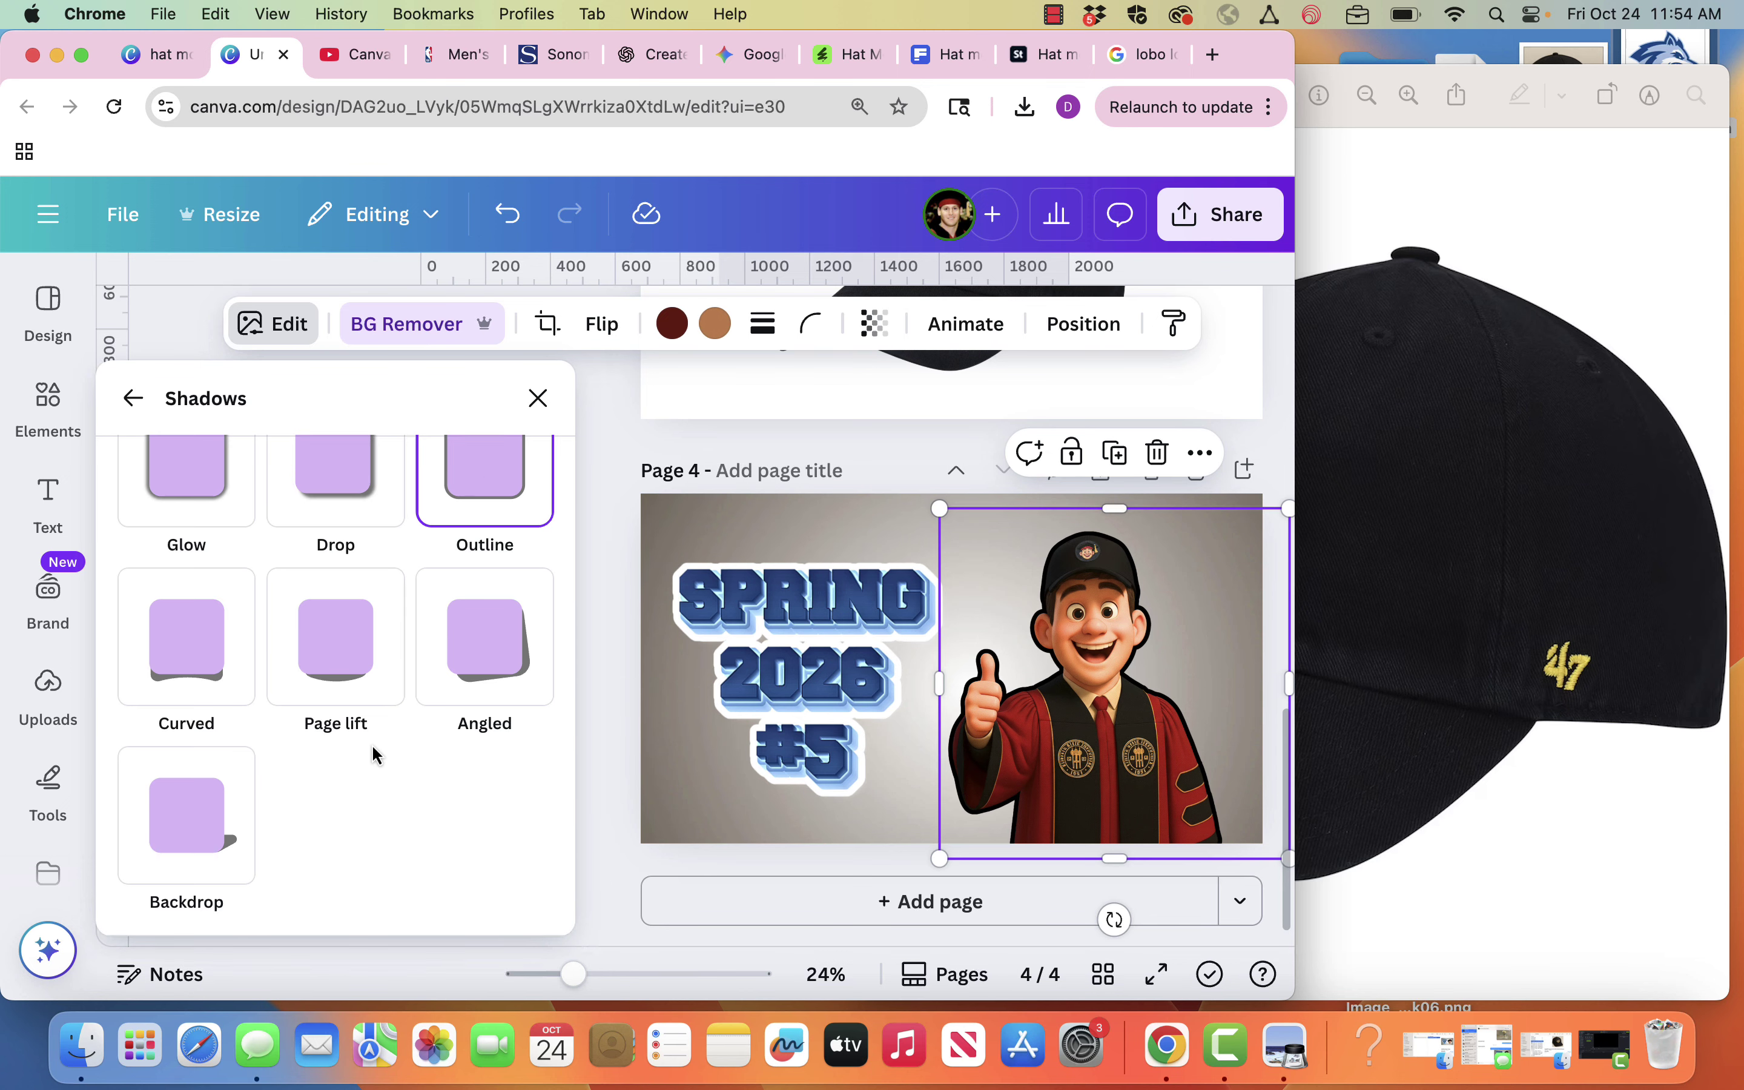
scroll(469, 522, up, 3)
scroll(389, 591, up, 2)
scroll(390, 595, down, 5)
scroll(393, 601, down, 3)
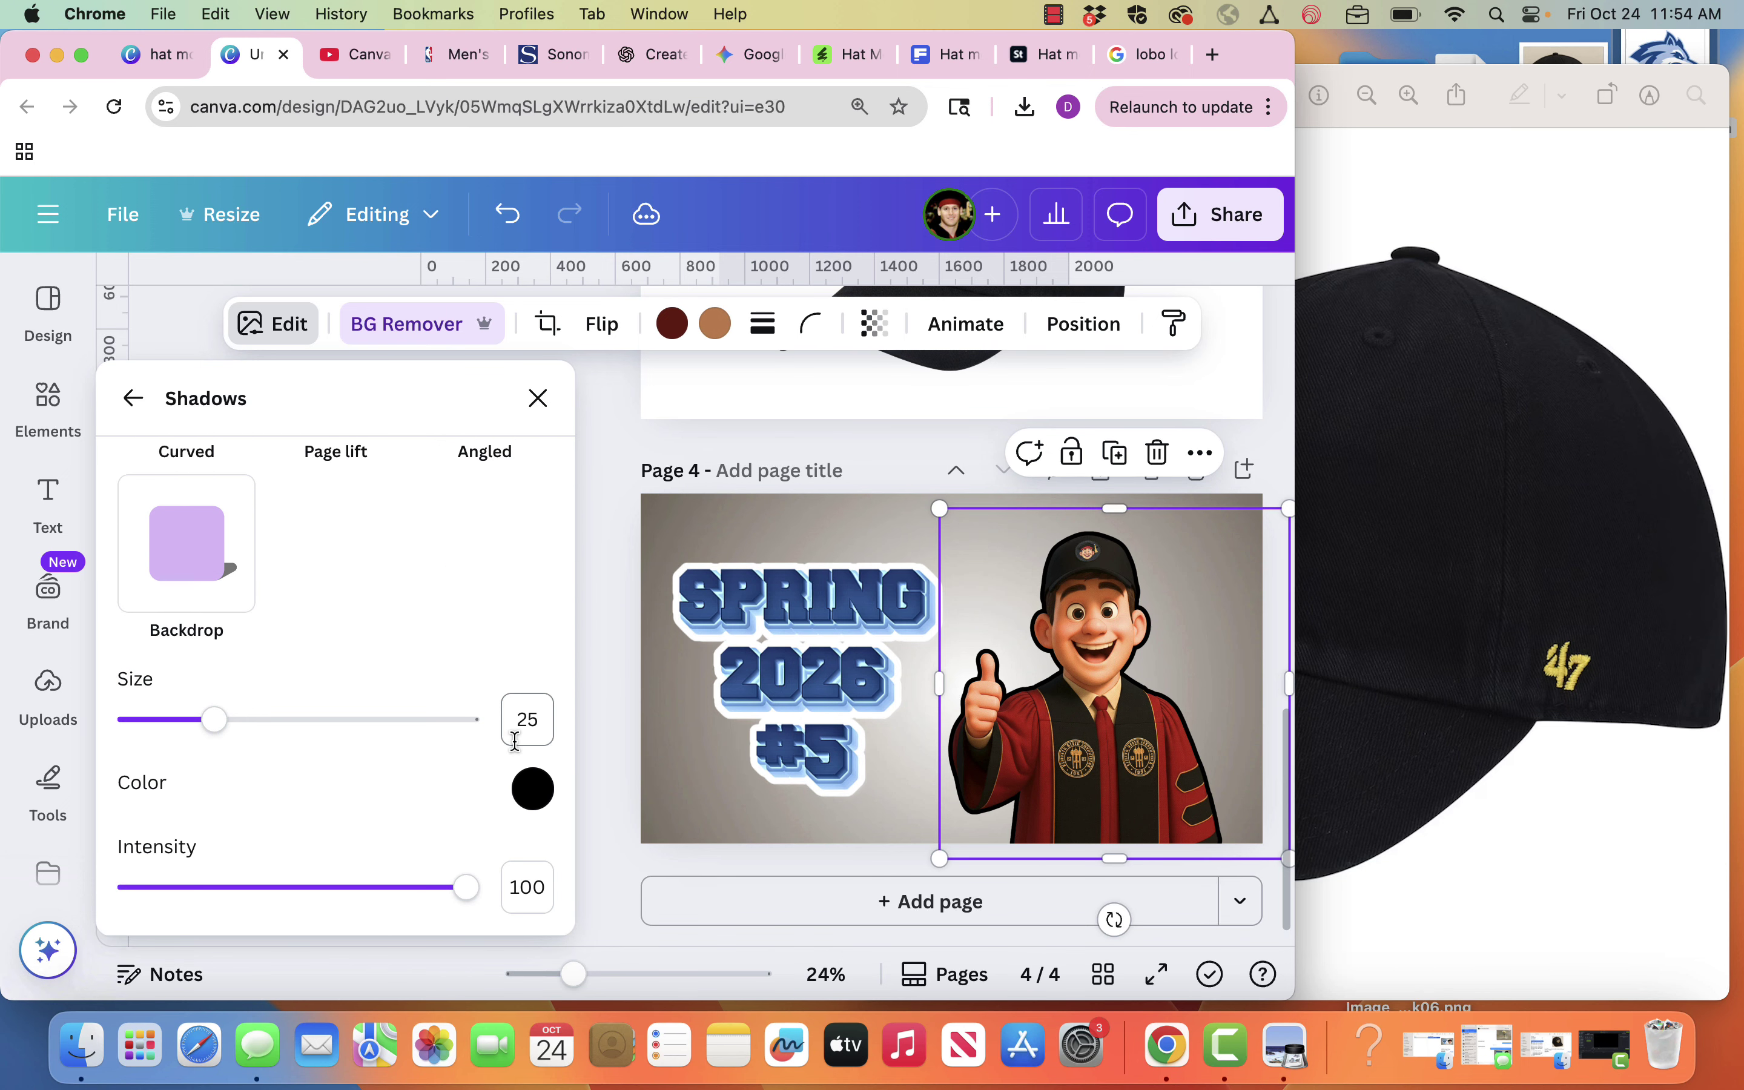
click(534, 788)
click(540, 488)
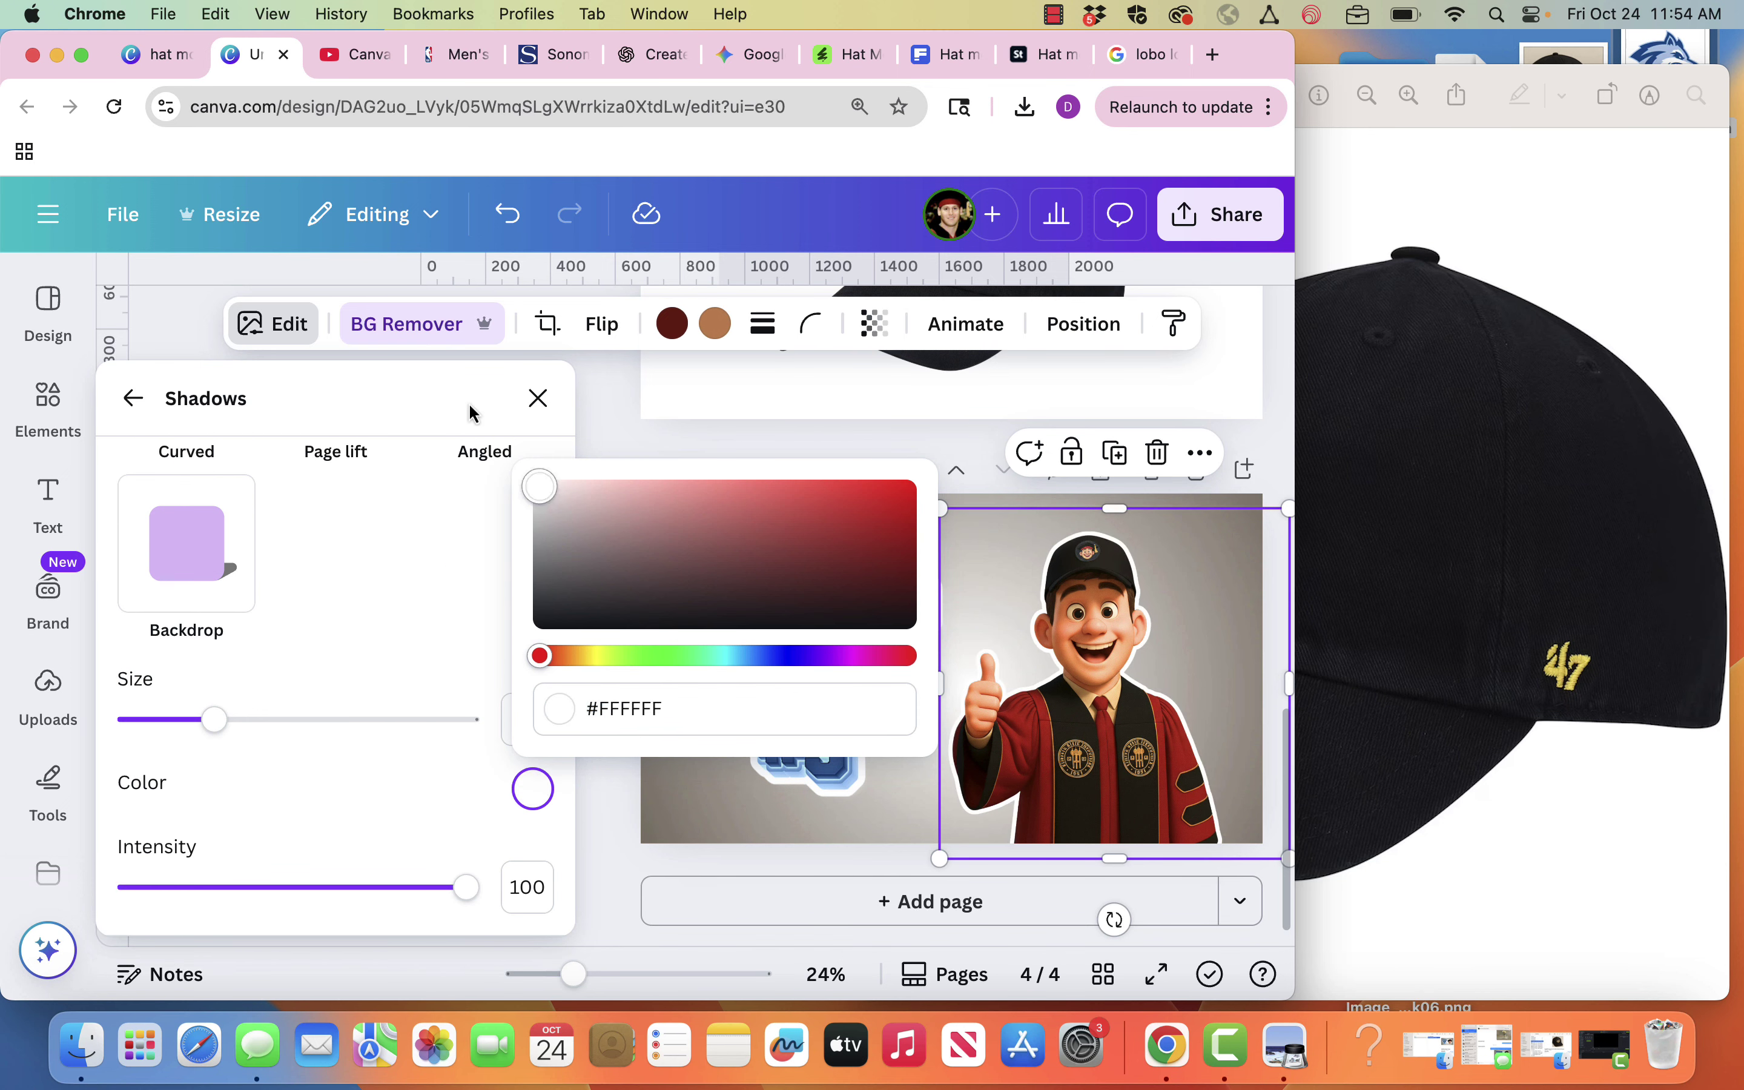
click(342, 542)
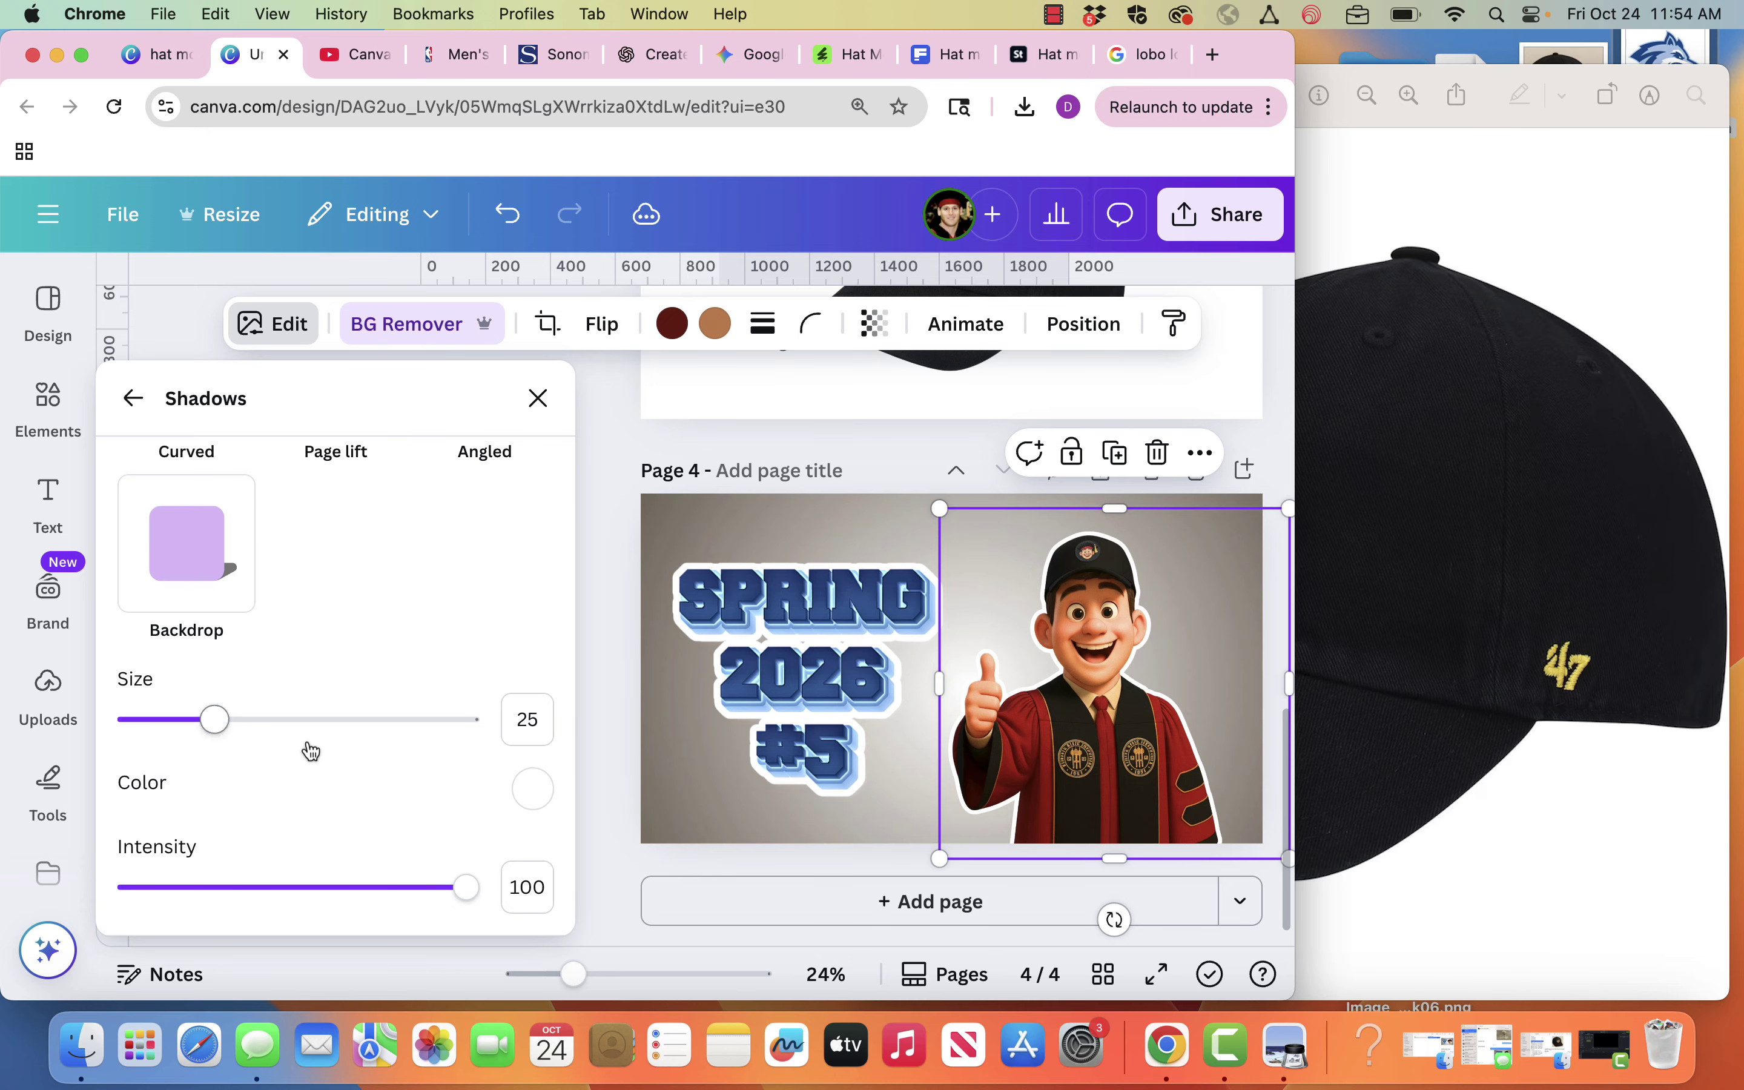
drag(214, 719, 268, 720)
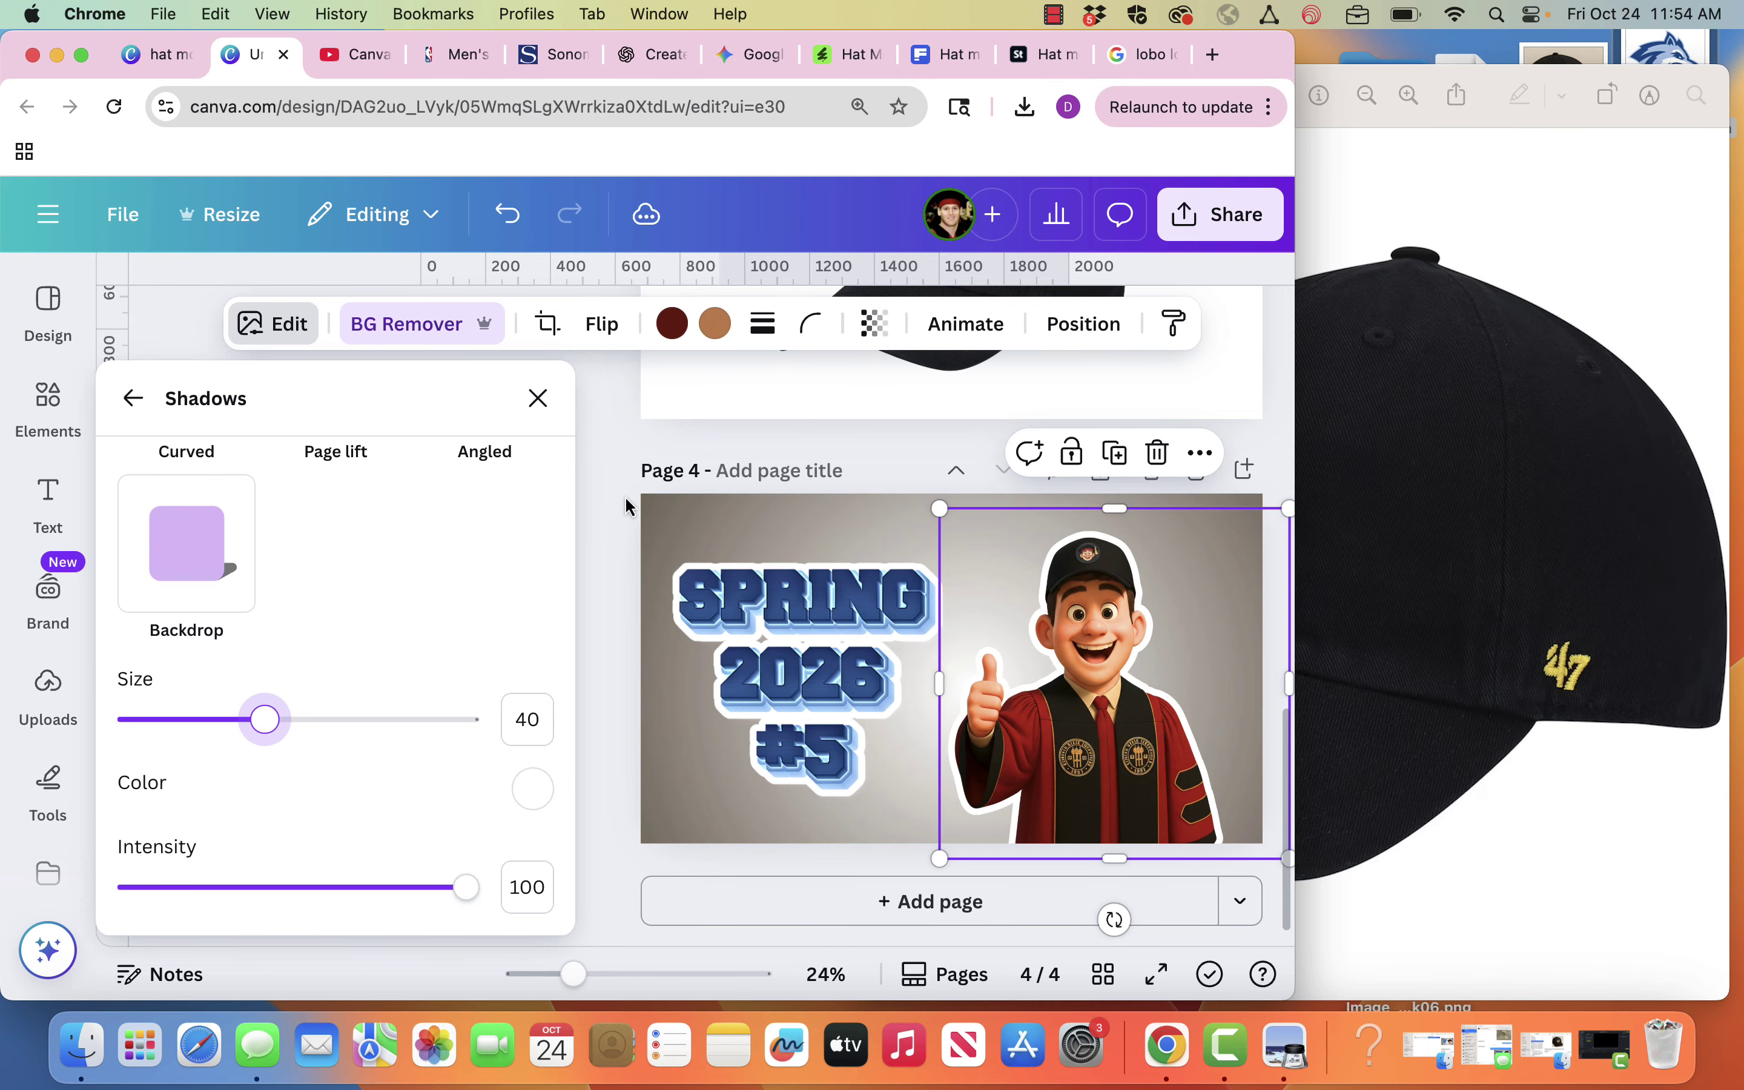
click(603, 506)
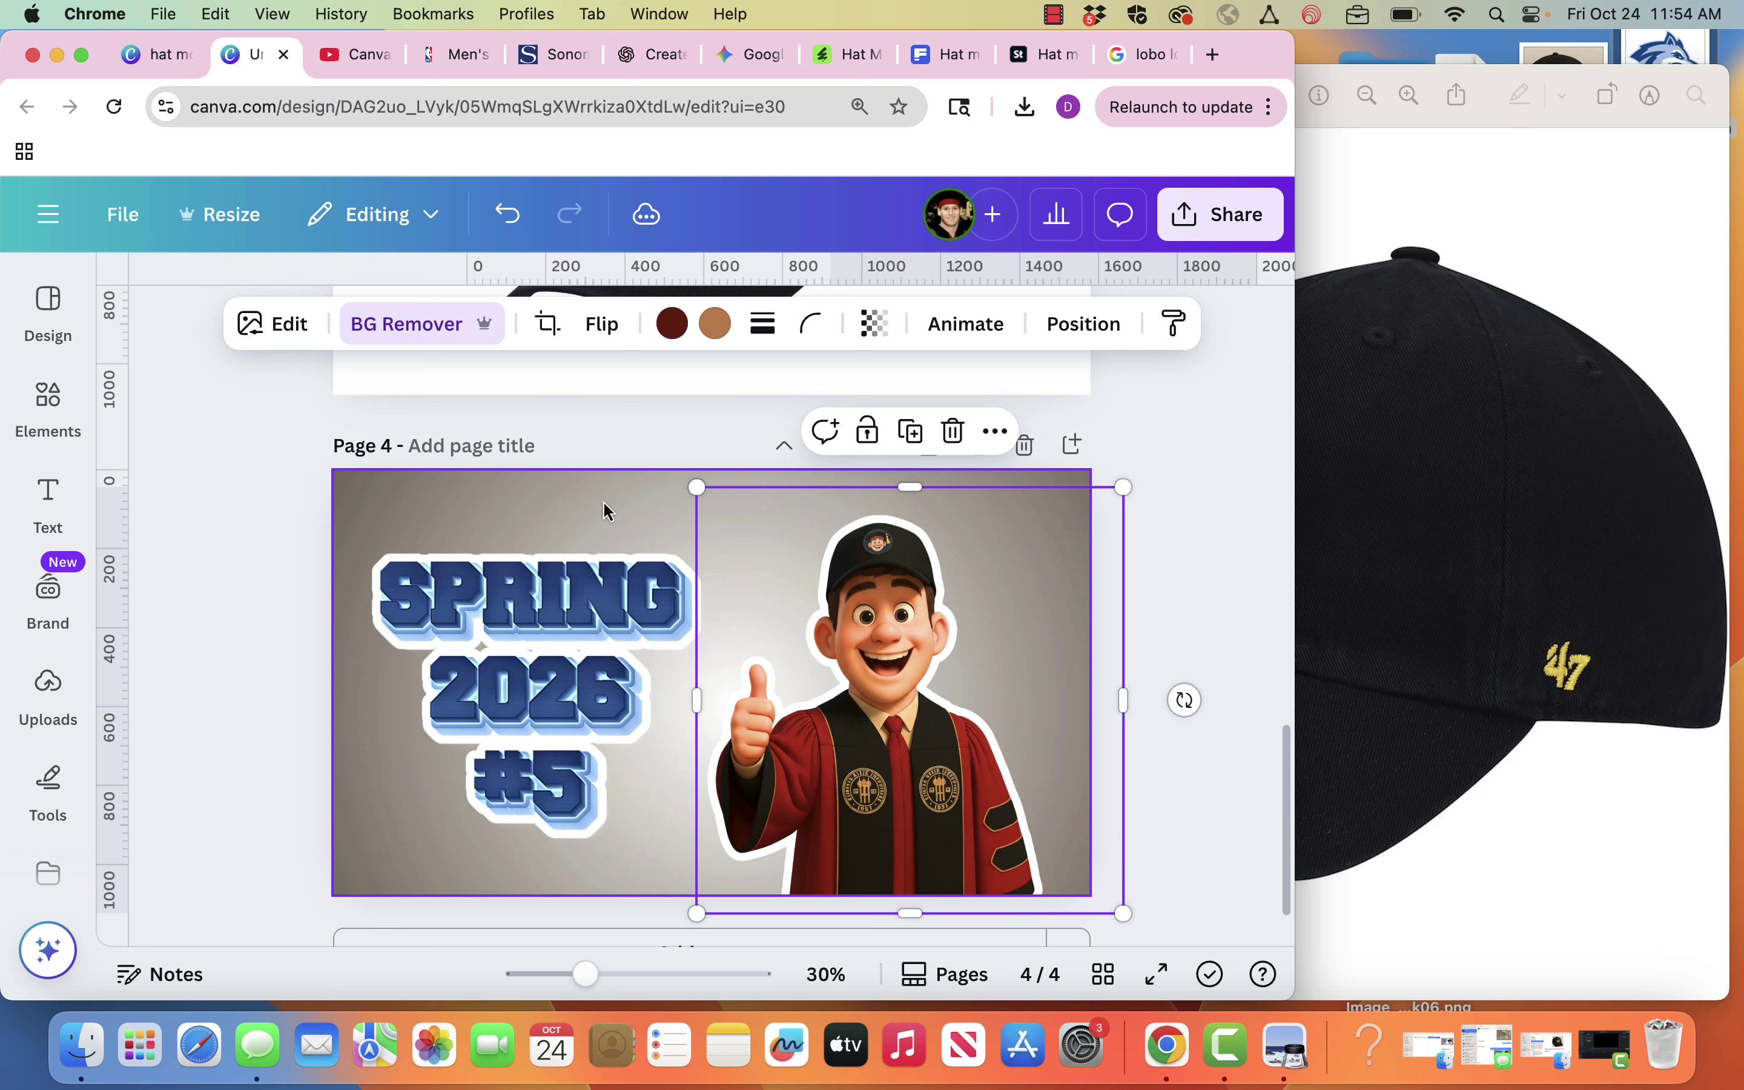
click(1208, 562)
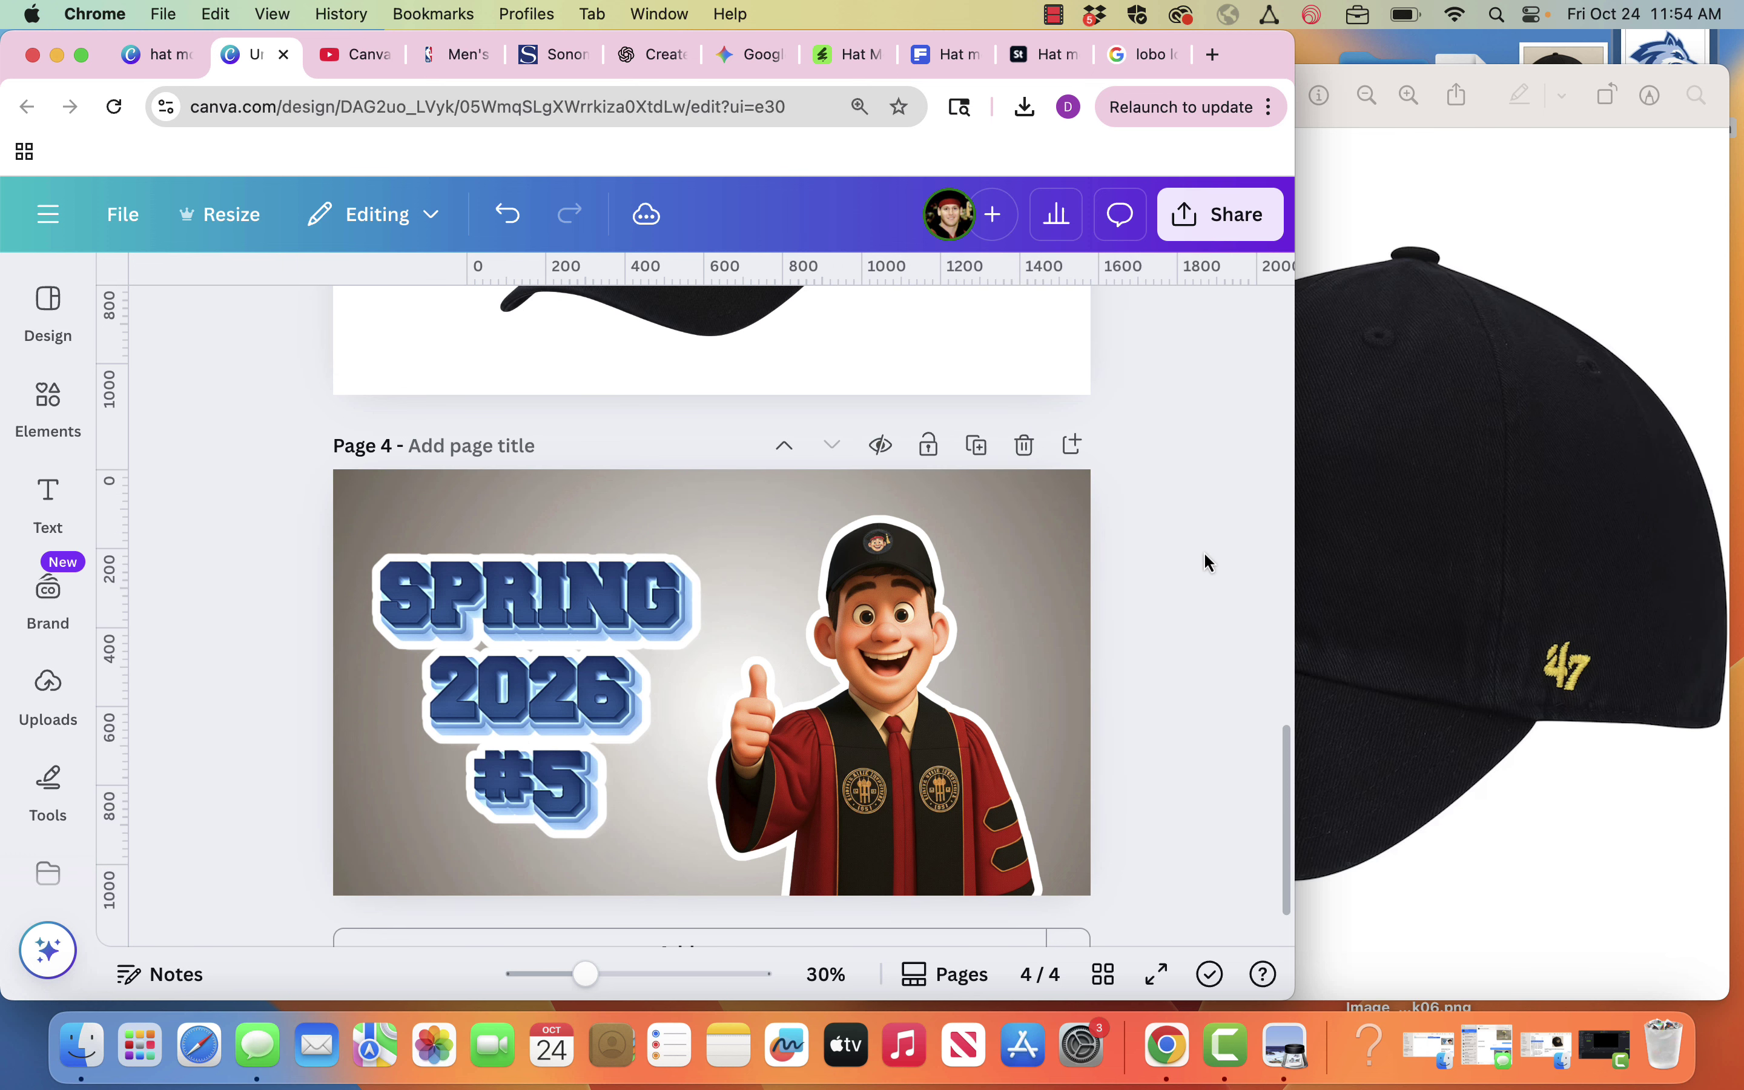